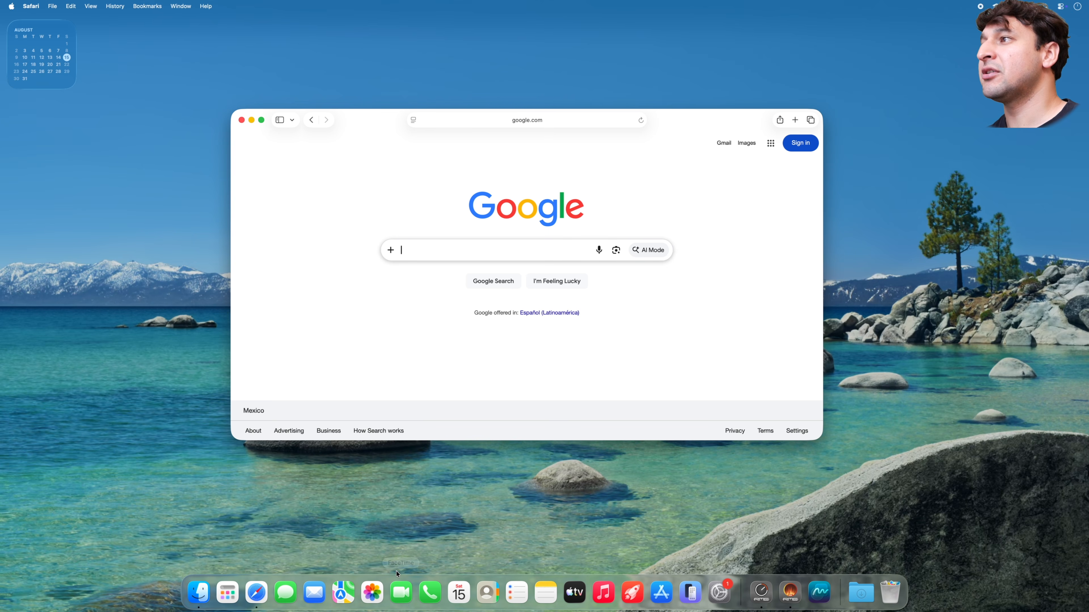
# - Search Google for image-line.com and open the official FL Studio website
pyautogui.write('image-line.com')
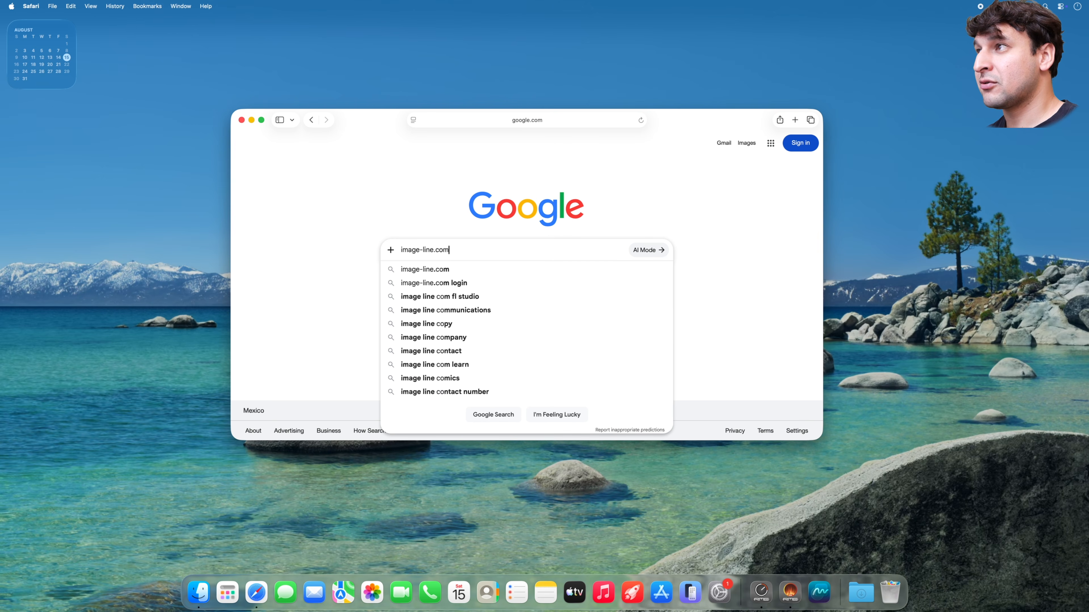
pyautogui.press('Return')
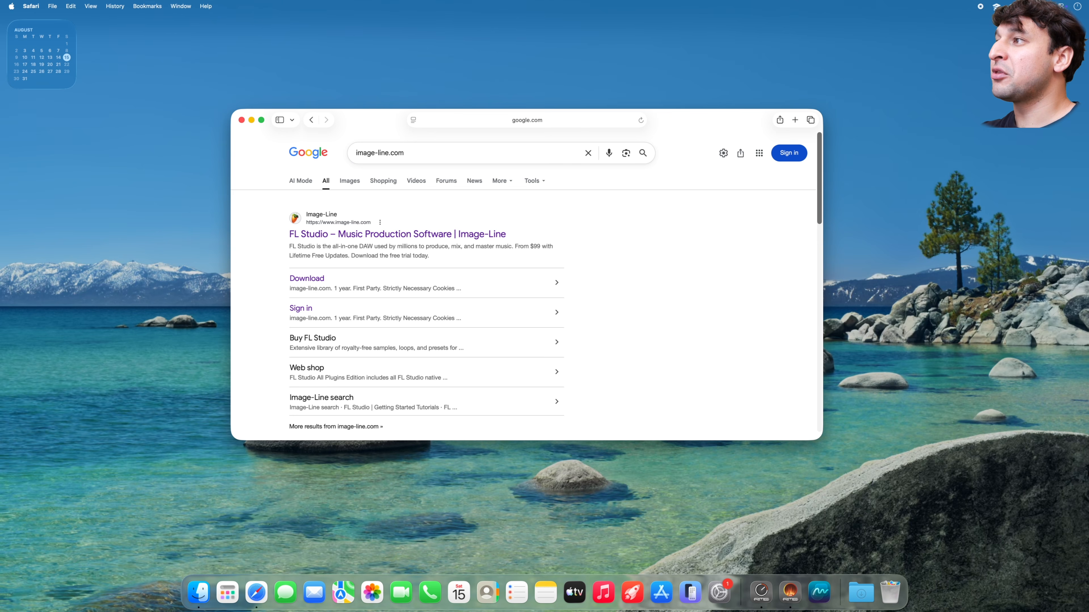
pyautogui.click(425, 235)
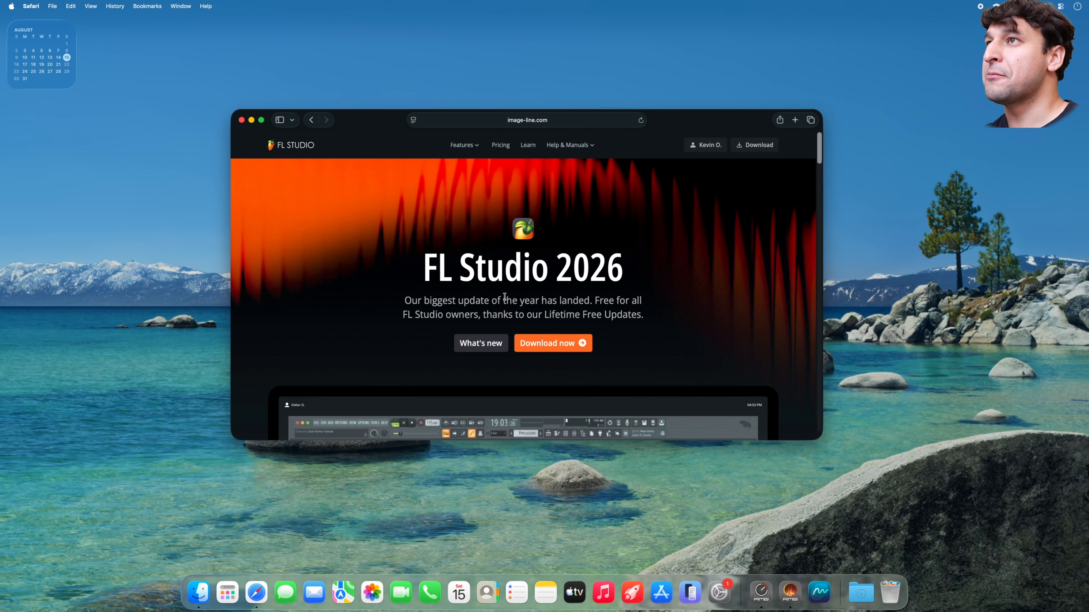
# - Start downloading the FL Studio 2026 installer for macOS from the download page
pyautogui.scroll(-1, 454, 333)
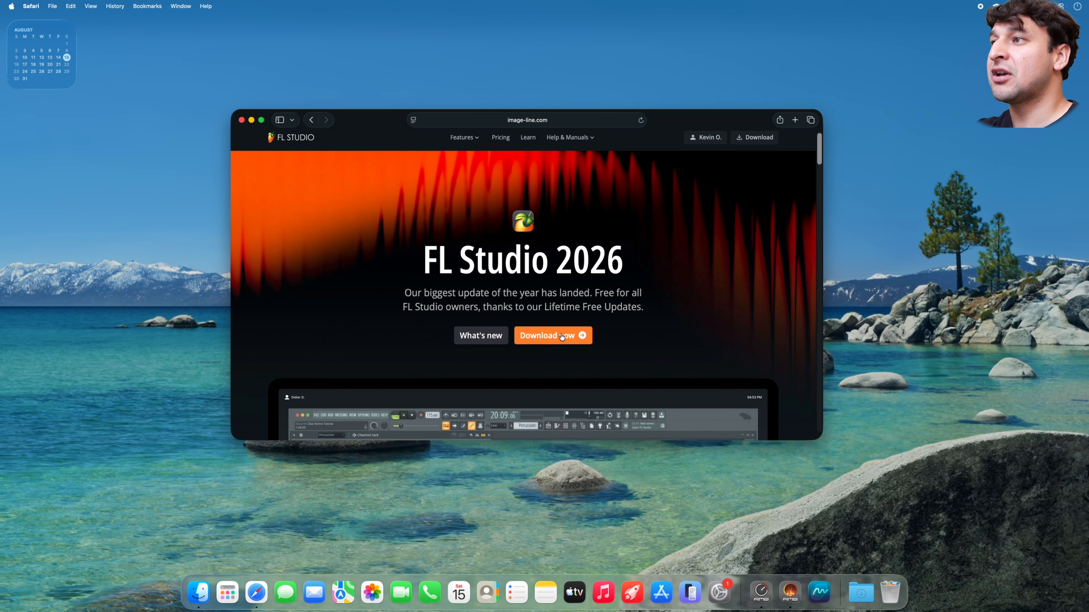
pyautogui.click(560, 336)
pyautogui.scroll(-3, 523, 350)
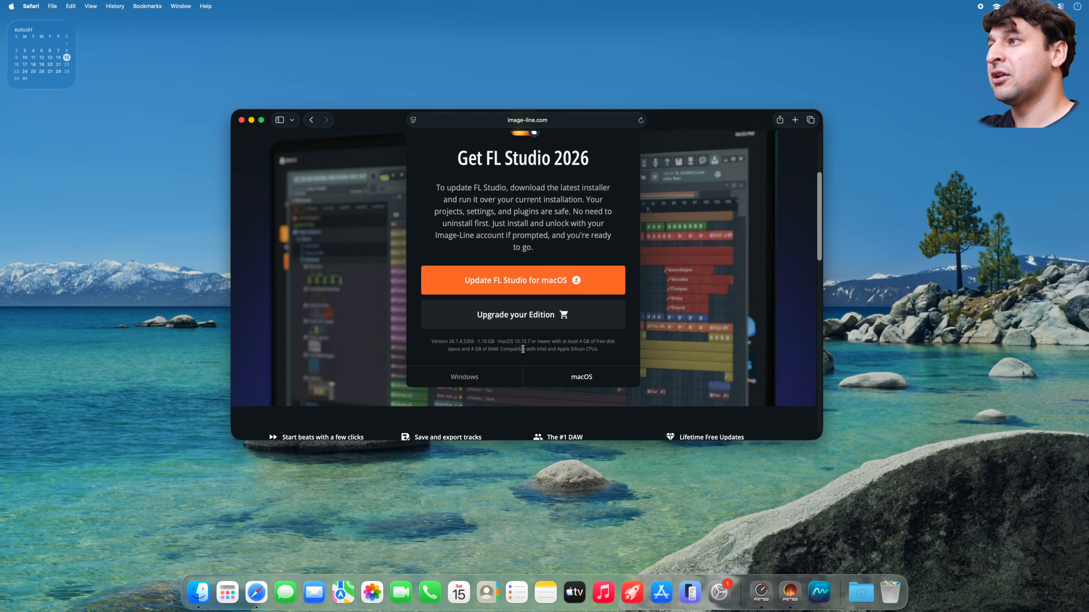
pyautogui.scroll(5, 500, 351)
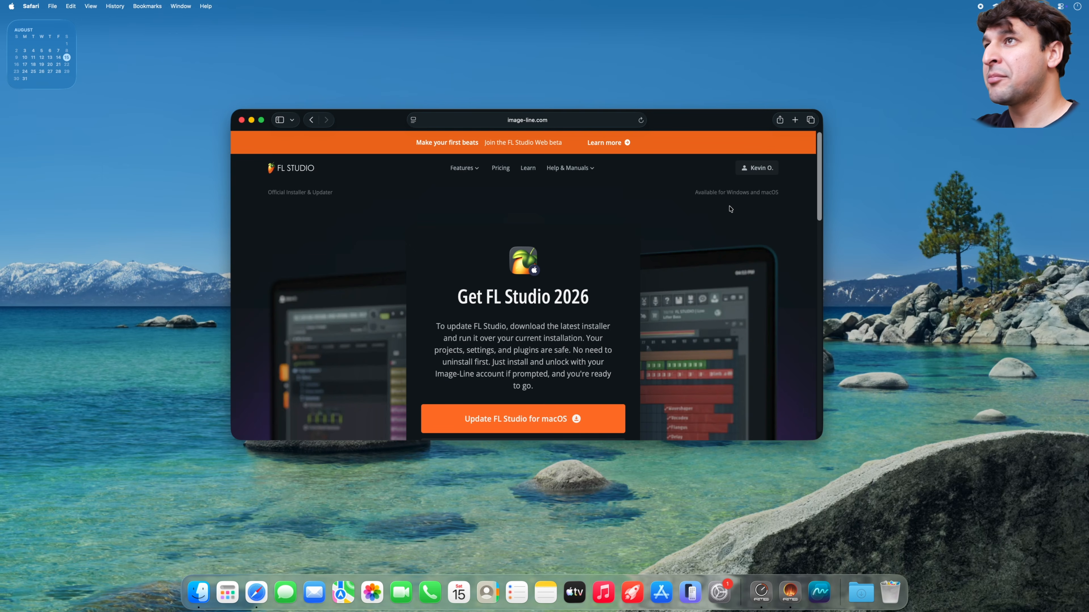
pyautogui.scroll(-3, 575, 328)
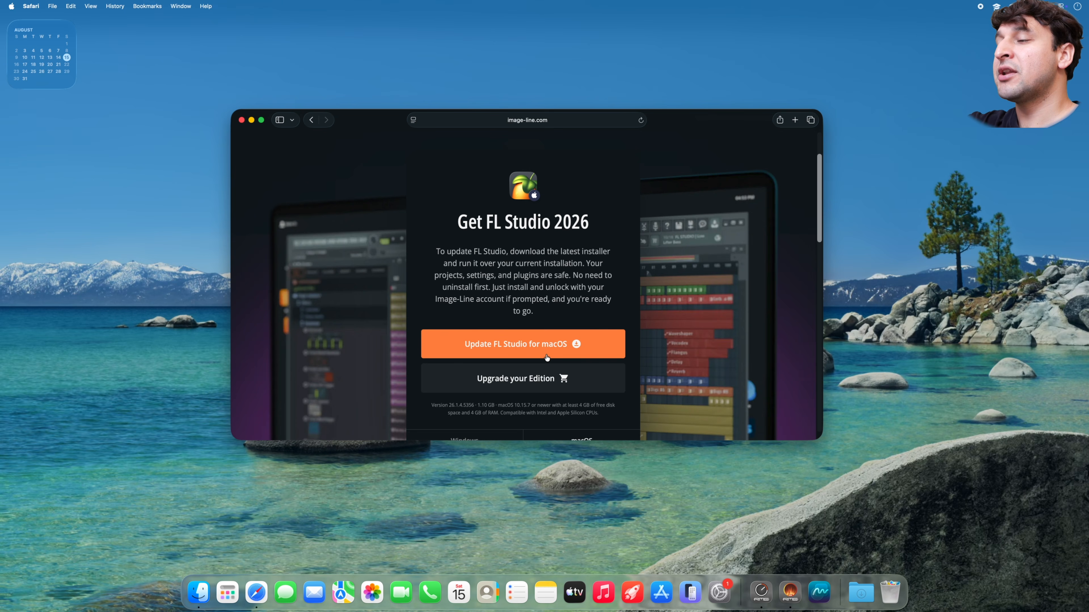
pyautogui.scroll(-1, 545, 349)
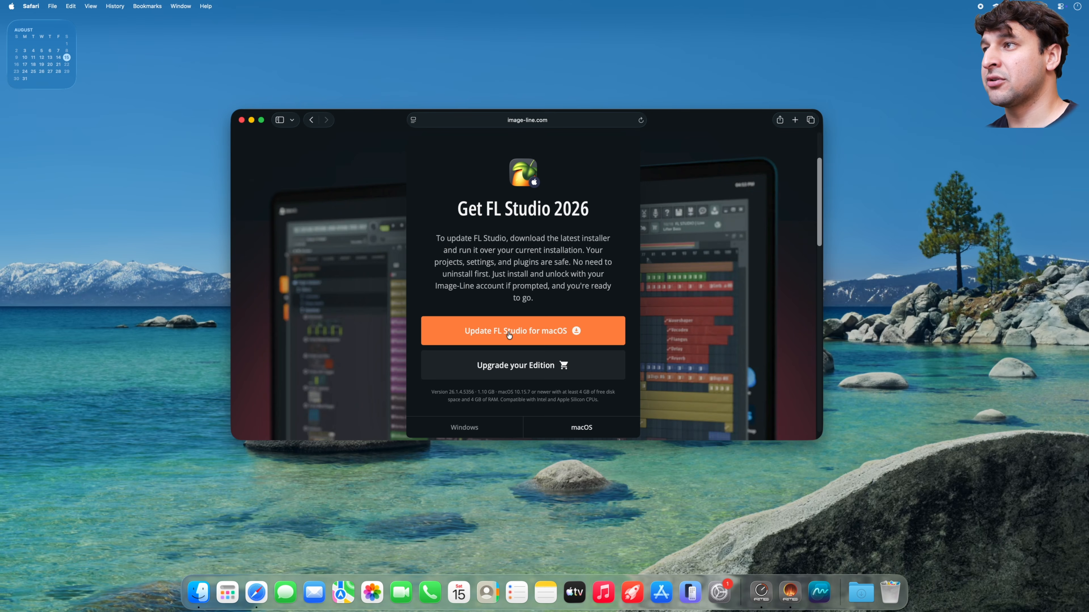
pyautogui.click(509, 333)
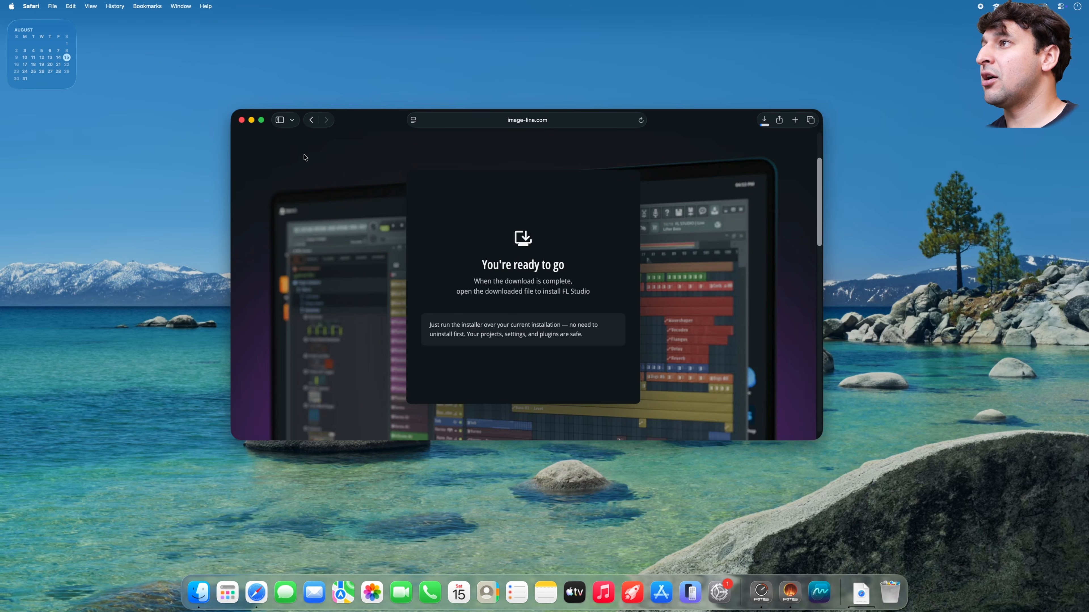
pyautogui.scroll(3, 439, 183)
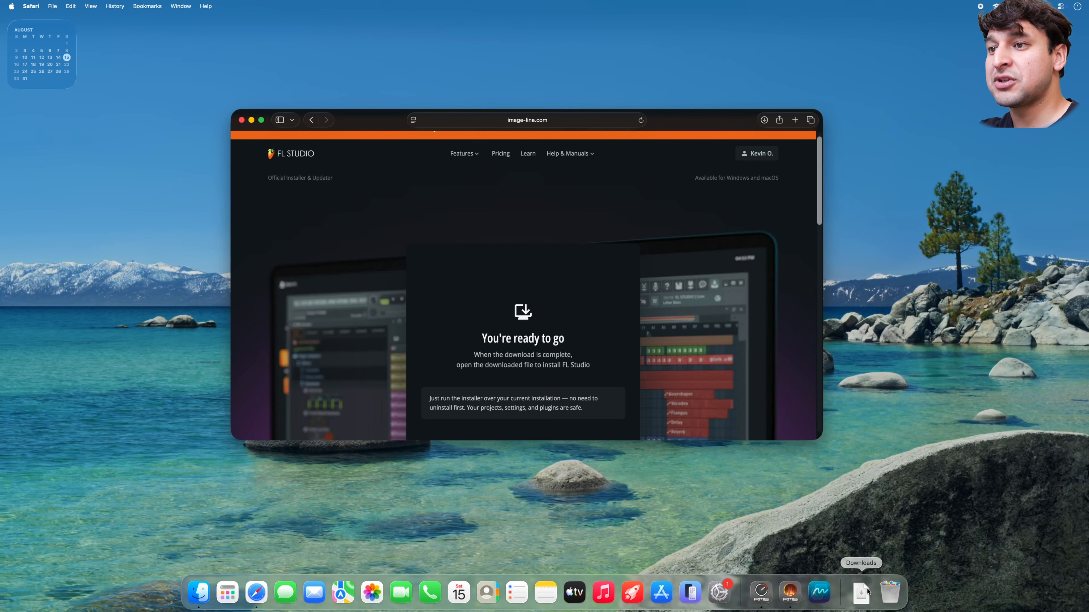
# - Open the downloaded FL Studio .dmg, hide Safari, and select Install FL Studio.pkg
pyautogui.click(866, 591)
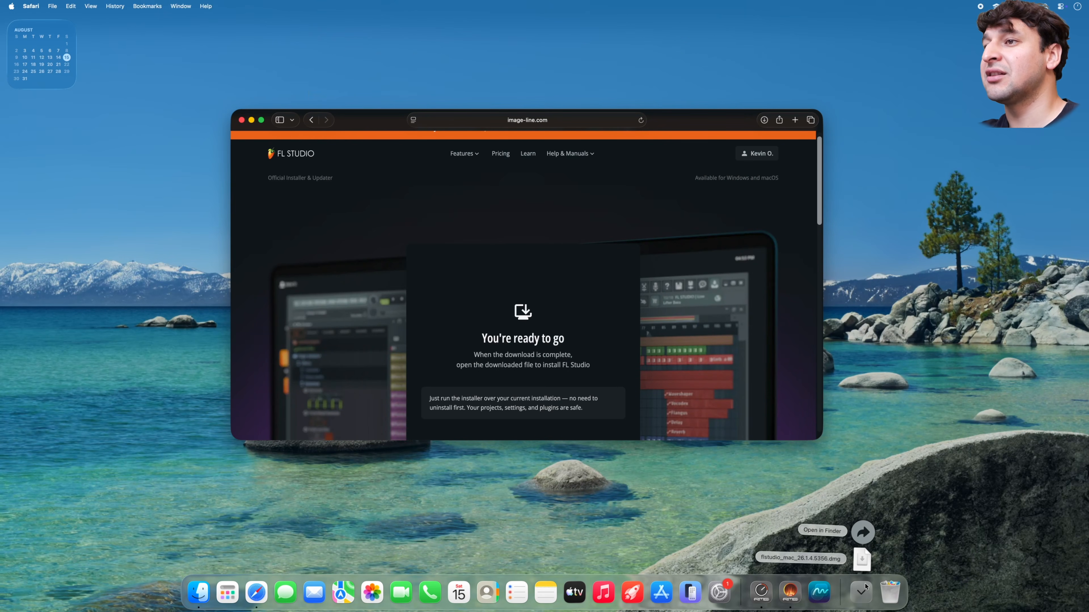
pyautogui.click(860, 562)
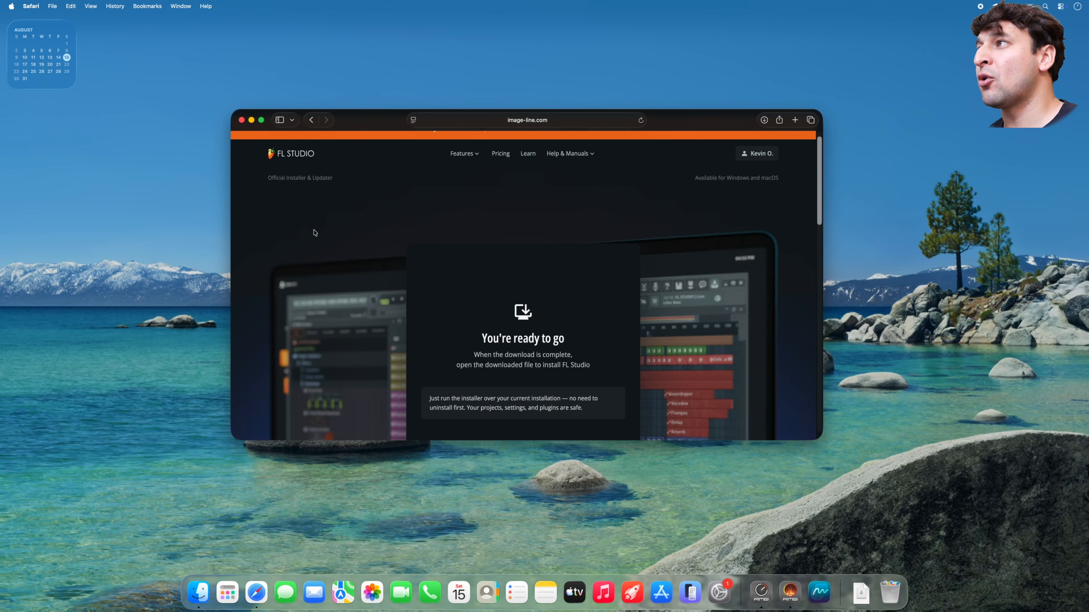
pyautogui.moveTo(173, 188); pyautogui.dragTo(509, 215)
pyautogui.click(261, 119)
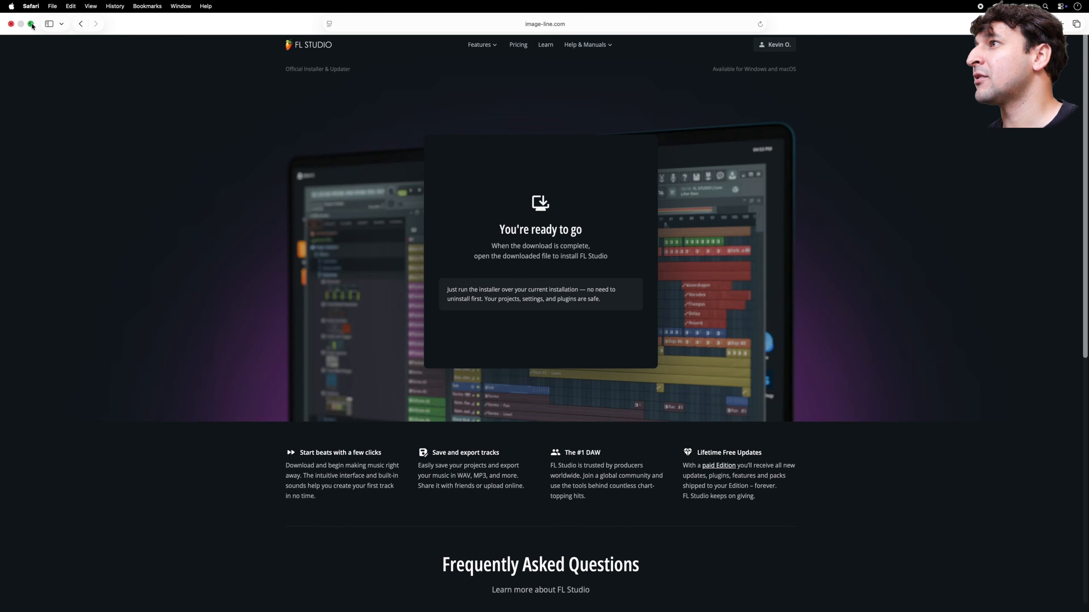
pyautogui.click(31, 24)
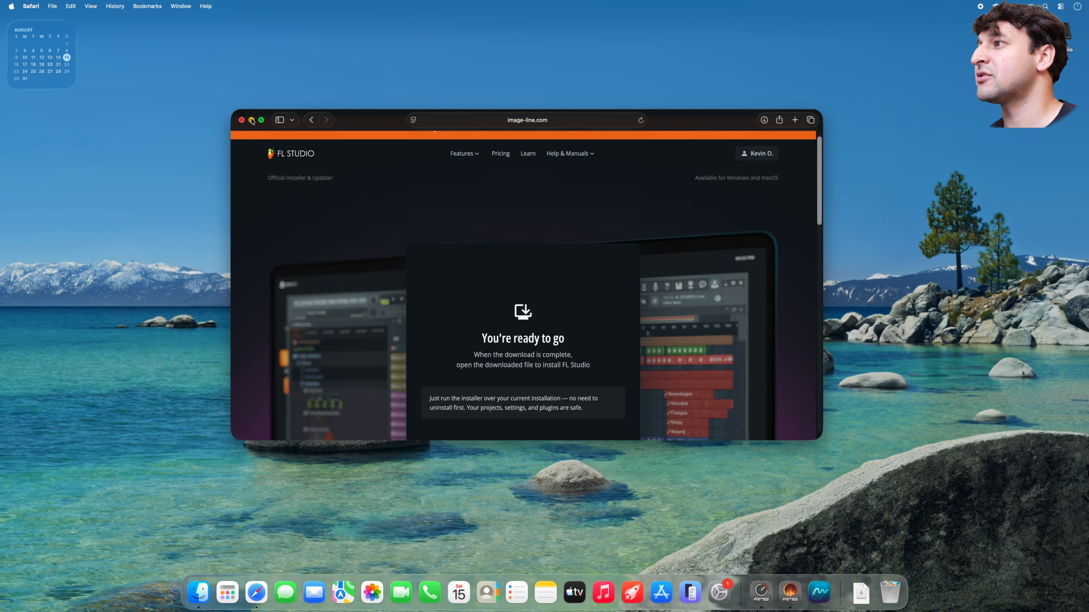
pyautogui.click(252, 120)
pyautogui.click(472, 281)
# - Run Install FL Studio.pkg, accept the license, and authorise installation with the account password
pyautogui.doubleClick(473, 281)
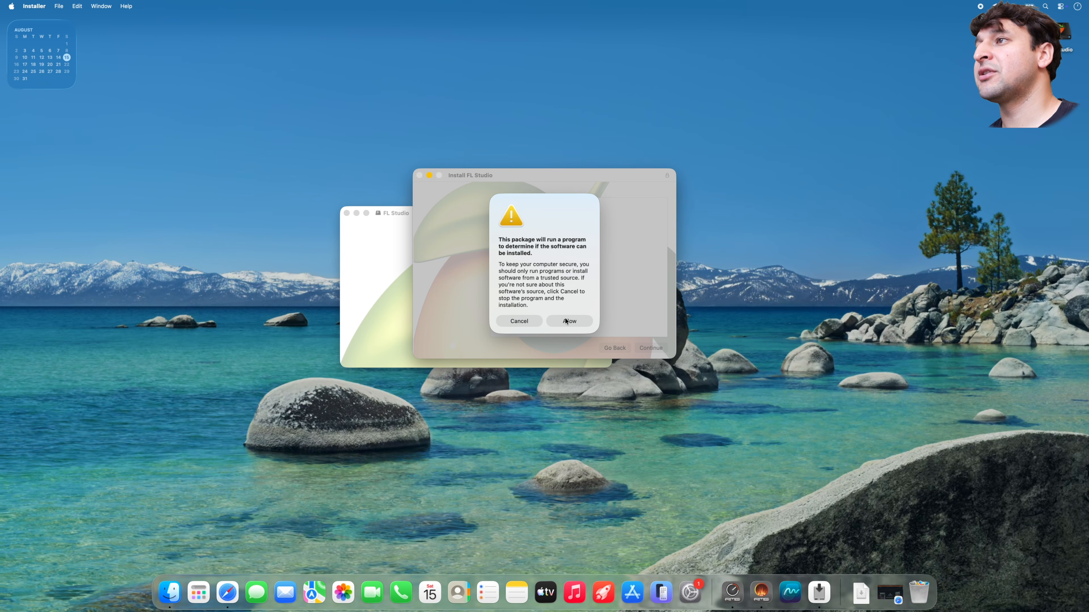
pyautogui.click(567, 320)
pyautogui.click(645, 349)
pyautogui.click(645, 348)
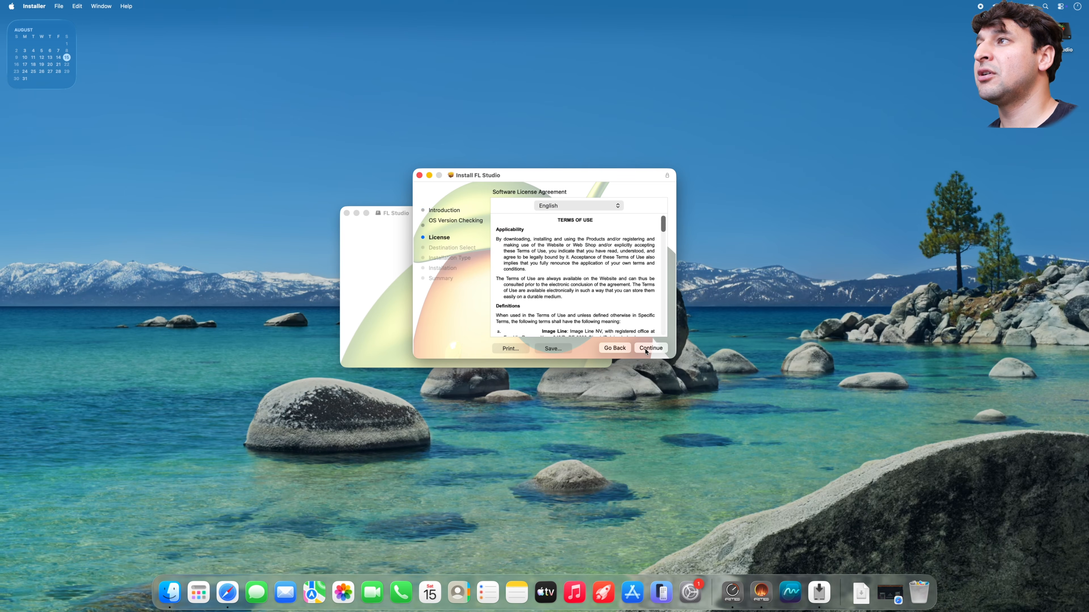
pyautogui.click(645, 348)
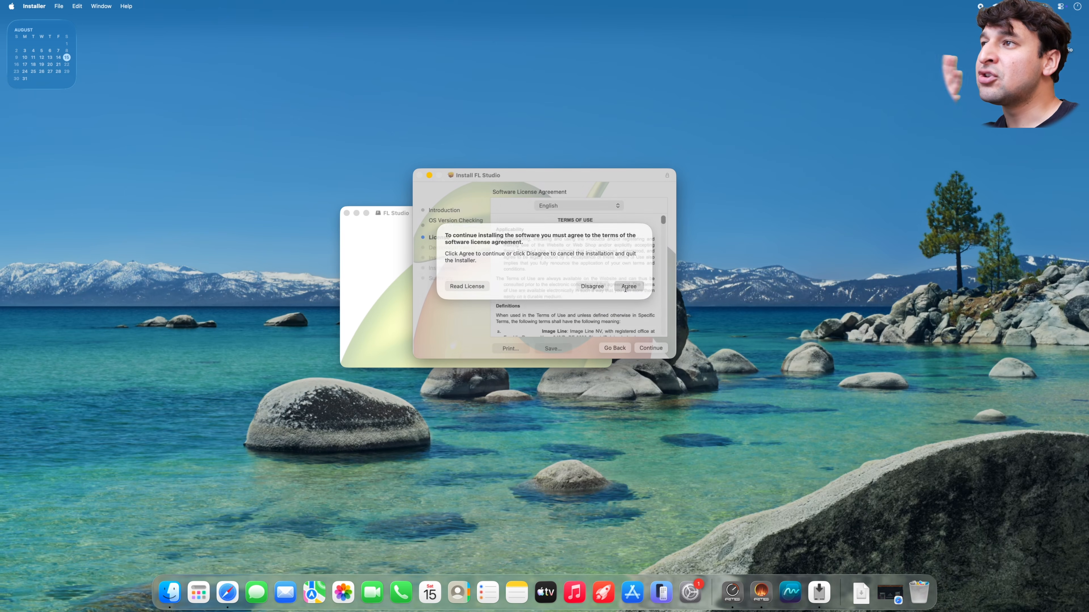
pyautogui.click(628, 289)
pyautogui.click(643, 348)
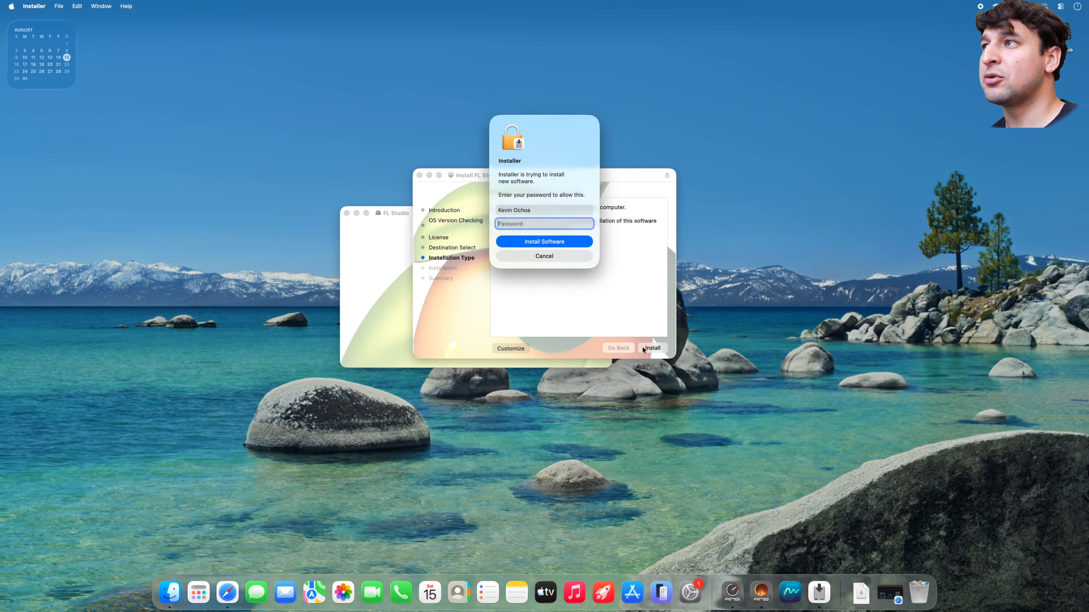
pyautogui.write('••••')
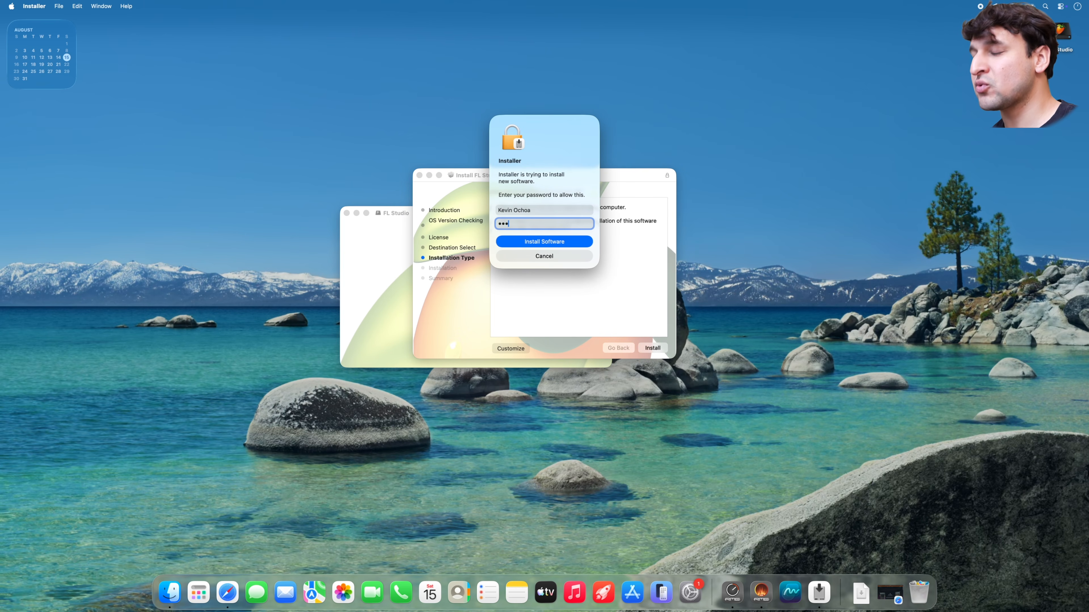
pyautogui.press('Return')
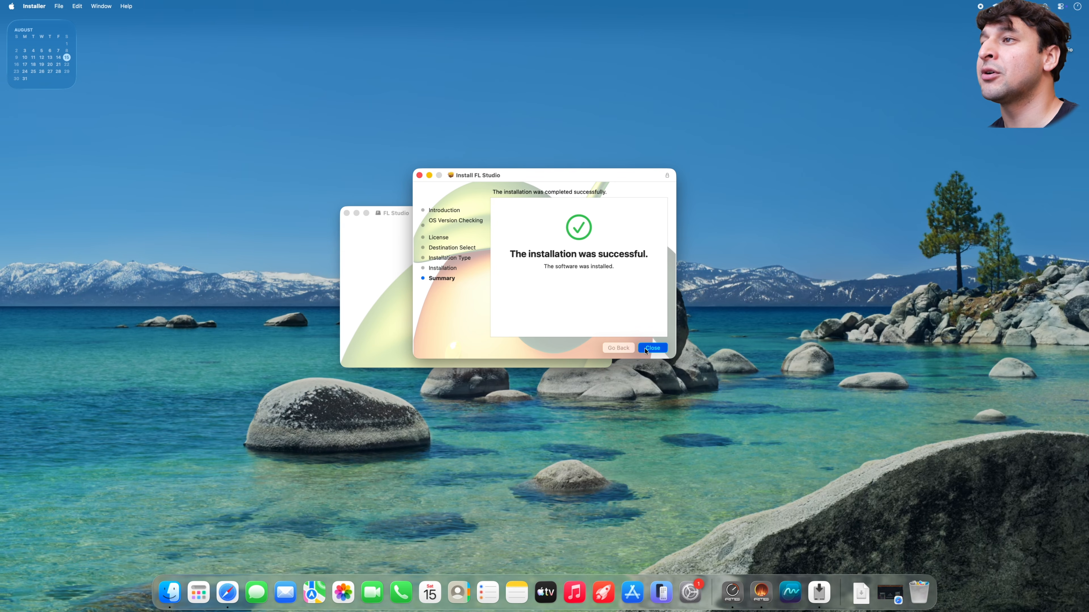
# - Close the finished installer, keep the package, and close the FL Studio disk window
pyautogui.click(643, 348)
pyautogui.click(544, 295)
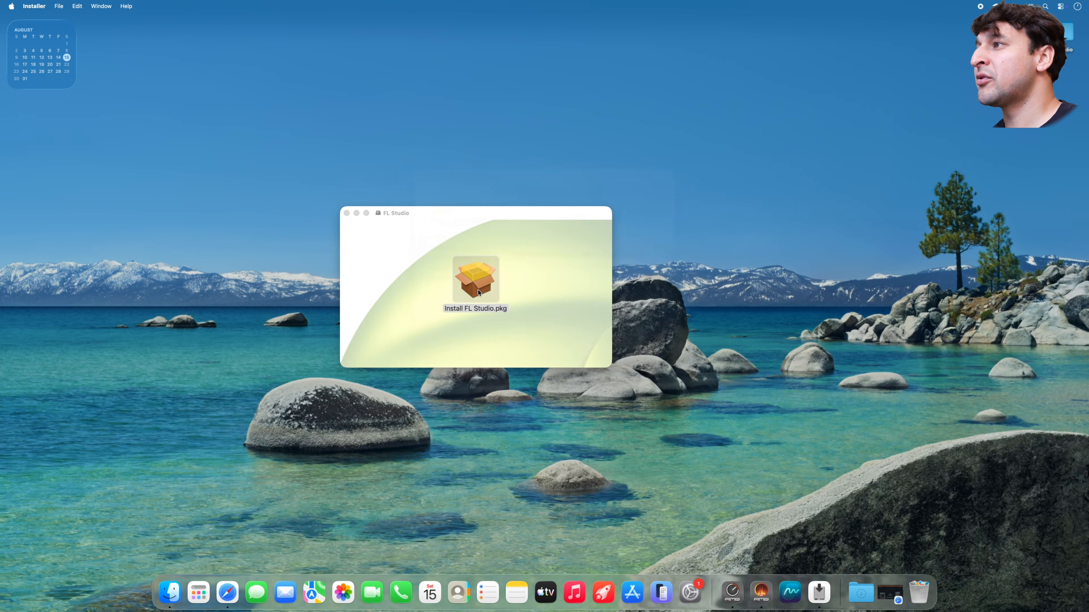
pyautogui.press('super+w')
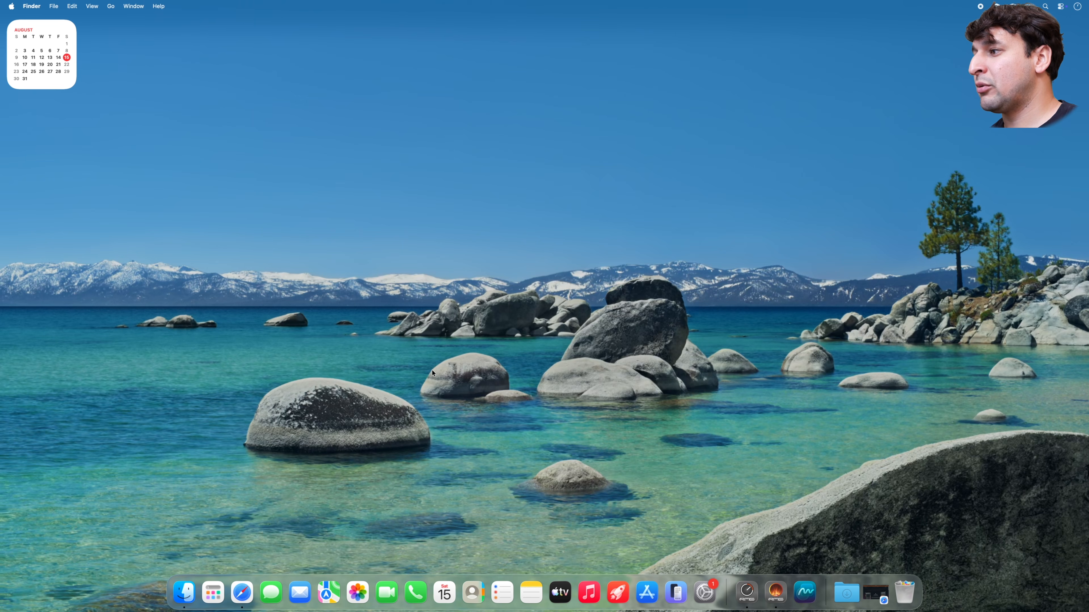
# - Launch FL Studio 2026 from the Applications launcher in the Dock
pyautogui.click(213, 593)
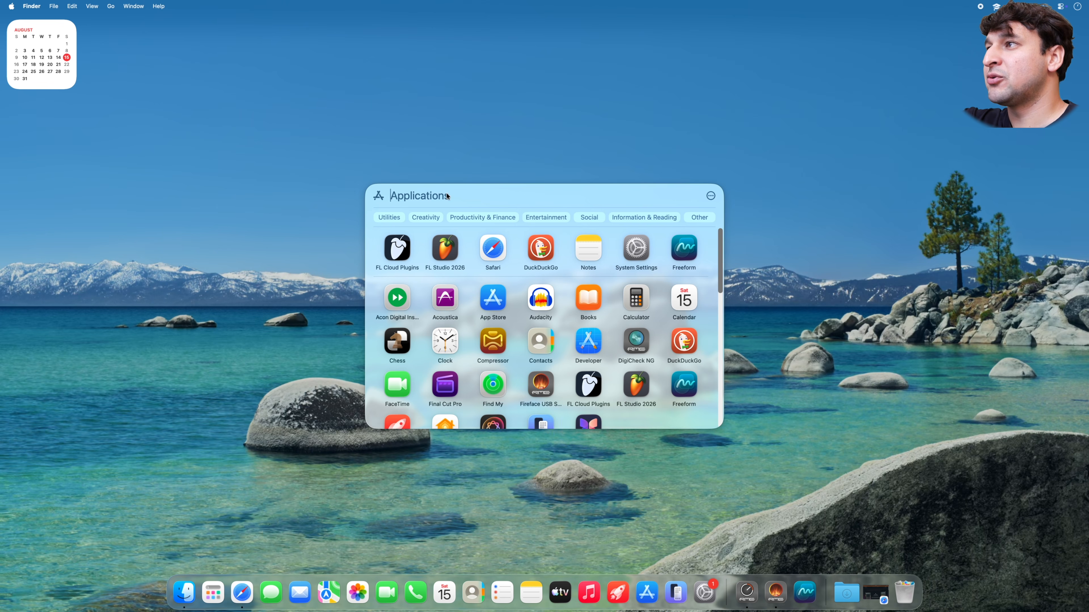
pyautogui.click(445, 248)
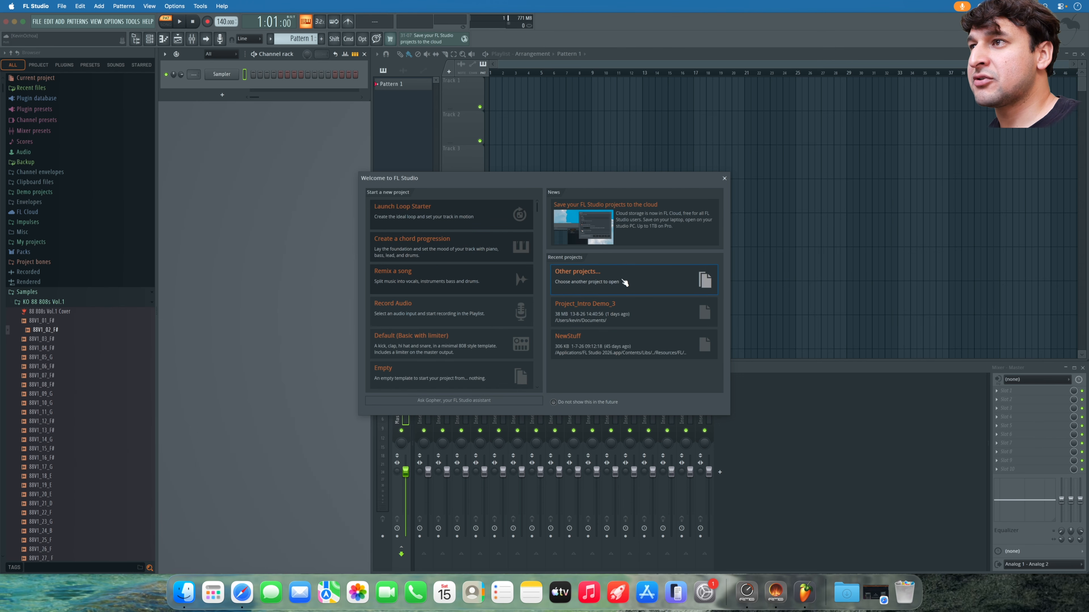
# - Open the recent project NewStuff and dismiss its Ookay - Thief info window
pyautogui.click(623, 342)
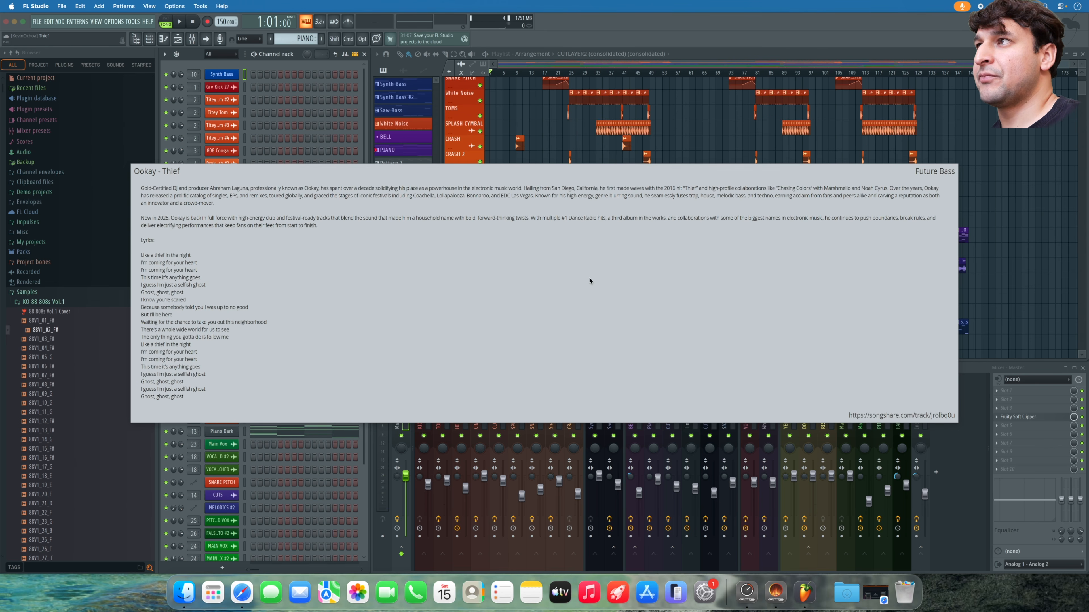
pyautogui.click(563, 167)
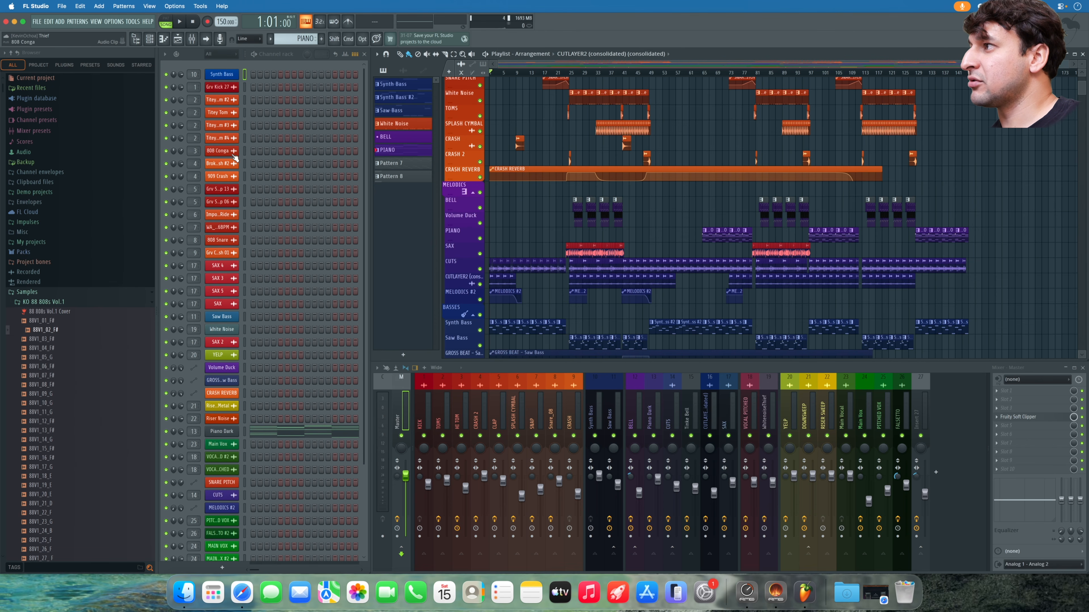
pyautogui.scroll(-5, 236, 248)
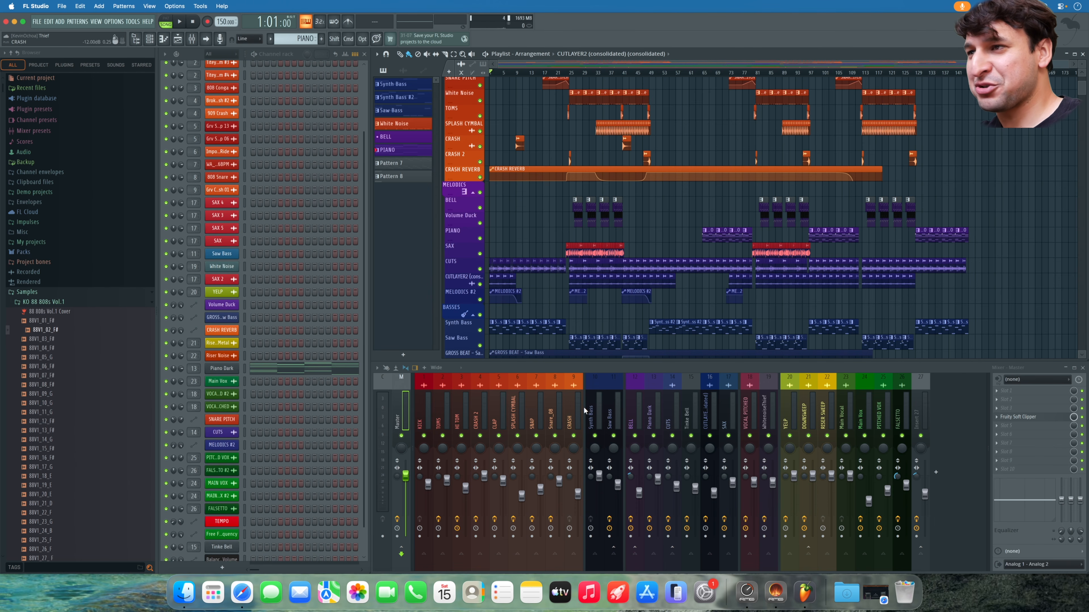
pyautogui.scroll(-5, 575, 300)
# - Zoom in and out across the Playlist to inspect the vocal, sax, cut and bass clips
pyautogui.scroll(8, 574, 297)
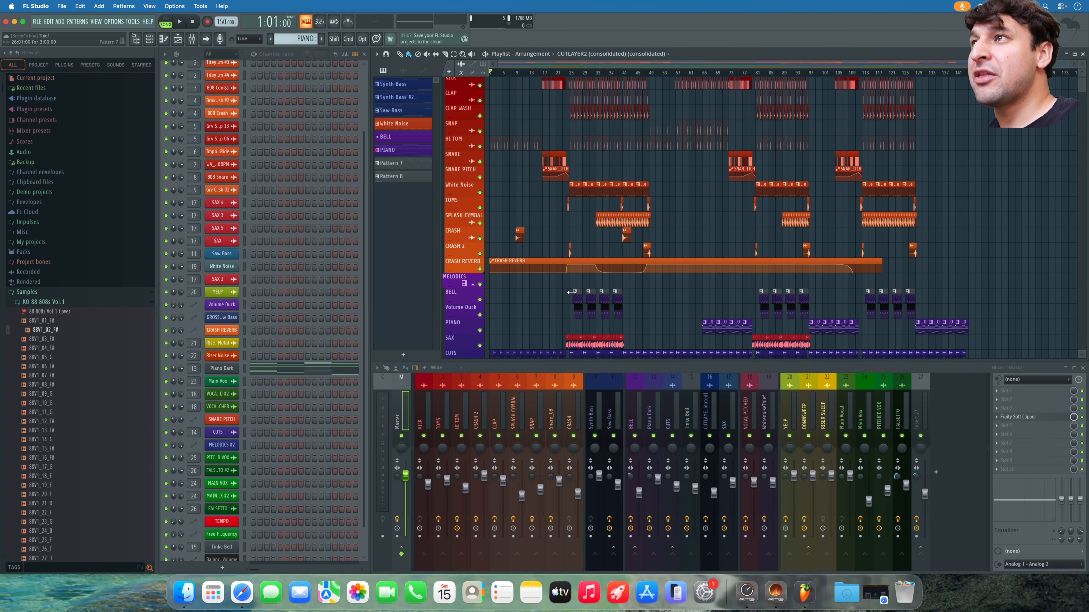
pyautogui.scroll(-15, 519, 214)
pyautogui.scroll(10, 518, 213)
pyautogui.scroll(-20, 521, 193)
pyautogui.scroll(12, 521, 215)
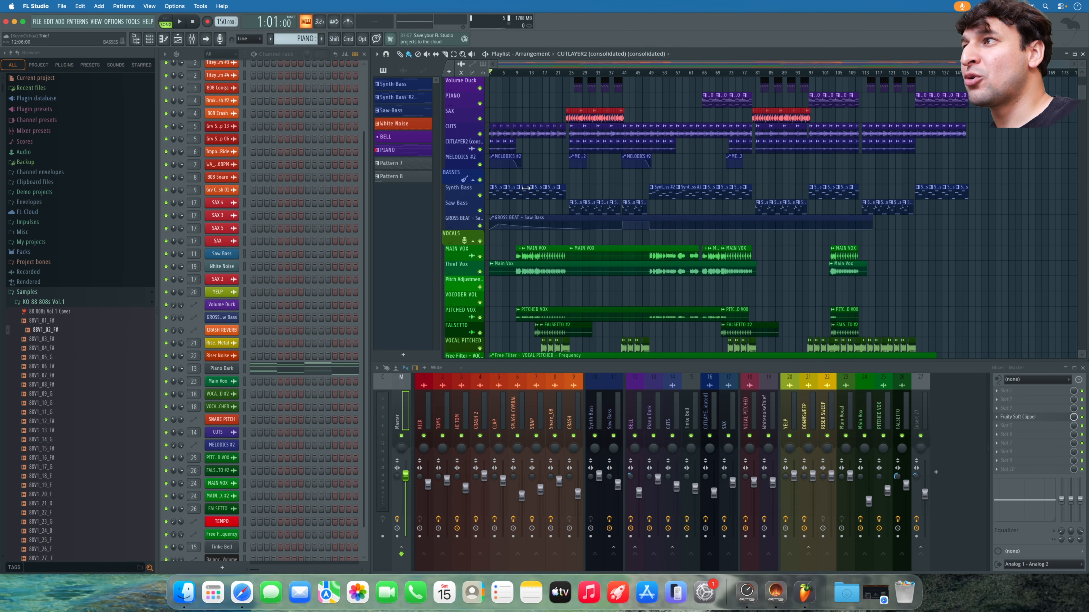
pyautogui.scroll(2, 523, 266)
pyautogui.scroll(4, 524, 267)
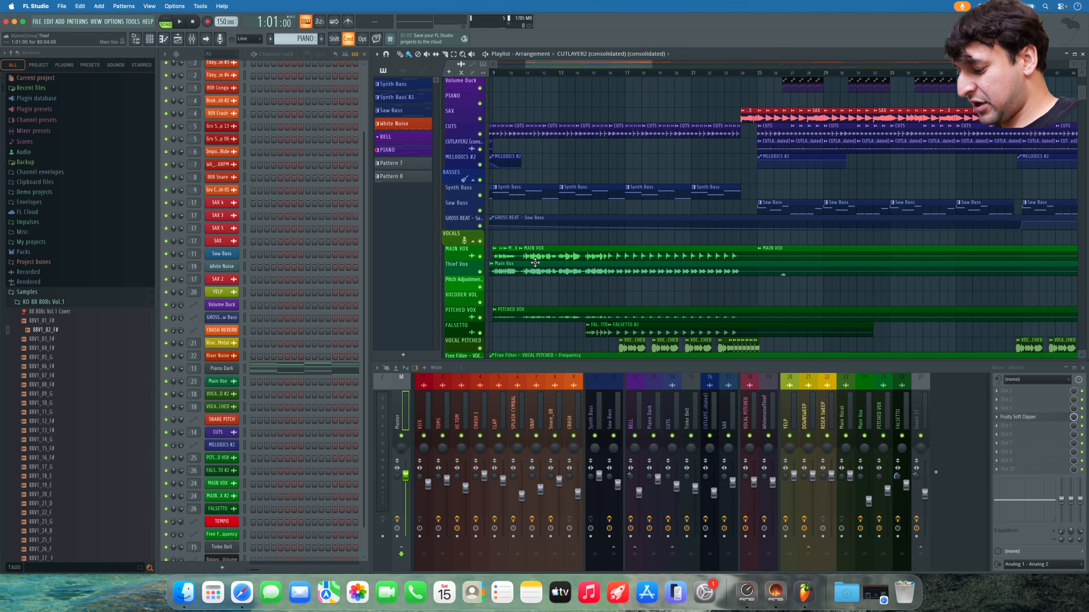
pyautogui.scroll(3, 535, 263)
pyautogui.scroll(2, 535, 262)
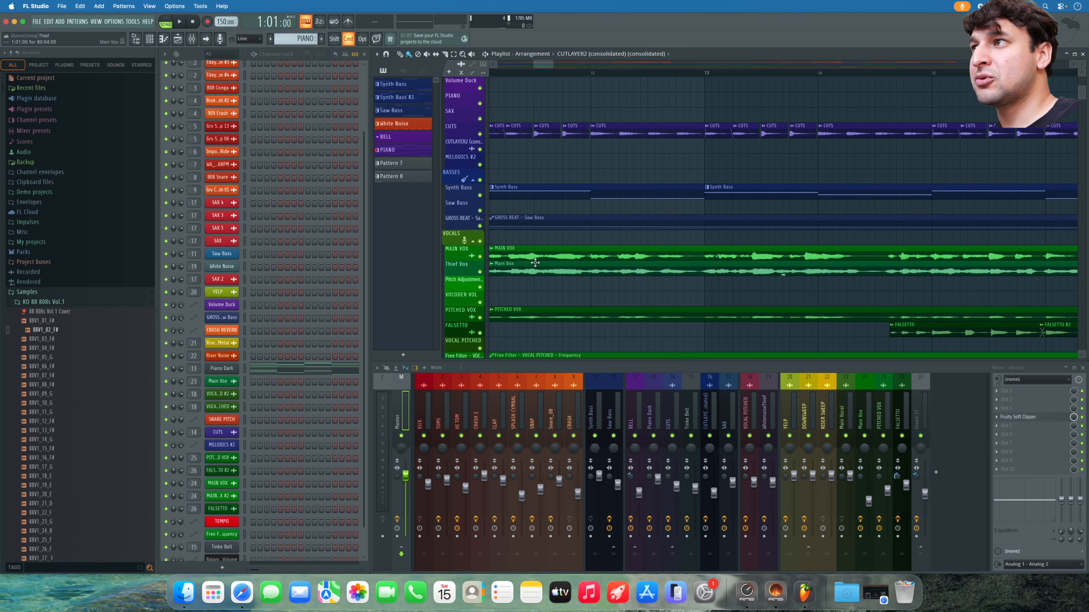
pyautogui.scroll(-6, 535, 262)
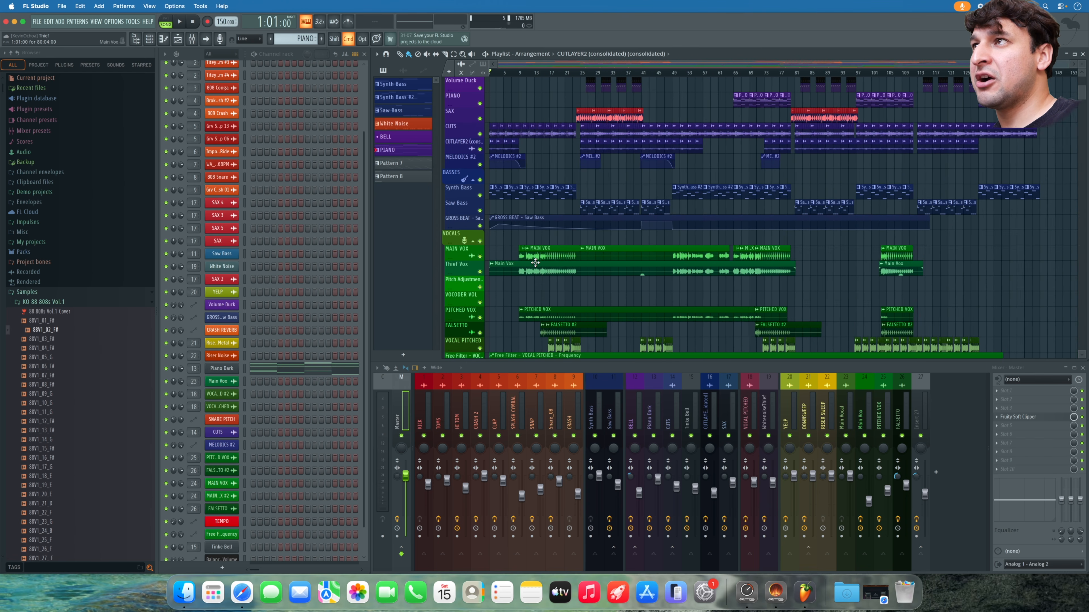
pyautogui.scroll(2, 576, 136)
pyautogui.scroll(4, 576, 136)
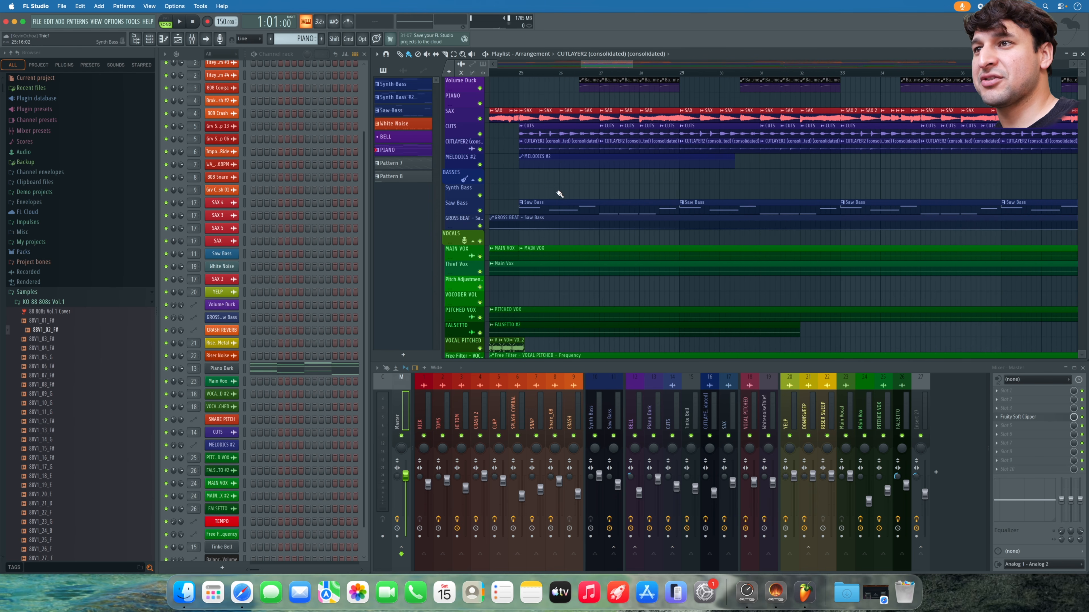
pyautogui.scroll(-10, 559, 194)
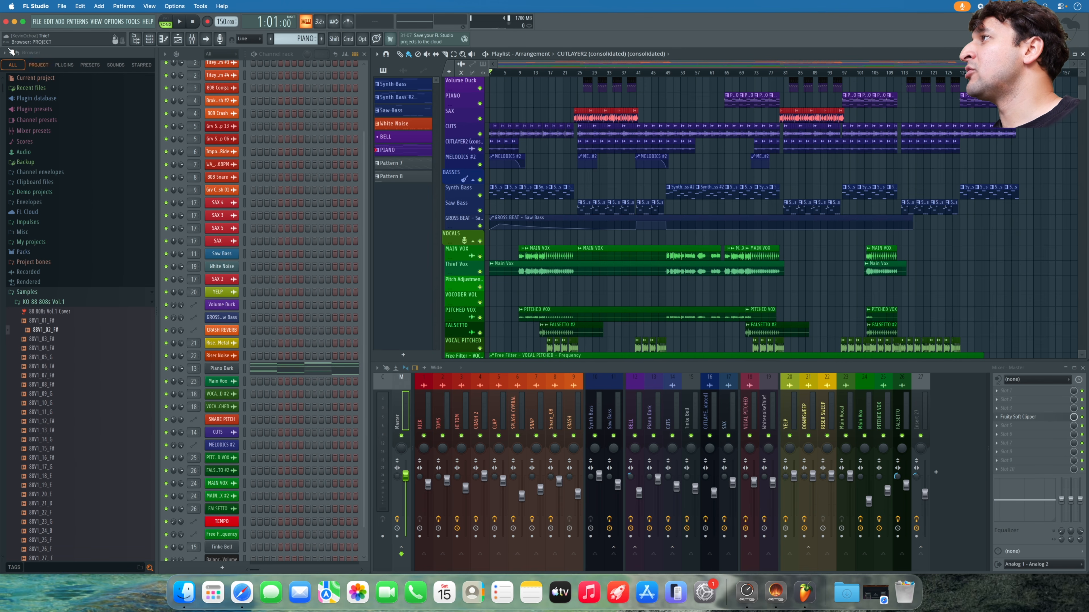
# - Start a new project from the Minimal 'Basic with limiter' template without saving the old one
pyautogui.click(37, 22)
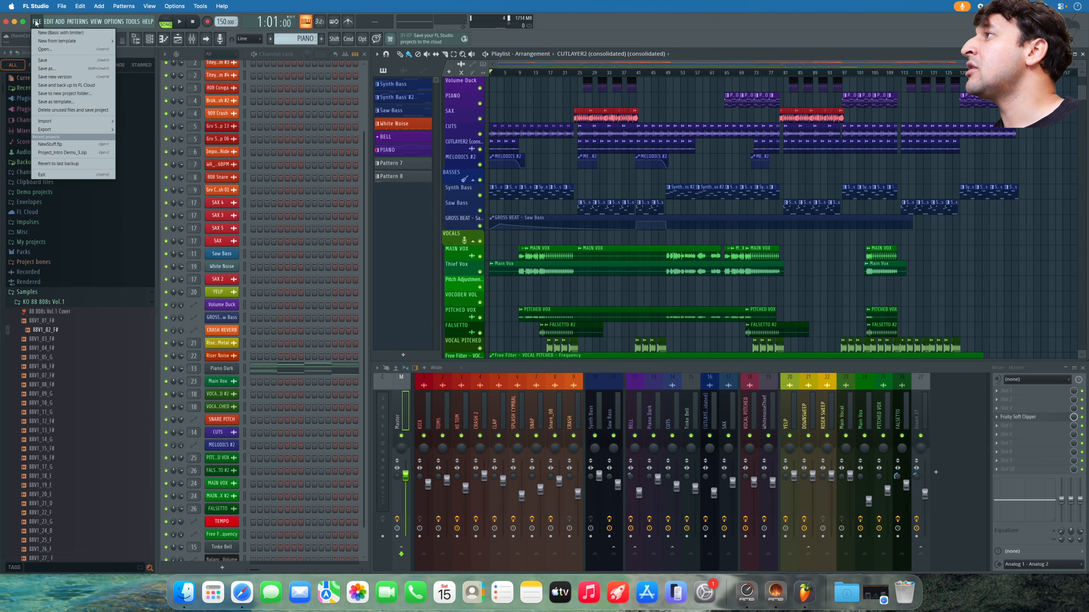
pyautogui.moveTo(58, 41)
pyautogui.moveTo(133, 49)
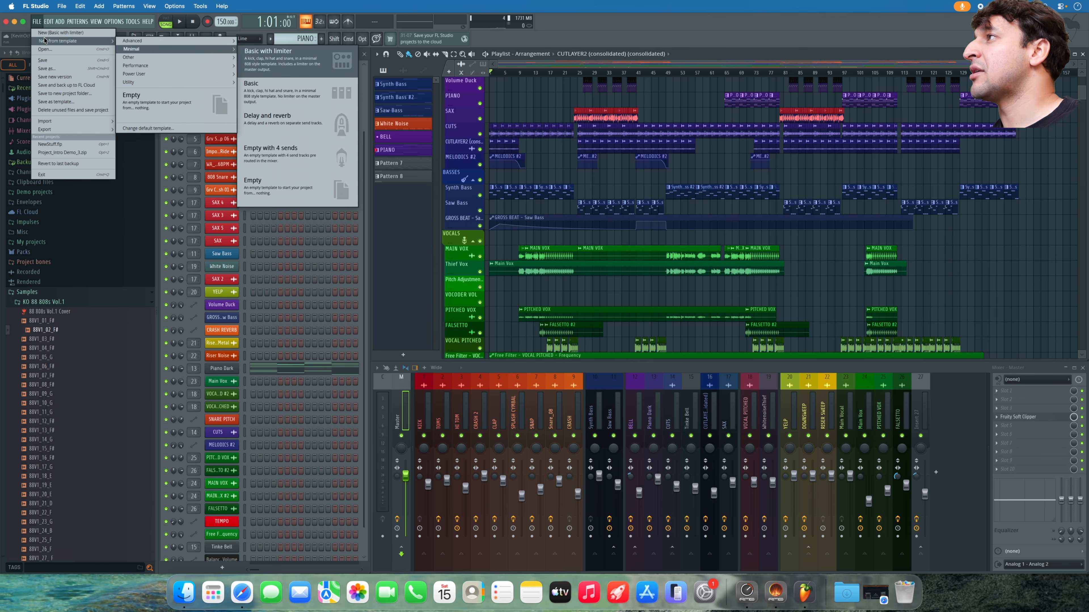
pyautogui.click(302, 65)
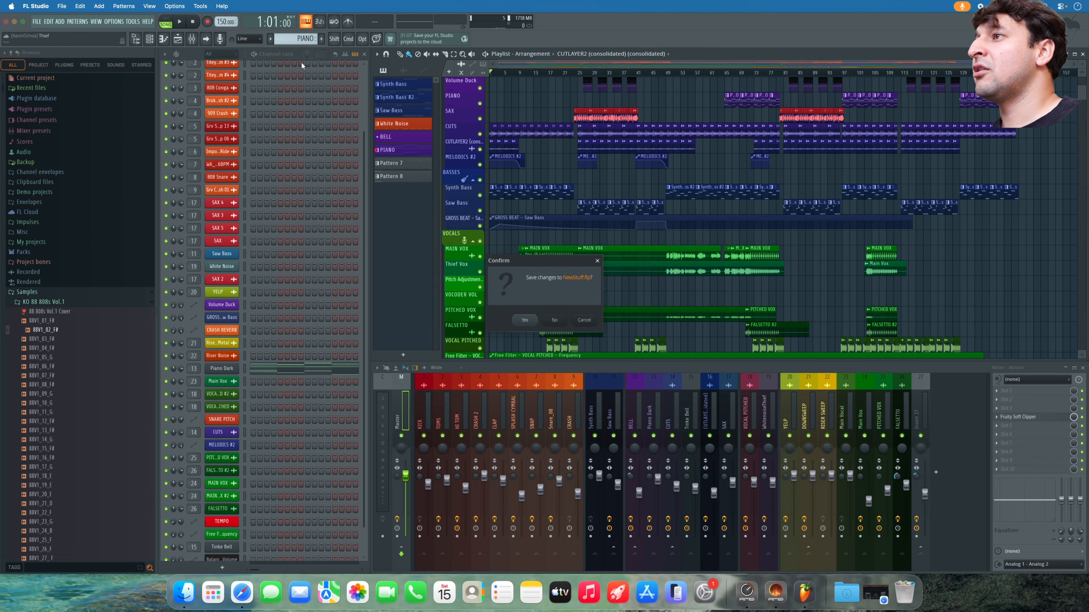
pyautogui.click(562, 322)
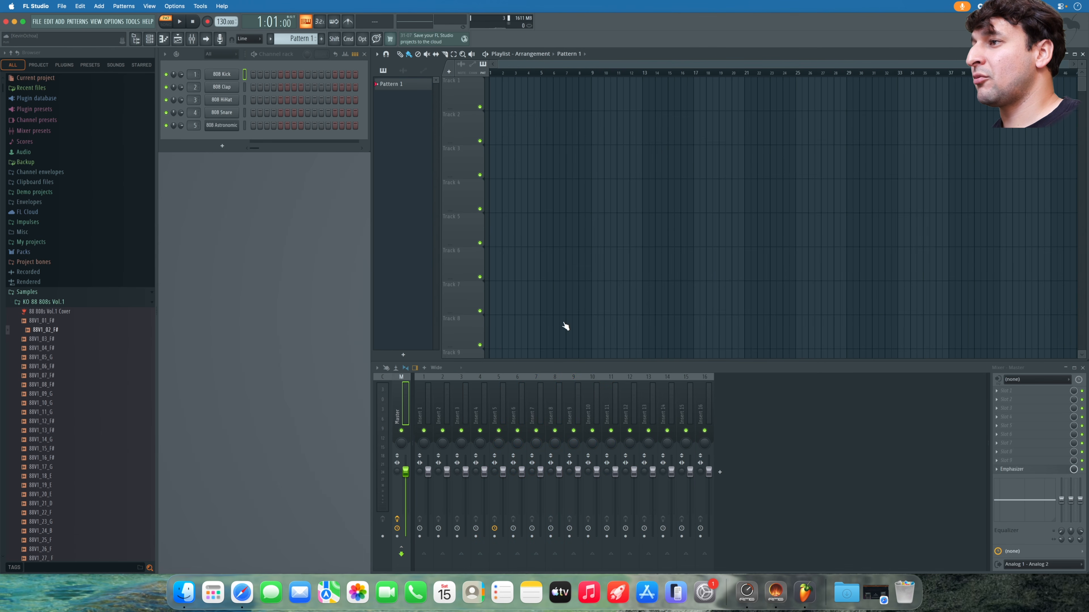
# - Check the 808 Kick, Clap, HiHat, Snare and Astronomic FLEX channel settings
pyautogui.click(221, 73)
pyautogui.click(222, 86)
pyautogui.click(221, 99)
pyautogui.click(222, 112)
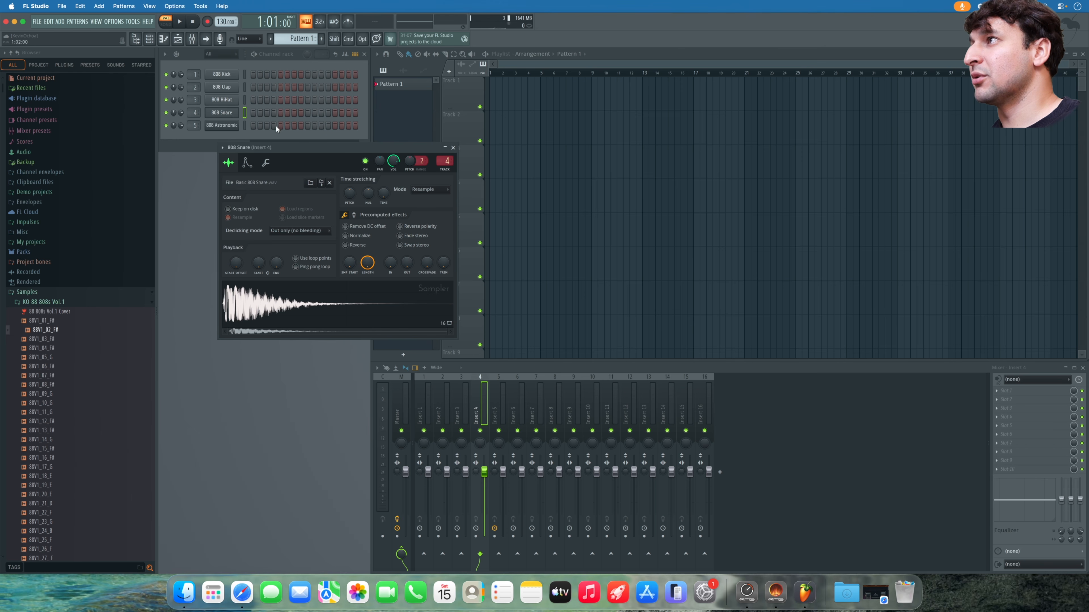
pyautogui.click(453, 148)
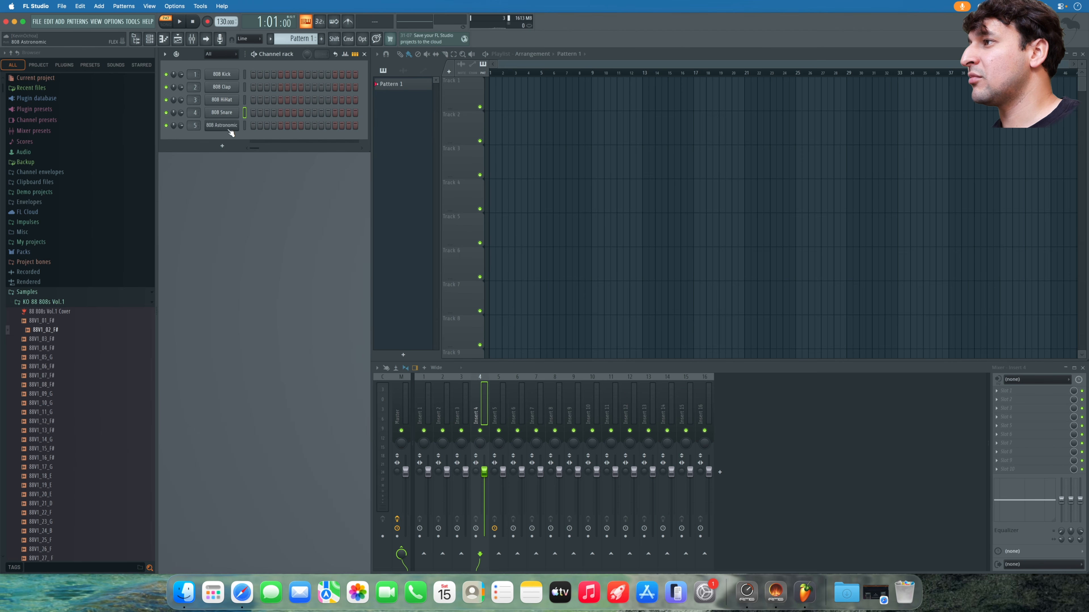
pyautogui.click(223, 125)
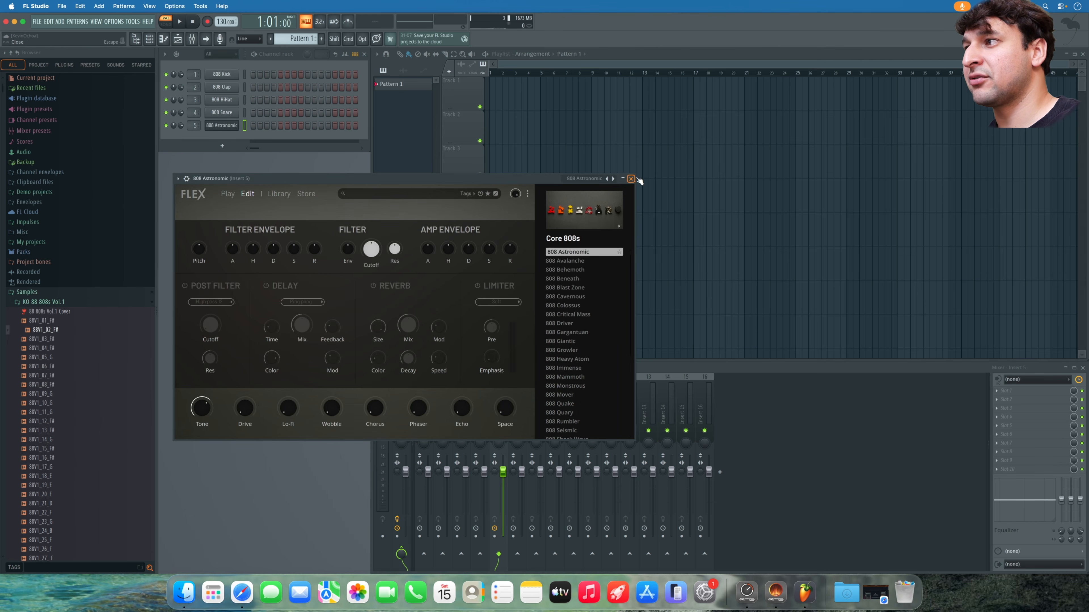
pyautogui.click(631, 178)
# - Load Edison onto the Master mixer channel and arm it to record
pyautogui.click(403, 409)
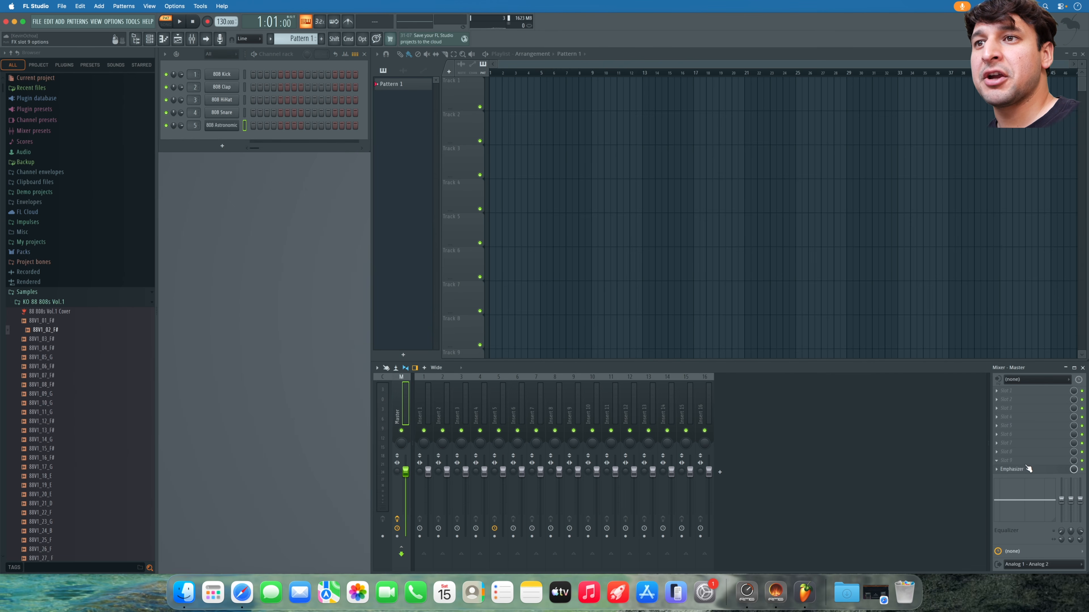
pyautogui.click(1018, 471)
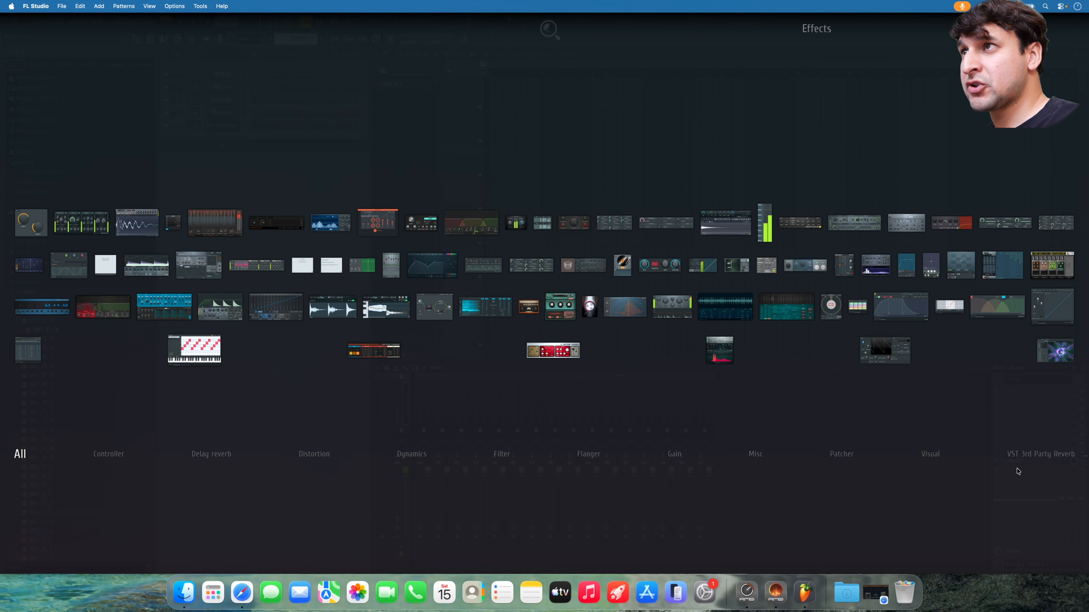
pyautogui.write('efi')
pyautogui.press('BackSpace')
pyautogui.press('BackSpace')
pyautogui.write('d')
pyautogui.click(137, 225)
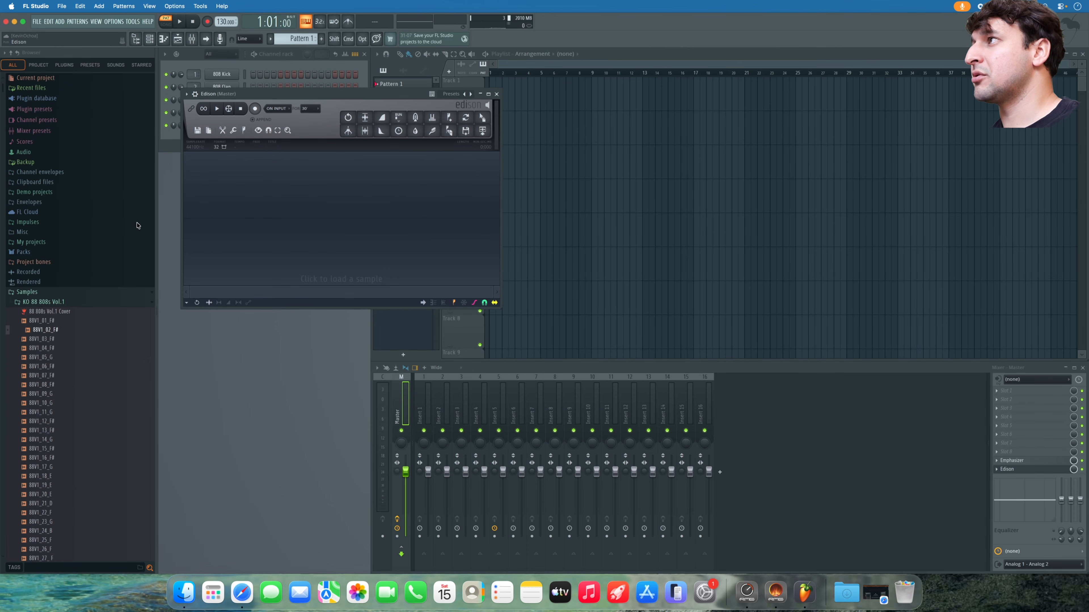
pyautogui.click(256, 110)
pyautogui.click(497, 94)
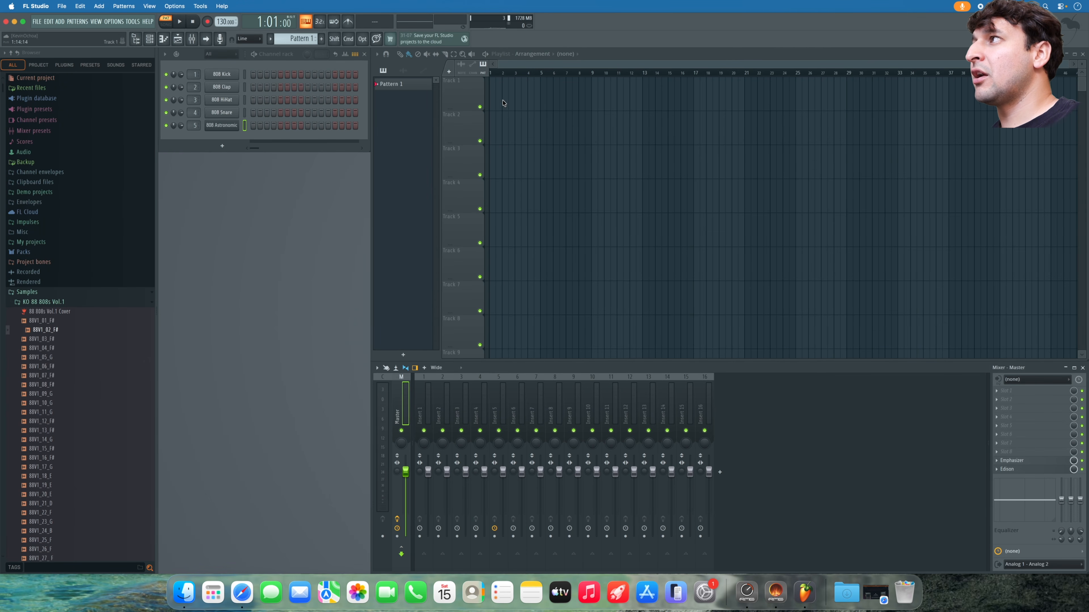
# - Preview the 808 Kick sample and open the Clap, HiHat and Snare sampler settings
pyautogui.click(222, 74)
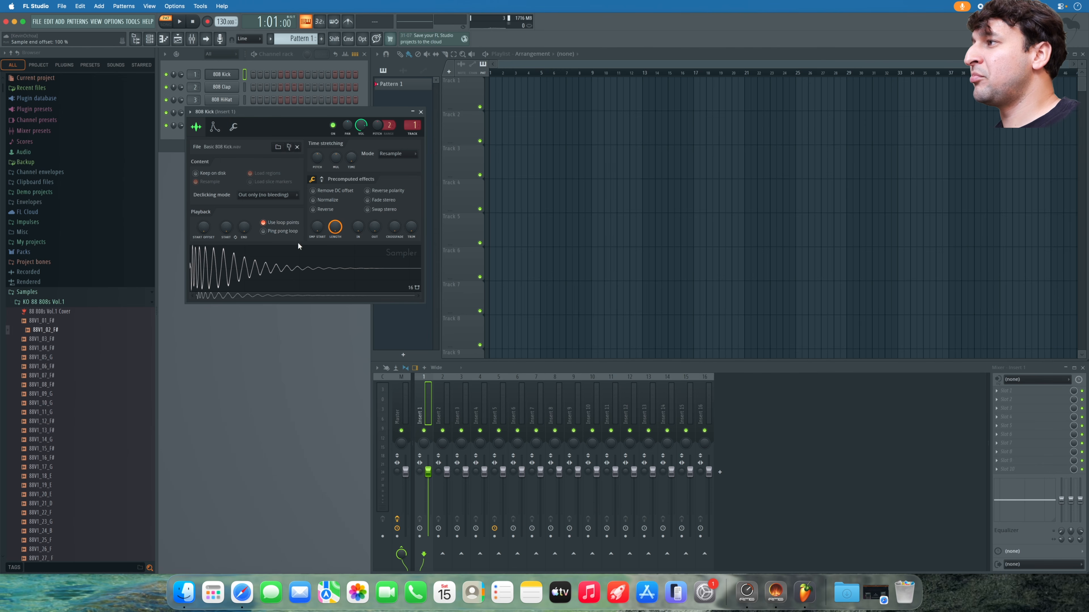
pyautogui.click(283, 250)
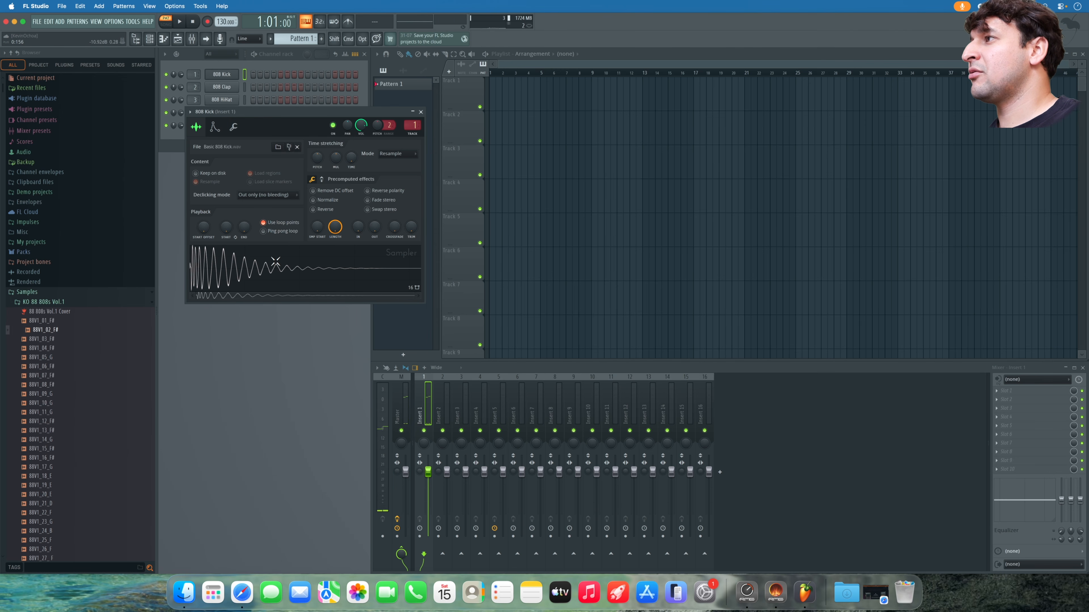
pyautogui.moveTo(346, 113); pyautogui.dragTo(624, 115)
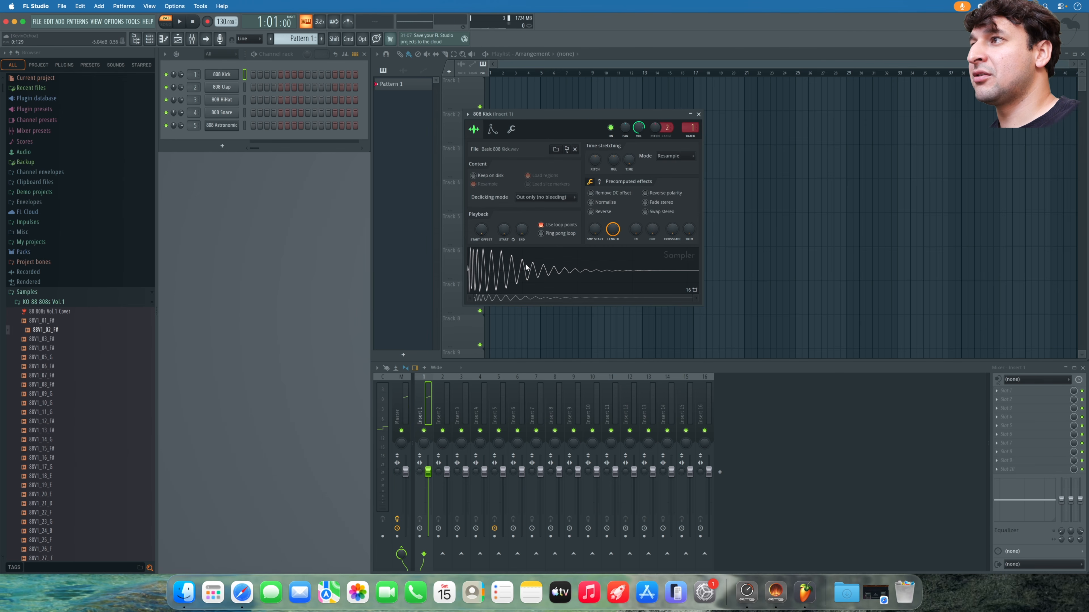
pyautogui.click(221, 87)
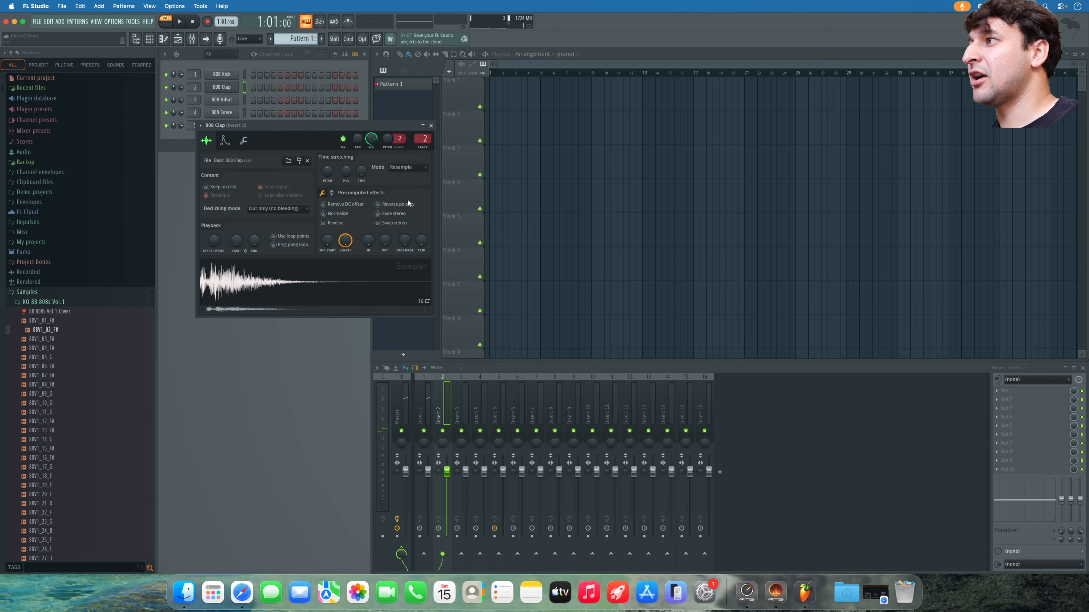
pyautogui.click(222, 99)
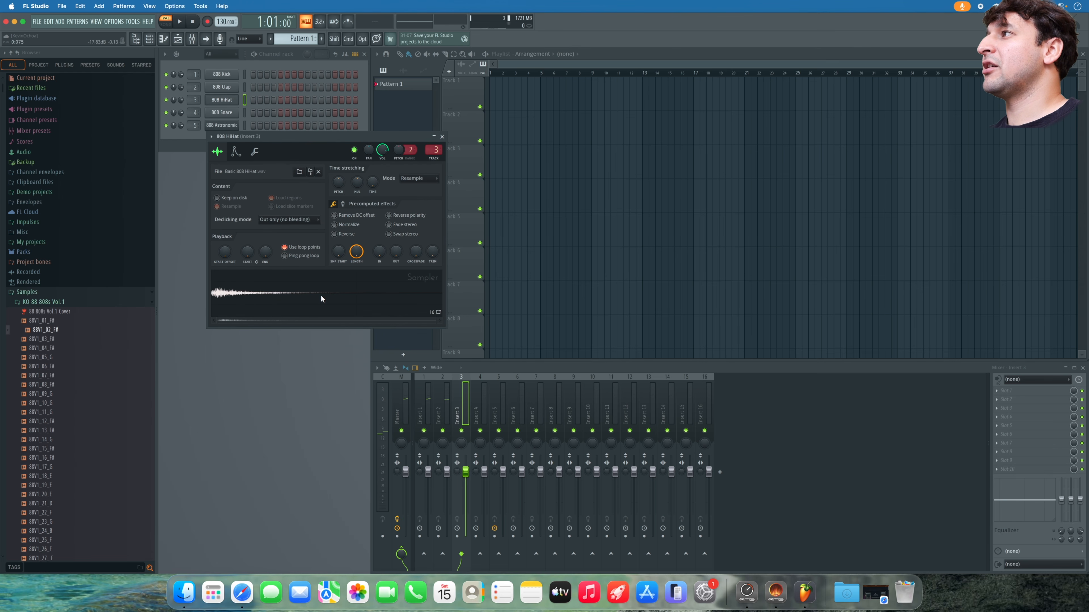
pyautogui.click(222, 112)
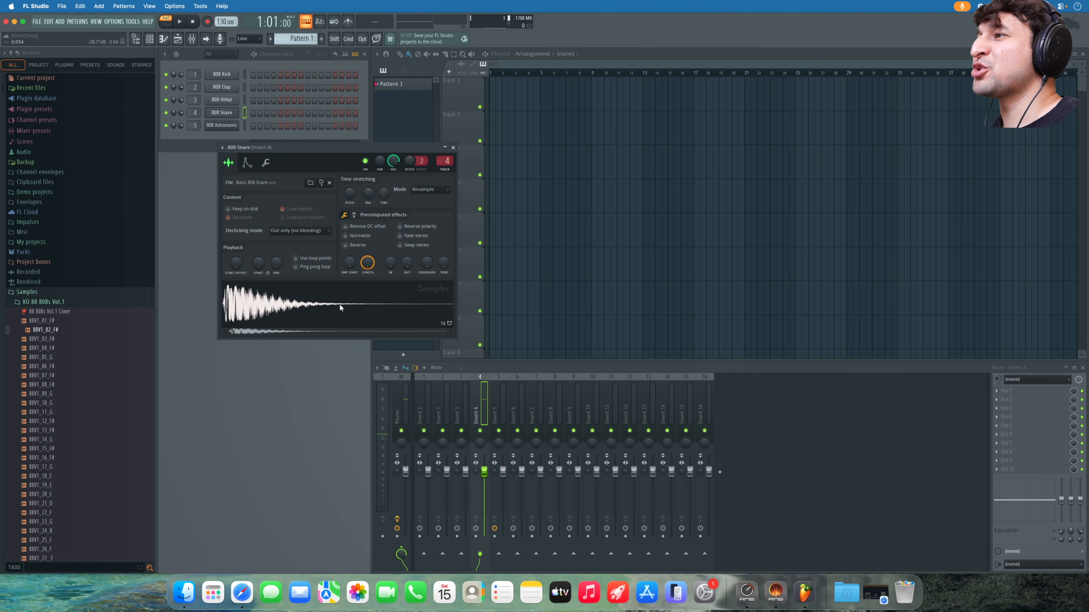
# - Program kick on step 1, claps on 5 and 13, hi-hats on 7, 11, 12, 15, snares on 15 and 16
pyautogui.click(453, 147)
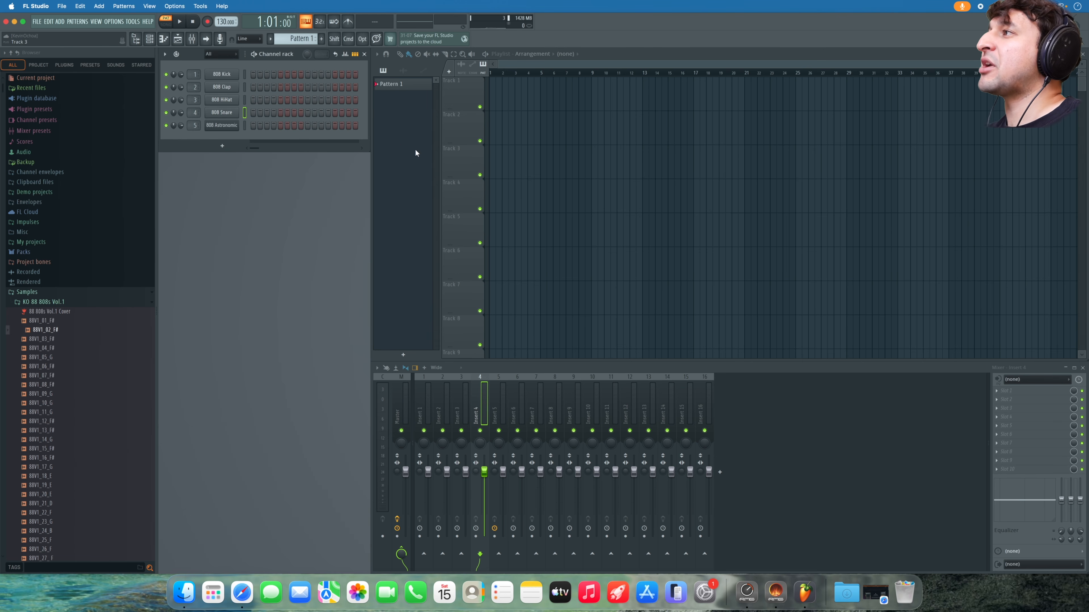
pyautogui.click(253, 75)
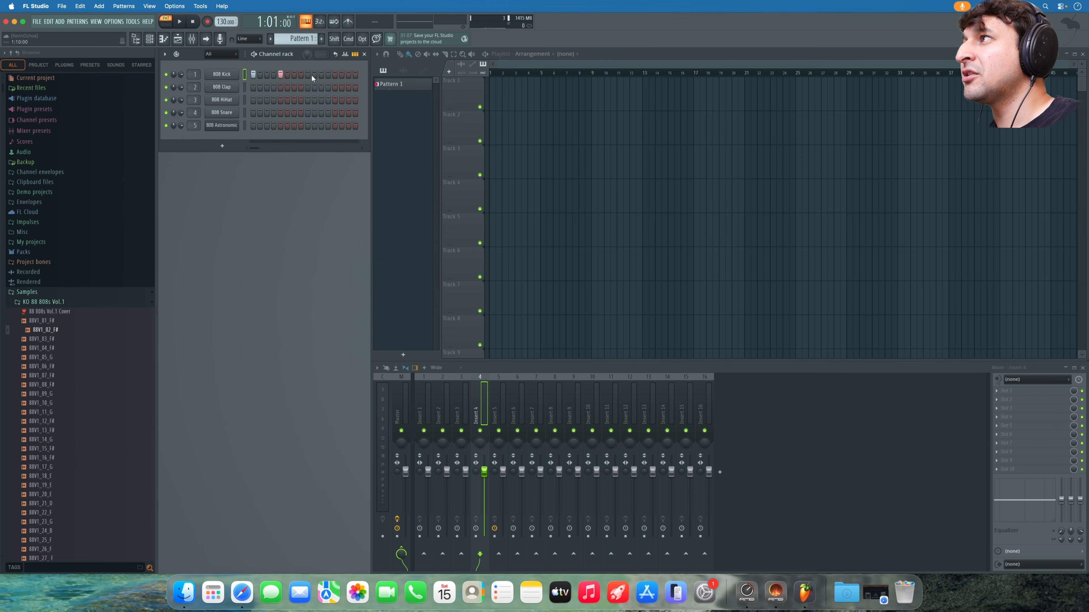
pyautogui.press('space')
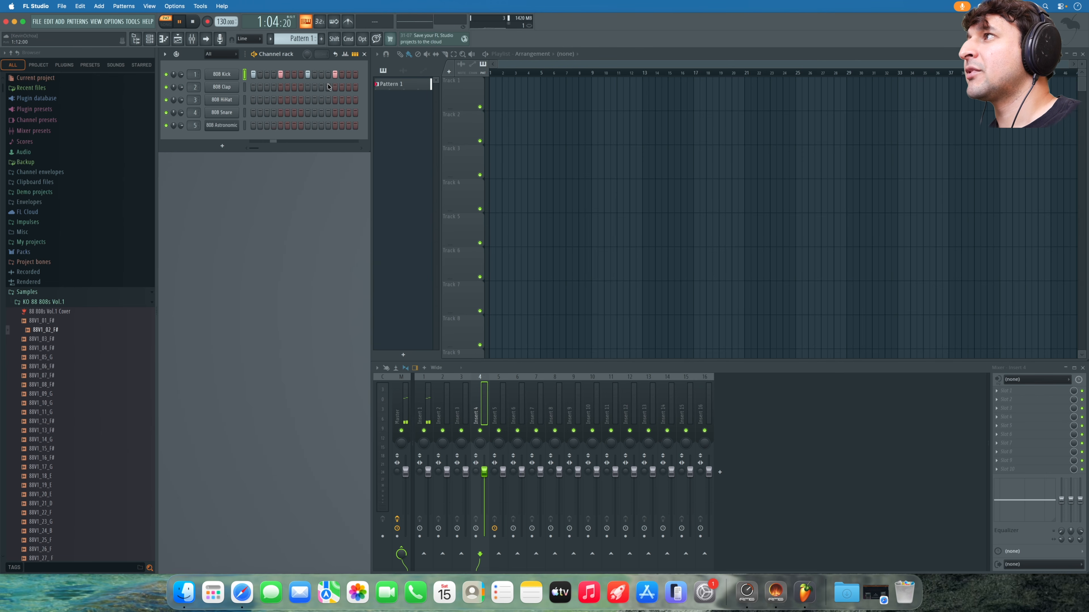
pyautogui.click(280, 87)
pyautogui.click(335, 87)
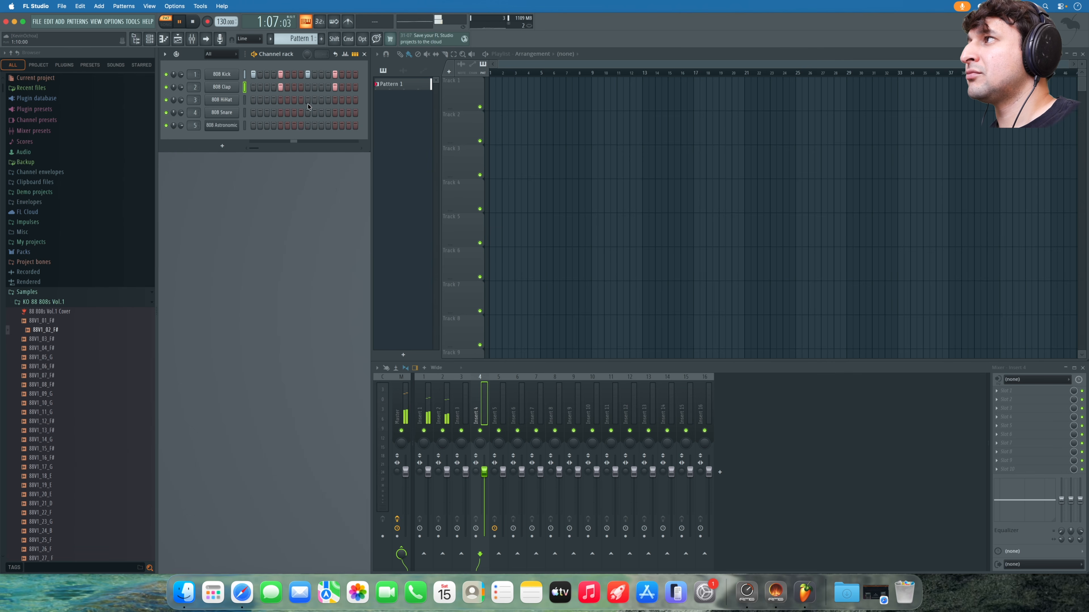
pyautogui.click(348, 112)
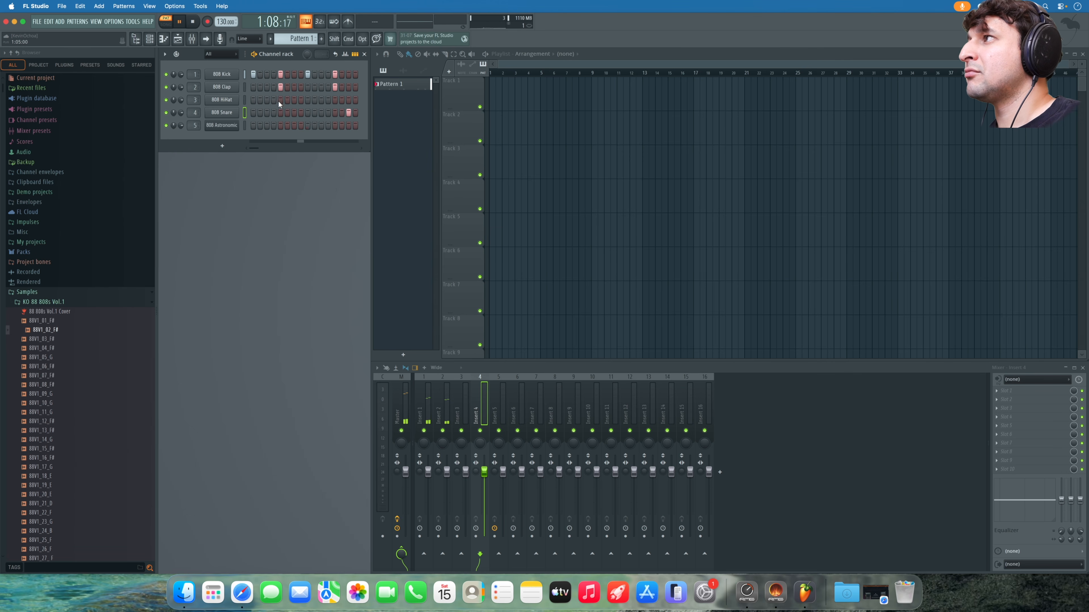
pyautogui.click(294, 99)
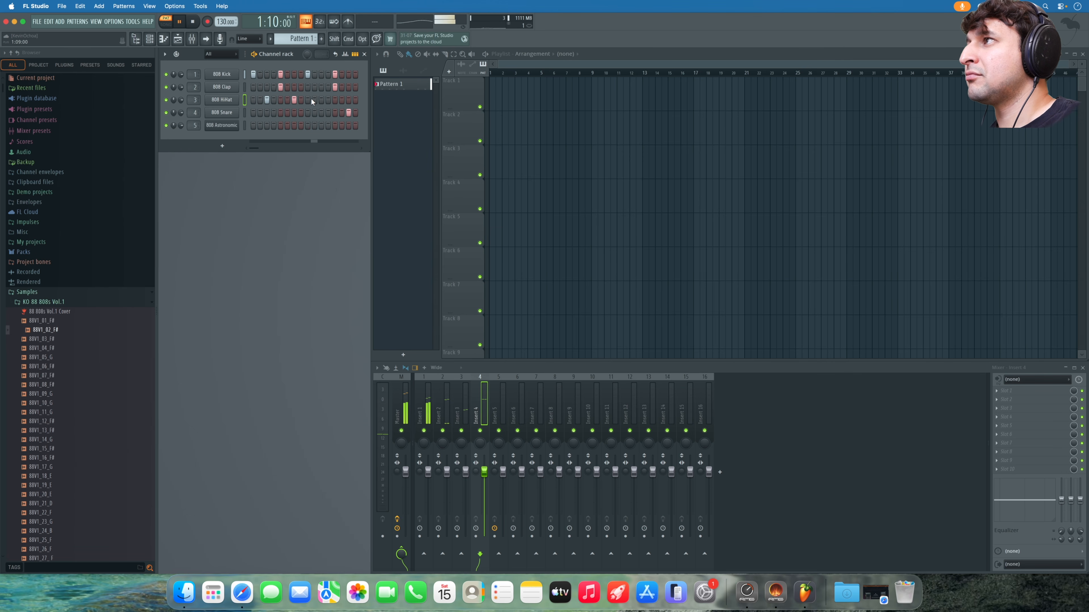
pyautogui.click(322, 99)
pyautogui.click(349, 100)
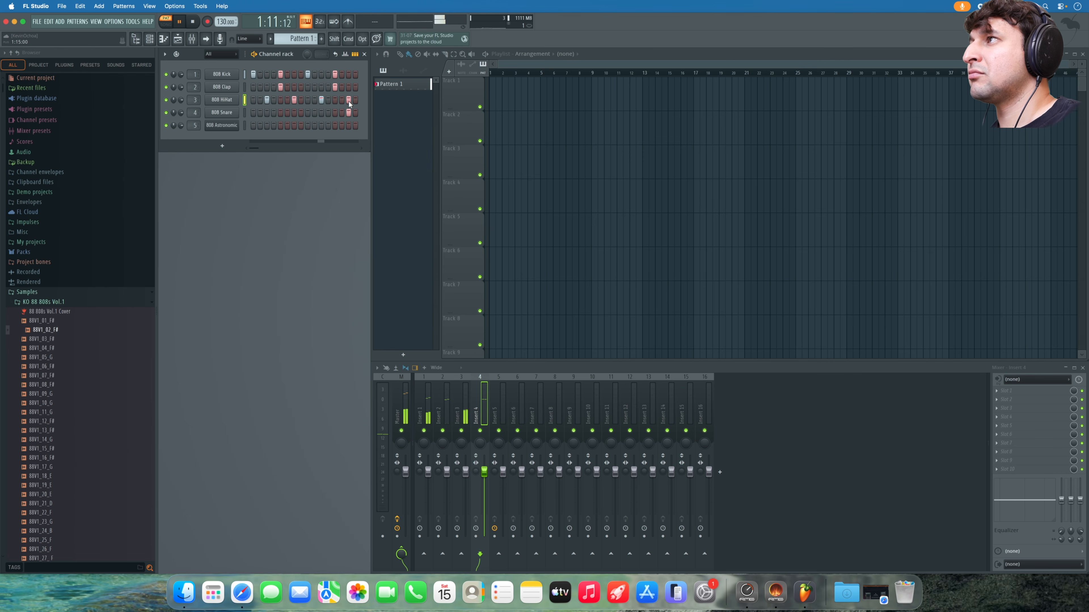
pyautogui.click(328, 100)
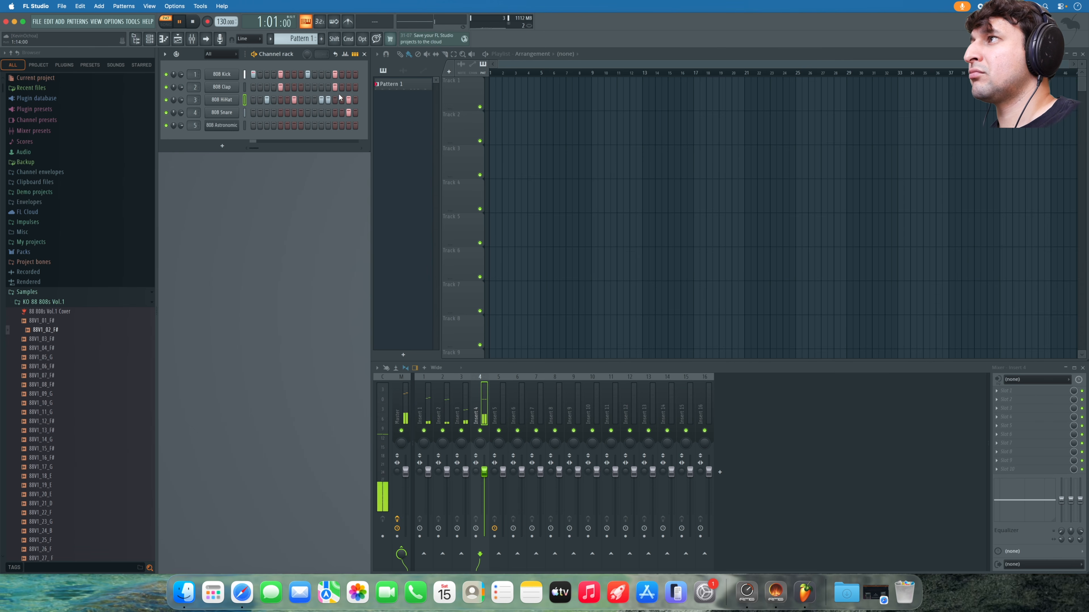
pyautogui.click(355, 113)
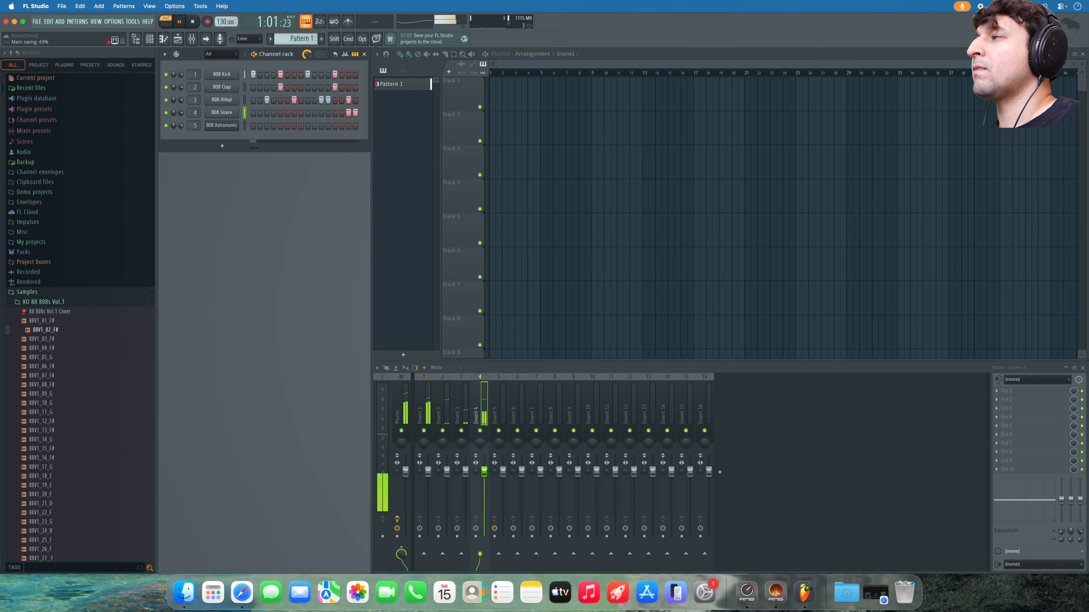
# - Fill the 808 HiHat row with a hit every 2 steps
pyautogui.press('space')
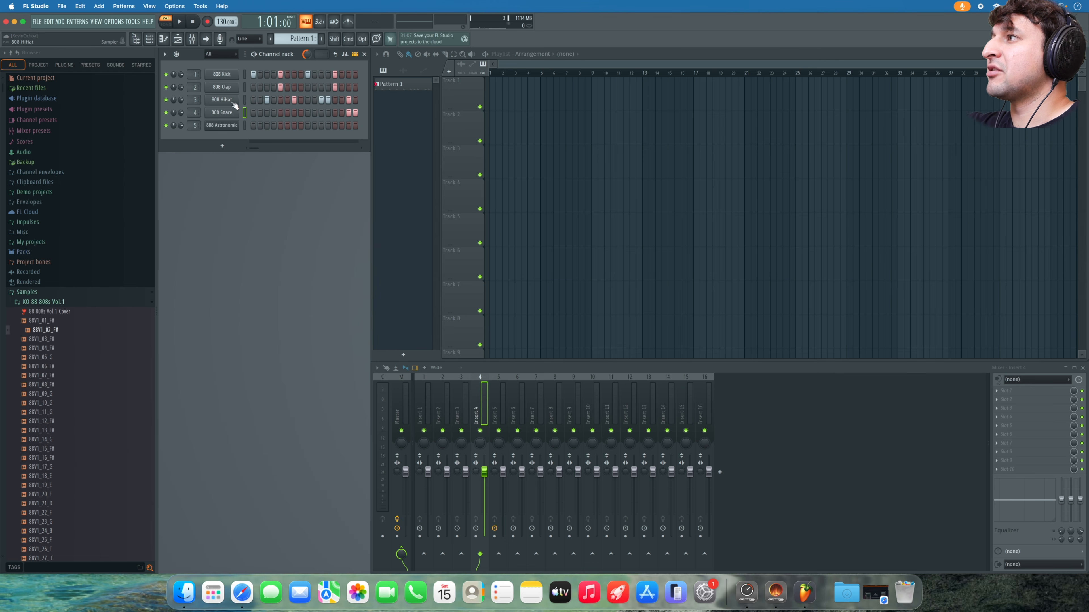
pyautogui.rightClick(249, 110)
pyautogui.click(332, 127)
pyautogui.press('space')
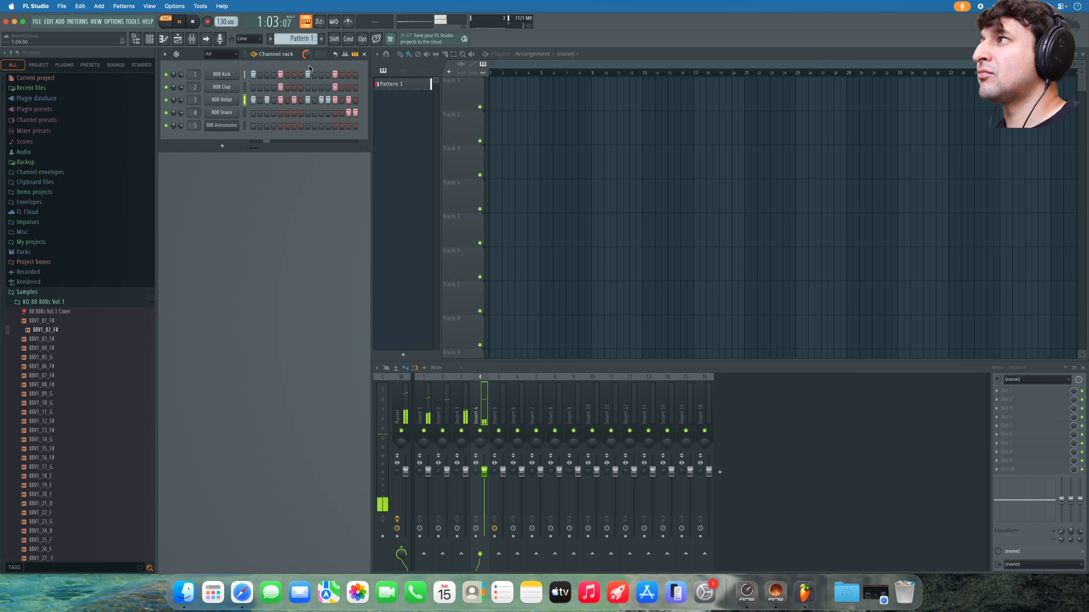
# - Reset the main swing to 0% and collapse the Samples folder in the browser
pyautogui.moveTo(307, 53); pyautogui.dragTo(309, 58)
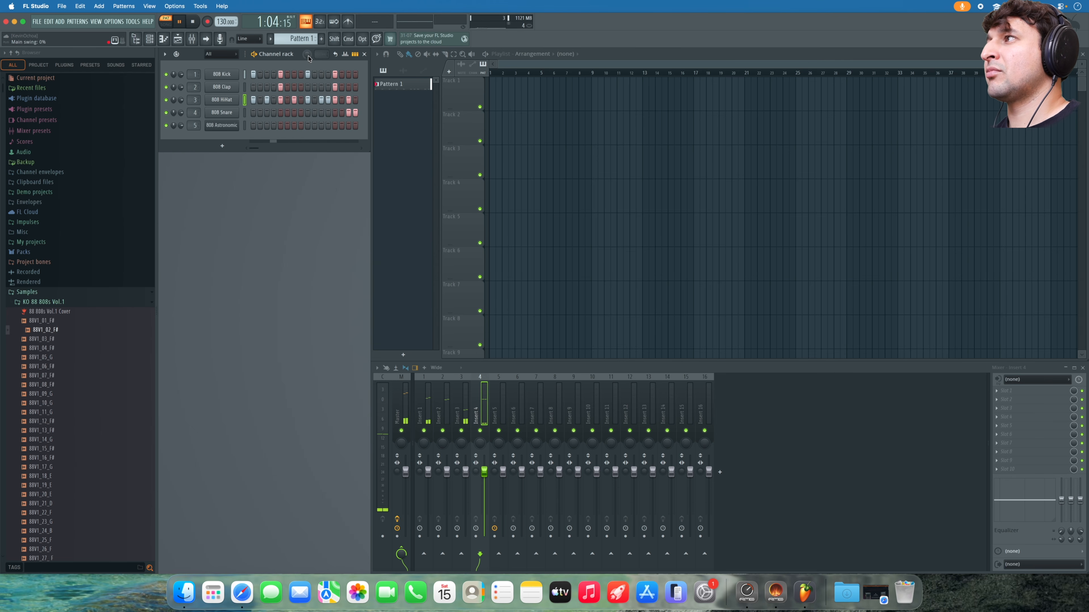
pyautogui.press('space')
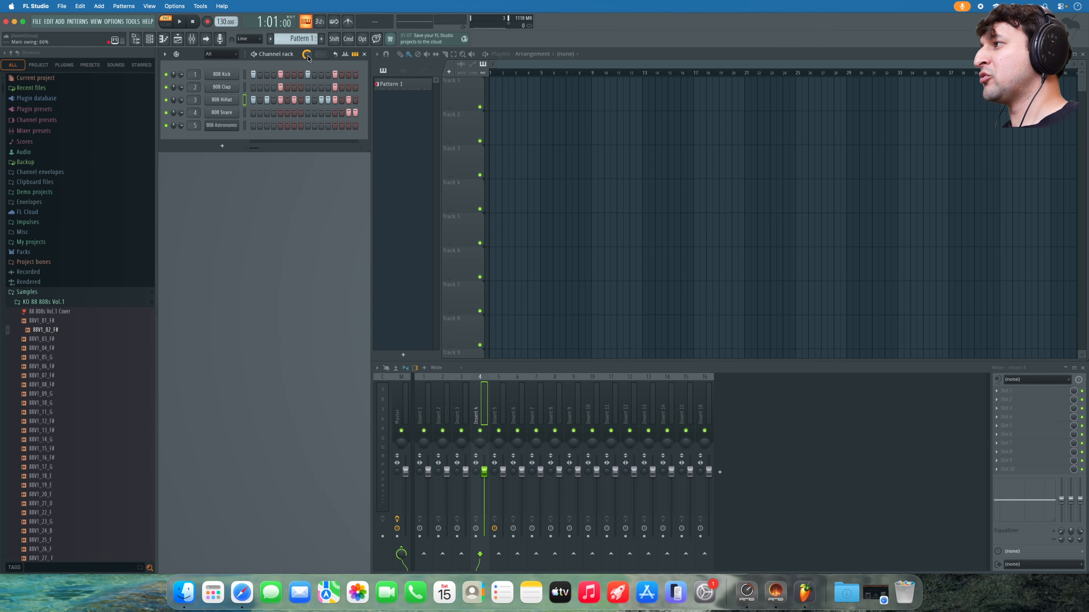
pyautogui.press('space')
pyautogui.click(27, 292)
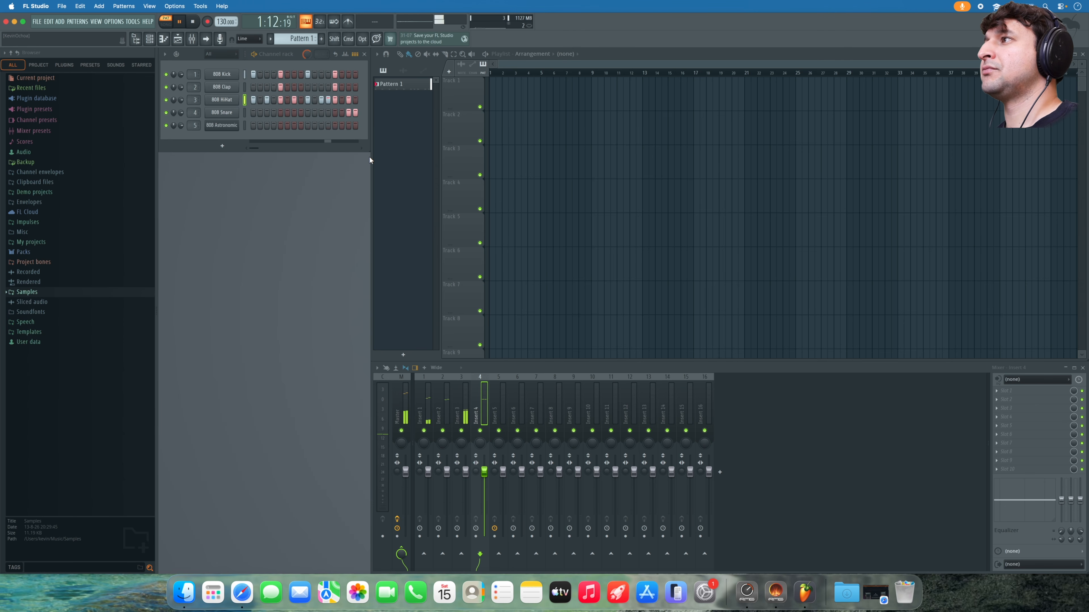
# - Paint Pattern 1 clips along Track 1 up to bar 9 and switch playback to Song mode
pyautogui.press('space')
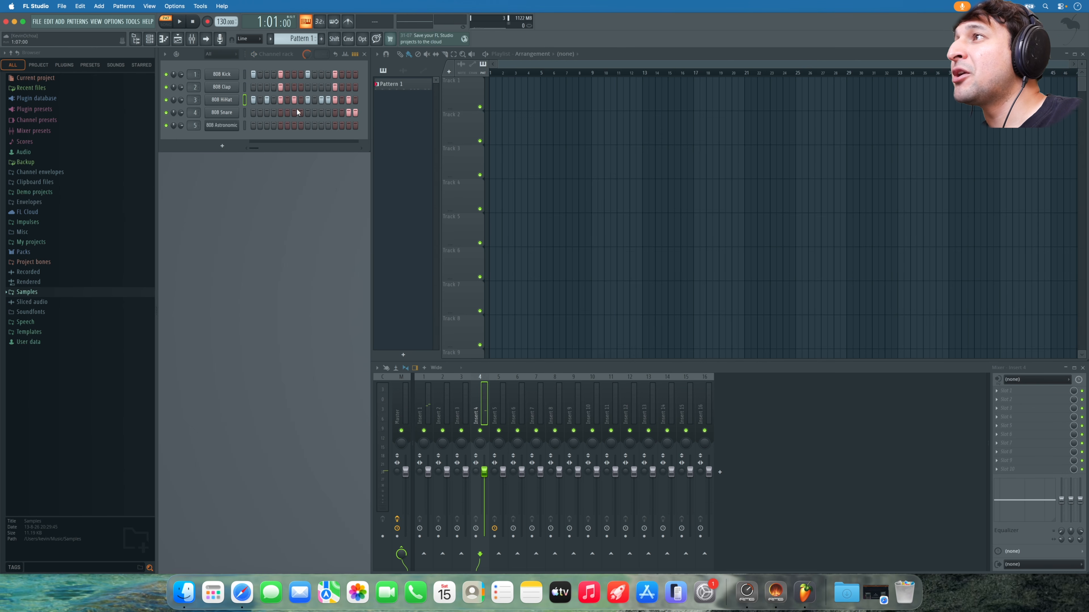
pyautogui.moveTo(494, 92); pyautogui.dragTo(582, 103)
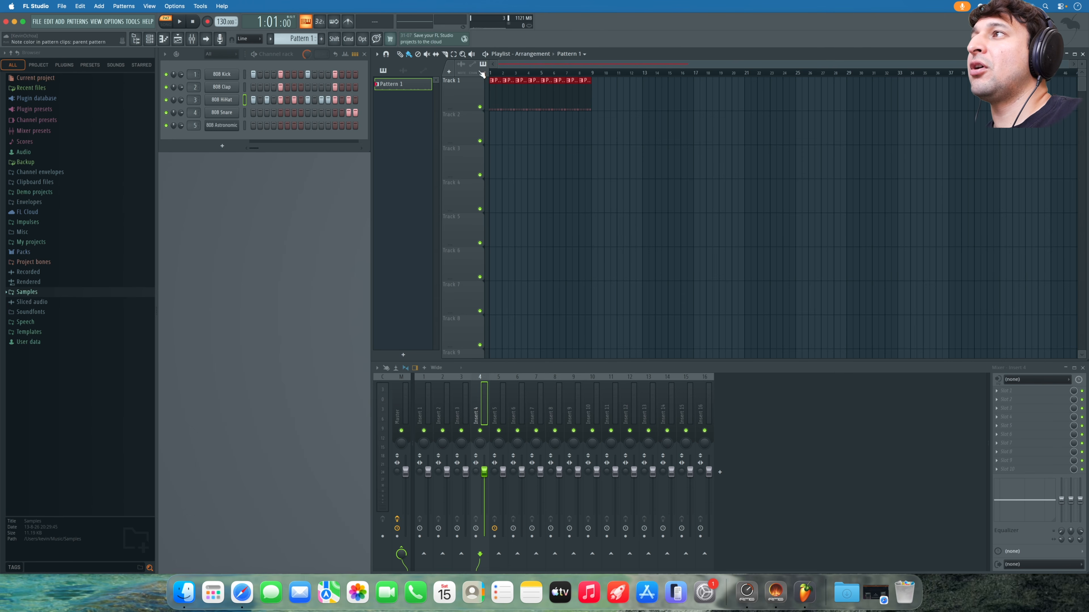
pyautogui.press('l')
pyautogui.rightClick(534, 97)
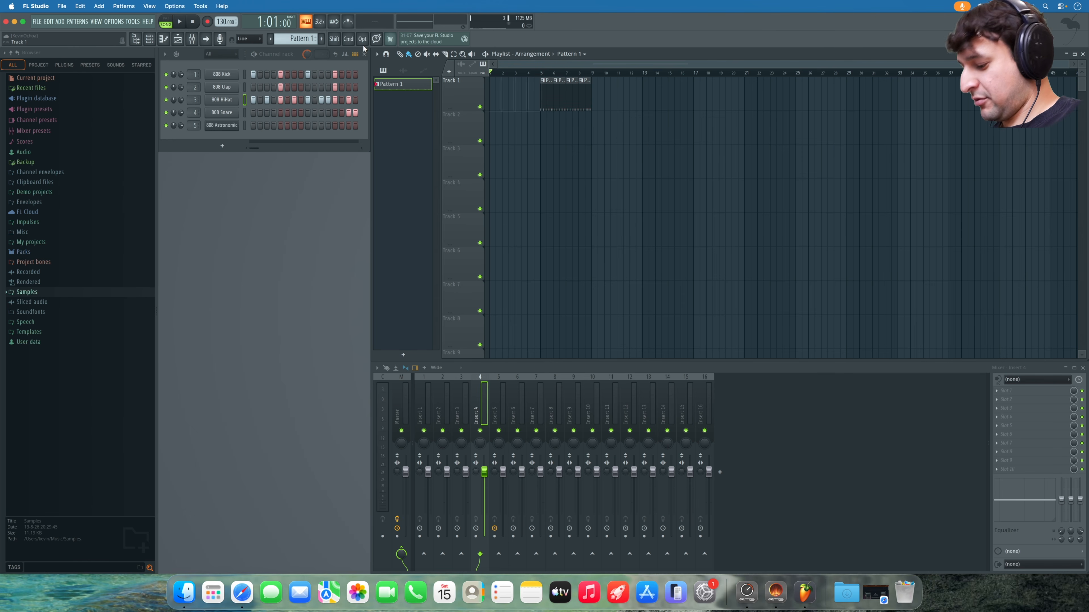
pyautogui.press('super+z')
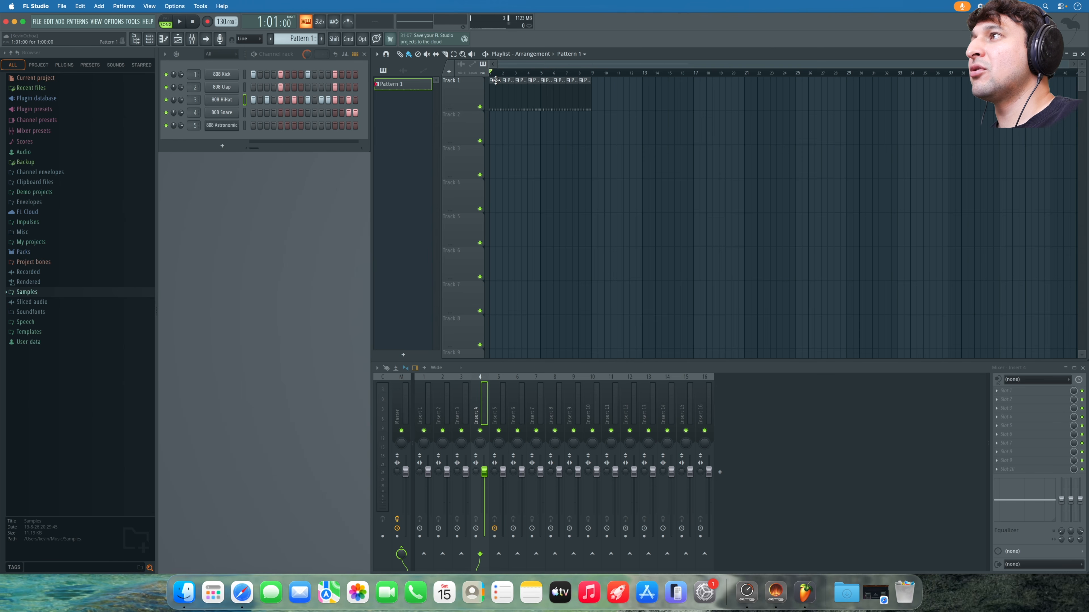
# - Split Pattern 1 by channel and place the 808 Kick, Clap and HiHat patterns on Tracks 2–4
pyautogui.click(300, 39)
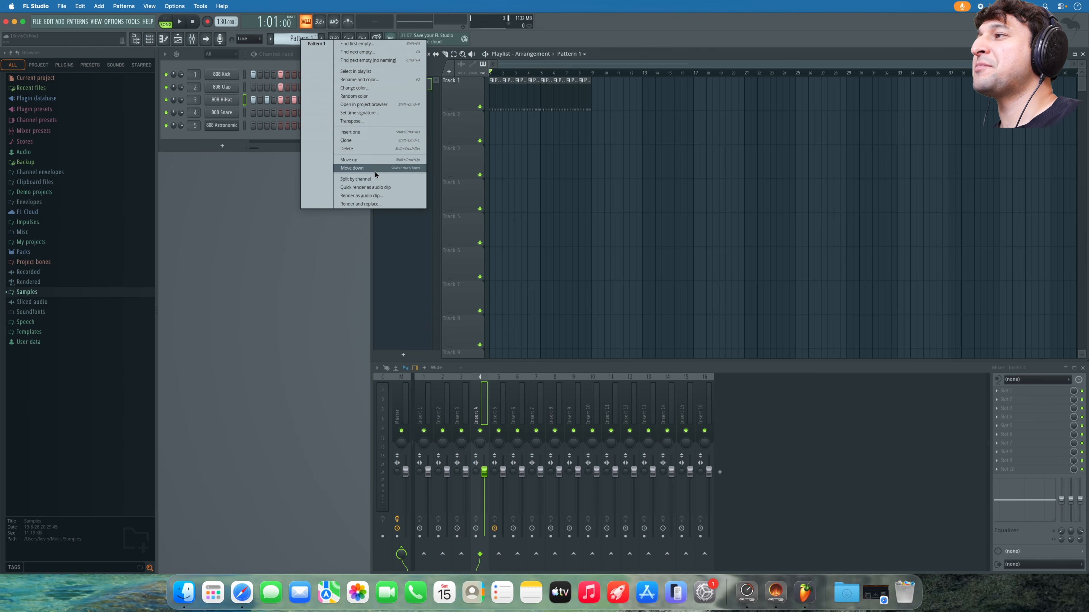
pyautogui.click(374, 180)
pyautogui.click(494, 114)
pyautogui.click(495, 149)
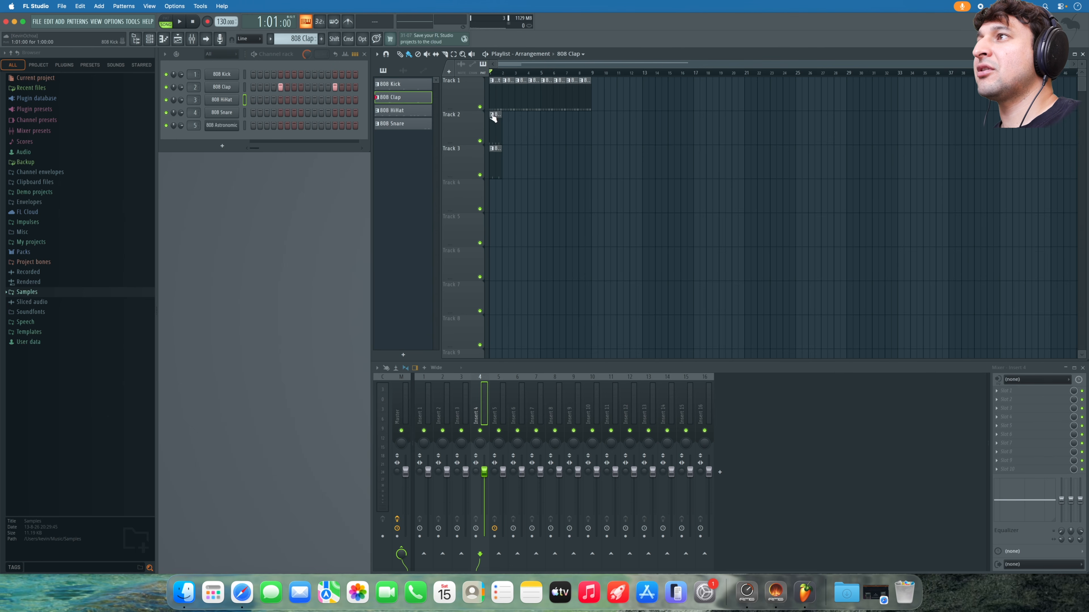
pyautogui.click(494, 182)
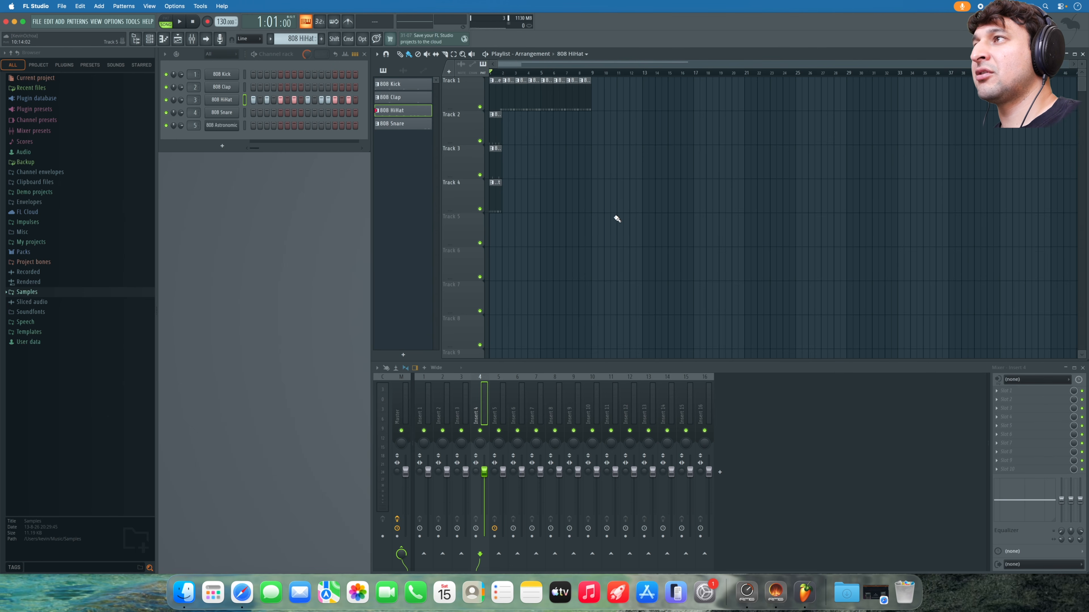
pyautogui.moveTo(614, 222); pyautogui.dragTo(489, 77)
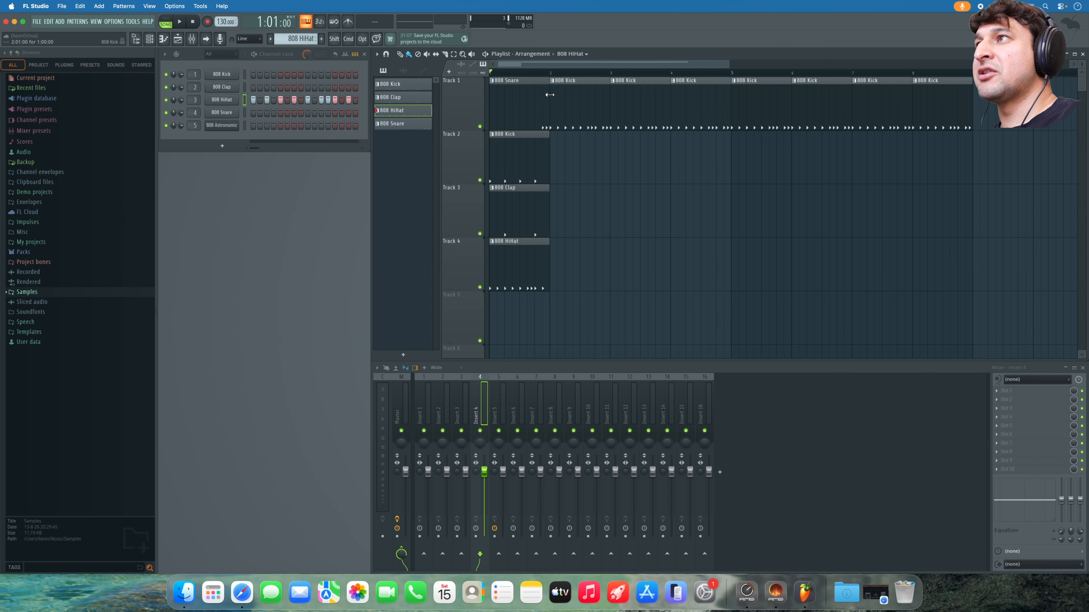
# - Delete every Track 1 clip after the 808 Snare and play back the arrangement
pyautogui.scroll(-1, 553, 80)
pyautogui.scroll(-1, 560, 117)
pyautogui.moveTo(1014, 171); pyautogui.dragTo(604, 99)
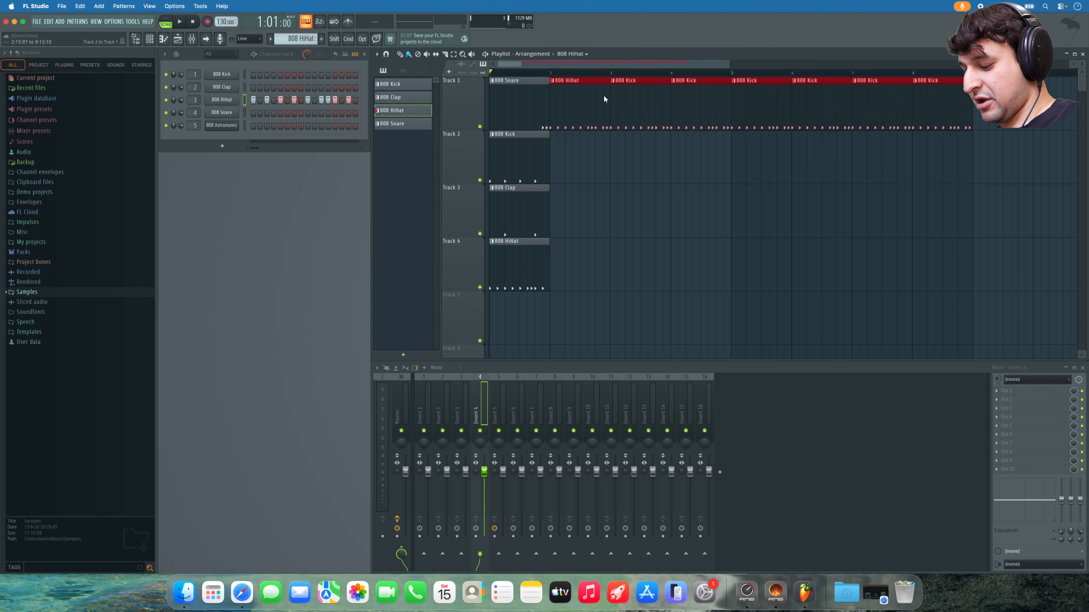
pyautogui.click(943, 162)
pyautogui.moveTo(1018, 166); pyautogui.dragTo(586, 113)
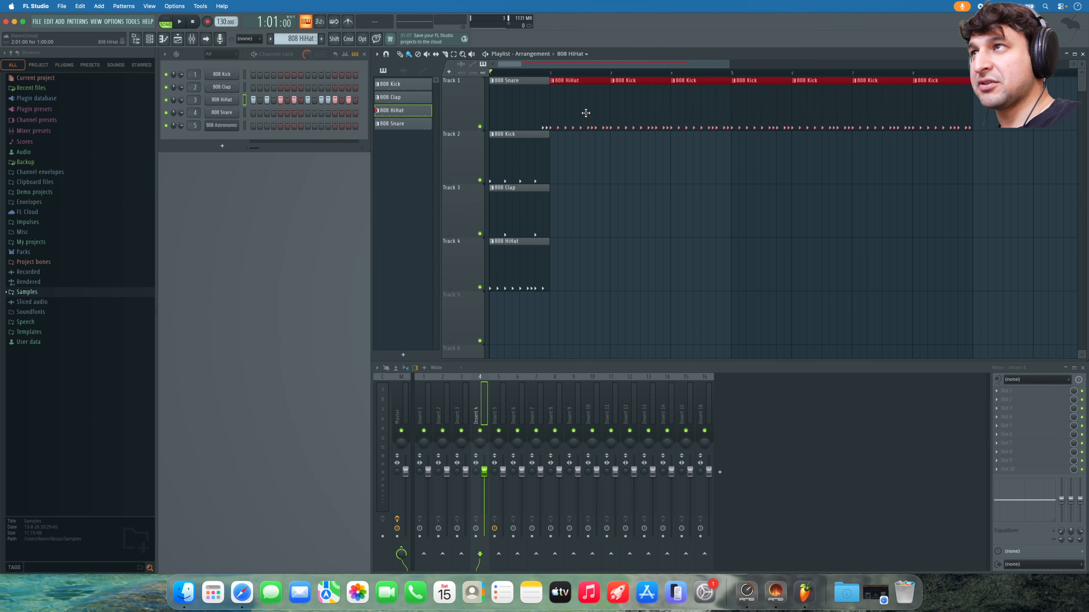
pyautogui.press('Delete')
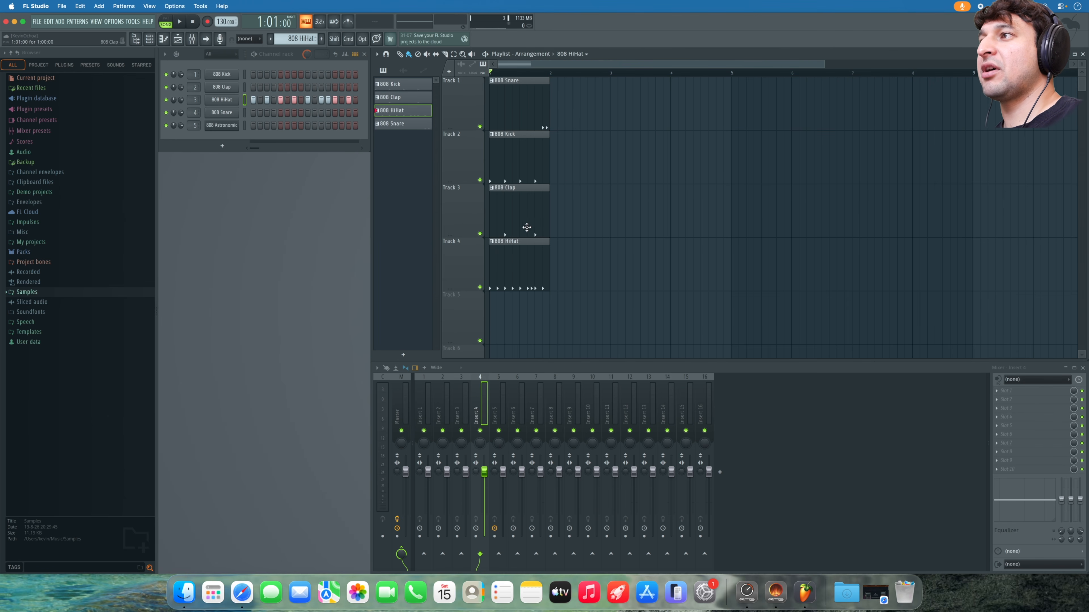
pyautogui.press('space')
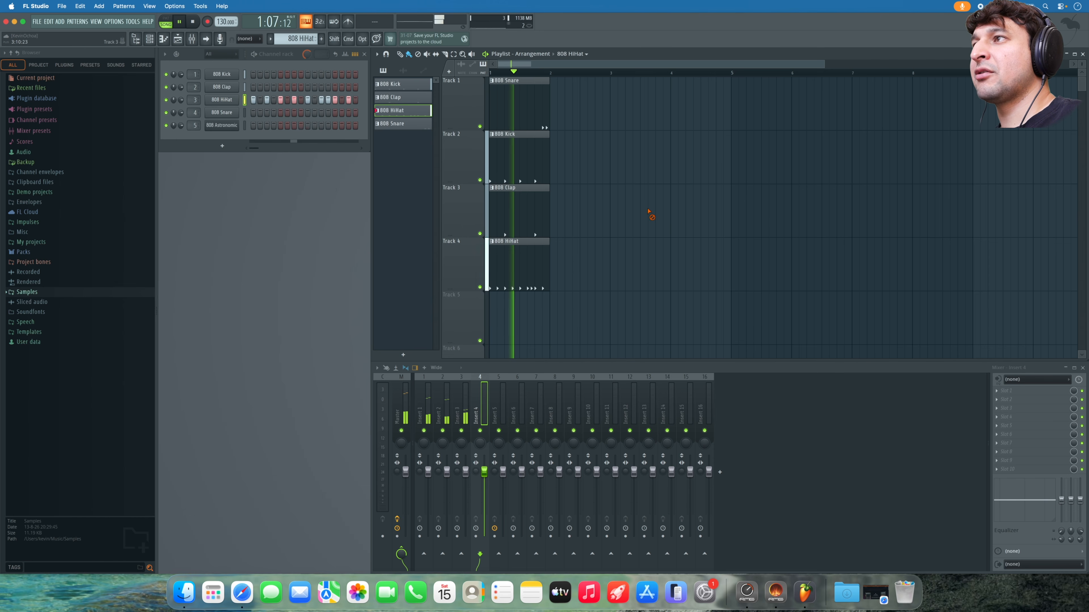
pyautogui.press('space')
# - Paint 808 Kick clips on Track 2 from bar 2, deleting the extra clips
pyautogui.click(549, 153)
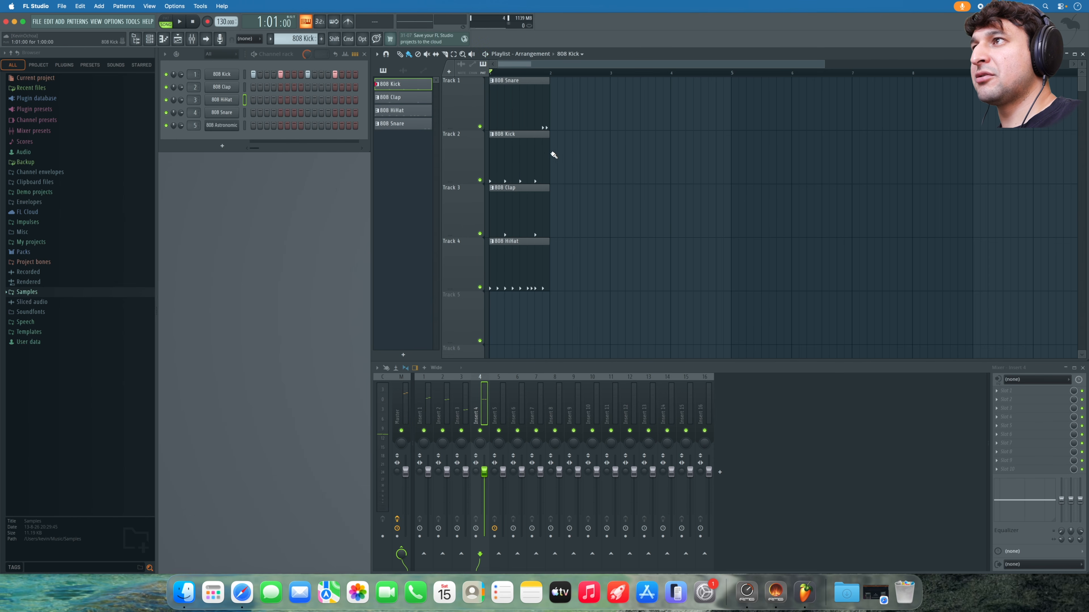
pyautogui.click(553, 153)
pyautogui.rightClick(579, 151)
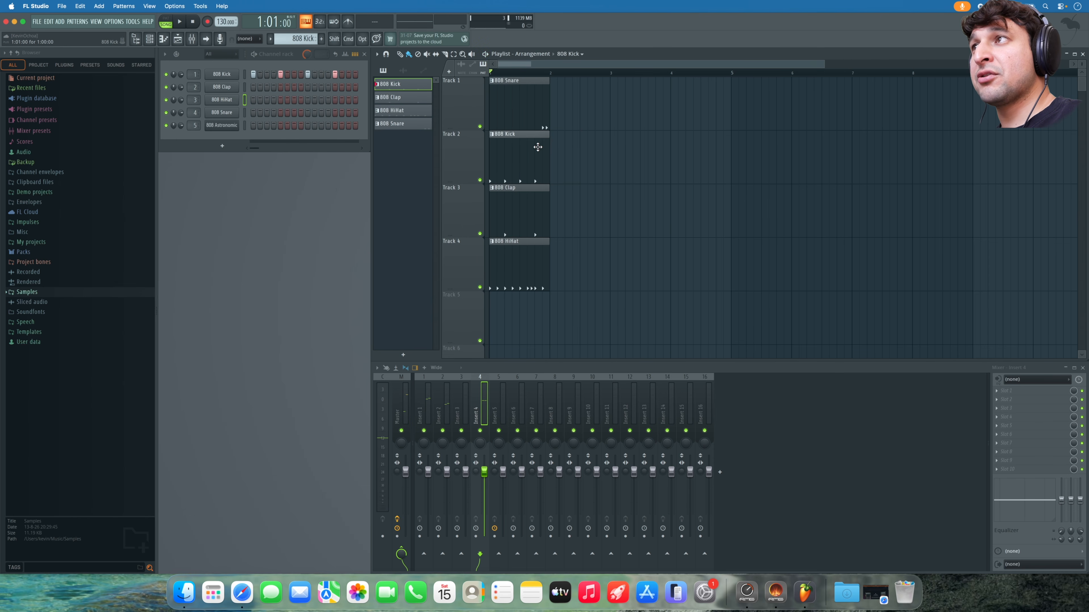
pyautogui.moveTo(554, 156); pyautogui.dragTo(721, 159)
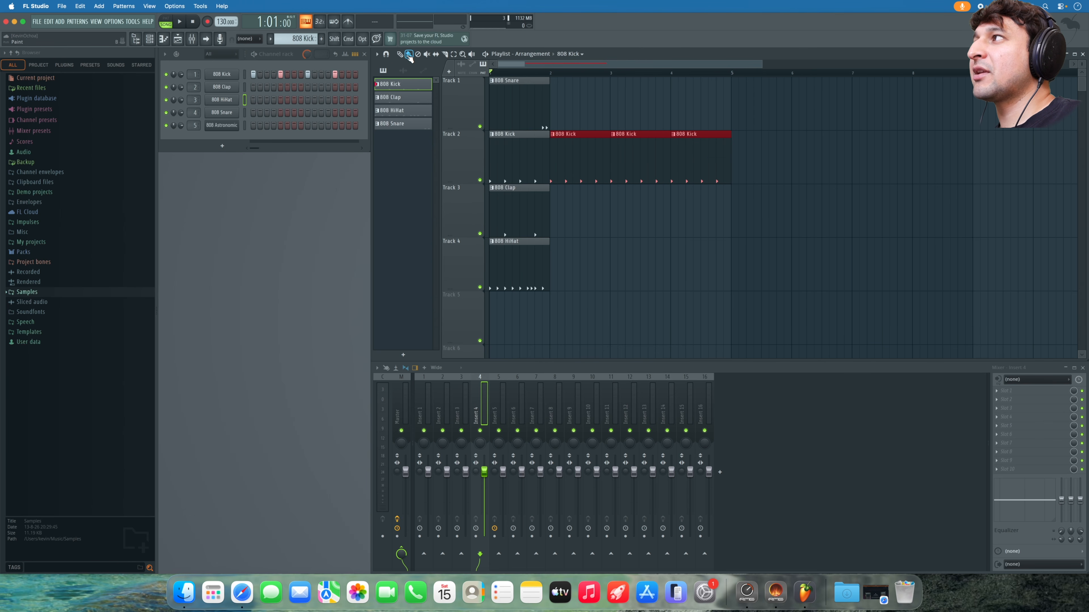
pyautogui.rightClick(647, 160)
pyautogui.rightClick(579, 163)
pyautogui.rightClick(702, 170)
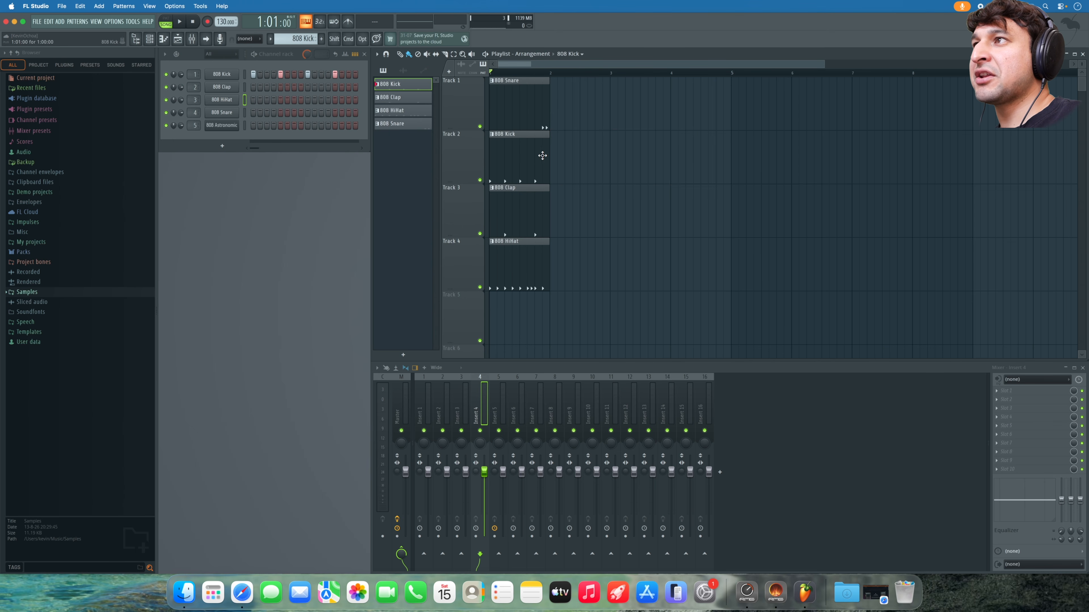
# - Repaint 808 Kick across bars 2–5, then leave one second Kick clip after the first
pyautogui.moveTo(554, 159); pyautogui.dragTo(736, 168)
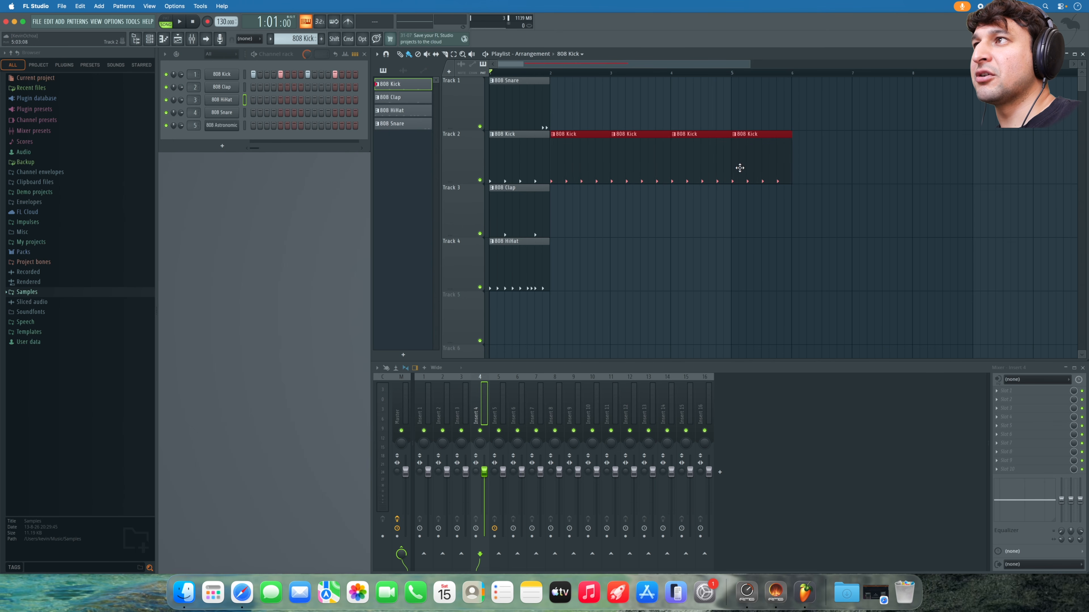
pyautogui.scroll(6, 738, 168)
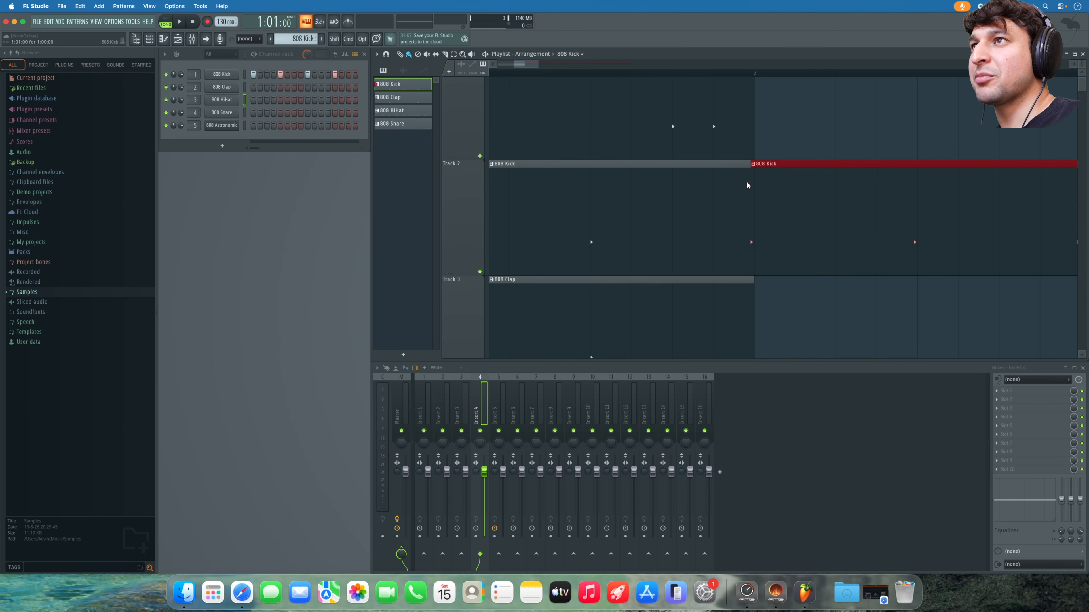
pyautogui.rightClick(779, 189)
pyautogui.scroll(-7, 725, 183)
pyautogui.rightClick(617, 195)
pyautogui.scroll(1, 522, 189)
pyautogui.scroll(2, 524, 191)
pyautogui.click(545, 195)
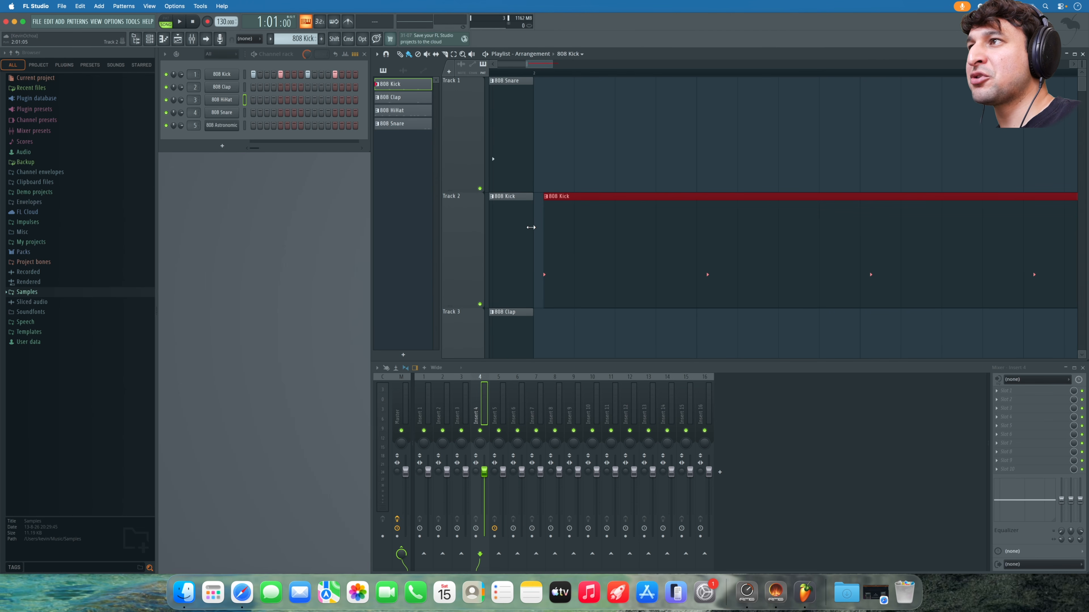
# - Set grid snap to one beat and repaint 808 Kick clips on Track 2 across bars 2–5
pyautogui.click(387, 54)
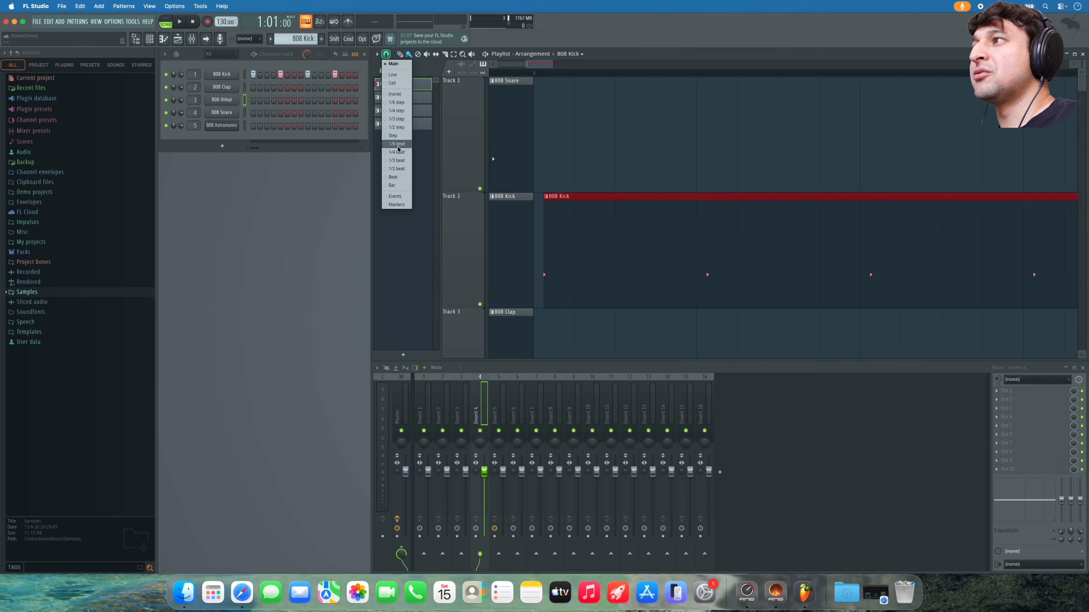
pyautogui.click(397, 177)
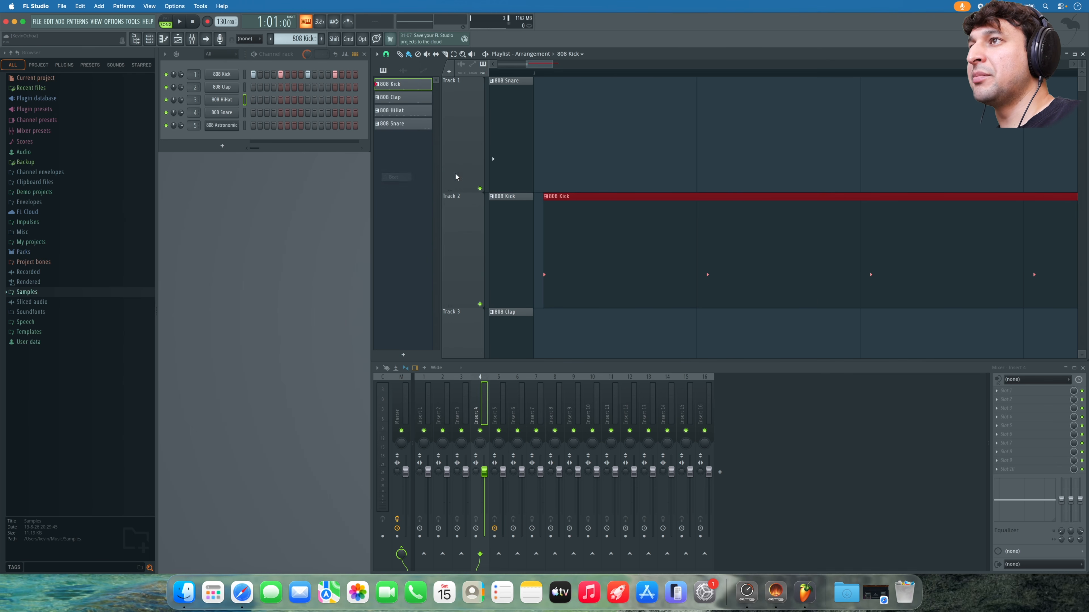
pyautogui.scroll(-5, 611, 170)
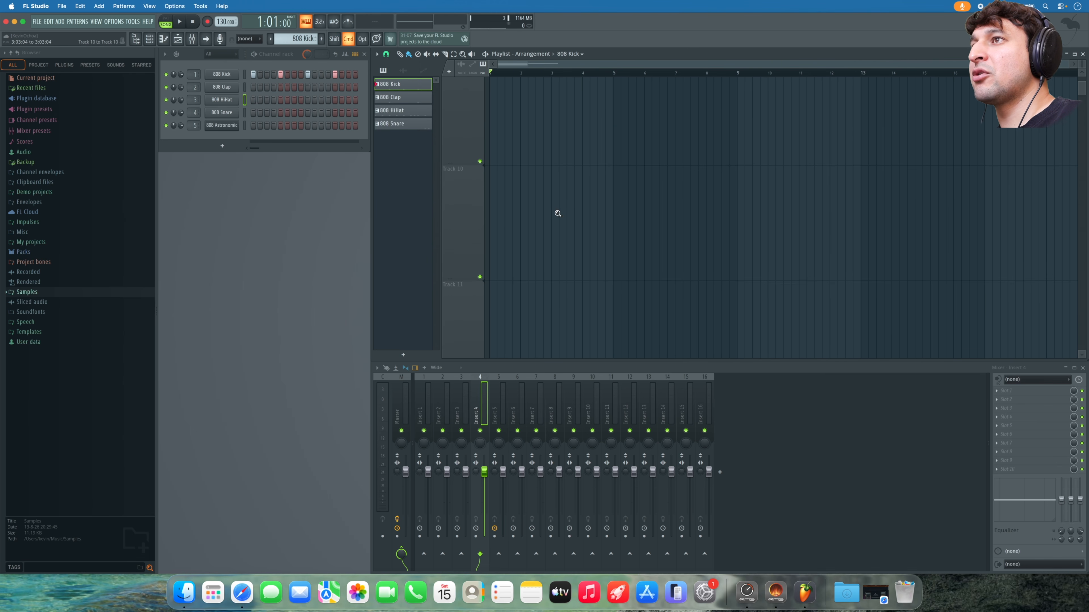
pyautogui.rightClick(747, 185)
pyautogui.moveTo(754, 167); pyautogui.dragTo(897, 158)
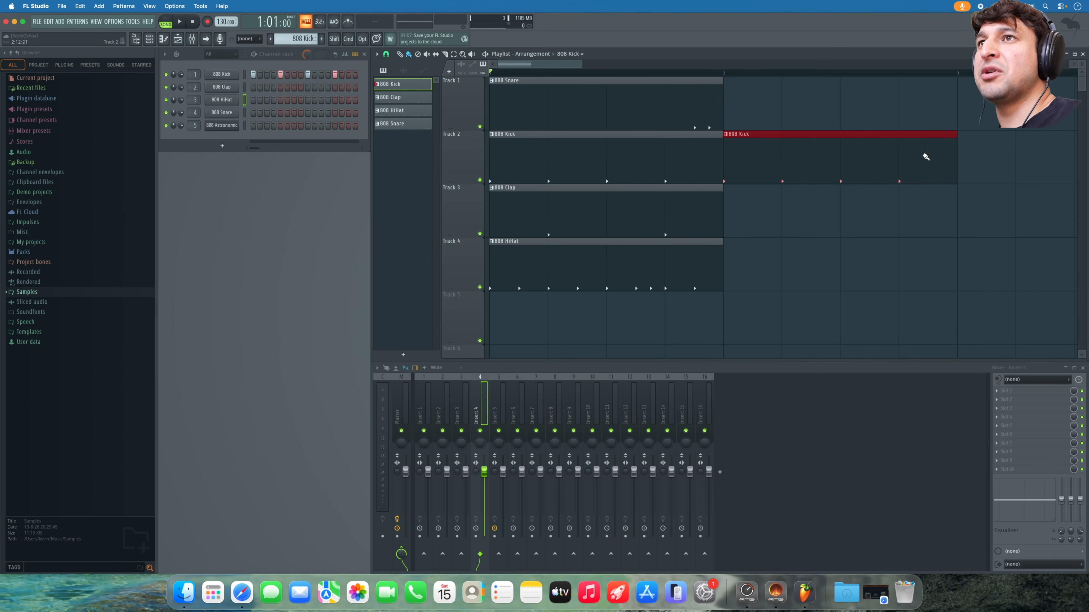
pyautogui.scroll(-3, 897, 158)
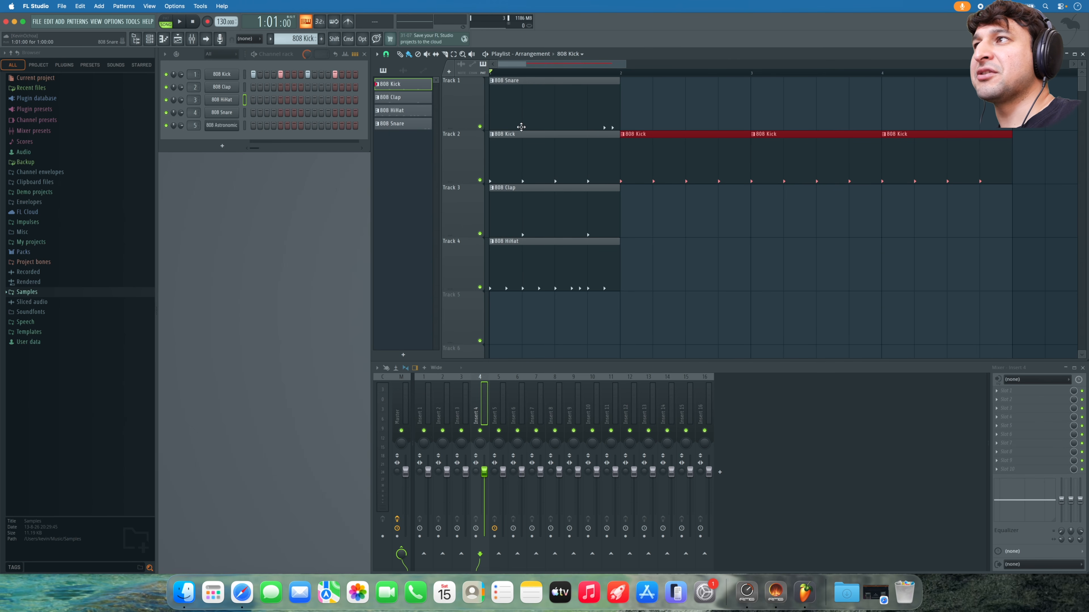
# - Paint 808 Clap clips on Track 3 bars 2–5; move Snare to bar 4, HiHat to bar 5
pyautogui.press('space')
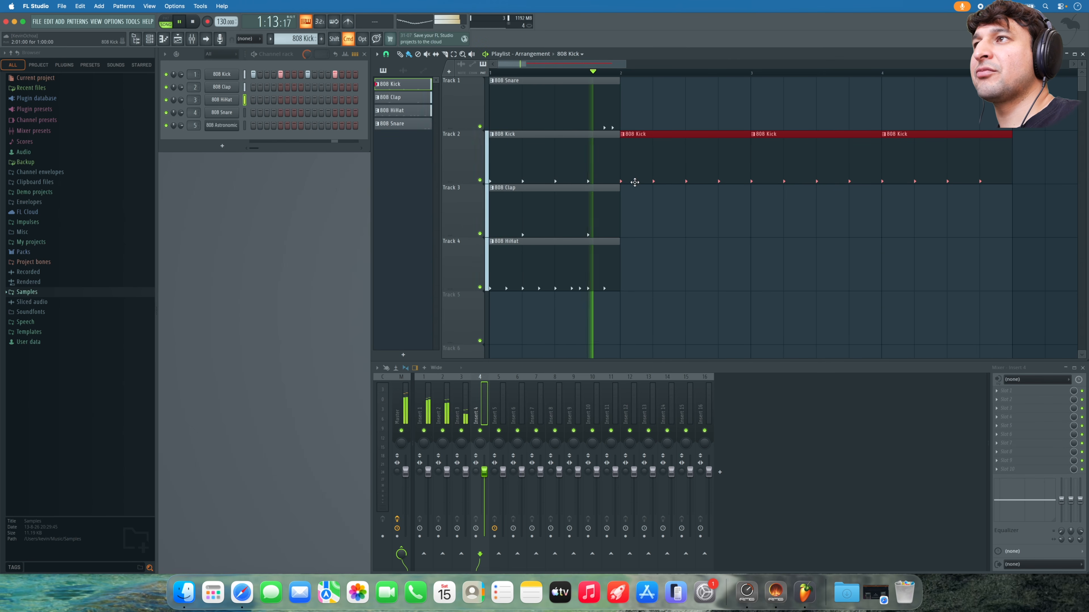
pyautogui.scroll(4, 618, 181)
pyautogui.scroll(-4, 618, 182)
pyautogui.moveTo(640, 266); pyautogui.dragTo(339, 99)
pyautogui.click(403, 97)
pyautogui.moveTo(632, 231); pyautogui.dragTo(909, 246)
pyautogui.scroll(-4, 910, 246)
pyautogui.moveTo(535, 114); pyautogui.dragTo(716, 104)
pyautogui.moveTo(532, 304)
pyautogui.mouseDown()
pyautogui.moveTo(810, 282)
pyautogui.moveTo(779, 282)
pyautogui.moveTo(767, 214)
pyautogui.moveTo(435, 188)
pyautogui.mouseUp()
# - Duplicate the Kick, Clap and HiHat clips through bar 8 and add an 808 Snare at bar 8
pyautogui.hotkey('ctrl', 'b')
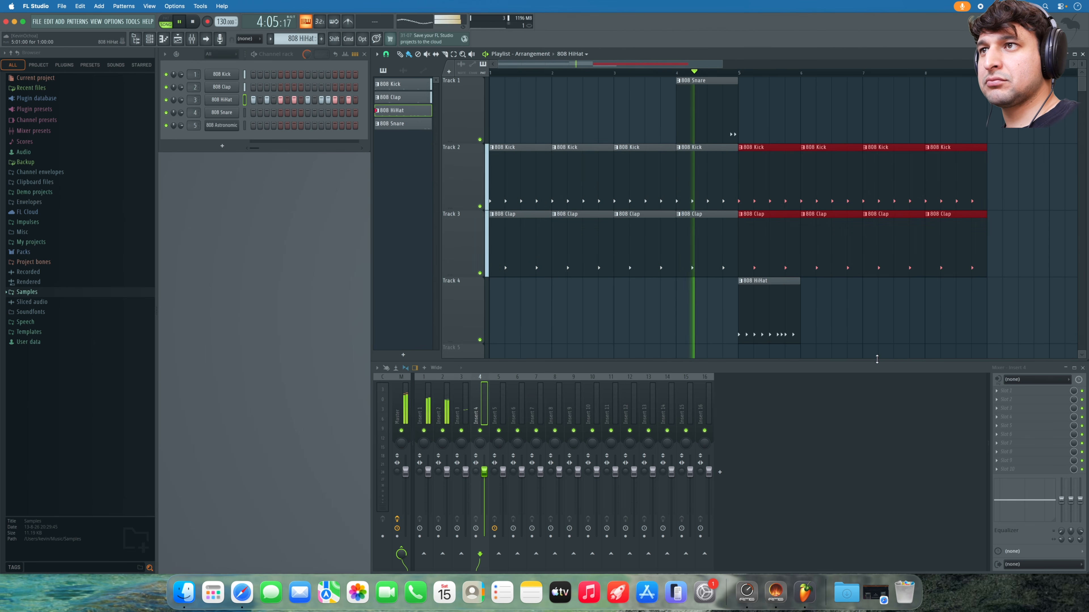
pyautogui.click(796, 326)
pyautogui.hotkey('ctrl', 'b')
pyautogui.hotkey('ctrl', 'b')
pyautogui.hotkey('ctrl', 'b')
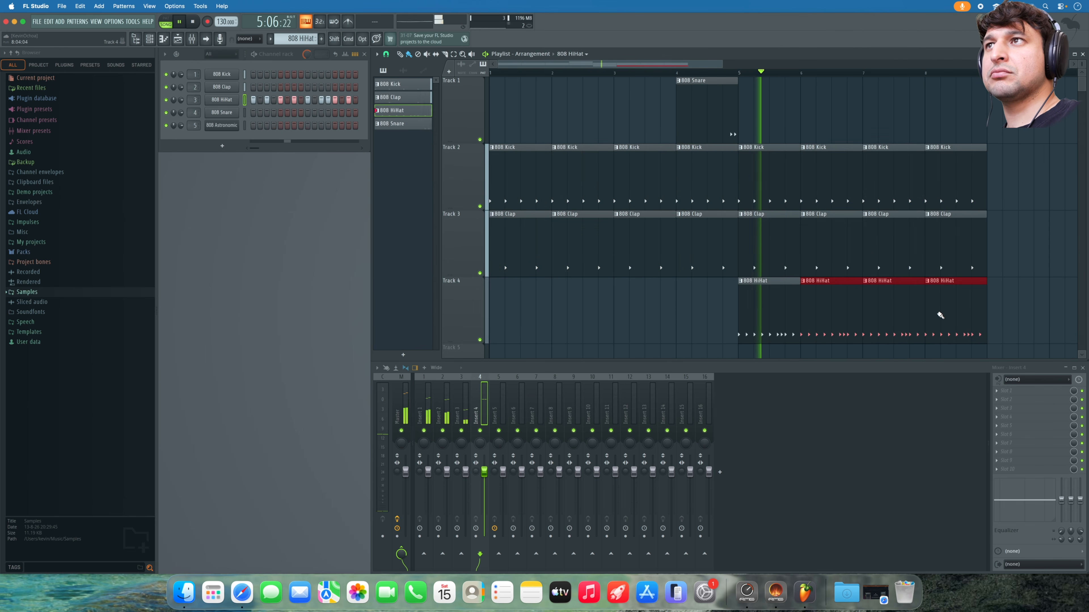
pyautogui.click(712, 114)
pyautogui.click(930, 107)
pyautogui.keyDown('super'); pyautogui.rightClick(901, 122); pyautogui.keyUp('super')
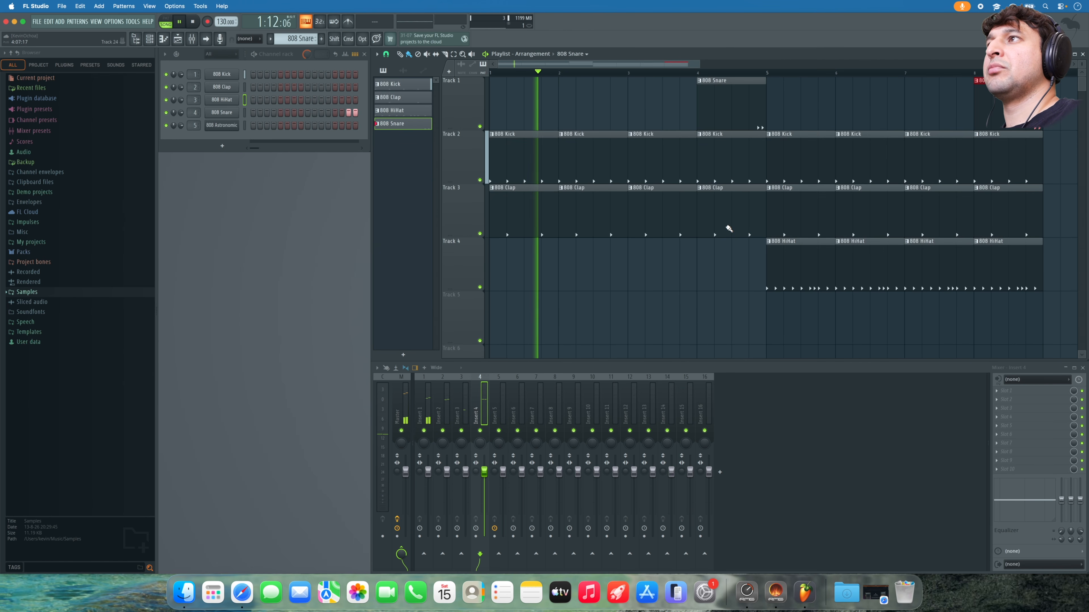
# - Duplicate all clips from bars 1–8 into bars 9–16 with Ctrl+B
pyautogui.press('space')
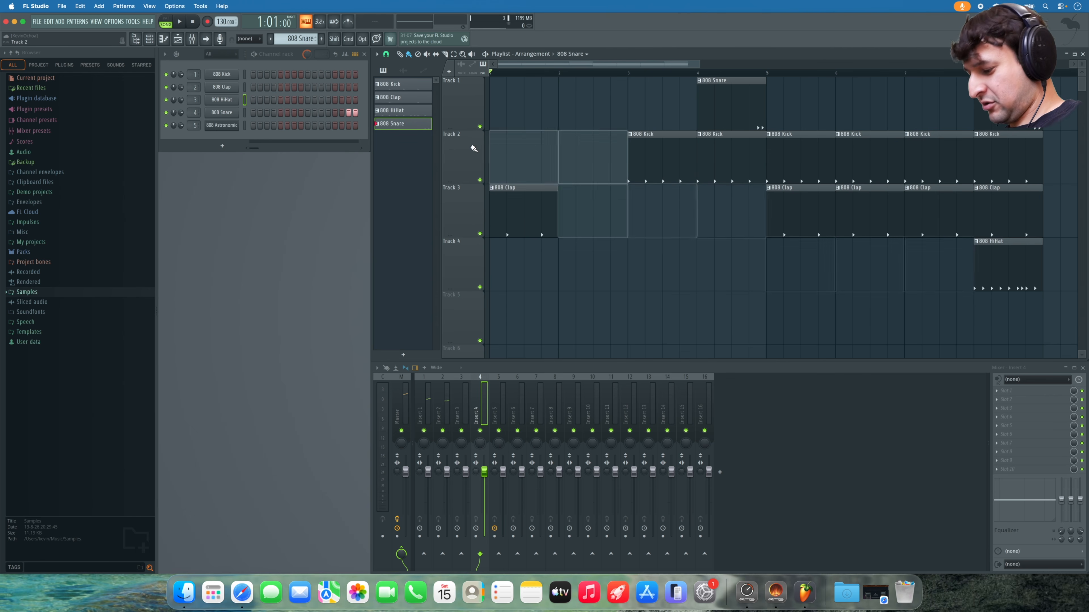
pyautogui.moveTo(1048, 299); pyautogui.dragTo(471, 94)
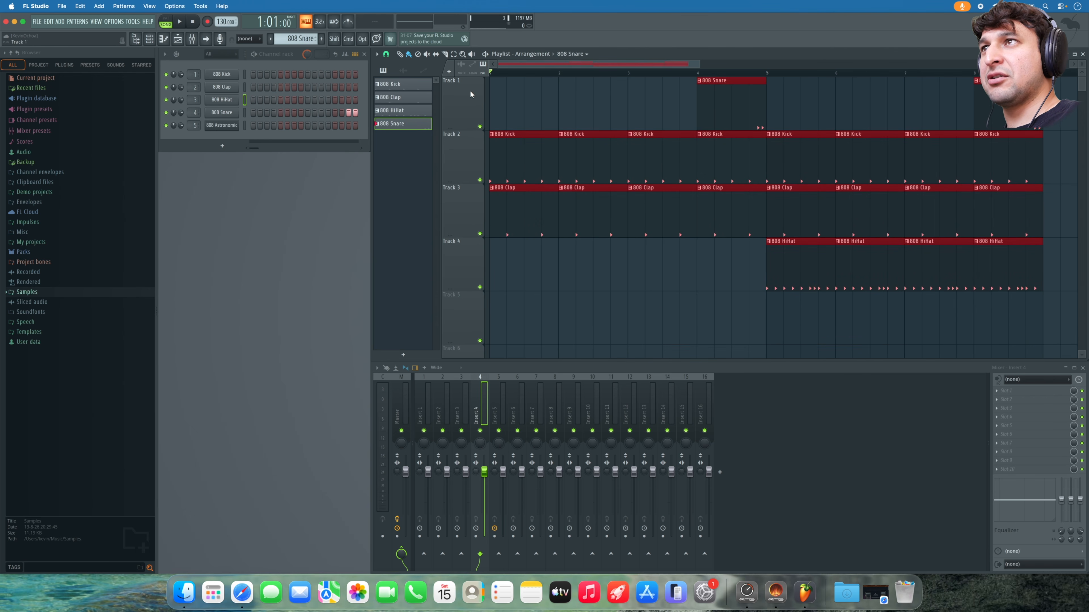
pyautogui.moveTo(1055, 311); pyautogui.dragTo(270, 27)
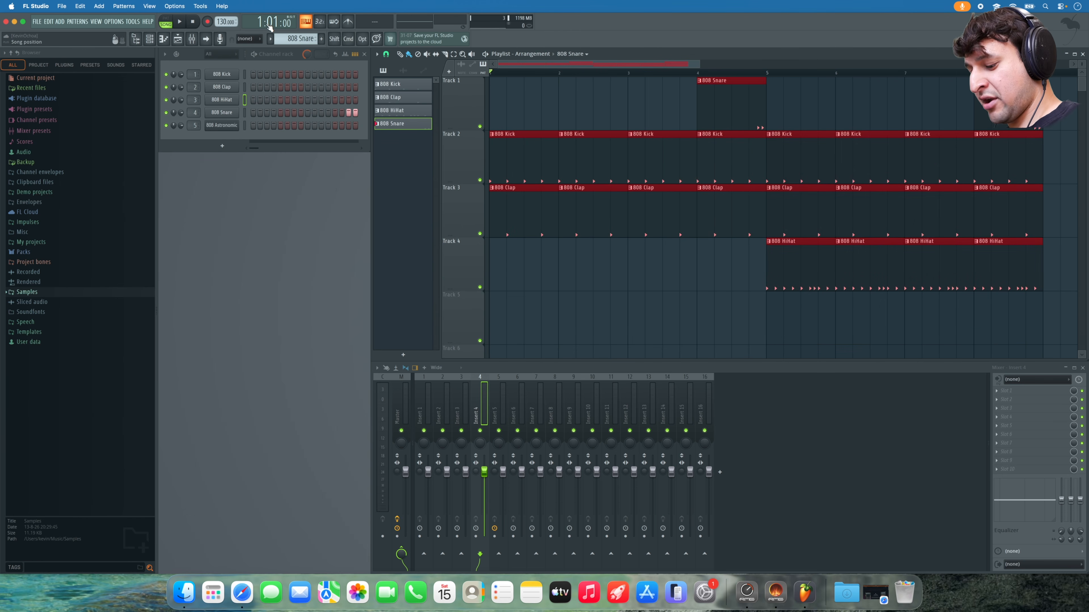
pyautogui.press('super+b')
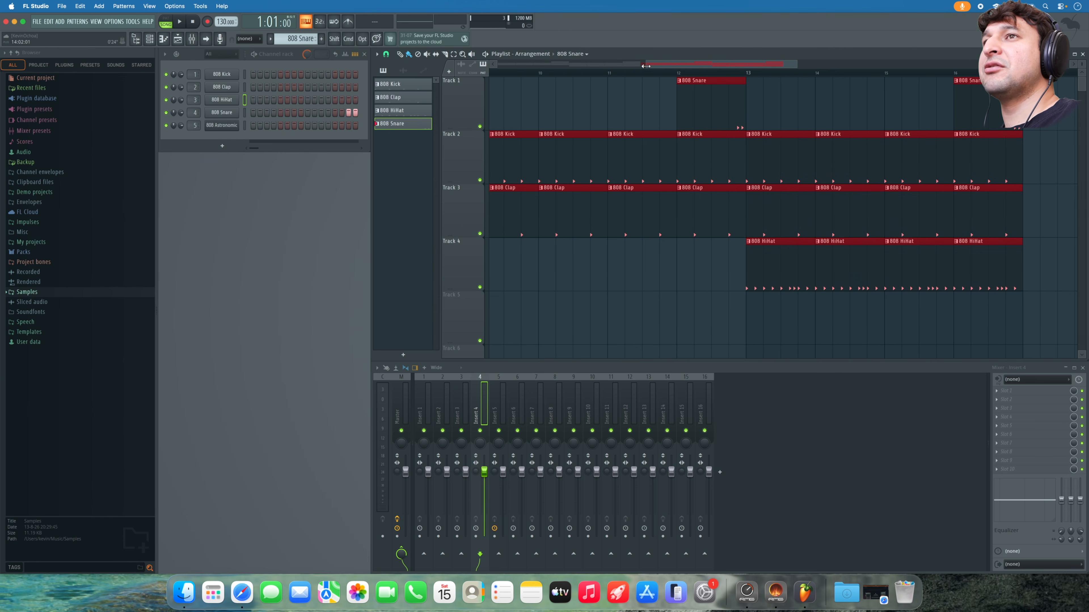
pyautogui.moveTo(645, 66); pyautogui.dragTo(498, 66)
pyautogui.click(807, 112)
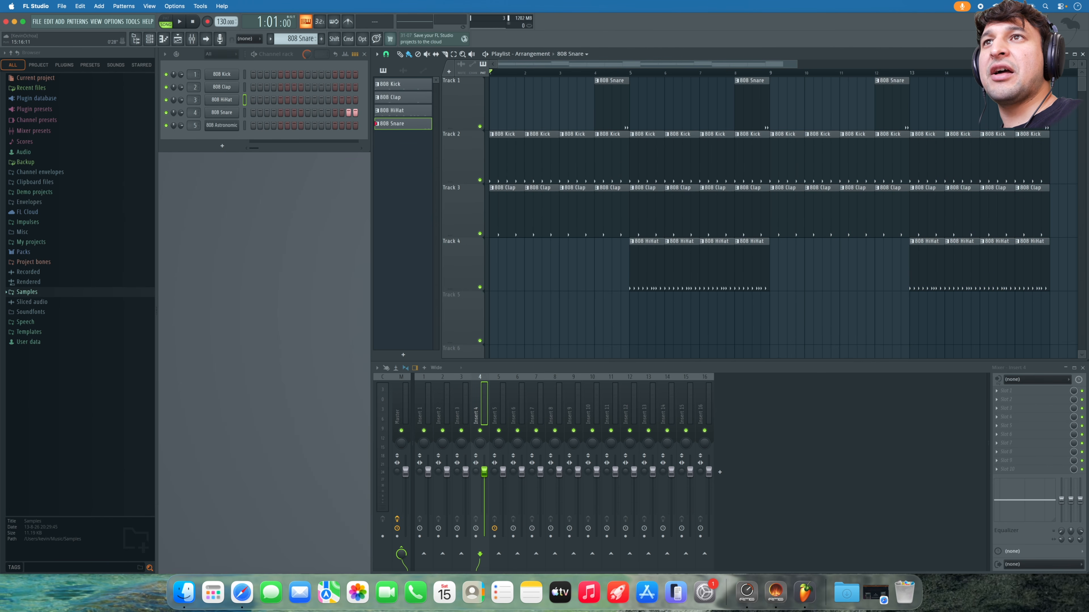
# - Delete the last 808 Kick clip at bar 16
pyautogui.hscroll(1, 771, 201)
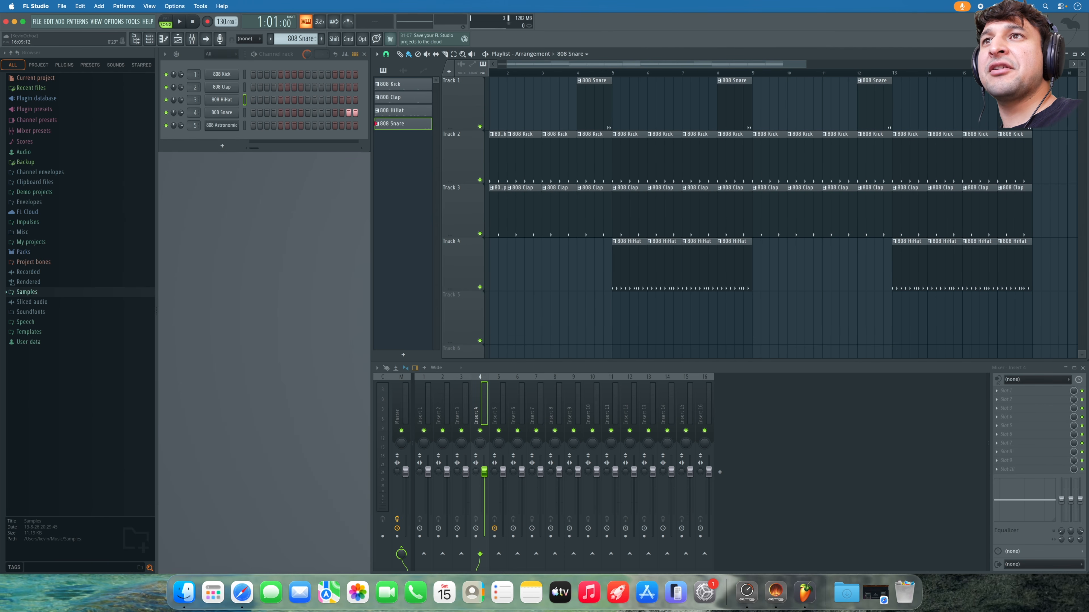
pyautogui.rightClick(1020, 158)
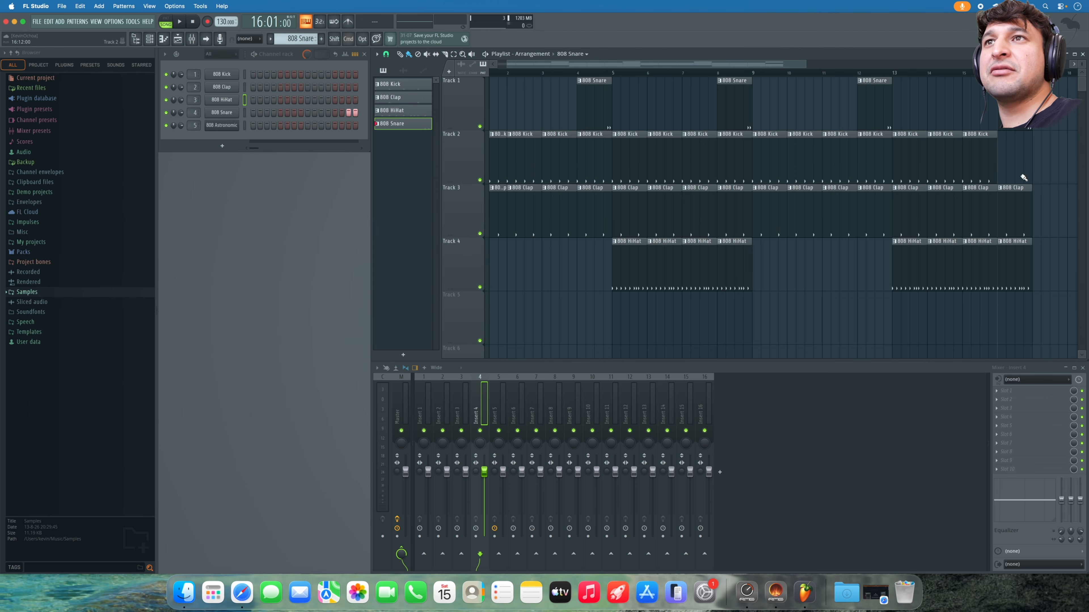
pyautogui.scroll(5, 1024, 181)
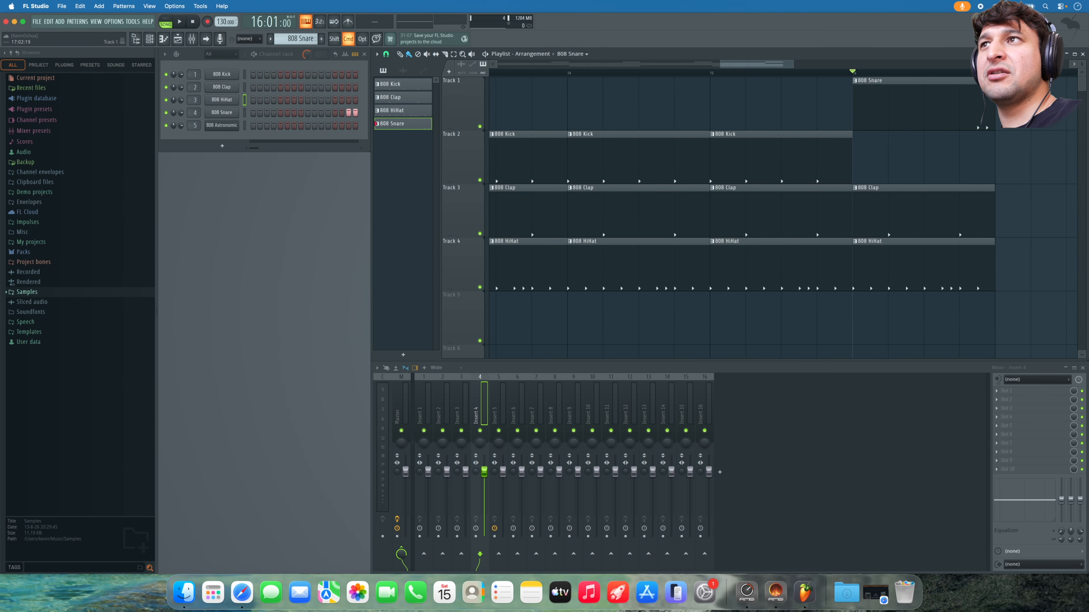
pyautogui.scroll(3, 1024, 181)
pyautogui.scroll(-1, 729, 133)
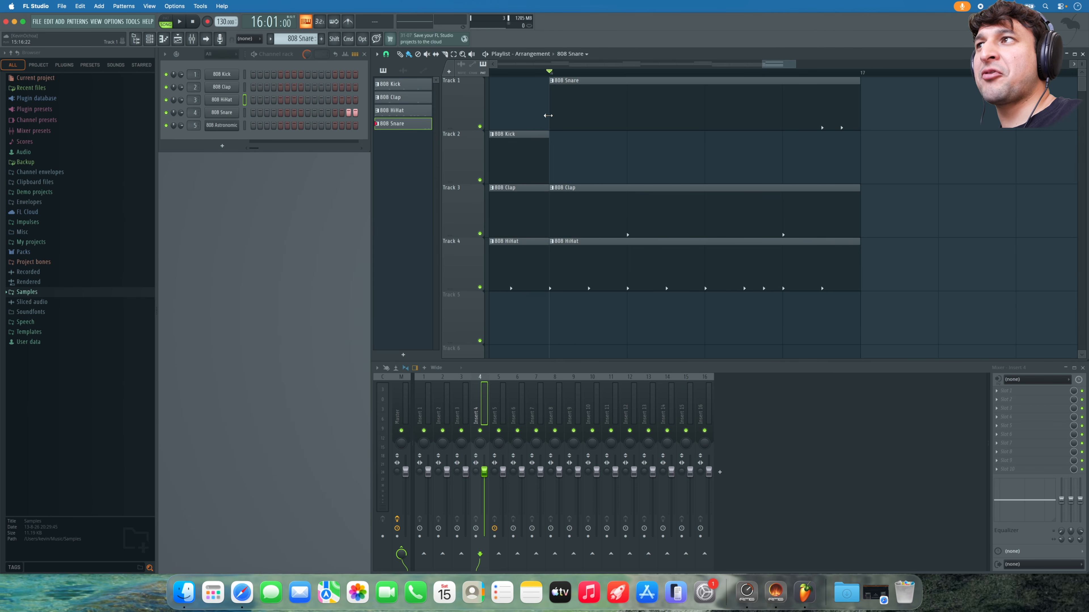
# - Trim the 808 Snare clip's start, paint repeated Snare clips across bar 16, and play it back
pyautogui.moveTo(584, 113); pyautogui.dragTo(771, 122)
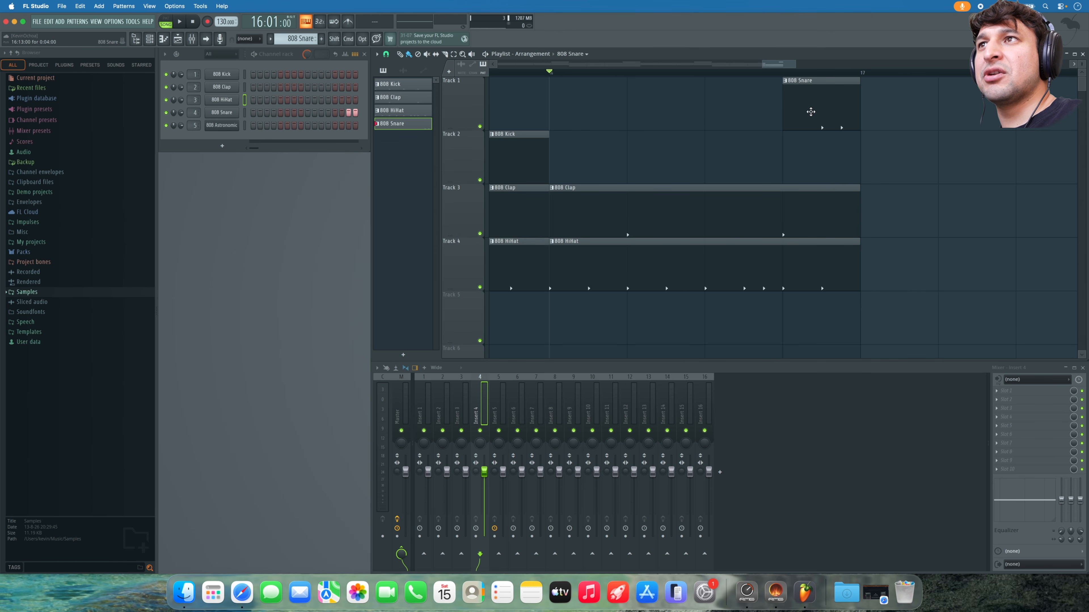
pyautogui.moveTo(554, 117); pyautogui.dragTo(736, 128)
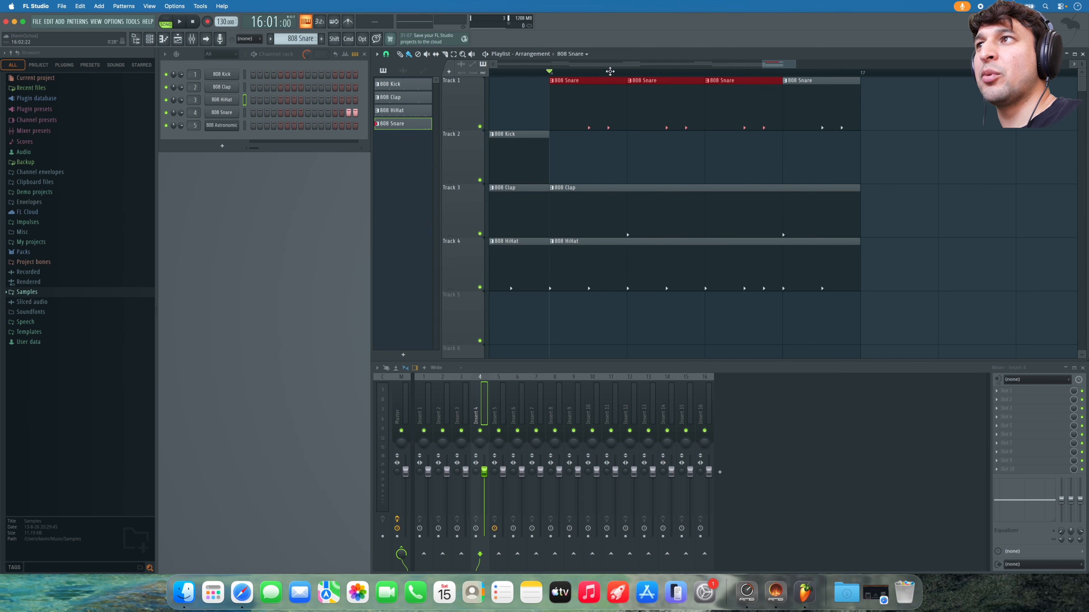
pyautogui.press('space')
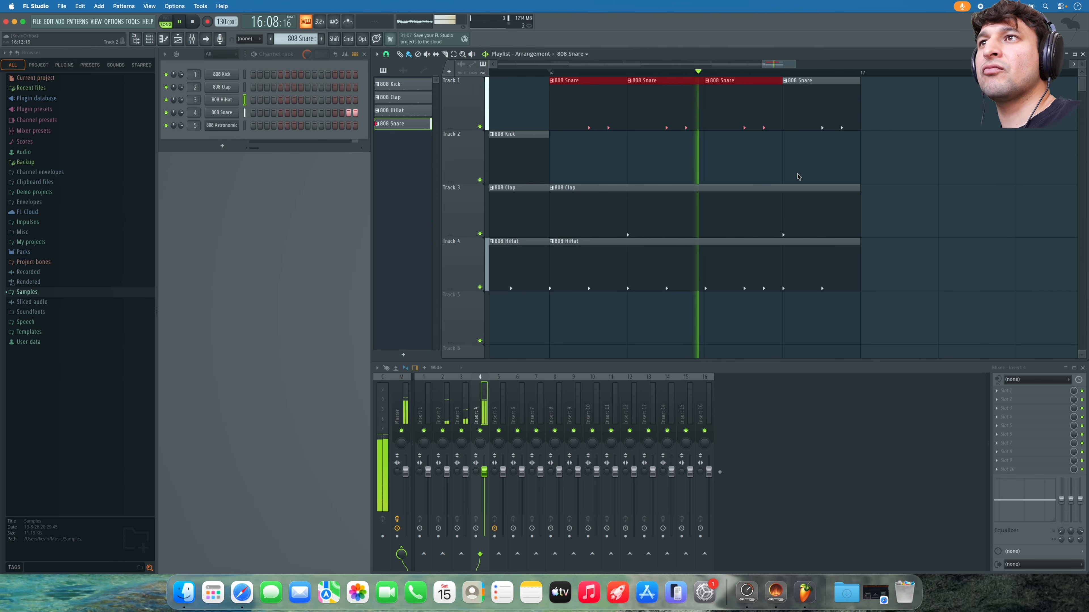
pyautogui.scroll(-5, 798, 176)
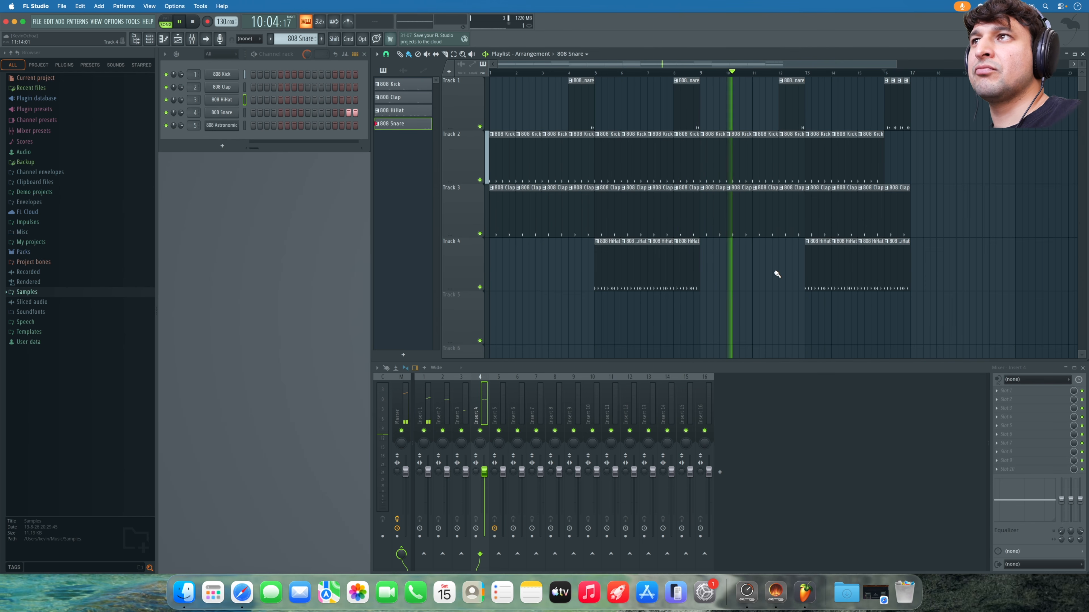
pyautogui.press('space')
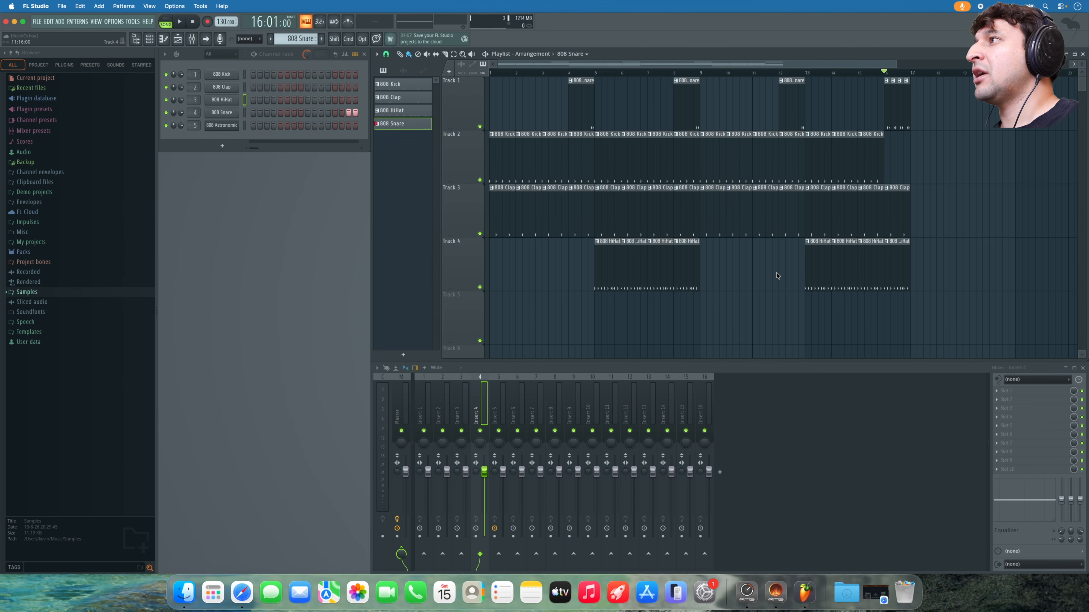
# - Drag Sytrus from the Generators list into the Channel Rack, audition notes D, W, X, Z, then close it
pyautogui.click(228, 147)
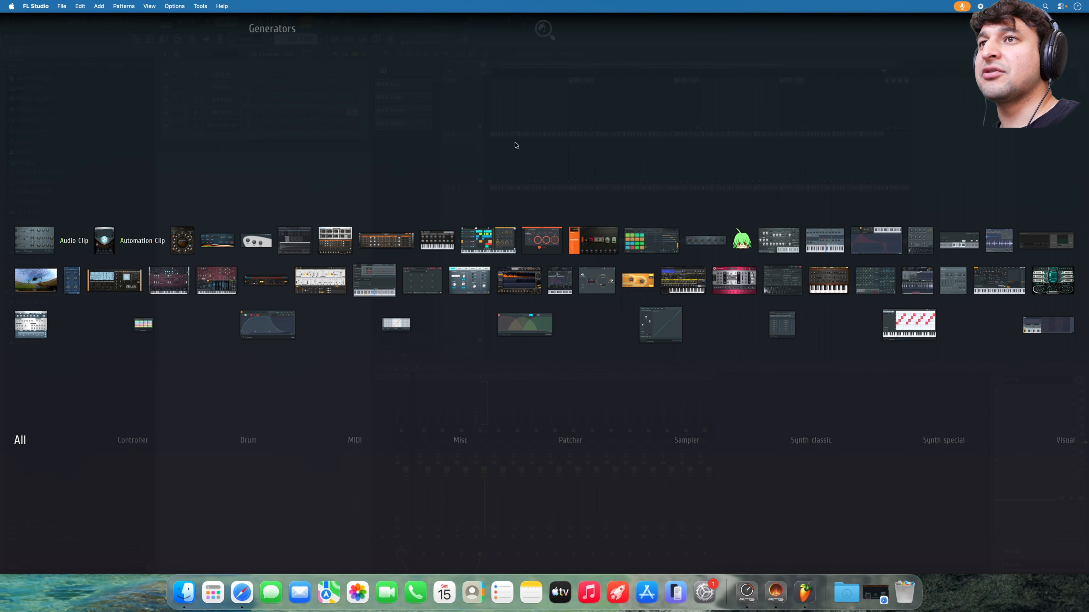
pyautogui.moveTo(999, 281); pyautogui.dragTo(216, 135)
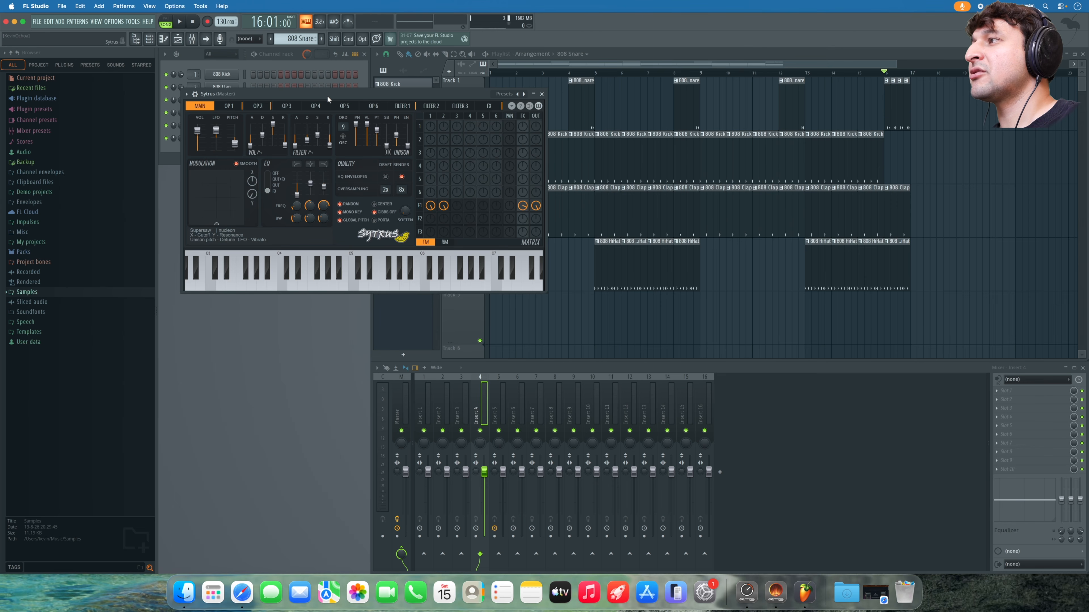
pyautogui.moveTo(355, 93); pyautogui.dragTo(538, 181)
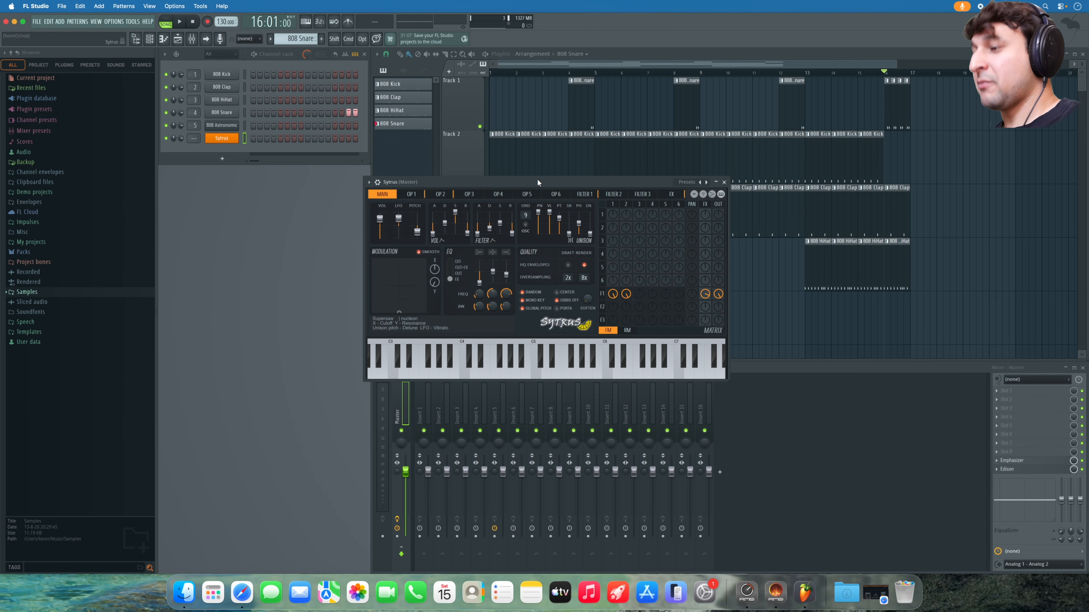
pyautogui.press('d')
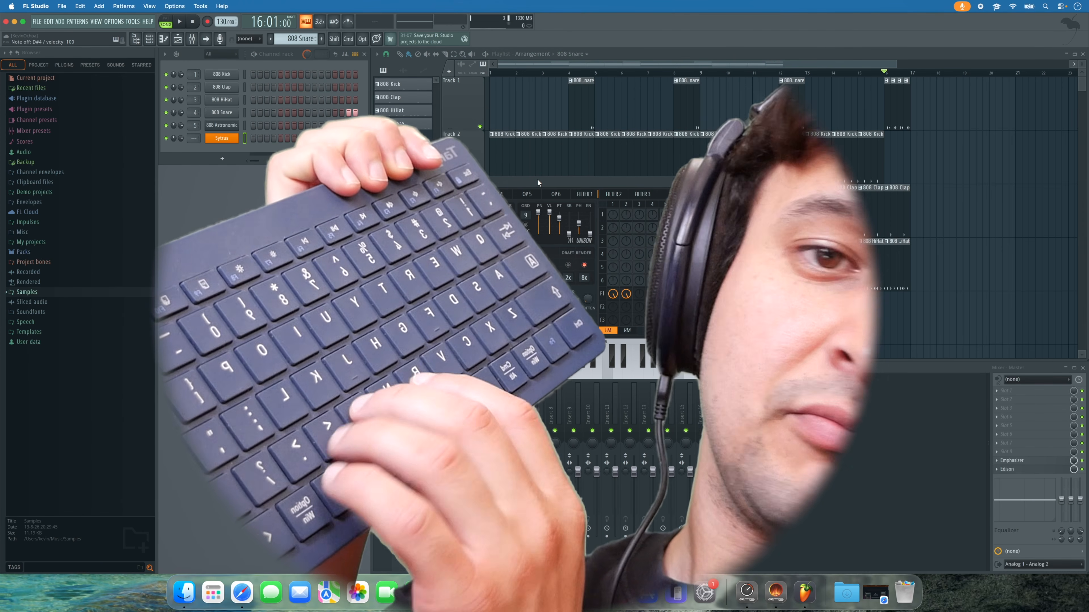
pyautogui.press('w')
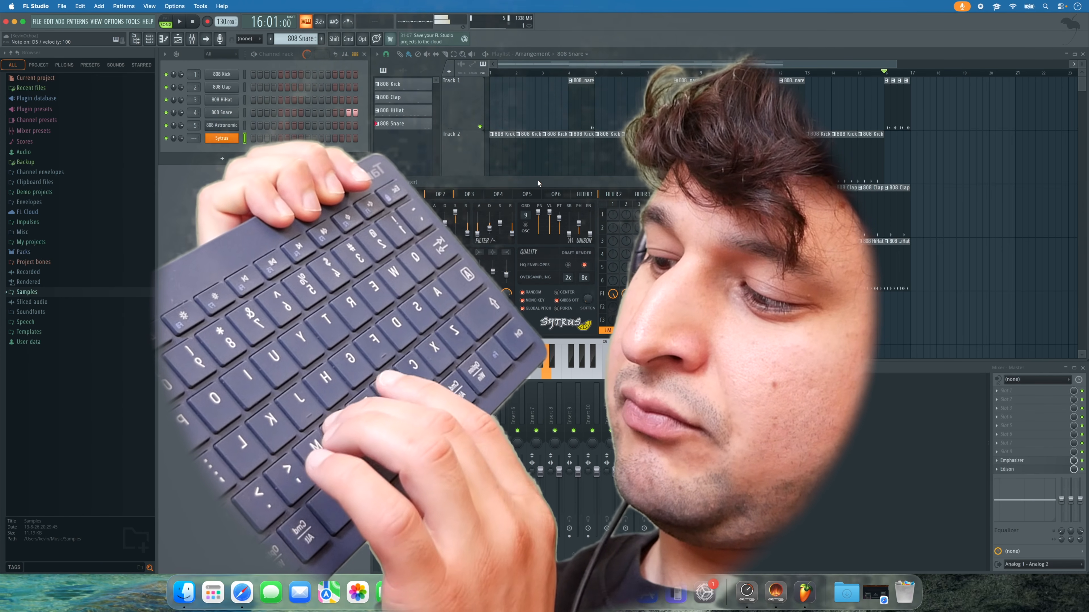
pyautogui.press('x')
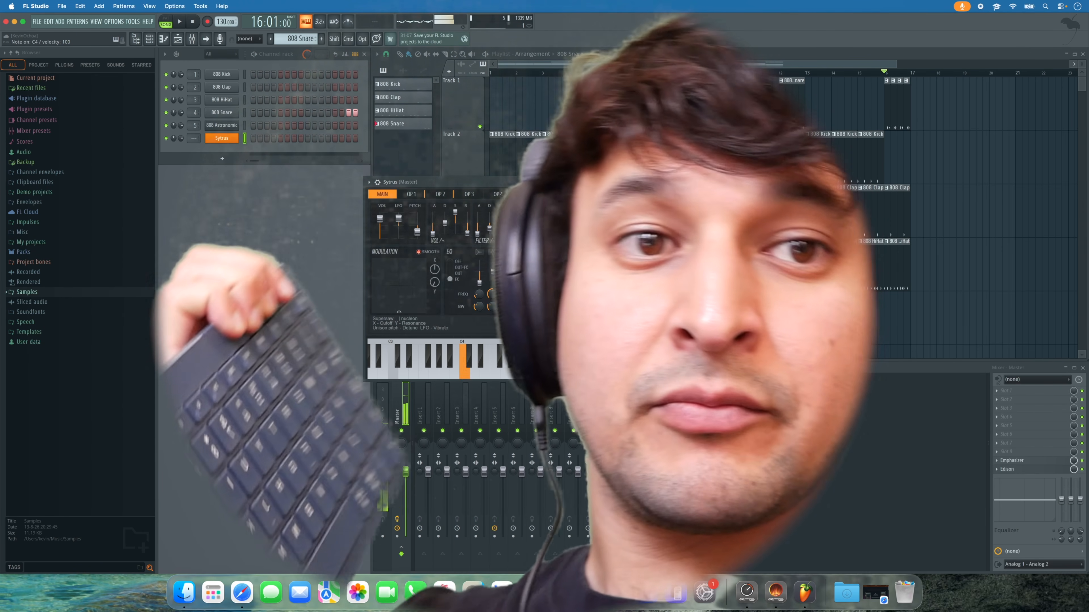
pyautogui.press('z')
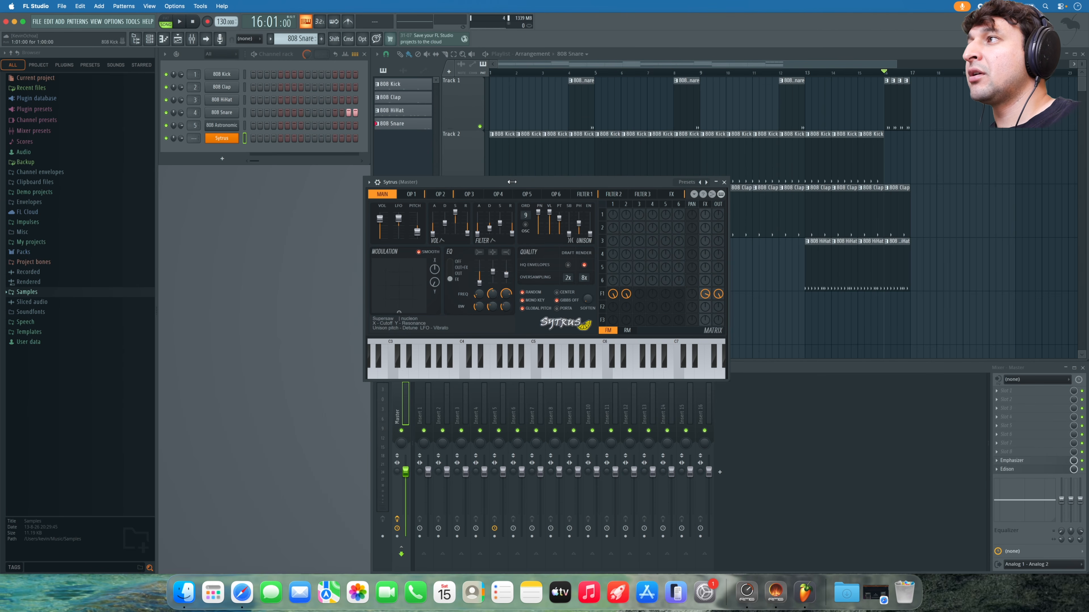
pyautogui.click(724, 183)
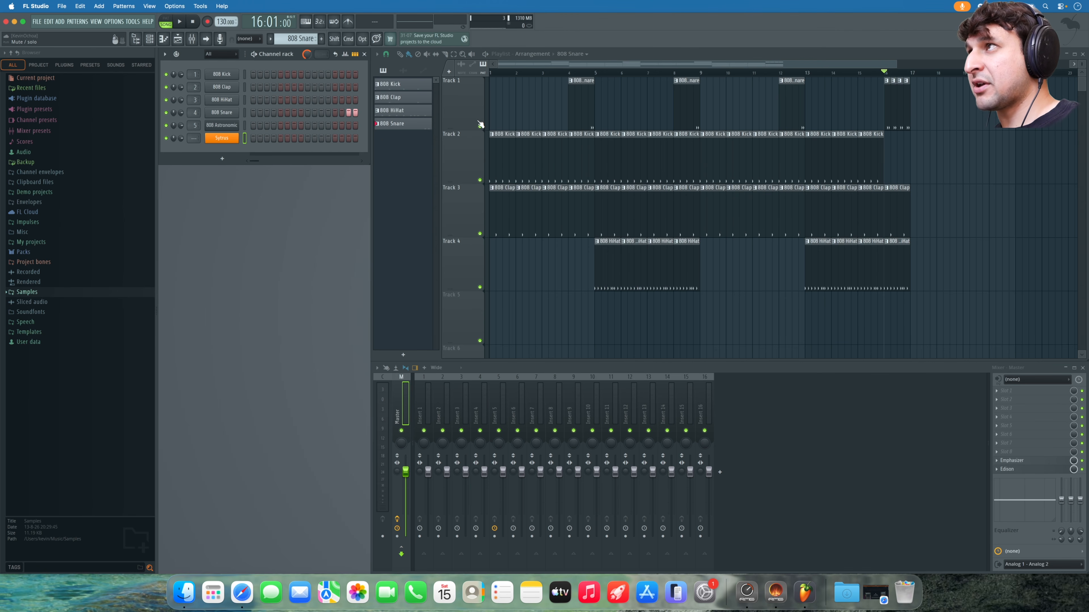
# - Create a new empty pattern named BASS
pyautogui.click(506, 116)
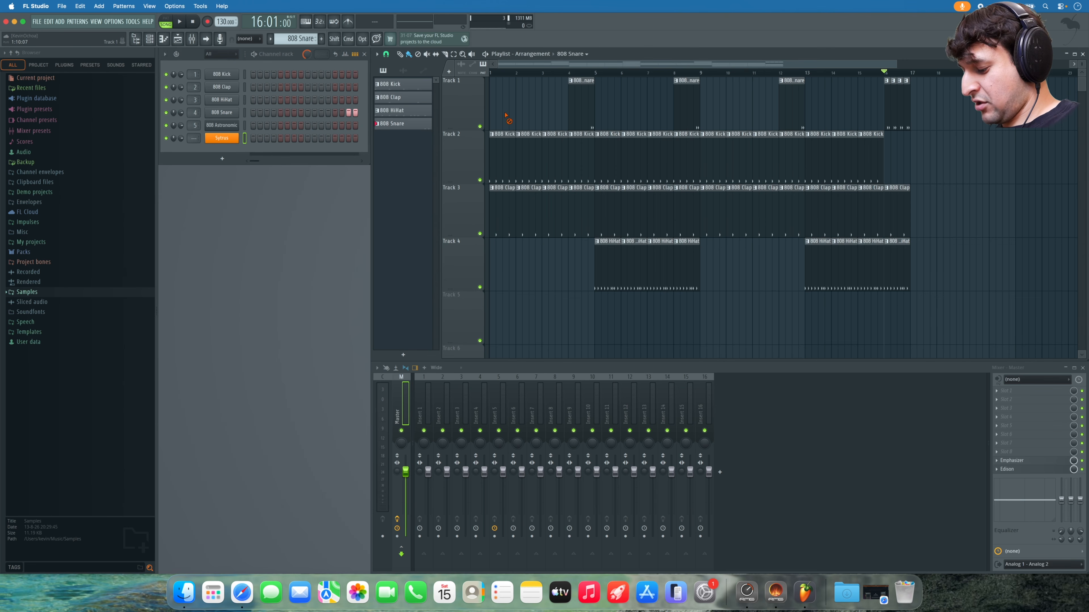
pyautogui.press('F4')
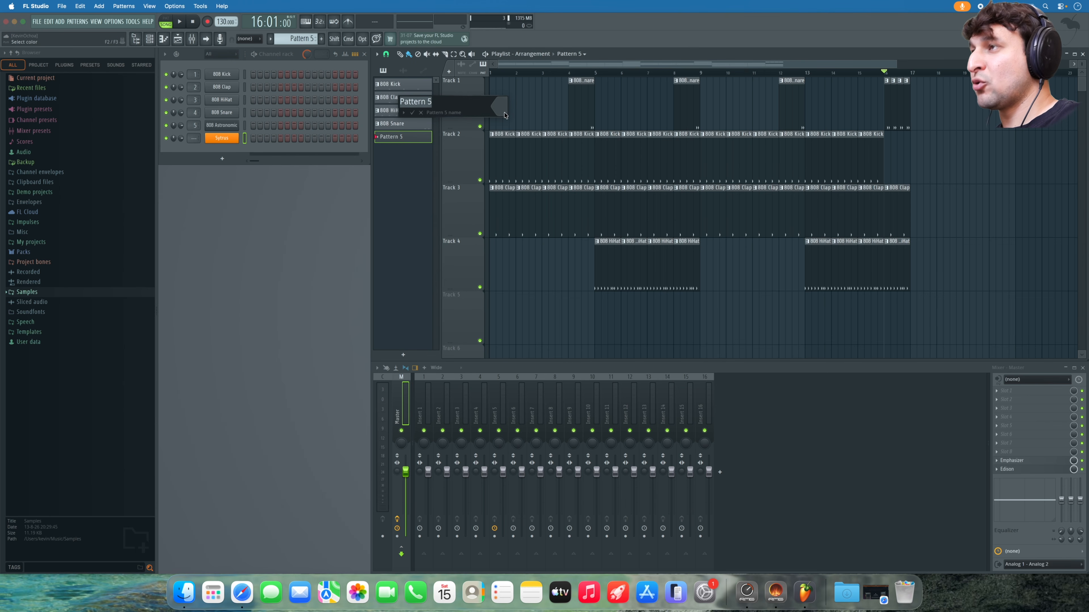
pyautogui.write('P')
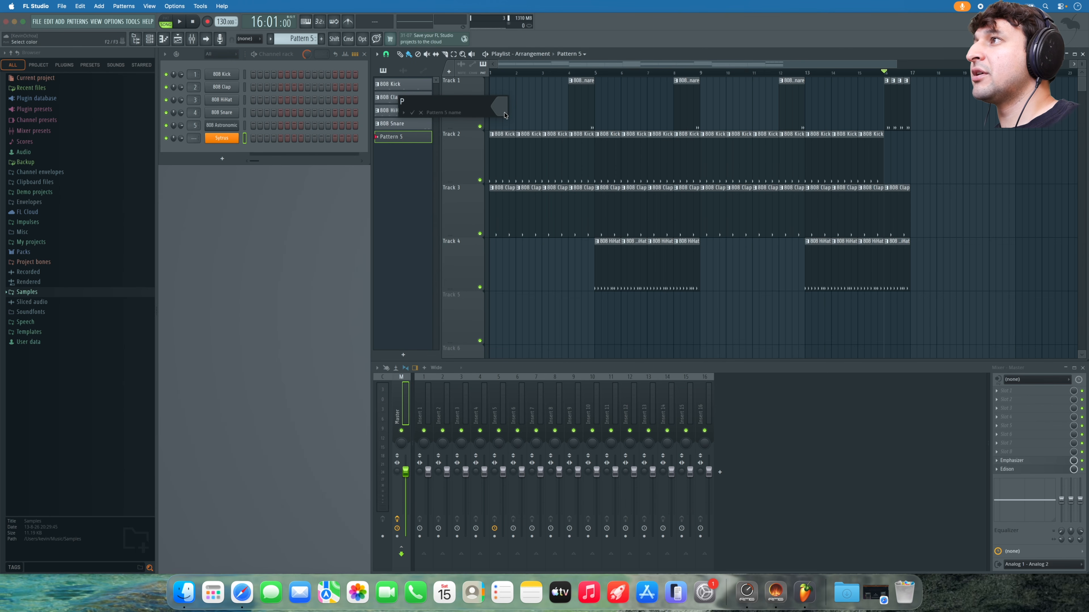
pyautogui.write('ASS')
pyautogui.press('Return')
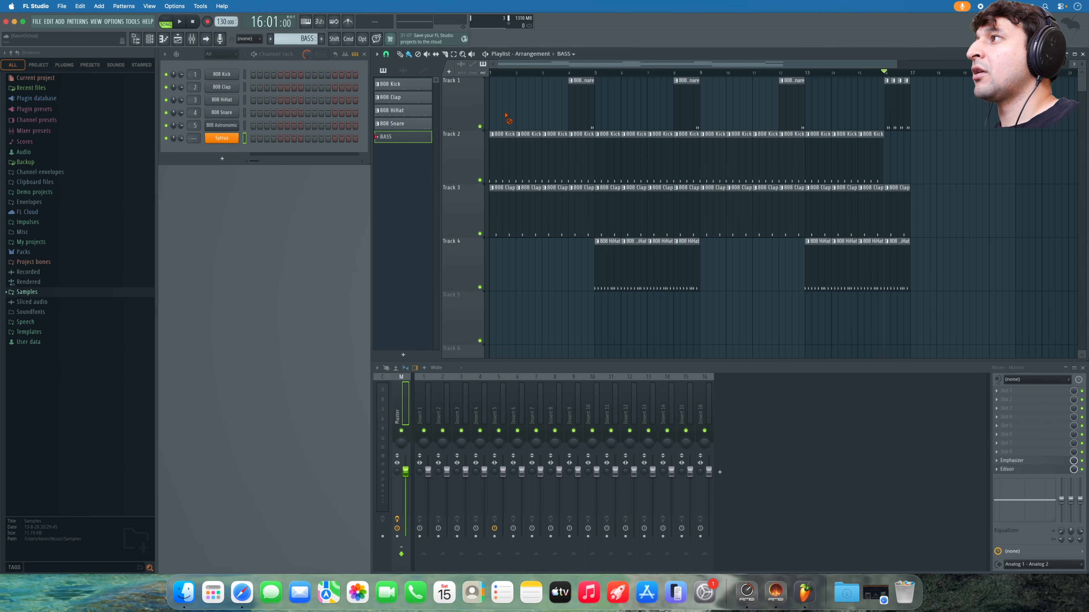
# - Open Sytrus, enable computer-keyboard note input, and play a couple of test notes
pyautogui.click(233, 140)
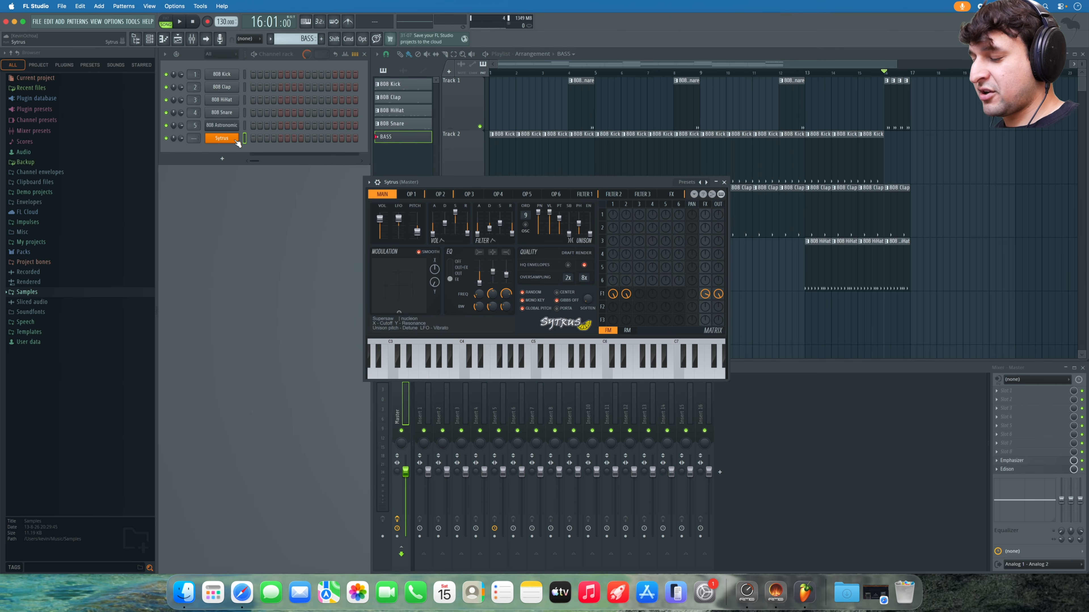
pyautogui.press('super+t')
pyautogui.press('n')
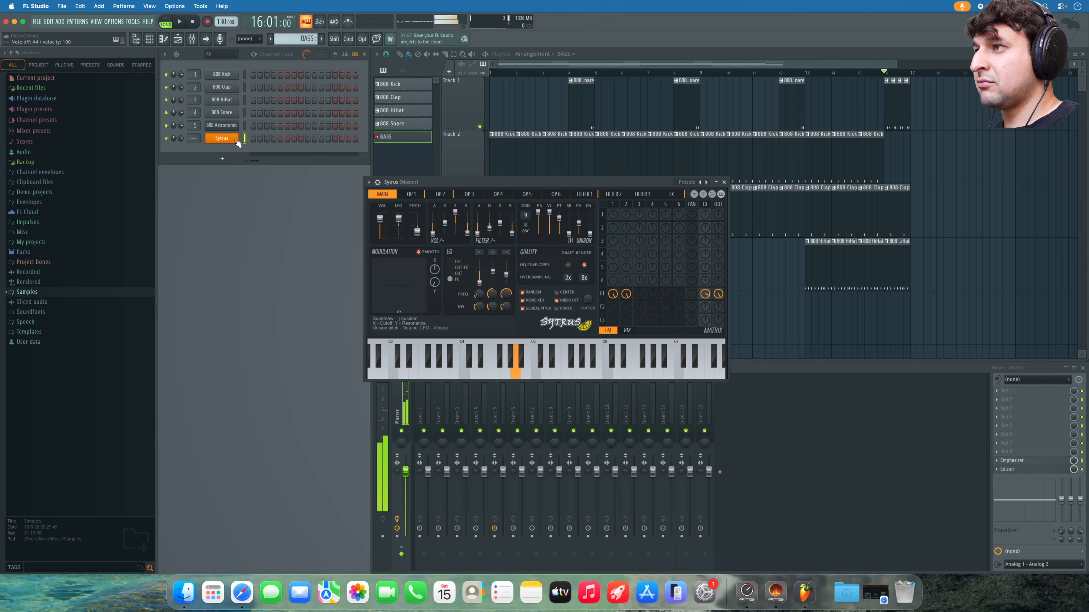
pyautogui.press('c')
pyautogui.press('c')
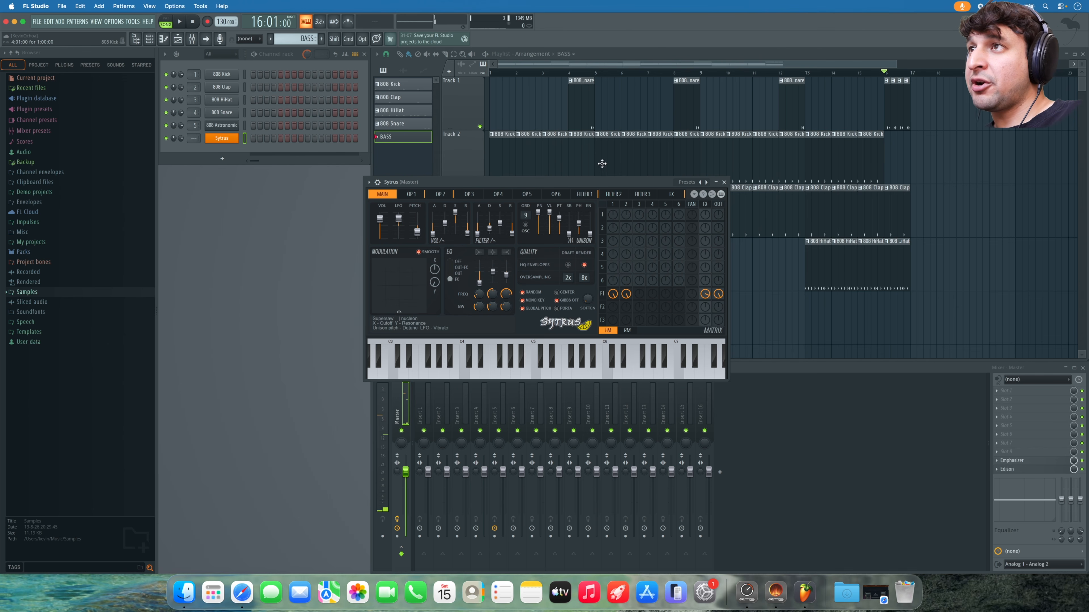
# - Load the Bass > Deep2 preset and step through Deep3, Depthcore and Click, ending on Deep3
pyautogui.click(689, 182)
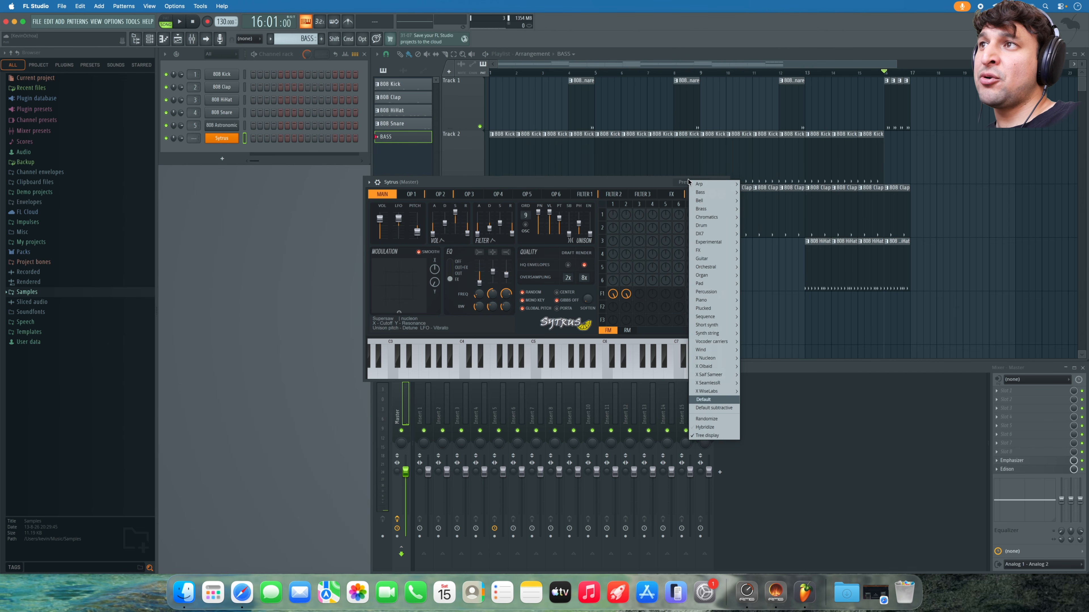
pyautogui.moveTo(704, 195)
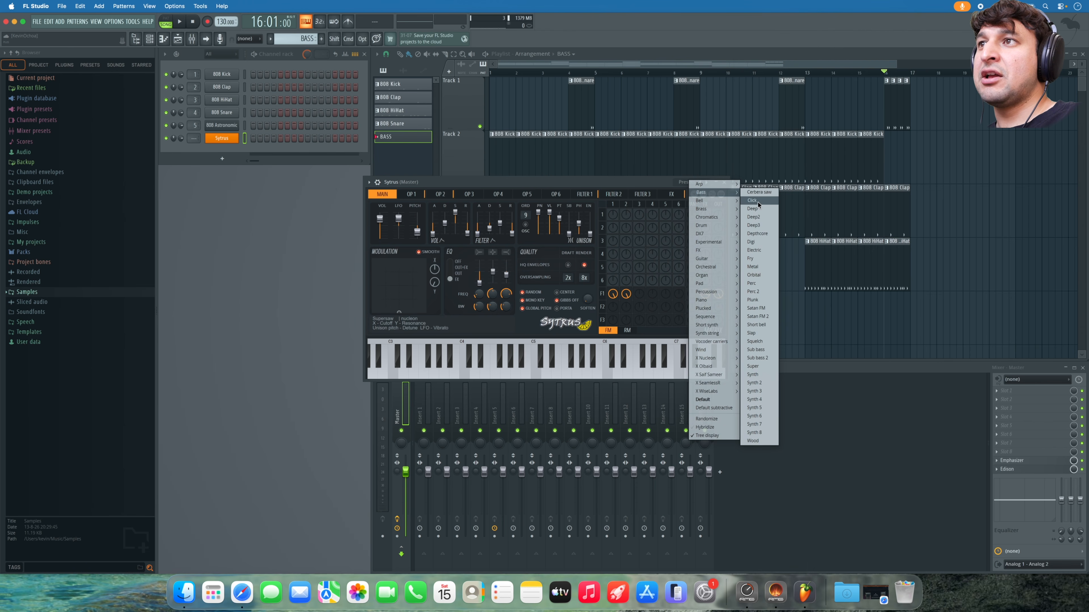
pyautogui.click(753, 217)
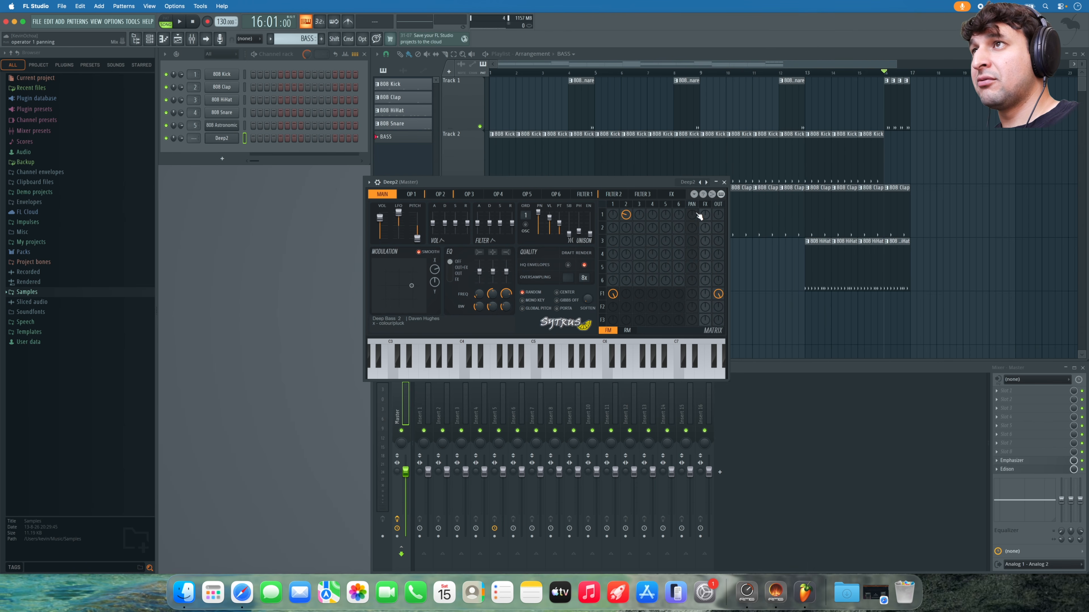
pyautogui.press('c')
pyautogui.click(706, 184)
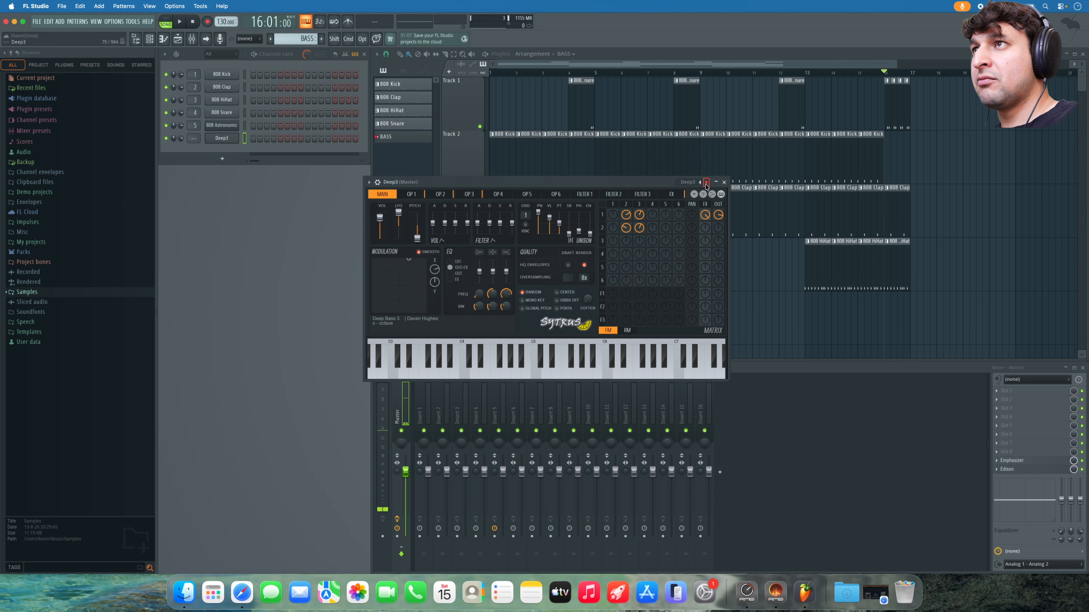
pyautogui.click(706, 183)
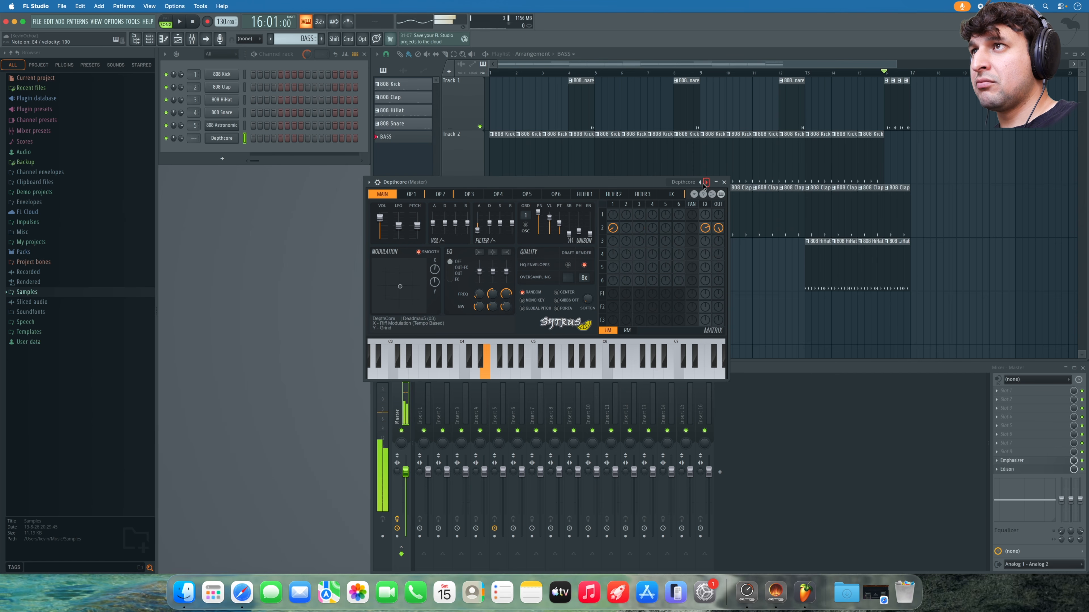
pyautogui.click(700, 183)
pyautogui.click(700, 182)
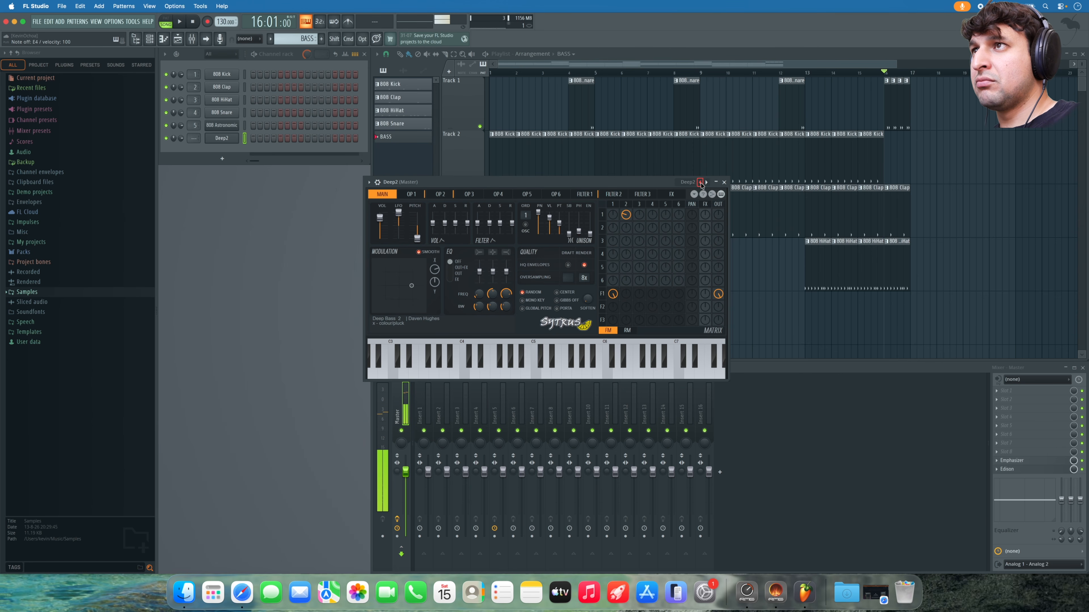
pyautogui.click(700, 183)
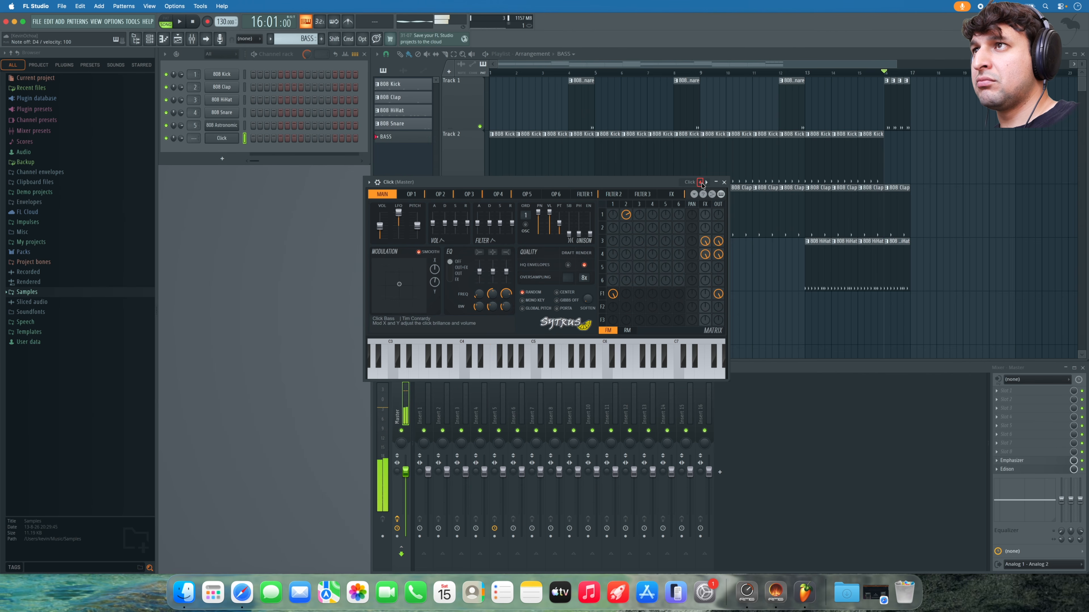
pyautogui.click(706, 184)
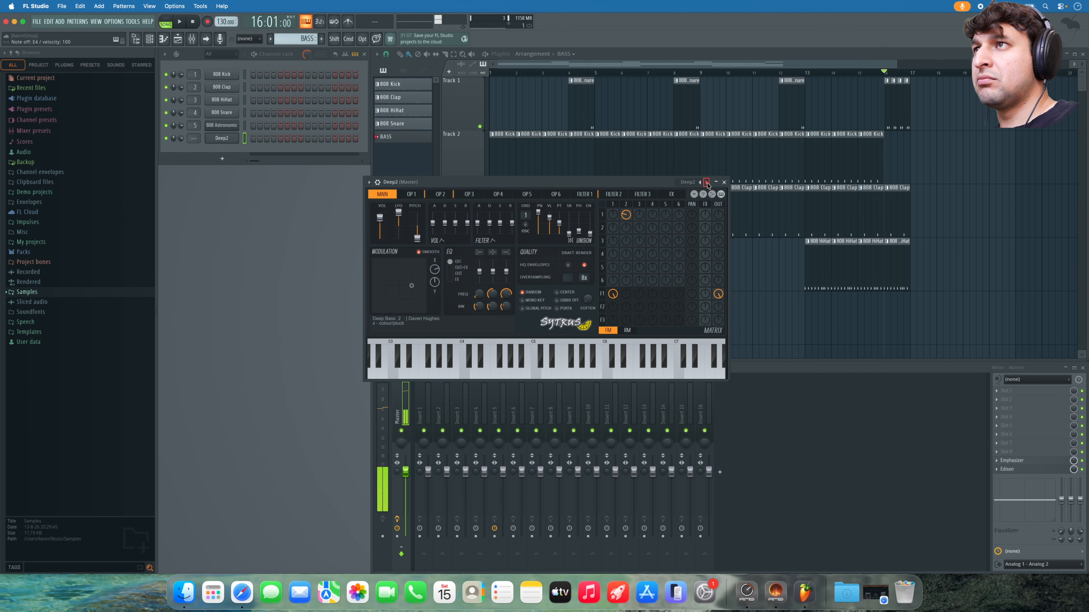
pyautogui.click(707, 183)
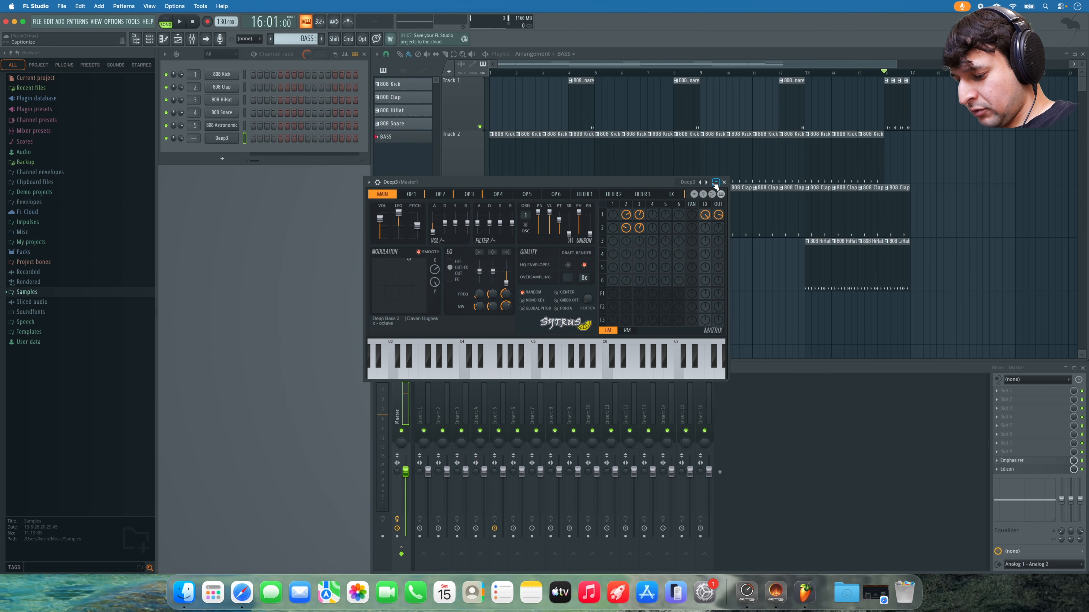
# - Audition the Deep3 preset with several notes, then close the synth window
pyautogui.press('h')
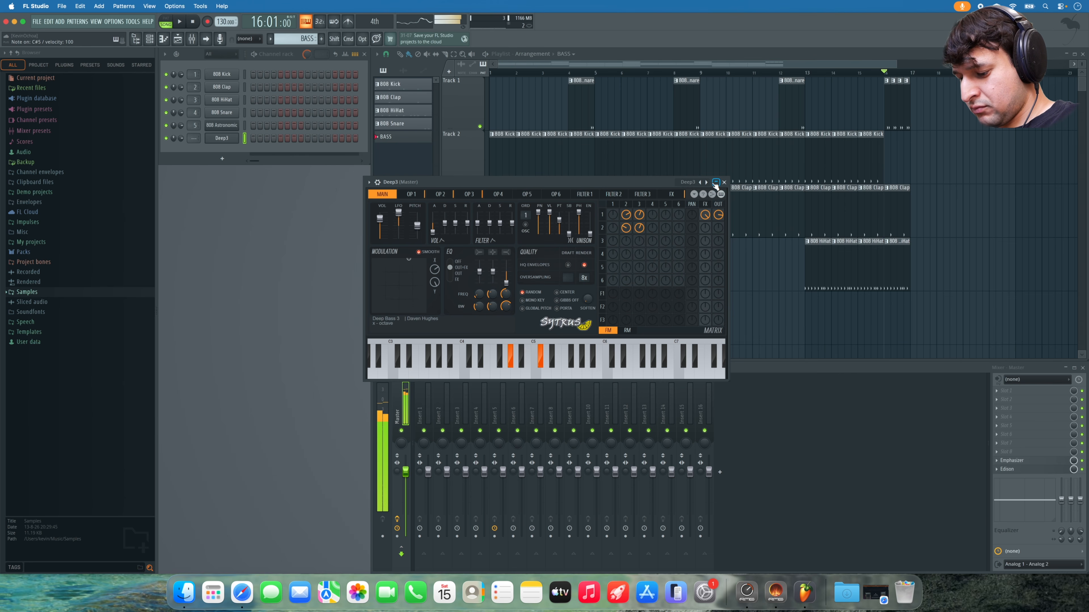
pyautogui.press('h')
pyautogui.press('o')
pyautogui.press('p')
pyautogui.press('u')
pyautogui.press('h')
pyautogui.press('u')
pyautogui.press('i')
pyautogui.press('t')
pyautogui.press('h')
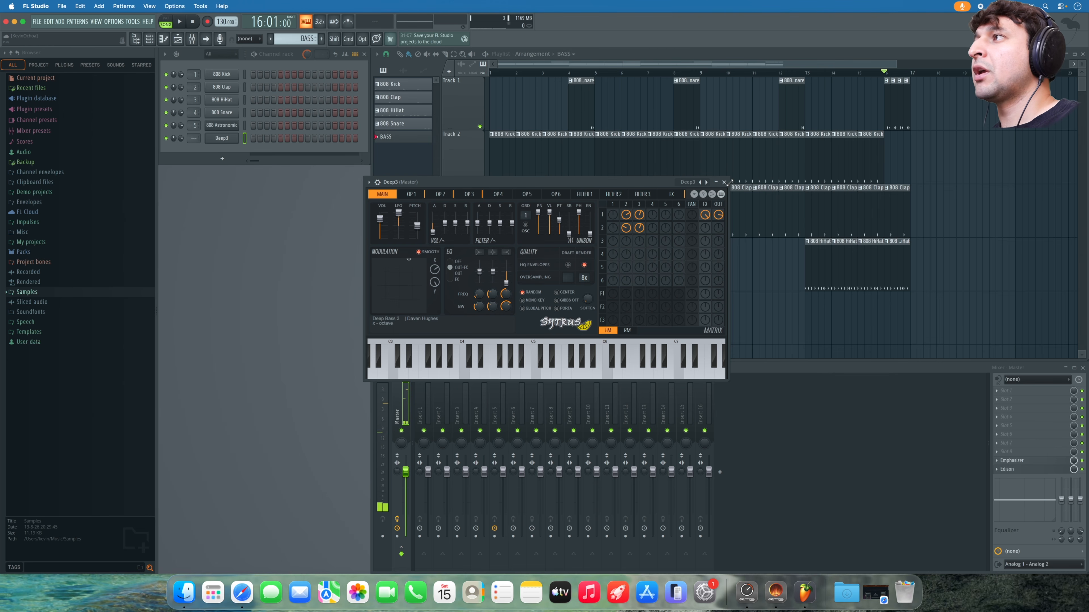
pyautogui.click(724, 182)
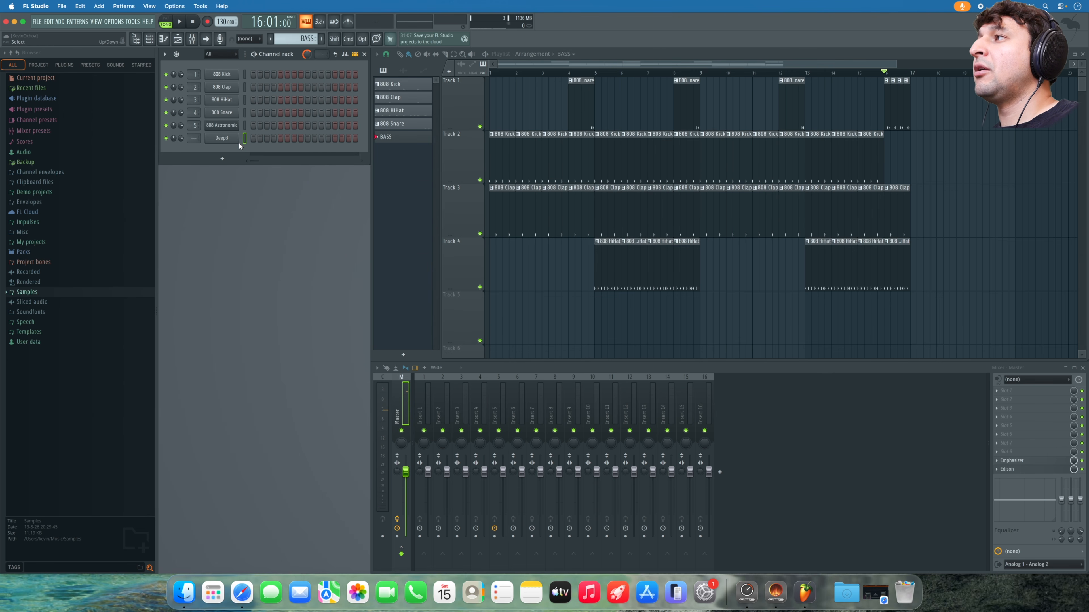
# - Open the Deep3 piano roll and place two C5 notes starting at bar 1
pyautogui.rightClick(227, 140)
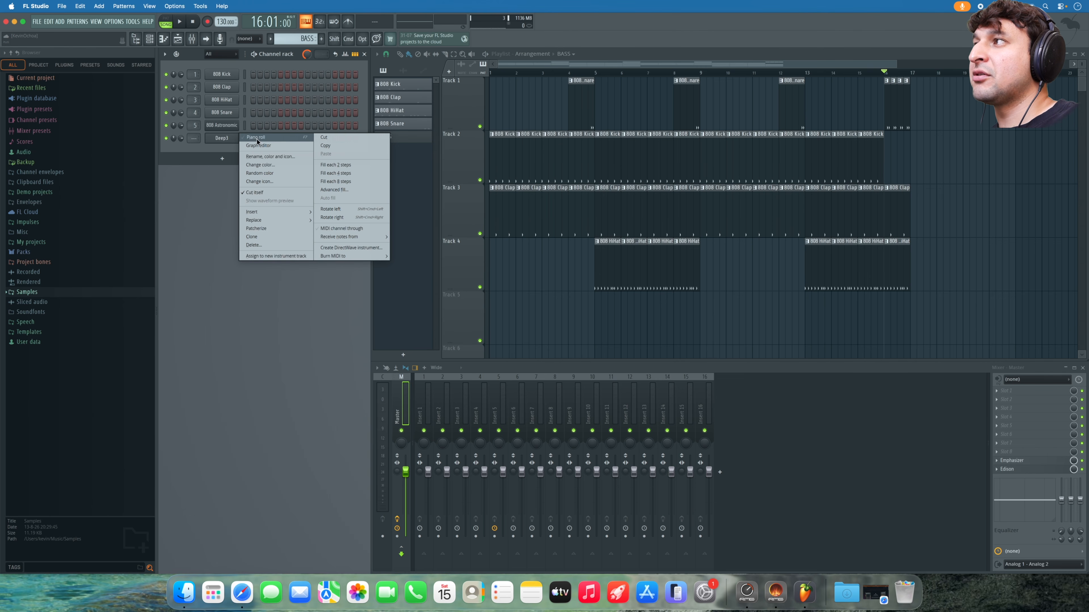
pyautogui.click(227, 137)
pyautogui.click(230, 138)
pyautogui.rightClick(229, 139)
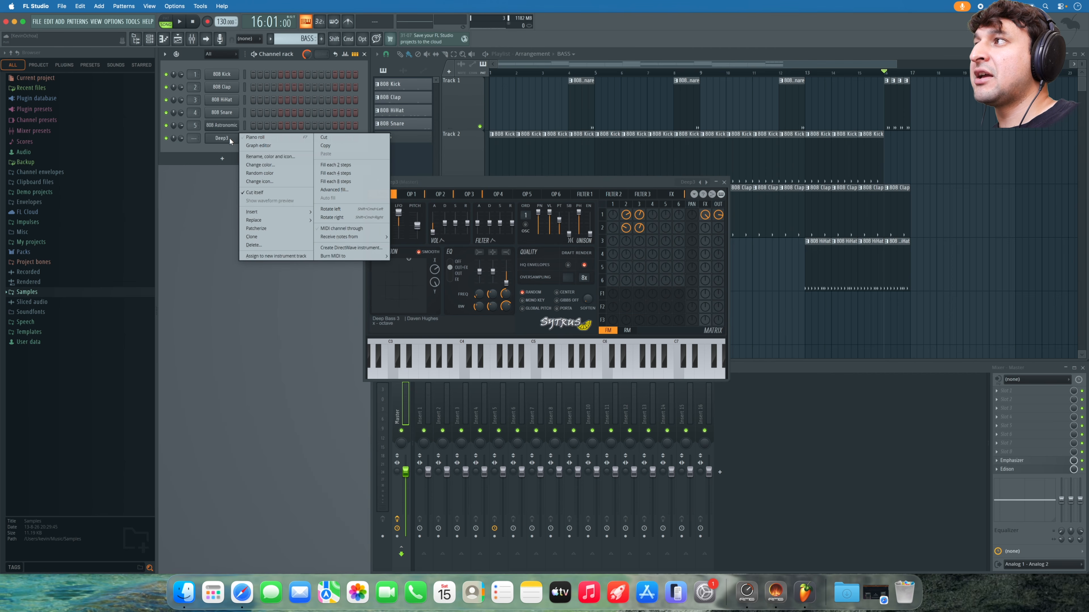
pyautogui.click(249, 137)
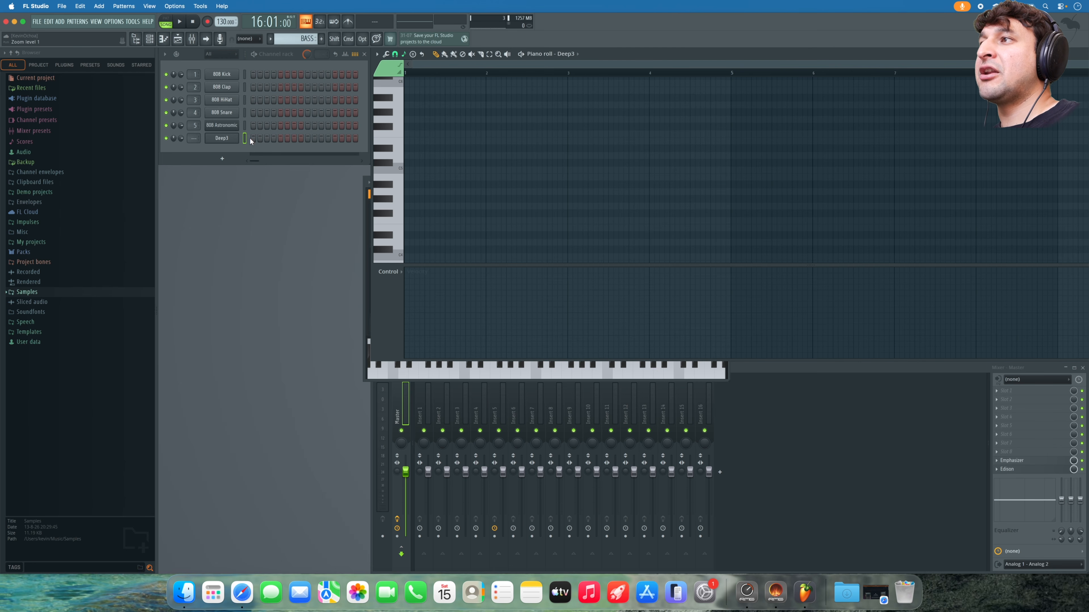
pyautogui.scroll(-3, 498, 175)
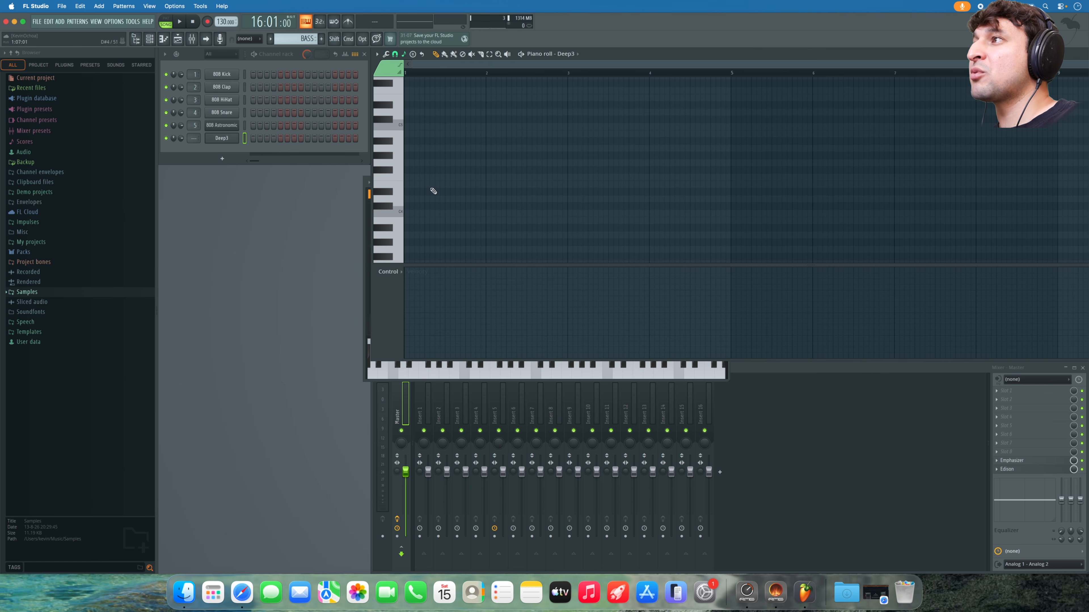
pyautogui.click(392, 131)
pyautogui.moveTo(392, 131); pyautogui.dragTo(377, 127)
pyautogui.click(429, 127)
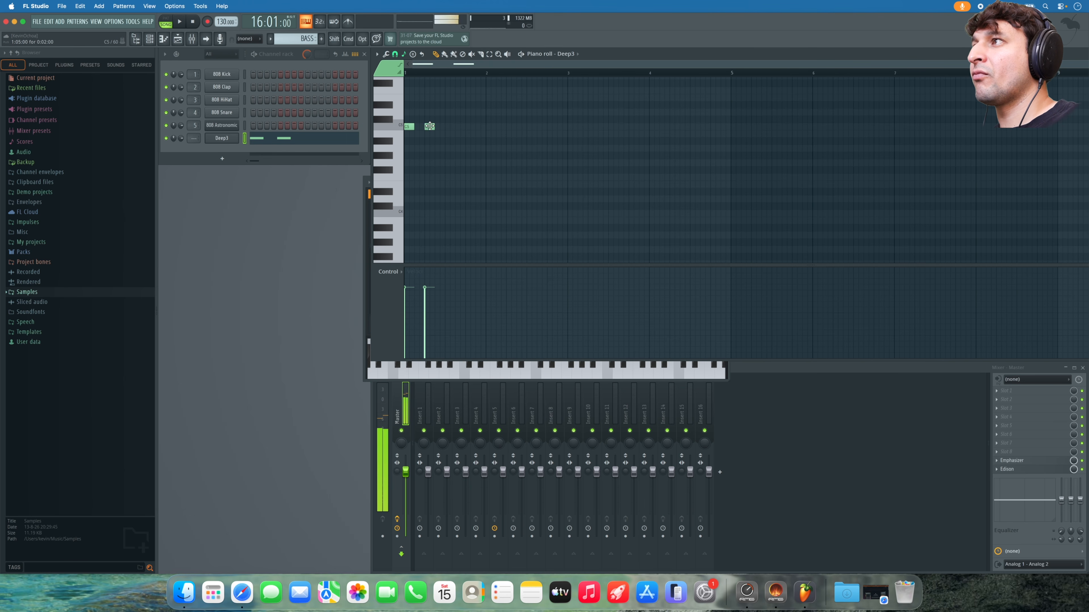
# - In pattern mode, add a third C5 followed by an E5 and a D5
pyautogui.moveTo(512, 153); pyautogui.dragTo(403, 79)
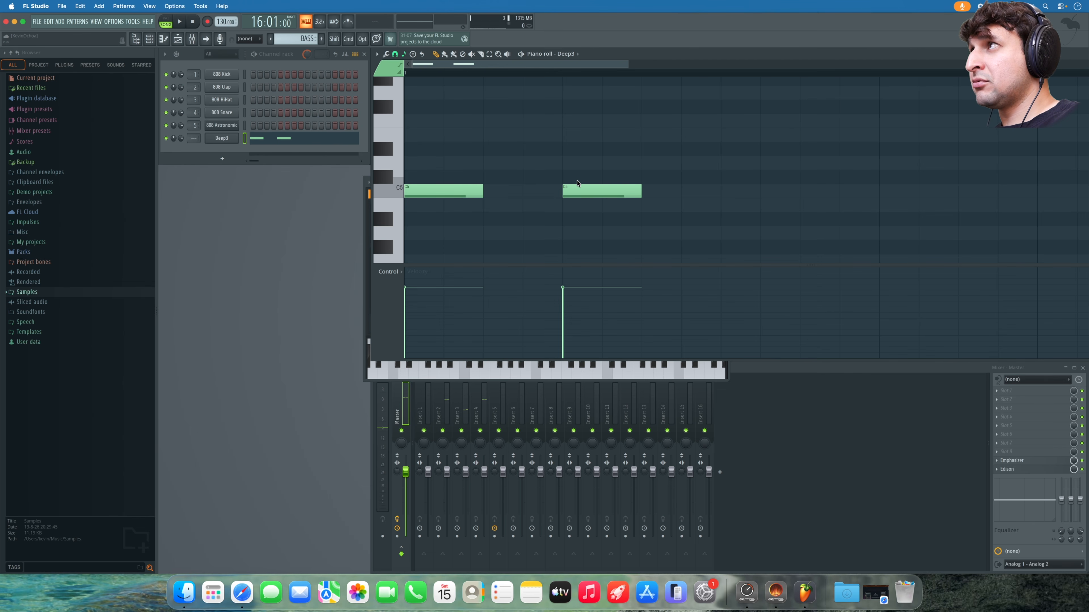
pyautogui.press('l')
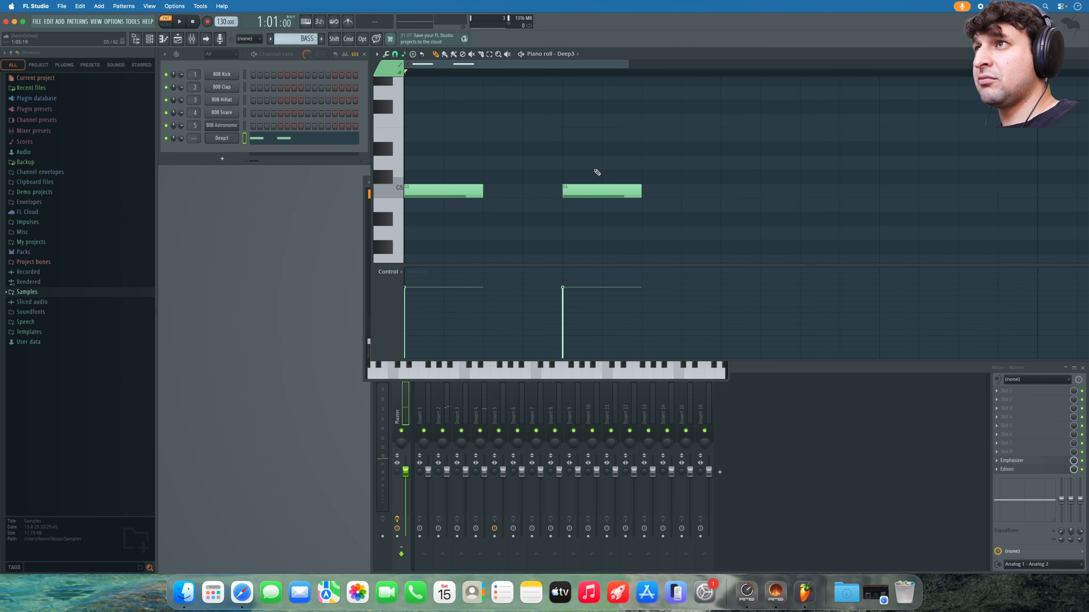
pyautogui.press('space')
pyautogui.scroll(-8, 683, 181)
pyautogui.press('space')
pyautogui.scroll(10, 683, 181)
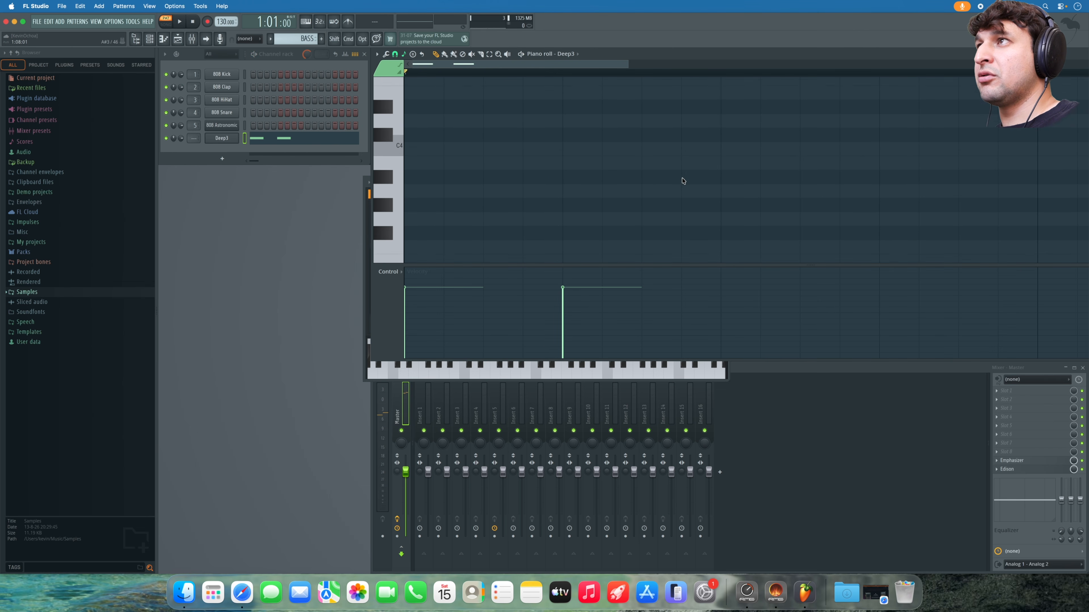
pyautogui.scroll(-3, 683, 181)
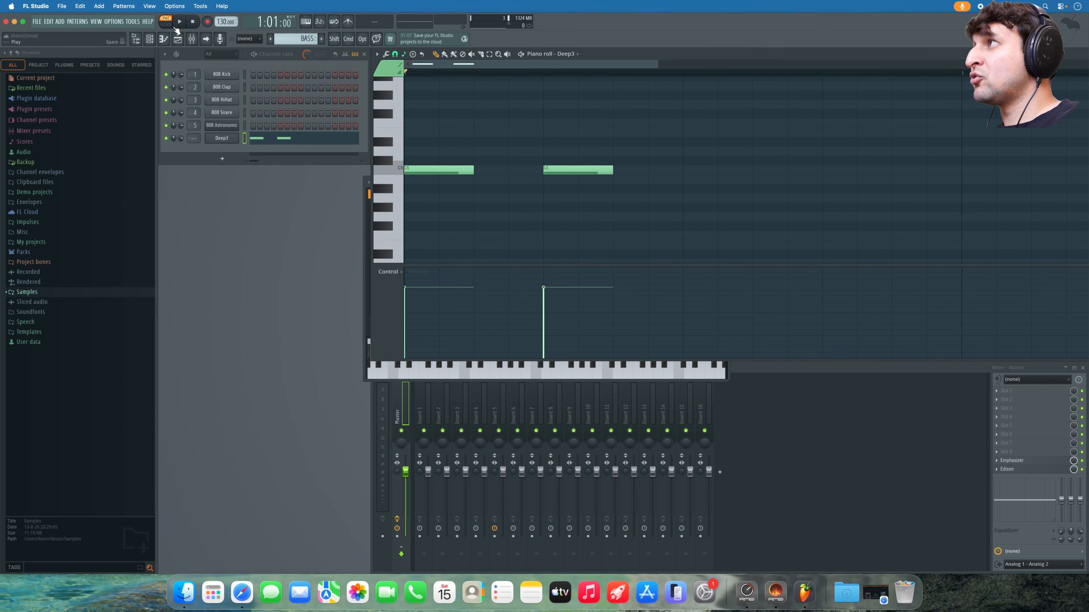
pyautogui.click(683, 172)
pyautogui.press('space')
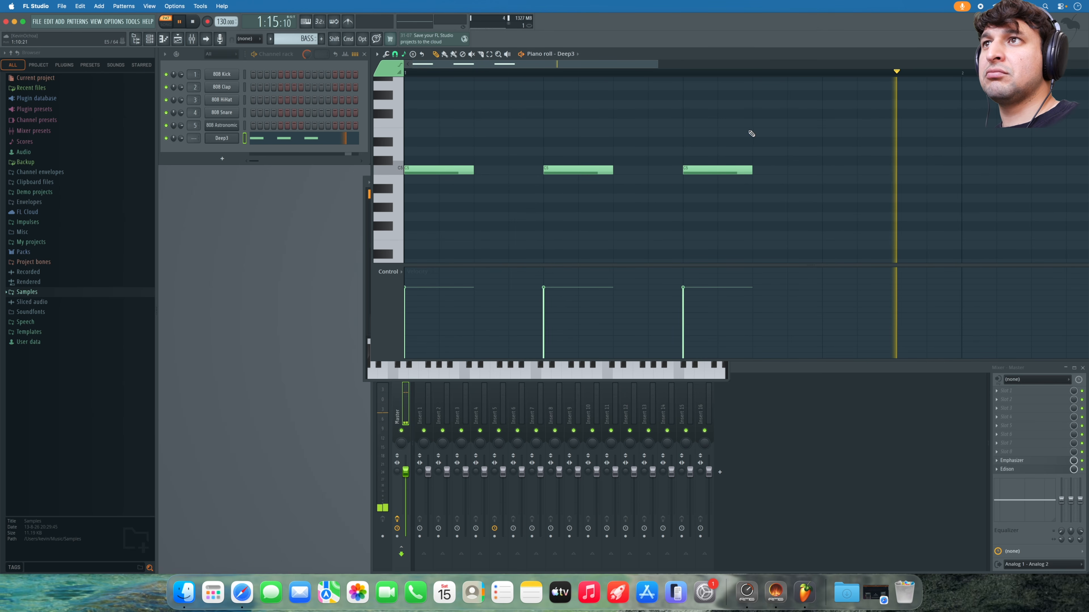
pyautogui.click(753, 133)
pyautogui.click(895, 151)
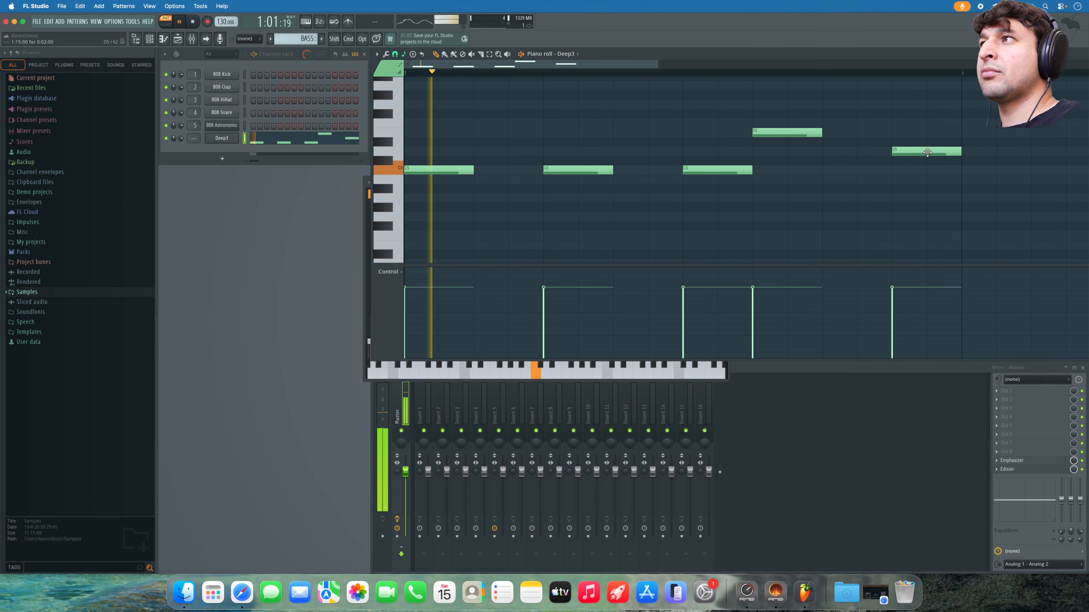
# - Transpose all five notes down one octave with Cmd+Down and play the bass line
pyautogui.scroll(3, 644, 128)
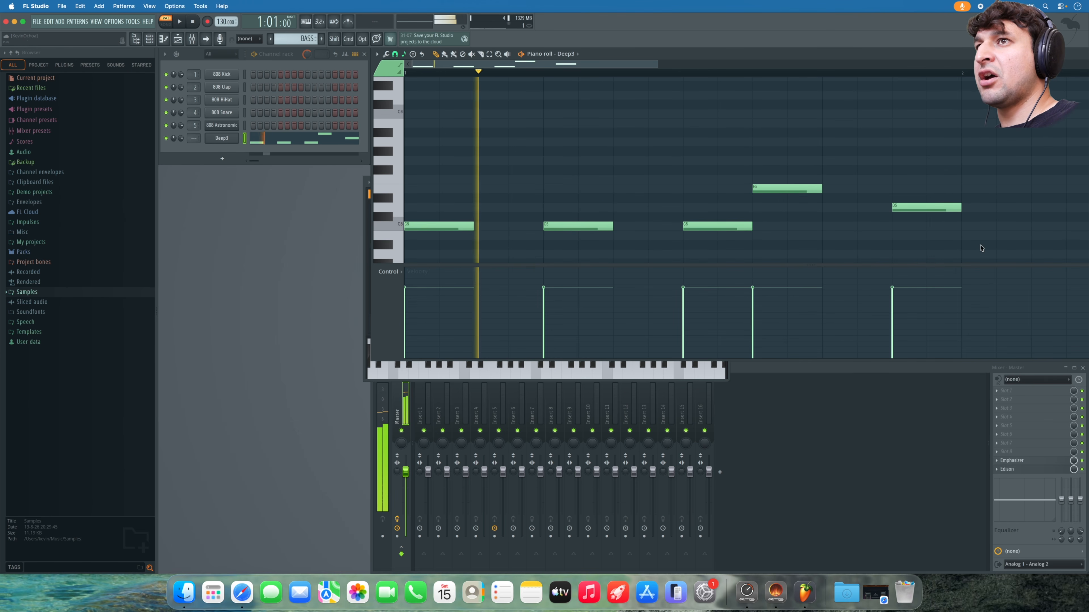
pyautogui.press('space')
pyautogui.moveTo(960, 253); pyautogui.dragTo(404, 128)
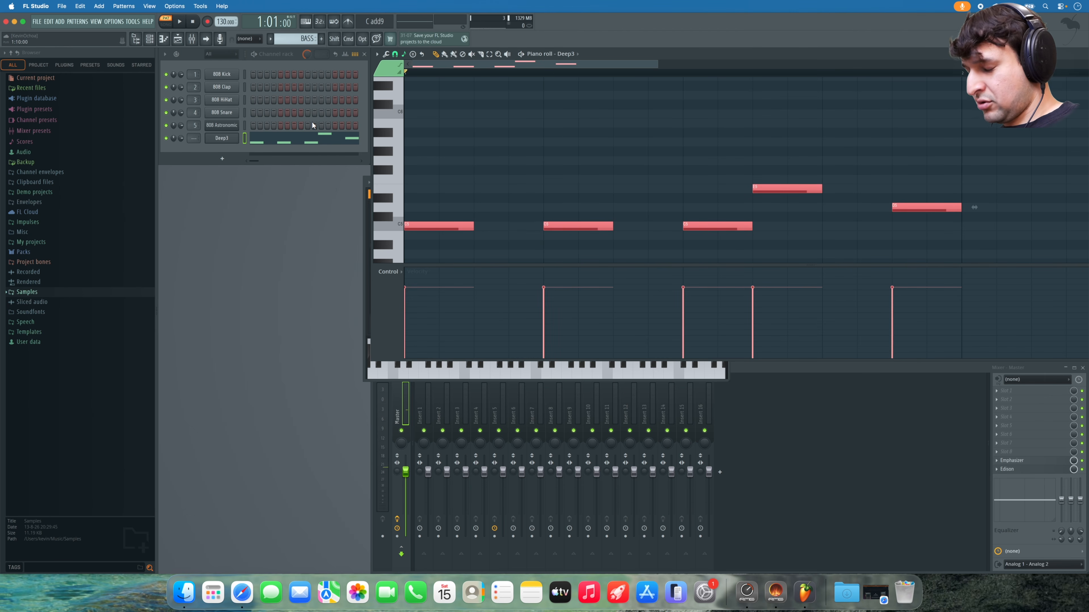
pyautogui.press('super+Down')
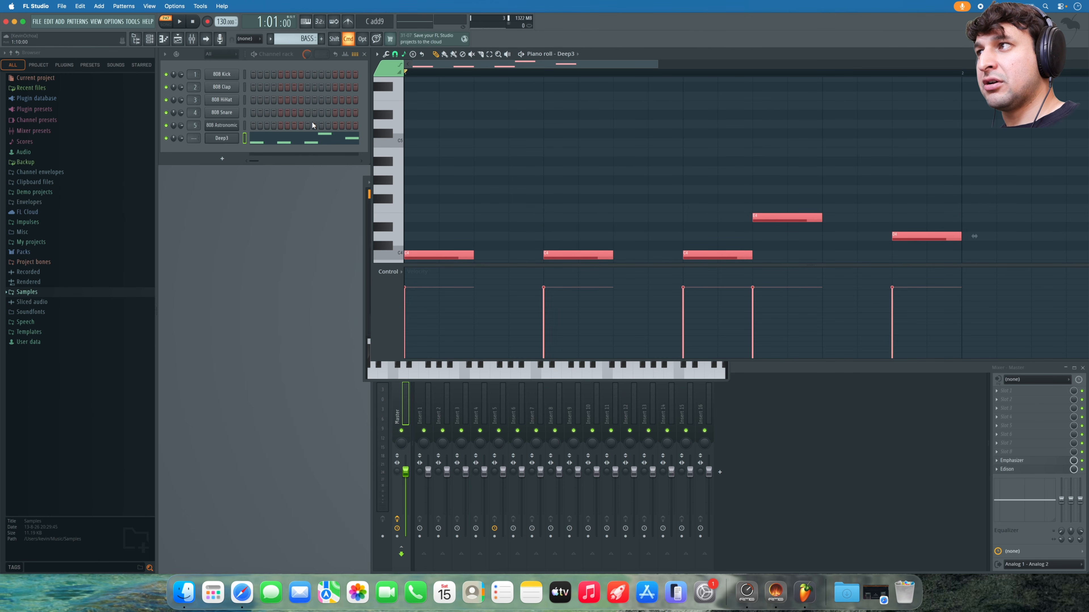
pyautogui.press('space')
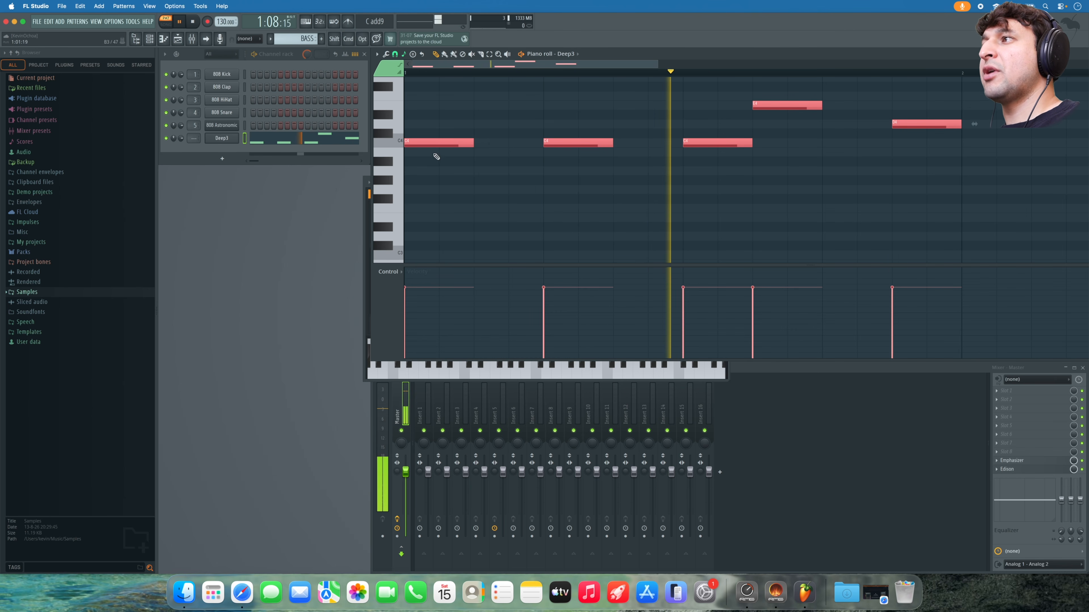
pyautogui.click(366, 199)
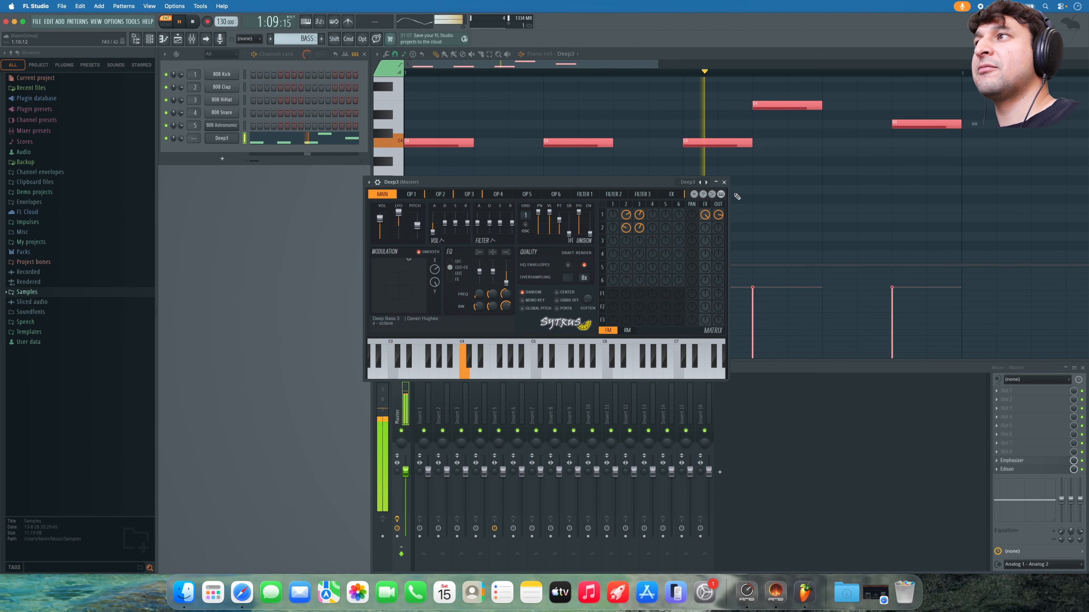
# - Close the Deep3 synth window and stop playback
pyautogui.click(725, 182)
pyautogui.scroll(3, 600, 199)
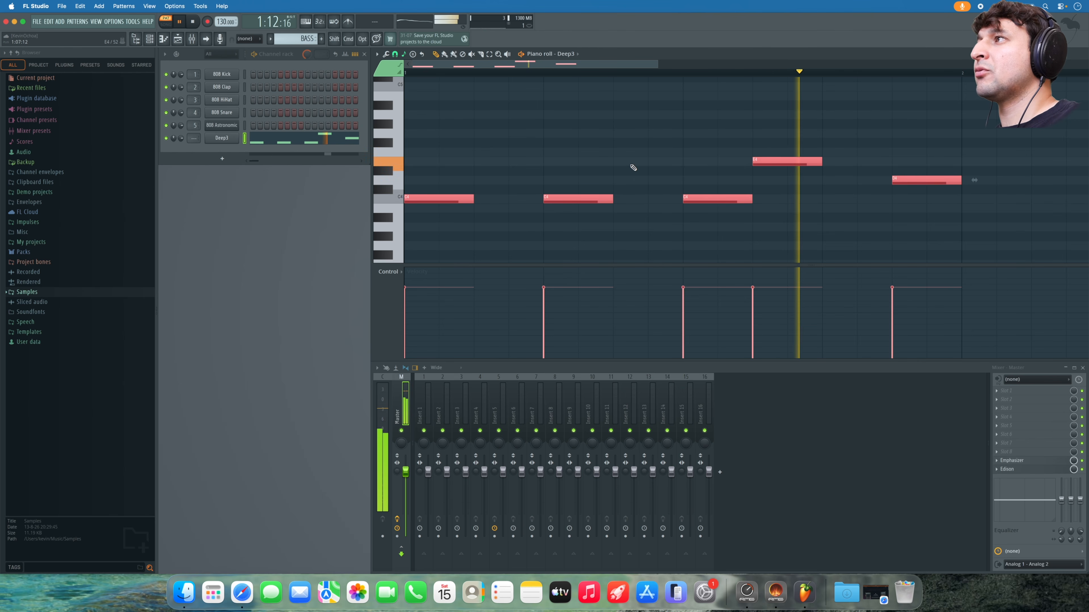
pyautogui.press('space')
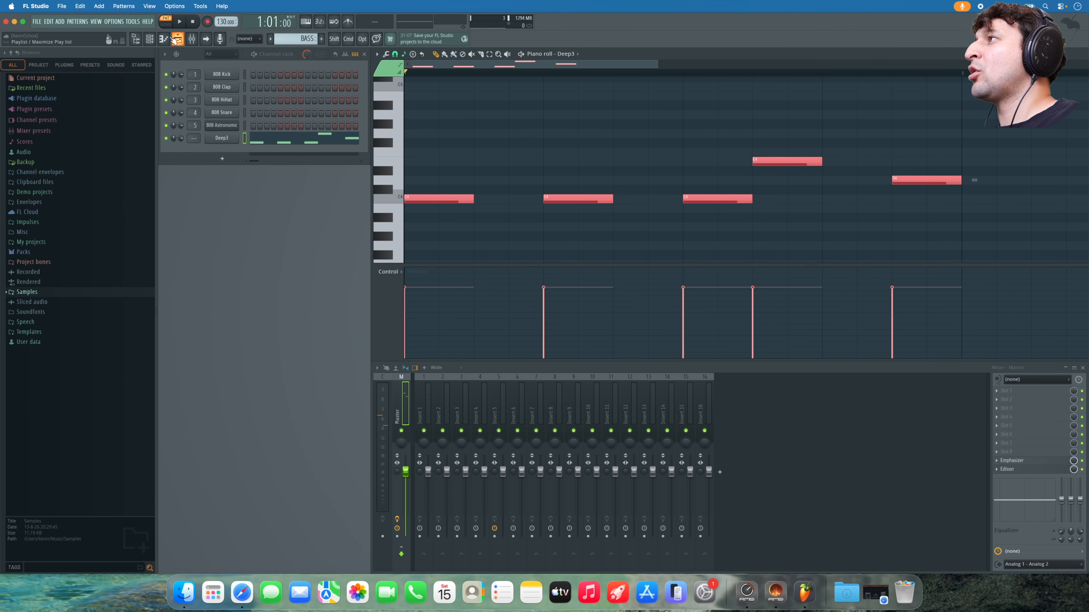
# - Hide the browser panel to widen the workspace and play the BASS pattern once more
pyautogui.click(134, 41)
pyautogui.click(135, 41)
pyautogui.click(135, 41)
pyautogui.click(136, 41)
pyautogui.click(137, 41)
pyautogui.click(137, 40)
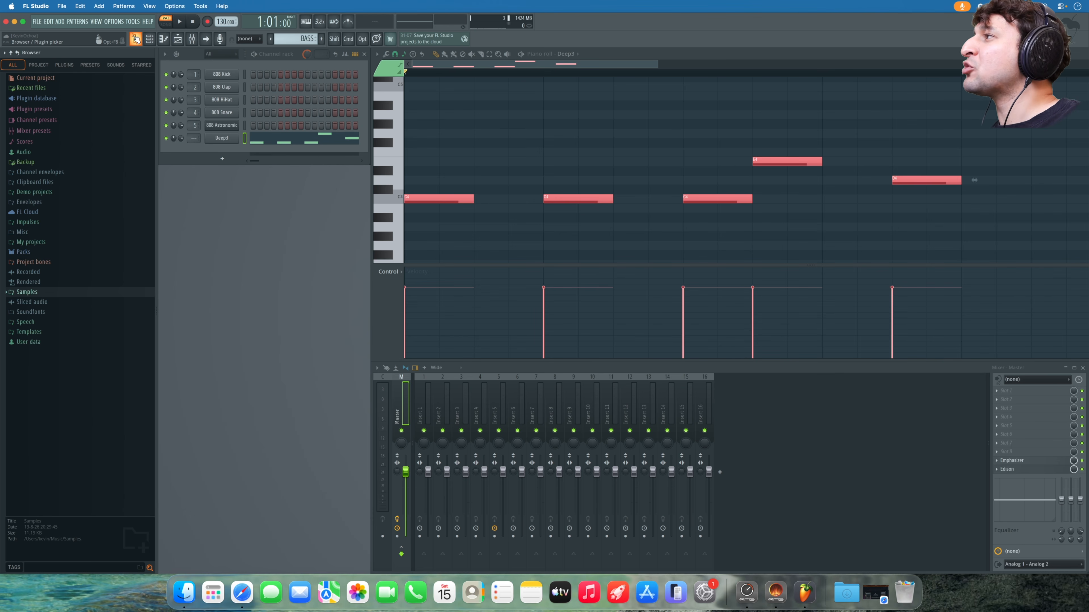
pyautogui.click(136, 41)
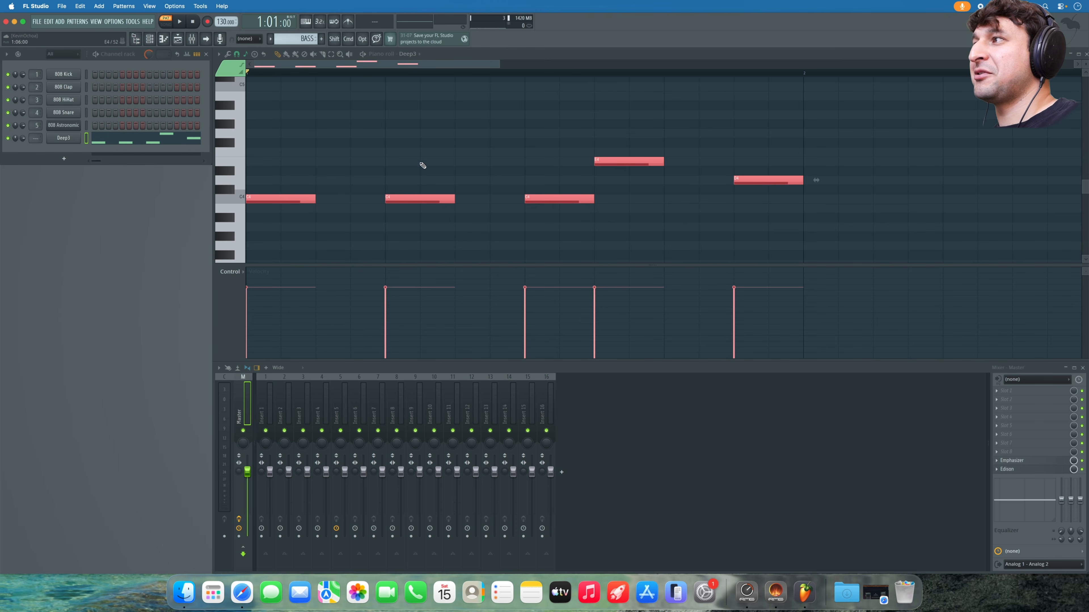
pyautogui.press('space')
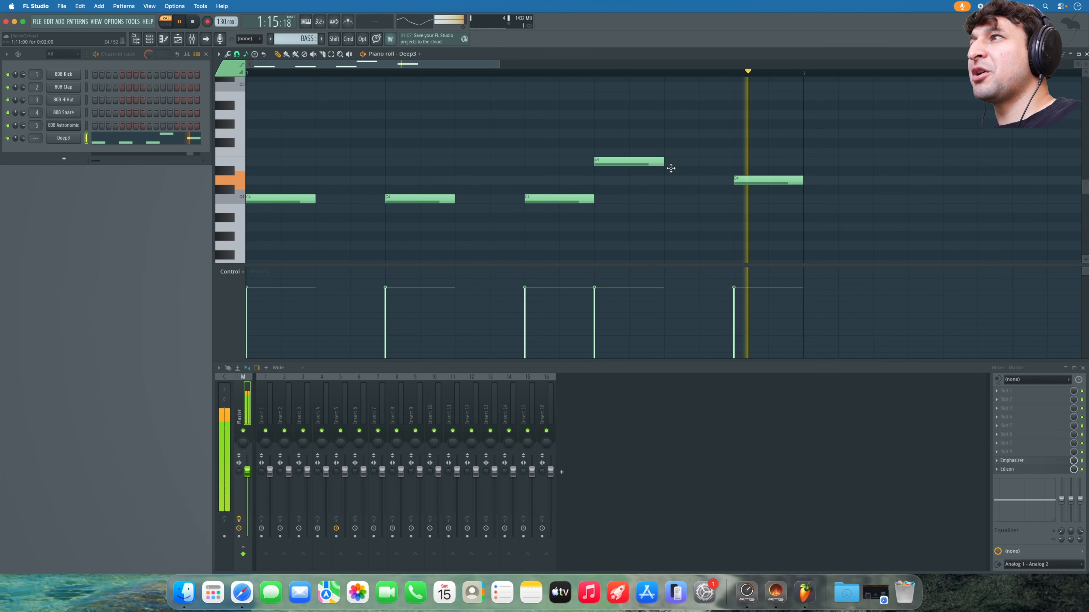
pyautogui.scroll(-1, 627, 72)
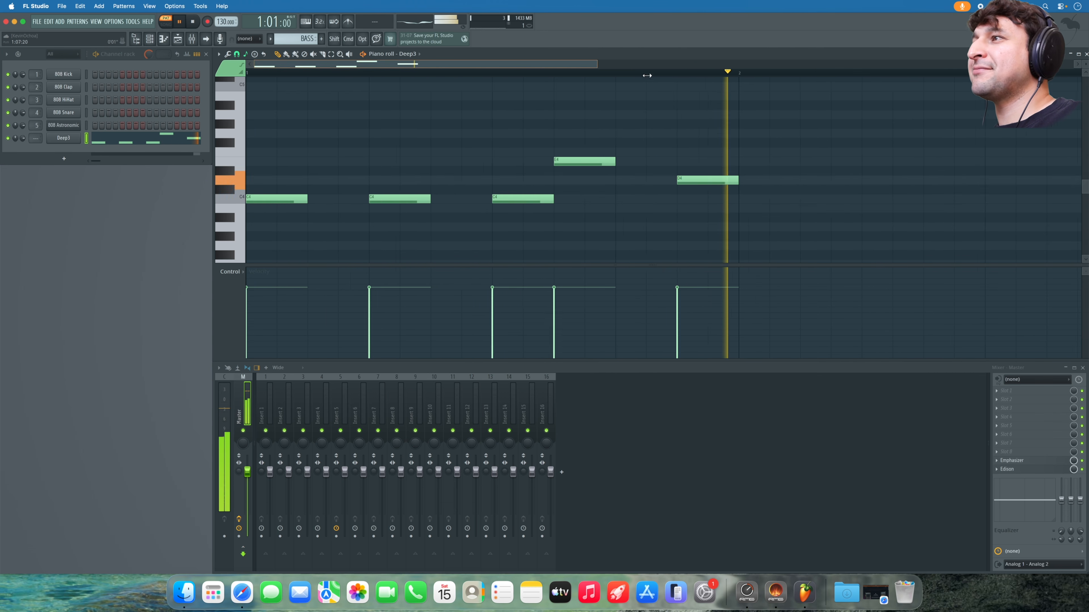
pyautogui.scroll(-1, 627, 72)
pyautogui.press('space')
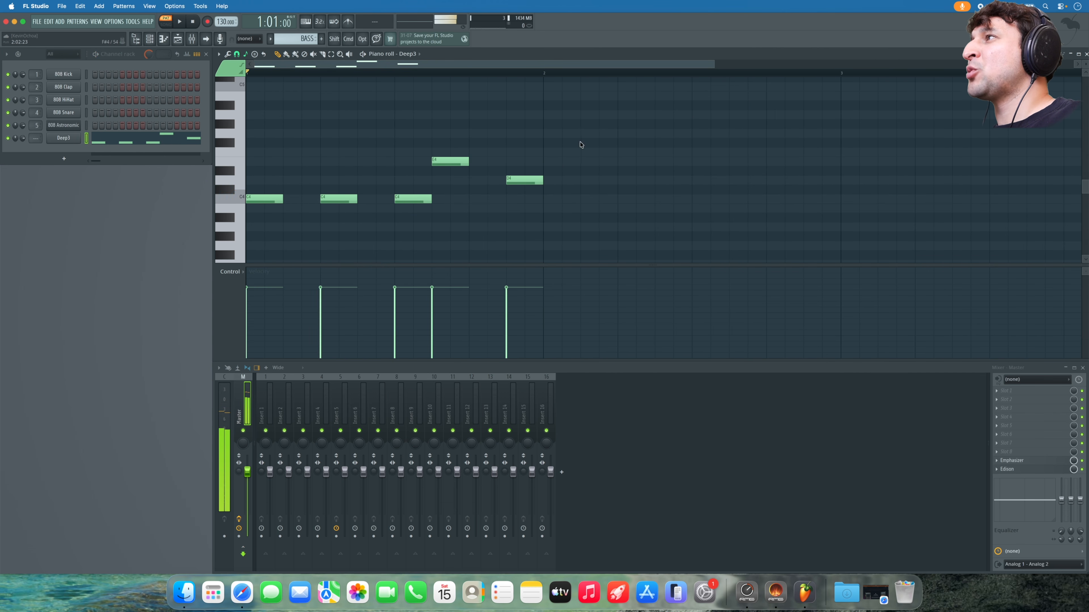
# - Choose Black notes from the piano roll's Snap to scale menu
pyautogui.click(245, 54)
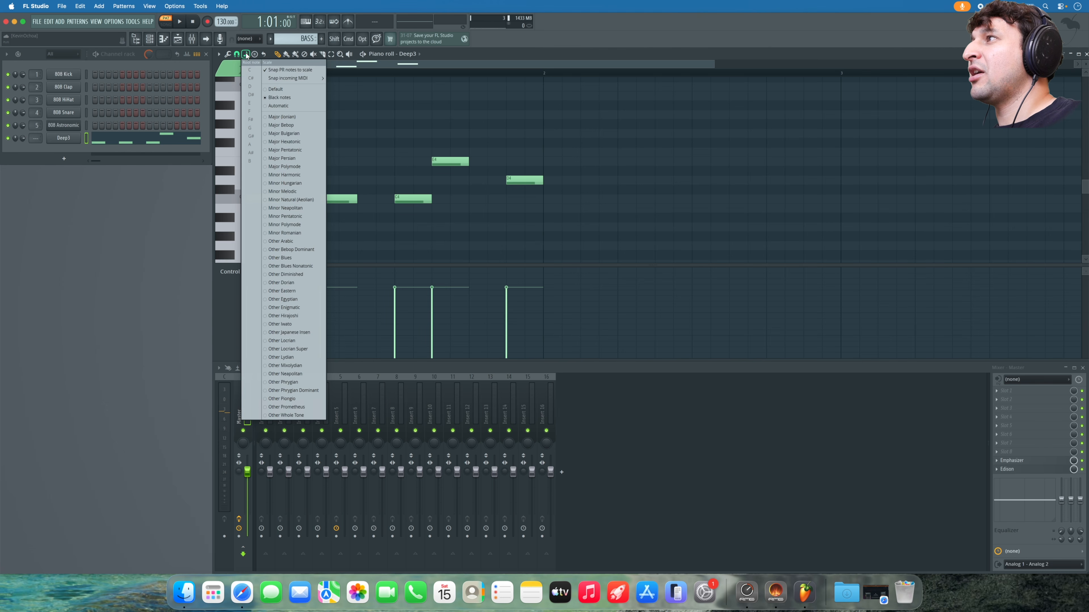
pyautogui.click(300, 100)
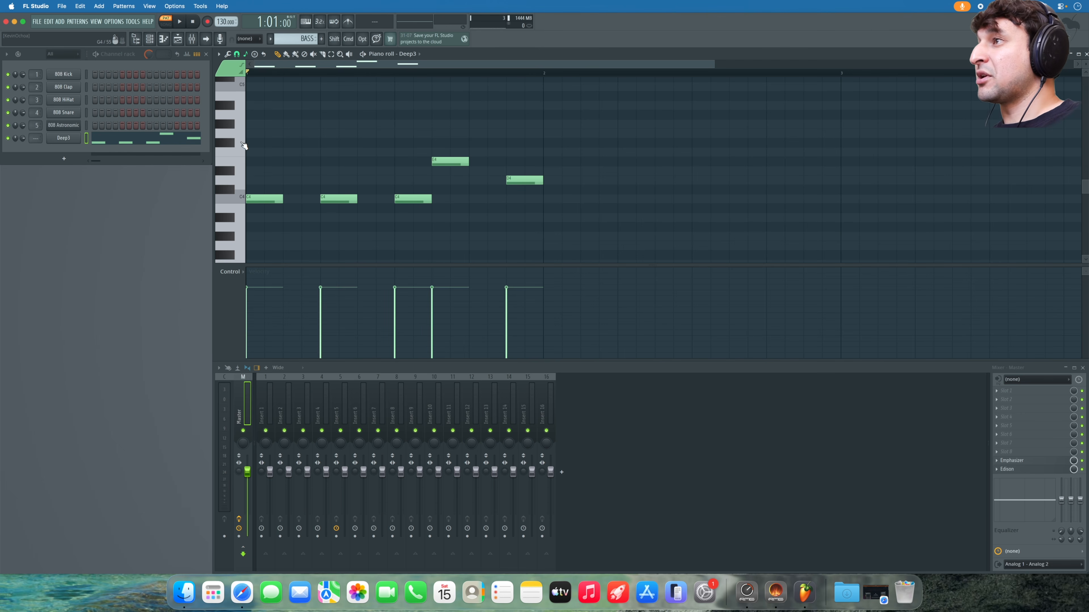
# - Lower the E4 bass note to D#4 and try a higher pitch, checking it with playback
pyautogui.click(451, 164)
pyautogui.click(448, 167)
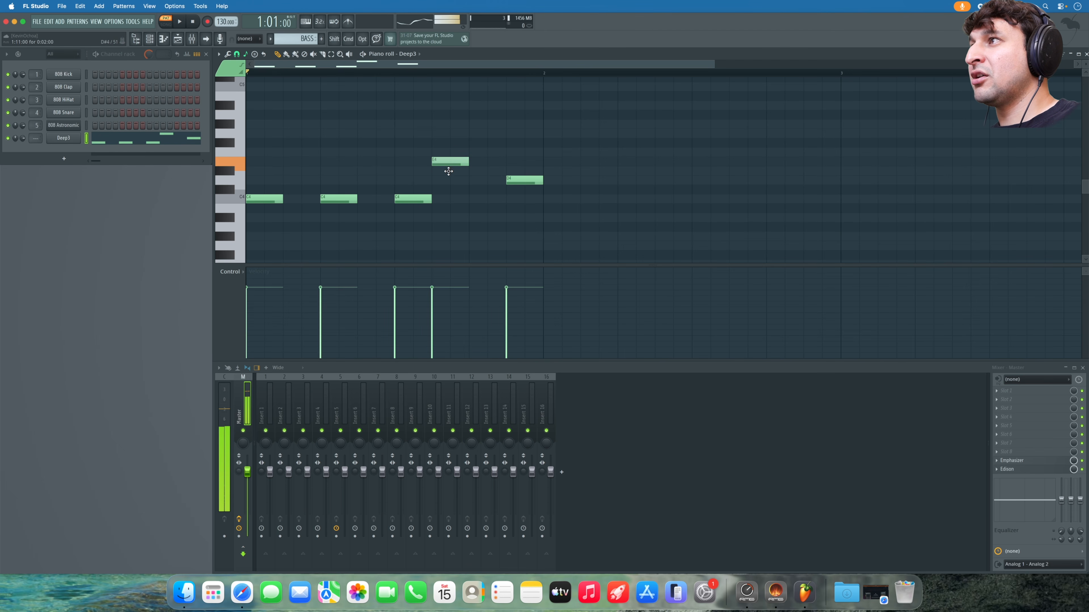
pyautogui.moveTo(448, 171); pyautogui.dragTo(448, 172)
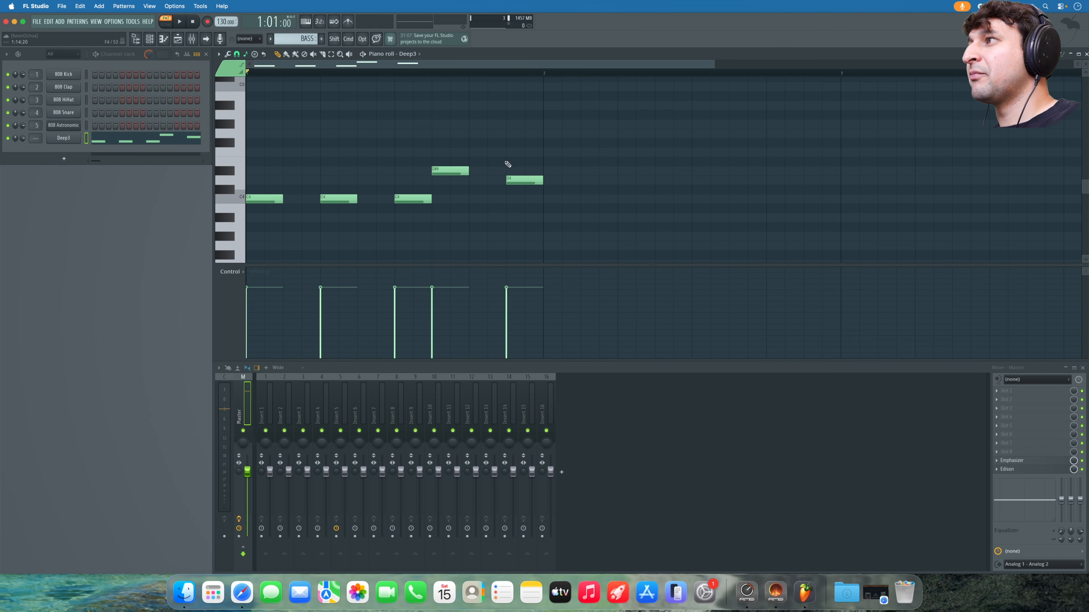
pyautogui.press('space')
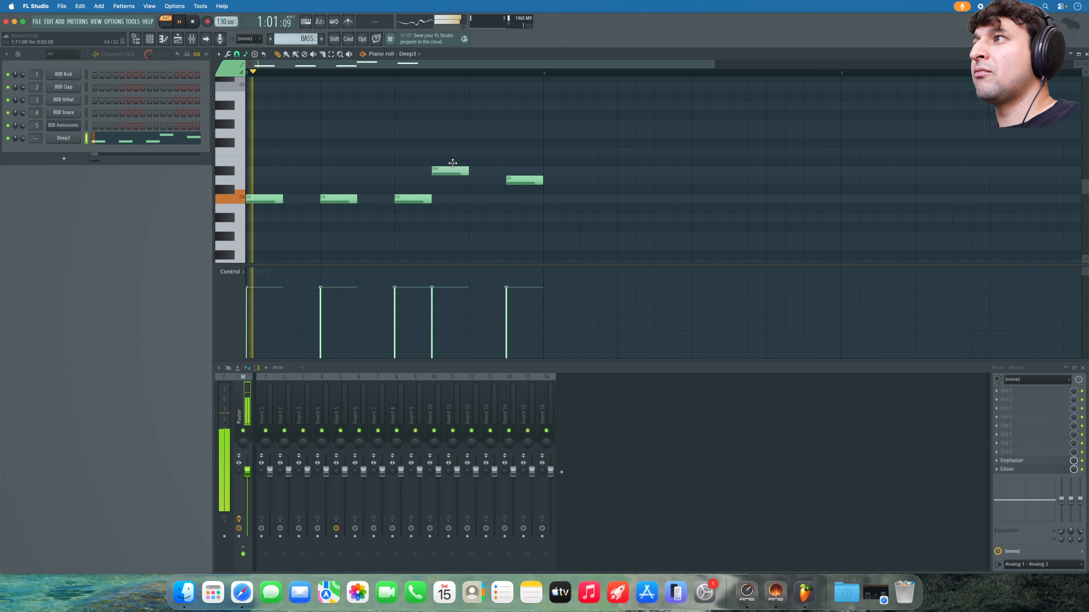
pyautogui.press('space')
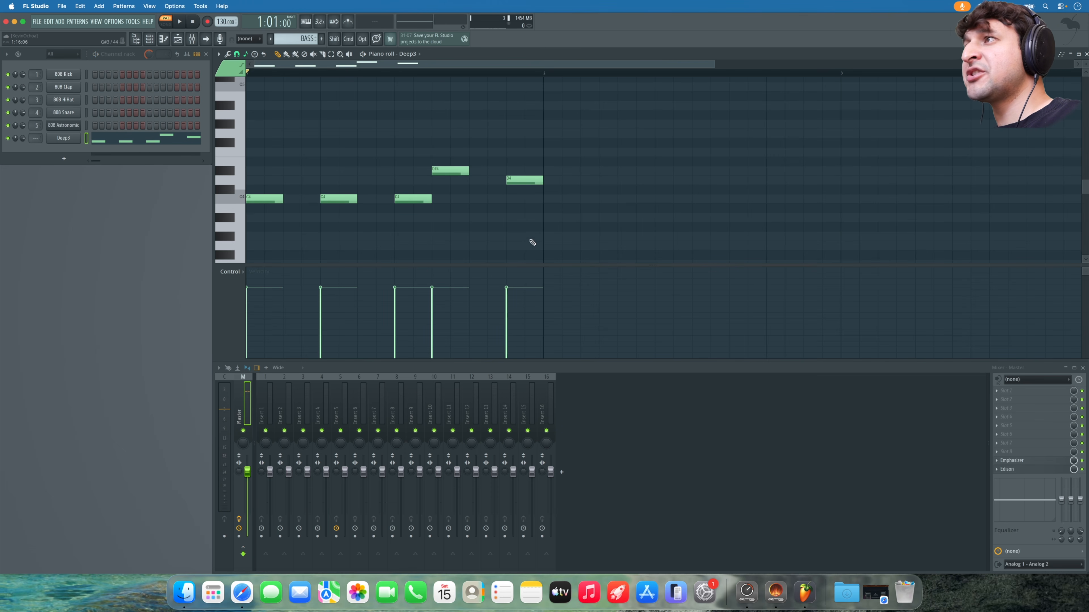
pyautogui.moveTo(457, 182)
pyautogui.mouseDown()
pyautogui.moveTo(457, 136)
pyautogui.moveTo(453, 168)
pyautogui.mouseUp()
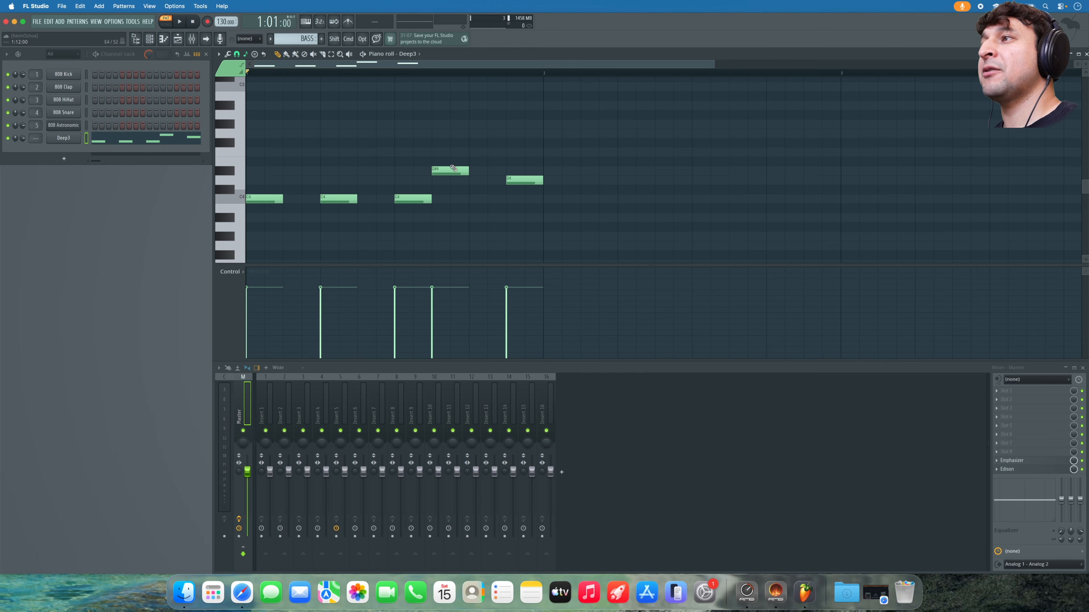
pyautogui.press('space')
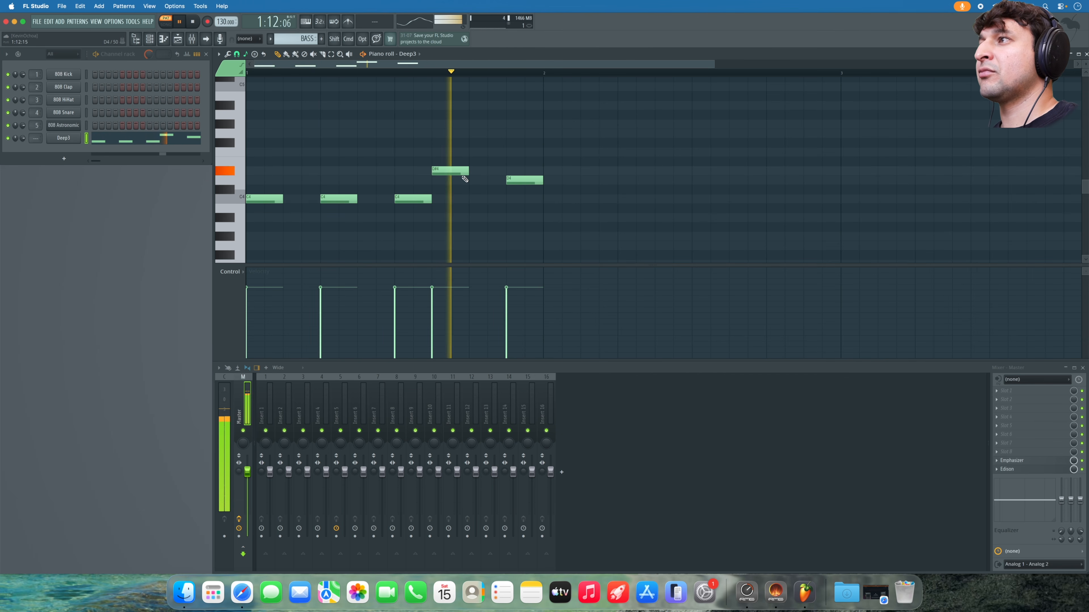
pyautogui.press('space')
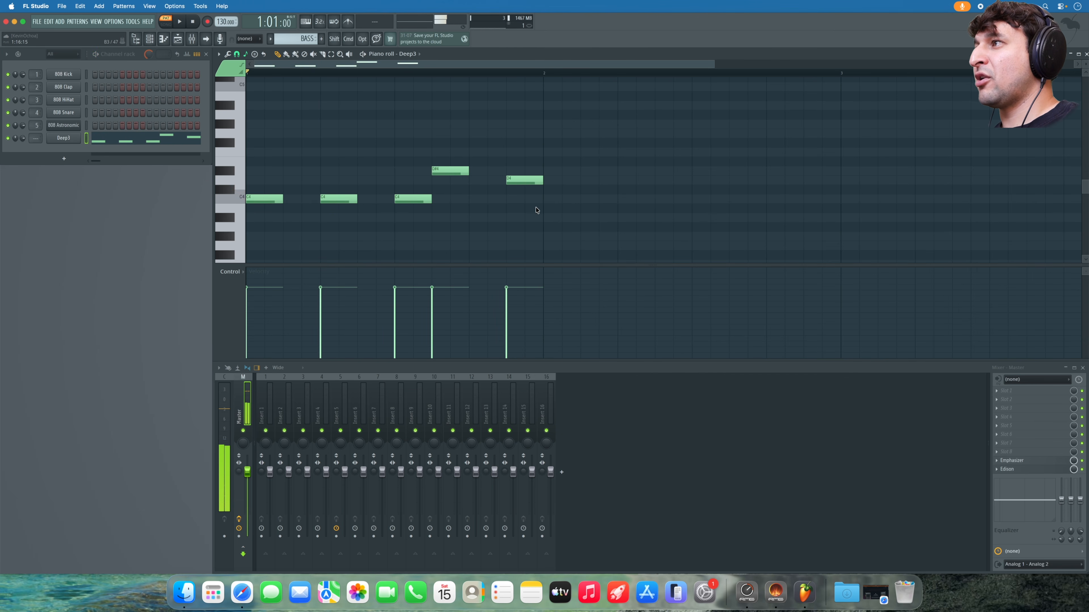
# - Shift notes later, add two short C4 notes, shorten the D4 and last C4, and raise the third C4 to D4
pyautogui.moveTo(337, 197); pyautogui.dragTo(364, 197)
pyautogui.click(305, 199)
pyautogui.press('space')
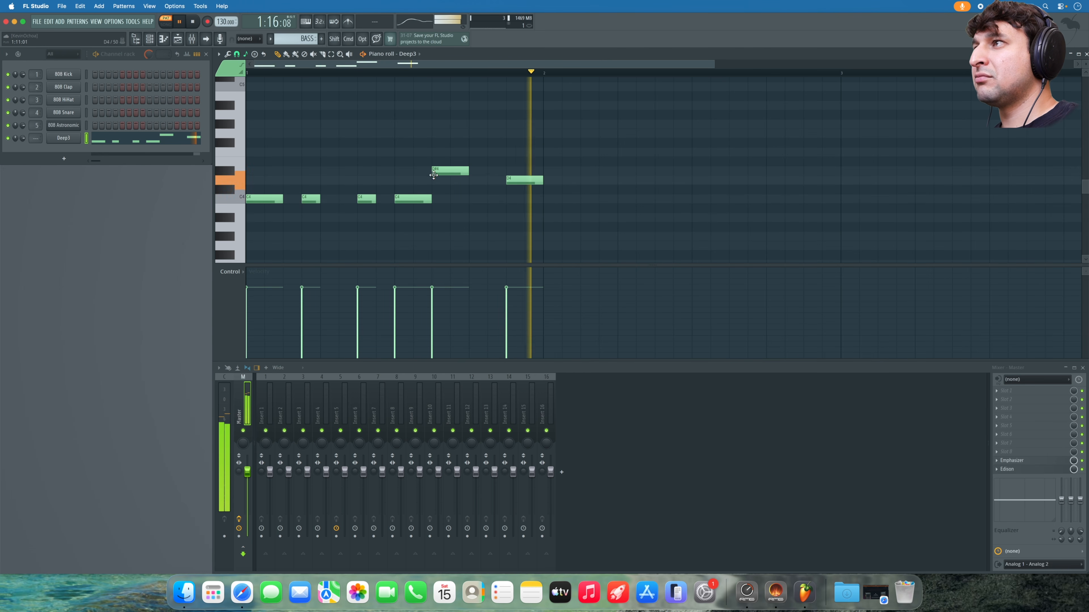
pyautogui.moveTo(460, 170)
pyautogui.mouseDown()
pyautogui.moveTo(479, 170)
pyautogui.moveTo(469, 170)
pyautogui.mouseUp()
pyautogui.moveTo(539, 180); pyautogui.dragTo(523, 180)
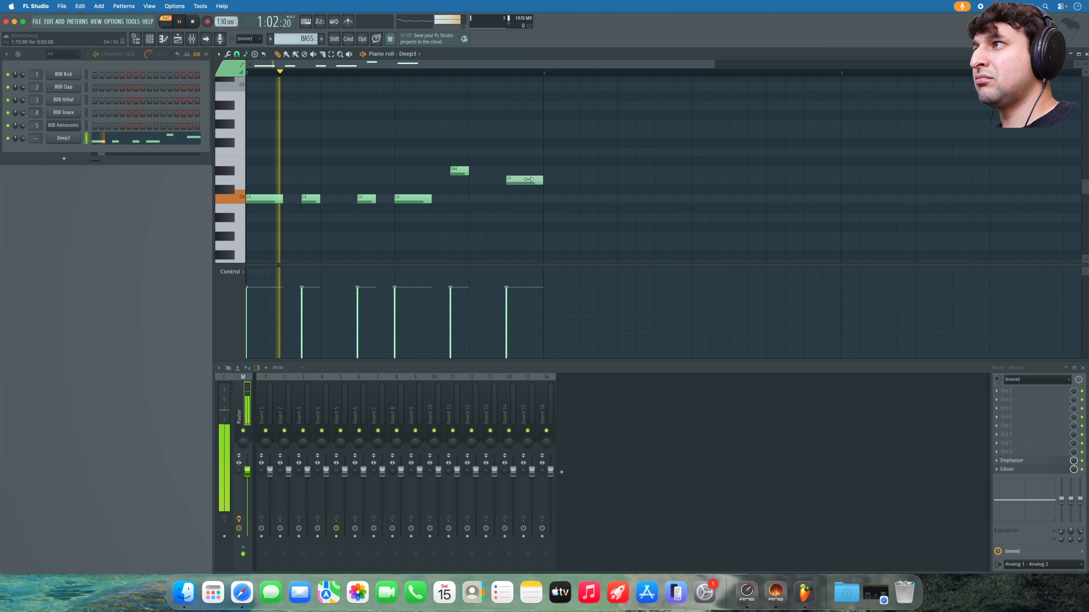
pyautogui.moveTo(430, 200); pyautogui.dragTo(413, 201)
pyautogui.click(433, 200)
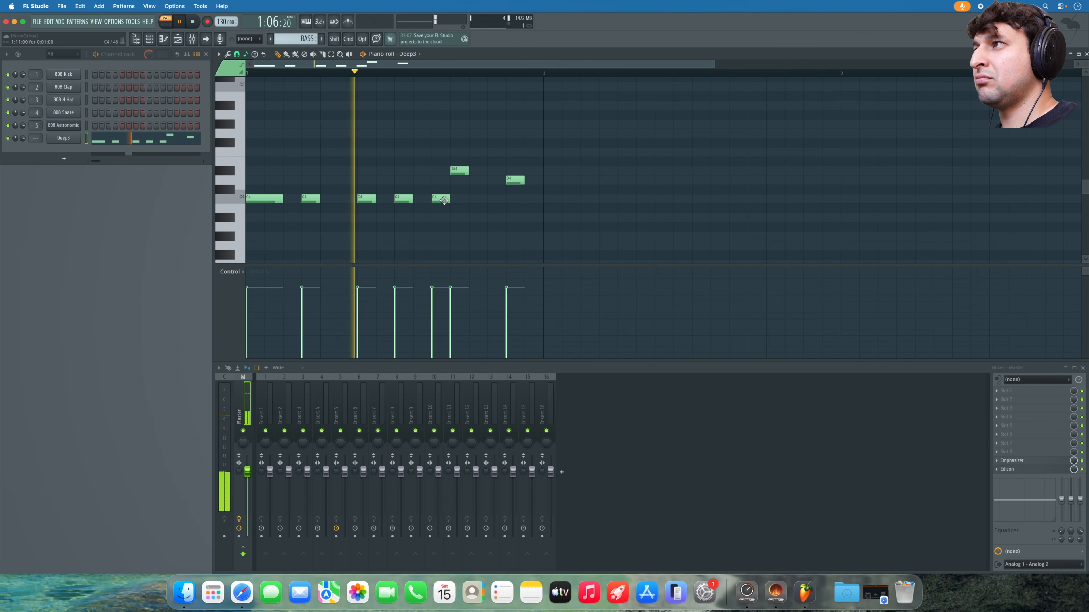
pyautogui.moveTo(368, 200); pyautogui.dragTo(368, 181)
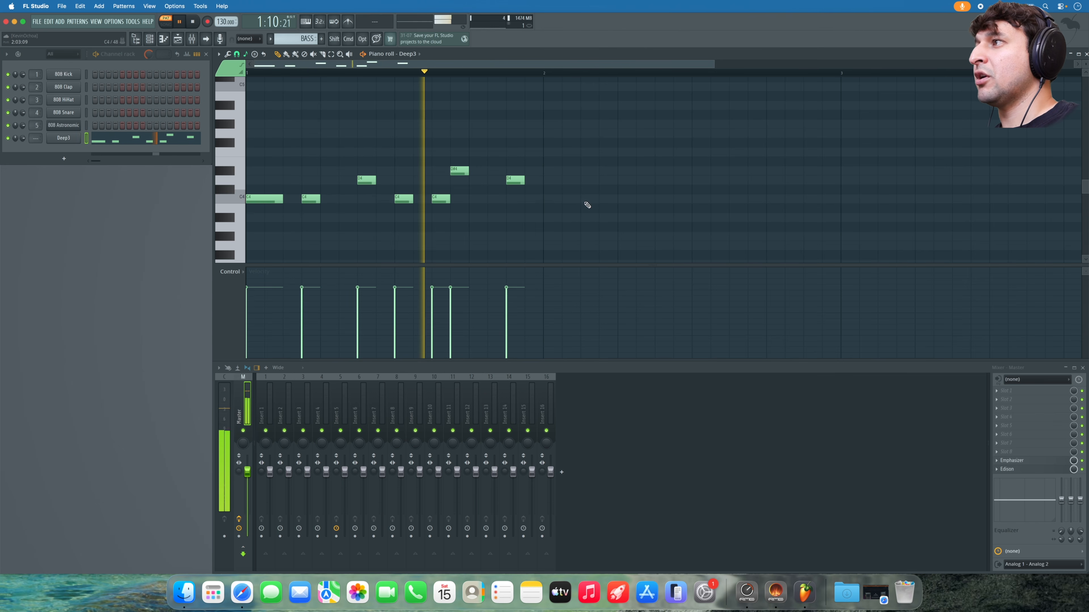
pyautogui.press('space')
# - Duplicate the seven-note bar into bar 2, then add a high note and raise its D4 to F4
pyautogui.moveTo(578, 215); pyautogui.dragTo(246, 129)
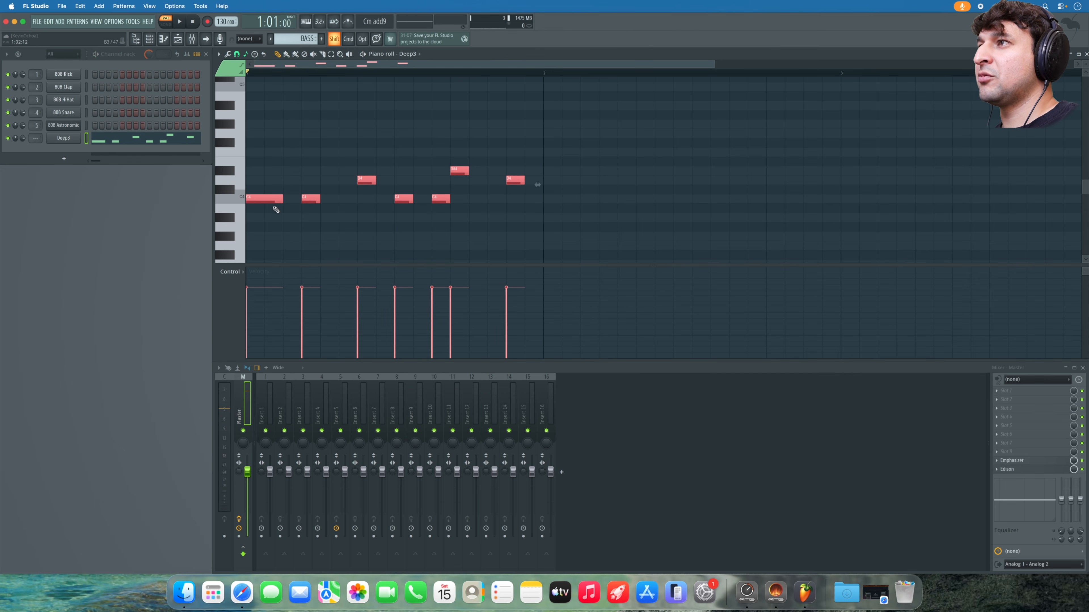
pyautogui.press('super+b')
pyautogui.hotkey('shift', 'Right')
pyautogui.press('super+d')
pyautogui.press('space')
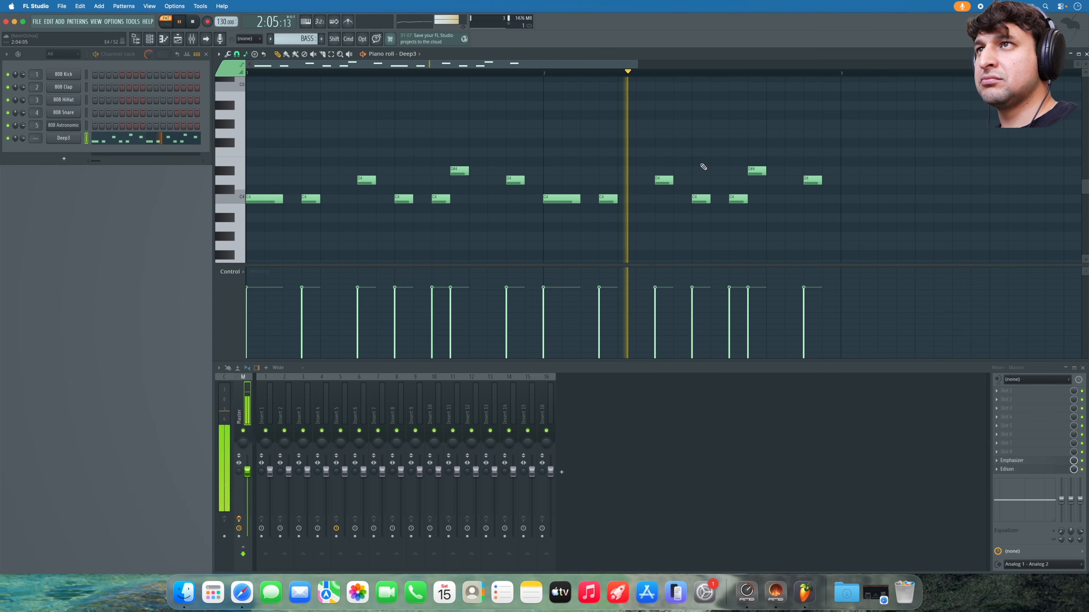
pyautogui.click(769, 134)
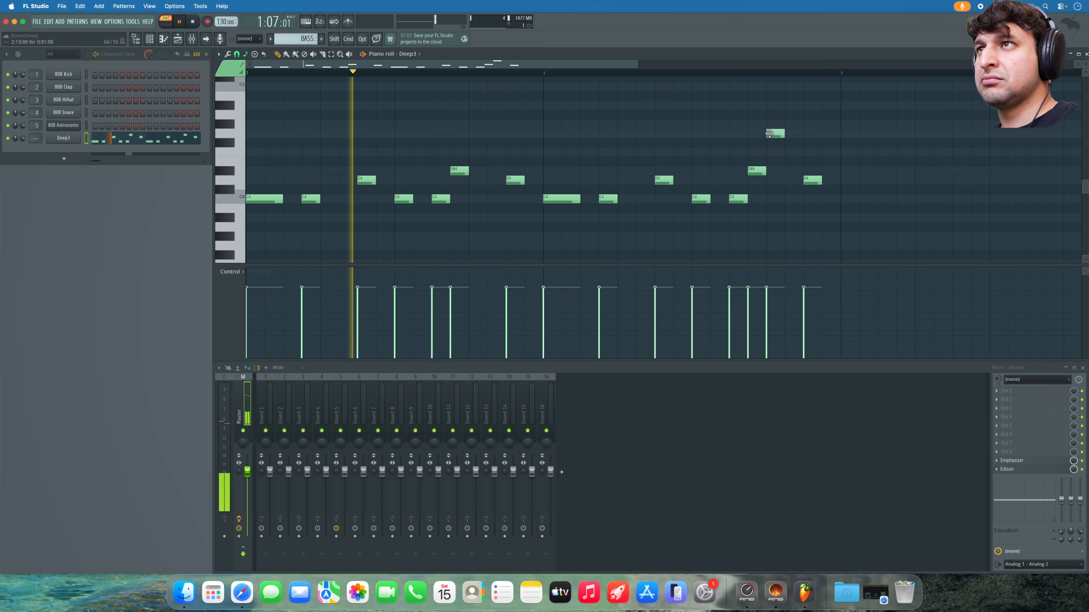
pyautogui.moveTo(809, 180); pyautogui.dragTo(809, 151)
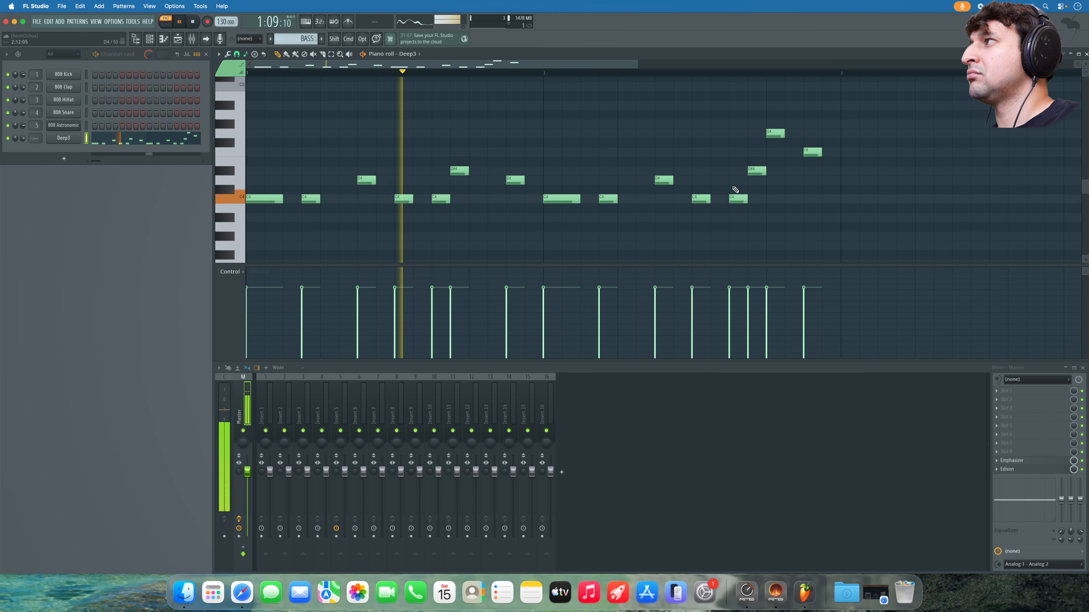
# - Bring the piano roll forward and set its Snap to scale root note to G
pyautogui.click(64, 138)
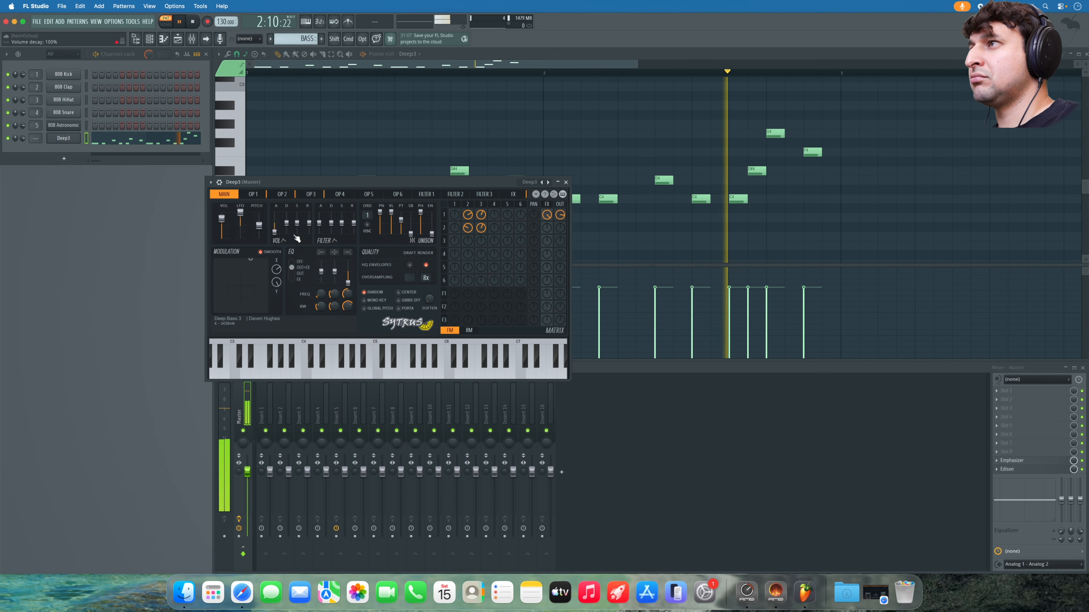
pyautogui.press('space')
pyautogui.press('F7')
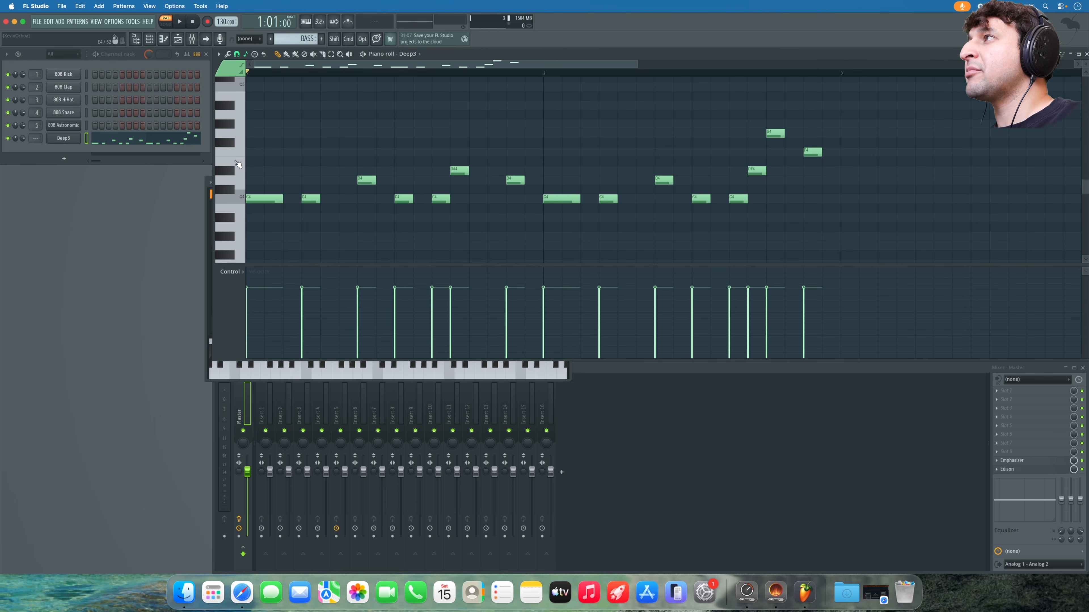
pyautogui.click(245, 55)
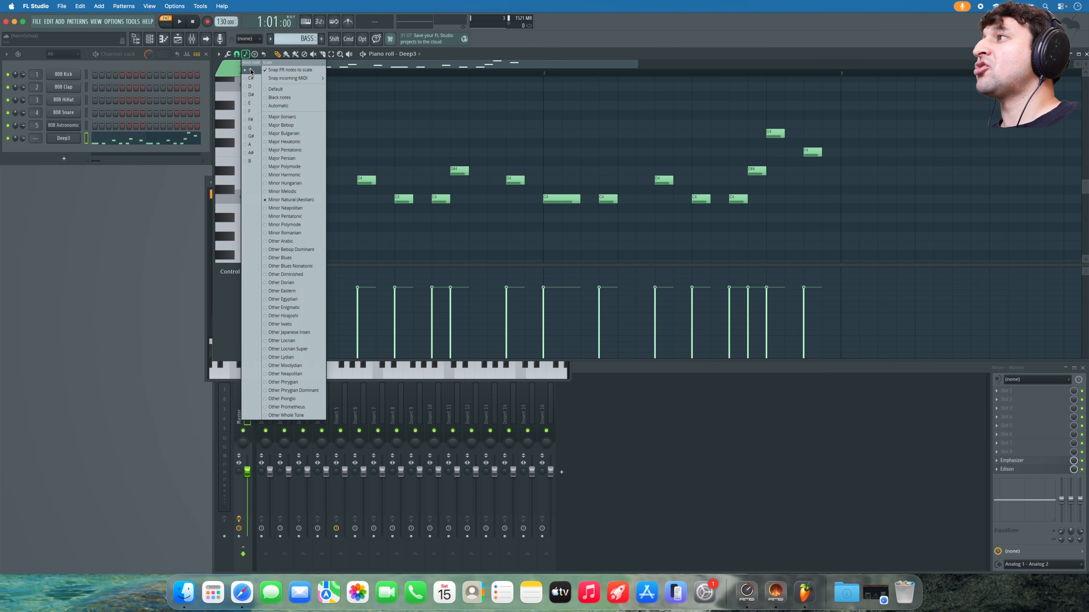
pyautogui.click(252, 129)
pyautogui.click(529, 150)
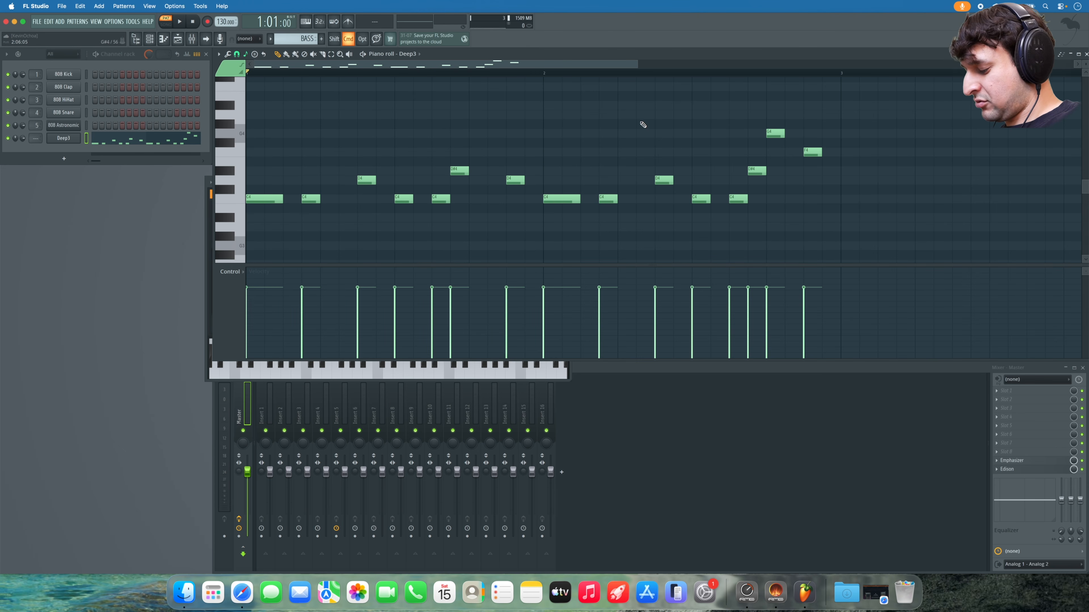
# - Transpose all fifteen bass notes from C4 up to G4, play them back and show Sytrus
pyautogui.press('super+a')
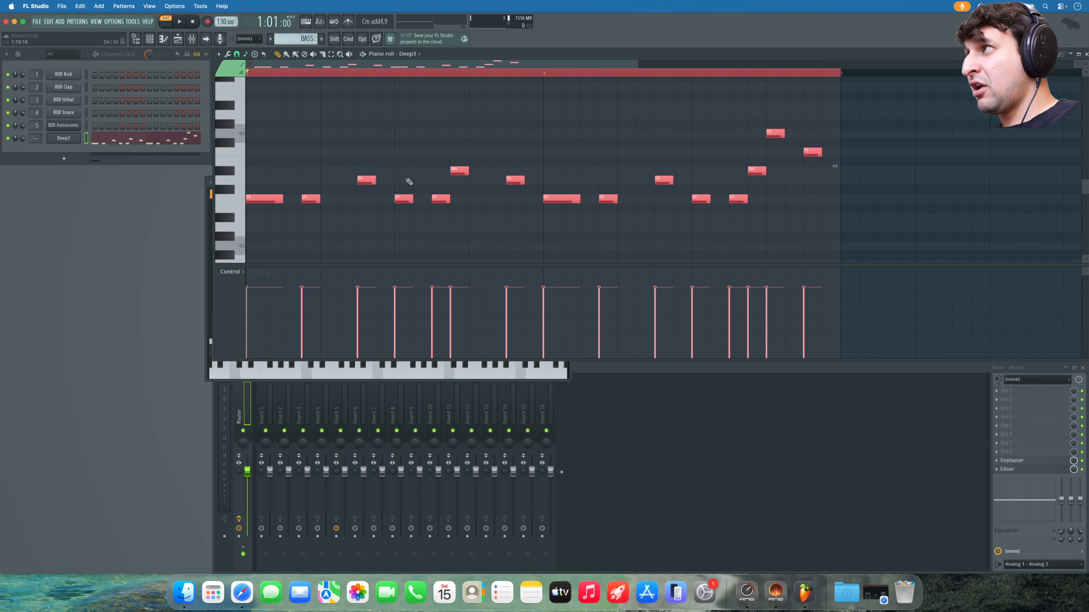
pyautogui.moveTo(272, 194); pyautogui.dragTo(265, 129)
pyautogui.scroll(4, 291, 158)
pyautogui.press('space')
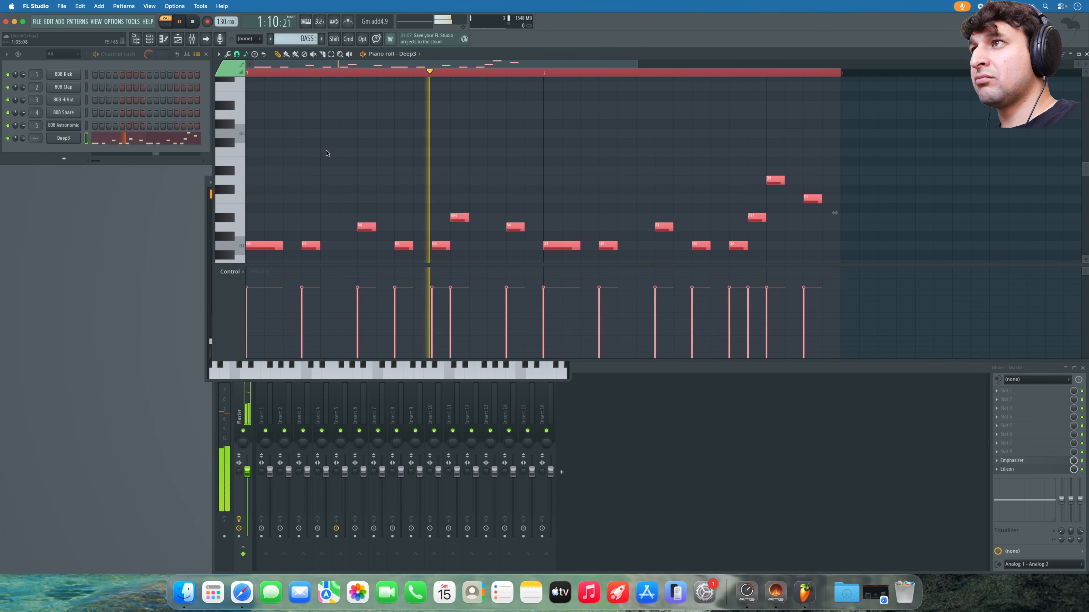
pyautogui.scroll(-1, 327, 153)
pyautogui.click(537, 156)
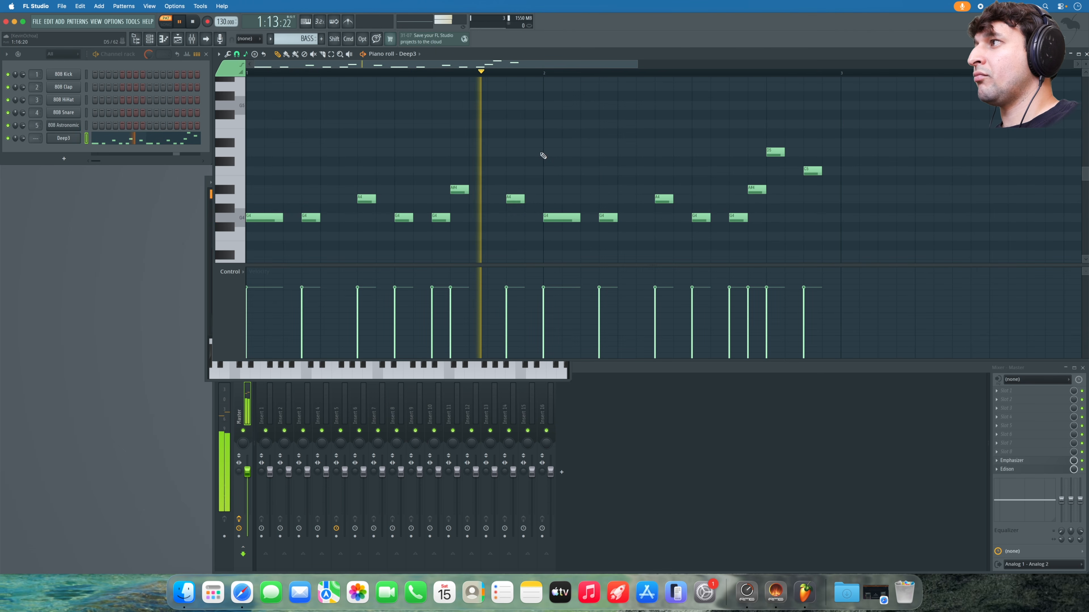
pyautogui.click(211, 227)
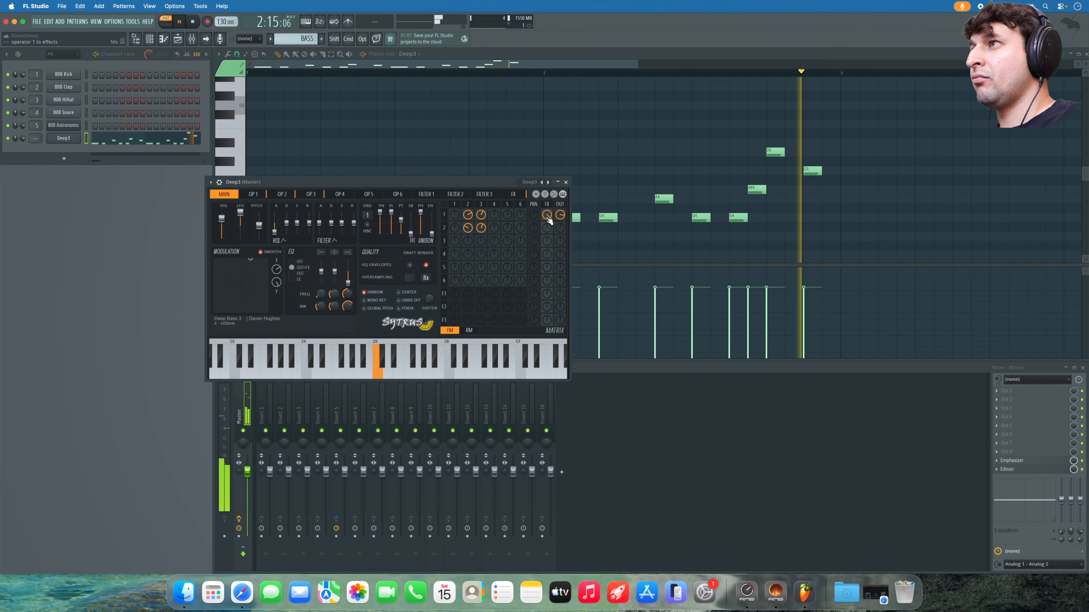
# - Inspect the FILTER 1 and FILTER 2 pages in Deep3's Sytrus, then close the synth
pyautogui.click(425, 194)
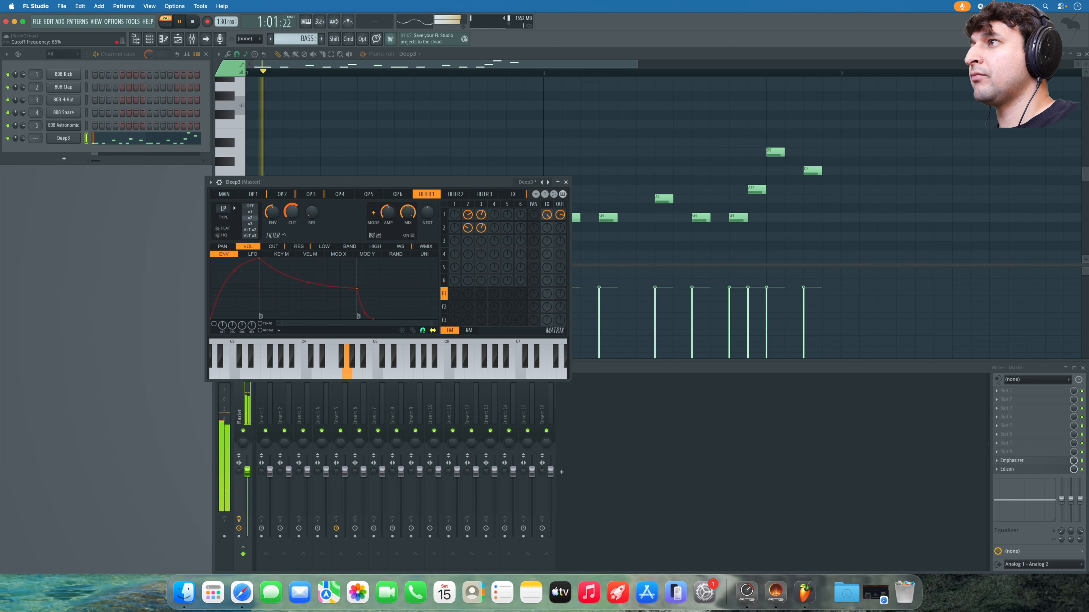
pyautogui.click(465, 196)
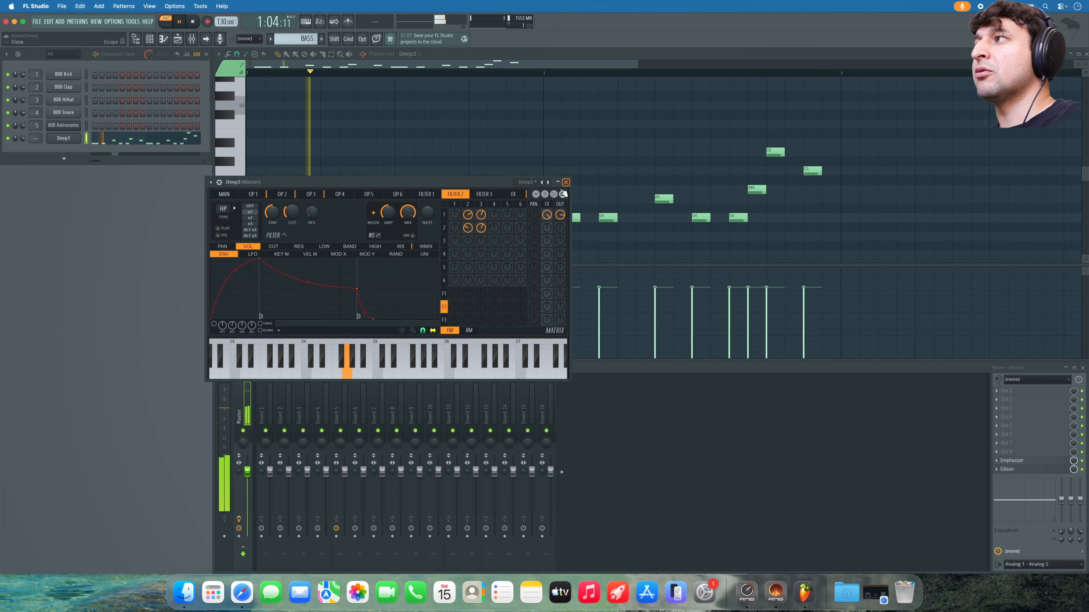
pyautogui.click(566, 182)
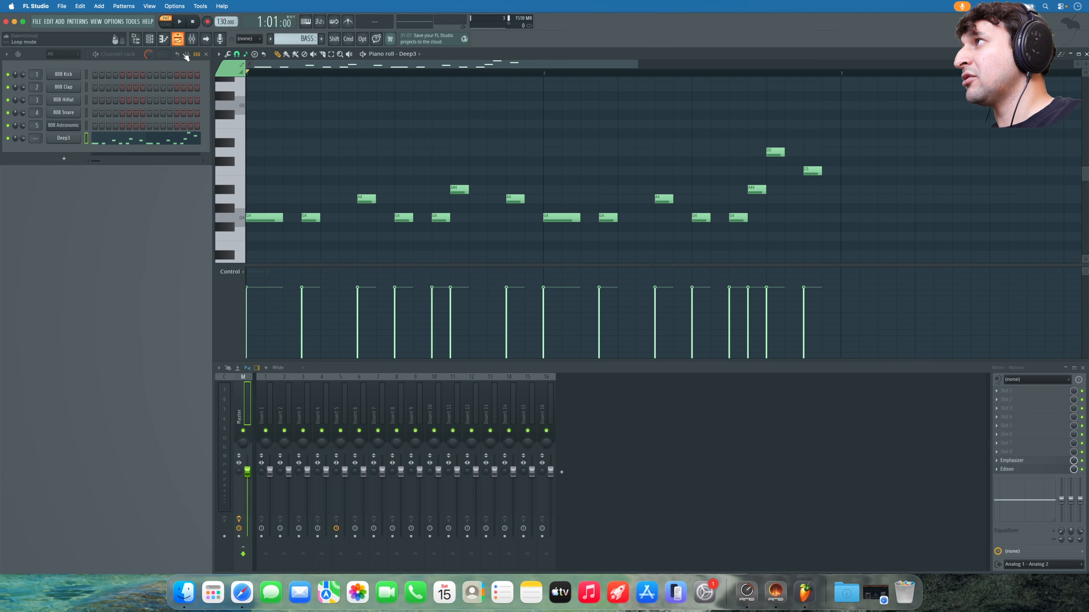
# - Paint BASS pattern clips along Track 5 across all 16 bars and play the song
pyautogui.click(178, 41)
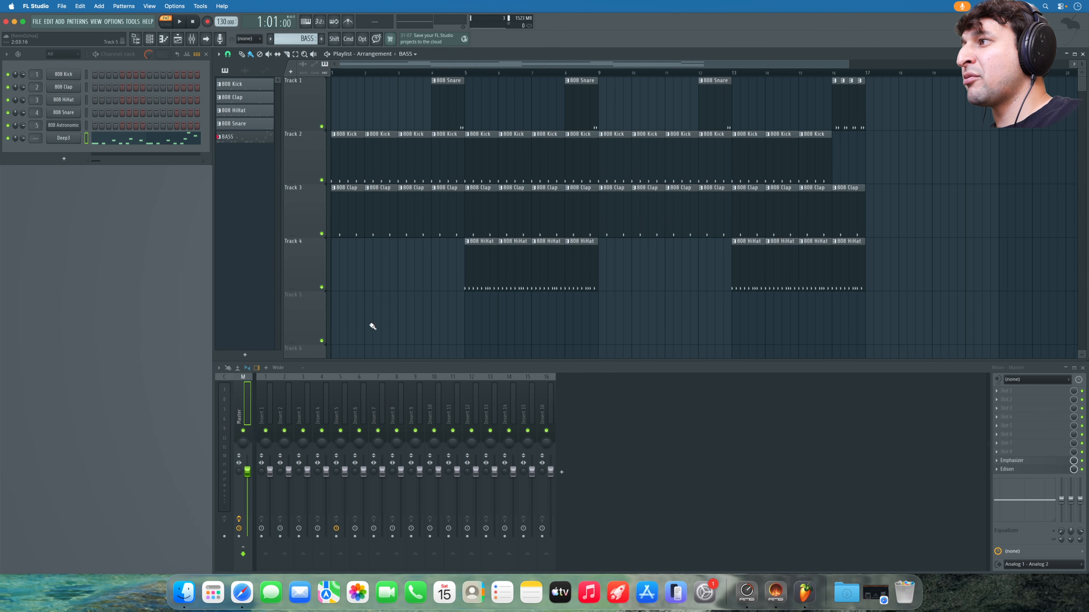
pyautogui.moveTo(333, 319)
pyautogui.mouseDown()
pyautogui.moveTo(838, 318)
pyautogui.moveTo(826, 320)
pyautogui.mouseUp()
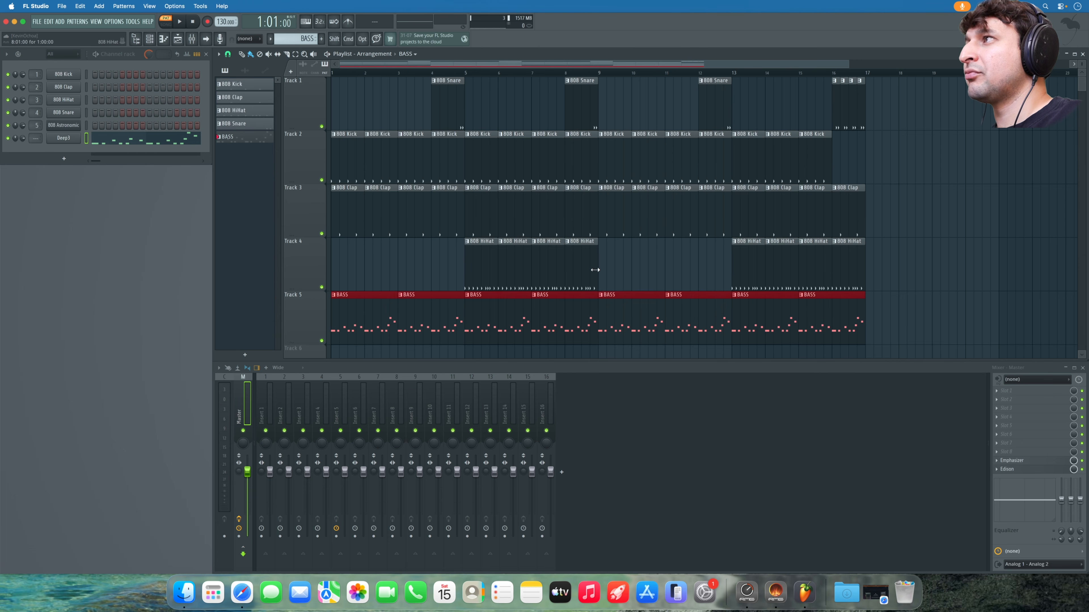
pyautogui.press('space')
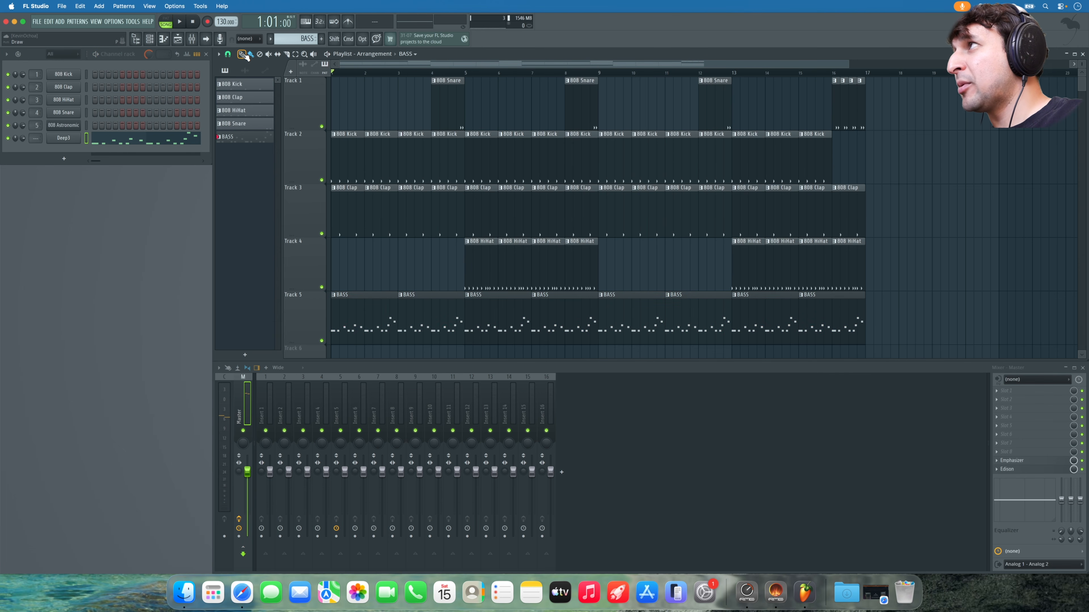
pyautogui.press('space')
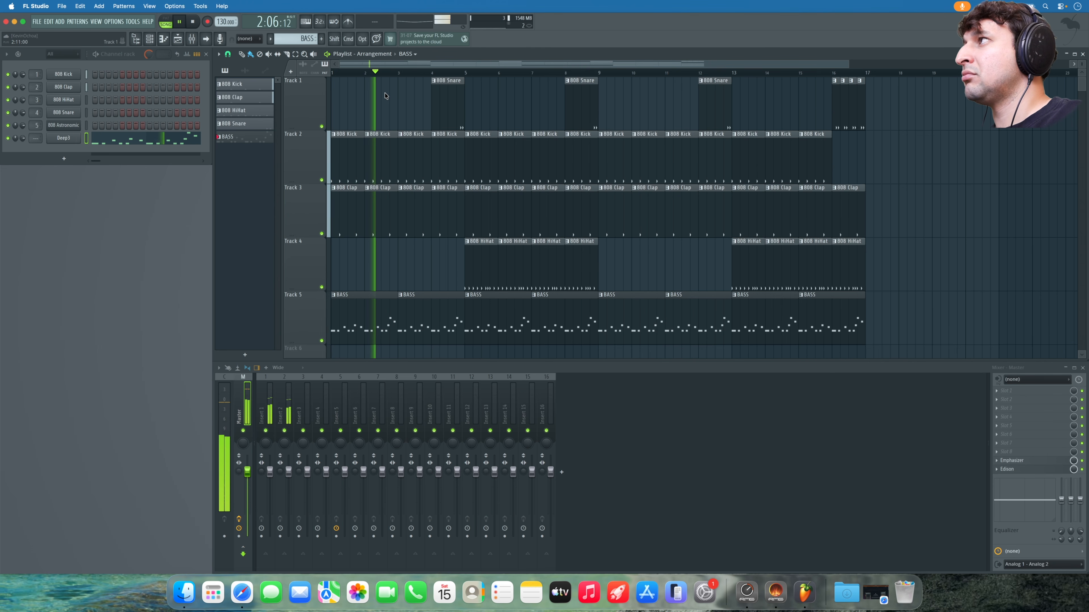
# - Adjust the main swing, trying 26% before settling on 93%
pyautogui.moveTo(148, 54); pyautogui.dragTo(146, 59)
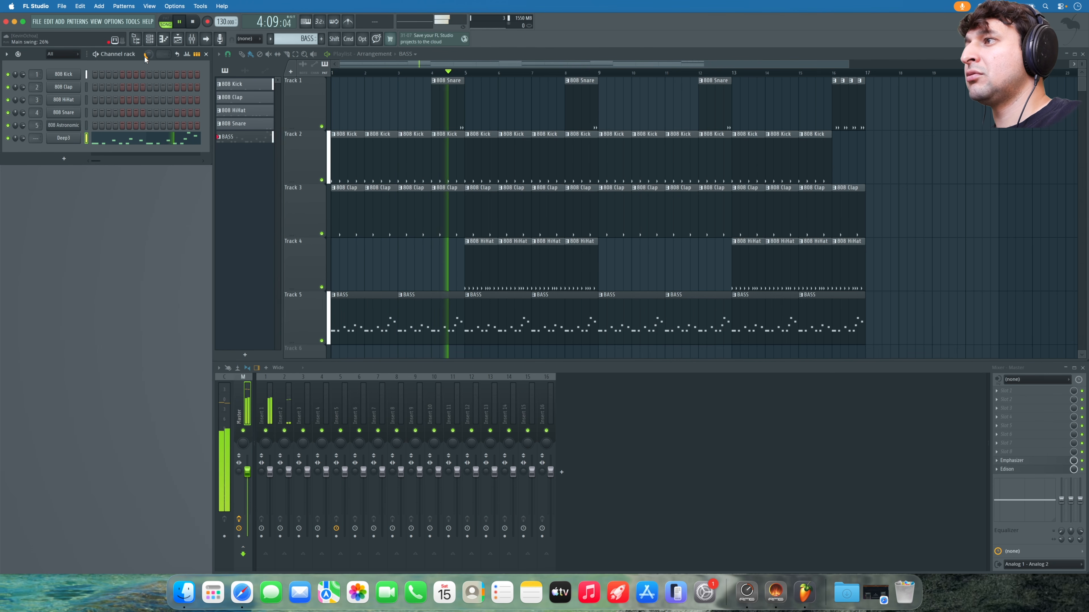
pyautogui.press('space')
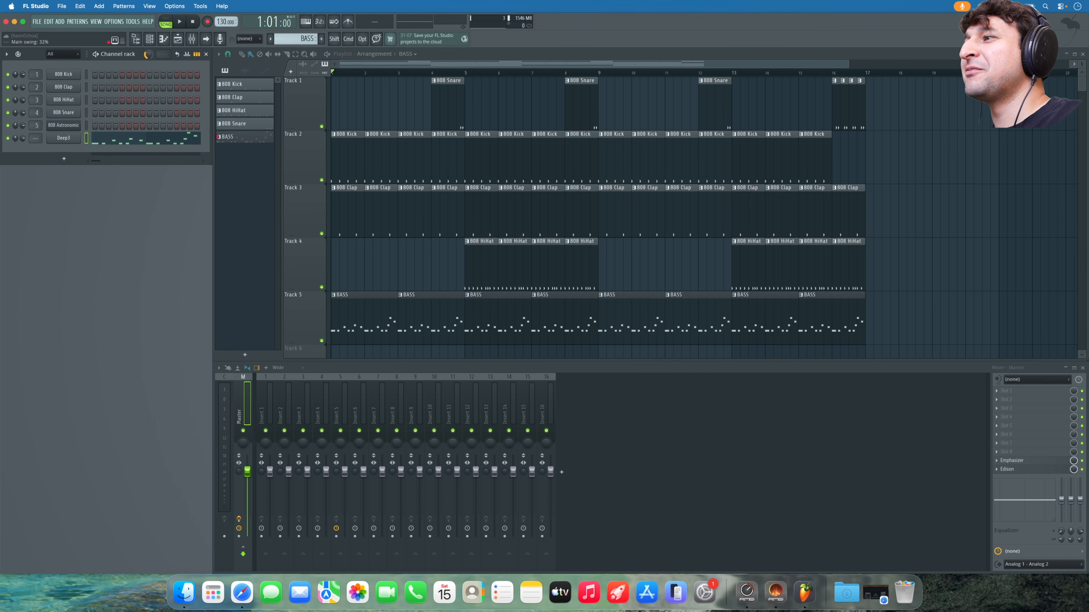
pyautogui.press('space')
pyautogui.moveTo(145, 58); pyautogui.dragTo(145, 26)
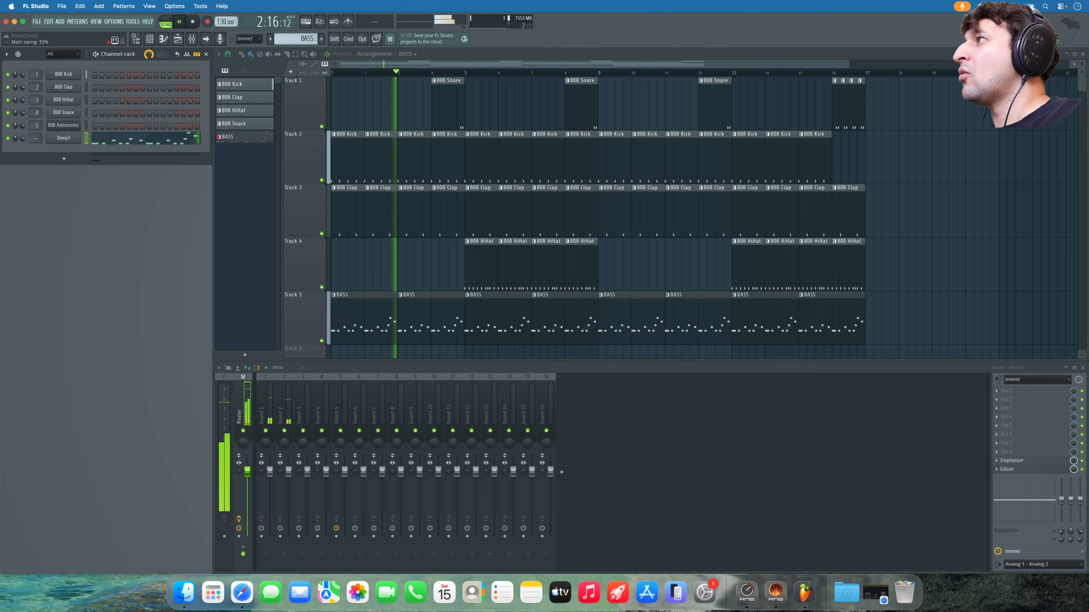
pyautogui.press('space')
pyautogui.click(80, 139)
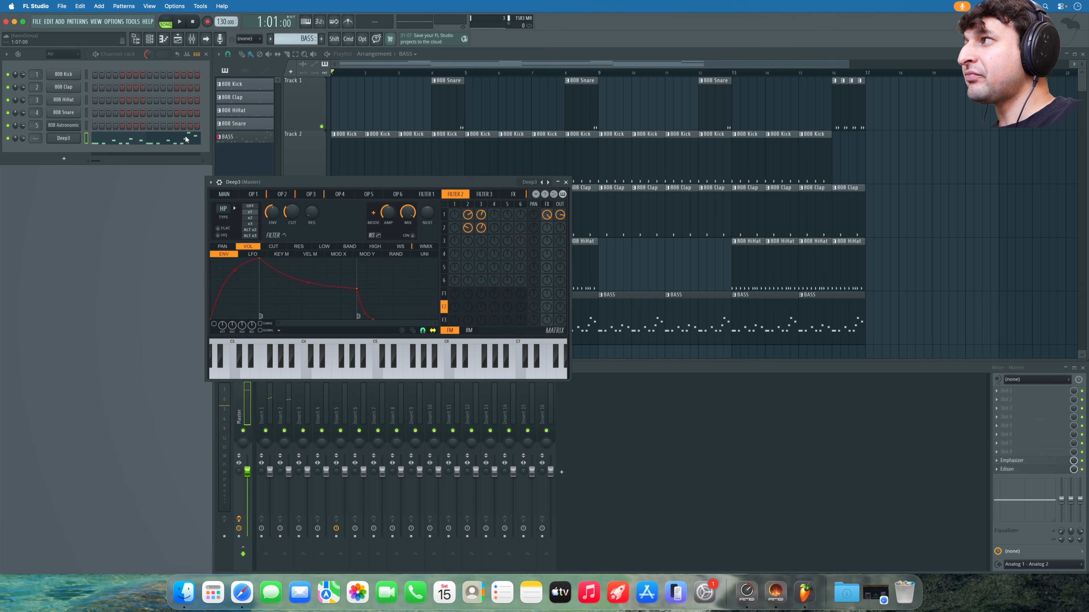
pyautogui.click(224, 187)
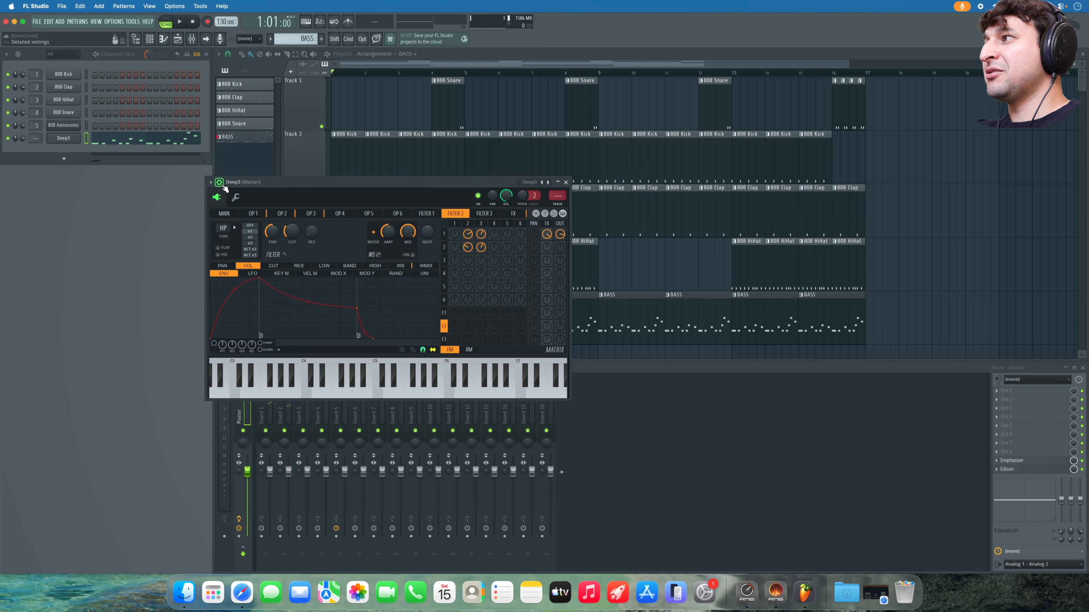
pyautogui.click(237, 197)
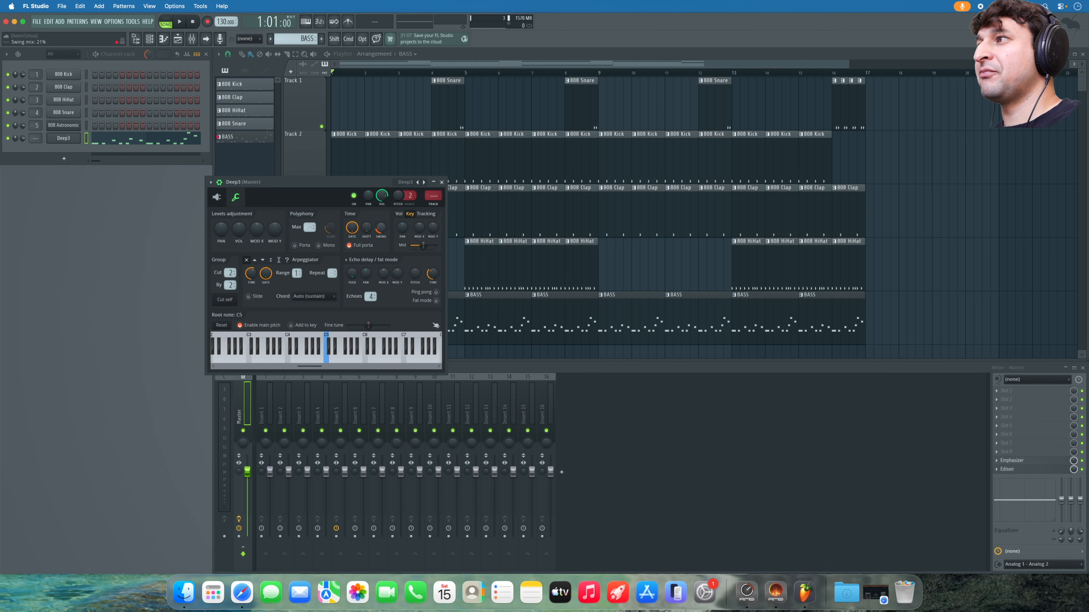
pyautogui.press('space')
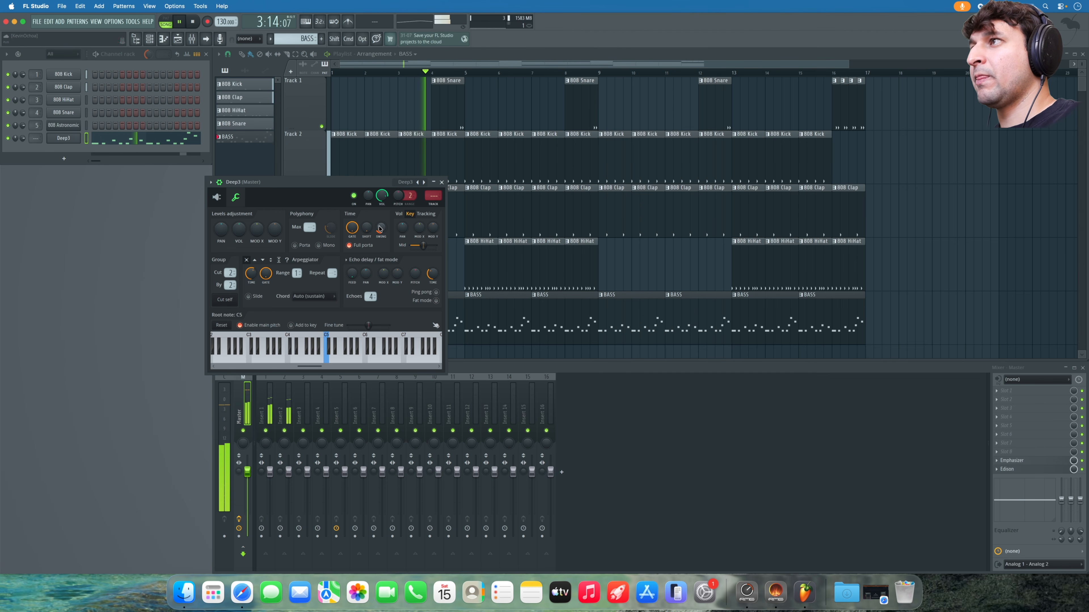
pyautogui.press('Escape')
pyautogui.scroll(-2, 424, 271)
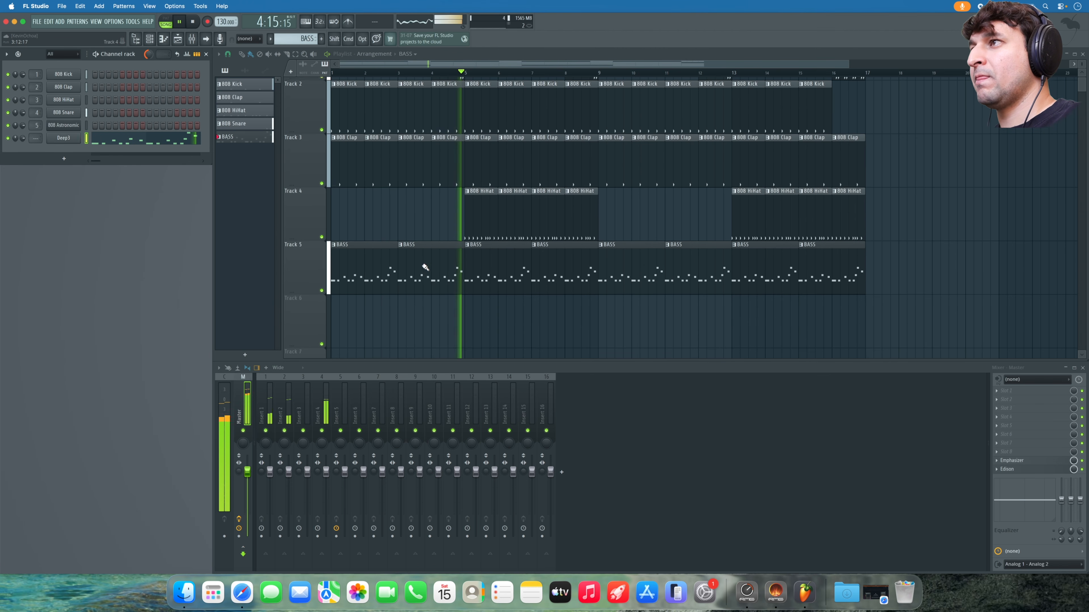
# - Load the Synth 2 preset into the bass channel's Sytrus in place of Deep3
pyautogui.click(64, 138)
pyautogui.click(233, 200)
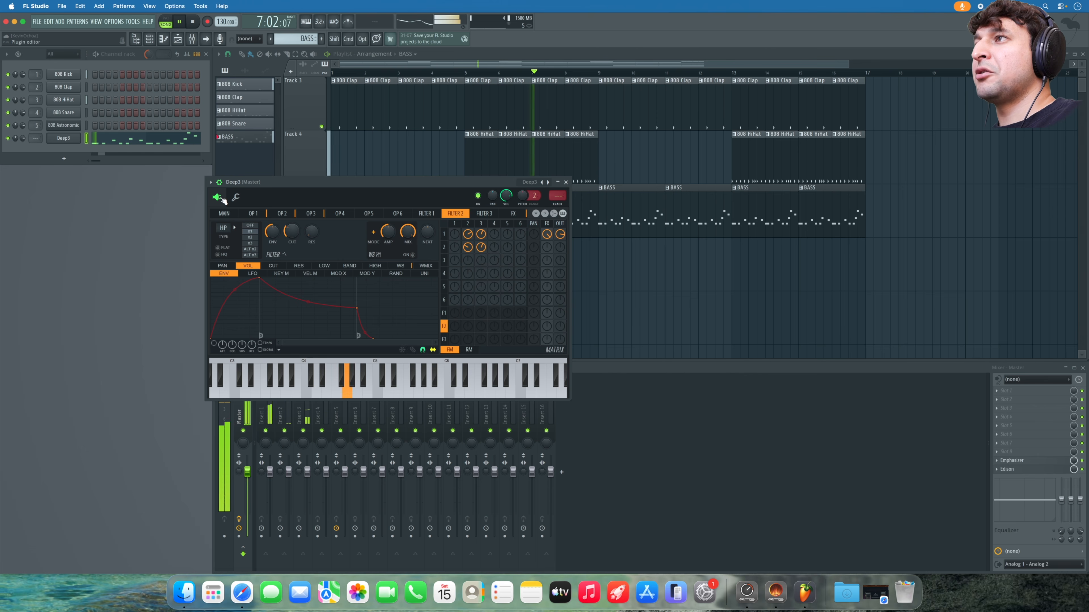
pyautogui.press('space')
pyautogui.click(530, 183)
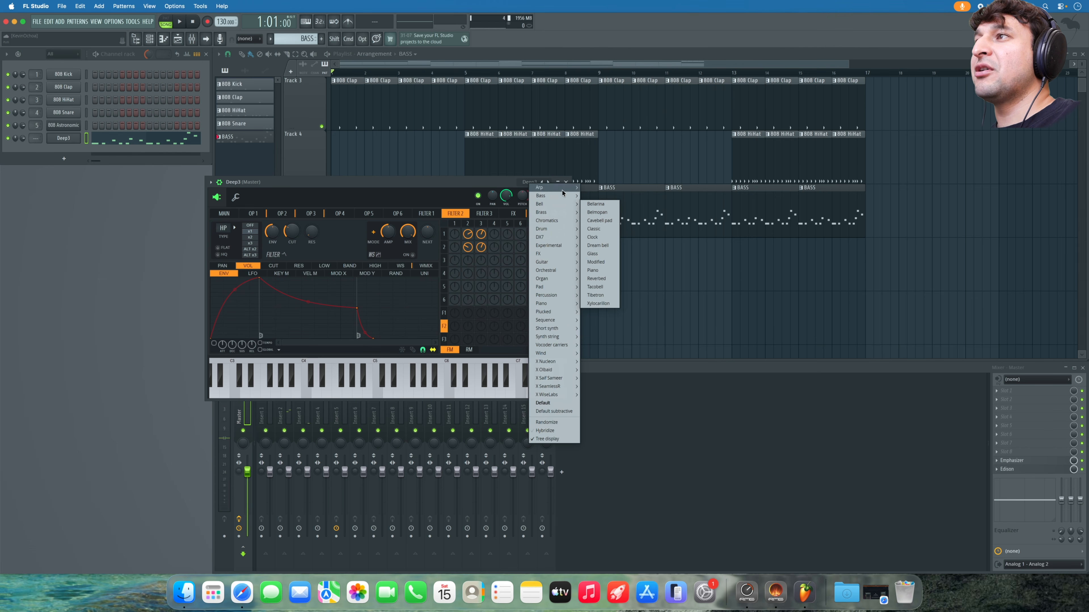
pyautogui.moveTo(565, 189)
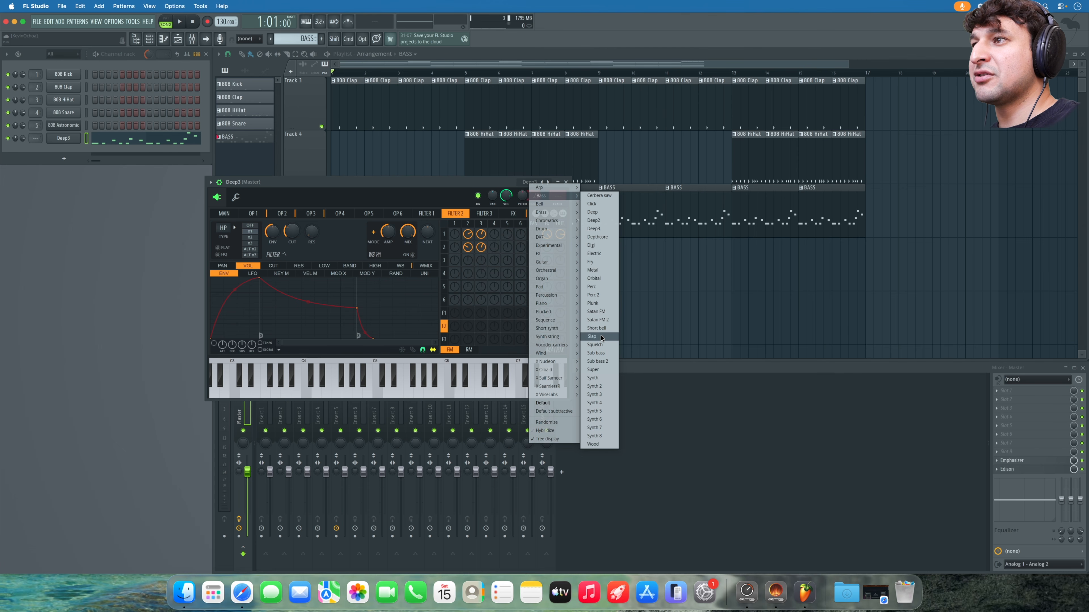
pyautogui.click(608, 385)
# - During playback, step through presets Synth 3 to 5 and stop on Synth 6
pyautogui.press('space')
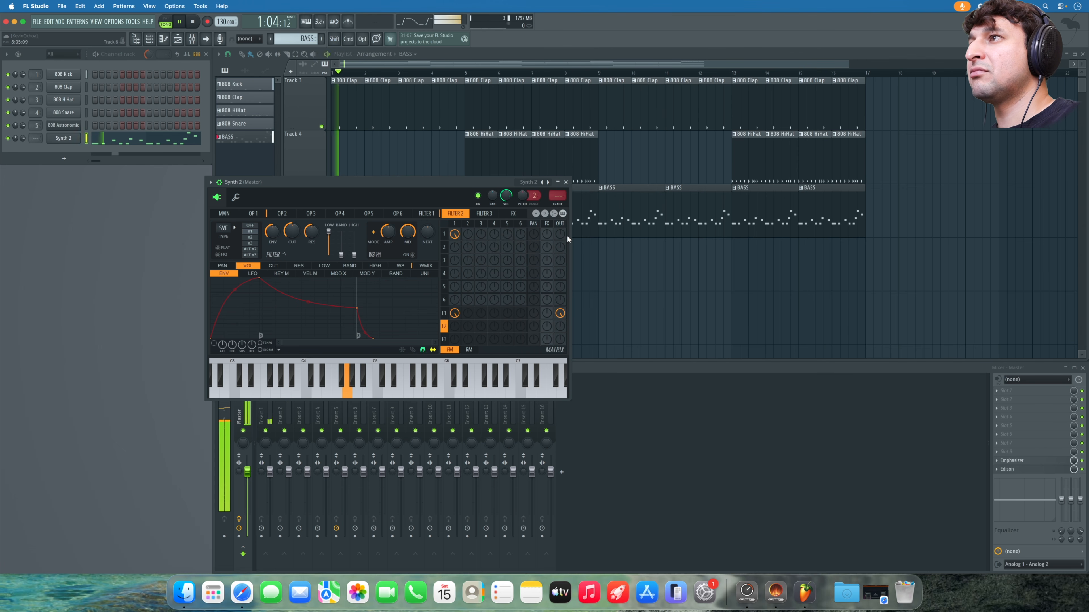
pyautogui.click(548, 183)
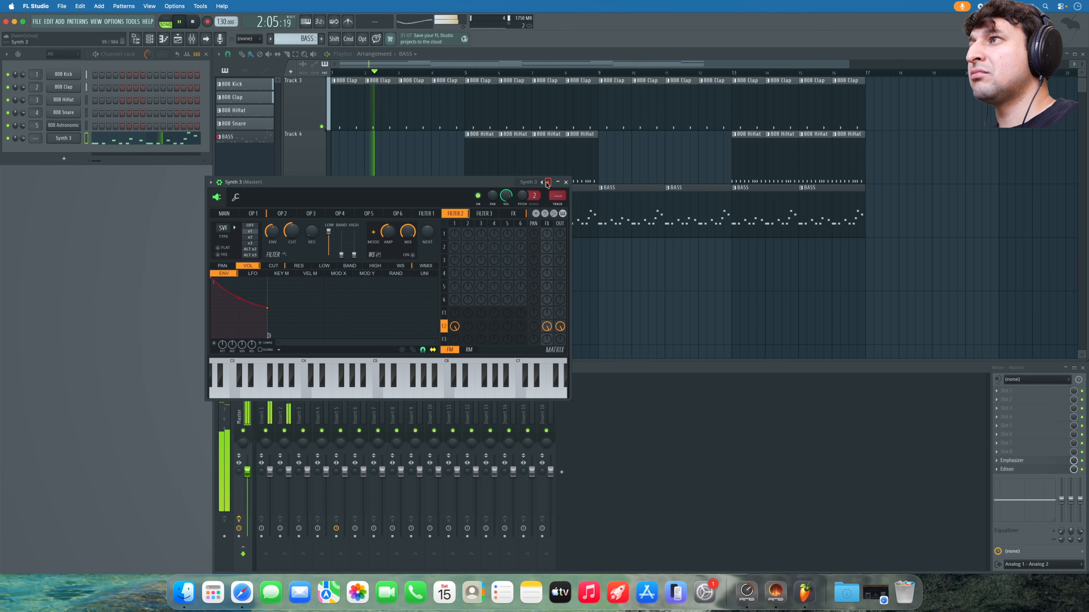
pyautogui.click(548, 182)
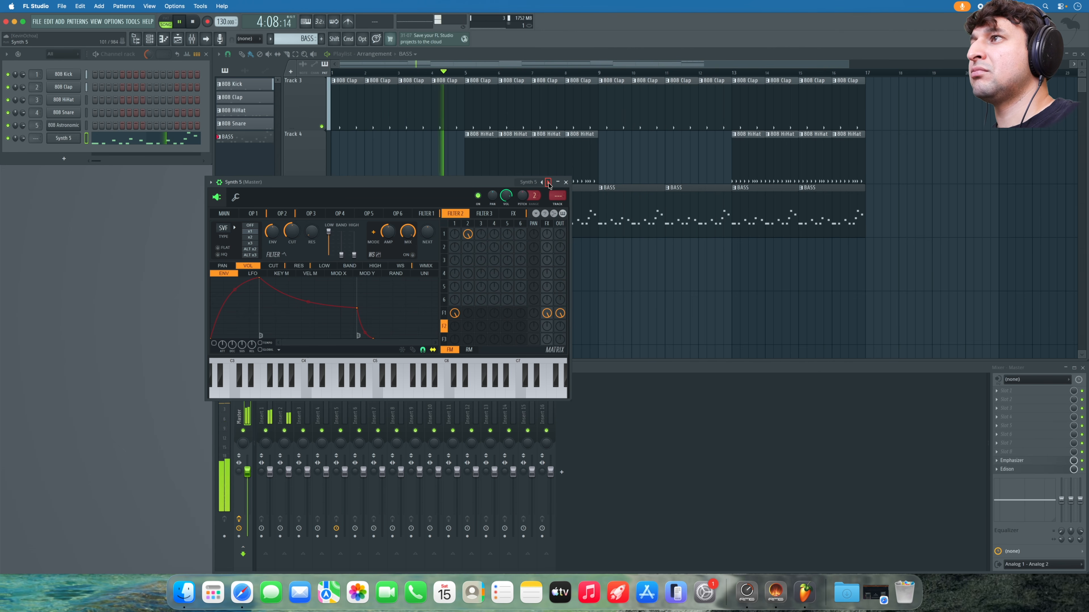
pyautogui.click(549, 183)
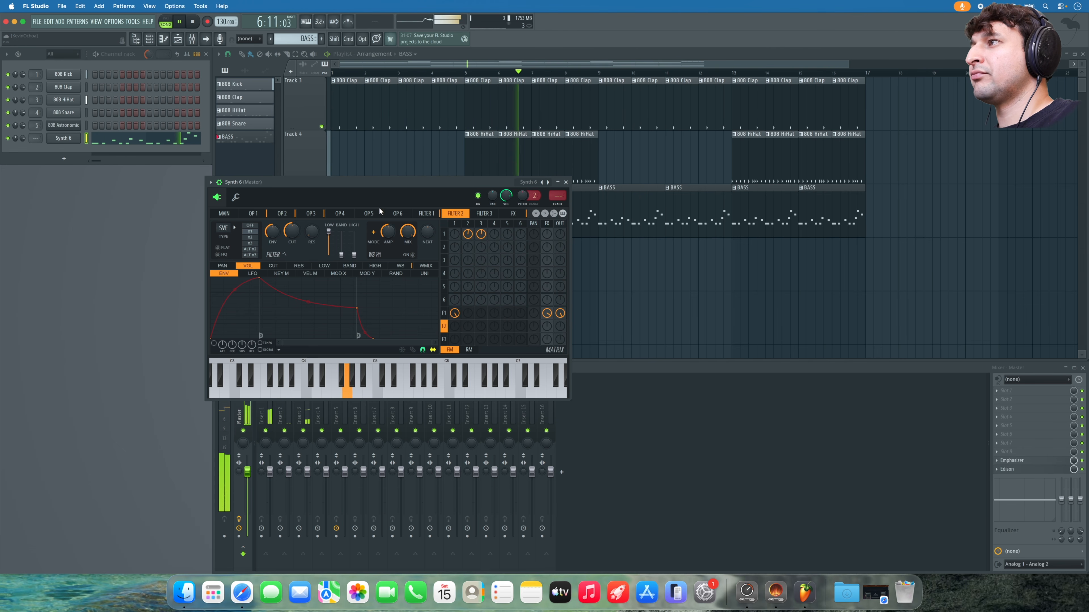
# - Lower filter 1 cutoff to 40% and make operator 4 a ramp wave feeding filter 1
pyautogui.click(426, 213)
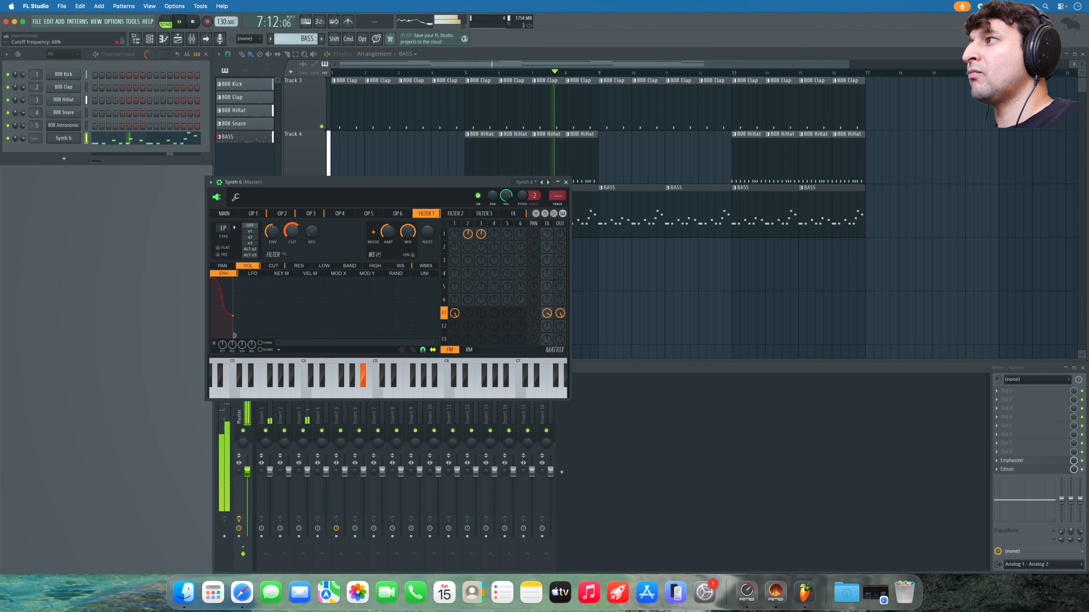
pyautogui.moveTo(292, 232); pyautogui.dragTo(292, 248)
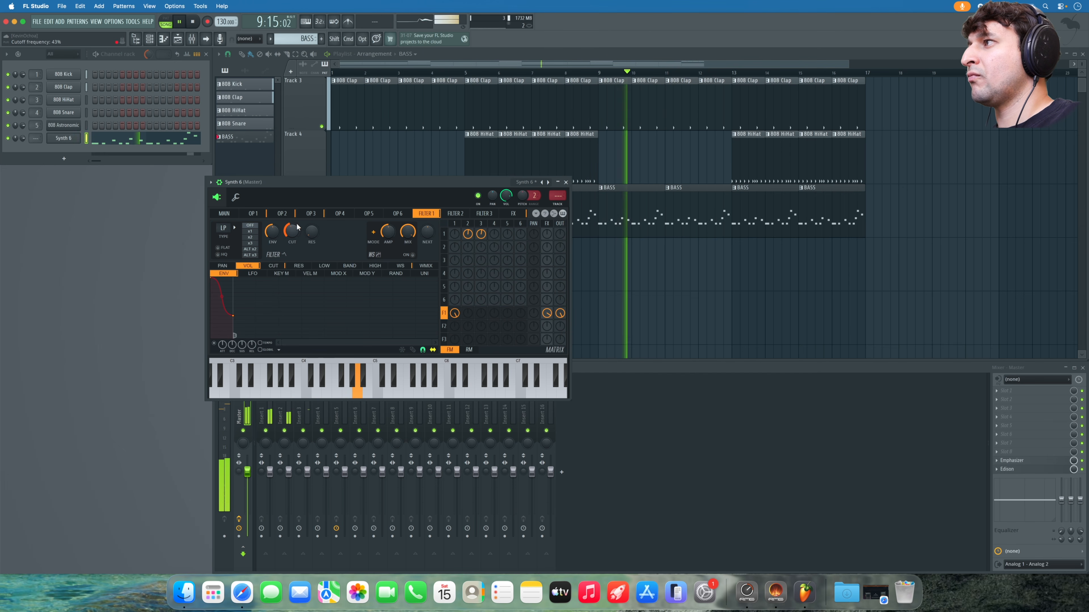
pyautogui.click(334, 214)
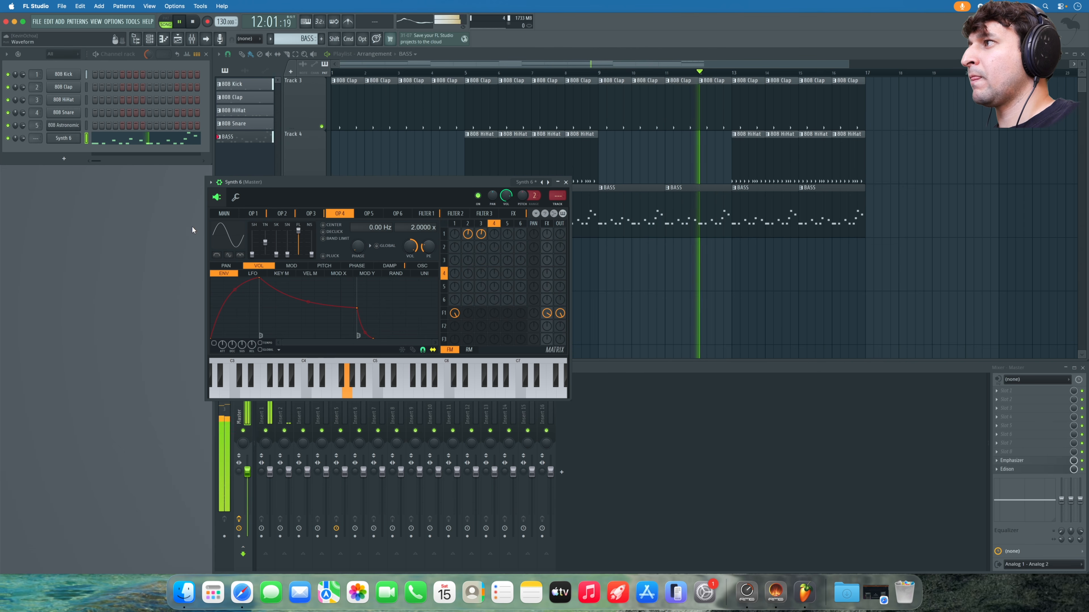
pyautogui.click(220, 232)
pyautogui.click(240, 248)
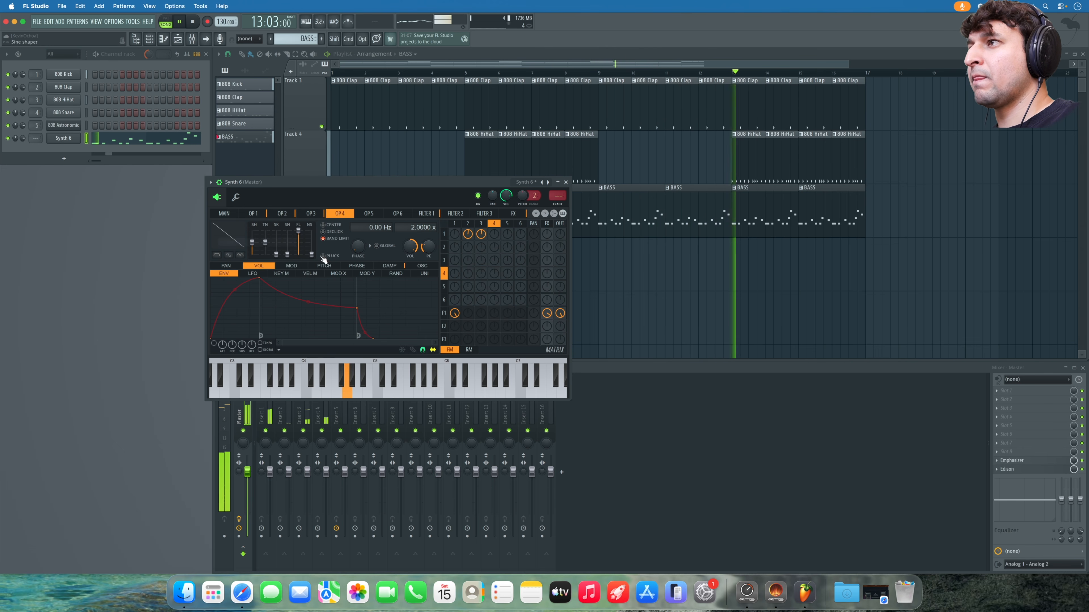
pyautogui.moveTo(494, 314); pyautogui.dragTo(493, 292)
# - Play the song to hear the new Synth 6 sound, then close the Sytrus window
pyautogui.press('space')
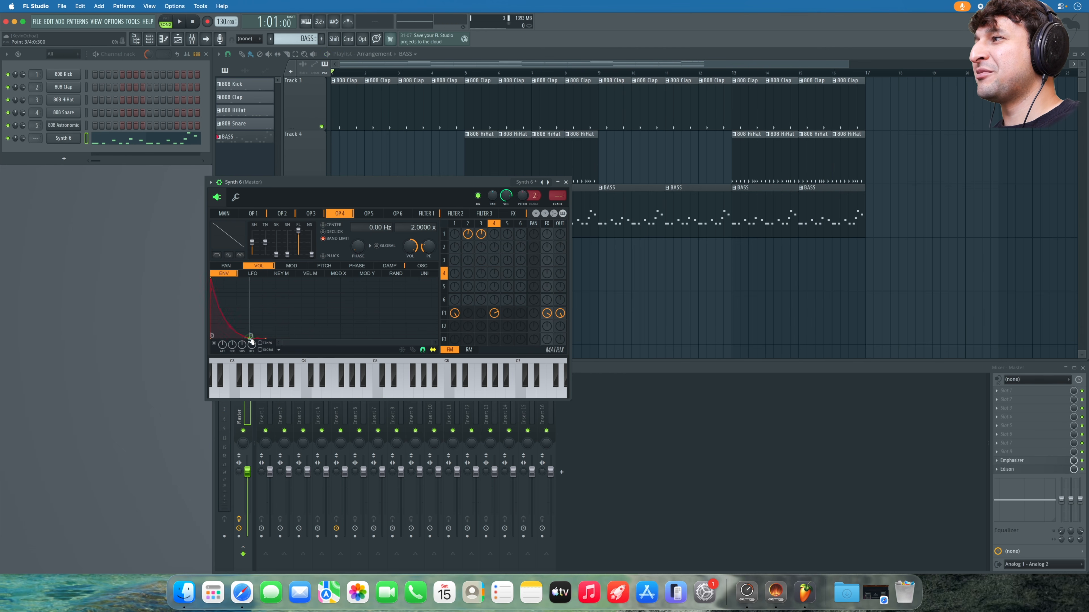
pyautogui.press('space')
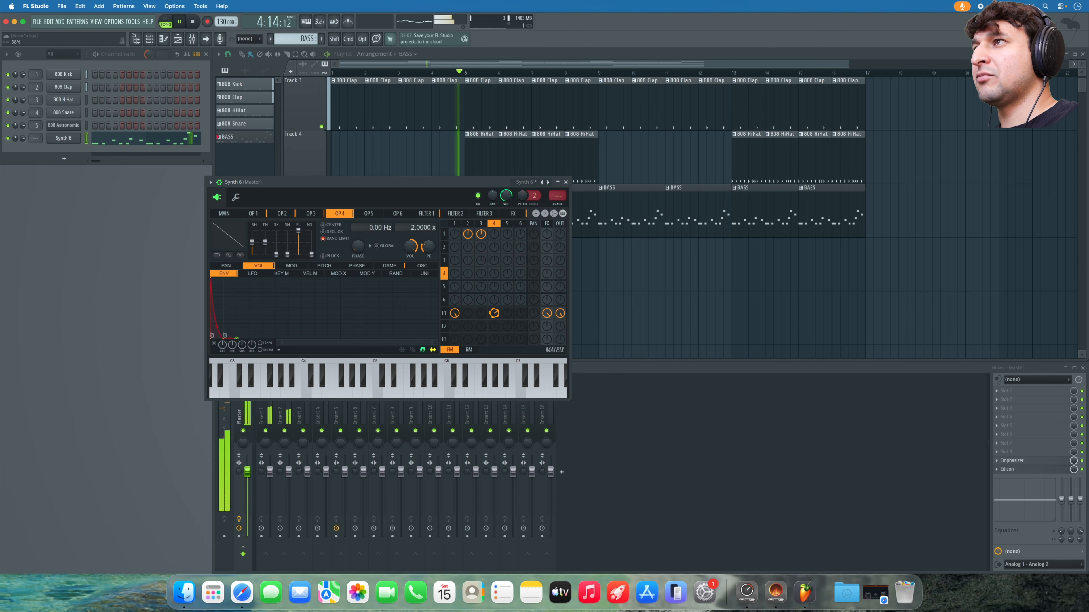
pyautogui.click(565, 182)
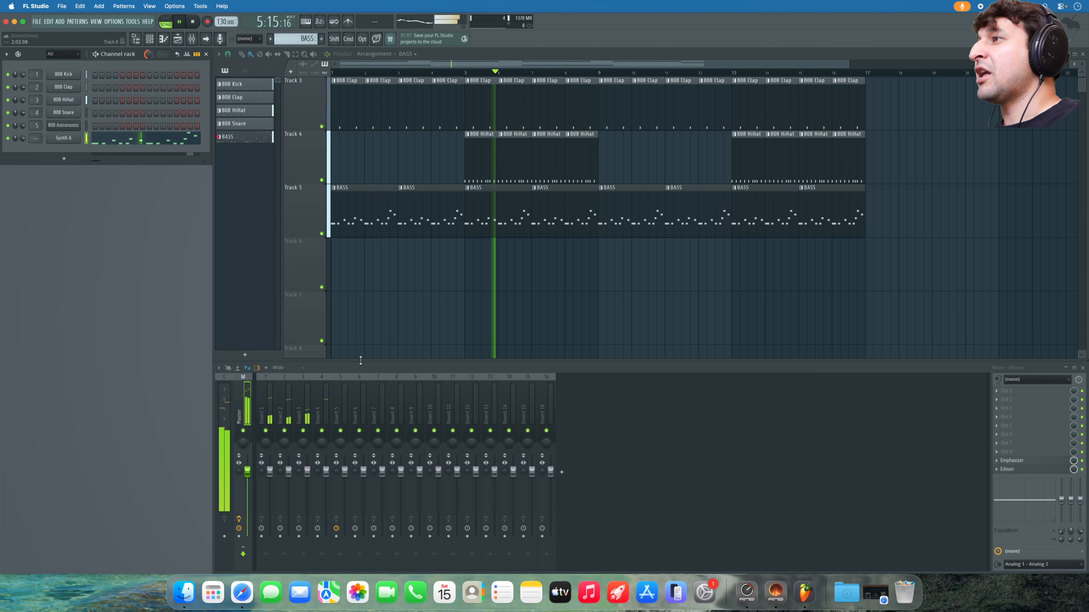
# - Play the bass routed to Insert 6 and raise that fader from 69% to 74%
pyautogui.press('space')
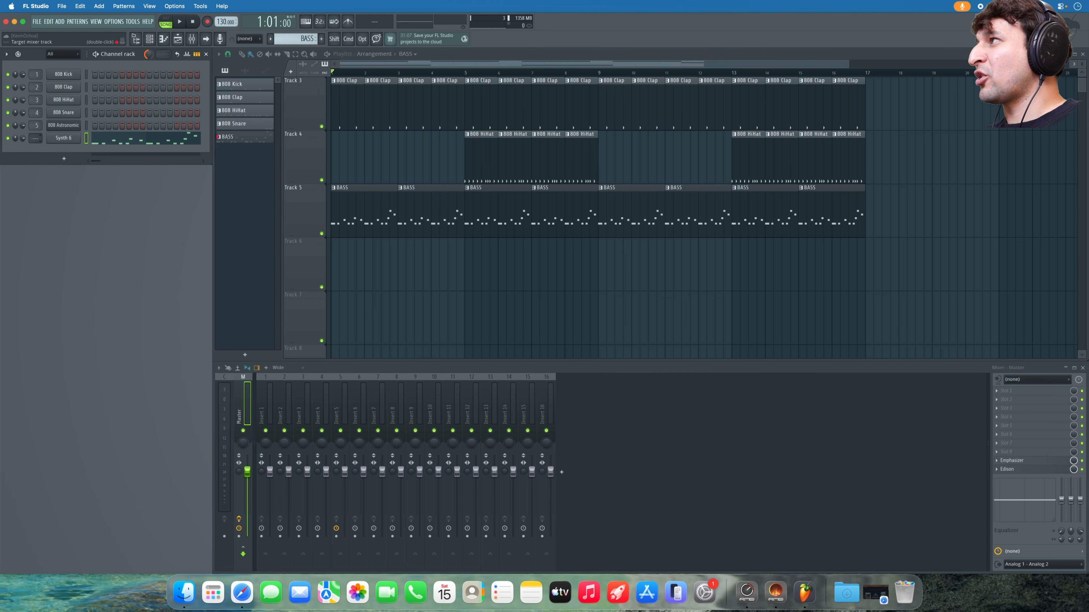
pyautogui.scroll(3, 36, 138)
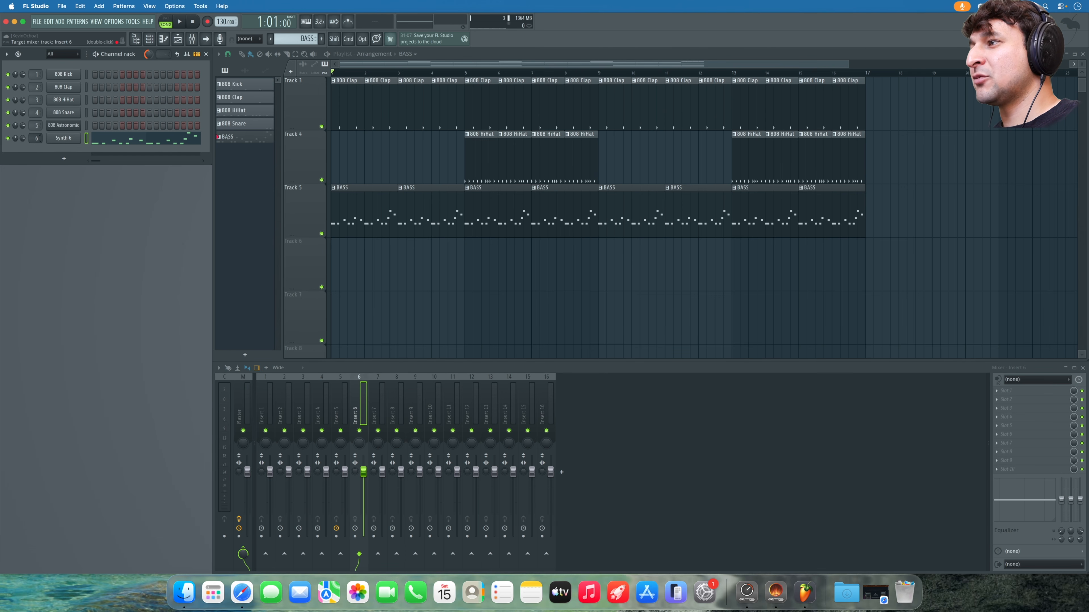
pyautogui.press('space')
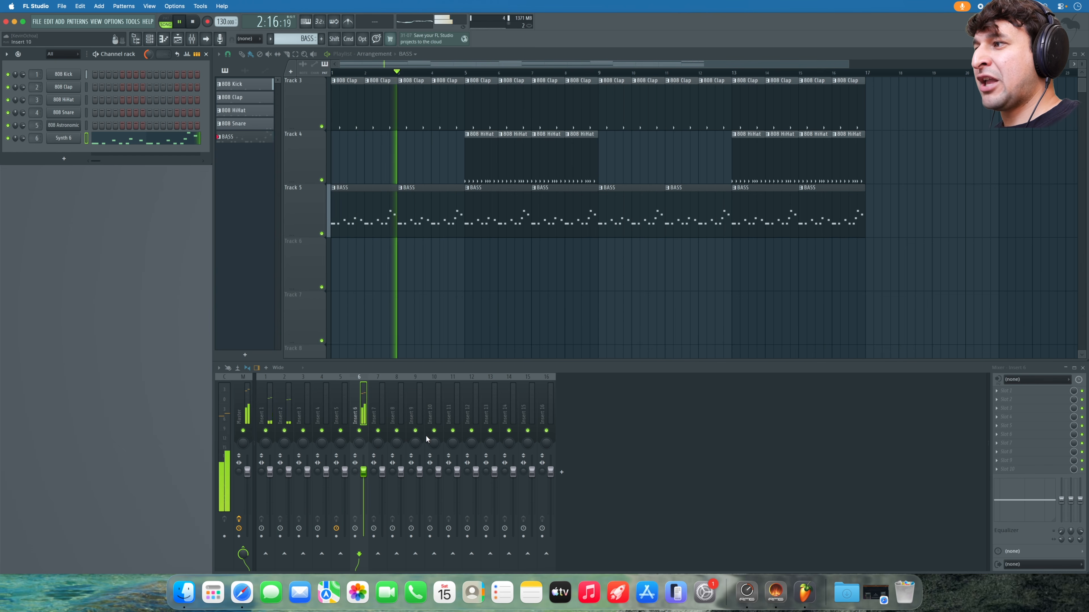
pyautogui.press('space')
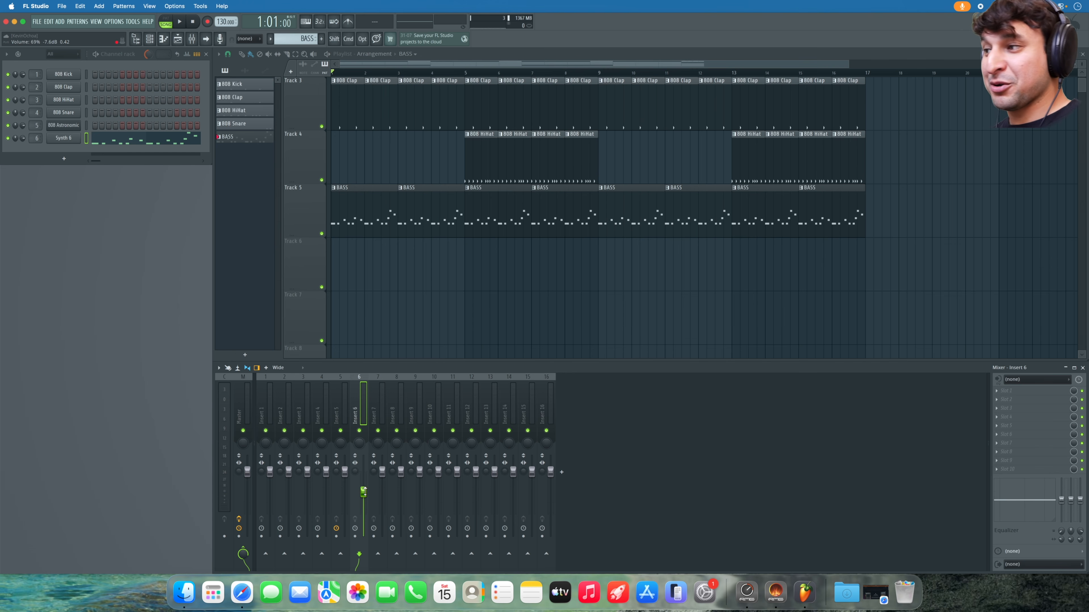
pyautogui.press('space')
pyautogui.moveTo(364, 491); pyautogui.dragTo(364, 482)
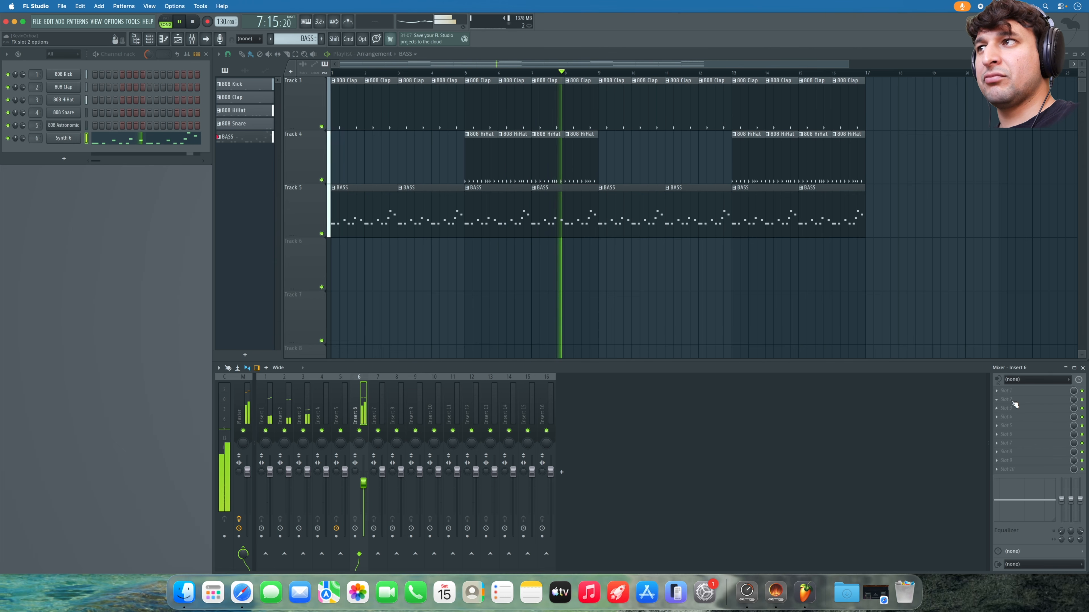
pyautogui.press('space')
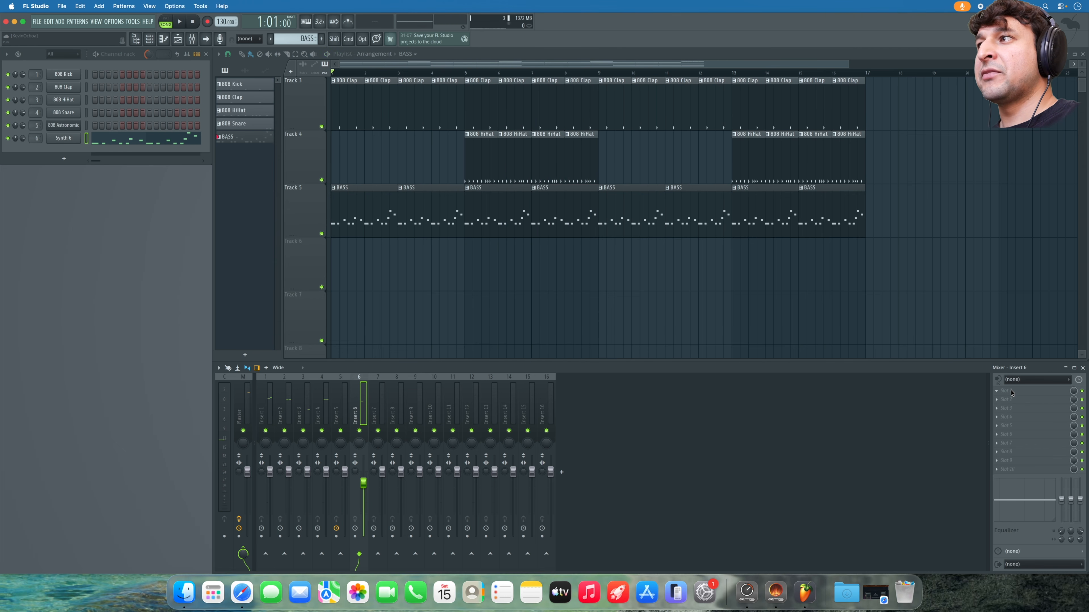
# - Load Gross Beat on Insert 6 via a 'gr' search, apply 1/4 Gate Out, and solo the insert
pyautogui.click(1011, 393)
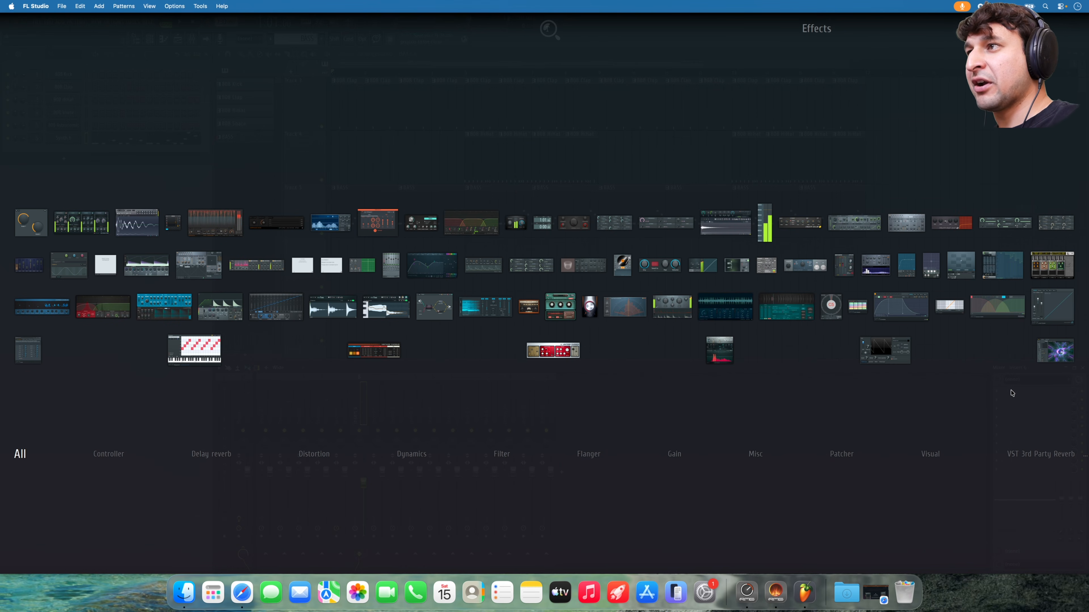
pyautogui.write('gr')
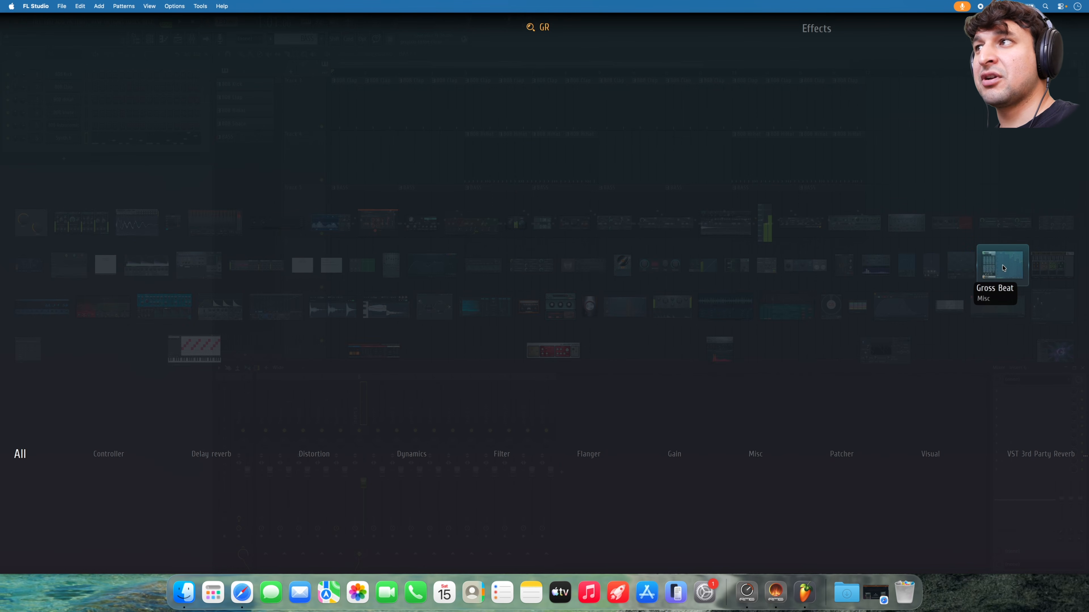
pyautogui.click(1003, 268)
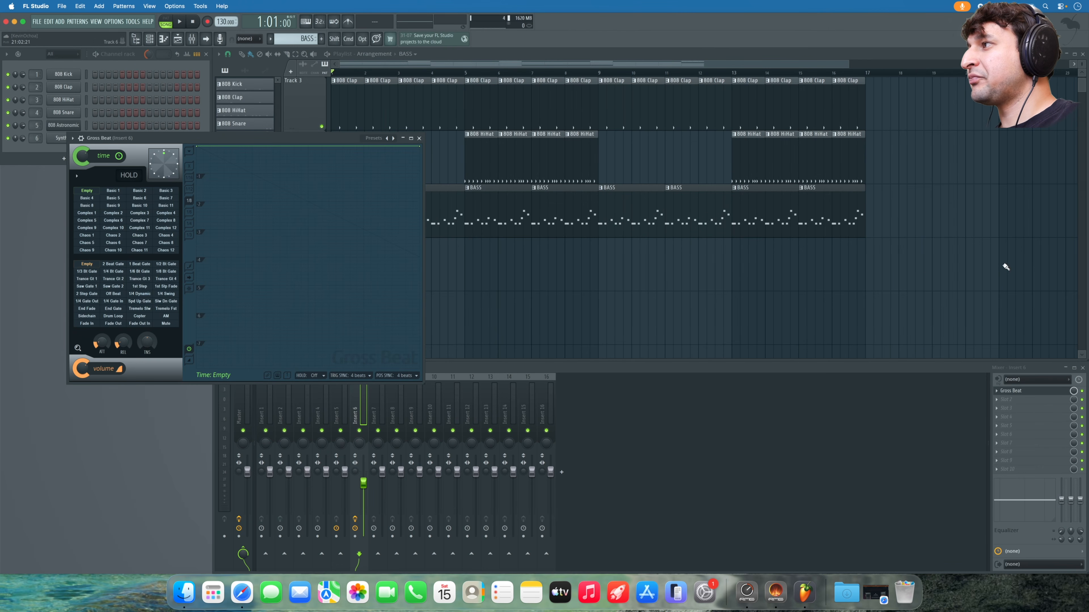
pyautogui.click(88, 301)
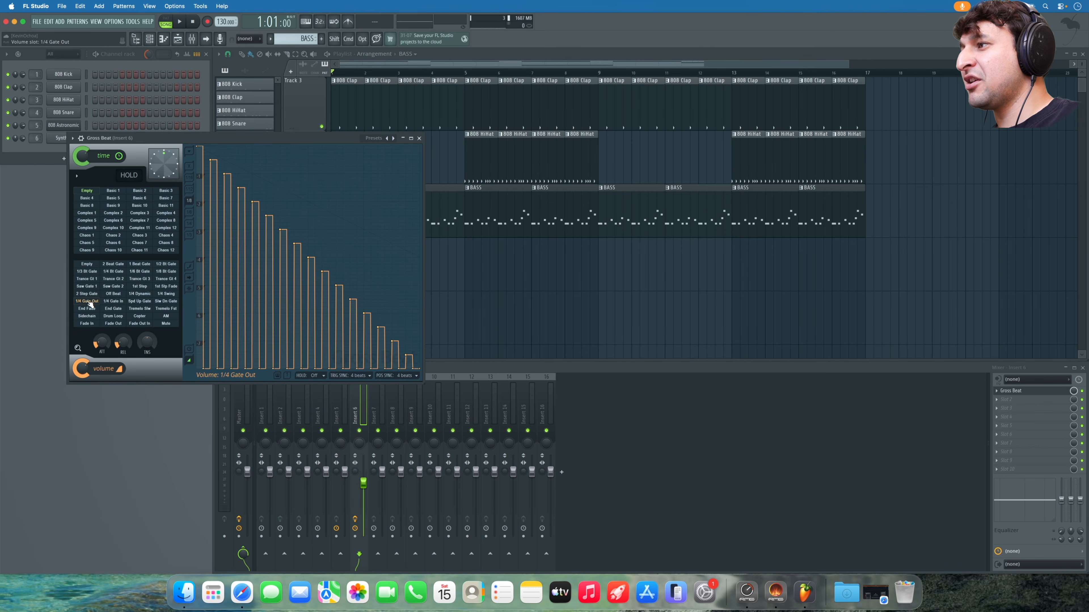
pyautogui.click(365, 430)
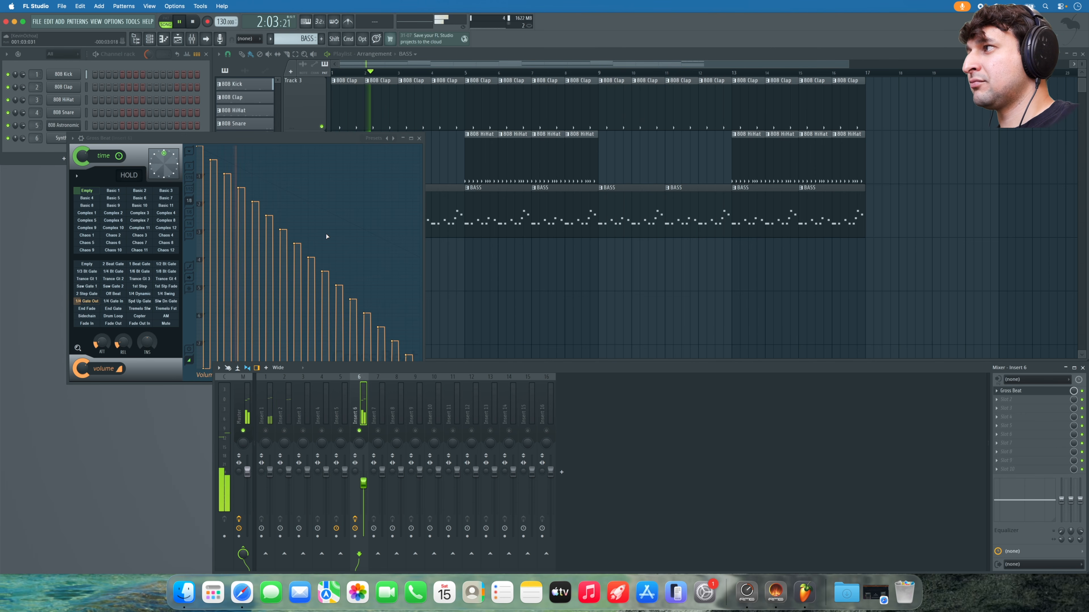
# - Audition 1/4 Dynamic, 1/6 Bt Gate, Trance Gt 1 and Tremelo Slw, then load the Patterns preset
pyautogui.click(138, 294)
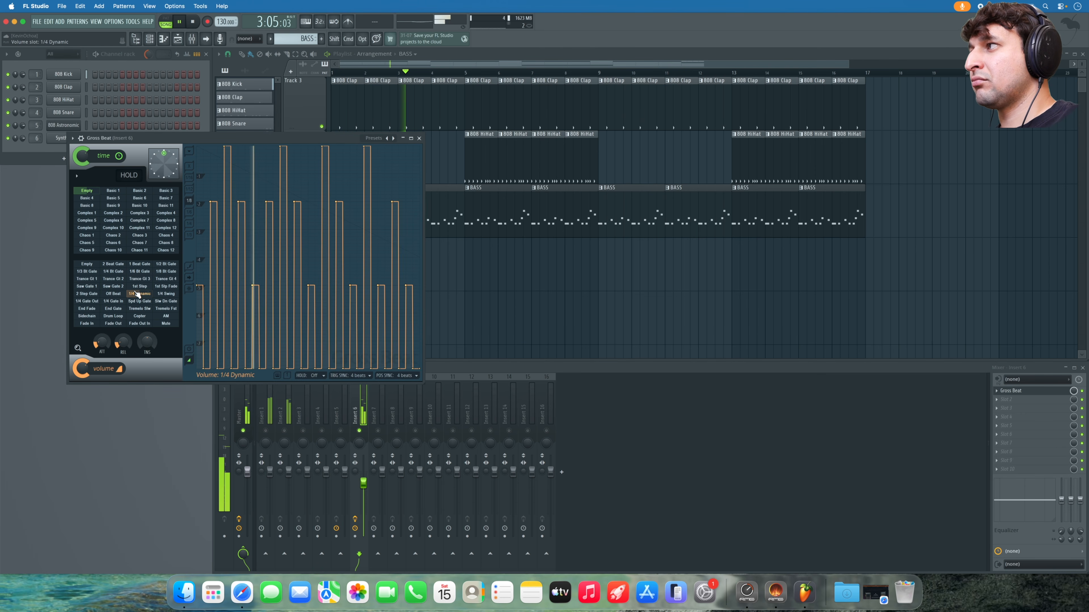
pyautogui.click(140, 271)
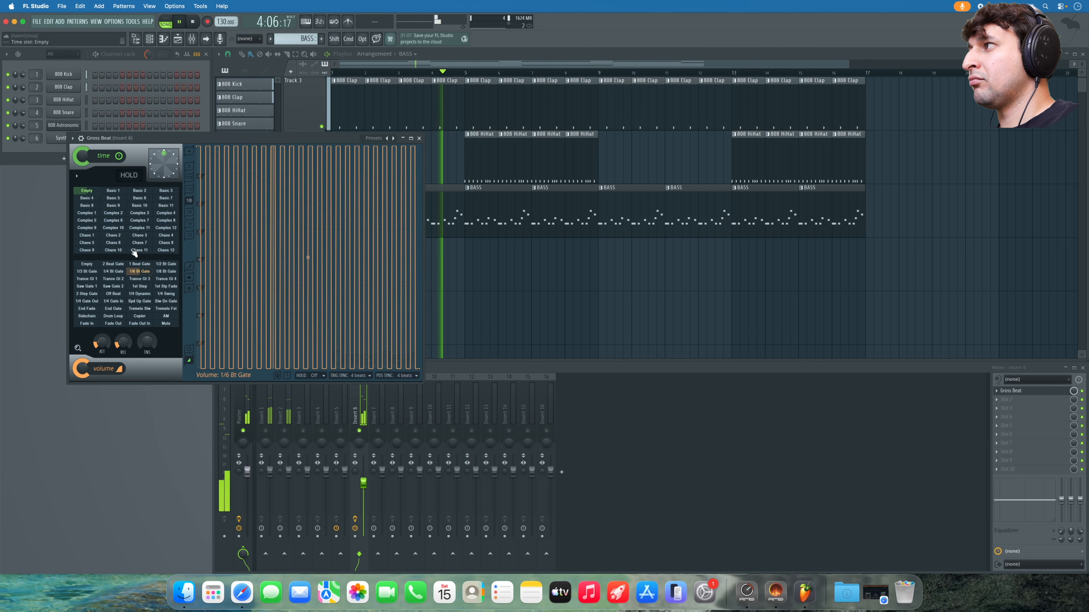
pyautogui.click(89, 279)
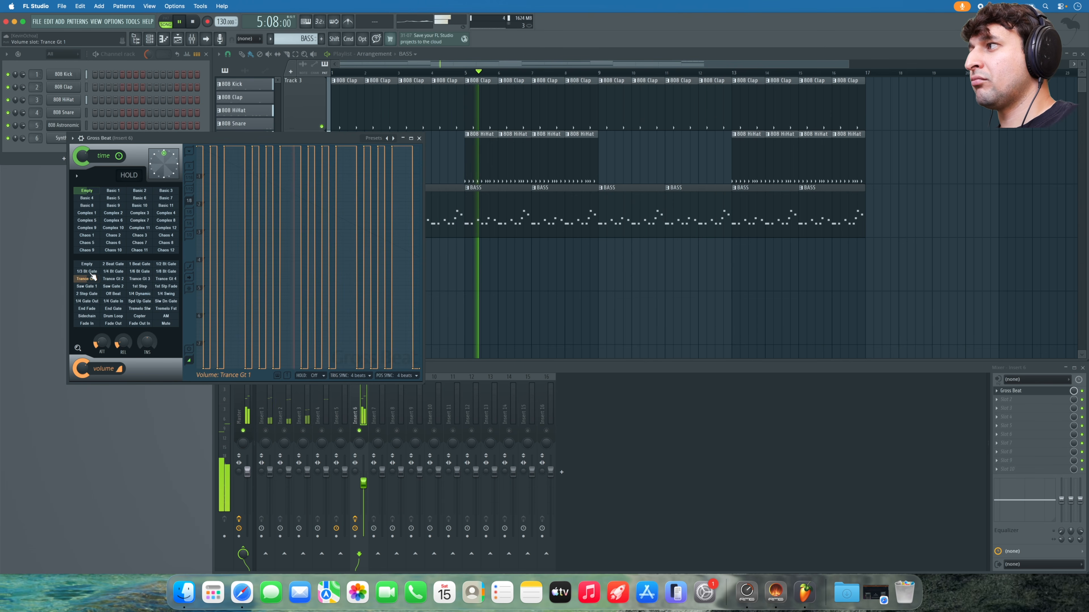
pyautogui.click(139, 308)
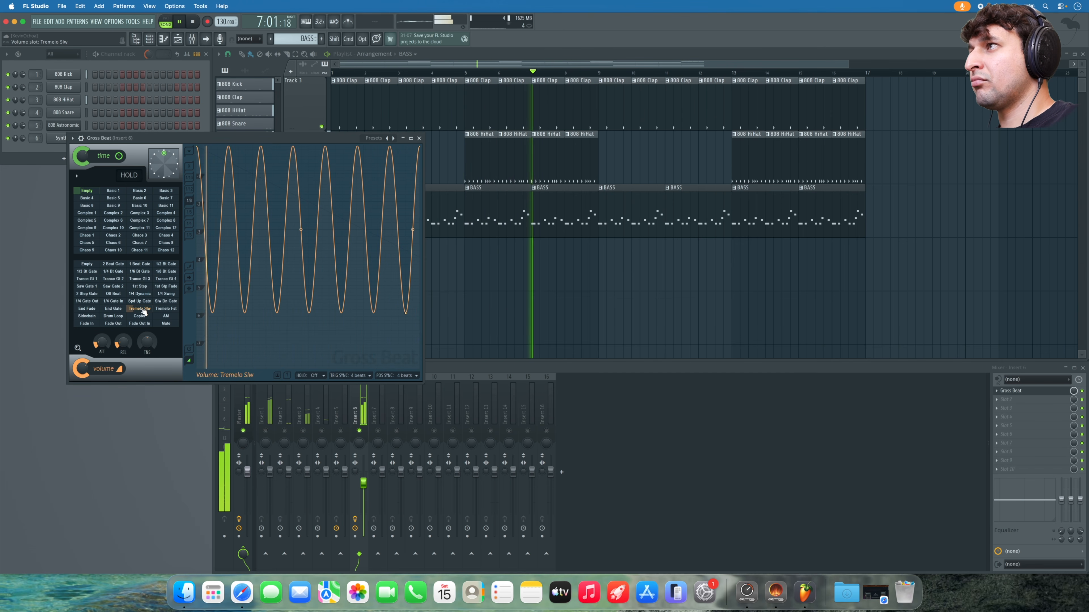
pyautogui.click(385, 142)
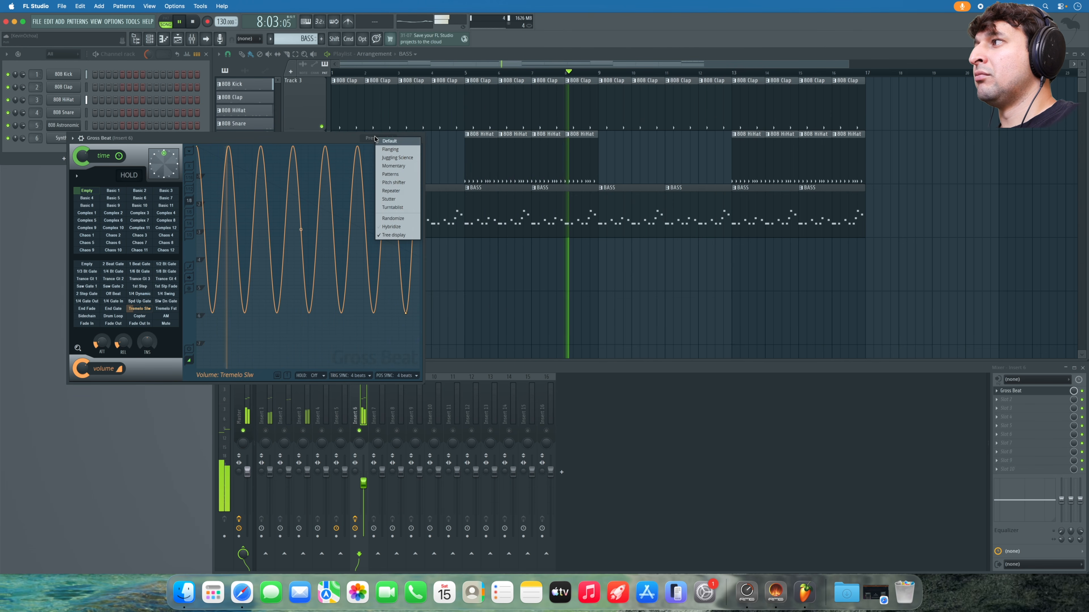
pyautogui.click(391, 174)
pyautogui.click(395, 138)
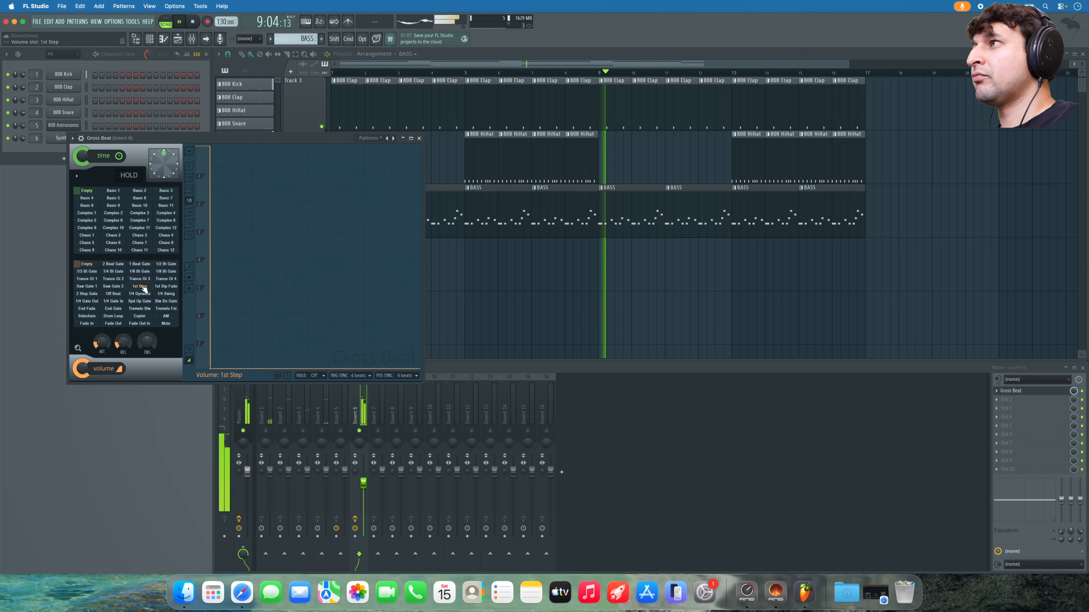
# - Load Gross Beat's Repeater preset, empty the volume slot and audition the 3 step b time pattern
pyautogui.click(395, 138)
pyautogui.click(113, 301)
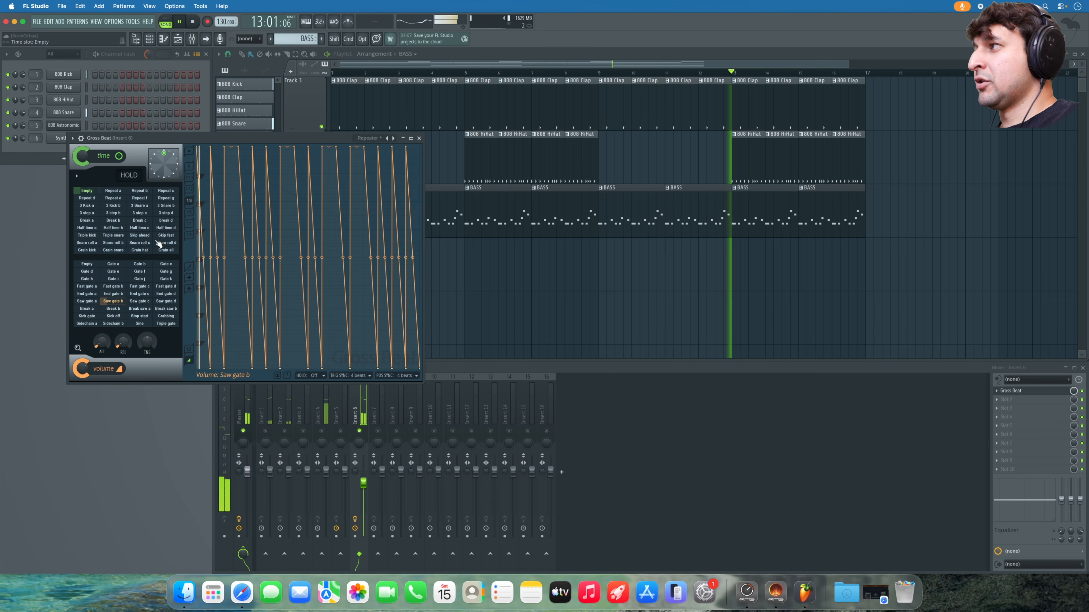
pyautogui.press('space')
pyautogui.click(88, 263)
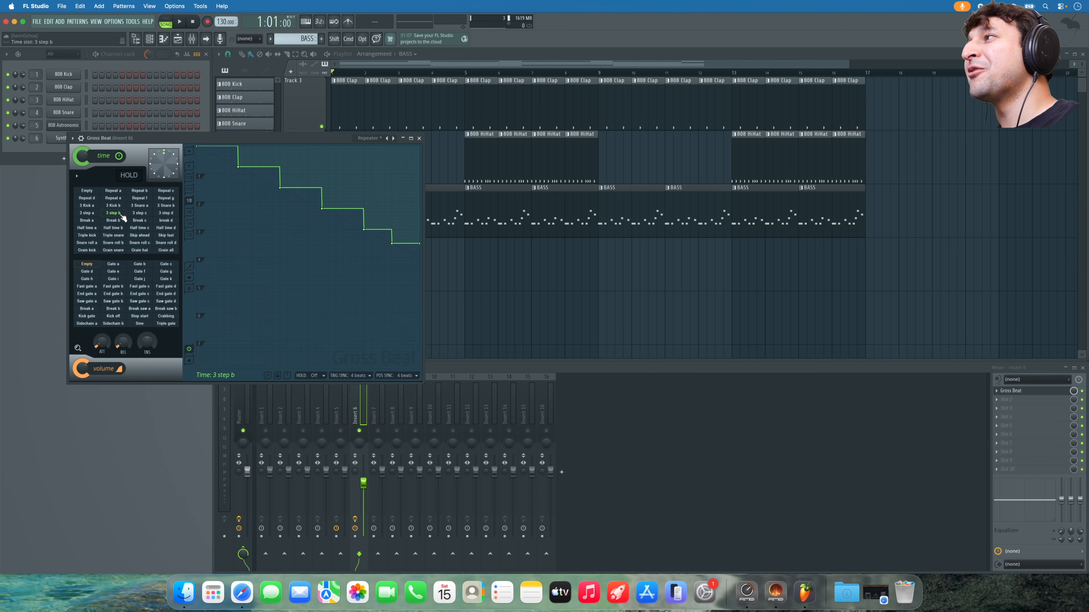
pyautogui.press('space')
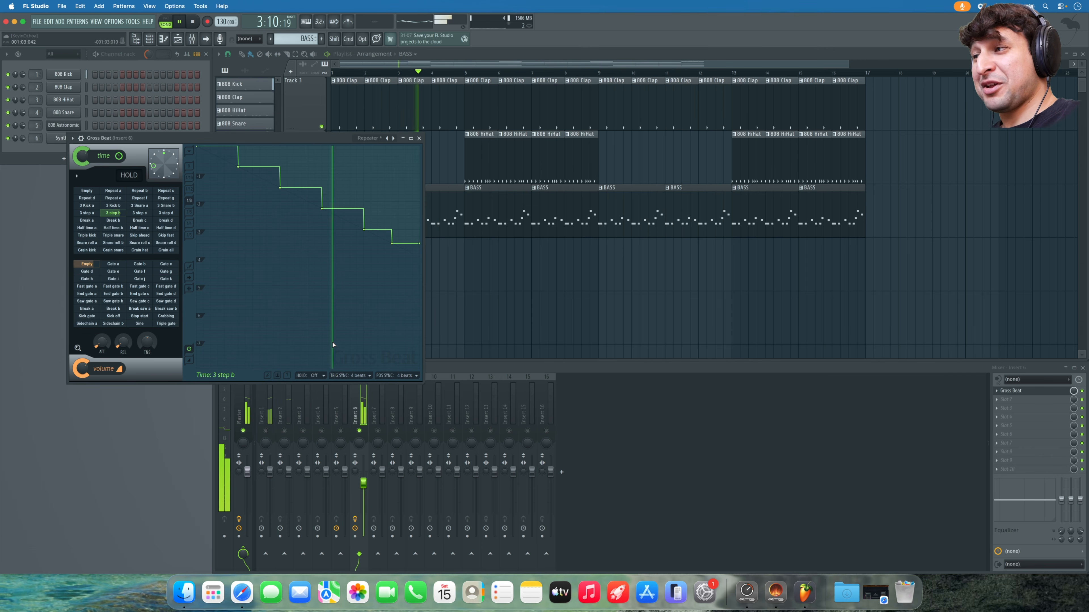
pyautogui.press('space')
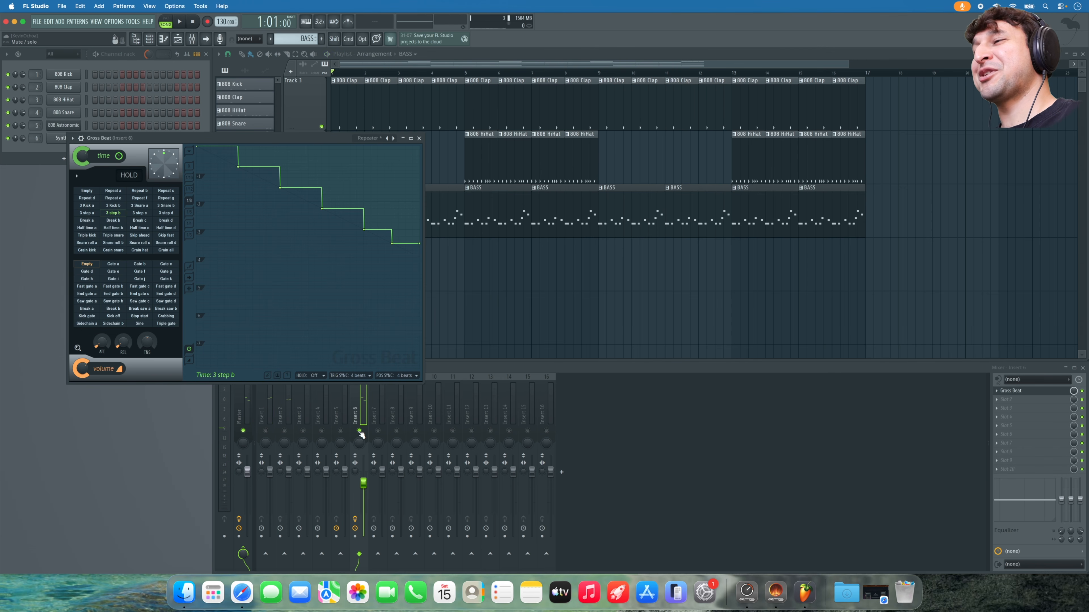
# - Unsolo Insert 6 and lower its fader to 77% while the full mix plays
pyautogui.keyDown('super'); pyautogui.click(359, 431); pyautogui.keyUp('super')
pyautogui.press('space')
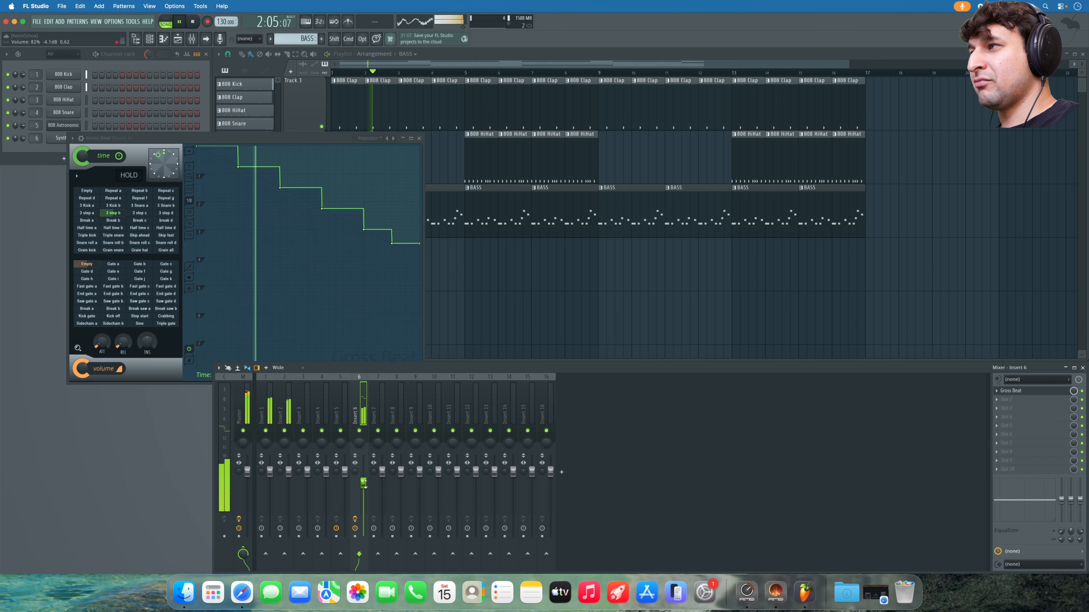
pyautogui.moveTo(364, 482); pyautogui.dragTo(364, 486)
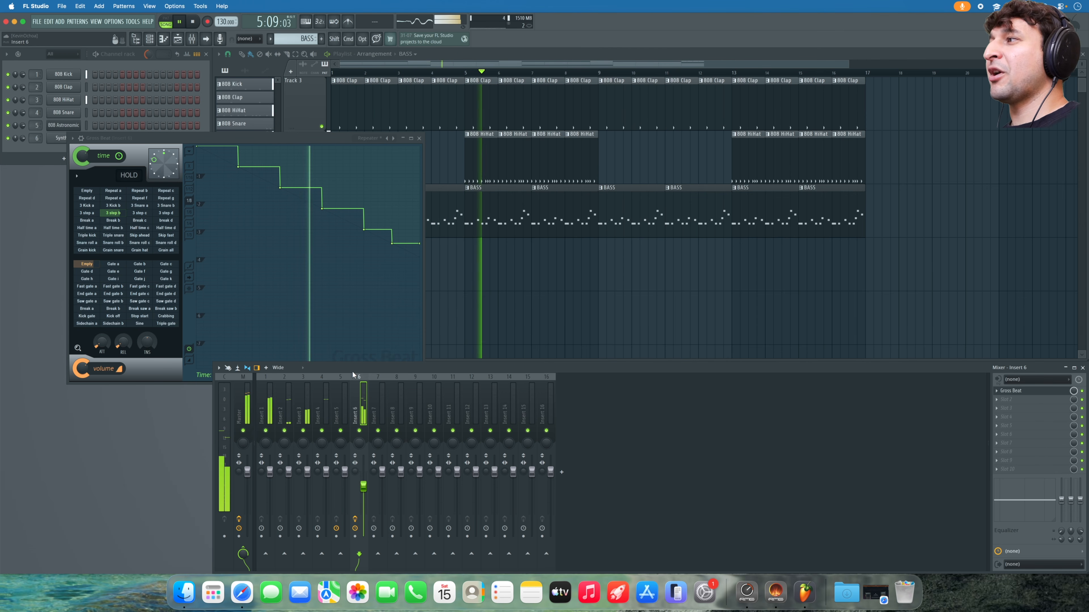
pyautogui.press('space')
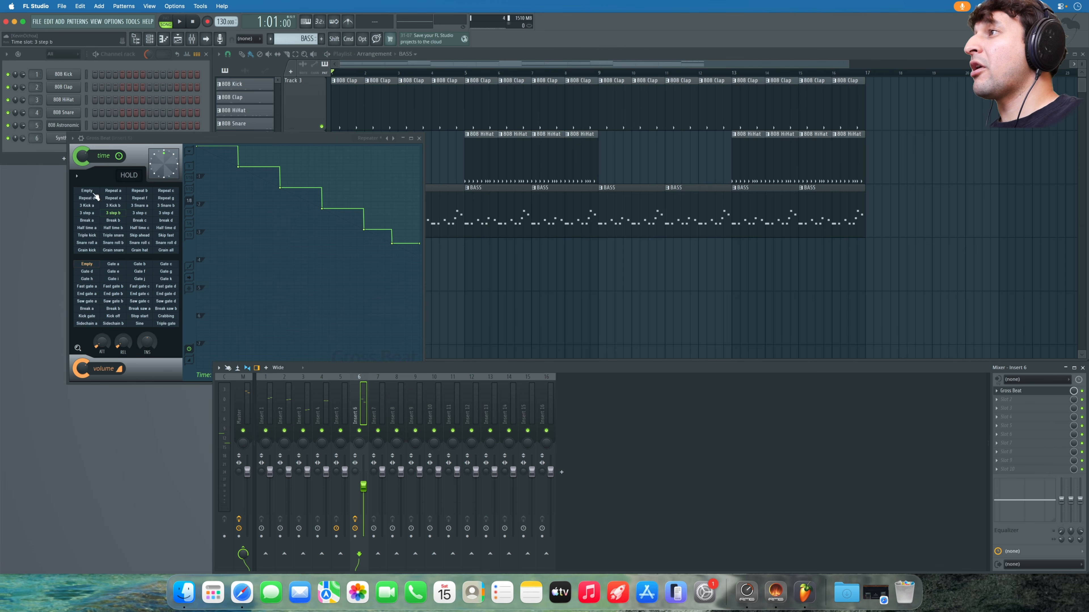
# - Empty Gross Beat's time slot, load the Momentary preset and apply the Sidechain volume envelope, then audition
pyautogui.click(94, 193)
pyautogui.click(371, 142)
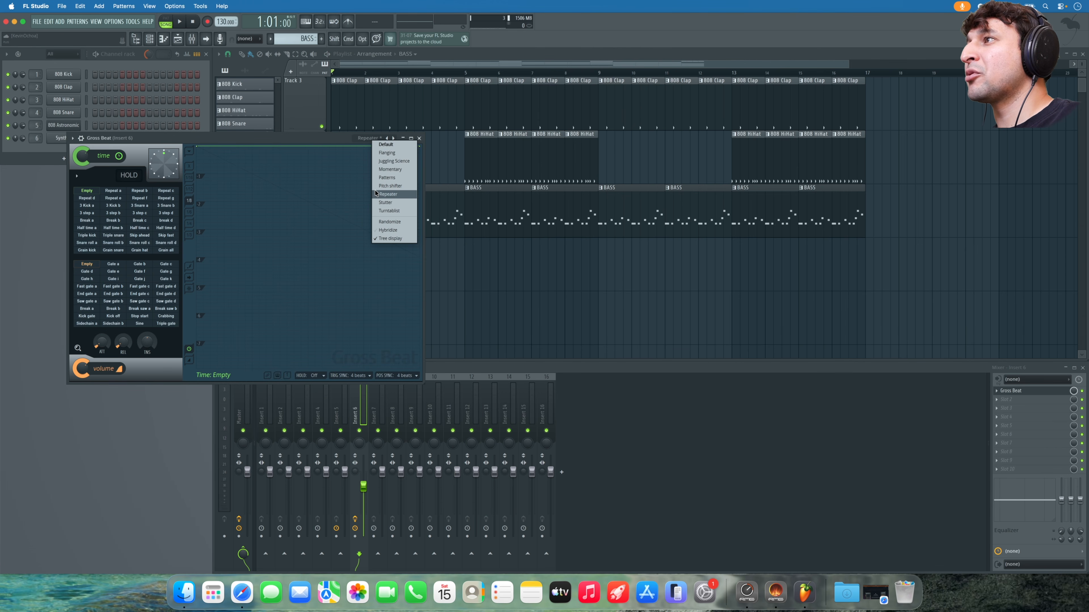
pyautogui.click(387, 169)
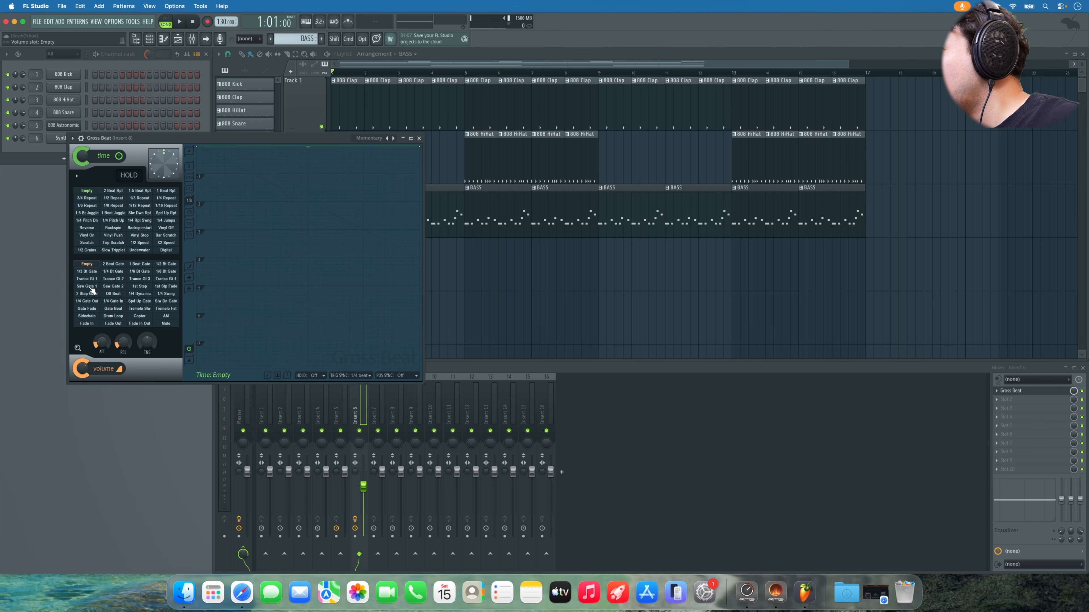
pyautogui.click(87, 316)
pyautogui.press('space')
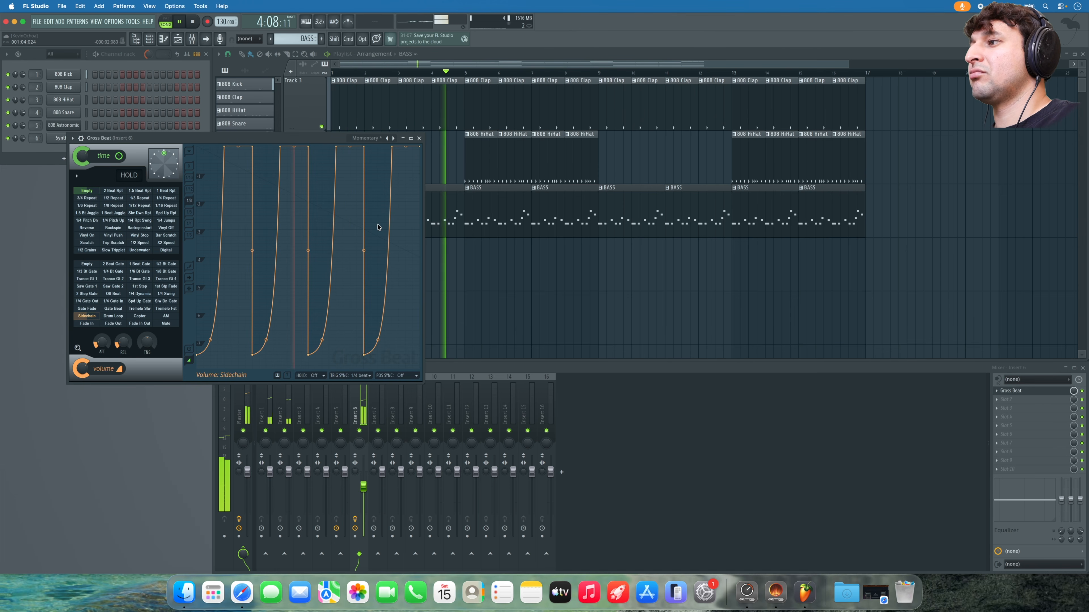
pyautogui.click(364, 487)
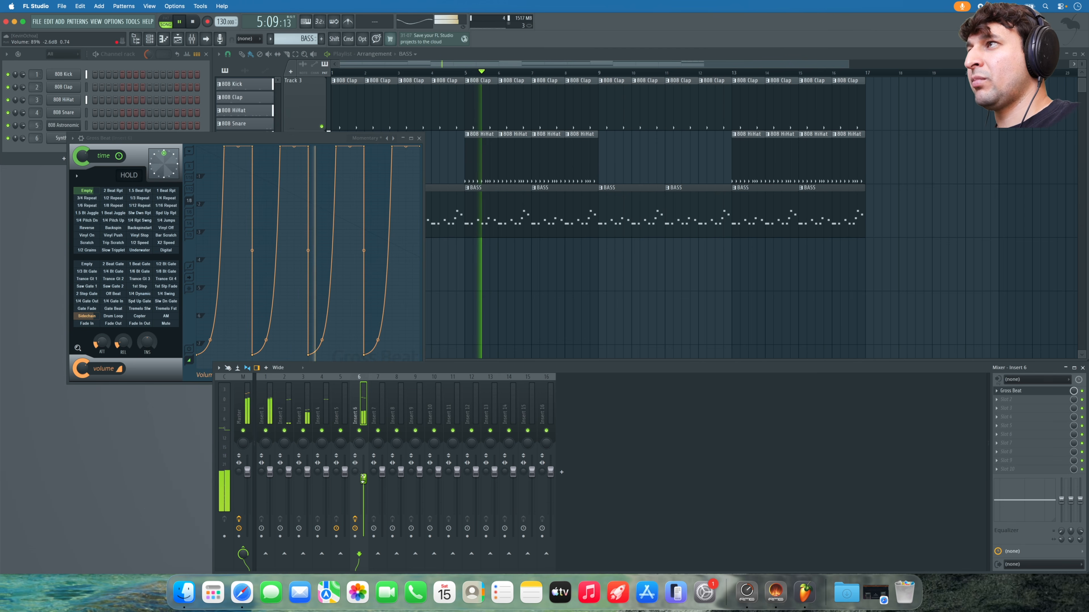
pyautogui.press('space')
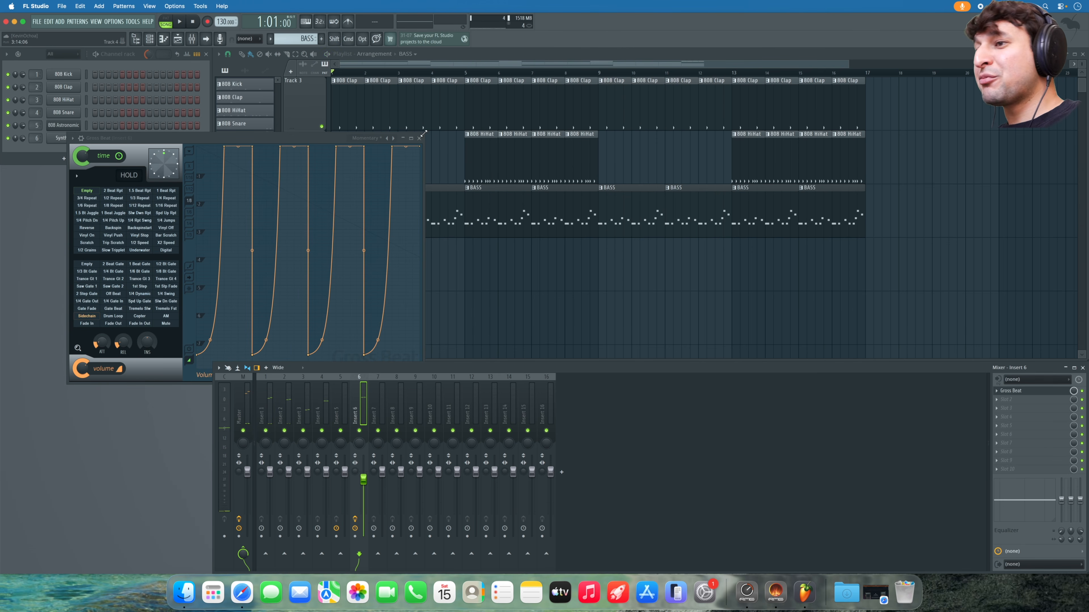
# - Close Gross Beat, push Insert 1's fader to 108%, and play with the clap's Insert 2 soloed
pyautogui.click(419, 138)
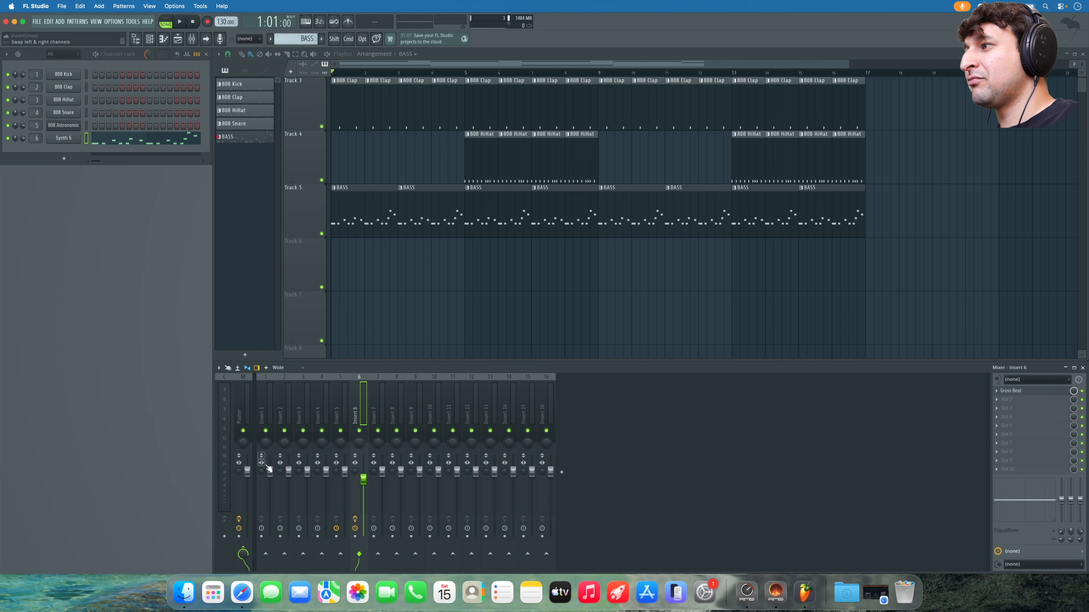
pyautogui.moveTo(269, 470); pyautogui.dragTo(269, 465)
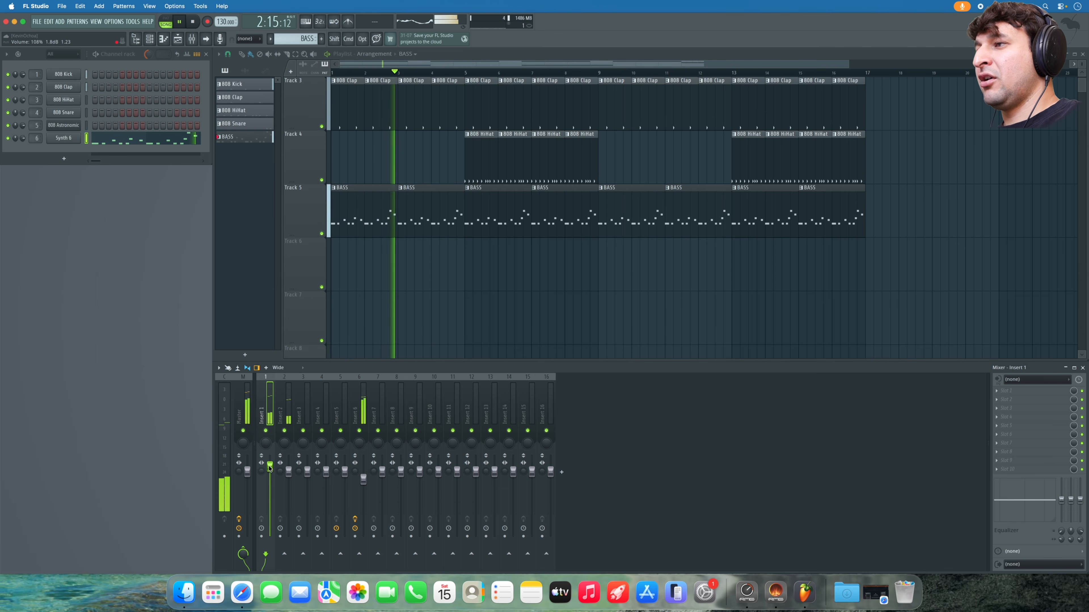
pyautogui.press('space')
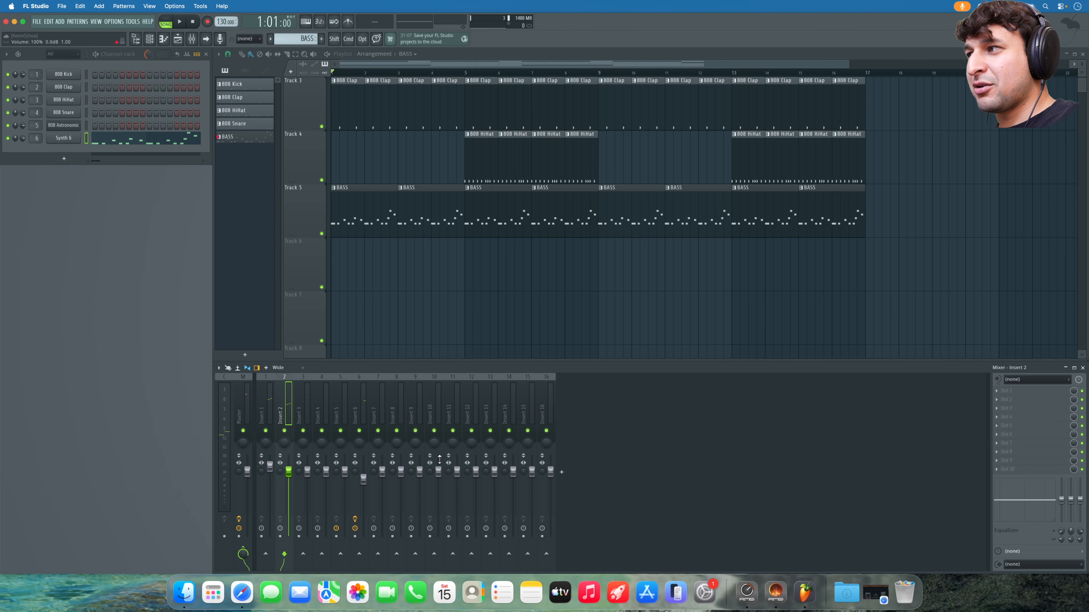
pyautogui.keyDown('super'); pyautogui.click(285, 430); pyautogui.keyUp('super')
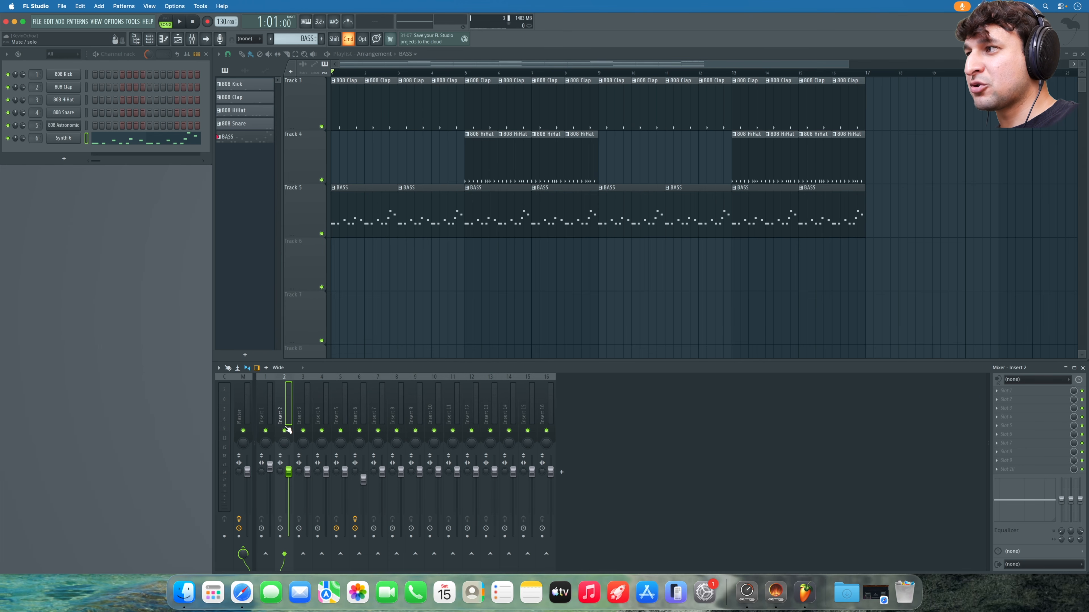
pyautogui.press('space')
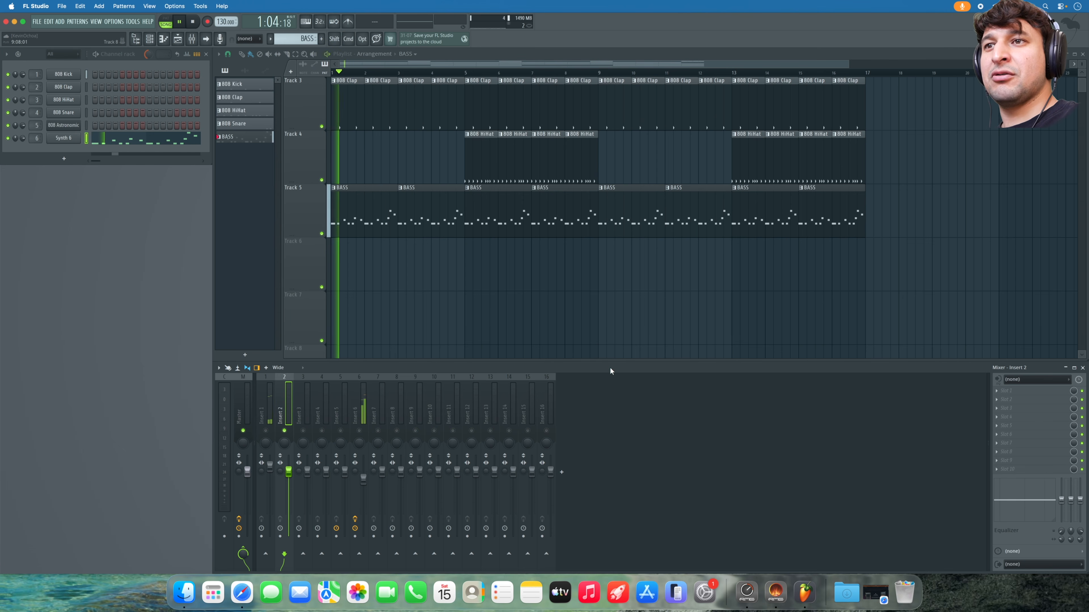
# - Load Fruity Reeverb 2 on Insert 2 with a 1.1 s decay, then stop and unsolo Insert 2
pyautogui.click(1013, 391)
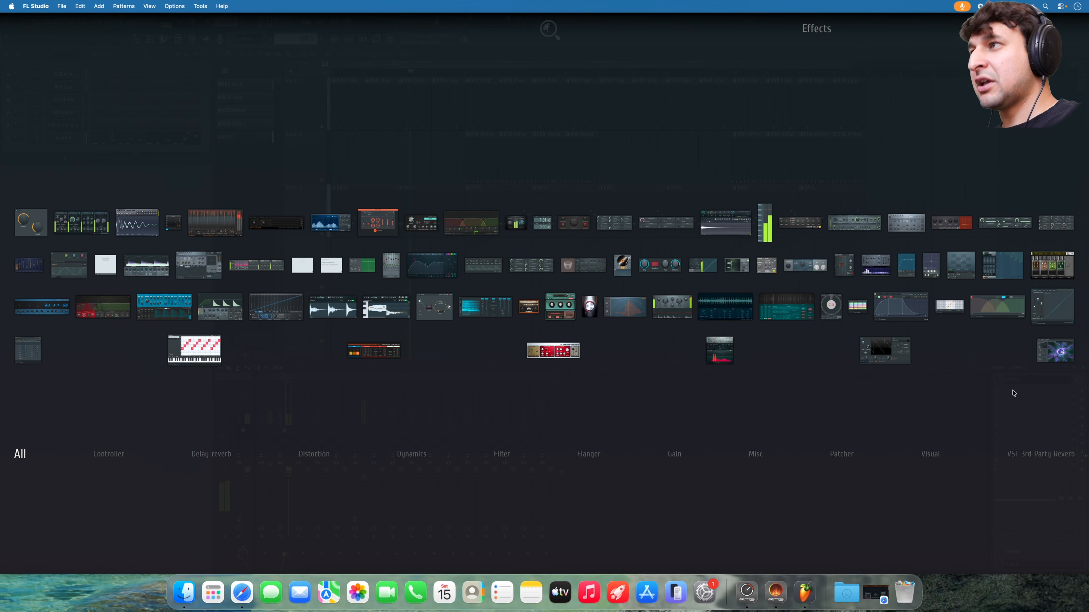
pyautogui.write('ree')
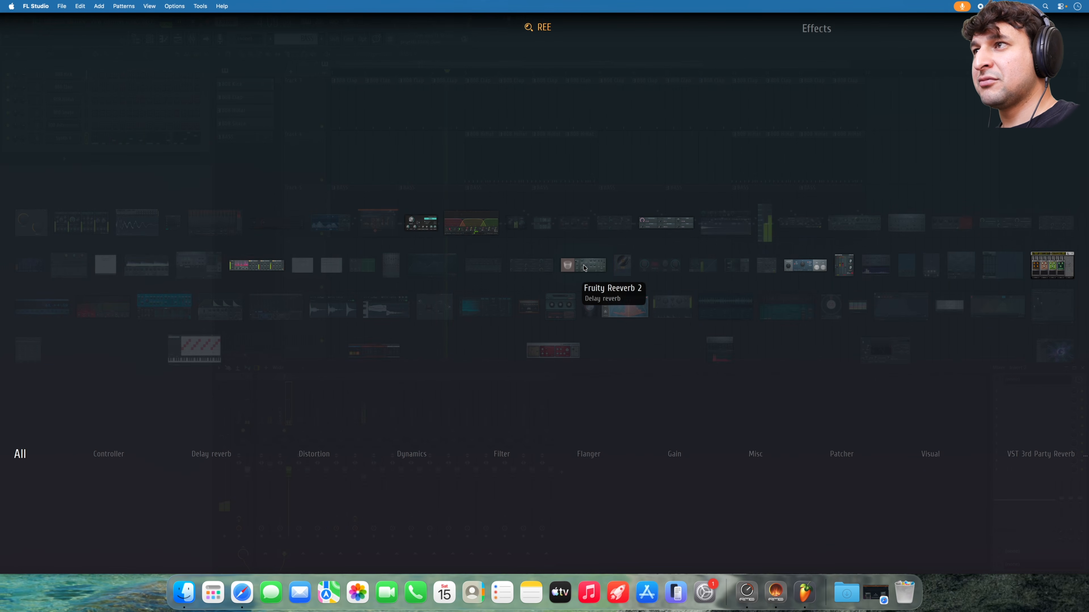
pyautogui.click(584, 268)
pyautogui.moveTo(237, 153); pyautogui.dragTo(286, 167)
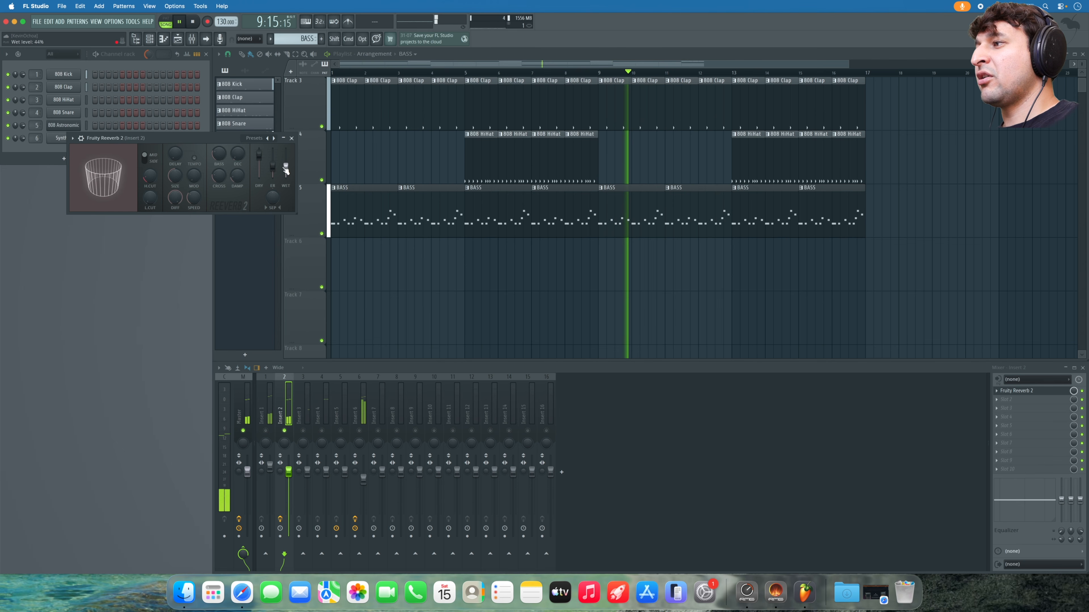
pyautogui.press('space')
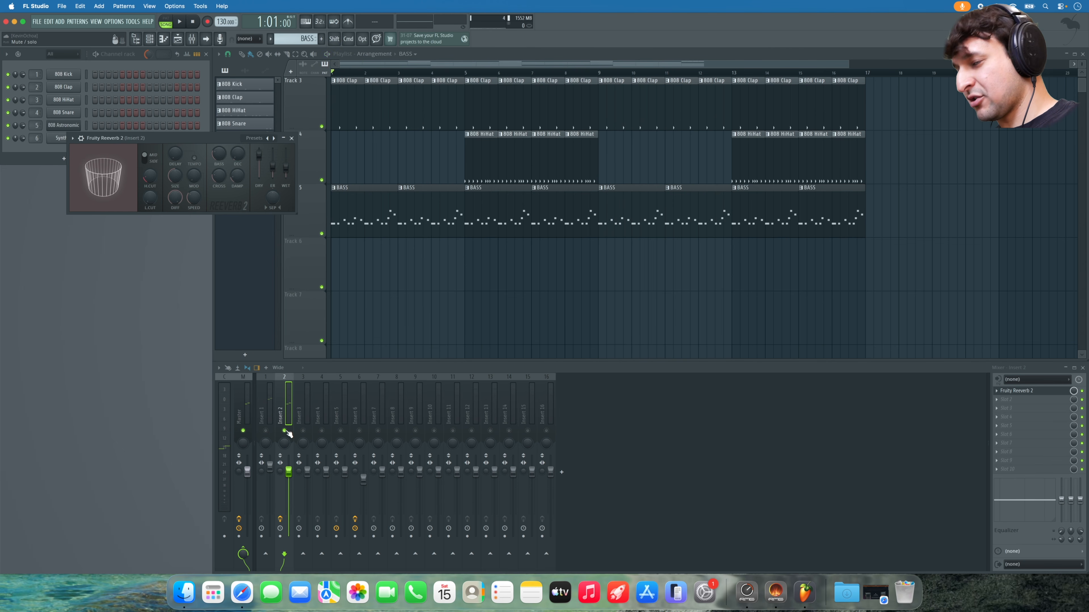
pyautogui.rightClick(286, 430)
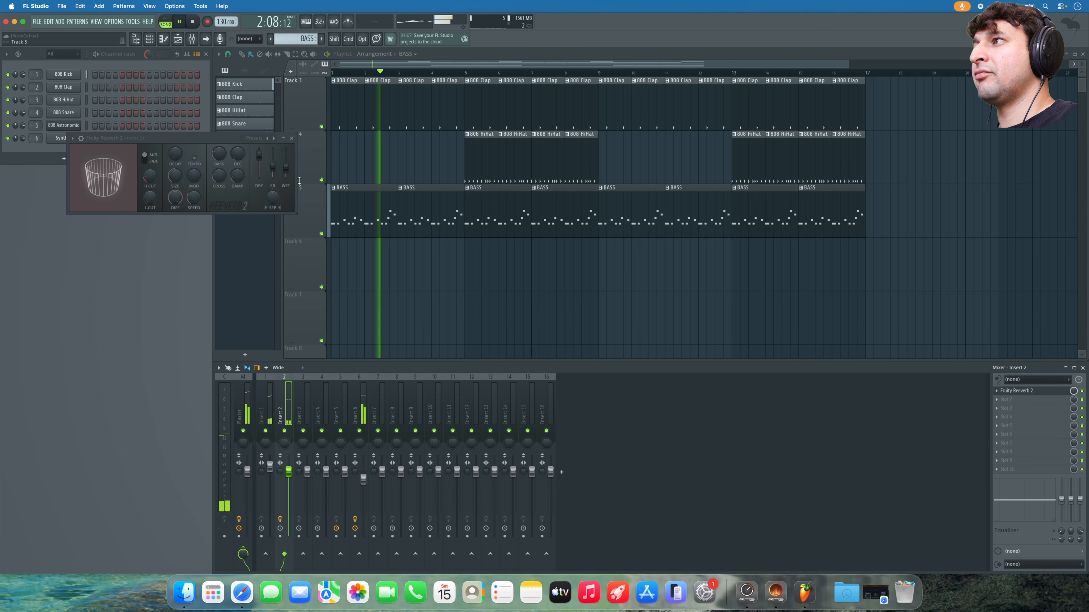
# - Close Fruity Reeverb 2 and make the bar 8 808 Clap clip unique as 808 Clap #2
pyautogui.click(291, 138)
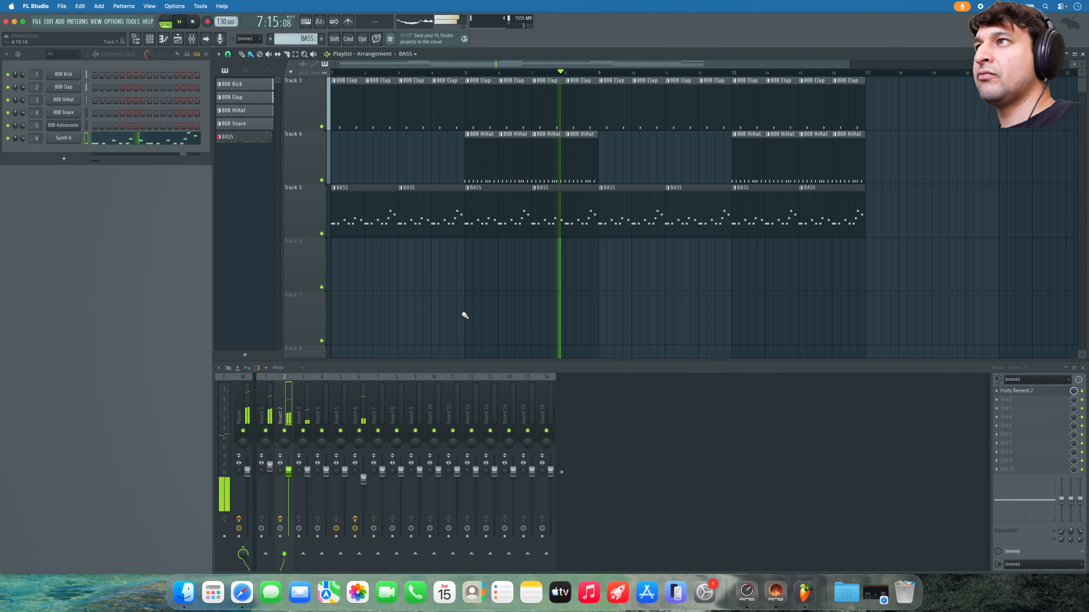
pyautogui.press('space')
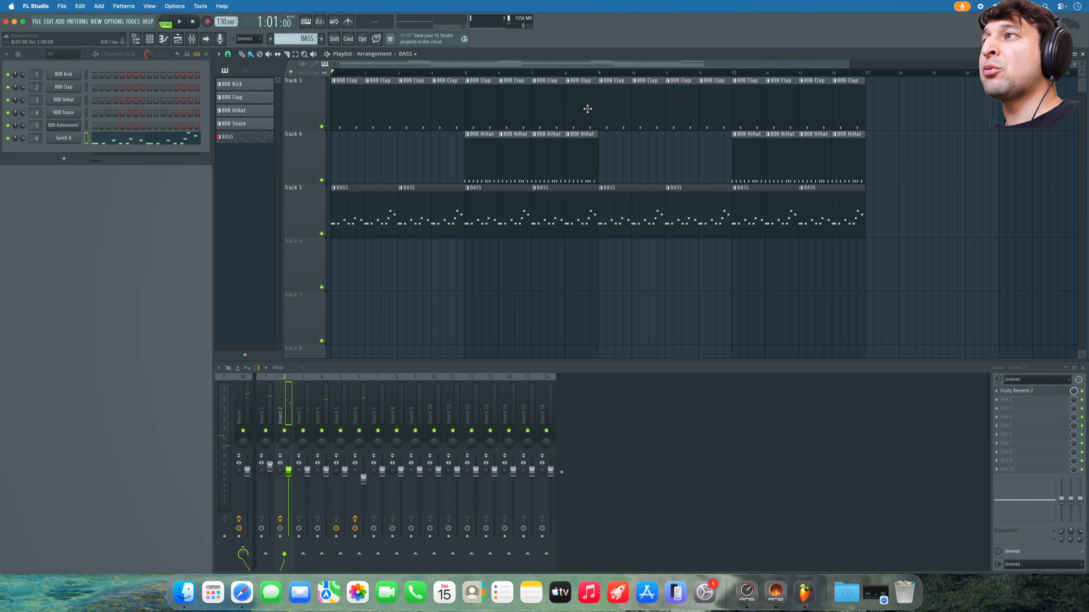
pyautogui.rightClick(568, 81)
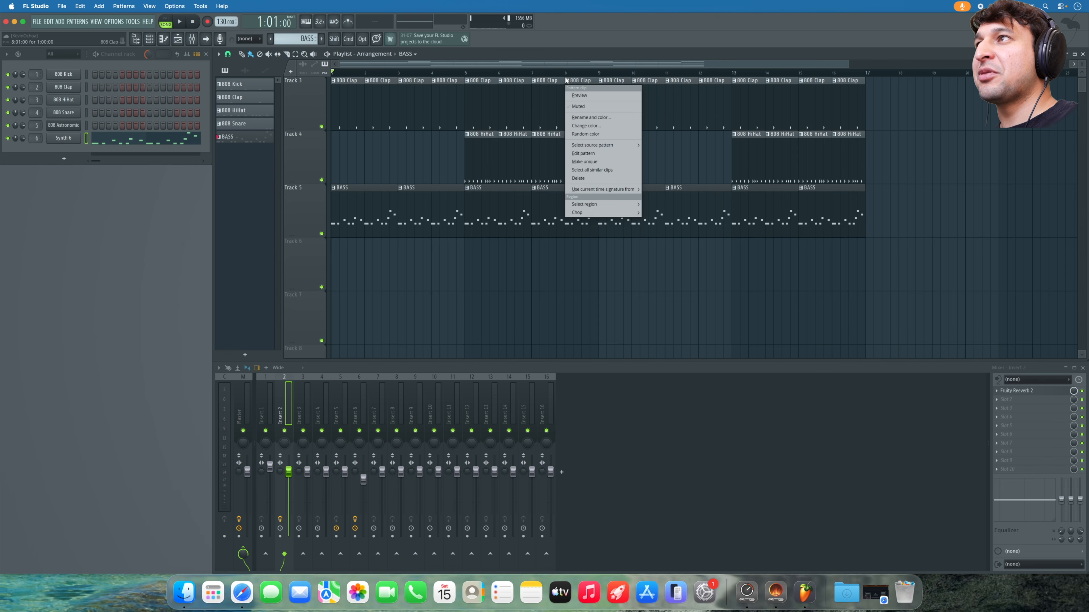
pyautogui.click(565, 73)
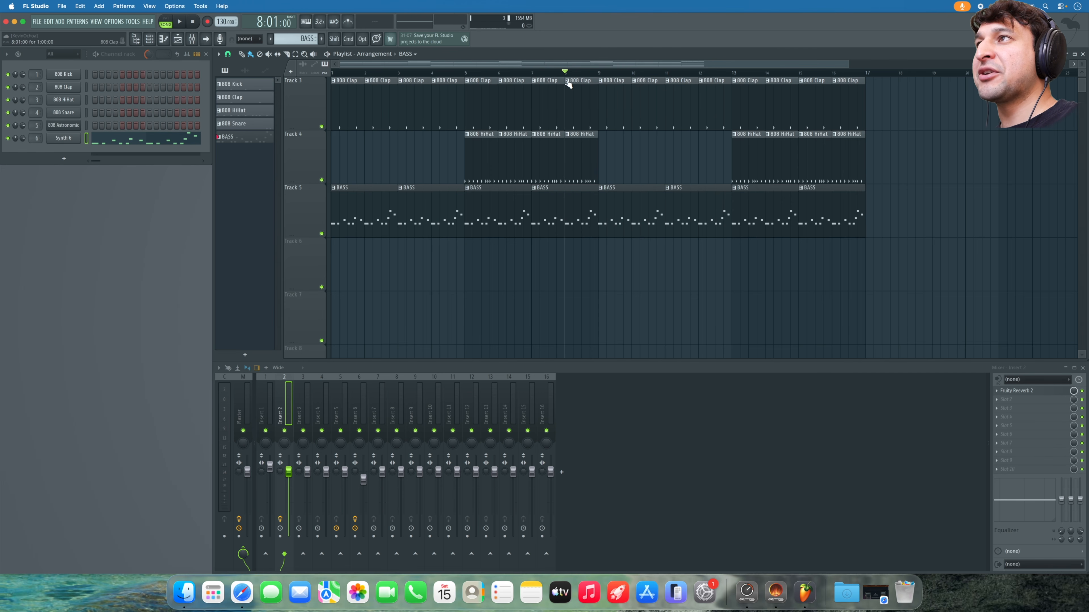
pyautogui.rightClick(568, 81)
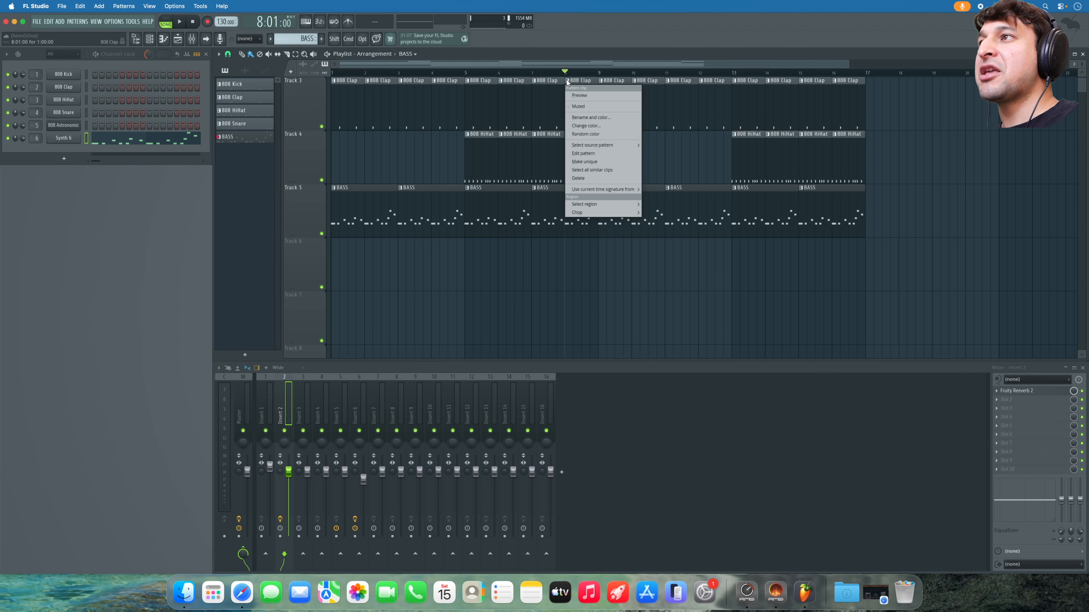
pyautogui.click(584, 161)
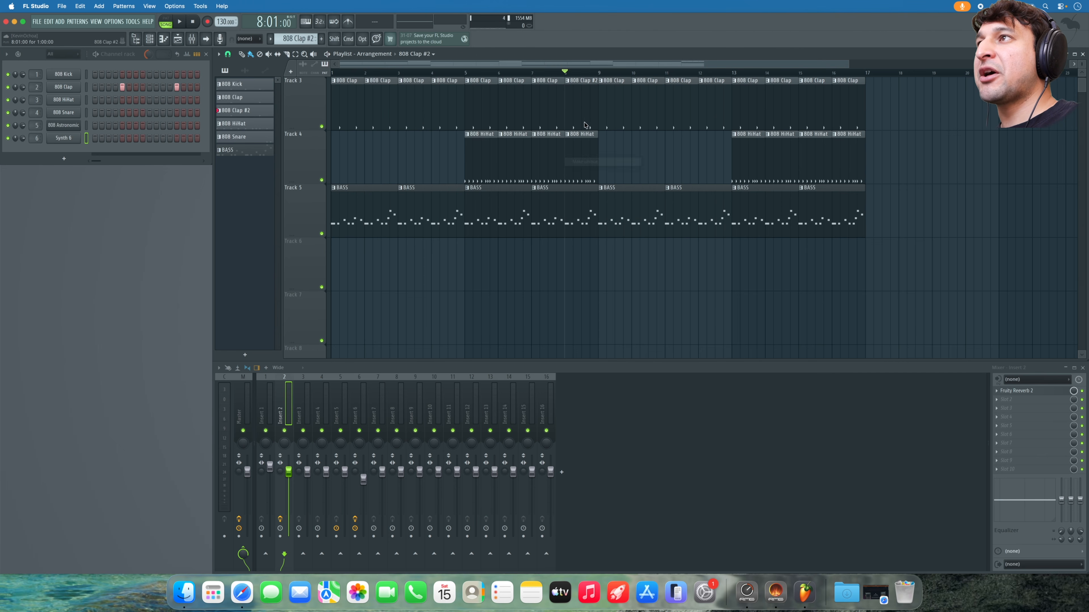
pyautogui.scroll(5, 571, 90)
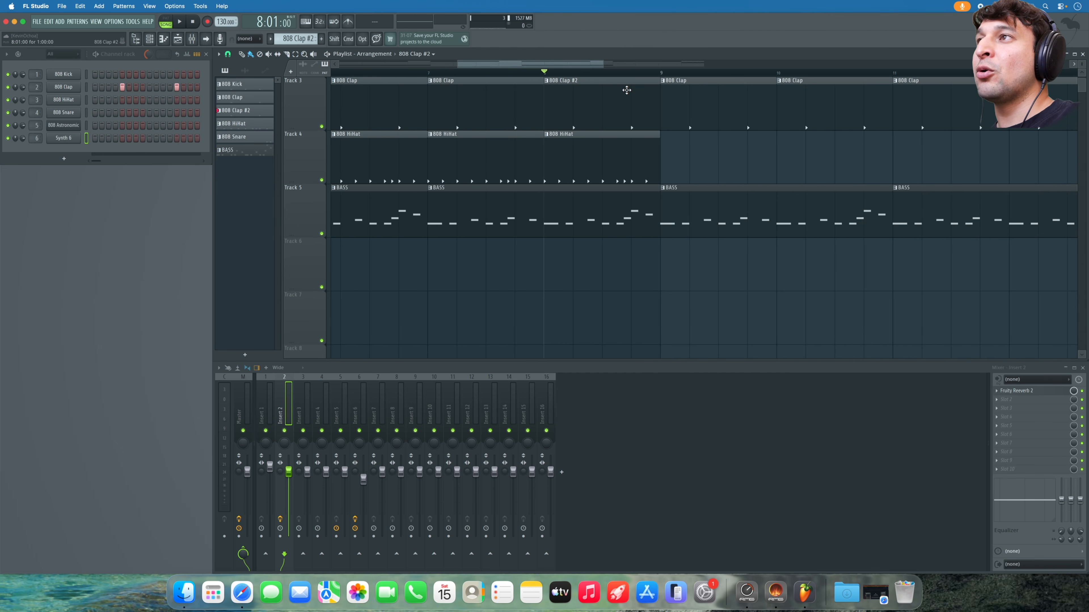
# - Open the 808 Clap #2 clip's 808 Clap notes in the piano roll
pyautogui.doubleClick(625, 94)
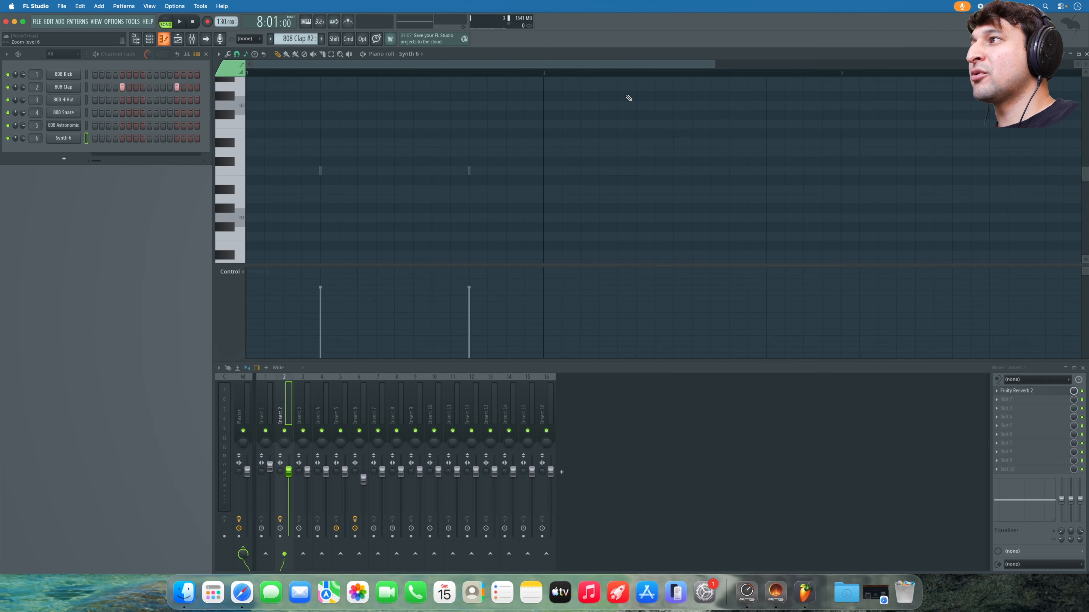
pyautogui.scroll(2, 363, 190)
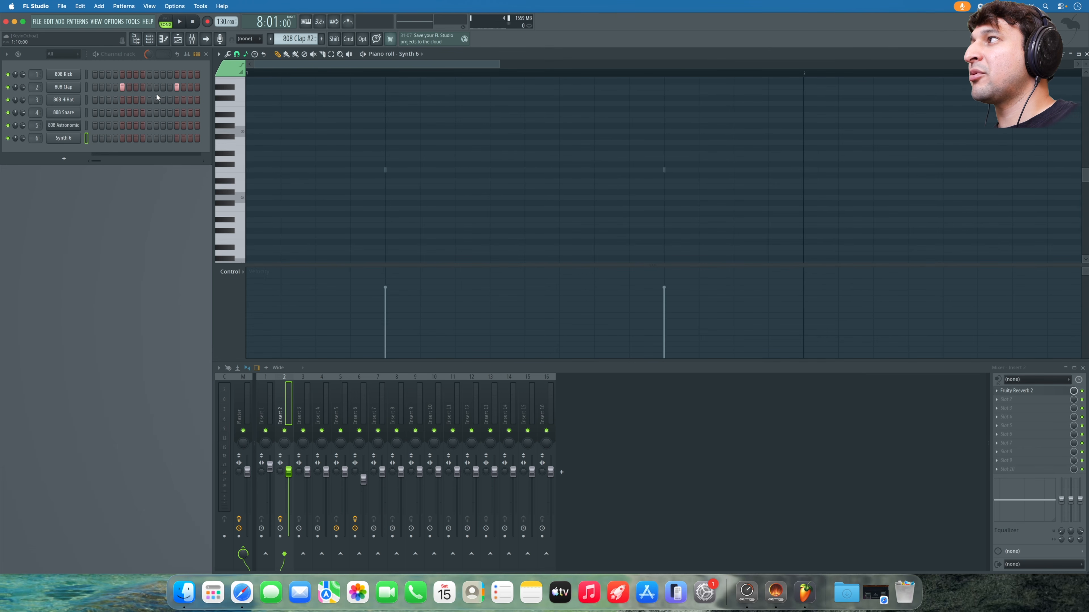
pyautogui.rightClick(84, 88)
pyautogui.click(97, 86)
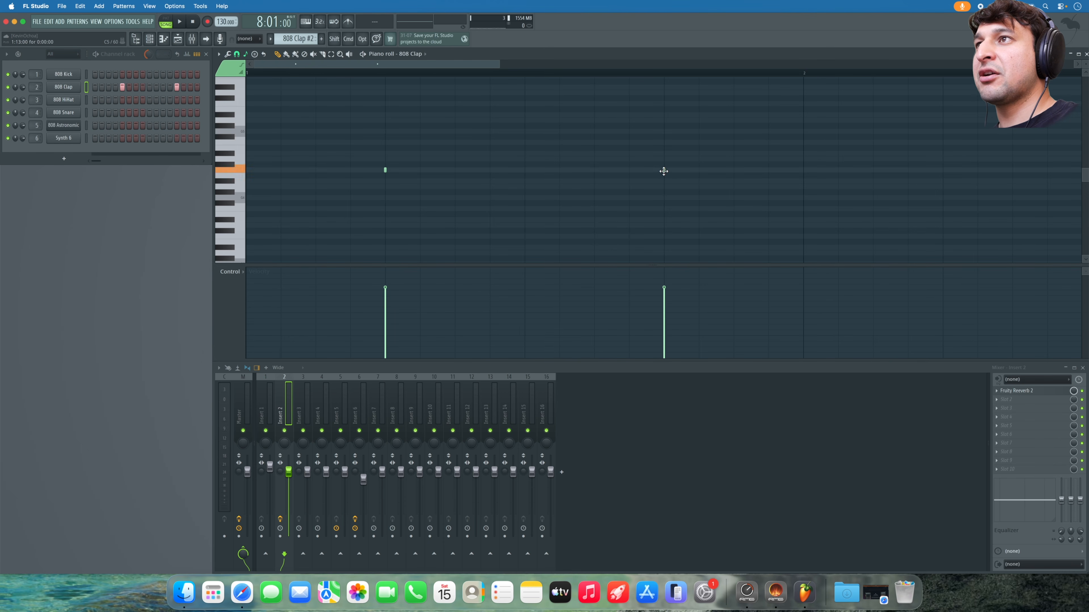
# - Add three extra clap notes to 808 Clap #2 and audition the pattern
pyautogui.click(731, 170)
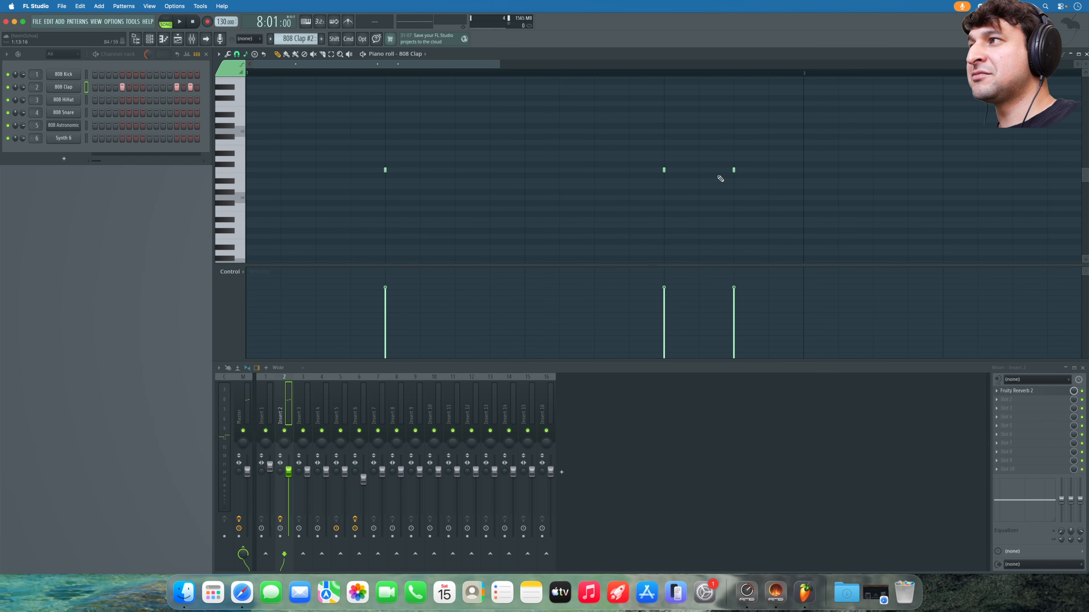
pyautogui.press('space')
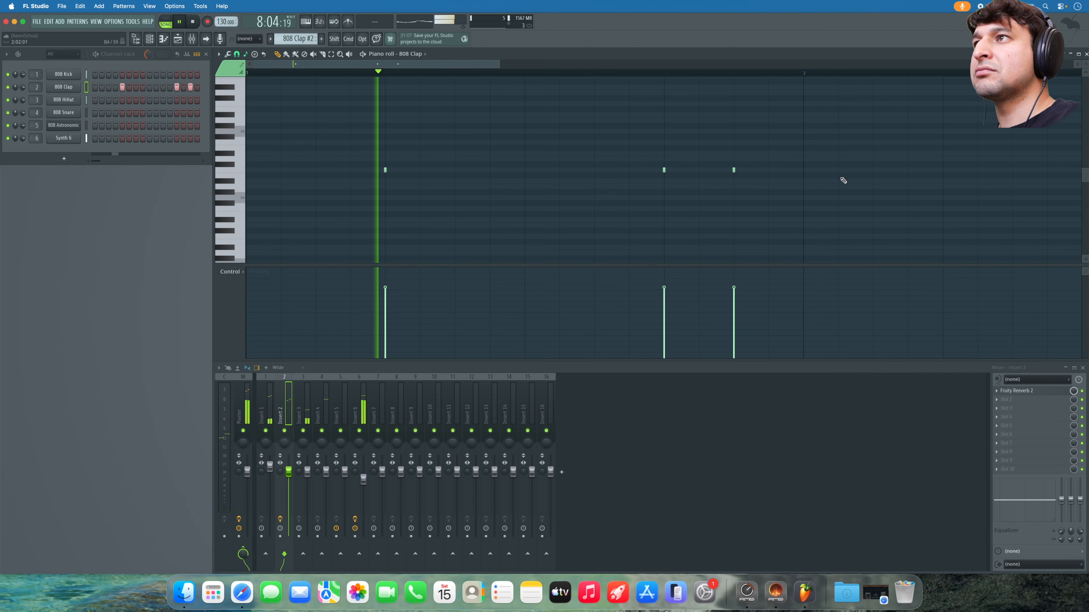
pyautogui.click(629, 170)
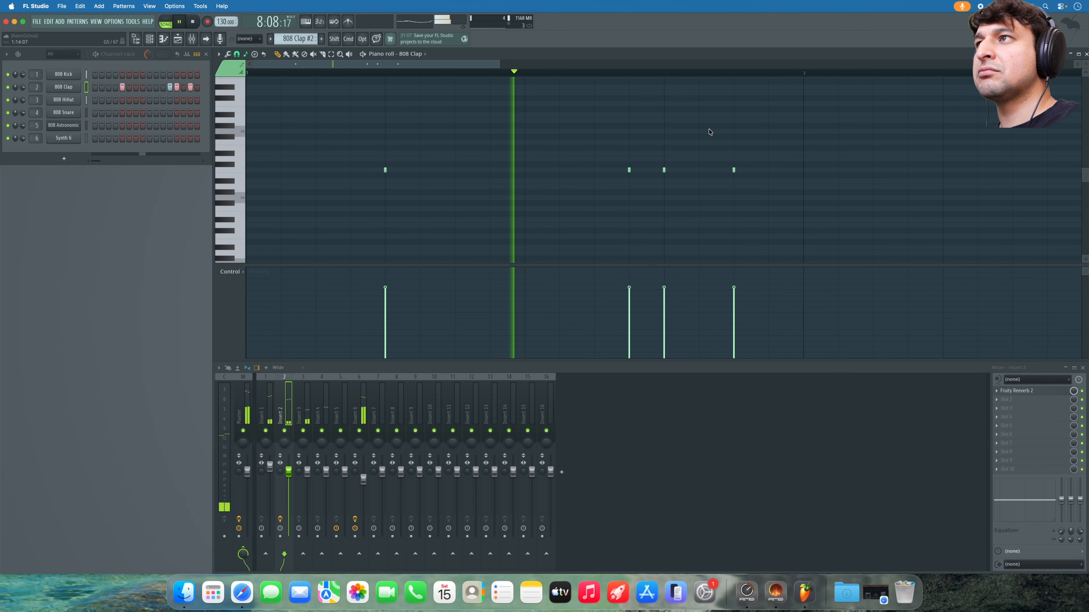
pyautogui.press('space')
pyautogui.click(602, 173)
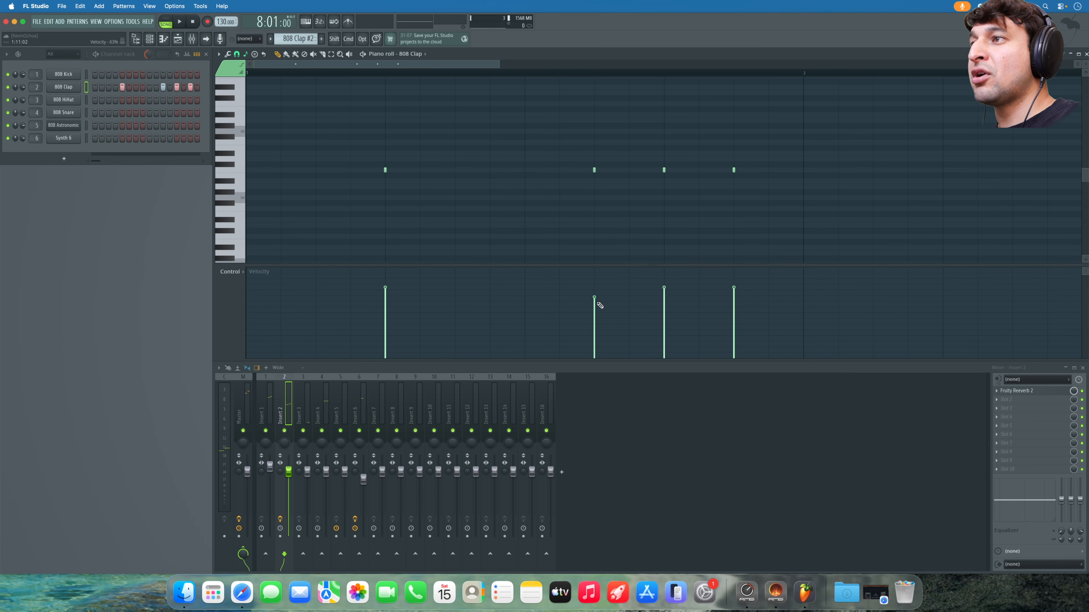
pyautogui.press('space')
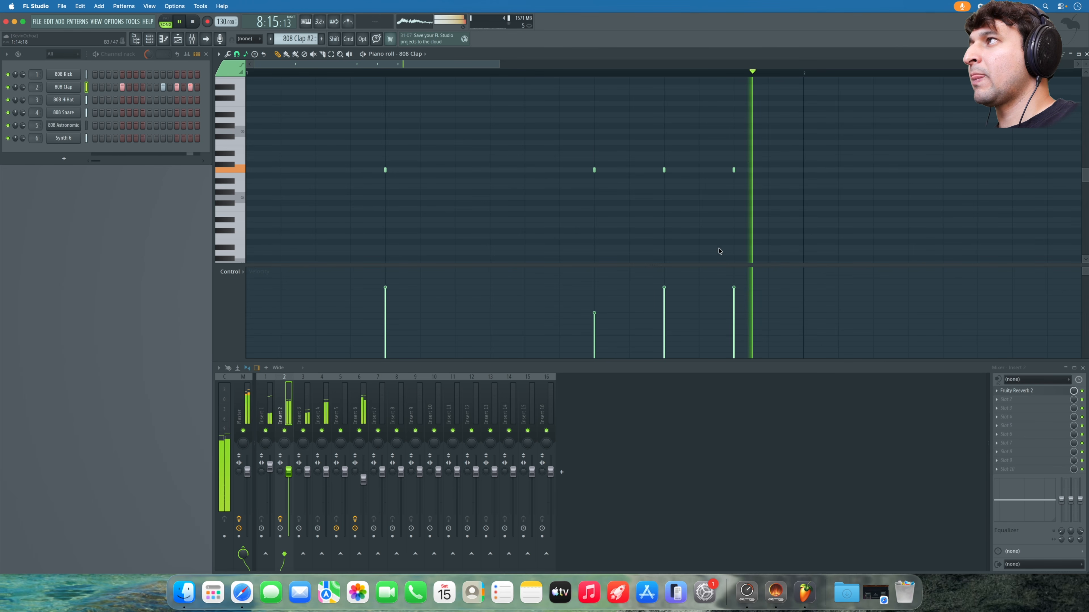
pyautogui.press('space')
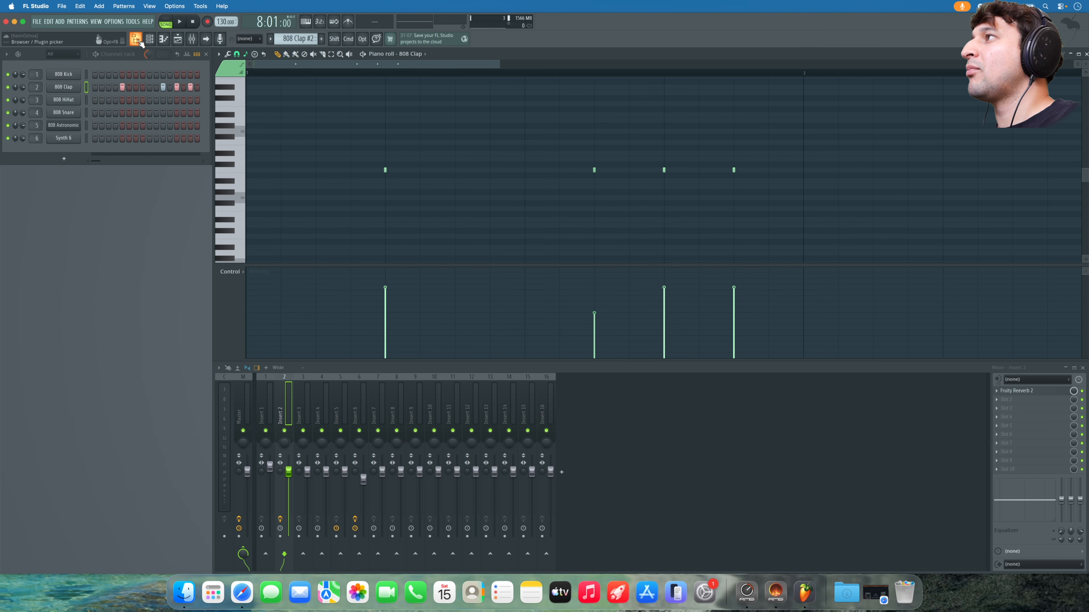
# - Delete the 808 Snare clip at bar 8 on Track 1 and audition the arrangement from there
pyautogui.click(177, 41)
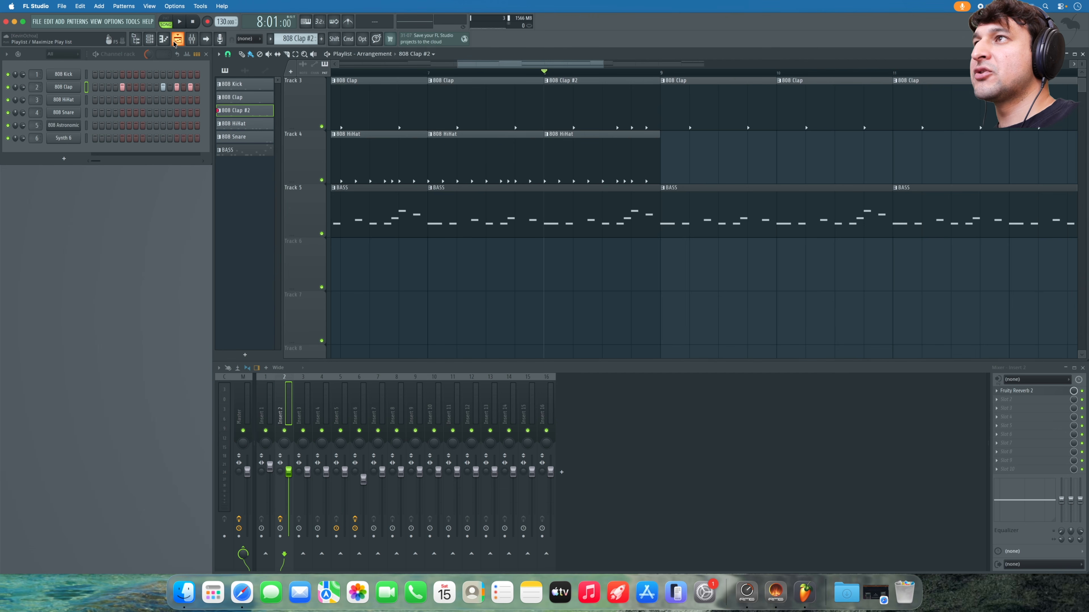
pyautogui.scroll(2, 612, 210)
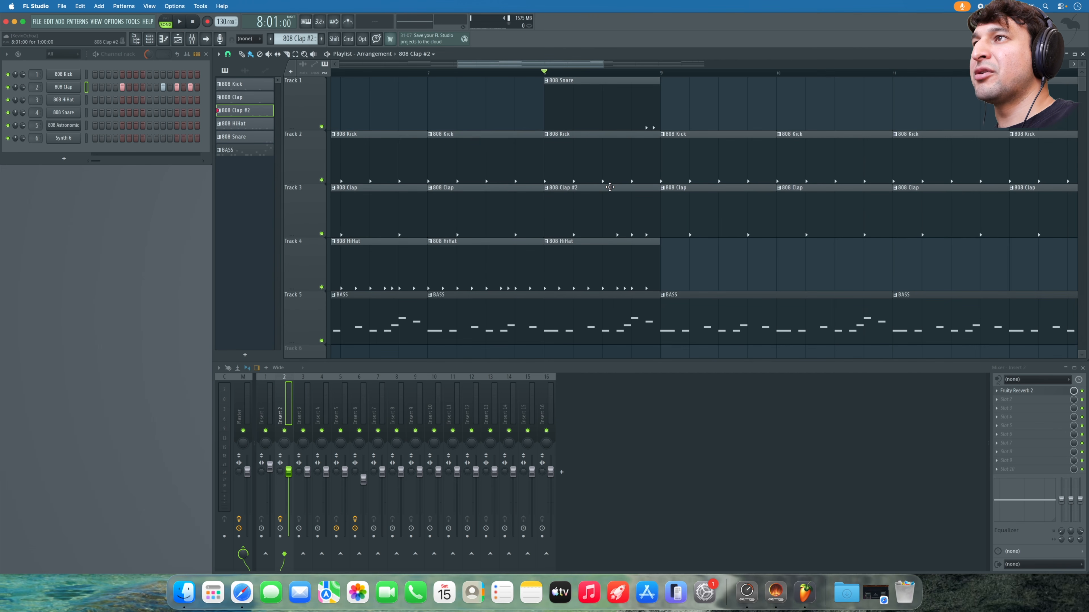
pyautogui.rightClick(642, 118)
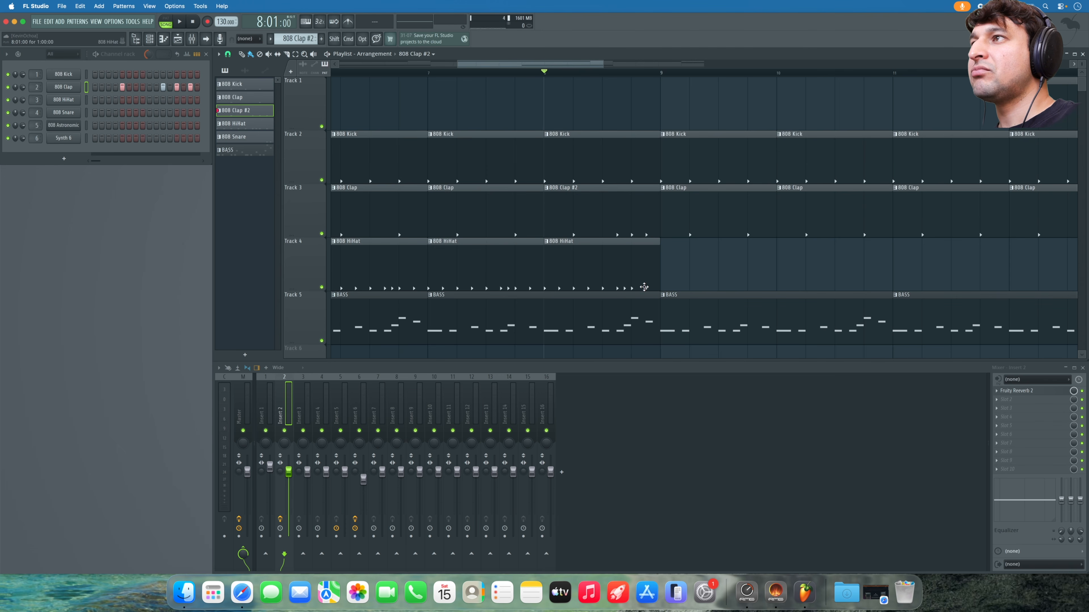
pyautogui.press('space')
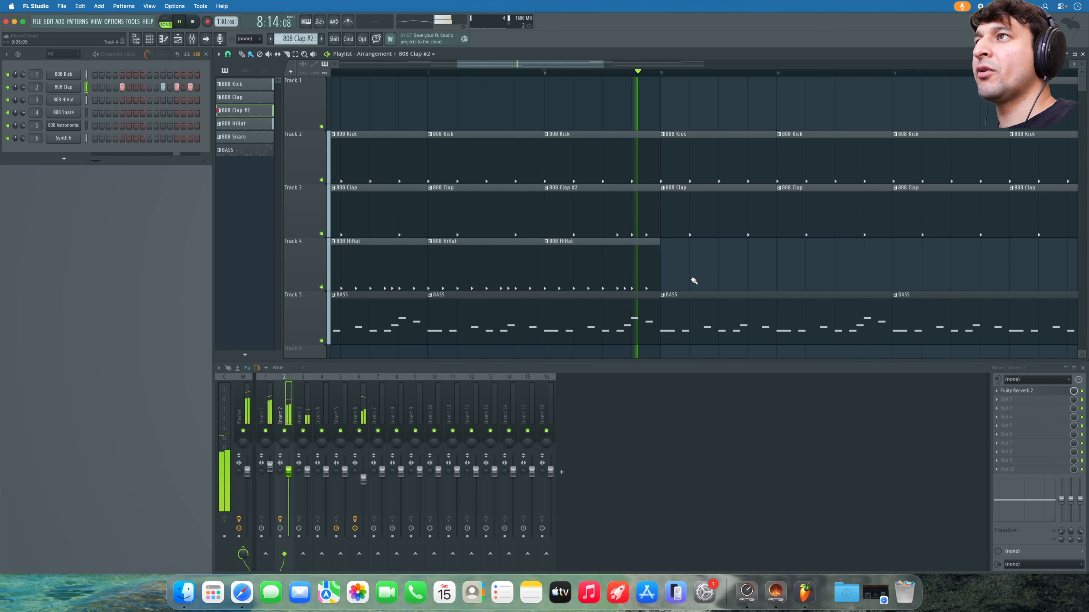
pyautogui.press('space')
pyautogui.press('space')
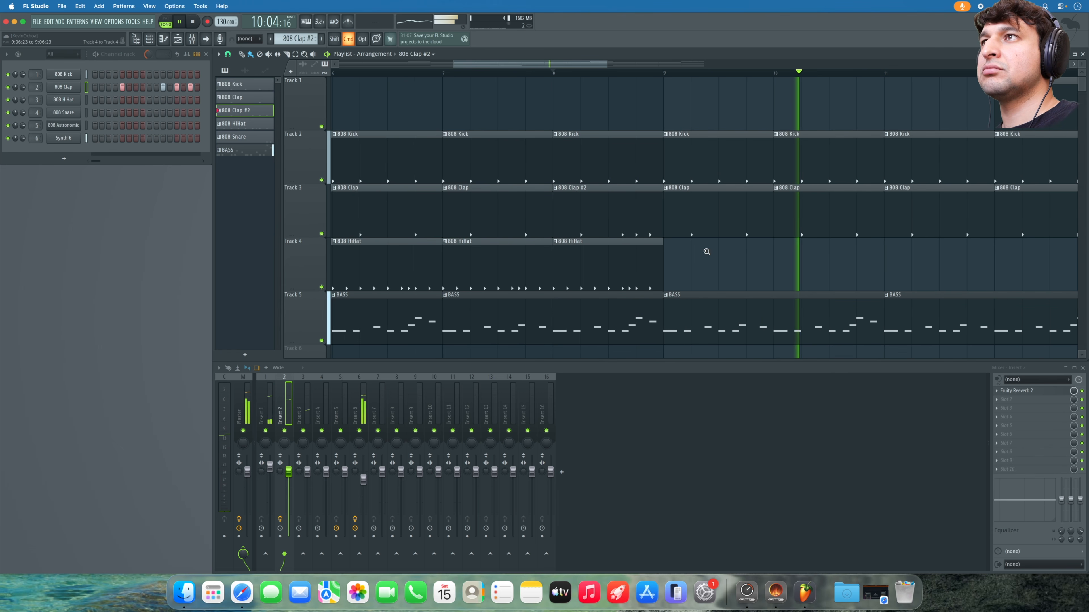
pyautogui.scroll(-5, 704, 251)
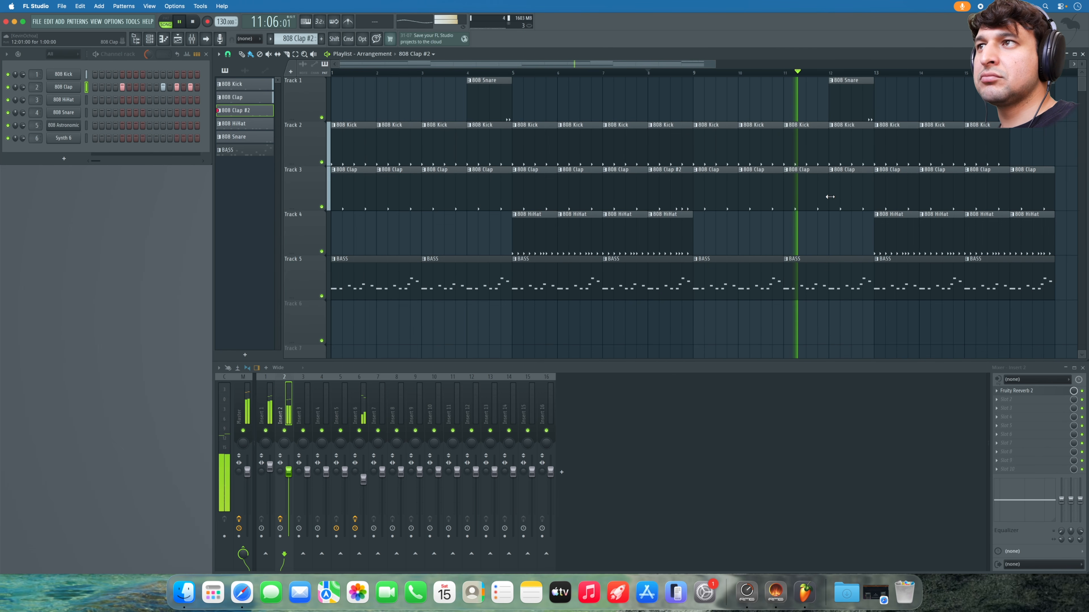
pyautogui.press('space')
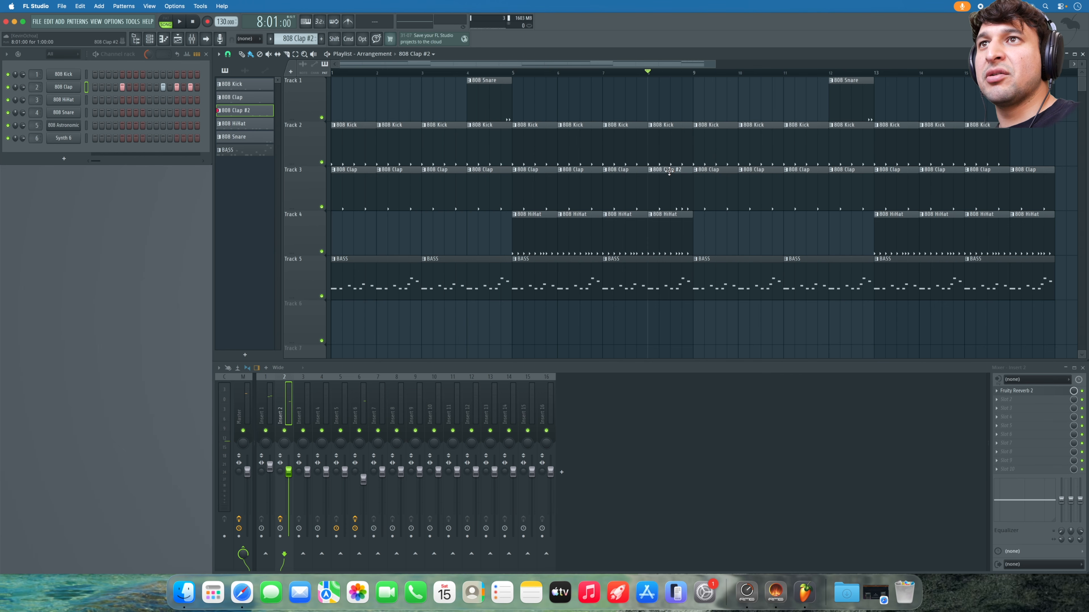
# - Replace the last 808 Clap clip on Track 3 with 808 Clap #2 at bar 16 and play it
pyautogui.rightClick(1042, 183)
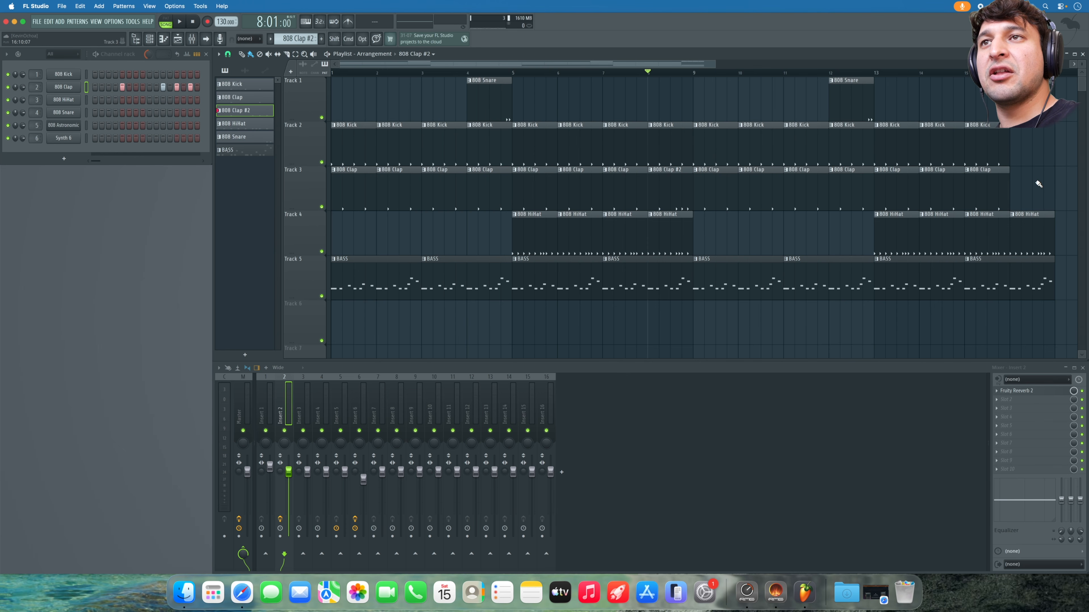
pyautogui.click(1013, 184)
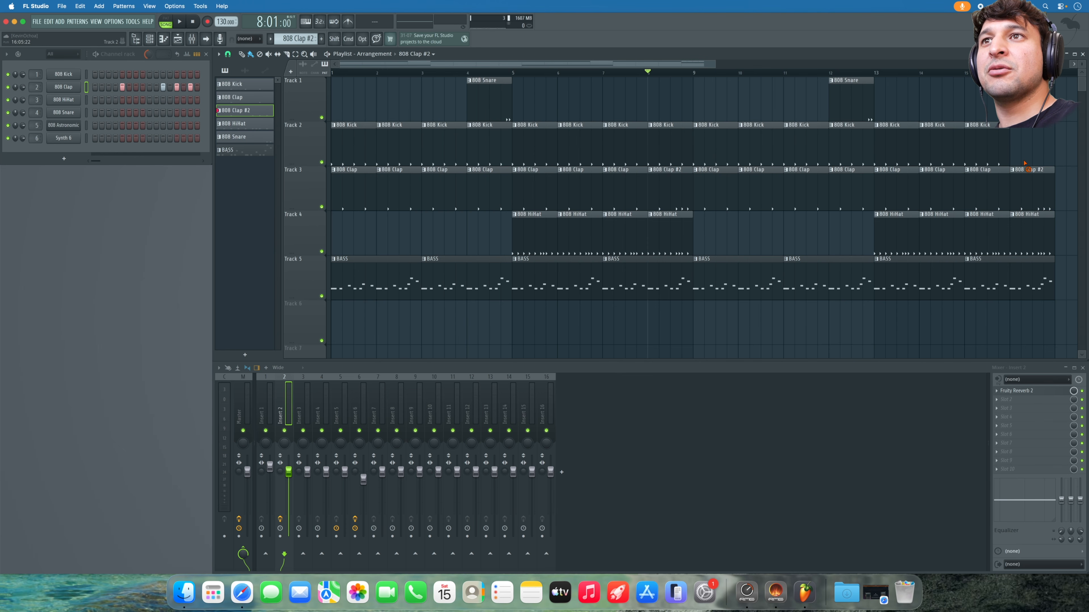
pyautogui.press('space')
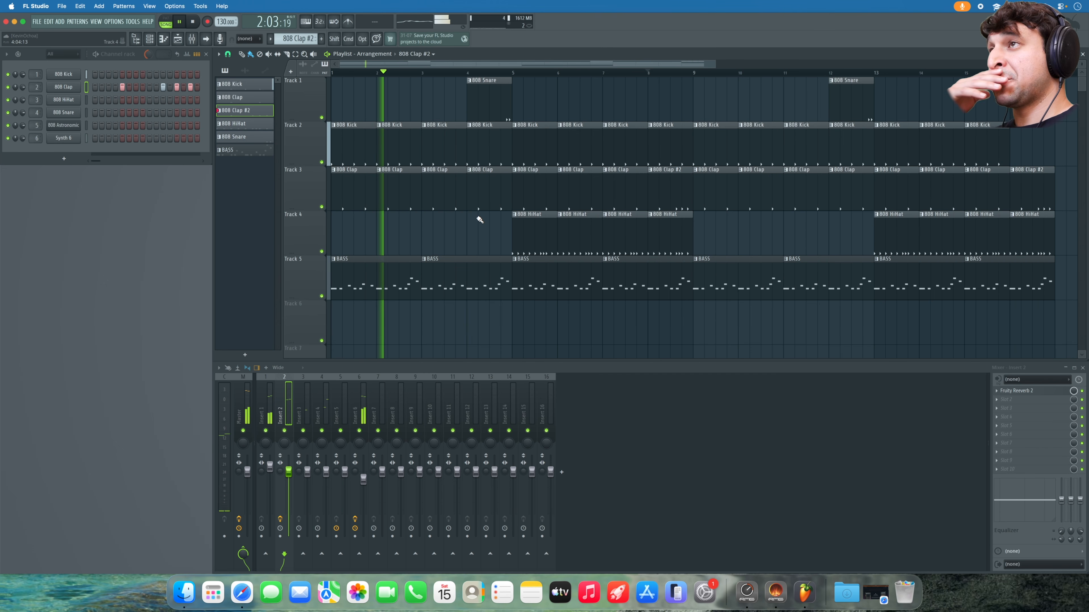
pyautogui.press('space')
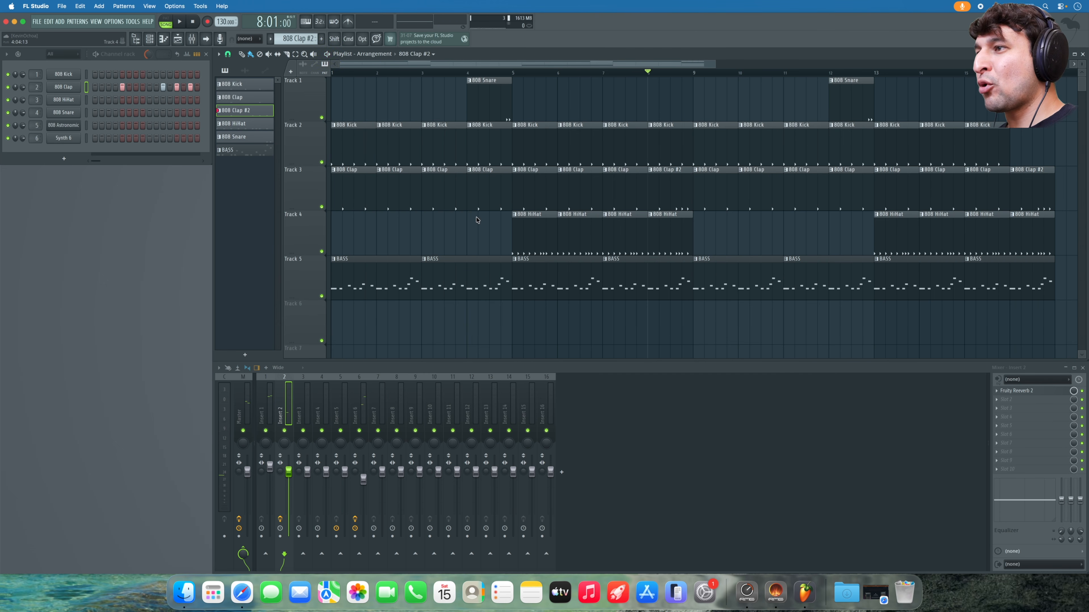
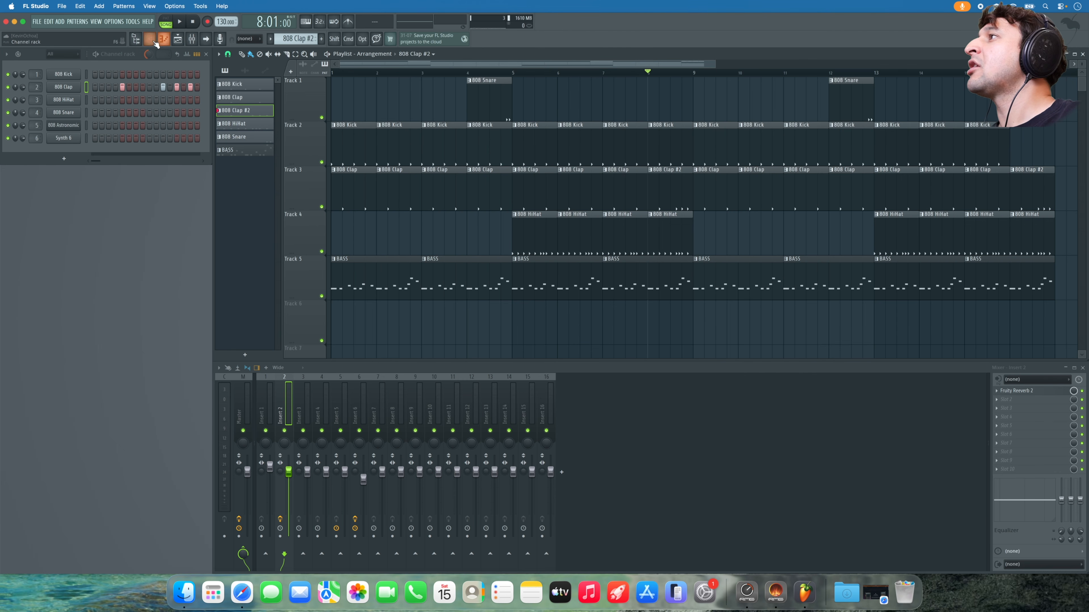
# - Show the Browser panel on the left, beside the five-track 808 arrangement
pyautogui.click(141, 37)
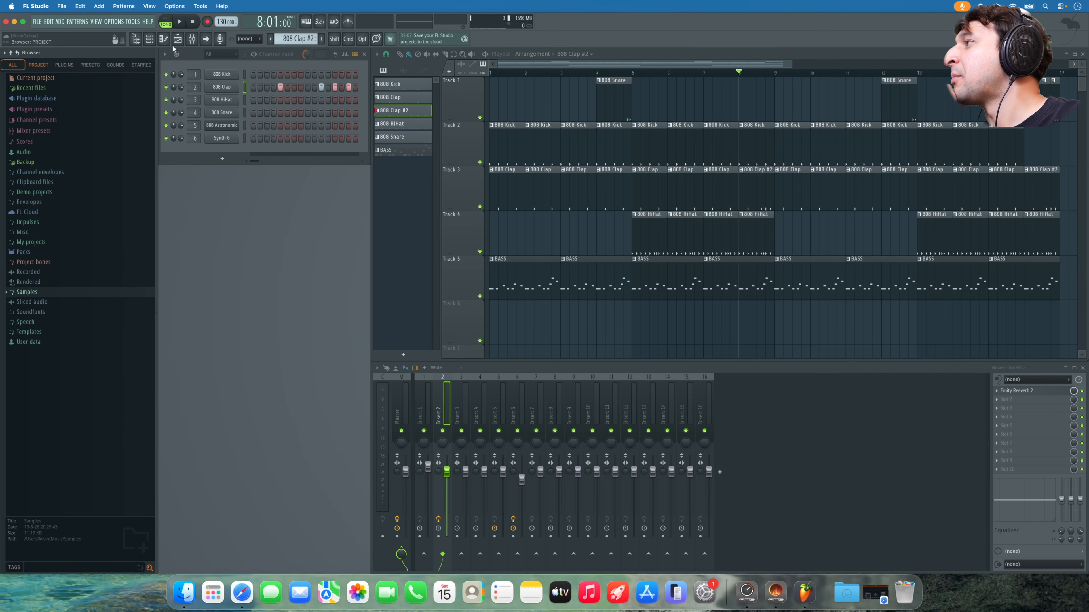
# - Expand the Packs > SFX folder in the browser
pyautogui.click(137, 42)
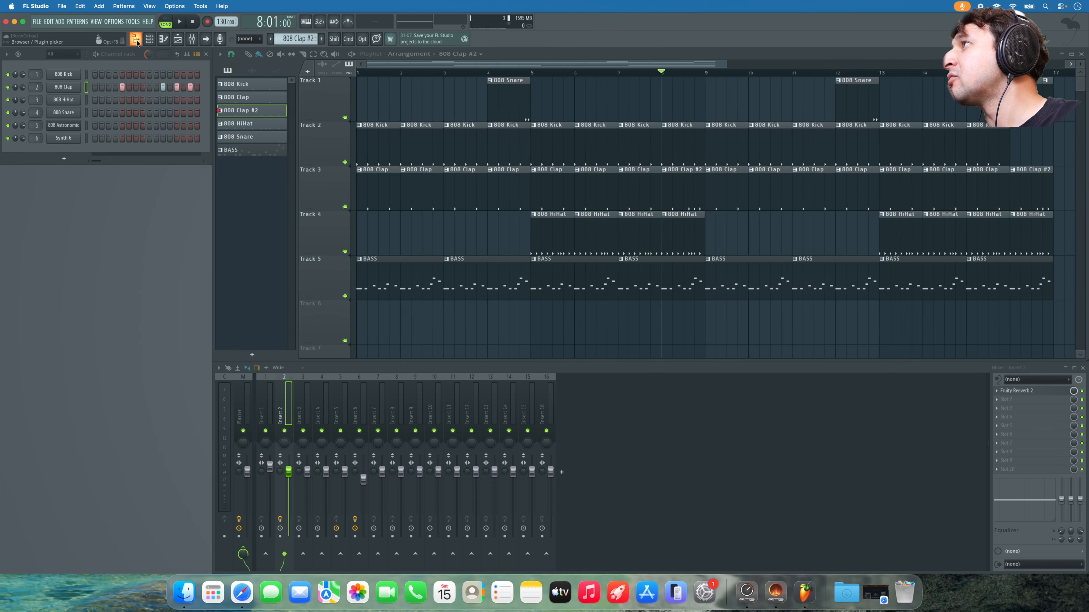
pyautogui.click(137, 43)
pyautogui.click(42, 252)
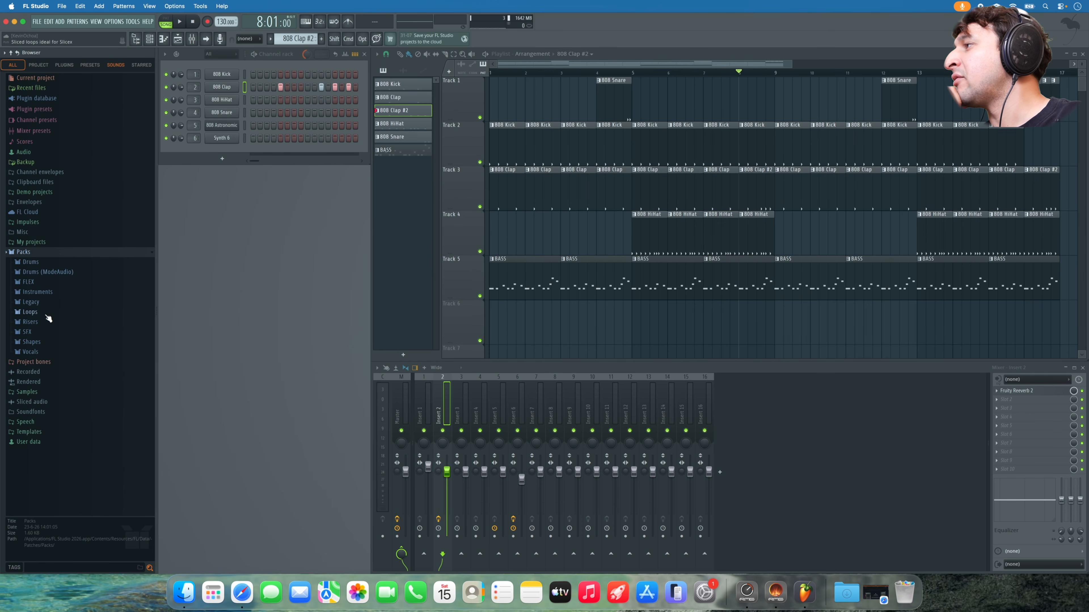
pyautogui.click(33, 333)
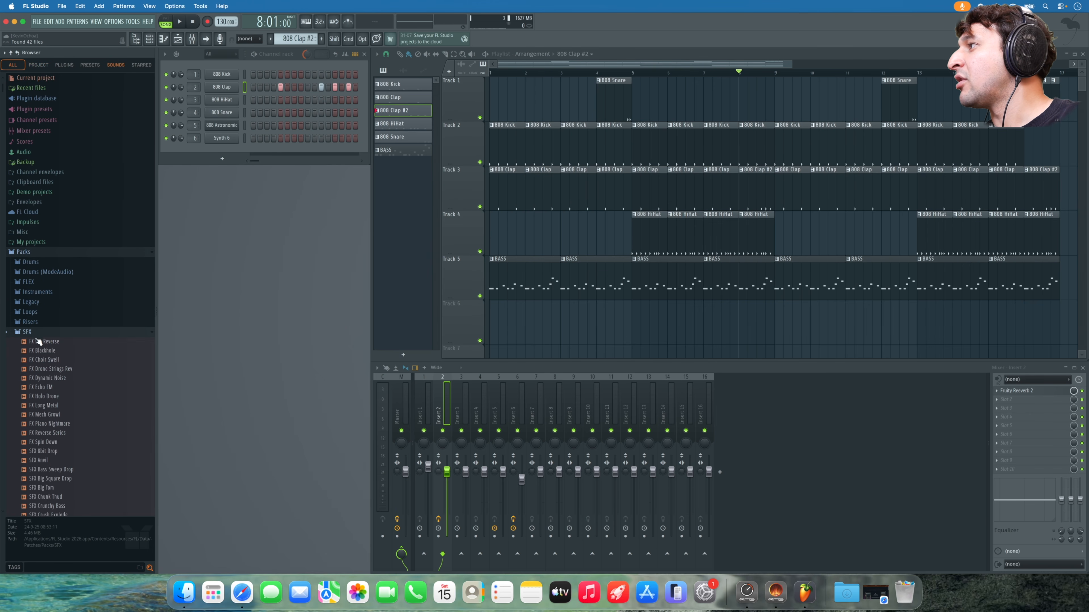
pyautogui.scroll(-5, 43, 335)
# - Preview the SFX 8bit Drop, Big Tom, Cym Airy, Cym Crash and Cym Noisy samples
pyautogui.click(61, 287)
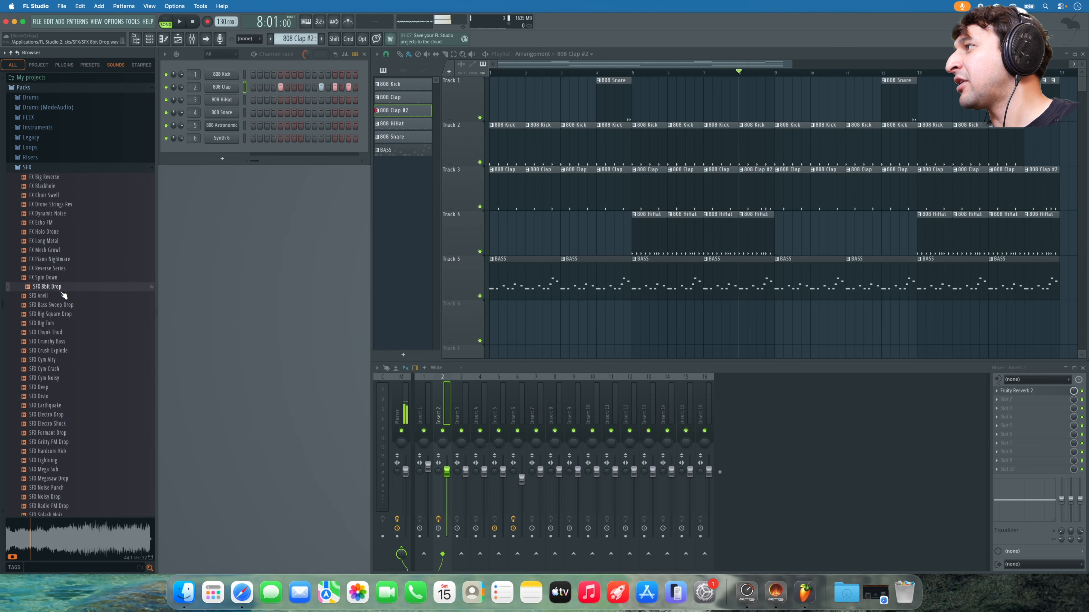
pyautogui.click(62, 322)
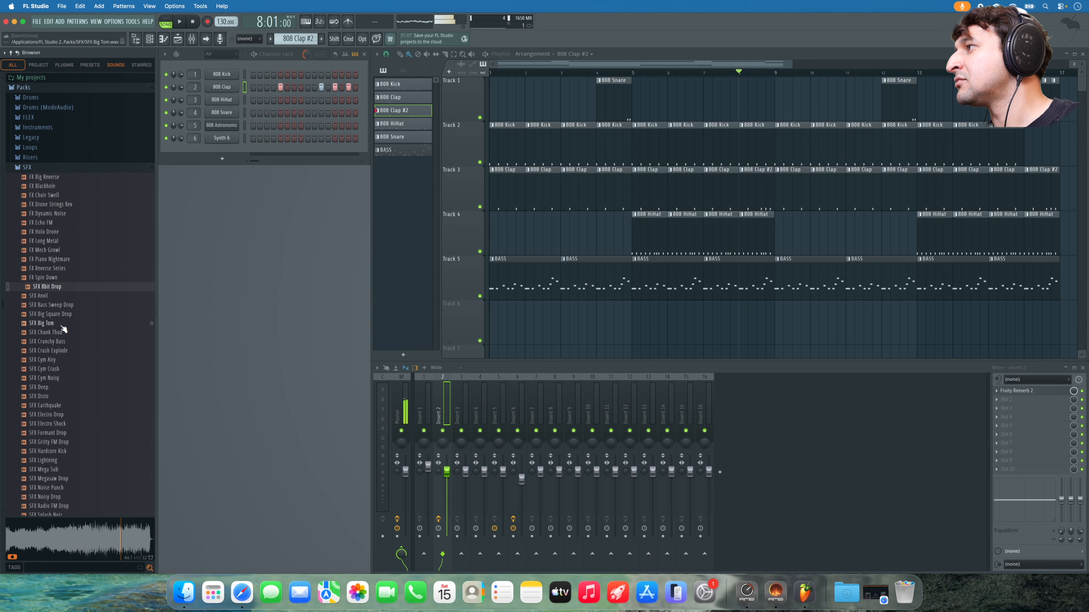
pyautogui.click(62, 325)
pyautogui.click(60, 361)
pyautogui.click(61, 368)
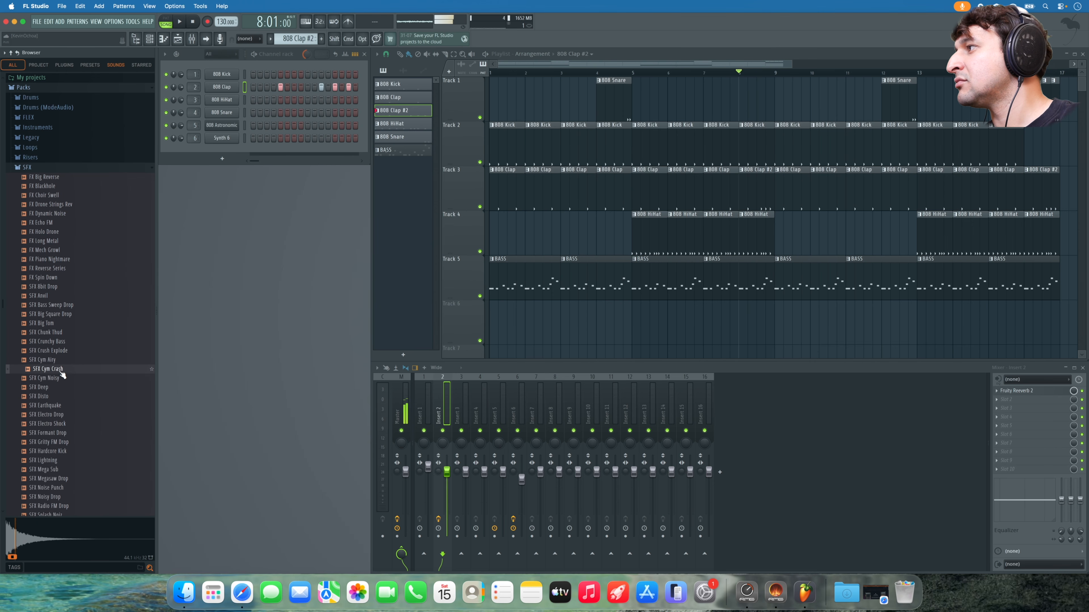
pyautogui.click(62, 379)
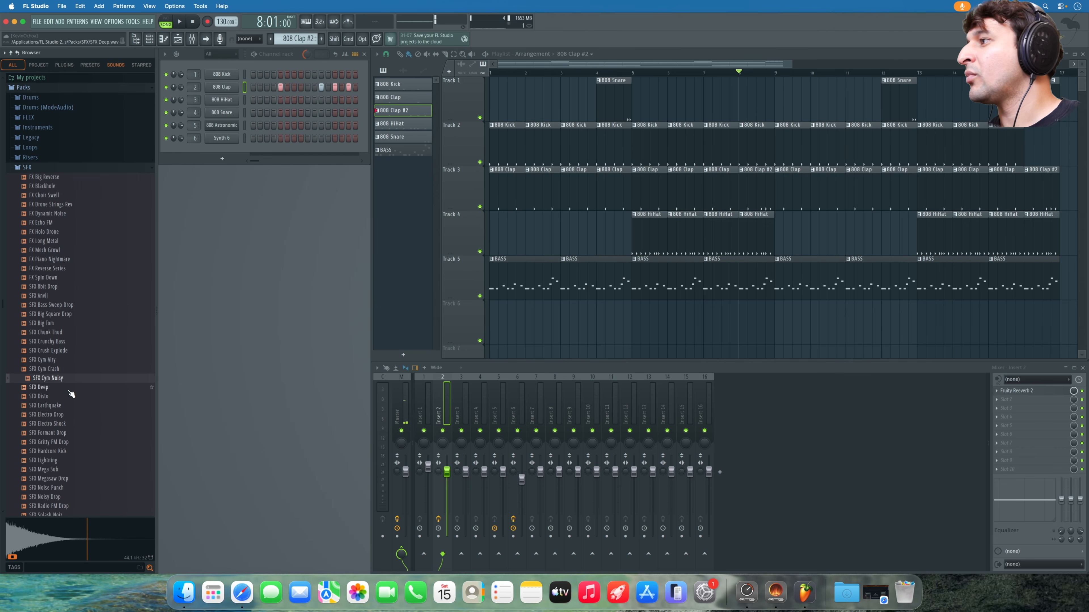
# - Drag SFX Cym Noisy onto Track 6 at bar 1 and rewind playback to bar 1
pyautogui.moveTo(59, 378); pyautogui.dragTo(504, 329)
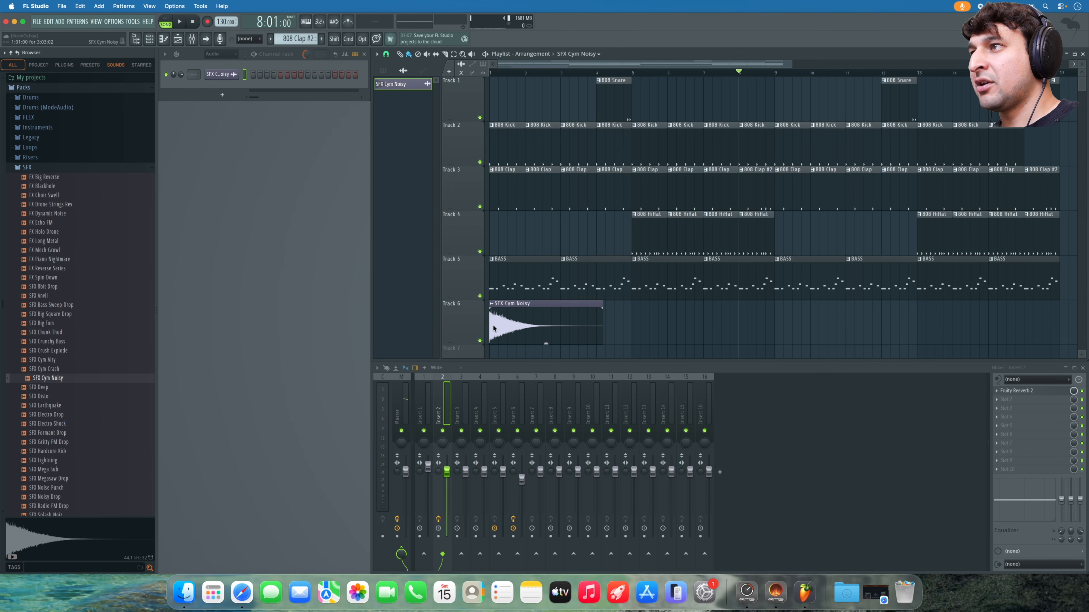
pyautogui.click(500, 74)
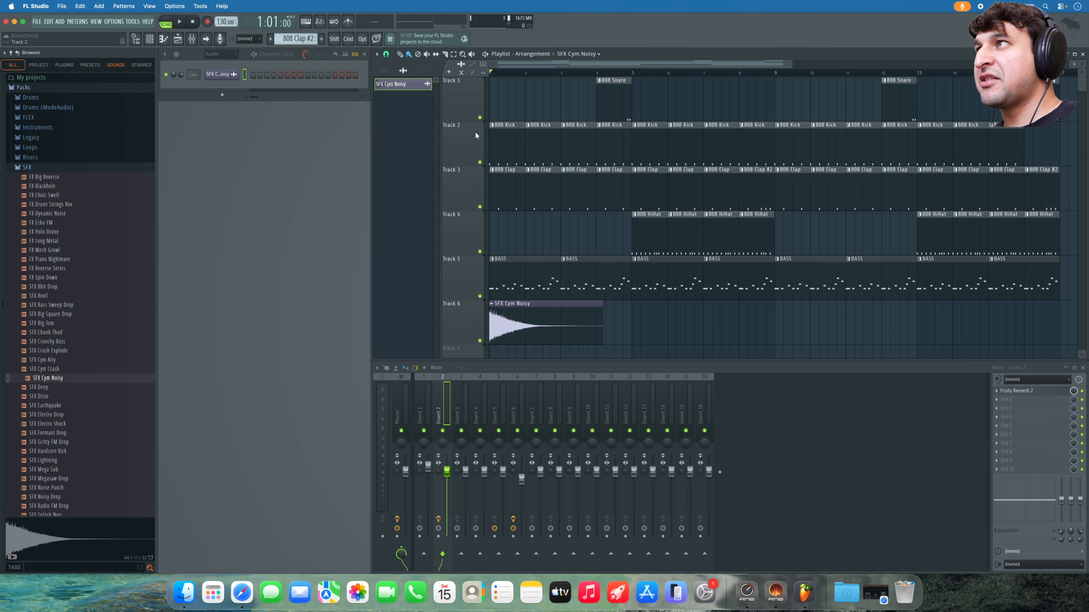
pyautogui.scroll(-2, 513, 297)
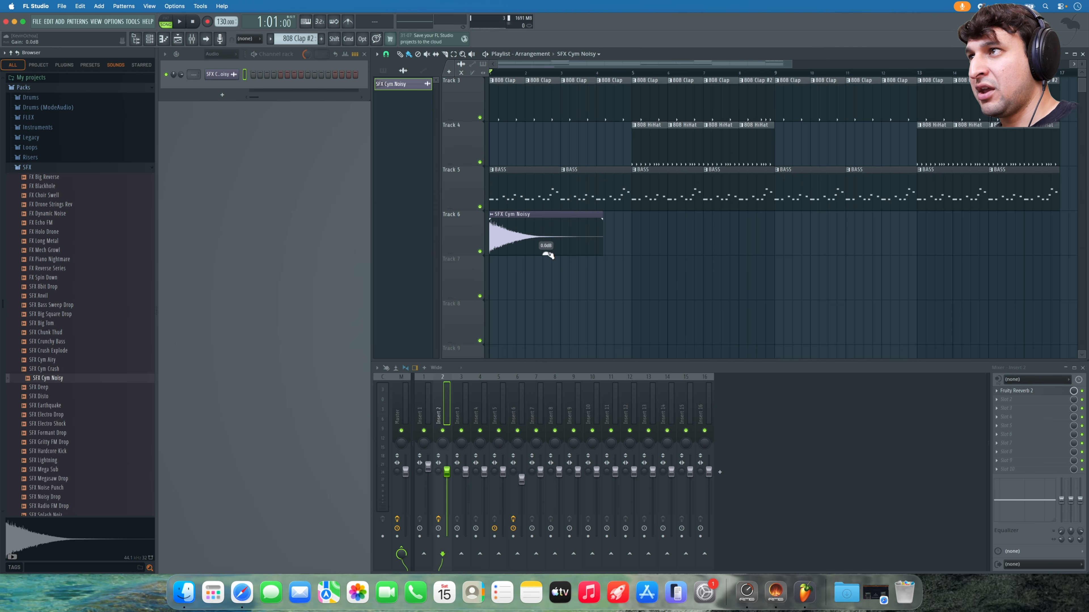
# - Lower the cymbal clip's gain to about -11.9 dB, auditioning the song at each level
pyautogui.moveTo(546, 253); pyautogui.dragTo(546, 254)
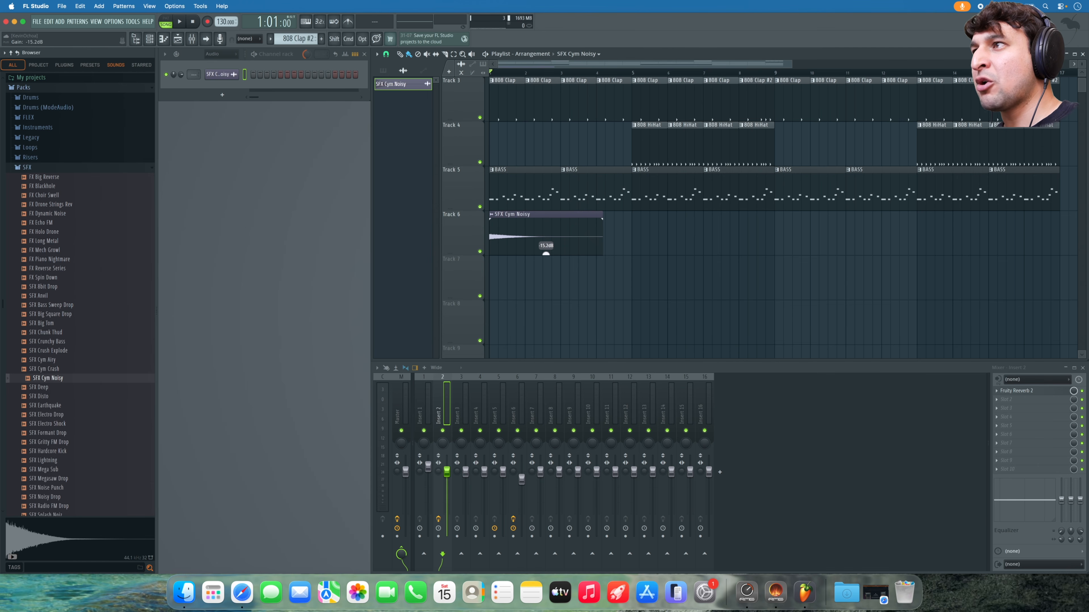
pyautogui.press('space')
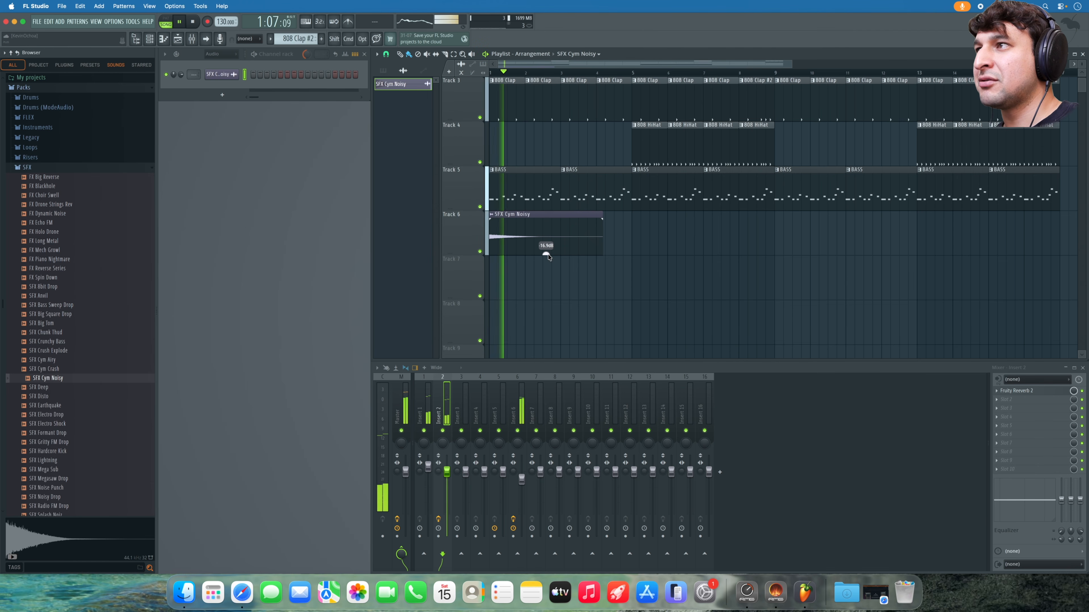
pyautogui.press('space')
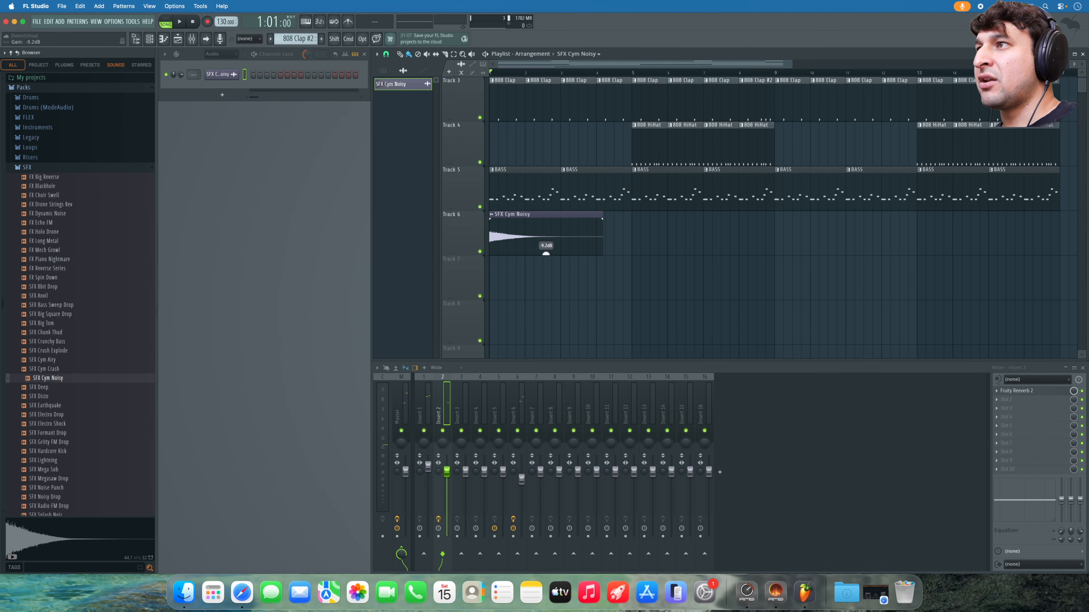
pyautogui.press('space')
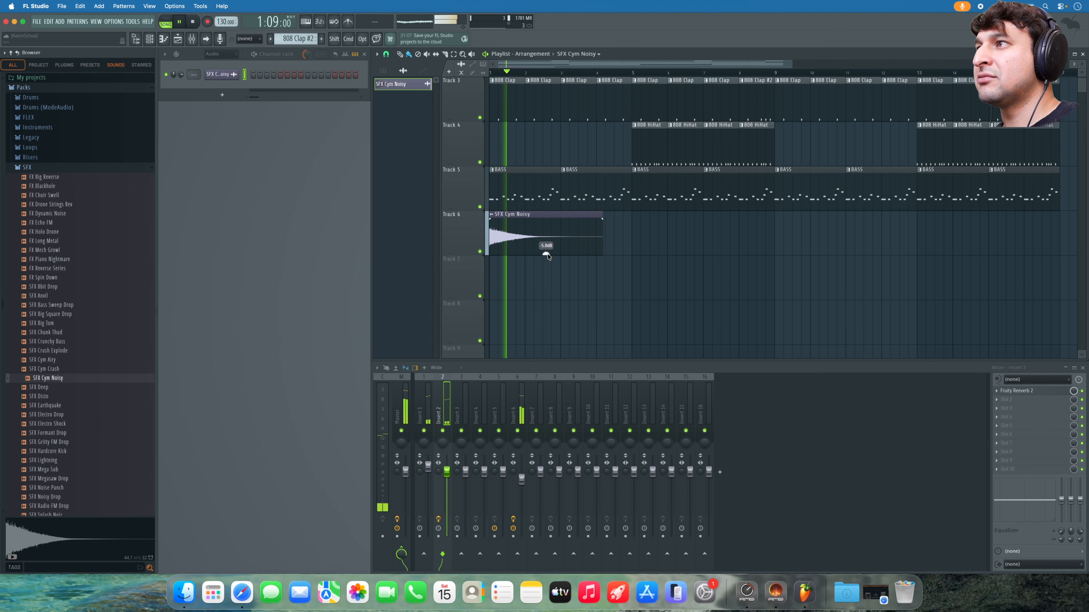
pyautogui.press('space')
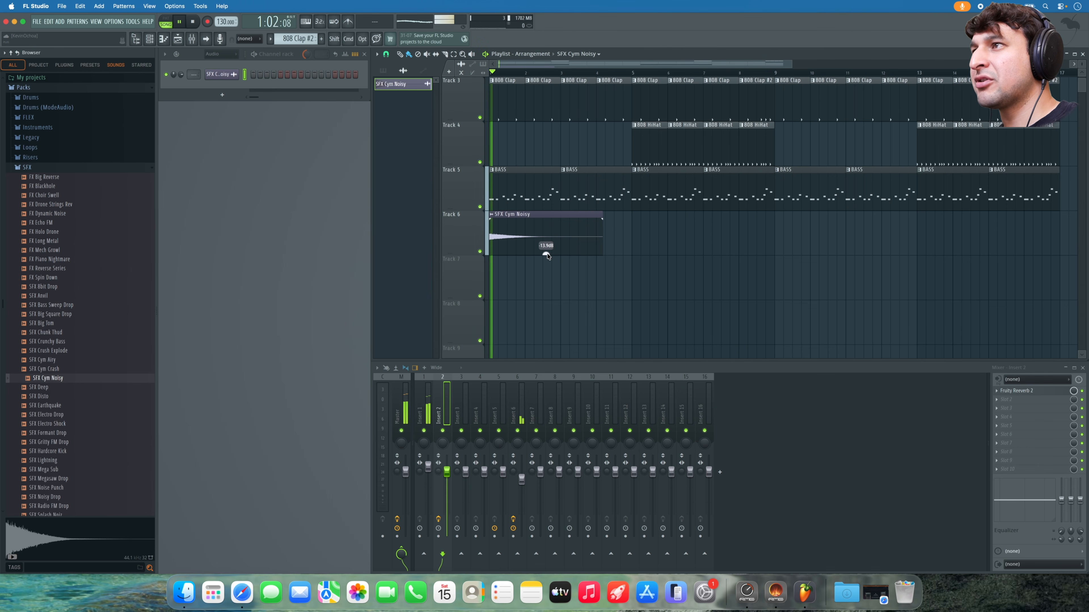
pyautogui.moveTo(546, 254); pyautogui.dragTo(547, 256)
pyautogui.press('space')
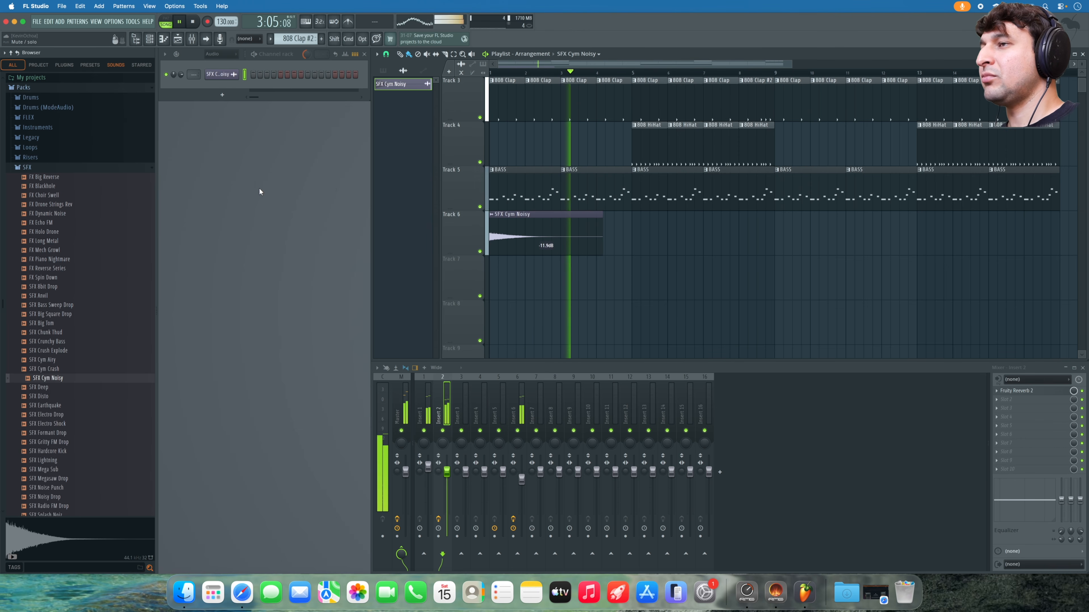
pyautogui.press('space')
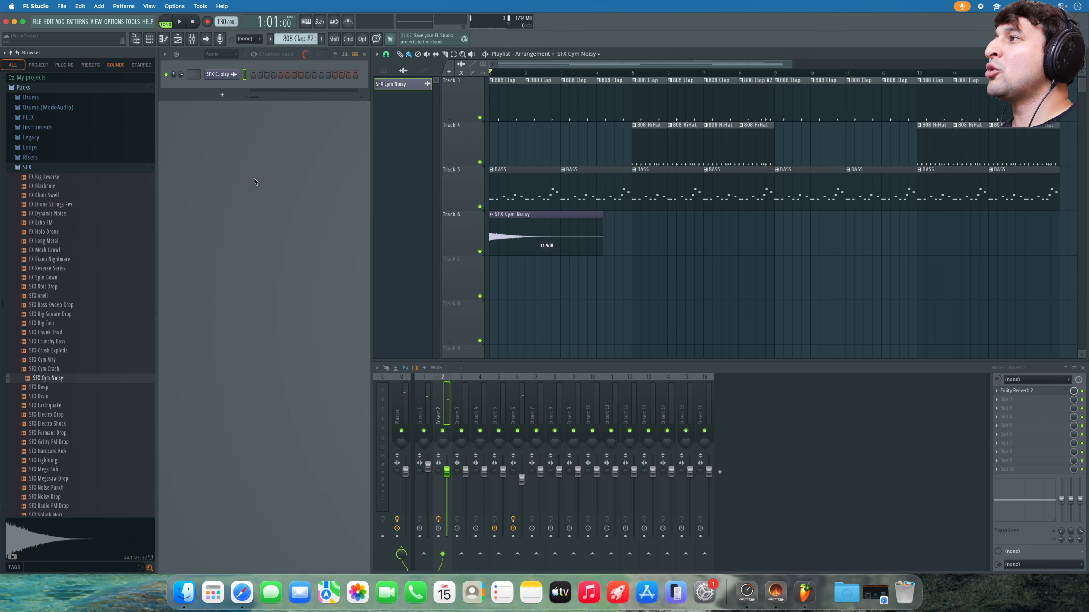
# - Try the Unsorted and Audio channel rack filters, then settle on All to list all seven channels
pyautogui.click(221, 56)
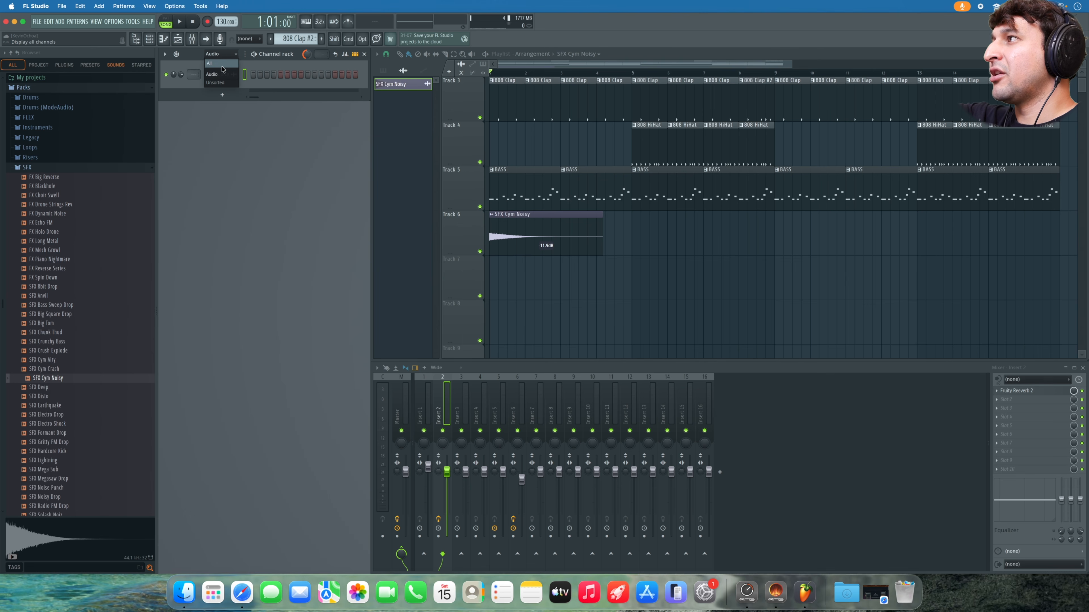
pyautogui.click(226, 82)
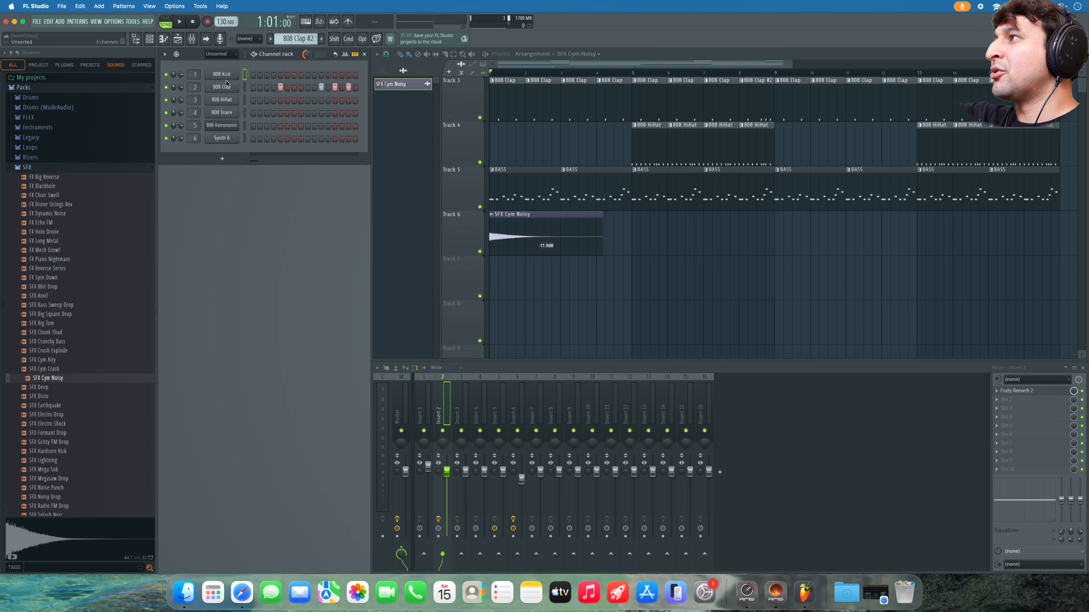
pyautogui.click(227, 57)
pyautogui.click(223, 65)
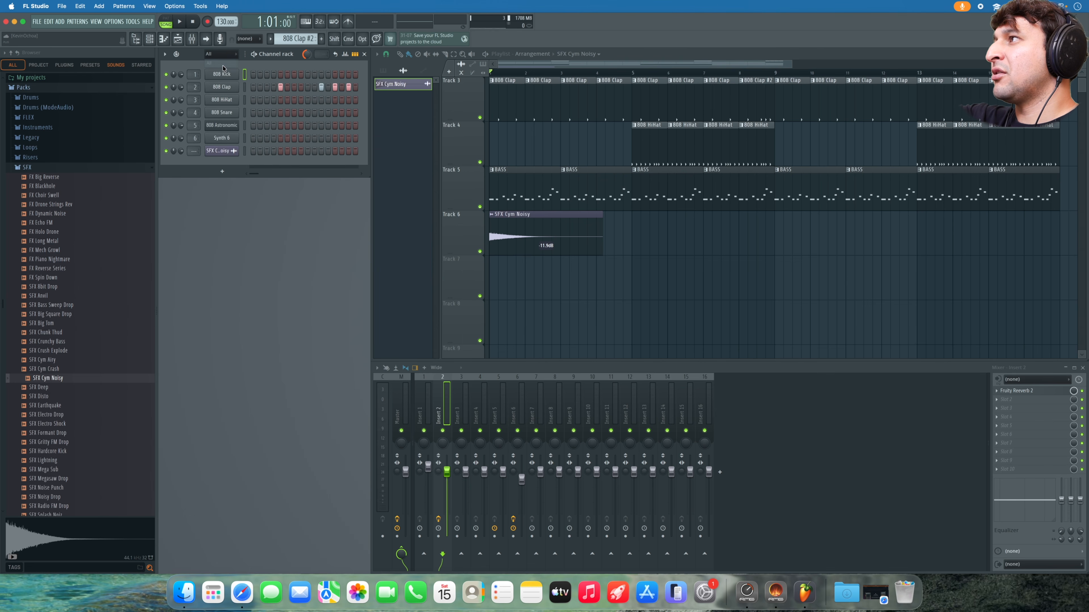
pyautogui.click(219, 55)
pyautogui.click(223, 82)
pyautogui.click(219, 55)
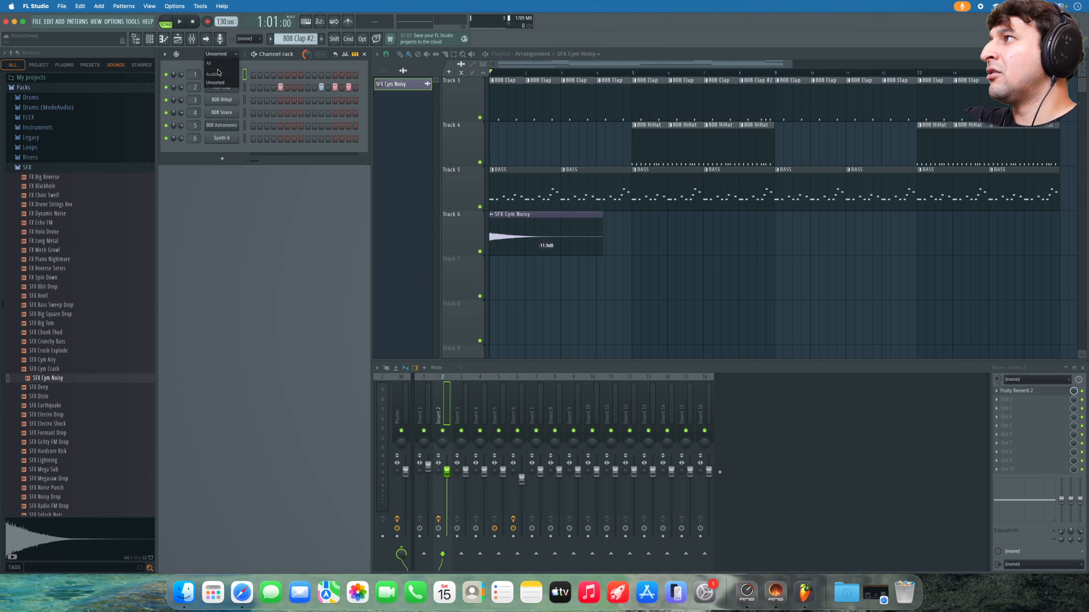
pyautogui.click(219, 74)
pyautogui.click(220, 54)
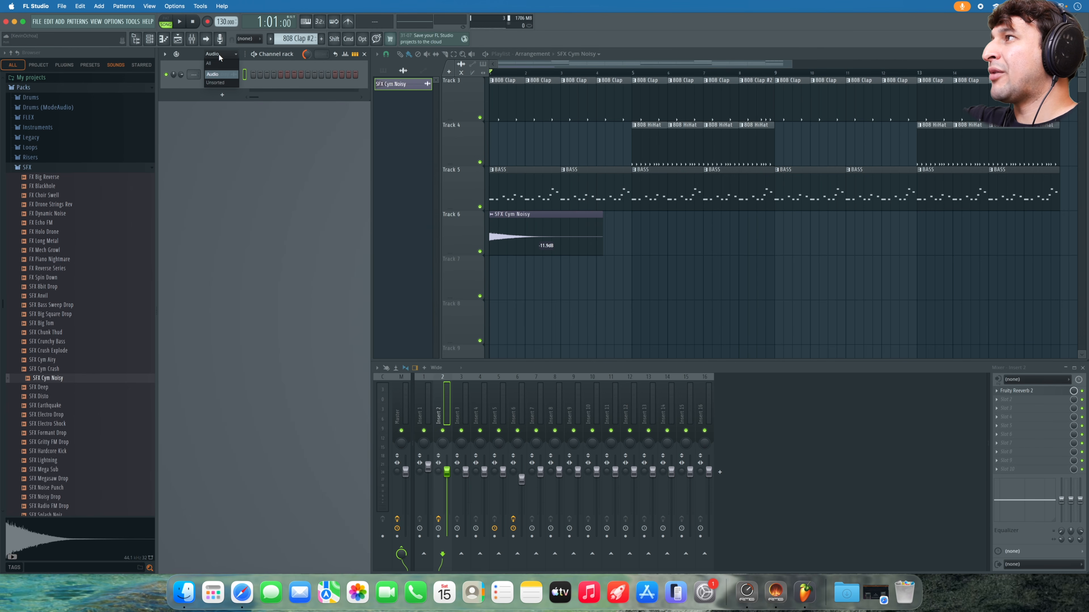
pyautogui.click(219, 64)
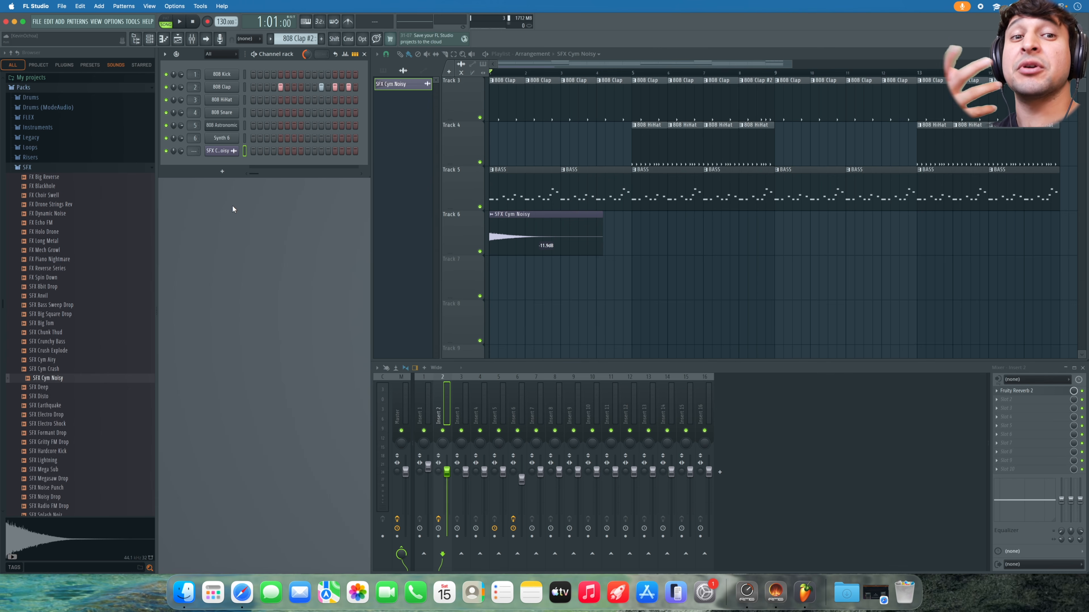
# - Route the SFX Cym Noisy channel to mixer Insert 7 and play the song to check it
pyautogui.click(219, 151)
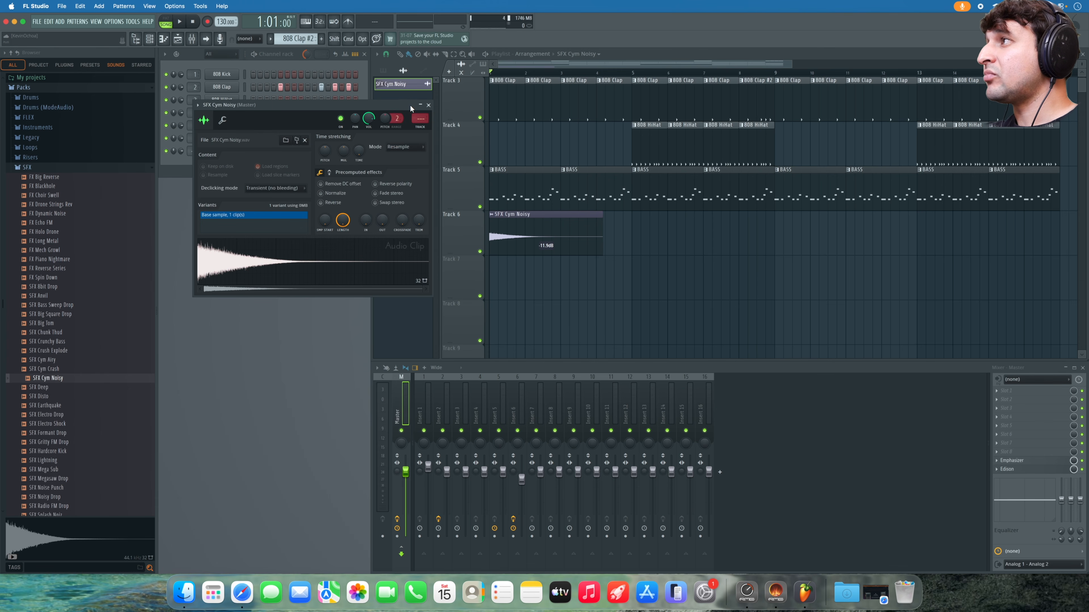
pyautogui.click(428, 105)
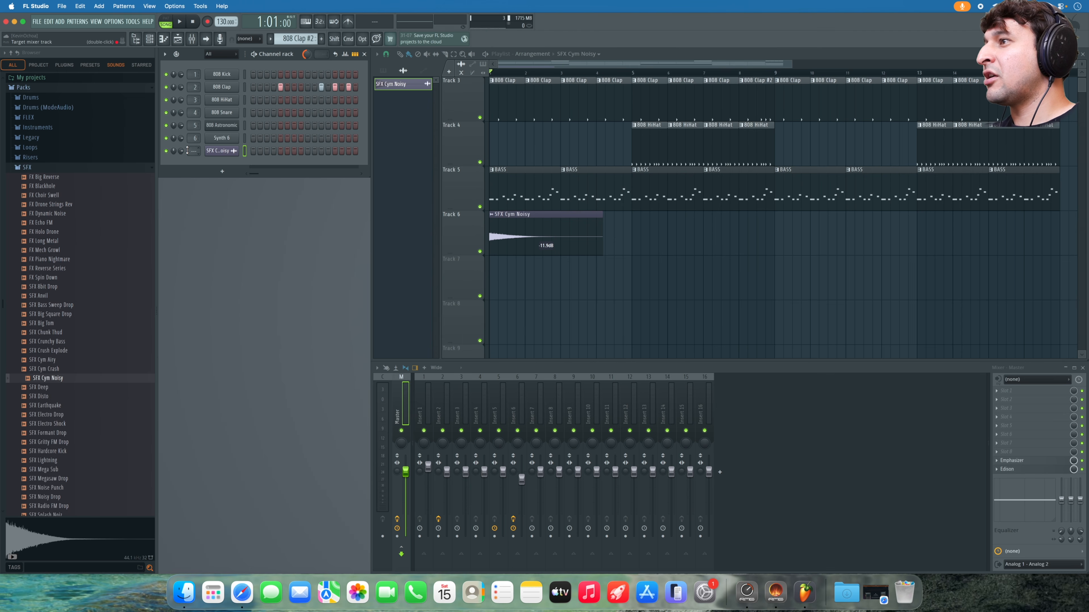
pyautogui.moveTo(194, 150); pyautogui.dragTo(193, 149)
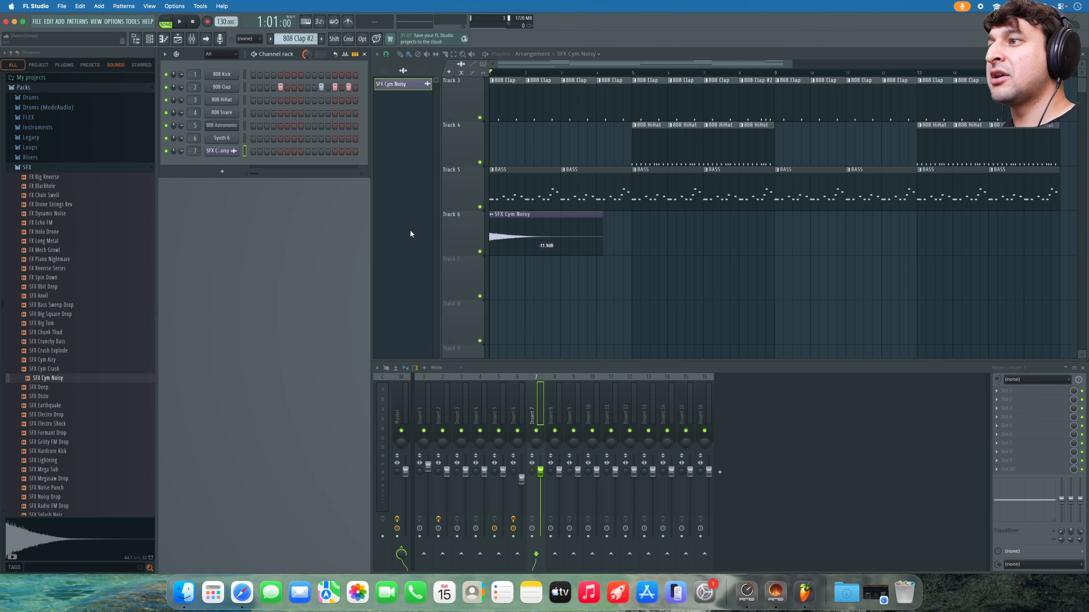
pyautogui.click(600, 324)
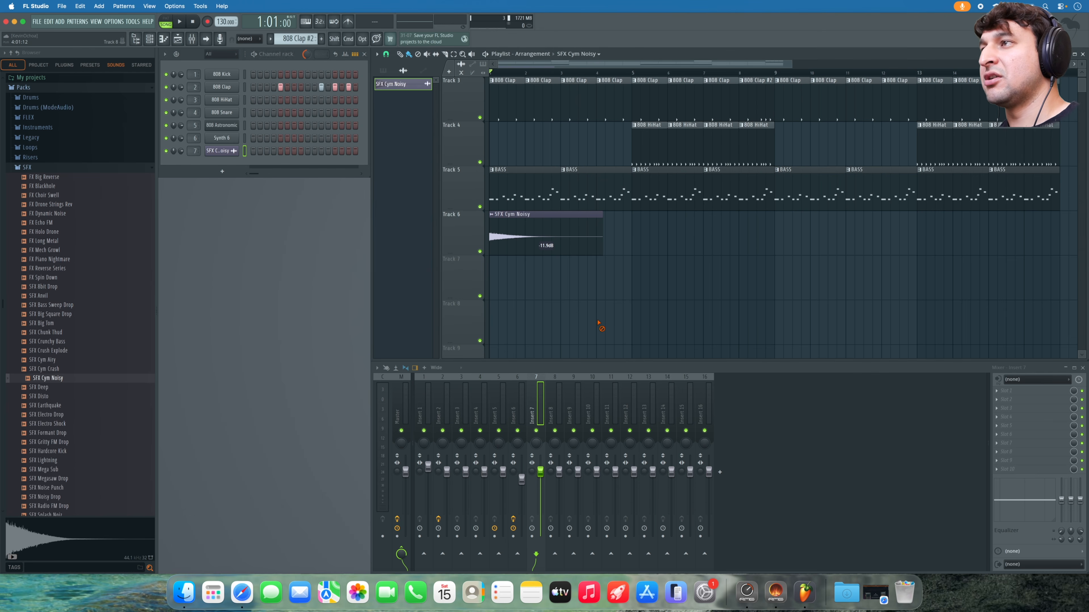
pyautogui.press('space')
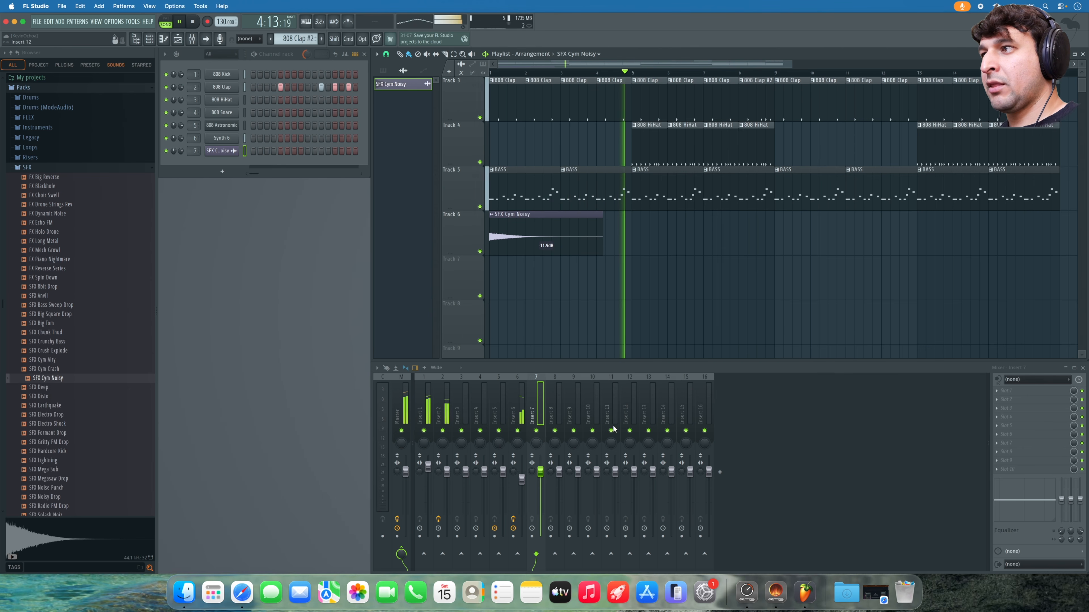
pyautogui.press('space')
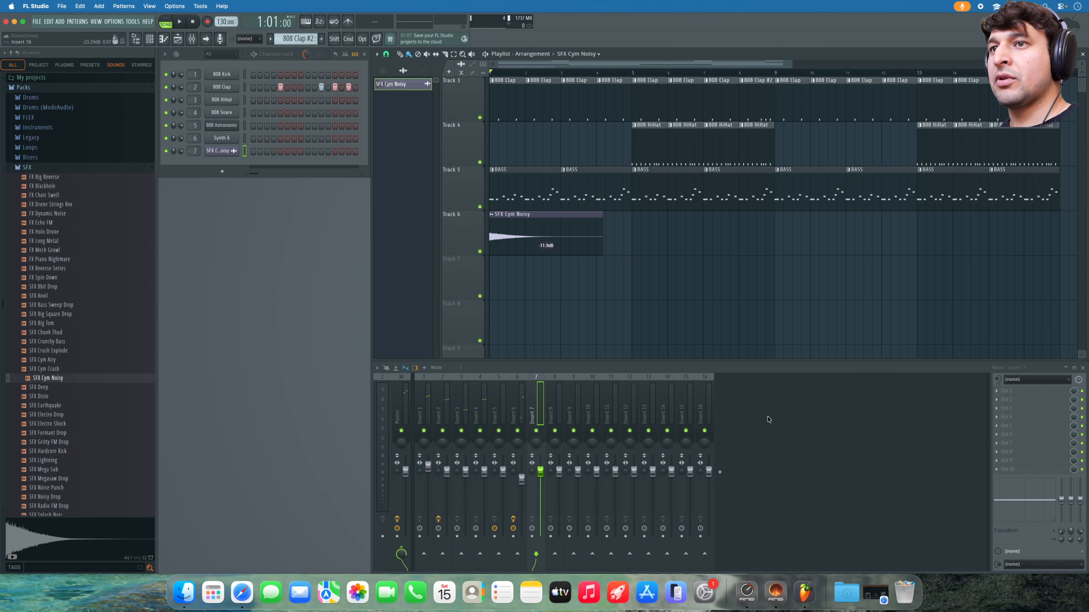
# - Load Fruity Reeverb 2 on Insert 7 with about 4.3 s decay and a raised low cut, then audition it
pyautogui.click(1026, 399)
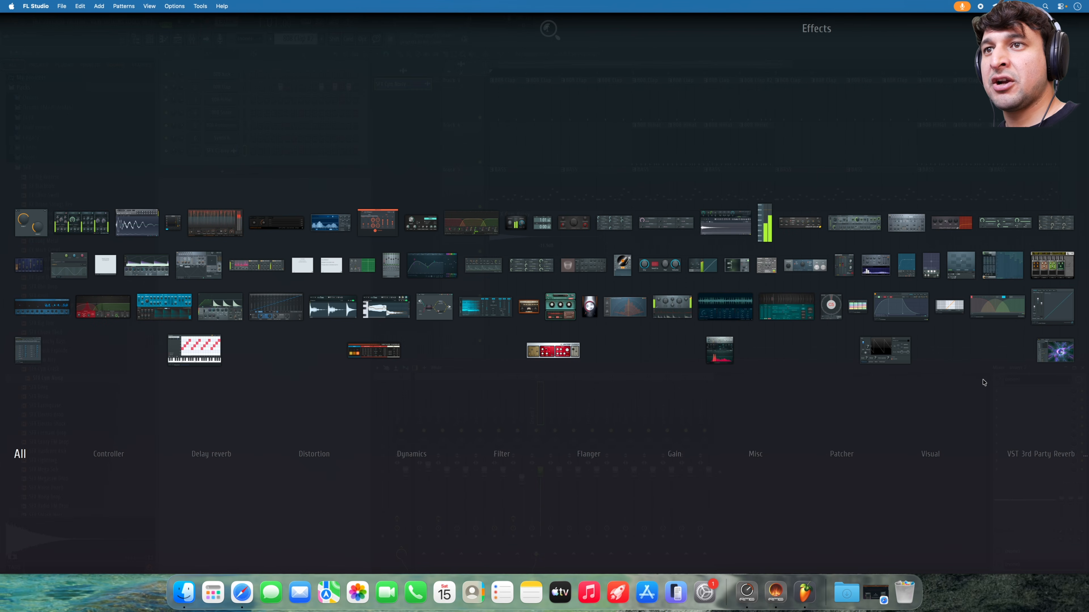
pyautogui.click(586, 271)
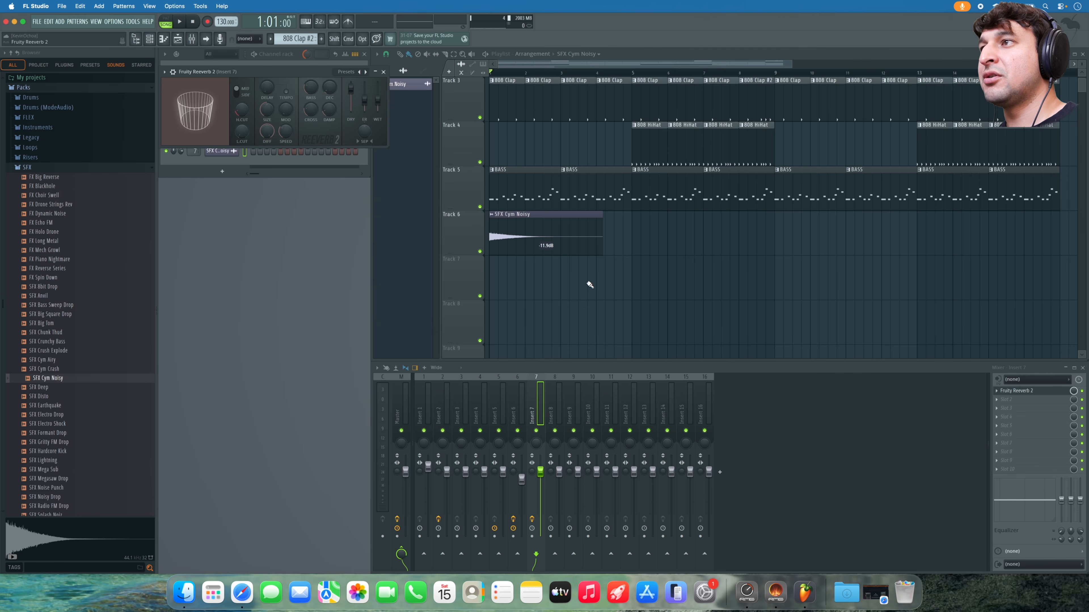
pyautogui.moveTo(329, 87); pyautogui.dragTo(329, 81)
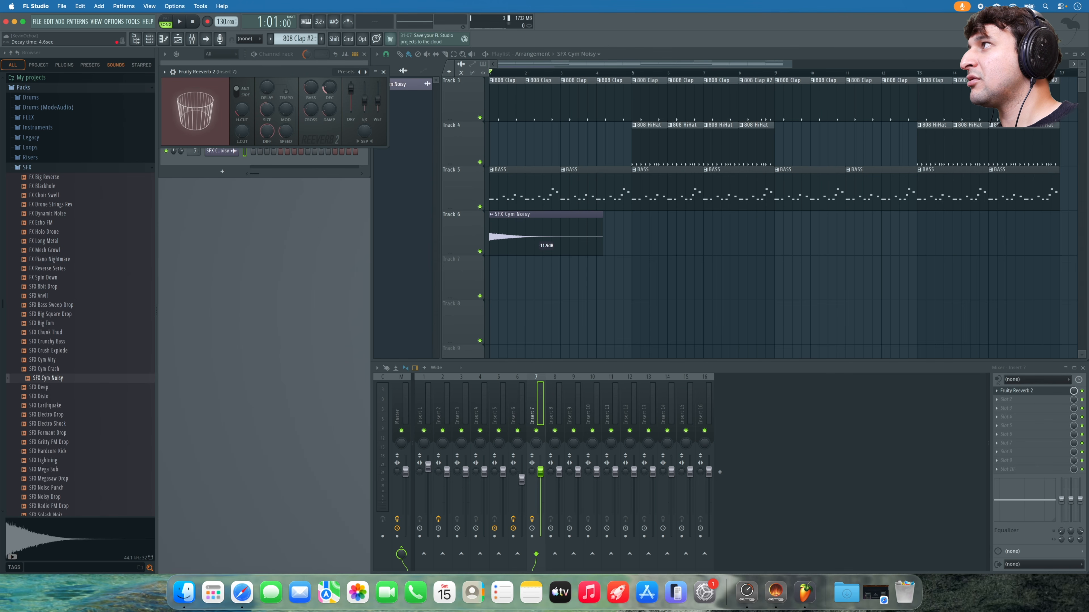
pyautogui.moveTo(242, 131); pyautogui.dragTo(242, 126)
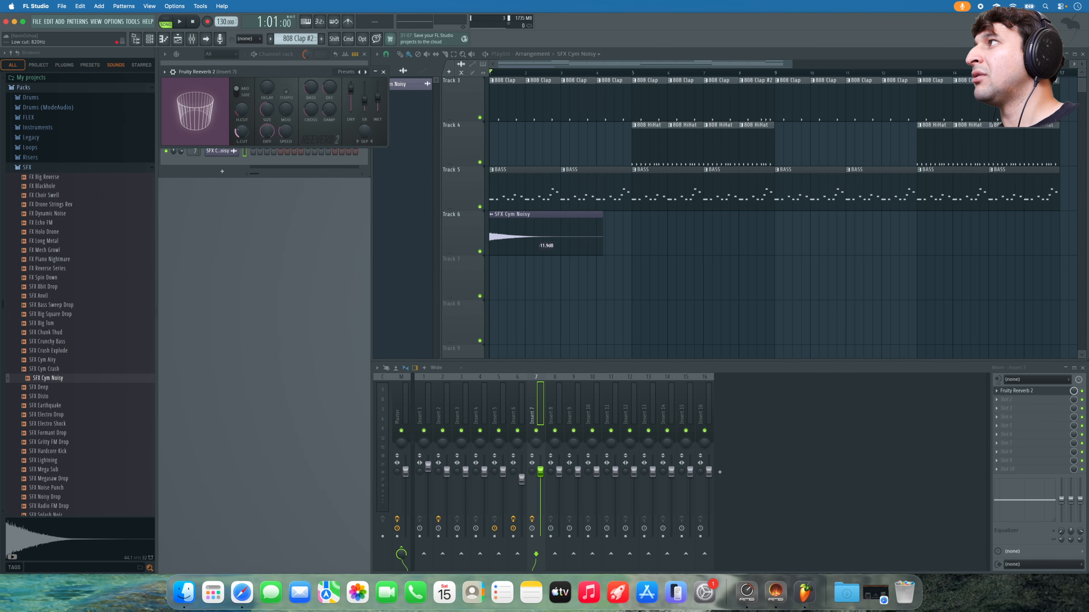
pyautogui.press('space')
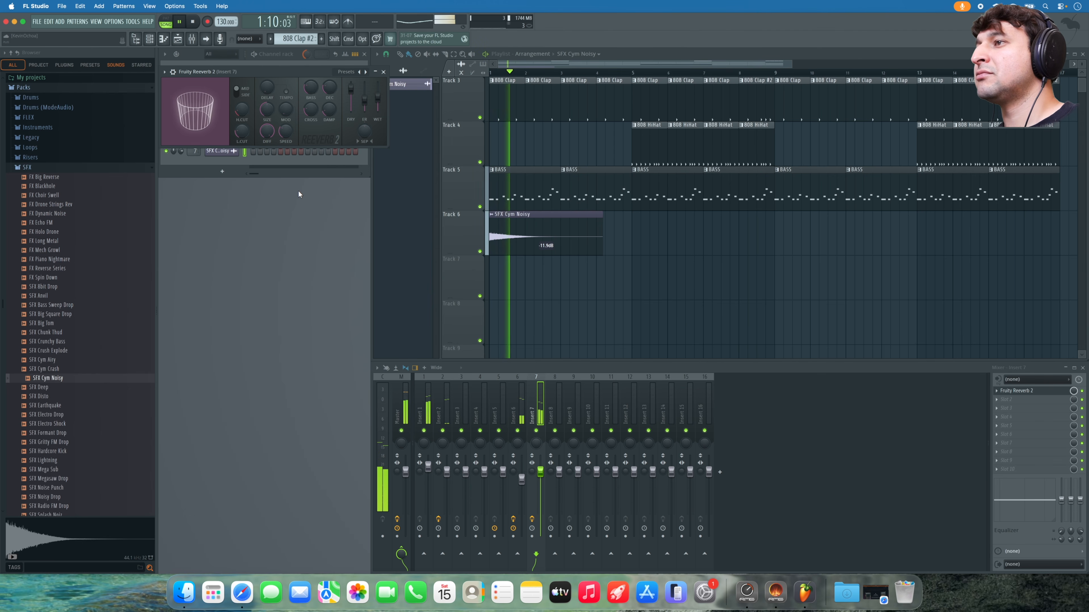
pyautogui.click(383, 72)
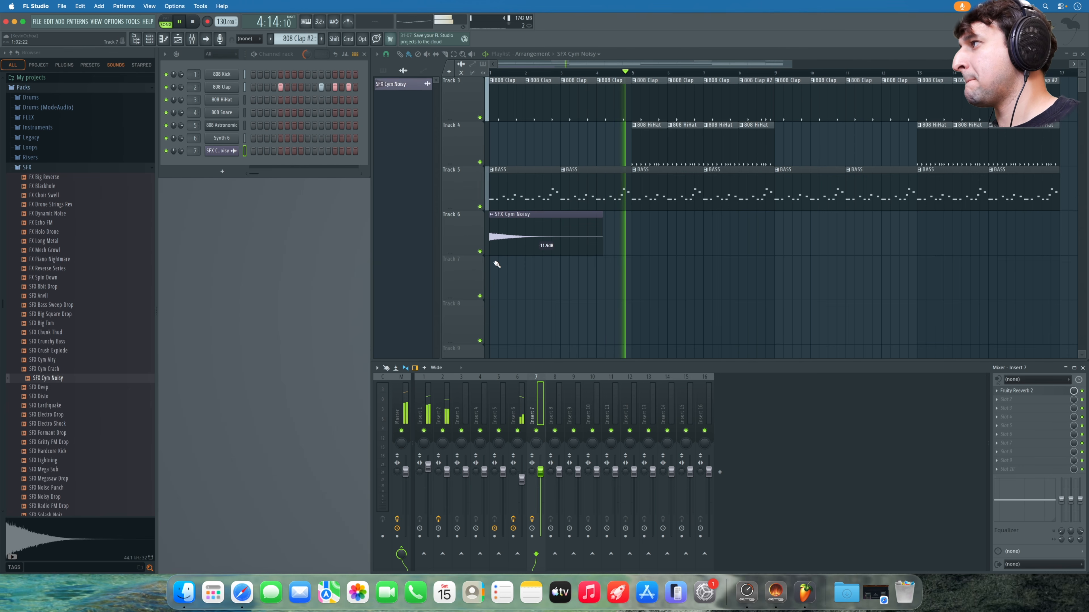
# - Paint a second SFX Cym Noisy clip on Track 6 at bar 9 and play the song back
pyautogui.press('space')
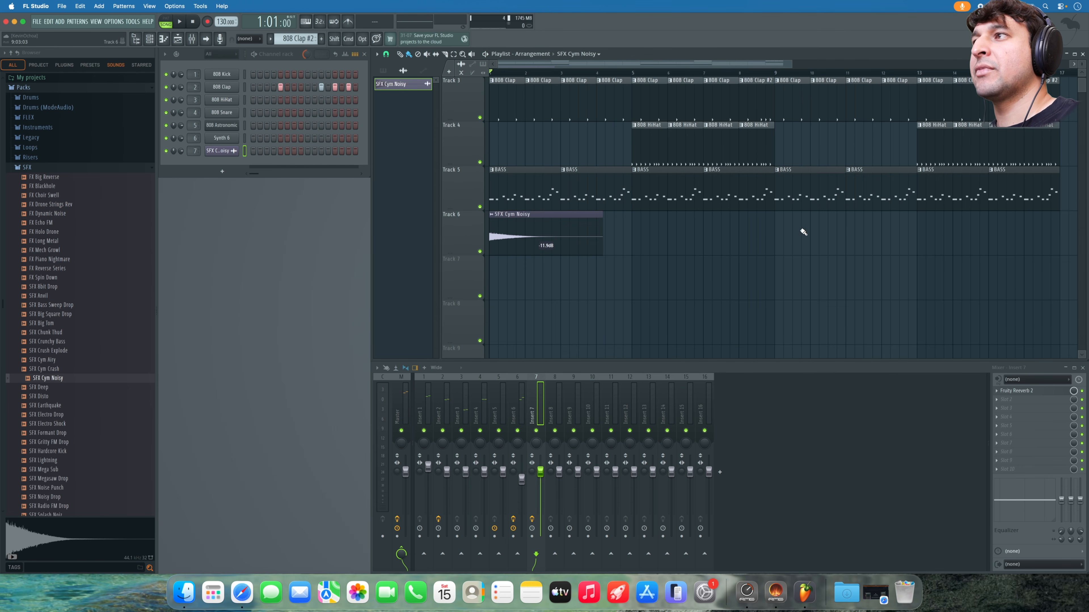
pyautogui.click(780, 230)
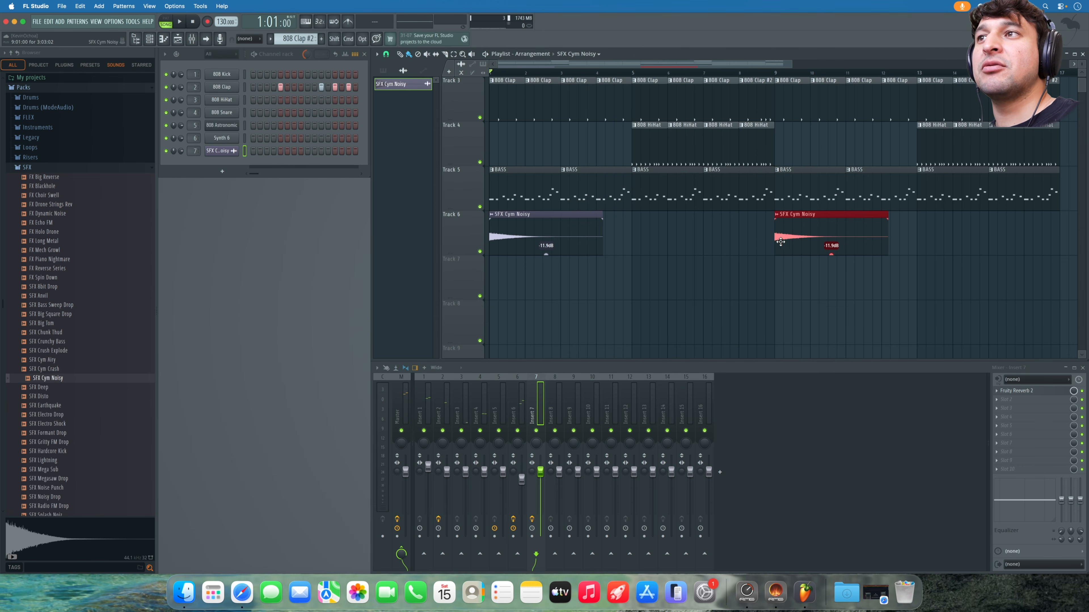
pyautogui.press('space')
pyautogui.scroll(2, 767, 243)
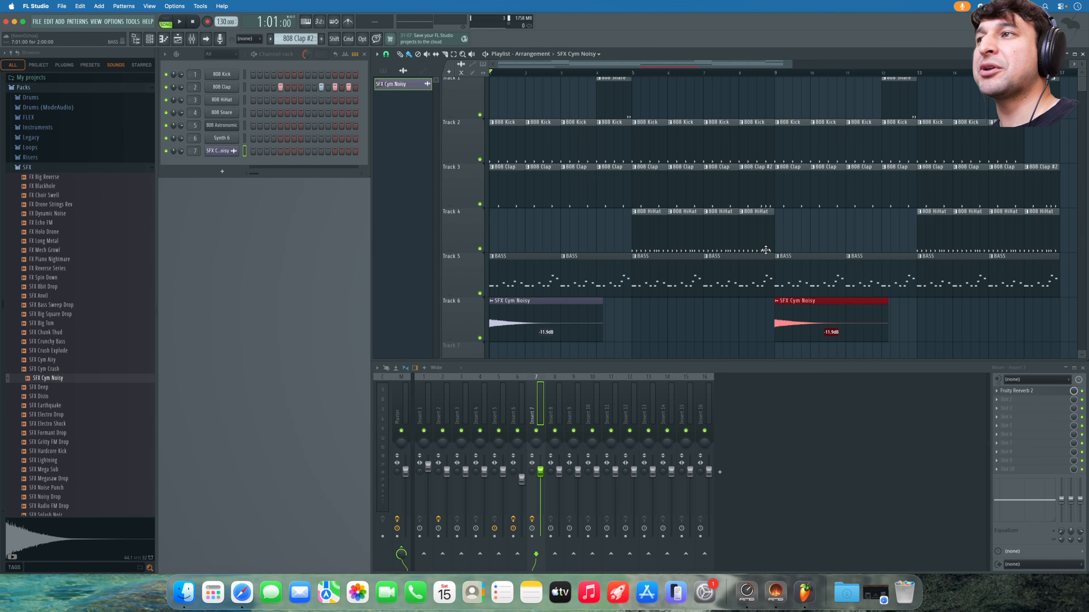
pyautogui.scroll(-2, 697, 296)
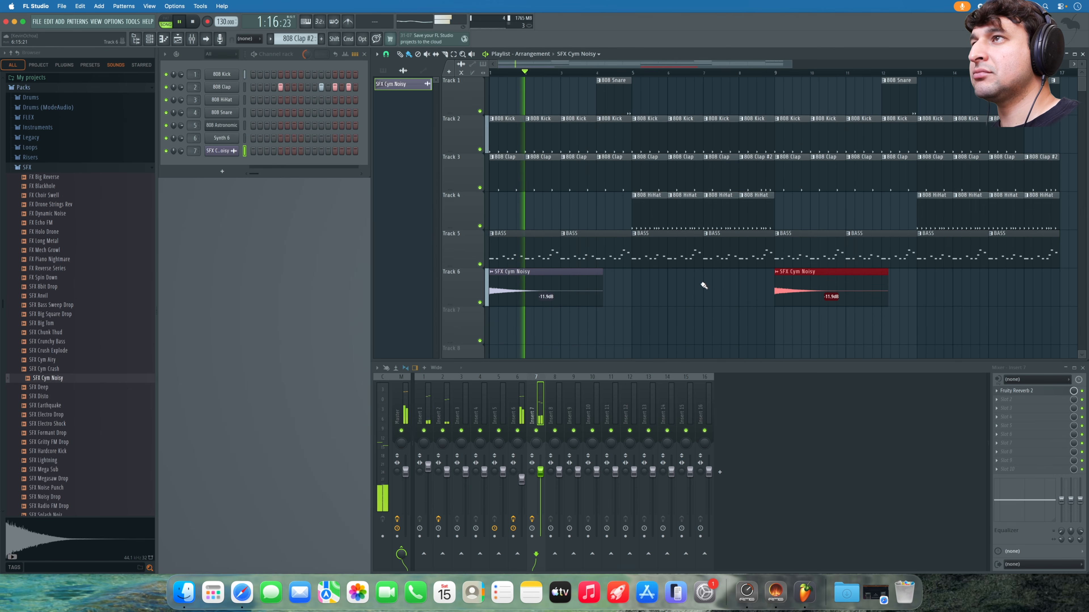
pyautogui.scroll(-2, 651, 301)
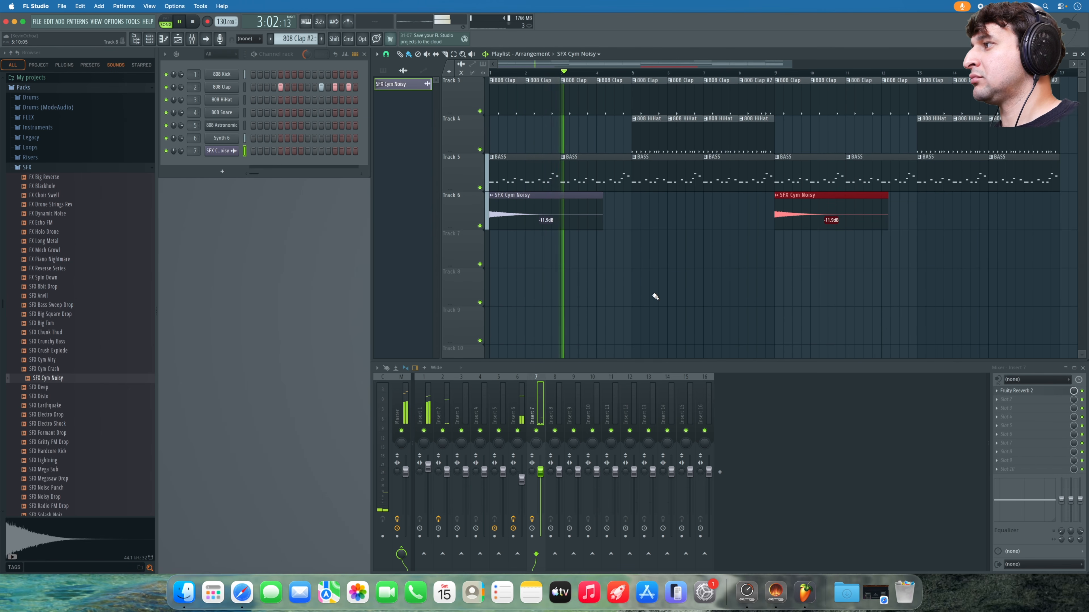
pyautogui.scroll(-1, 654, 296)
pyautogui.scroll(1, 654, 296)
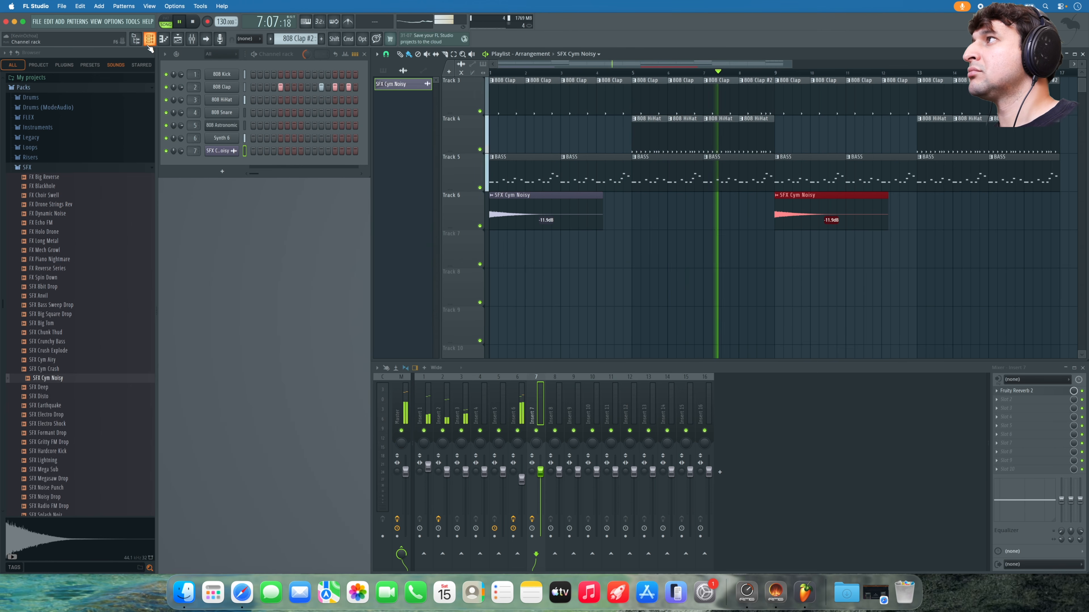
pyautogui.click(737, 240)
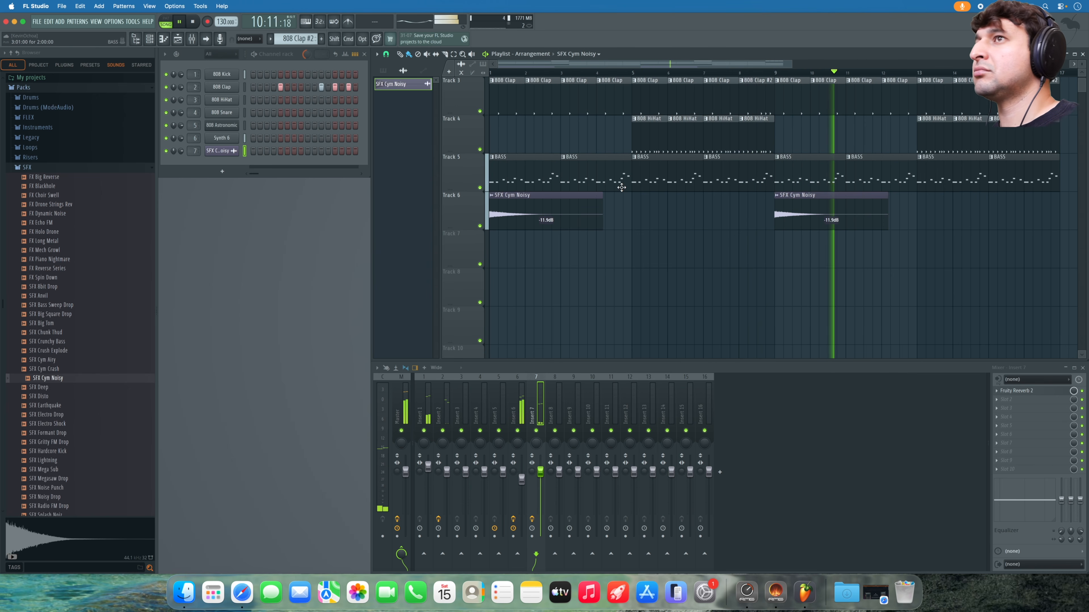
# - Stop playback and add a new FLEX instrument channel, searching 'FLEX' in the plugin picker
pyautogui.press('space')
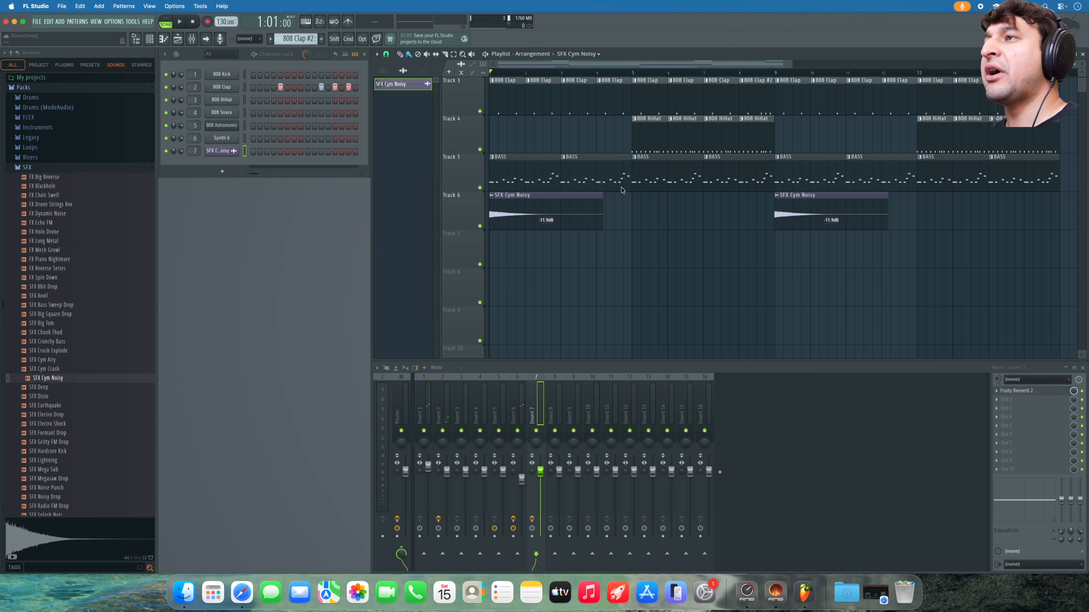
pyautogui.click(219, 172)
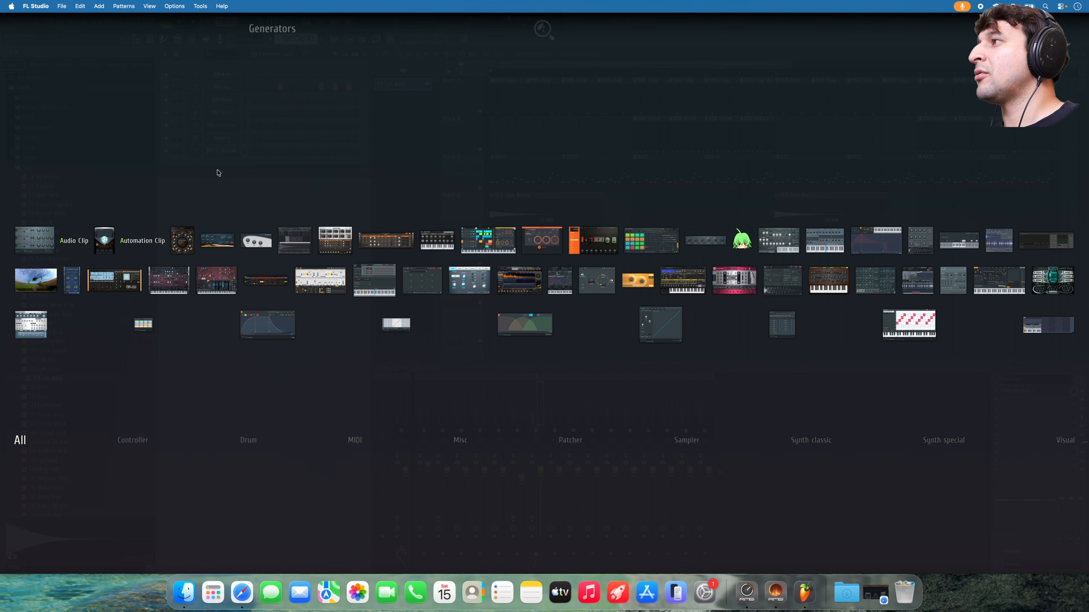
pyautogui.write('FLEX')
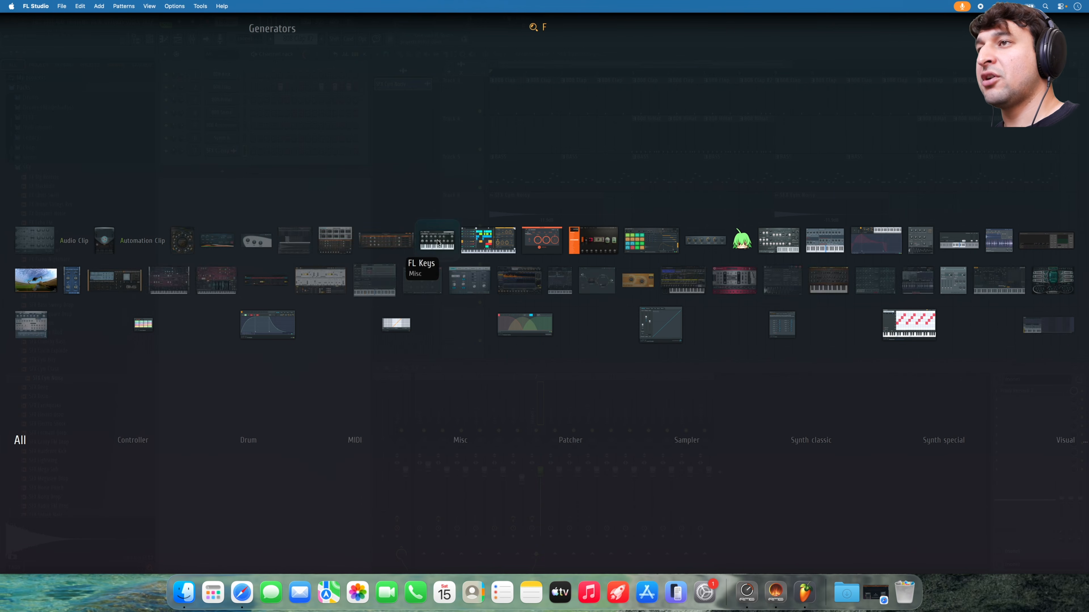
pyautogui.click(594, 240)
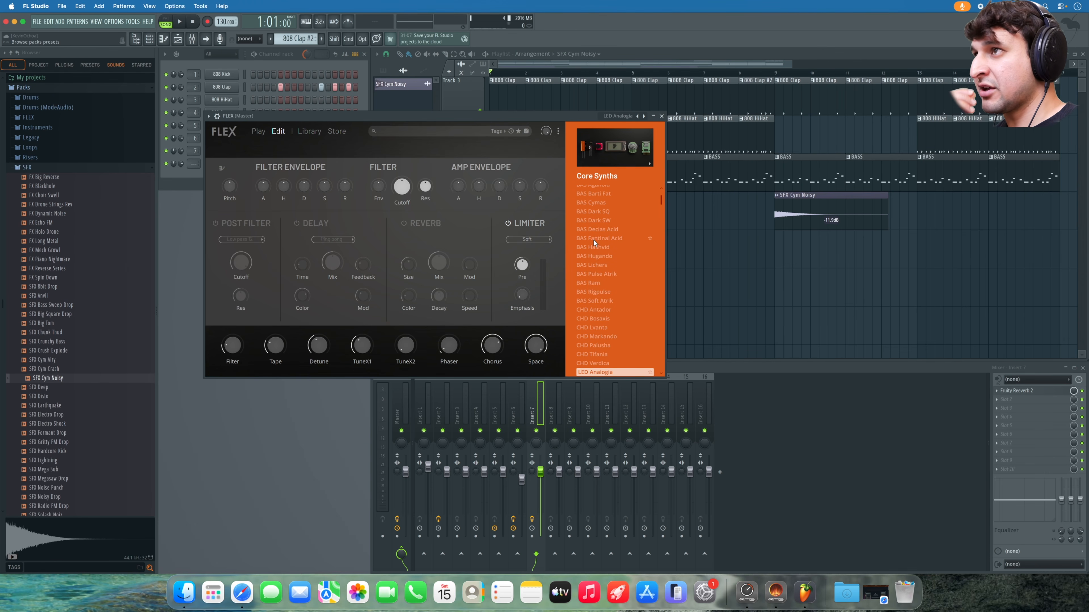
# - Queue the free Core Bass and Saif Sameer Synthwave packs for download from the FLEX Store
pyautogui.click(342, 134)
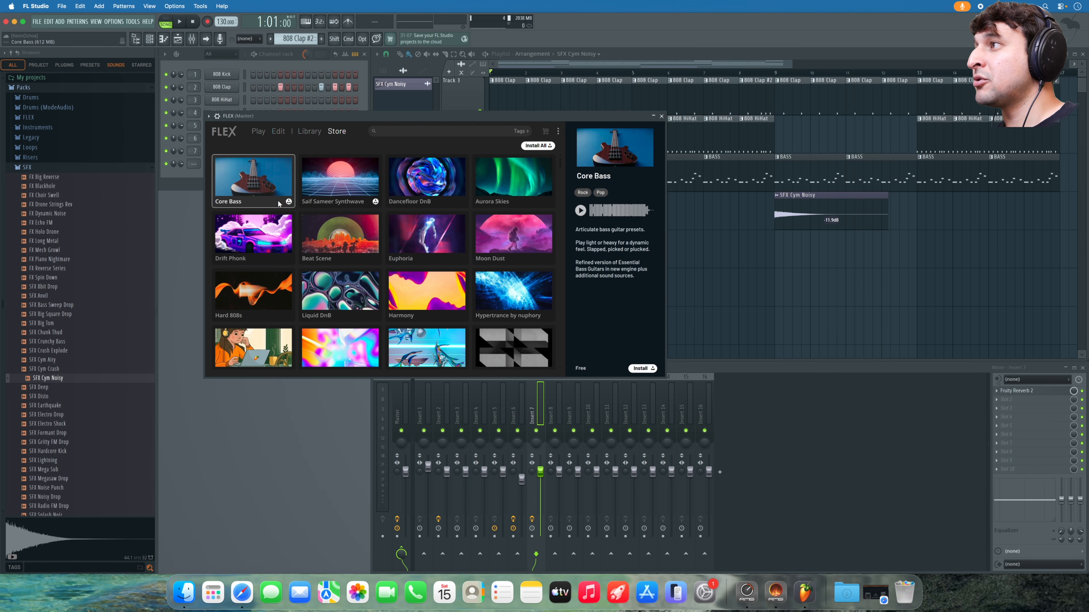
pyautogui.click(290, 201)
pyautogui.click(375, 202)
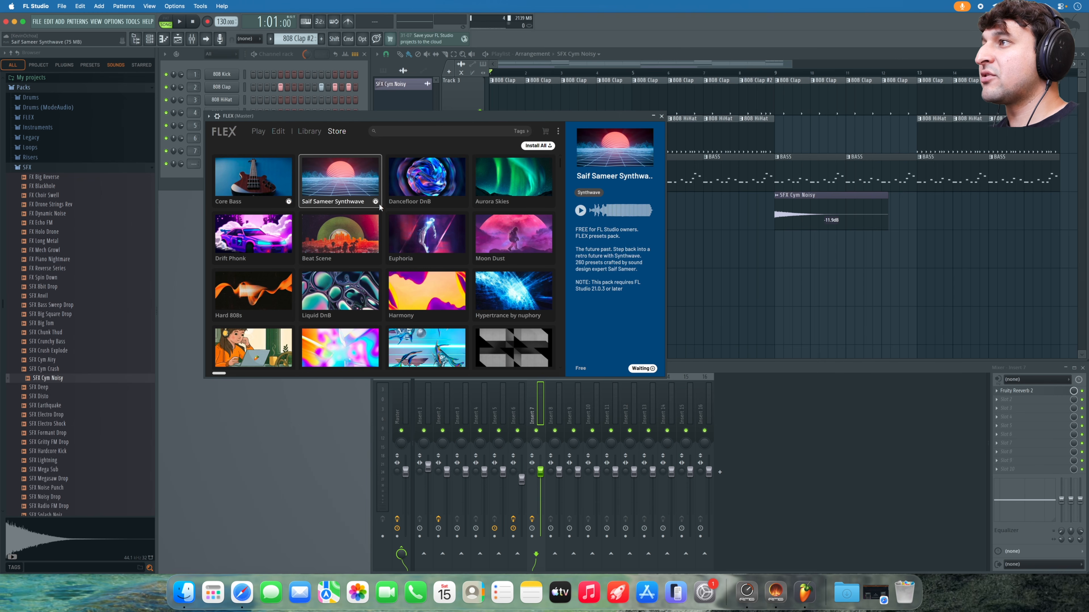
pyautogui.scroll(-5, 379, 202)
pyautogui.scroll(-8, 378, 206)
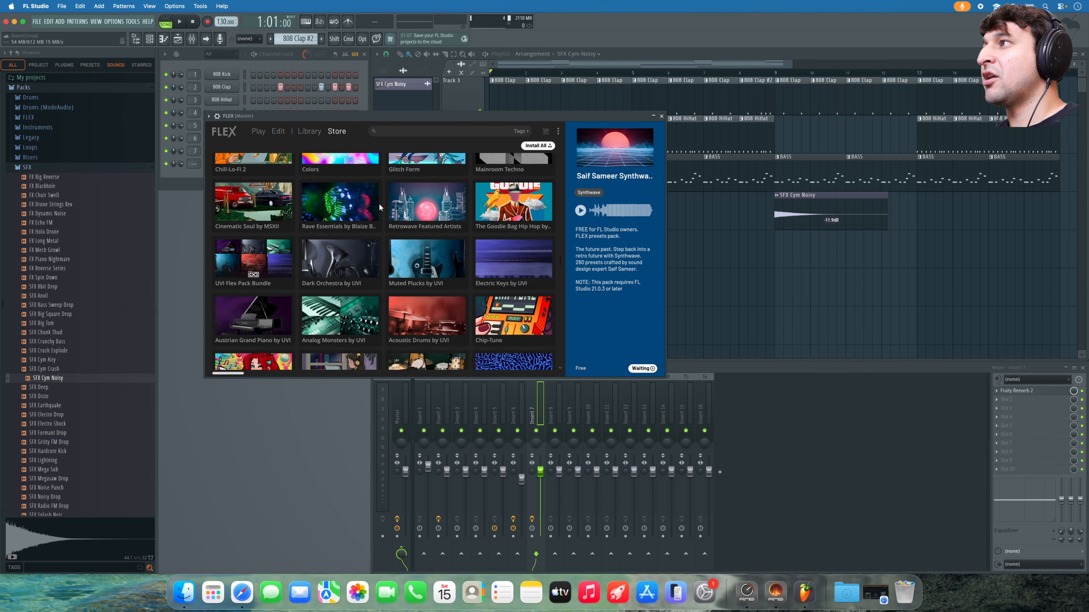
pyautogui.scroll(4, 379, 202)
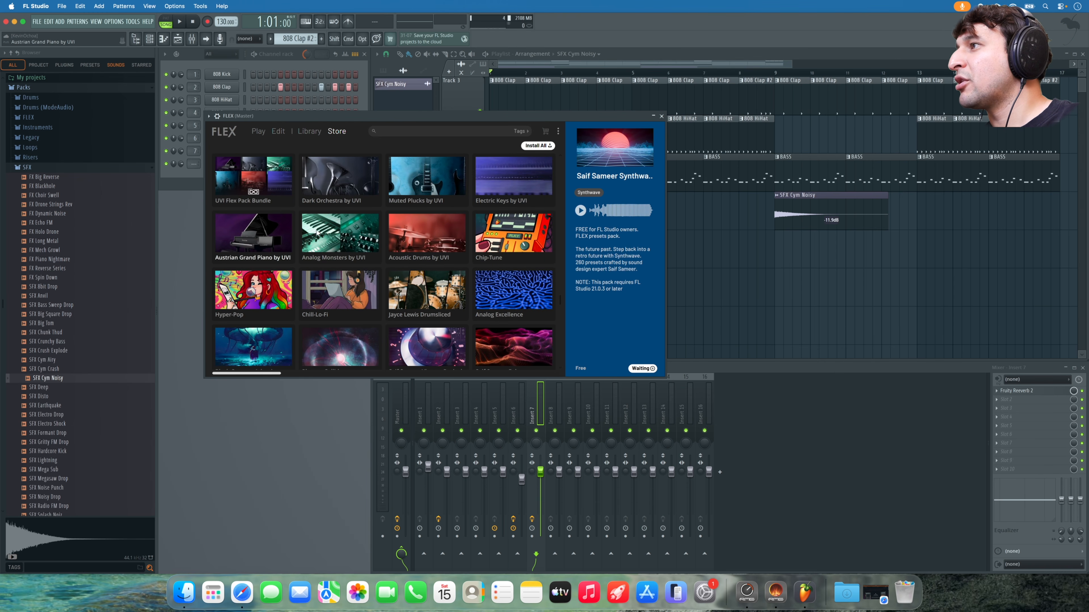
# - View the Electric Keys and Muted Plucks by UVI pack details, then return to the Library
pyautogui.click(493, 183)
pyautogui.click(433, 195)
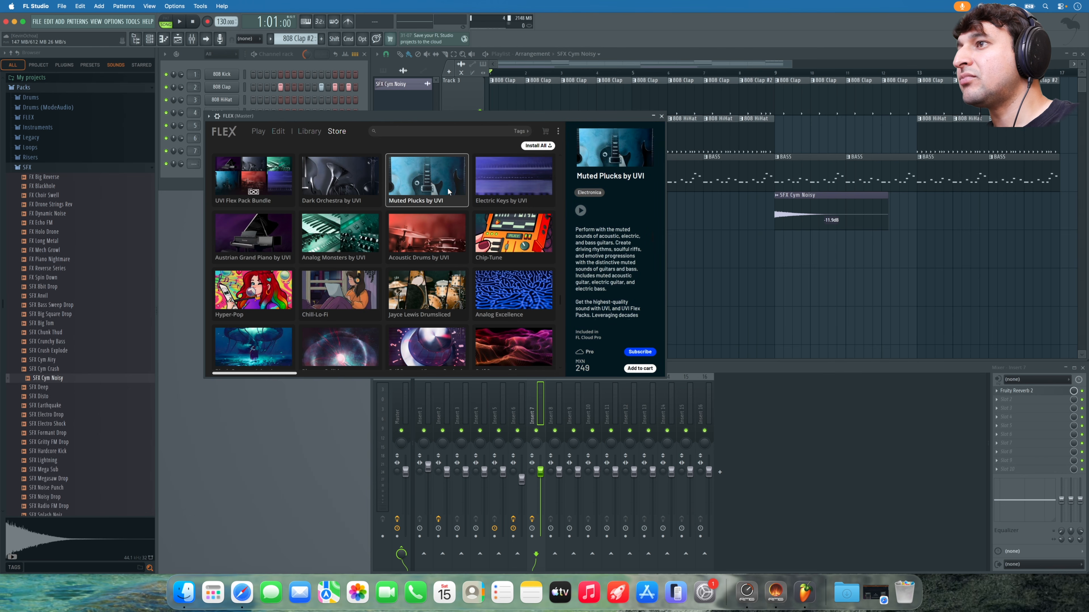
pyautogui.scroll(5, 408, 212)
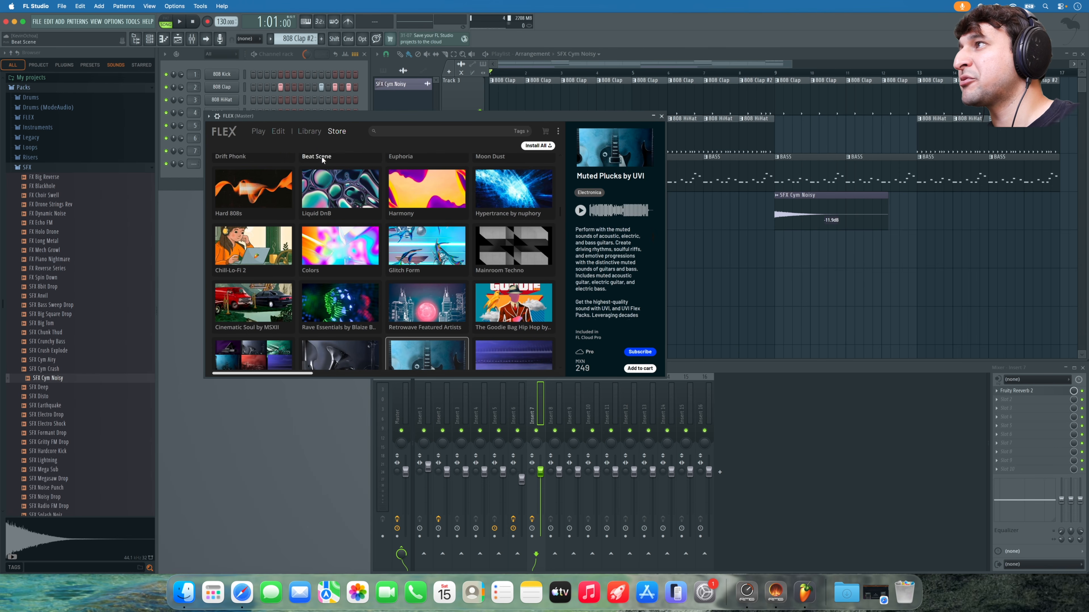
pyautogui.click(309, 131)
# - Scroll the FLEX Library to the Core packs and list the Core Pianos presets
pyautogui.scroll(-10, 354, 211)
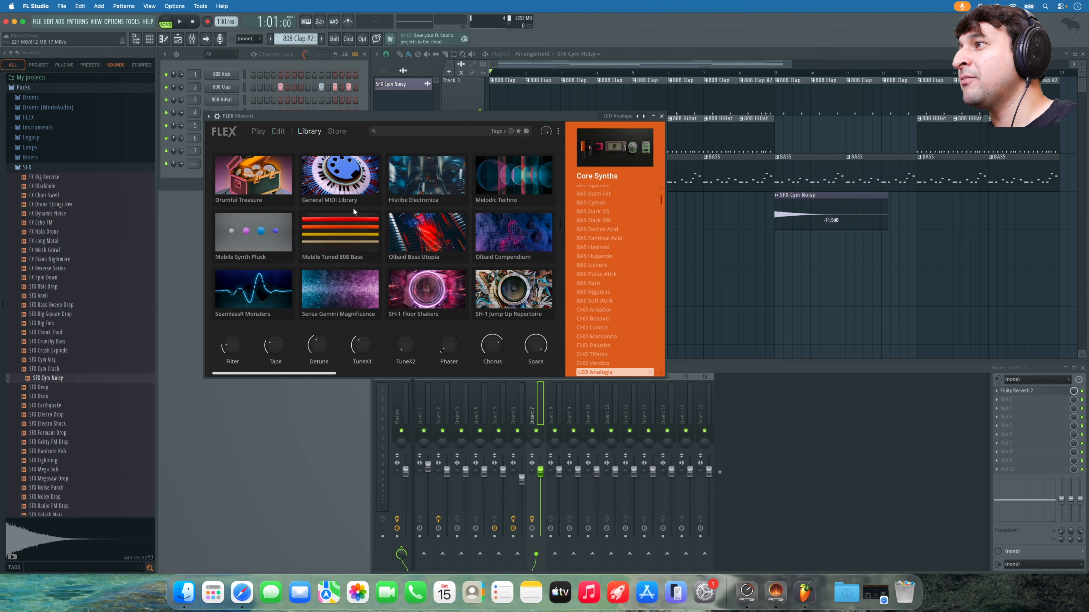
pyautogui.scroll(10, 354, 207)
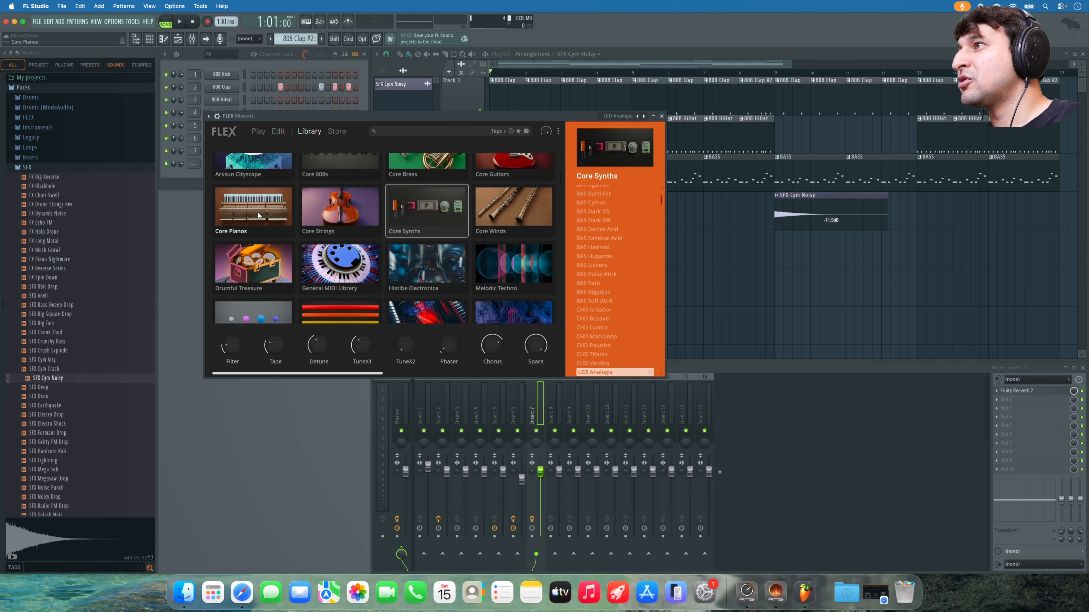
pyautogui.click(287, 220)
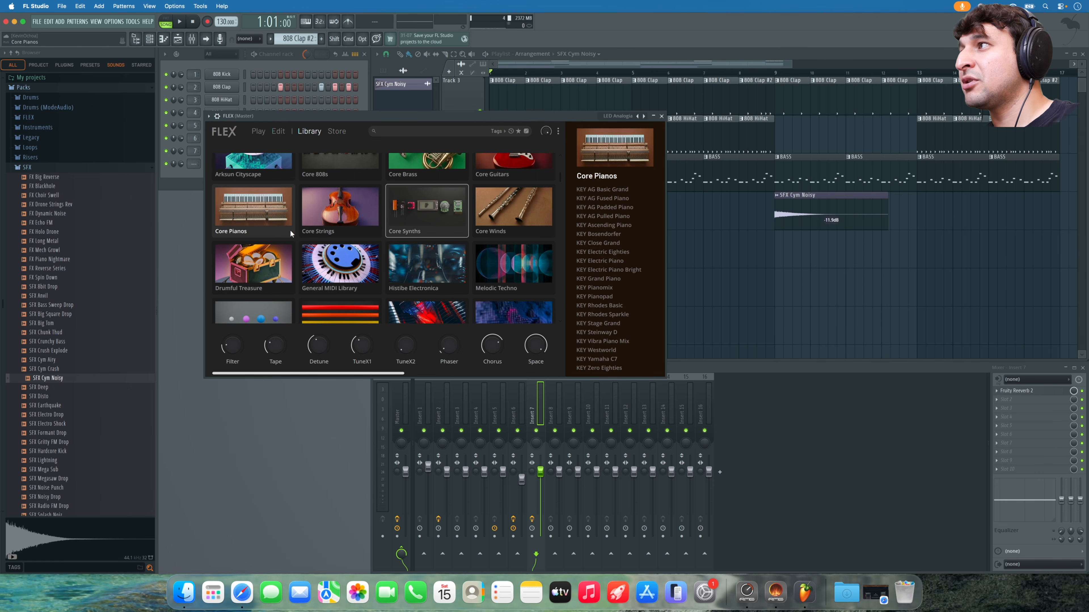
pyautogui.scroll(2, 290, 229)
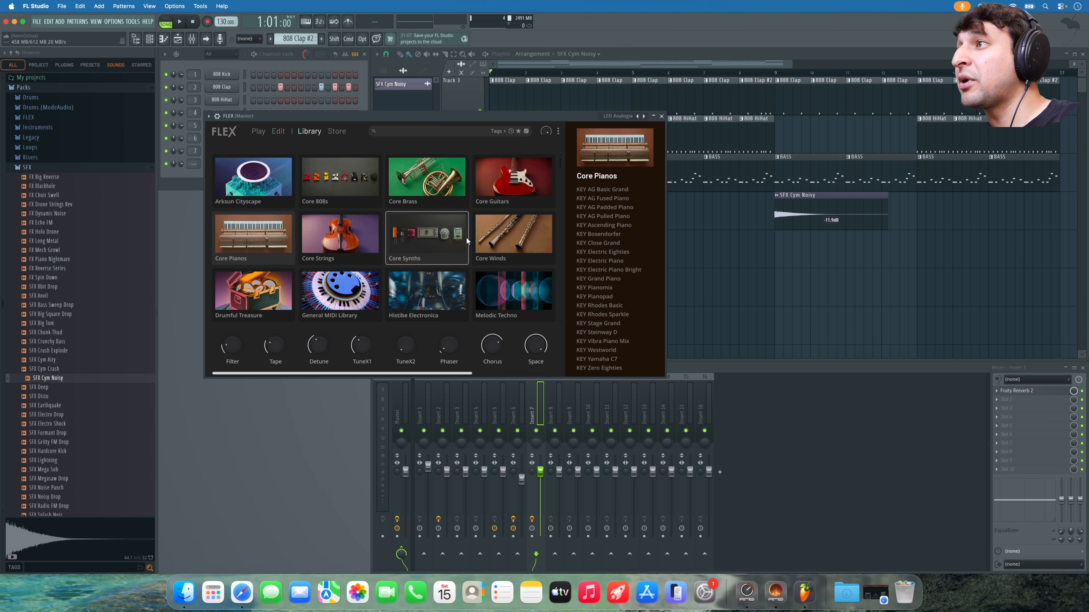
pyautogui.scroll(-2, 469, 239)
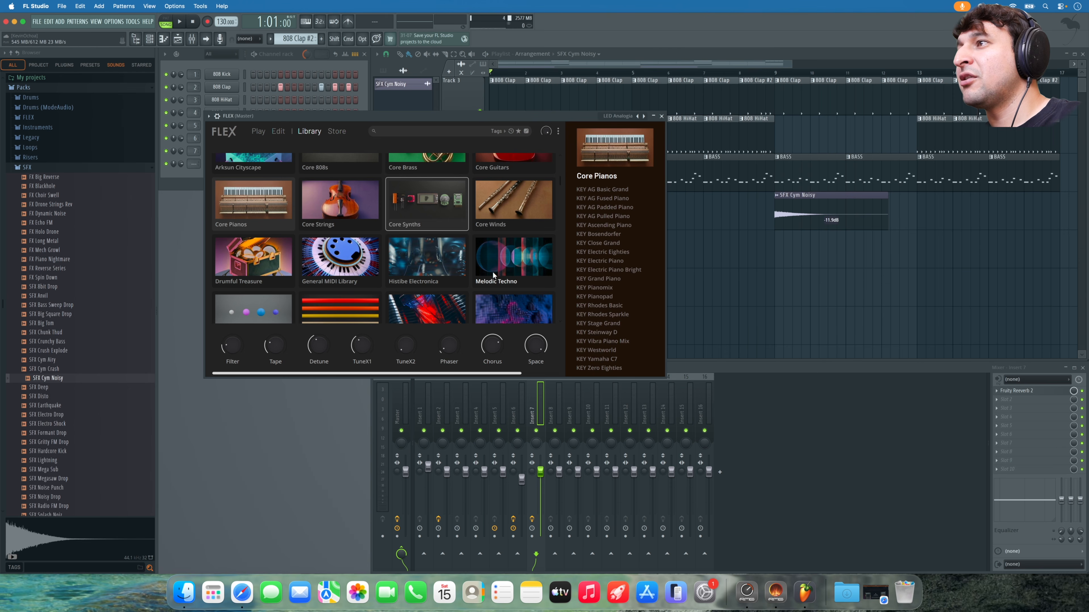
pyautogui.scroll(-2, 493, 270)
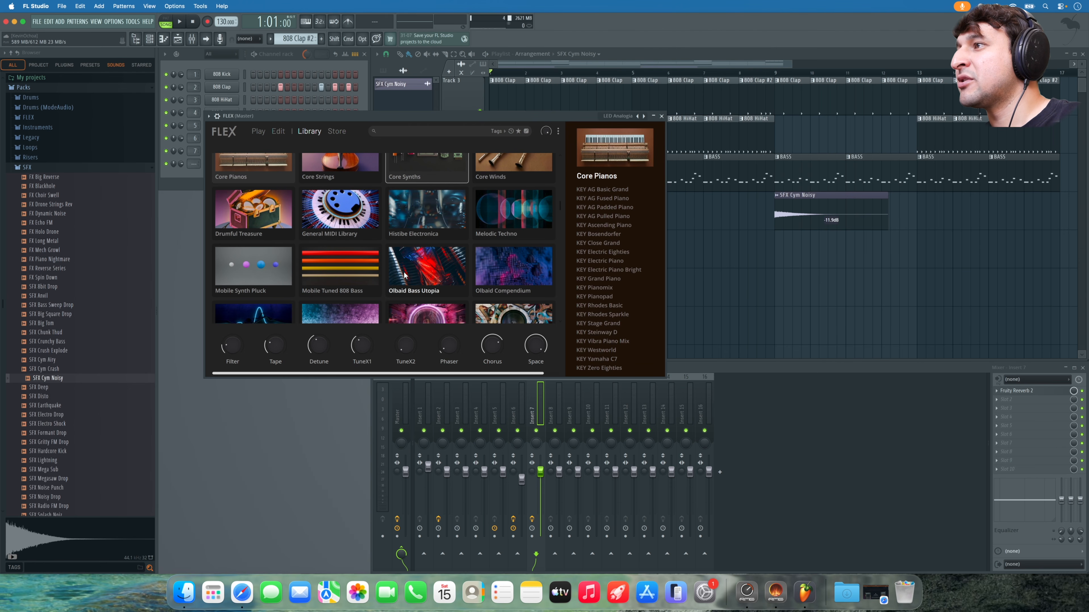
pyautogui.scroll(-2, 445, 264)
pyautogui.scroll(-1, 411, 292)
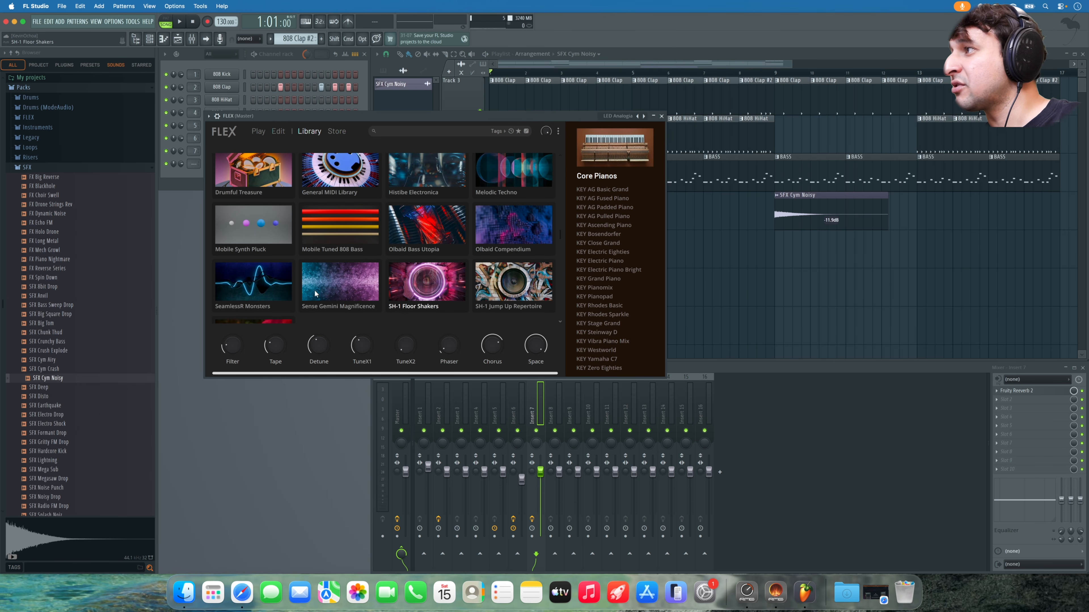
pyautogui.scroll(8, 421, 295)
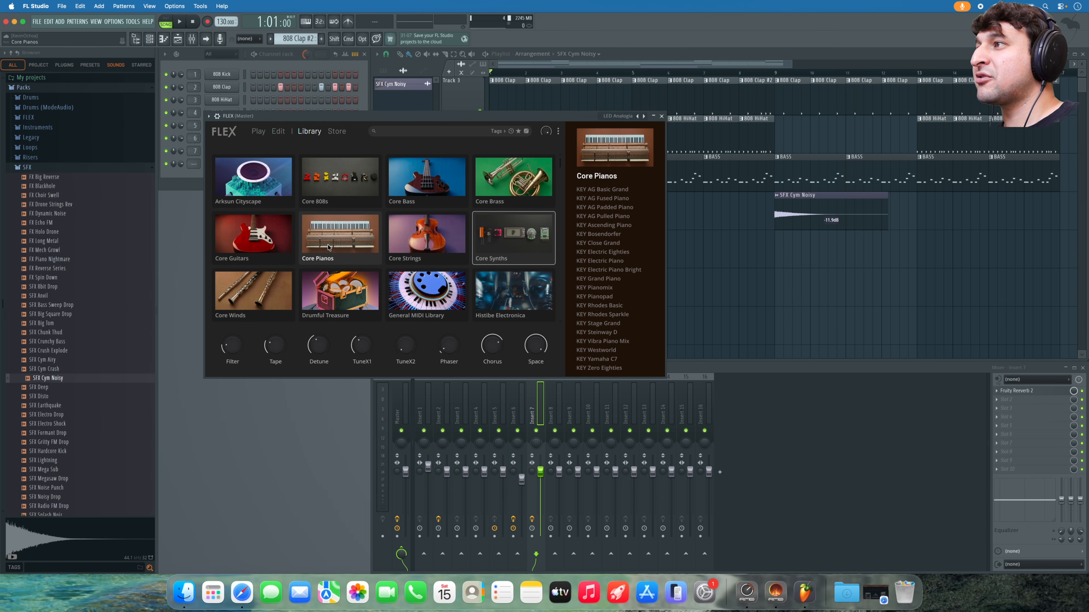
# - Load KEY Electric Piano, then audition KEY Electric Piano Bright with computer-keyboard note input enabled
pyautogui.click(618, 261)
pyautogui.click(621, 270)
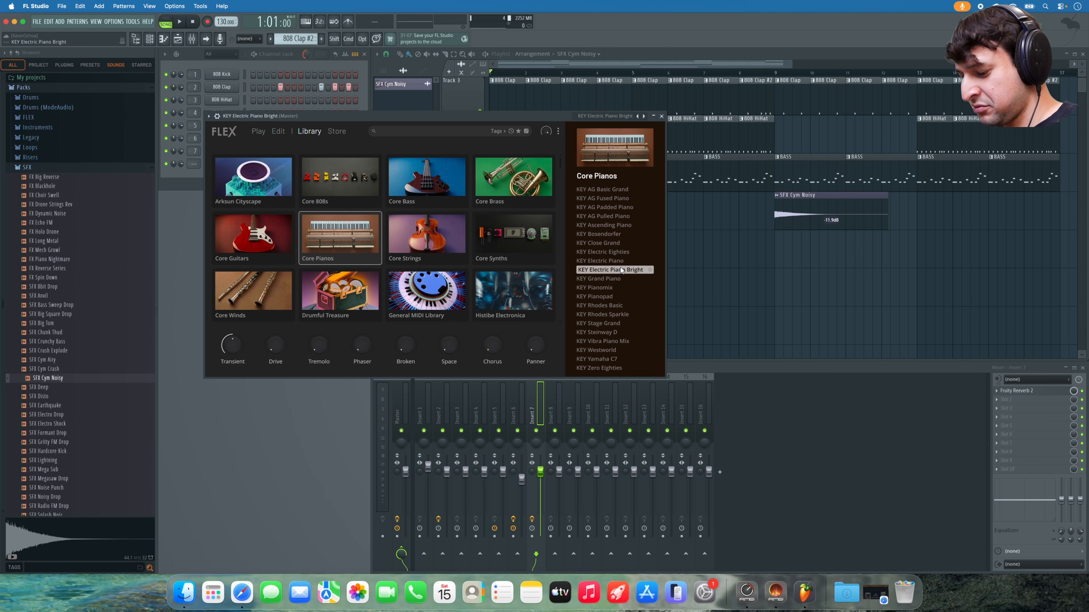
pyautogui.press('super+t')
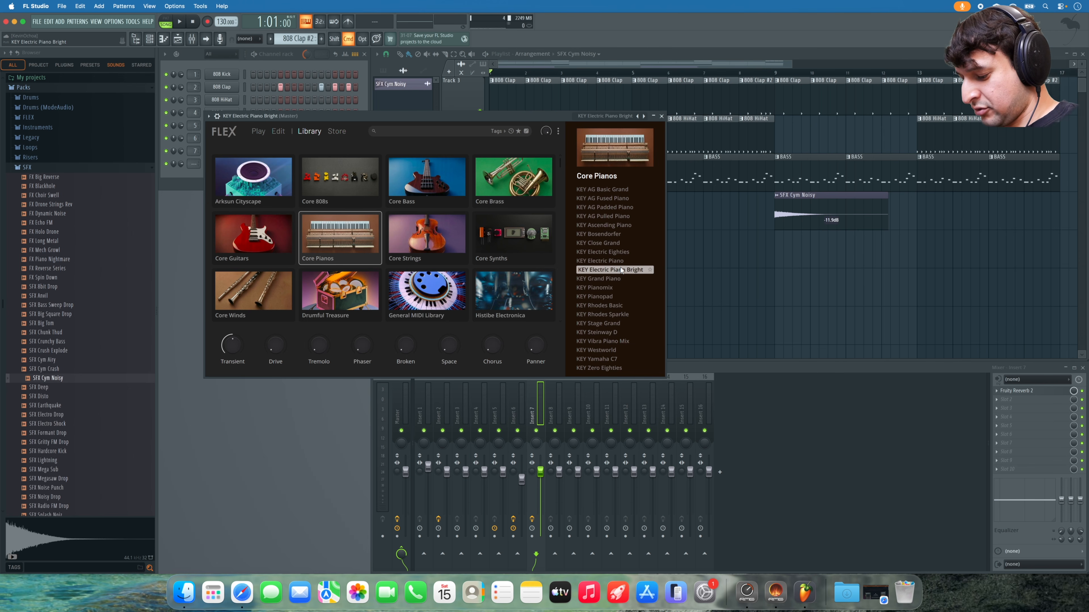
pyautogui.press('n')
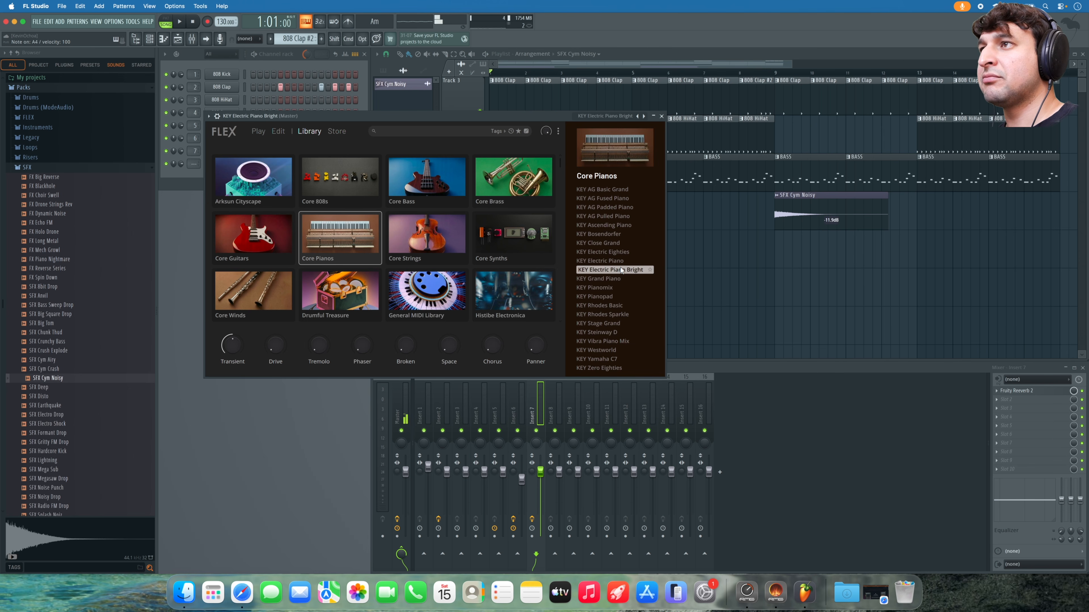
pyautogui.press('c')
pyautogui.press('2')
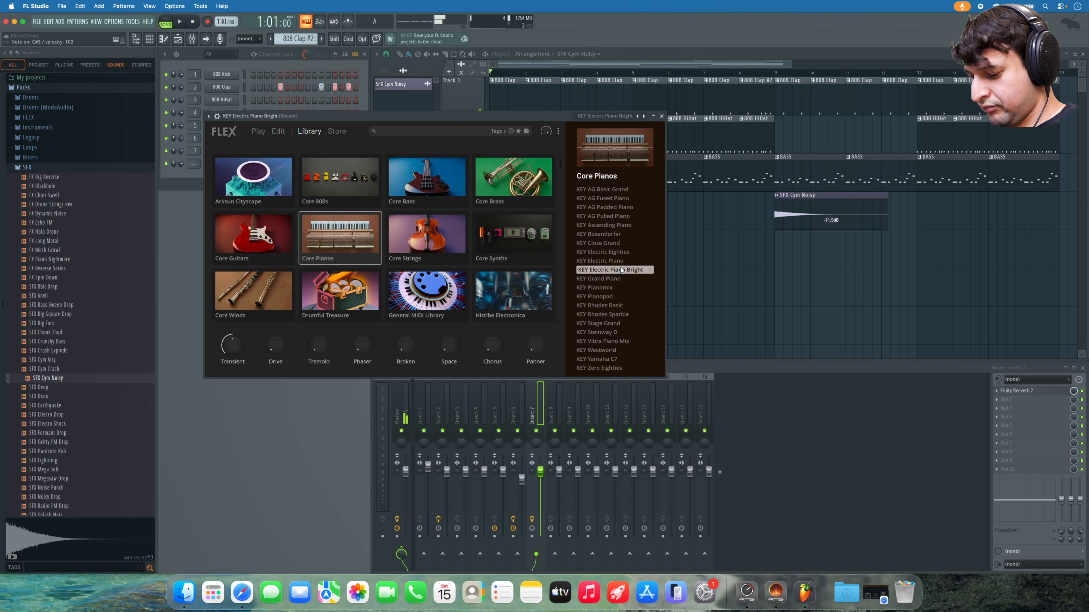
pyautogui.press('v')
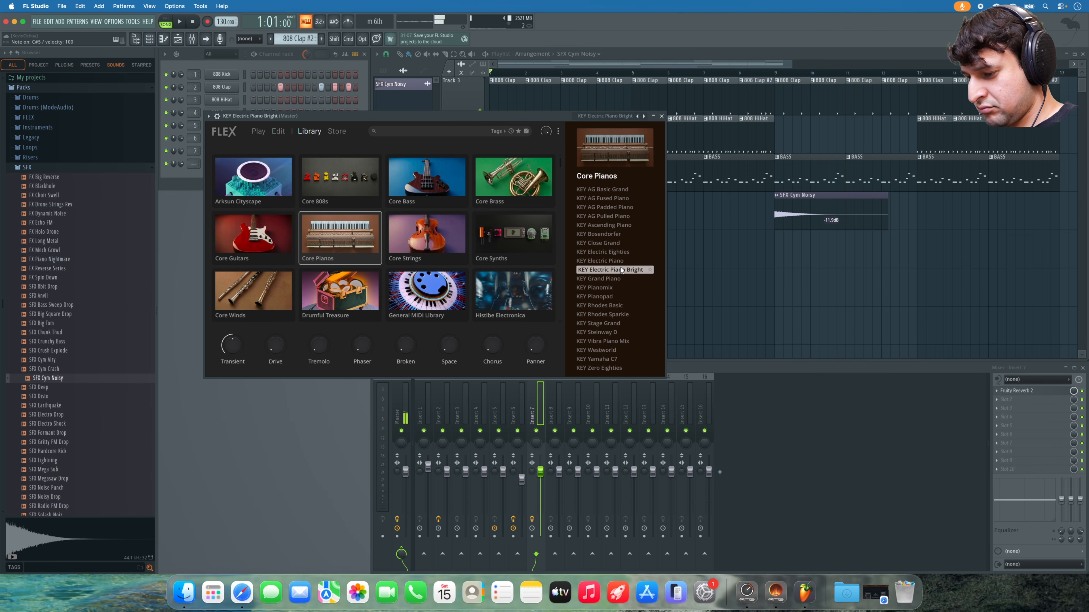
pyautogui.press('j')
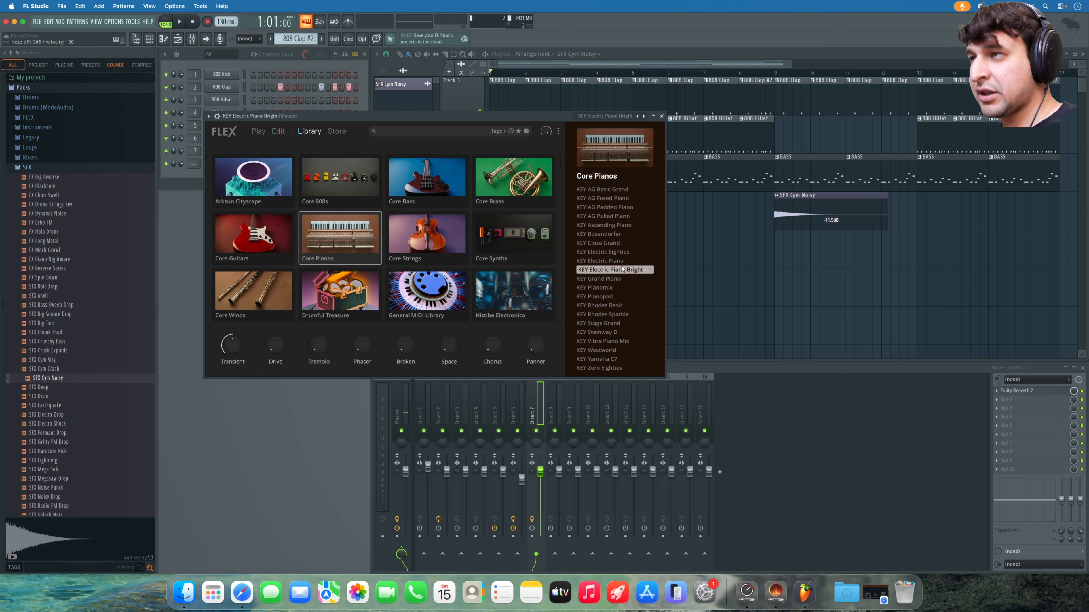
# - Audition the KEY Electric Eighties, KEY Electric Piano and KEY Pianomix presets
pyautogui.click(621, 253)
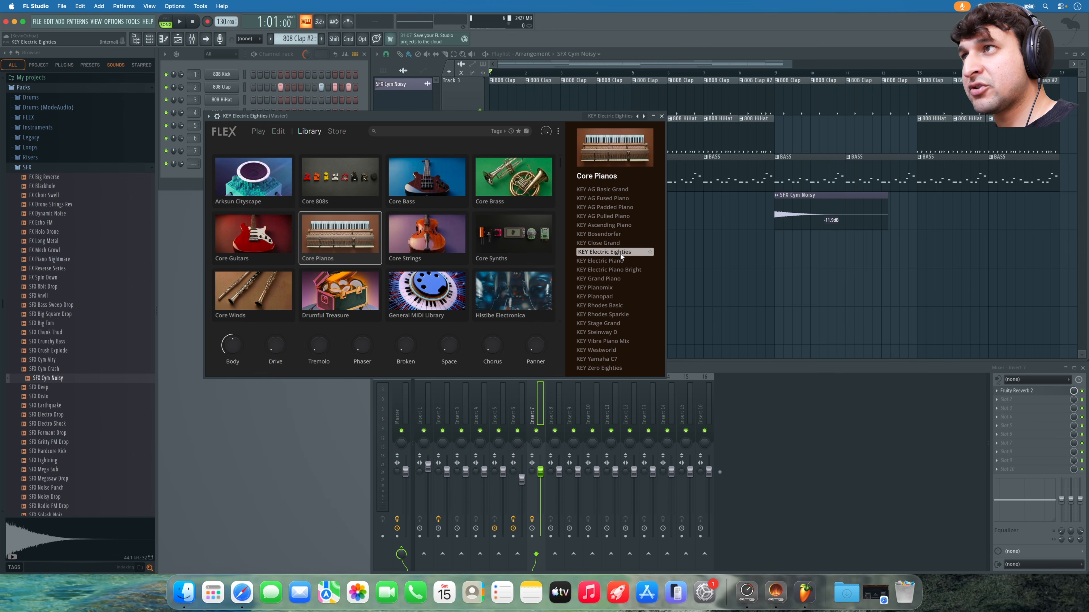
pyautogui.press('2')
pyautogui.press('b')
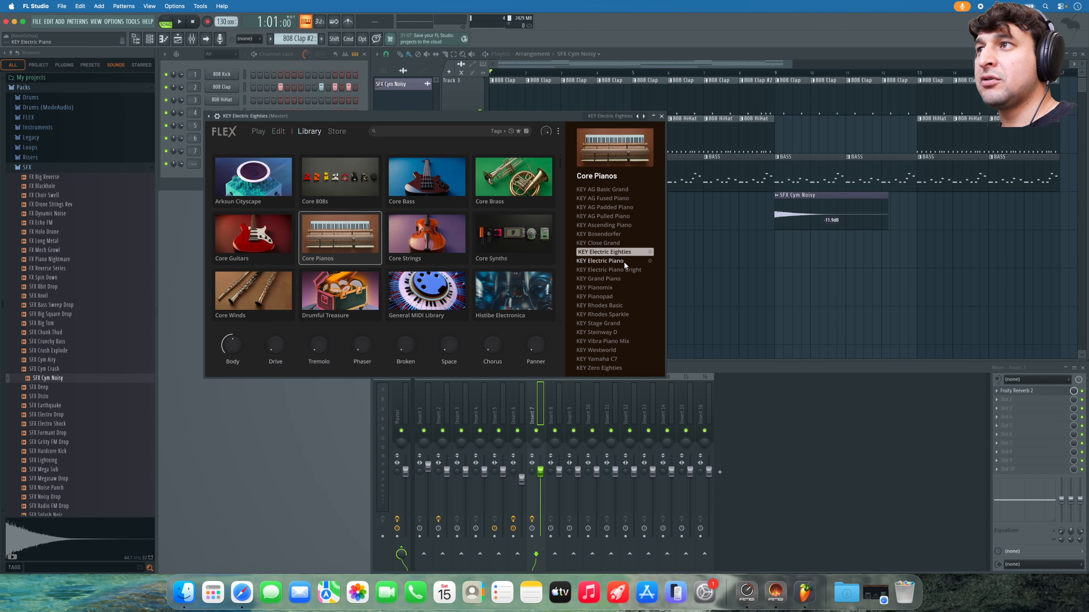
pyautogui.click(623, 262)
pyautogui.press('2')
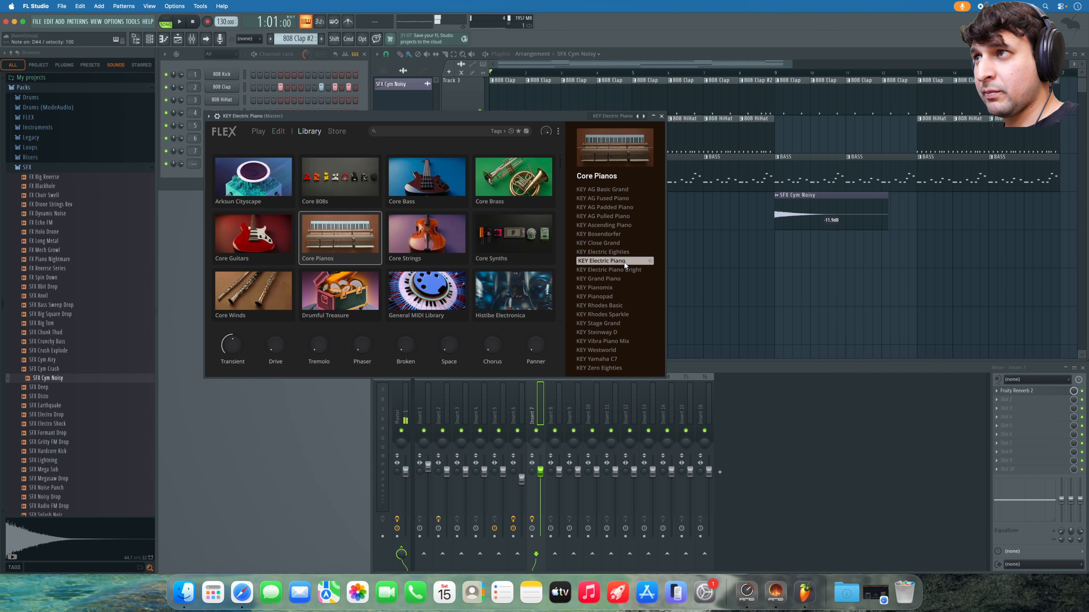
pyautogui.click(617, 286)
pyautogui.press('d')
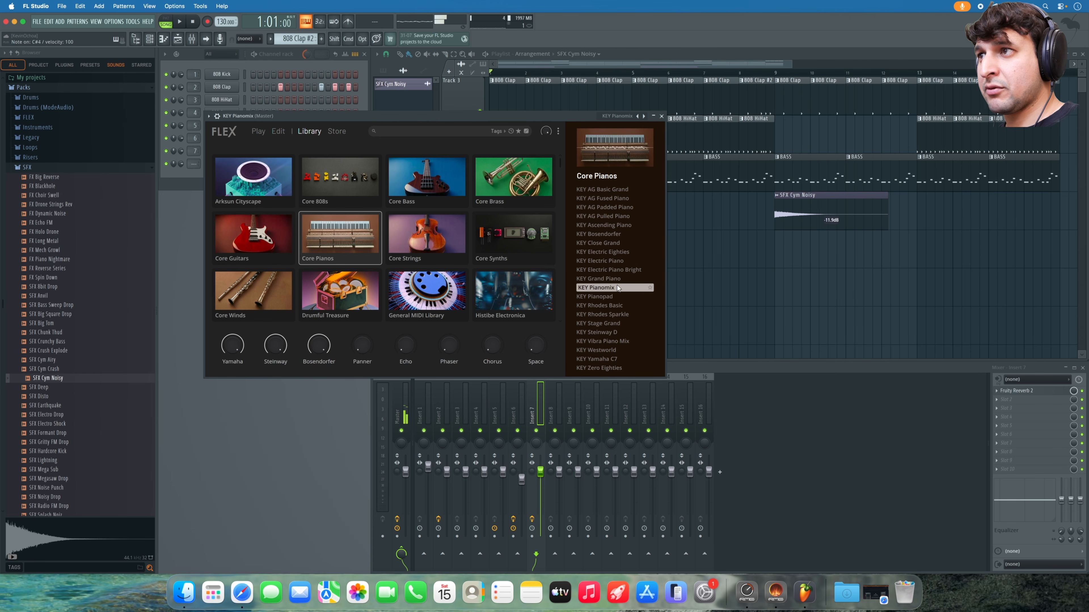
# - Audition KEY Steinway D, then settle on KEY Electric Piano and close FLEX
pyautogui.click(616, 333)
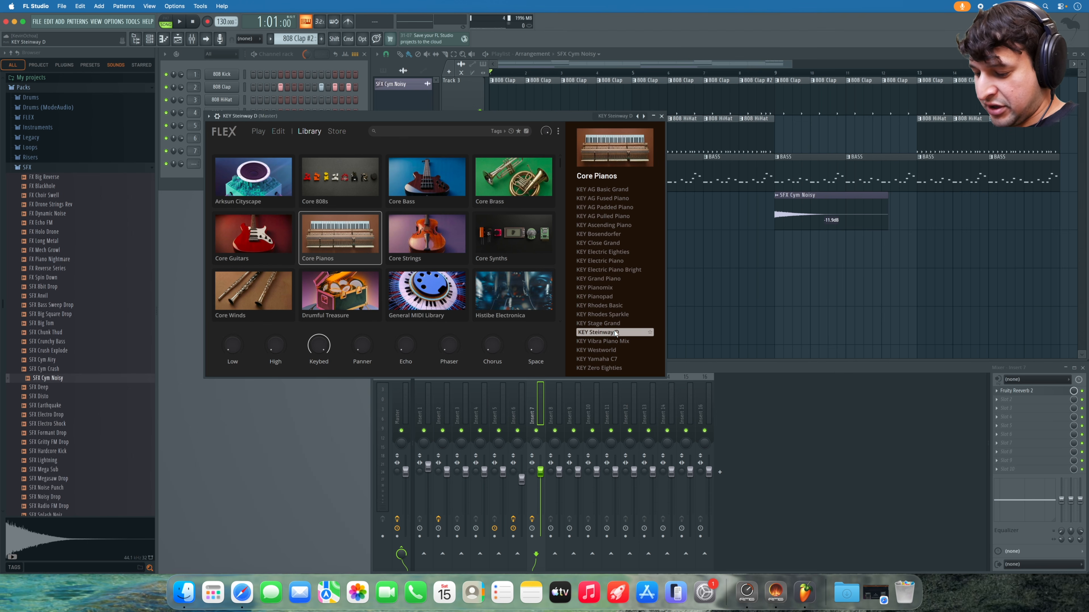
pyautogui.press('d')
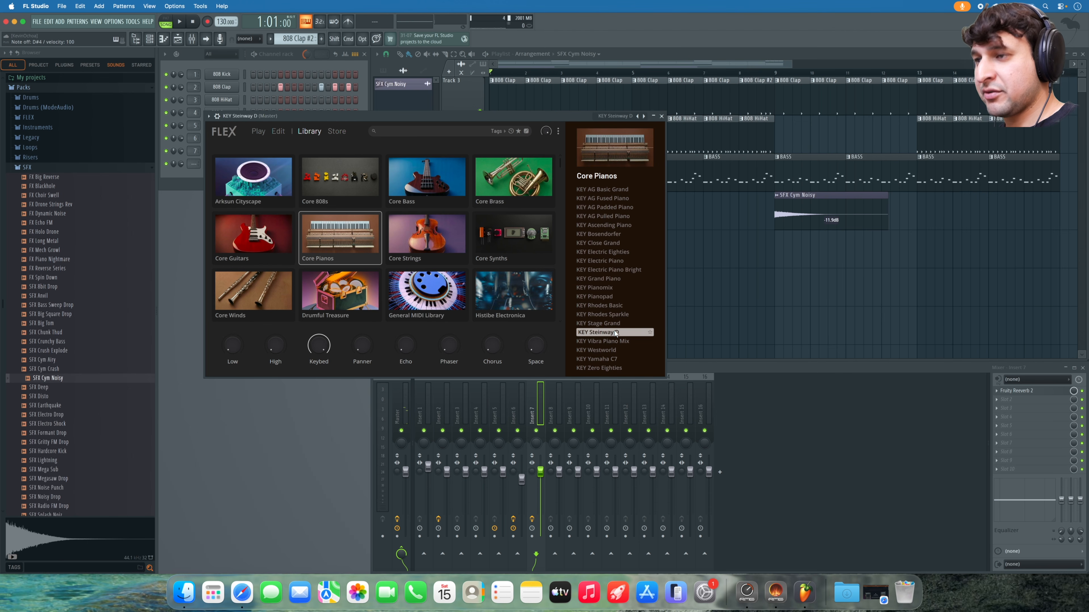
pyautogui.press('c')
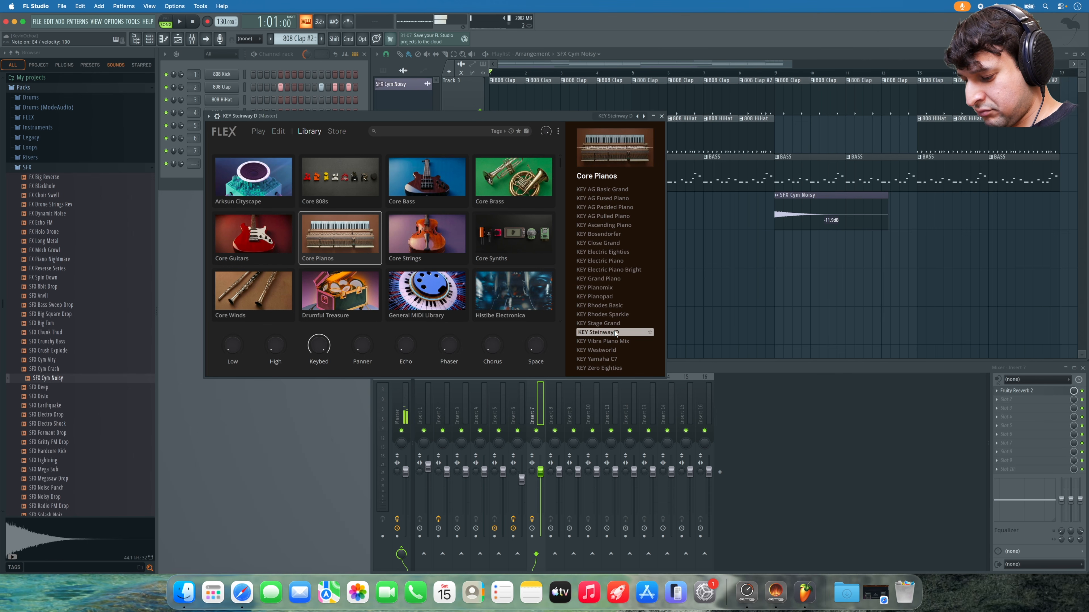
pyautogui.press('b')
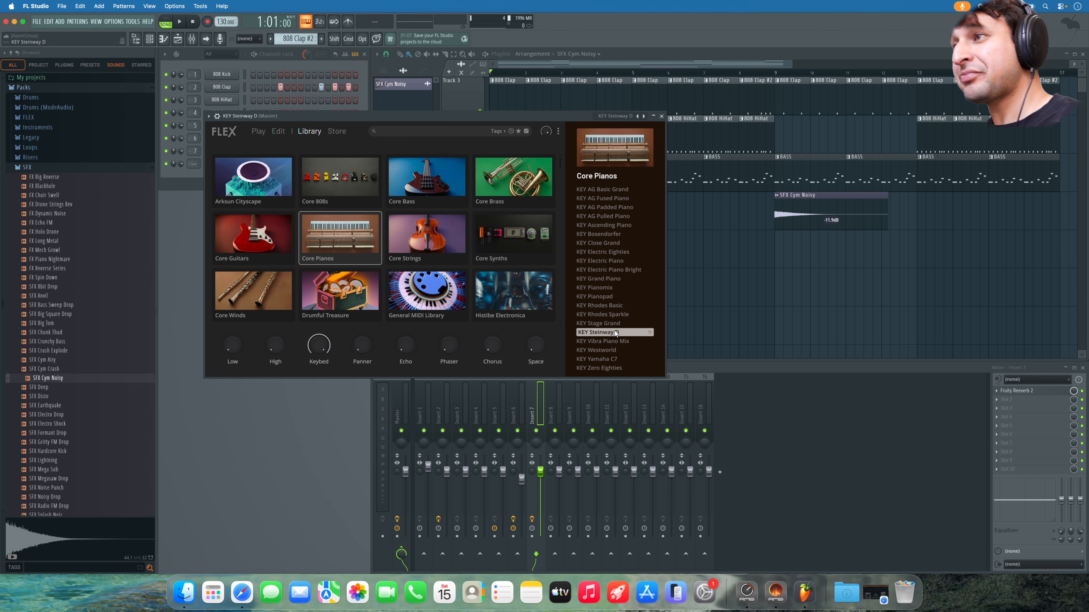
pyautogui.click(618, 261)
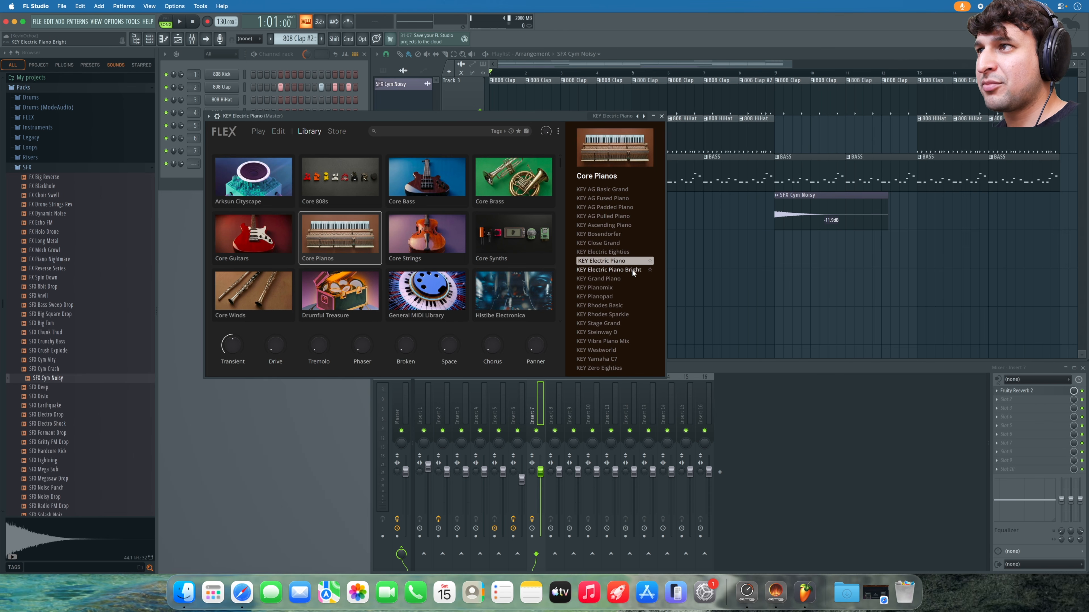
pyautogui.click(661, 116)
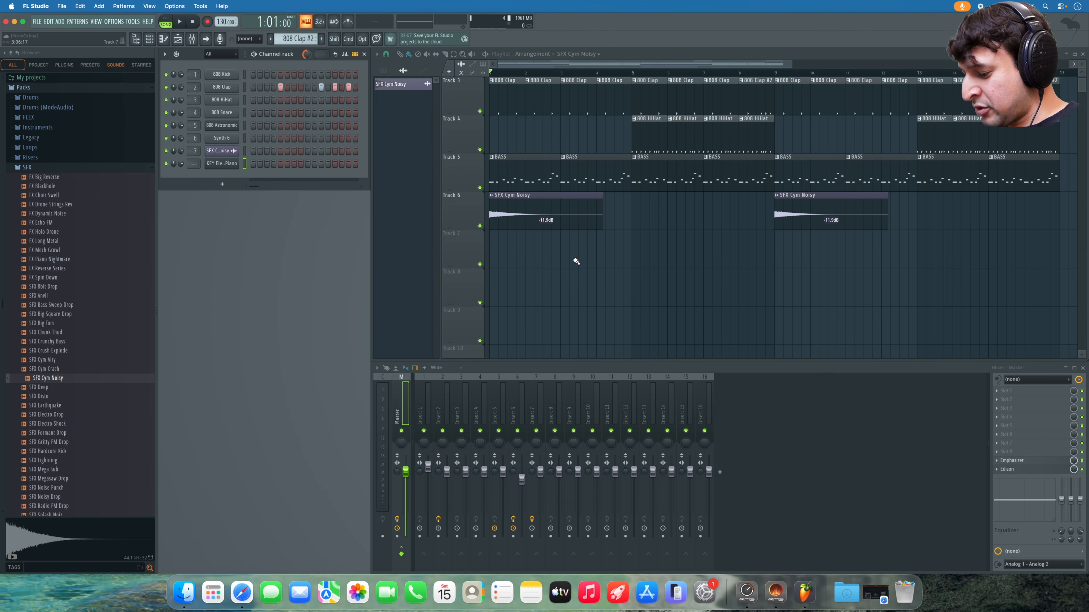
# - Create a new pattern named 'Paino Keys' and place its clip at bar 1 of Track 7
pyautogui.press('F4')
pyautogui.write('p')
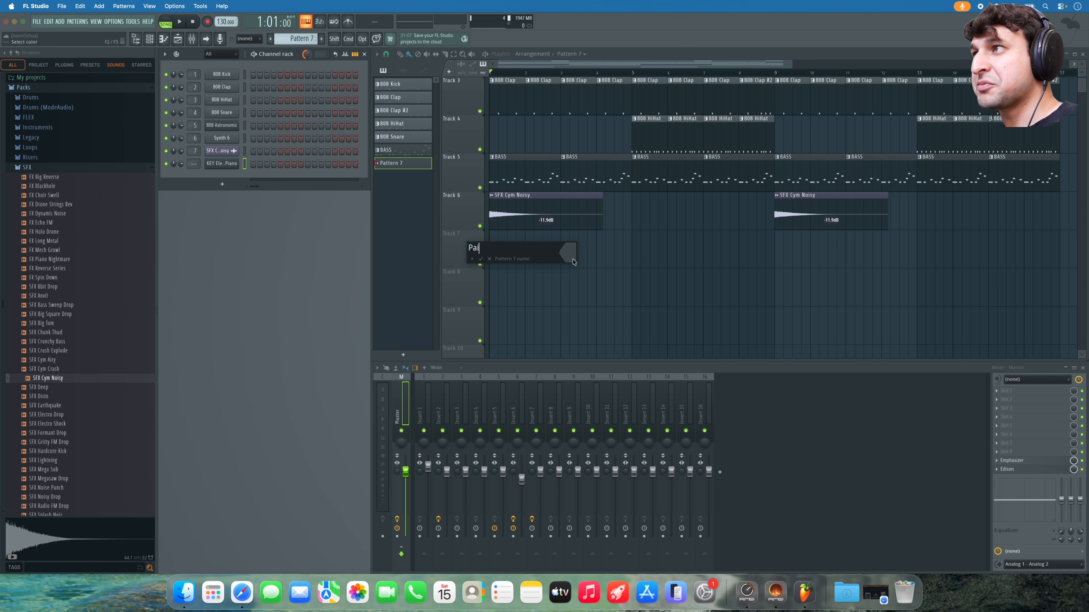
pyautogui.press('Return')
pyautogui.click(574, 255)
pyautogui.moveTo(576, 258); pyautogui.dragTo(628, 236)
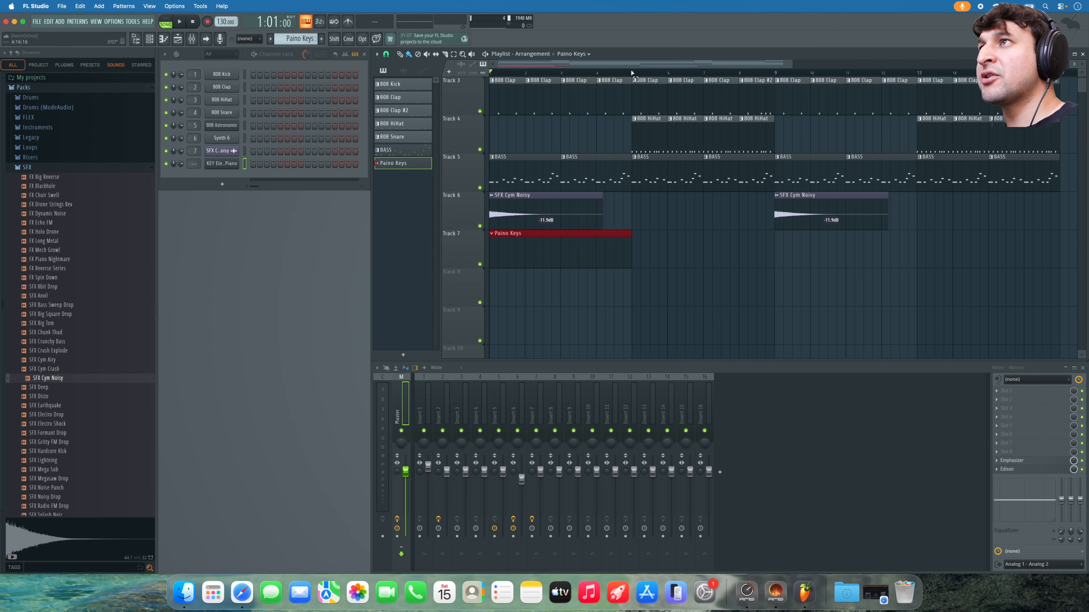
# - Select and then clear bars 1–5, play the arrangement, and bring up the piano channel's options
pyautogui.moveTo(632, 74); pyautogui.dragTo(490, 73)
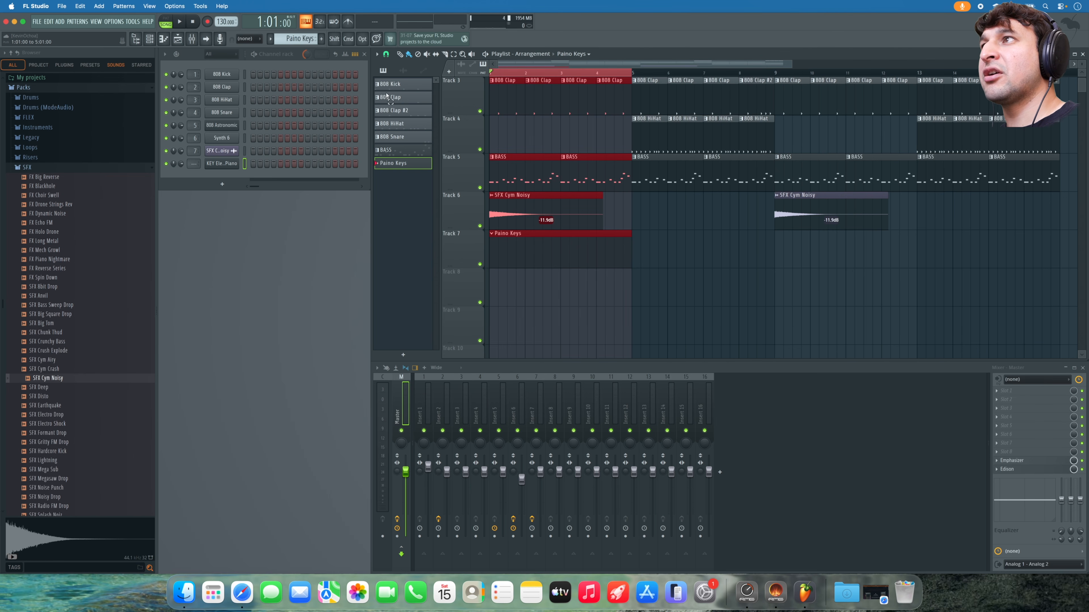
pyautogui.click(526, 130)
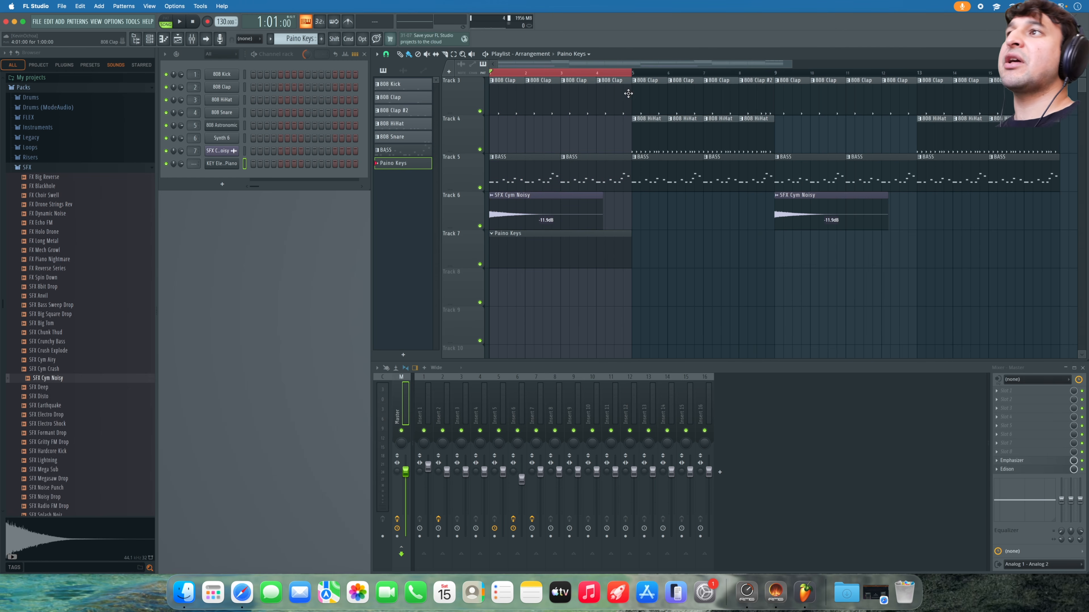
pyautogui.press('space')
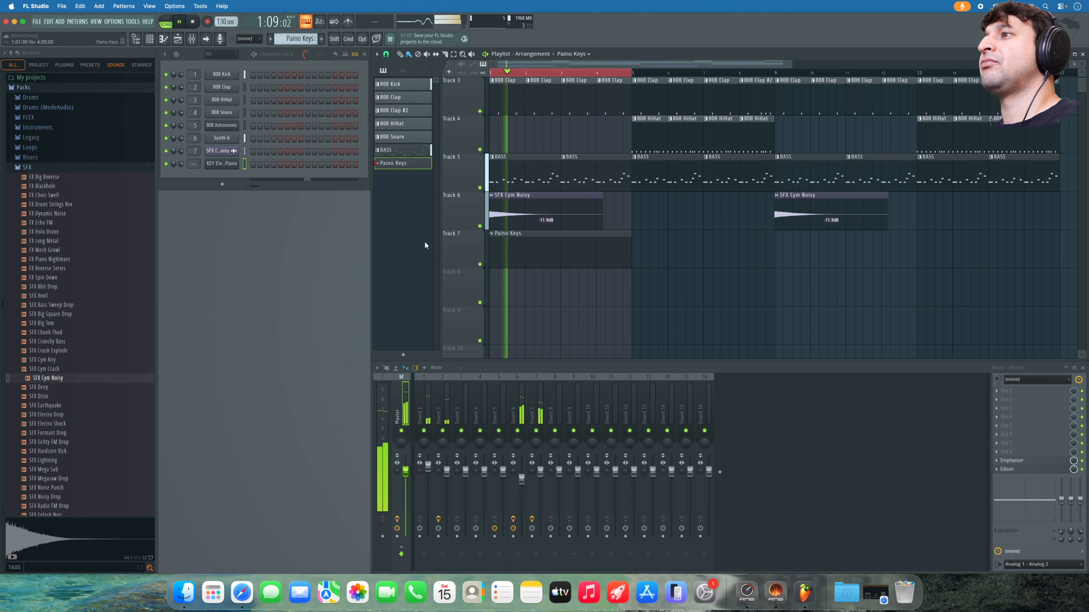
pyautogui.rightClick(238, 163)
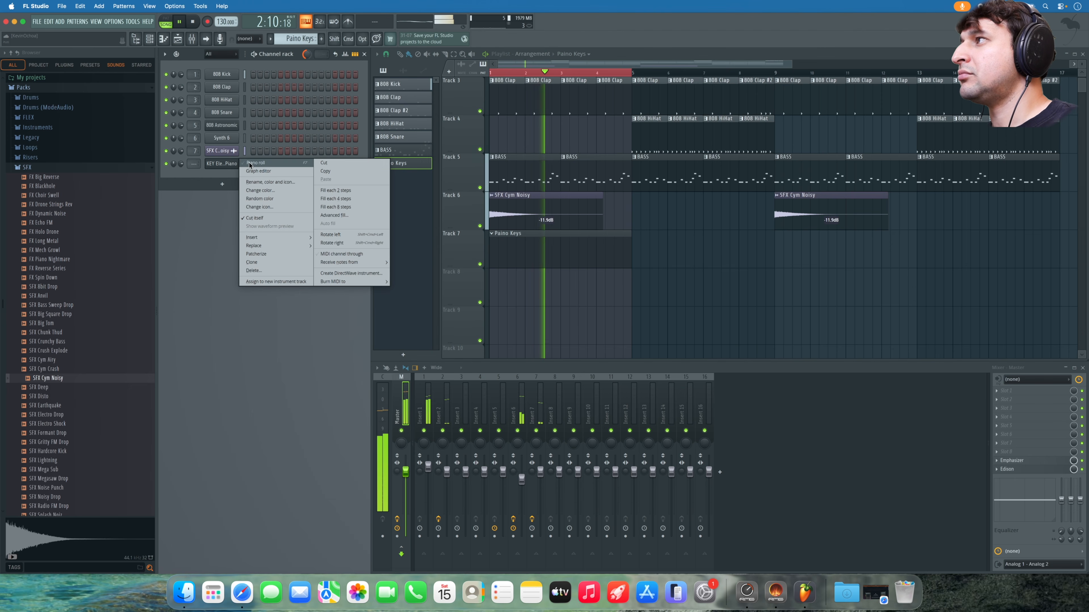
# - In the electric piano's piano roll, draw a long first note and fine-tune its velocity
pyautogui.click(253, 163)
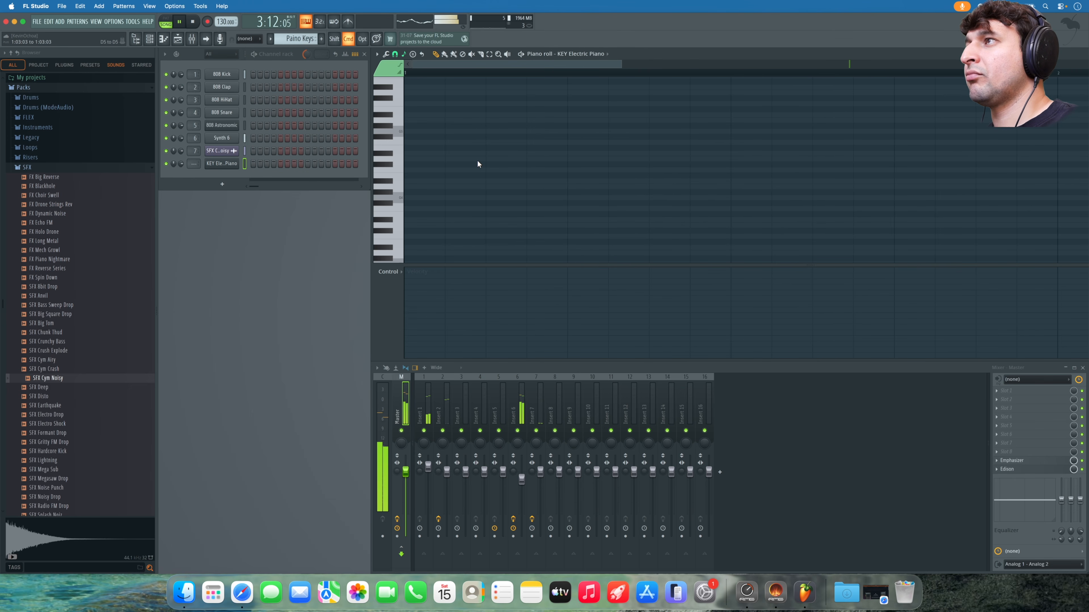
pyautogui.press('space')
pyautogui.click(409, 133)
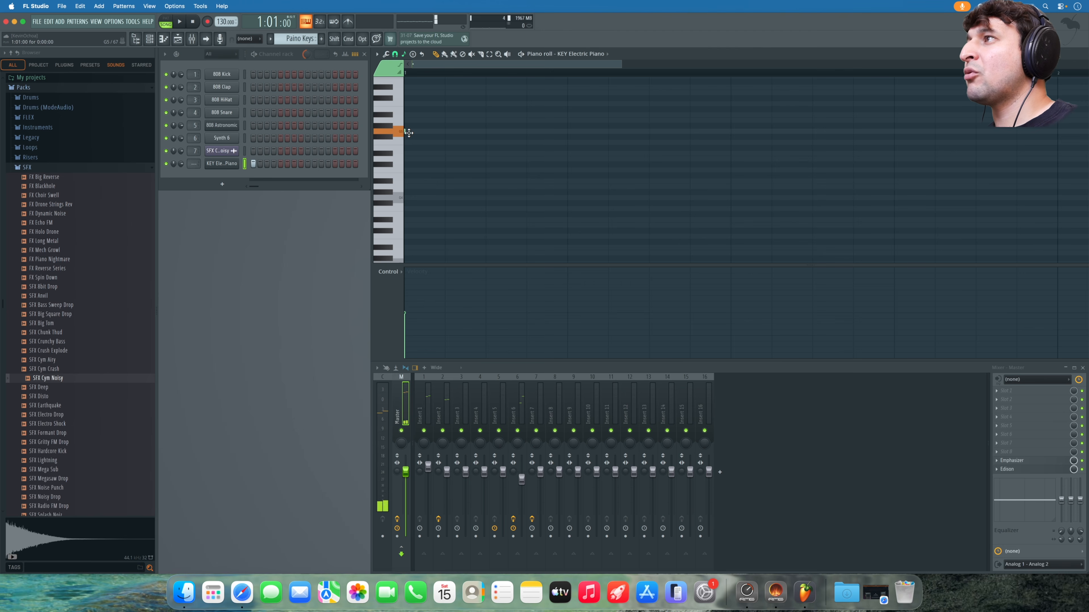
pyautogui.moveTo(406, 131); pyautogui.dragTo(607, 131)
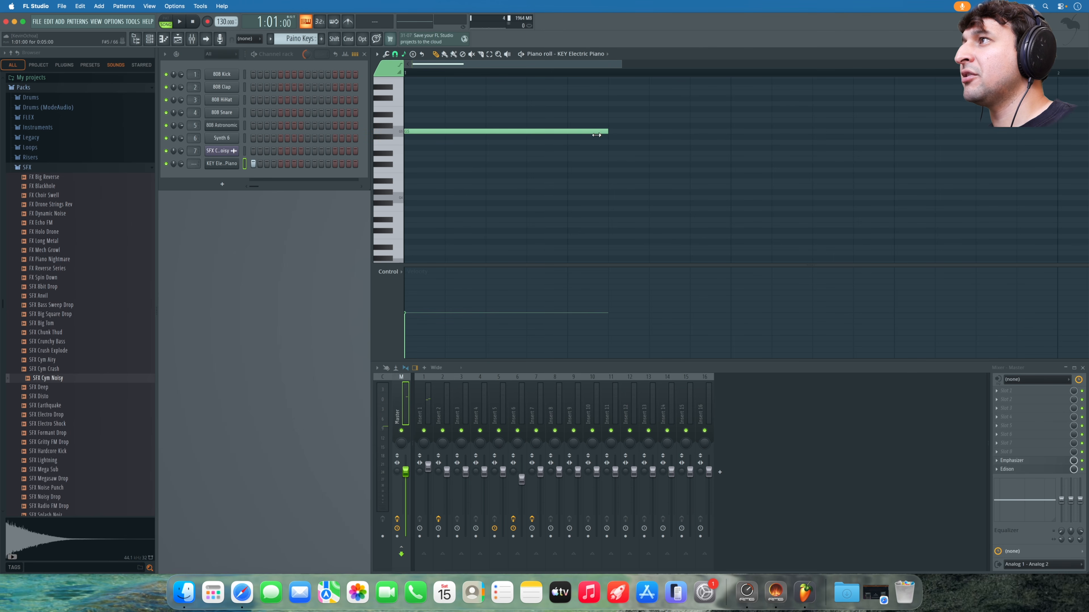
pyautogui.click(445, 278)
pyautogui.click(426, 292)
pyautogui.press('space')
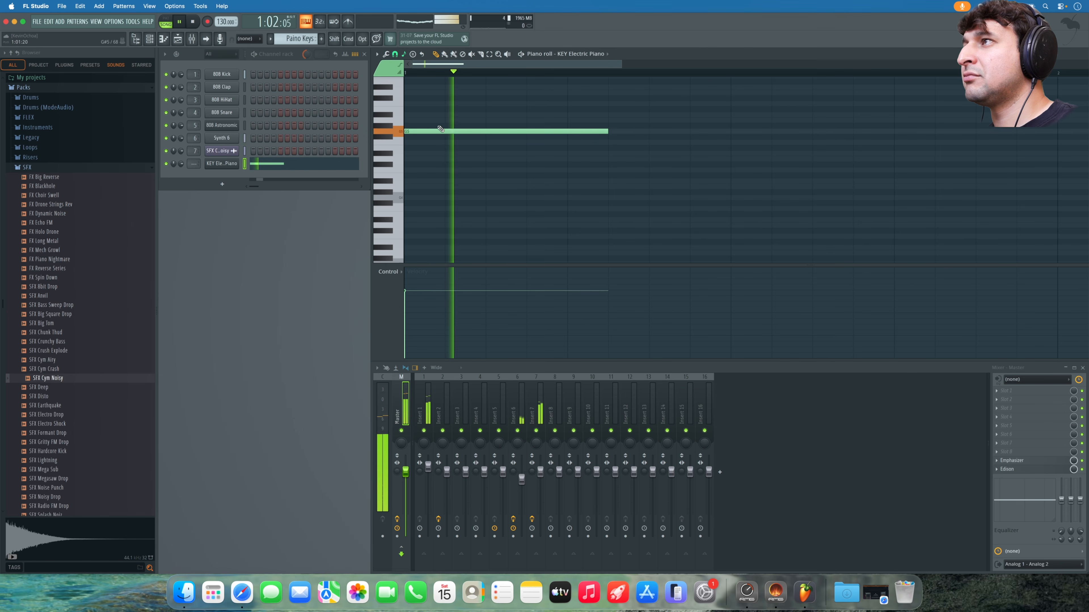
pyautogui.press('space')
# - Add A4 and D5 notes, raise one to about C6 for a chord, and hide the browser
pyautogui.click(432, 186)
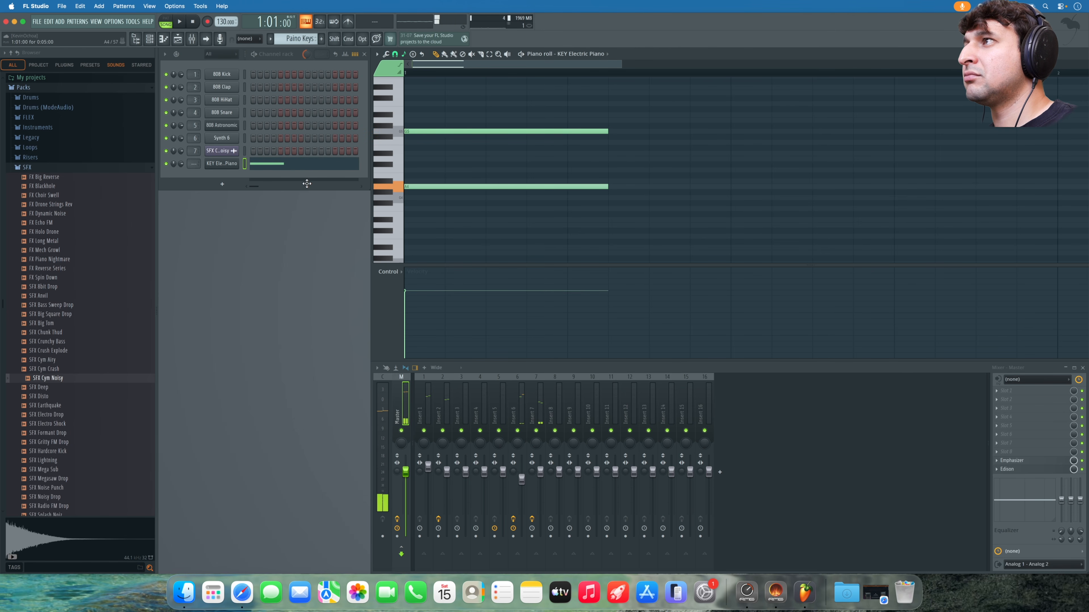
pyautogui.click(413, 159)
pyautogui.moveTo(412, 185); pyautogui.dragTo(401, 101)
pyautogui.press('space')
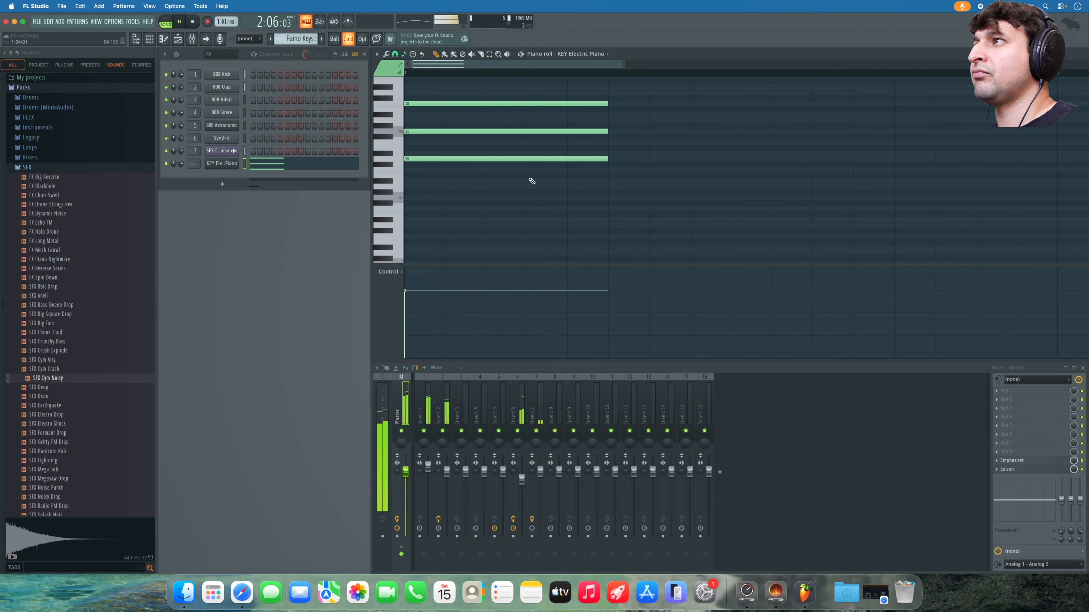
pyautogui.keyDown('ctrl'); pyautogui.scroll(-2, 531, 181); pyautogui.keyUp('ctrl')
pyautogui.scroll(-3, 532, 176)
pyautogui.press('space')
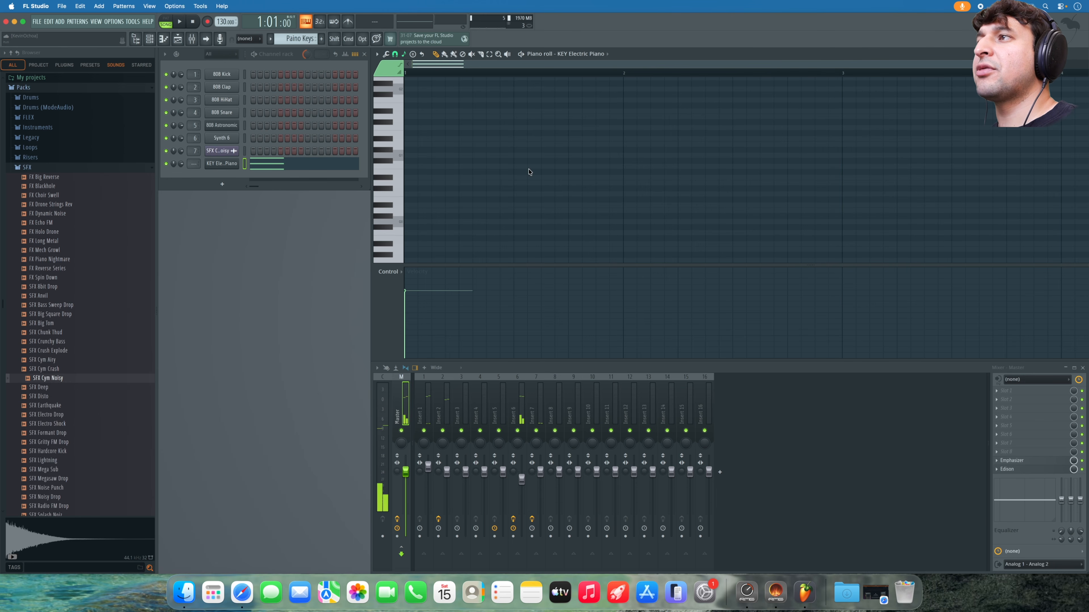
pyautogui.scroll(2, 528, 171)
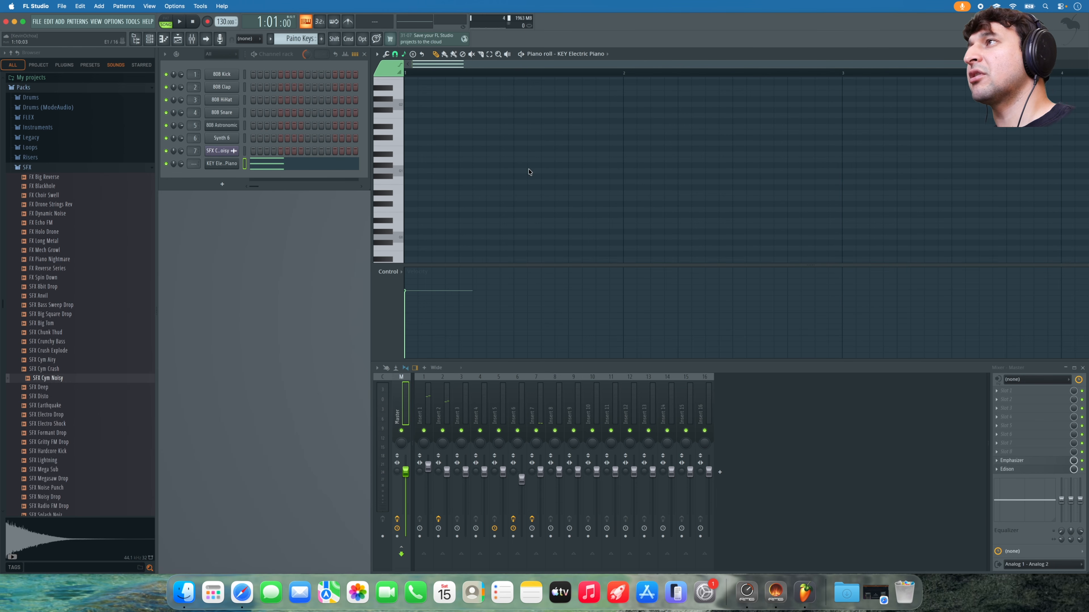
pyautogui.click(136, 38)
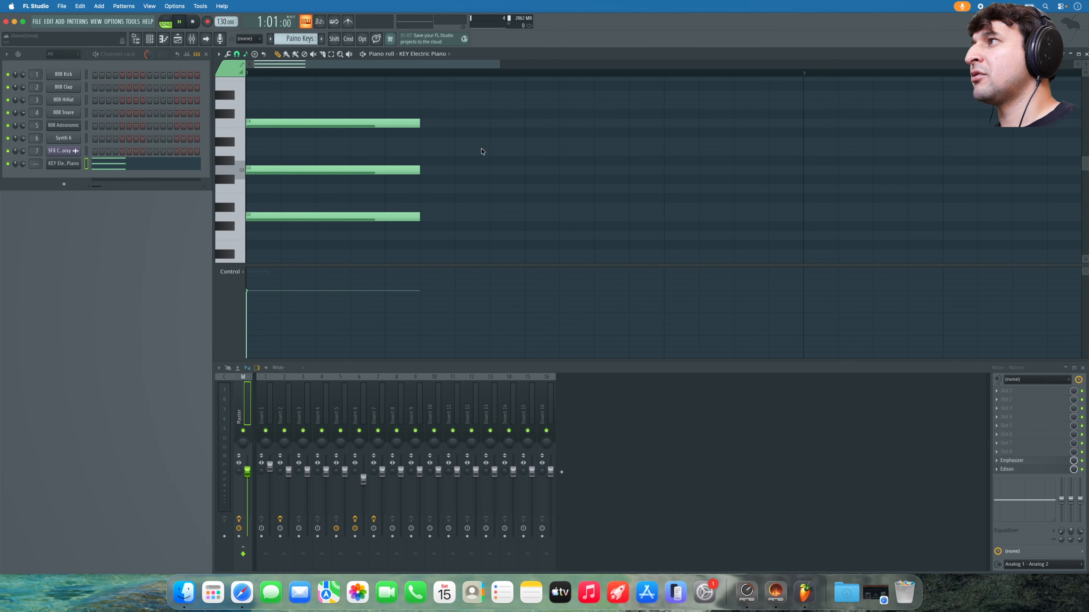
# - Duplicate the three-note opening chord into bar 2 at its original pitches, then select the bar-2 chord
pyautogui.press('space')
pyautogui.moveTo(352, 111); pyautogui.dragTo(370, 243)
pyautogui.hotkey('ctrl', 'b')
pyautogui.moveTo(686, 223); pyautogui.dragTo(840, 226)
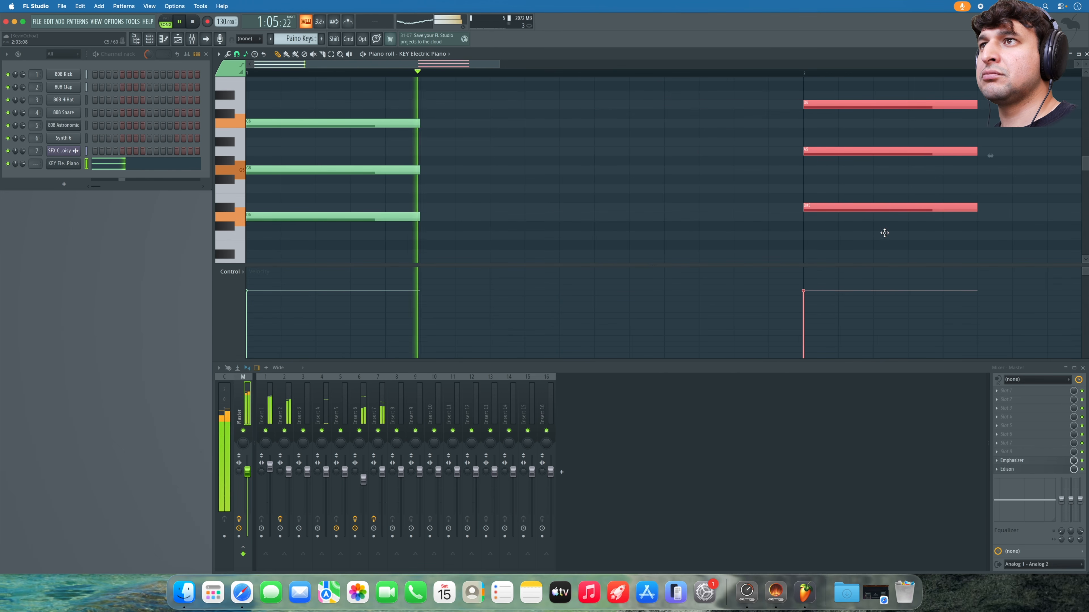
pyautogui.press('super+z')
pyautogui.click(807, 218)
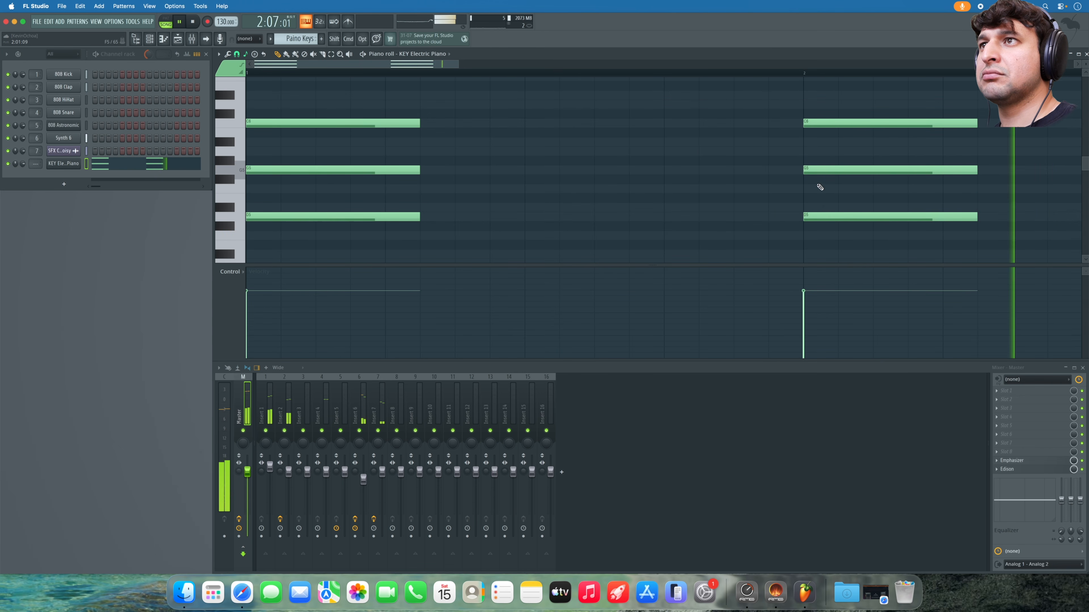
pyautogui.moveTo(457, 61); pyautogui.dragTo(784, 61)
pyautogui.moveTo(476, 101)
pyautogui.mouseDown()
pyautogui.moveTo(503, 212)
pyautogui.moveTo(643, 206)
pyautogui.moveTo(728, 175)
pyautogui.moveTo(719, 151)
pyautogui.moveTo(707, 159)
pyautogui.moveTo(835, 194)
pyautogui.mouseUp()
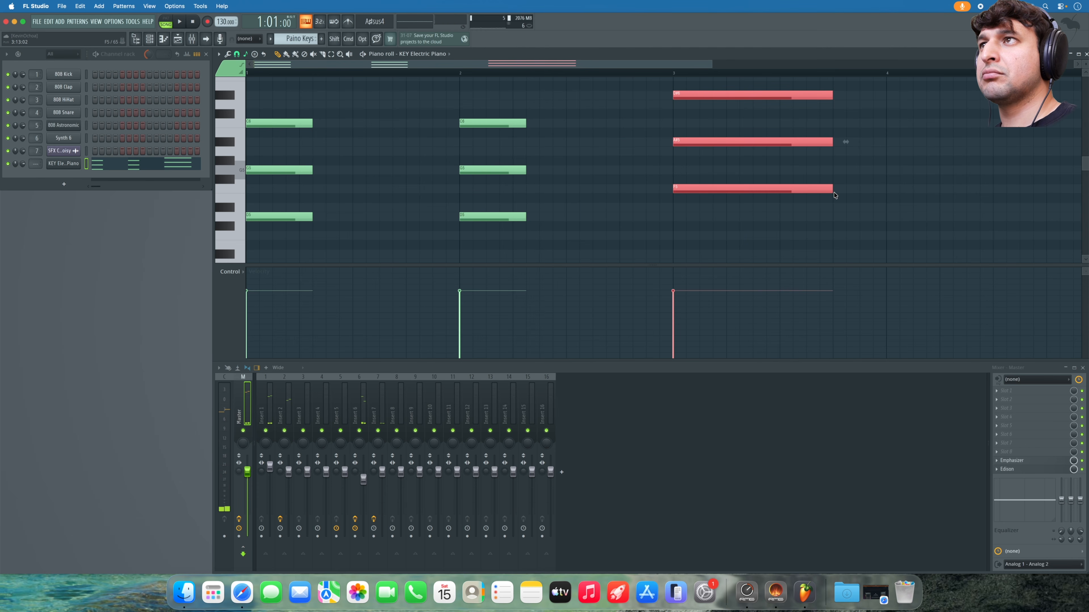
# - Revoice the bar-3 chord by moving each note, the top one down to D6
pyautogui.click(862, 186)
pyautogui.moveTo(834, 189); pyautogui.dragTo(825, 222)
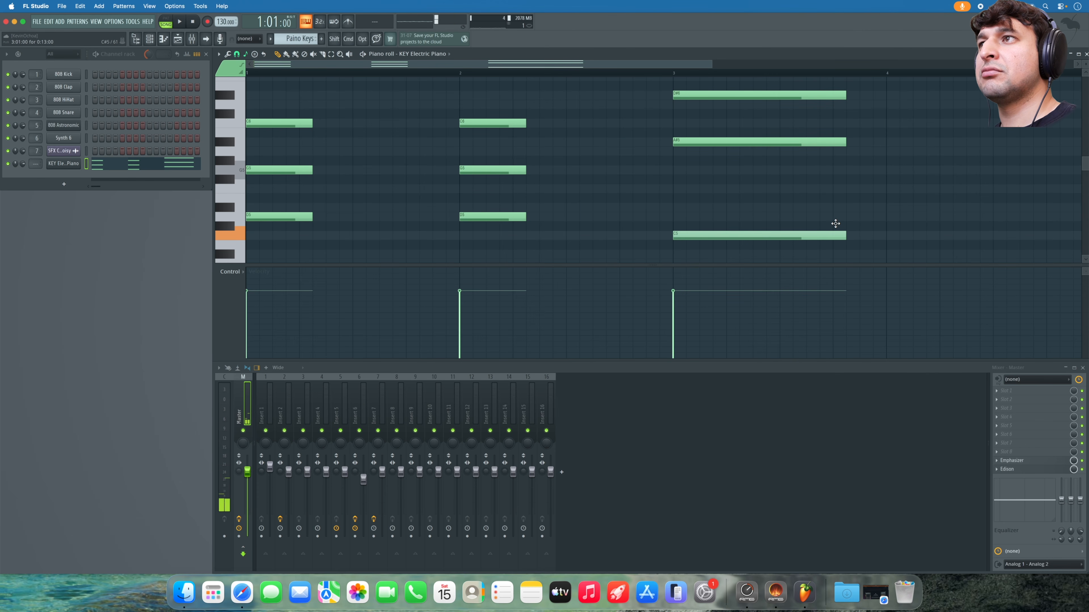
pyautogui.moveTo(719, 145); pyautogui.dragTo(713, 183)
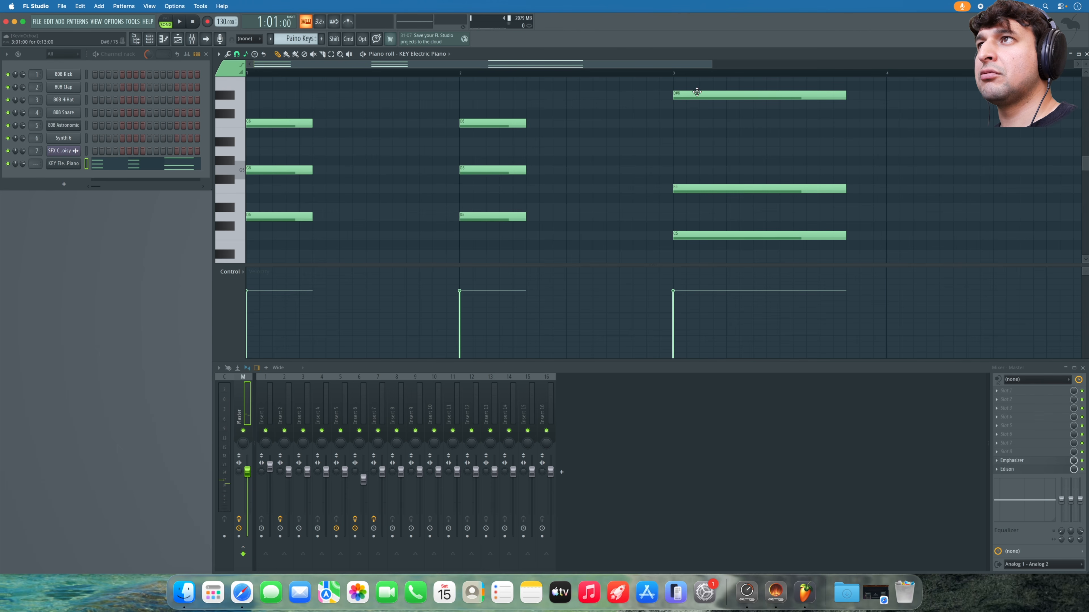
pyautogui.moveTo(697, 92); pyautogui.dragTo(697, 103)
pyautogui.press('space')
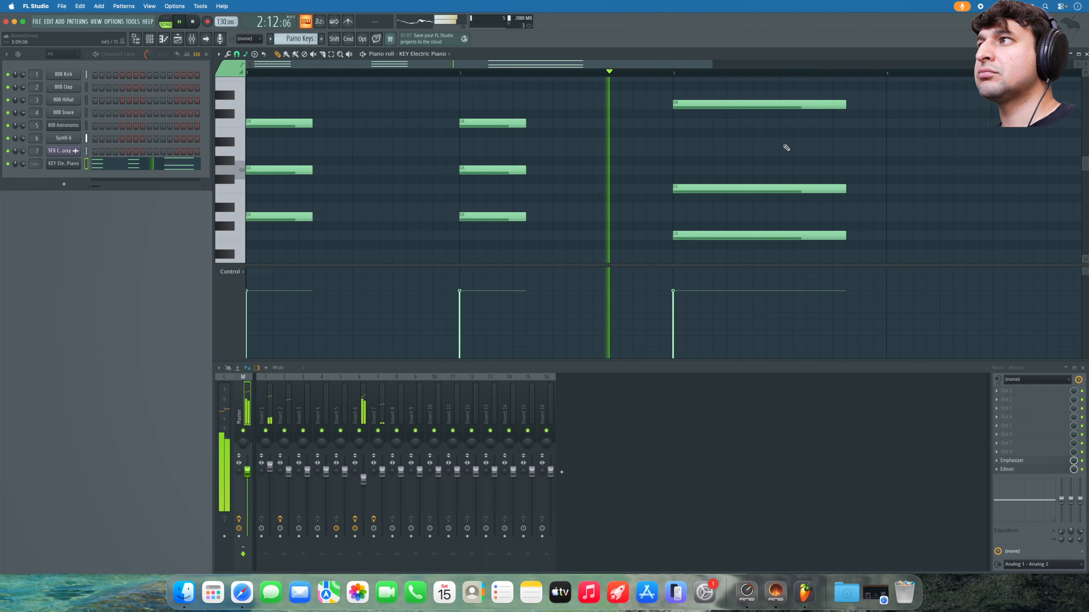
# - Shorten the three bar-3 chord notes in two passes
pyautogui.moveTo(809, 102); pyautogui.dragTo(838, 241)
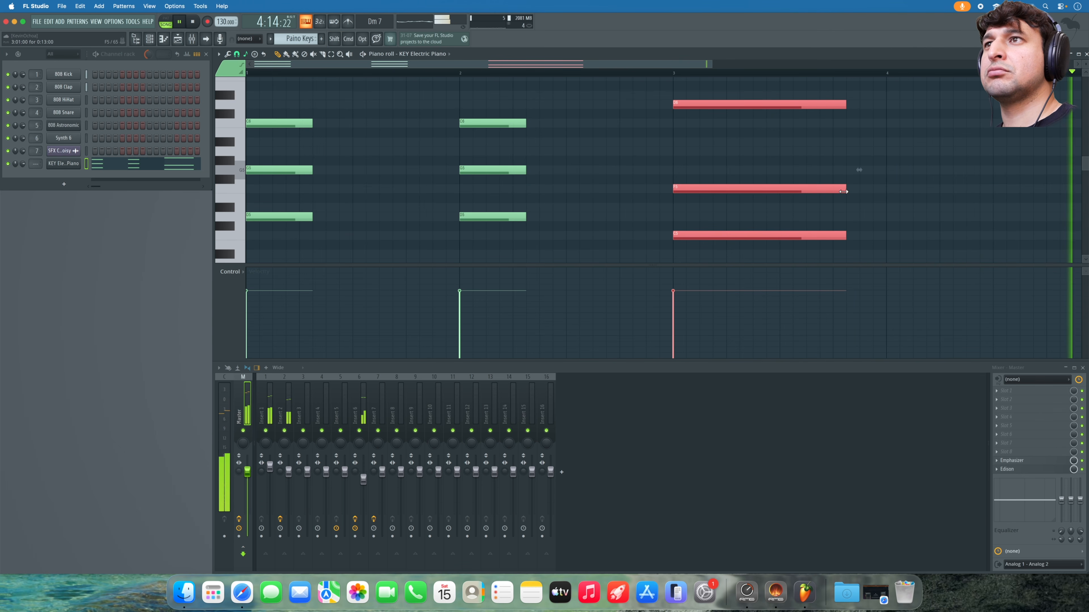
pyautogui.moveTo(843, 191); pyautogui.dragTo(830, 191)
pyautogui.click(848, 181)
pyautogui.moveTo(787, 103); pyautogui.dragTo(795, 255)
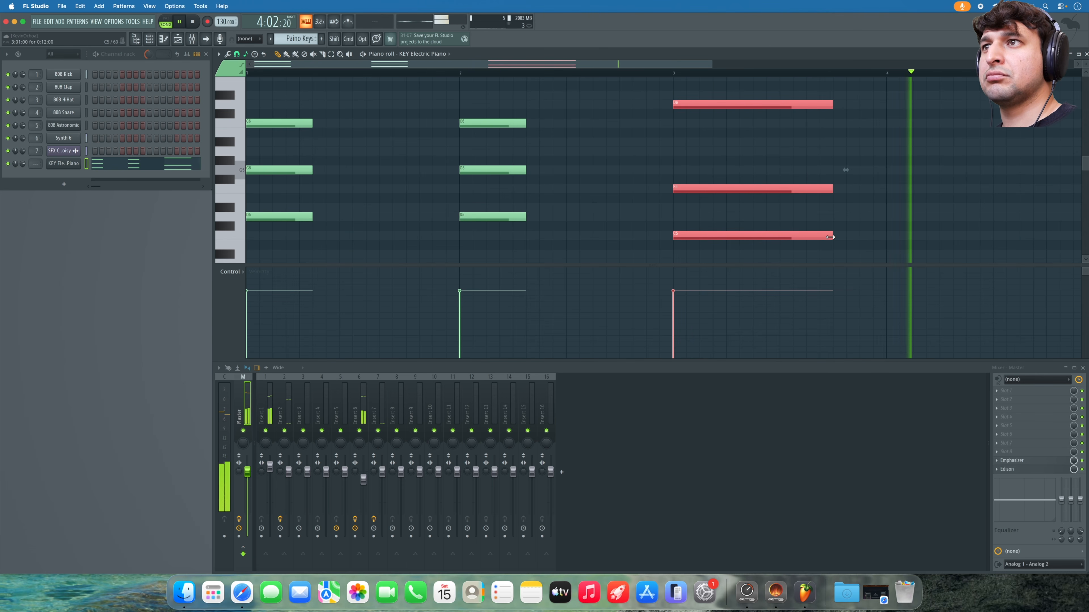
pyautogui.moveTo(813, 235); pyautogui.dragTo(800, 235)
pyautogui.click(602, 221)
# - Lengthen the bar 1 and bar 2 chords, then copy the bar-3 chord into bar 4 two semitones higher
pyautogui.moveTo(592, 230); pyautogui.dragTo(359, 128)
pyautogui.moveTo(279, 112); pyautogui.dragTo(321, 125)
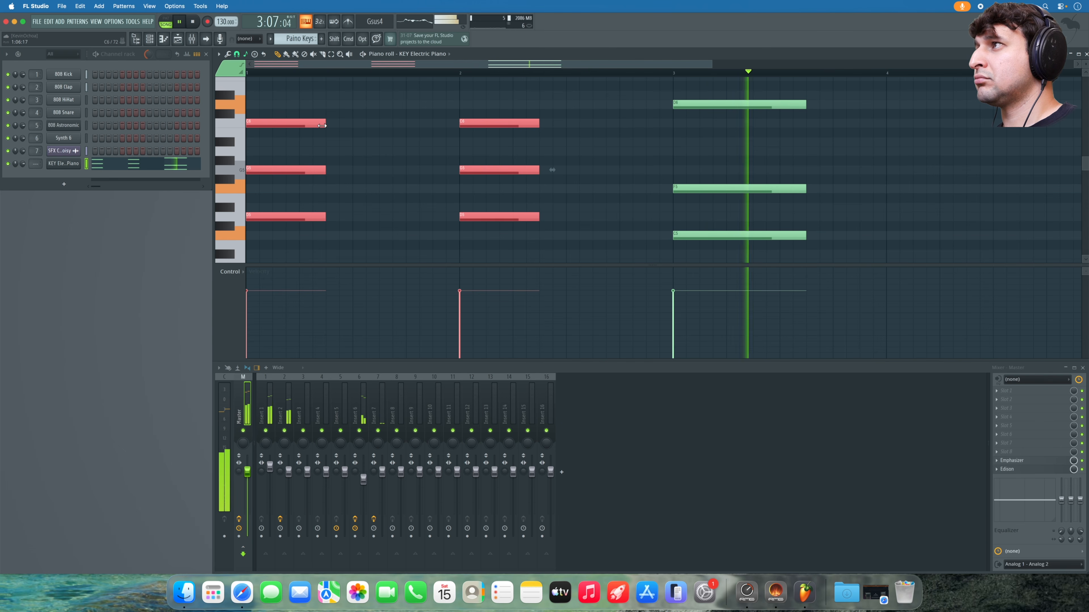
pyautogui.scroll(-5, 704, 131)
pyautogui.click(710, 80)
pyautogui.moveTo(713, 63); pyautogui.dragTo(942, 65)
pyautogui.keyDown('super'); pyautogui.rightClick(875, 137); pyautogui.keyUp('super')
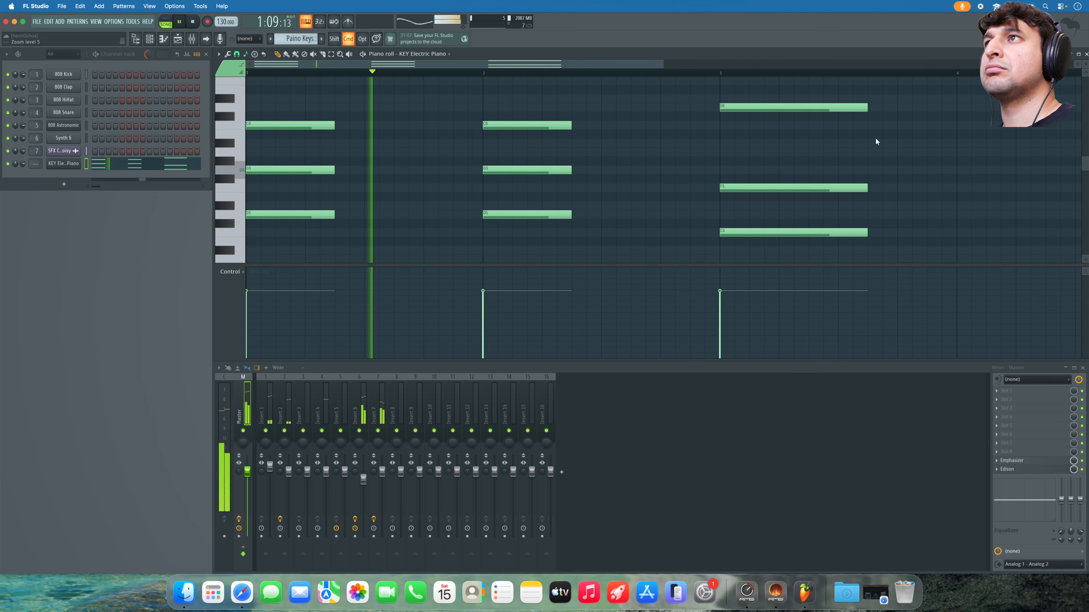
pyautogui.moveTo(821, 105); pyautogui.dragTo(1024, 180)
# - Move bar-4 notes to A5 and D5, and the upper note down to C6
pyautogui.keyDown('super'); pyautogui.rightClick(979, 174); pyautogui.keyUp('super')
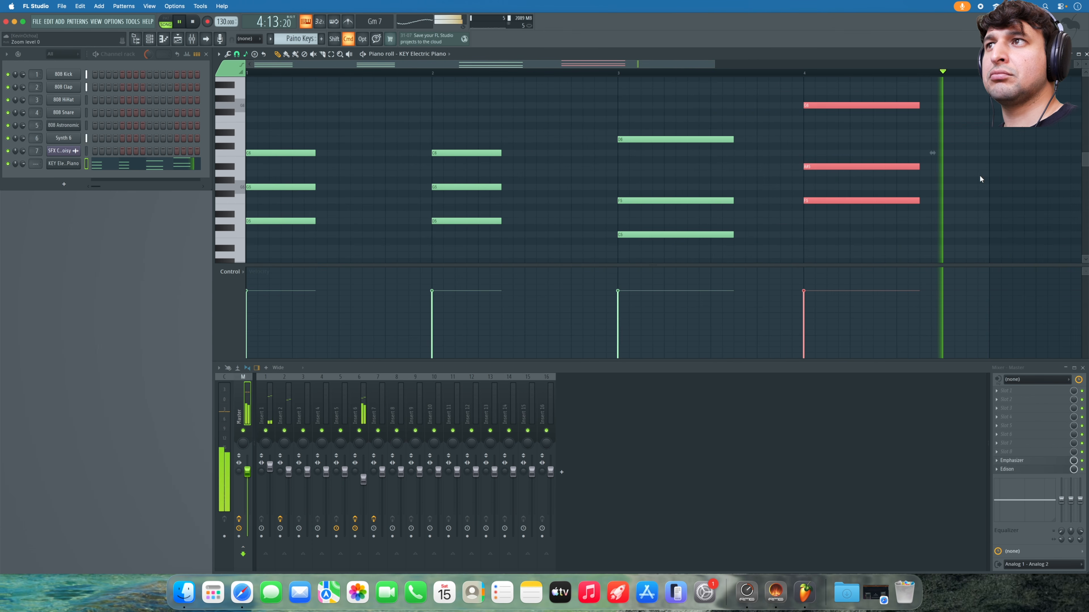
pyautogui.click(896, 184)
pyautogui.moveTo(836, 168); pyautogui.dragTo(821, 113)
pyautogui.press('super+Down')
pyautogui.press('Down')
pyautogui.press('Down')
pyautogui.press('Down')
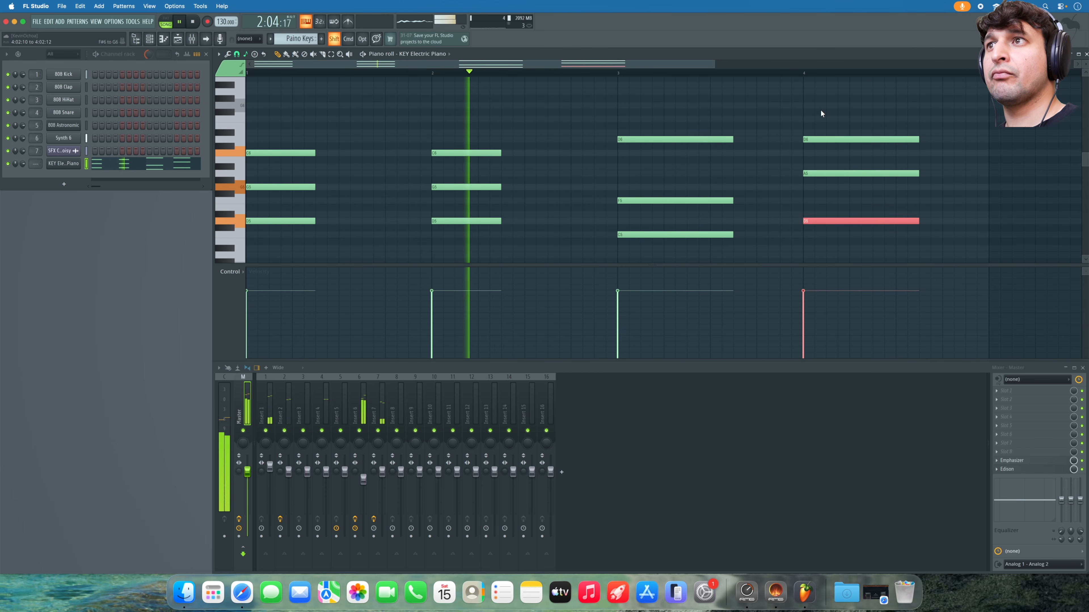
pyautogui.moveTo(822, 138); pyautogui.dragTo(825, 198)
# - Transpose the bar-4 F5 note up to F6 to complete the F6-A5-D5 voicing
pyautogui.keyDown('super'); pyautogui.click(825, 200); pyautogui.keyUp('super')
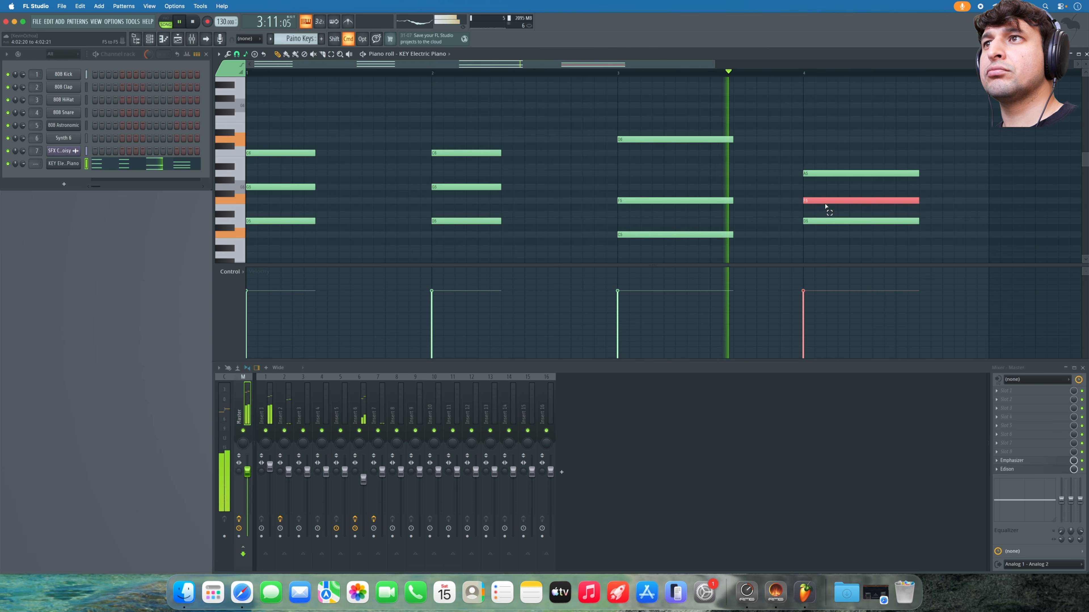
pyautogui.press('super+Down')
pyautogui.press('super')
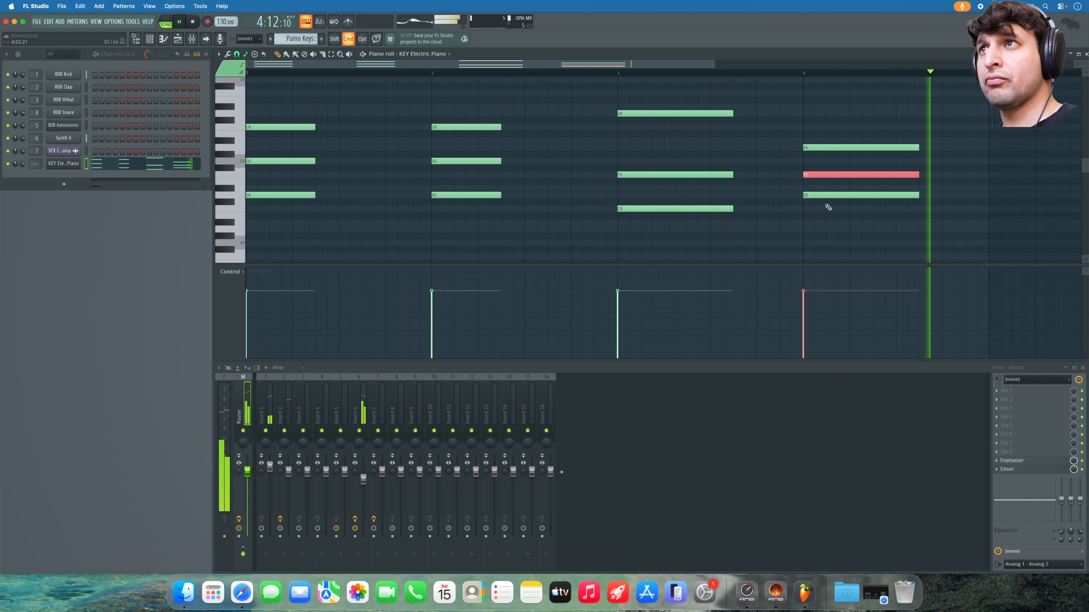
pyautogui.press('Up')
pyautogui.press('Up')
pyautogui.press('super+Down')
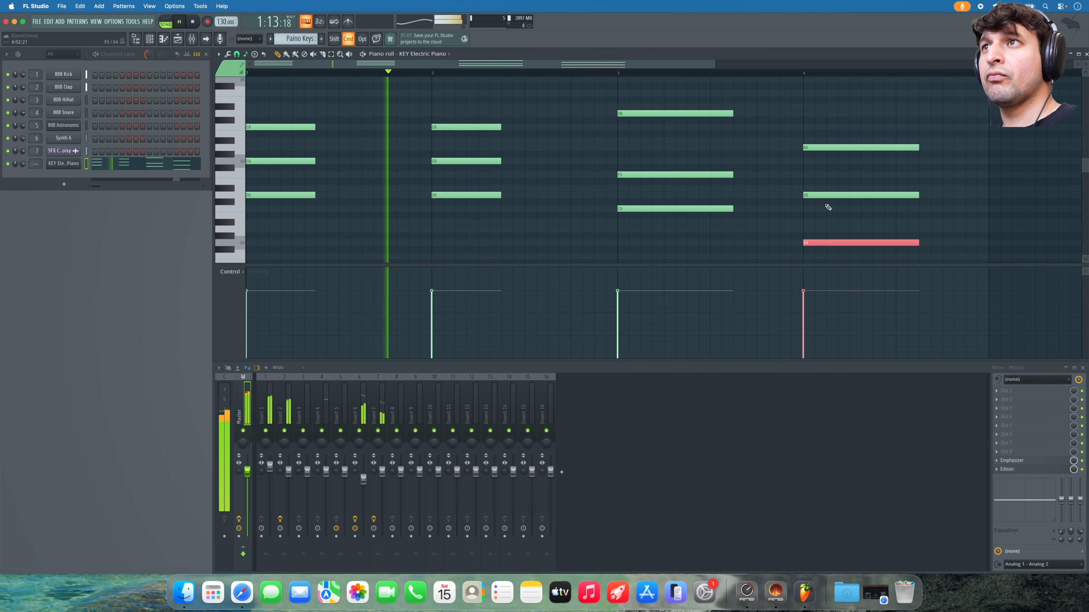
pyautogui.press('super+Up')
pyautogui.press('Up')
pyautogui.press('Up')
pyautogui.press('Up')
pyautogui.press('Up')
pyautogui.press('Up')
pyautogui.press('Up')
pyautogui.press('Up')
pyautogui.press('Up')
pyautogui.press('Up')
pyautogui.press('Up')
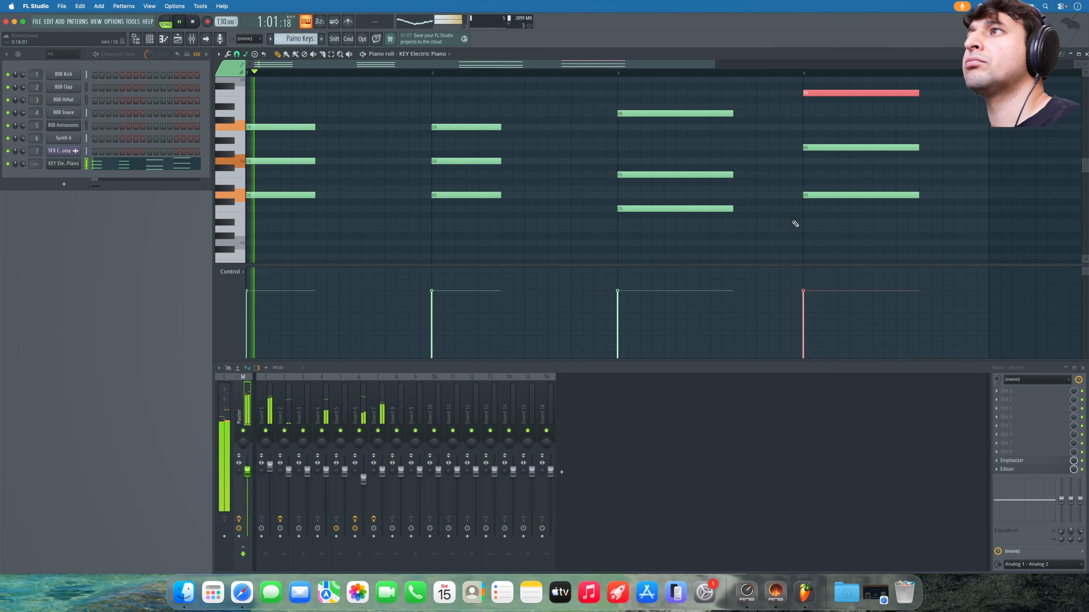
pyautogui.press('super+d')
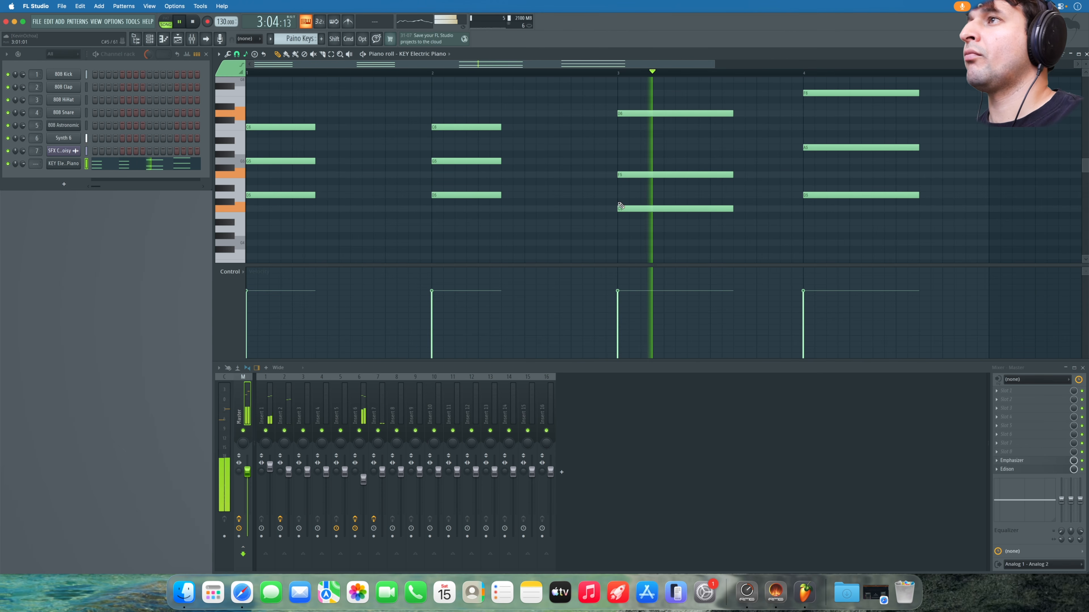
pyautogui.scroll(2, 622, 208)
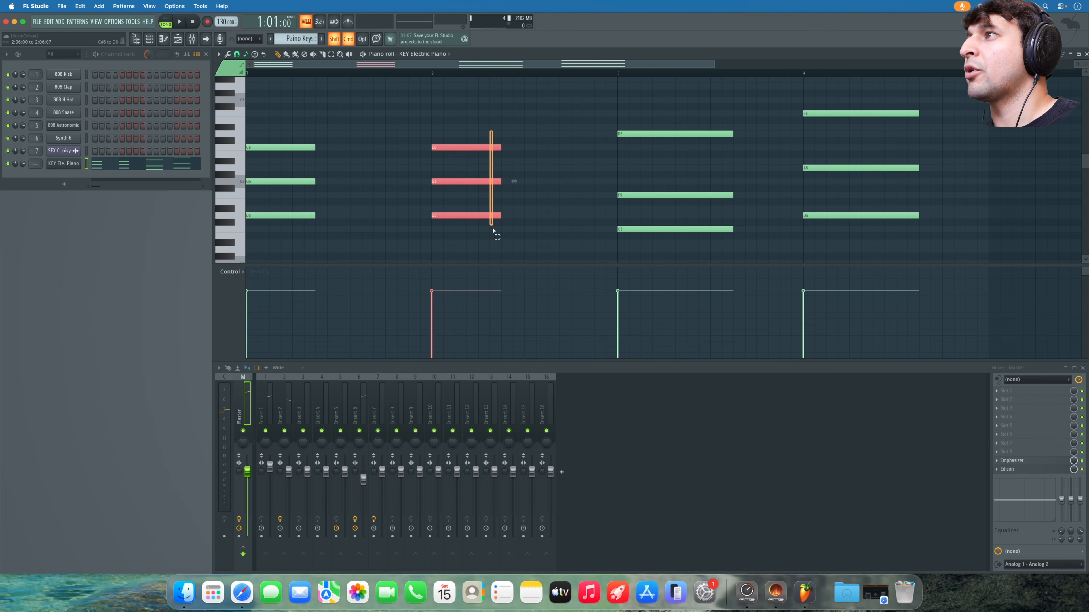
# - Copy the bar-2 chord just after itself and duplicate the bar-4 chord directly after it
pyautogui.keyDown('shift'); pyautogui.moveTo(493, 147); pyautogui.dragTo(577, 149); pyautogui.keyUp('shift')
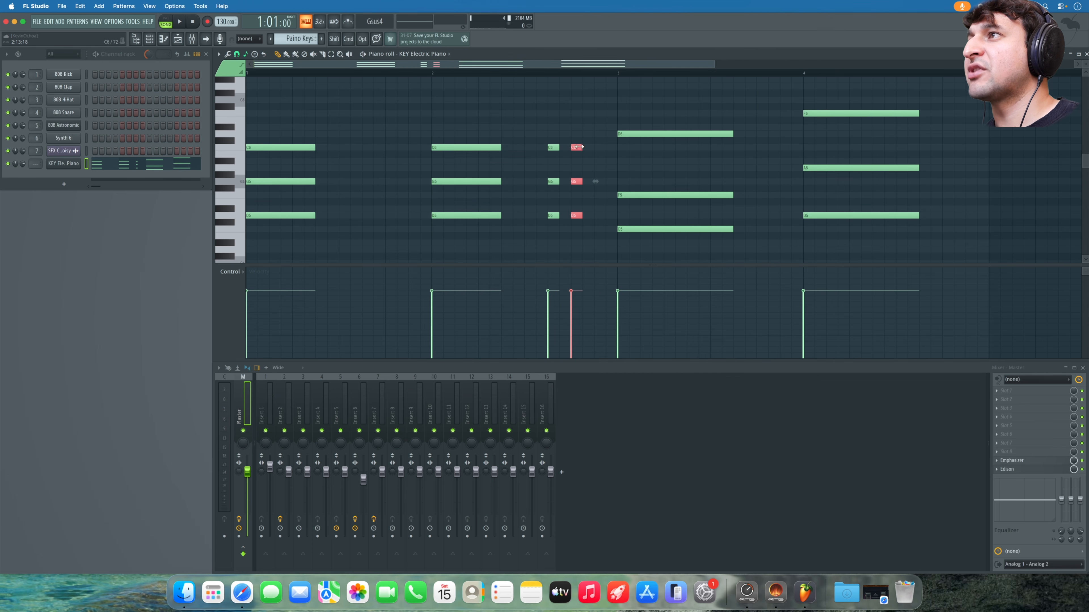
pyautogui.click(583, 122)
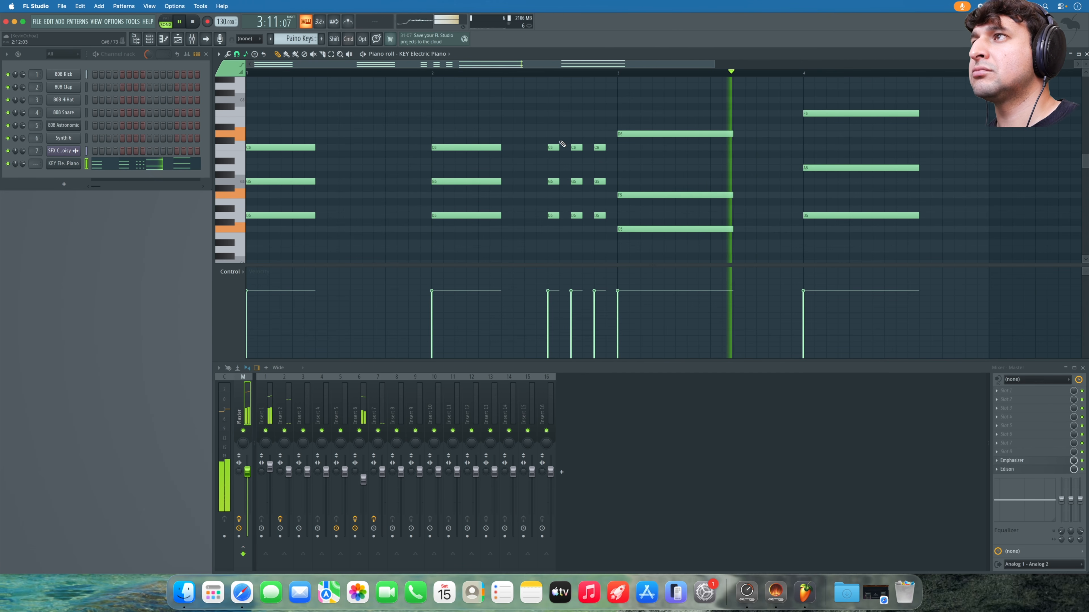
pyautogui.moveTo(785, 92); pyautogui.dragTo(923, 257)
pyautogui.scroll(4, 925, 130)
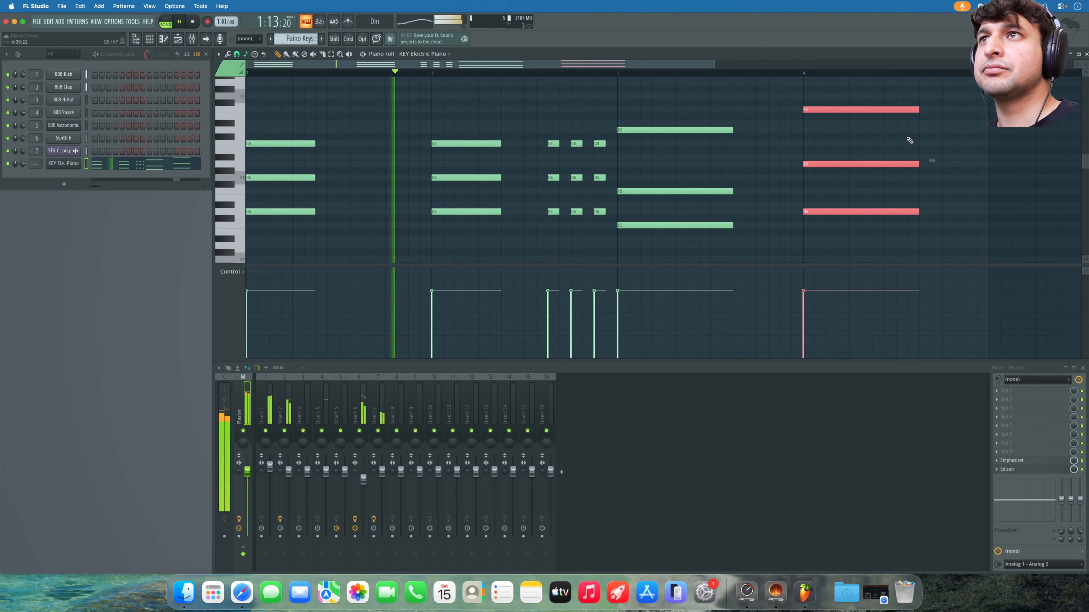
pyautogui.moveTo(835, 110); pyautogui.dragTo(950, 111)
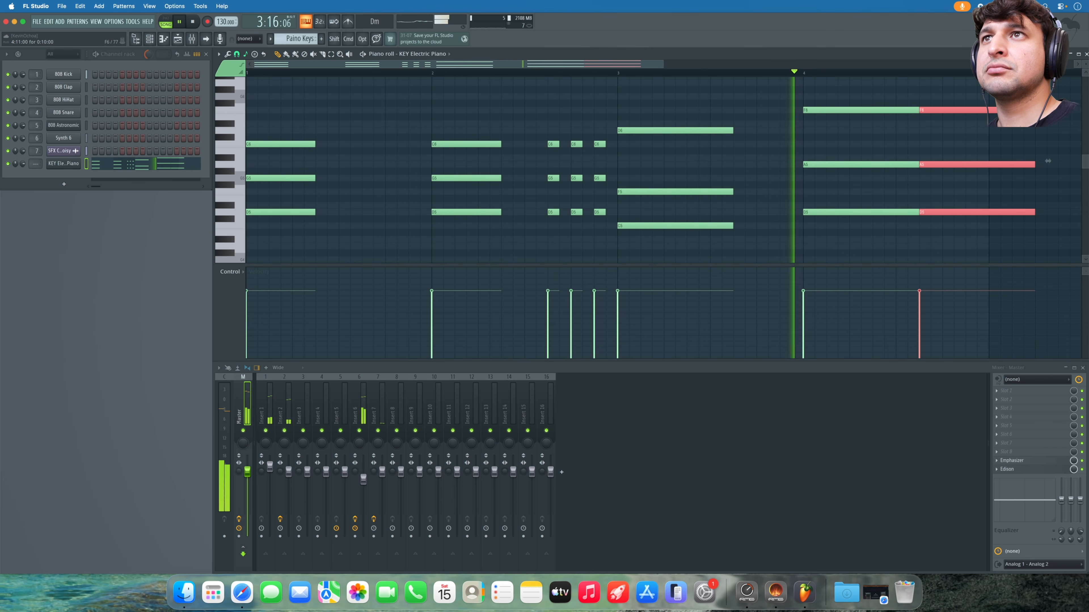
# - Shorten the duplicated bar-4 chord into a stab, repeat it with Ctrl+B, and stop playback
pyautogui.moveTo(1034, 164); pyautogui.dragTo(922, 122)
pyautogui.press('super+b')
pyautogui.press('super+b')
pyautogui.press('space')
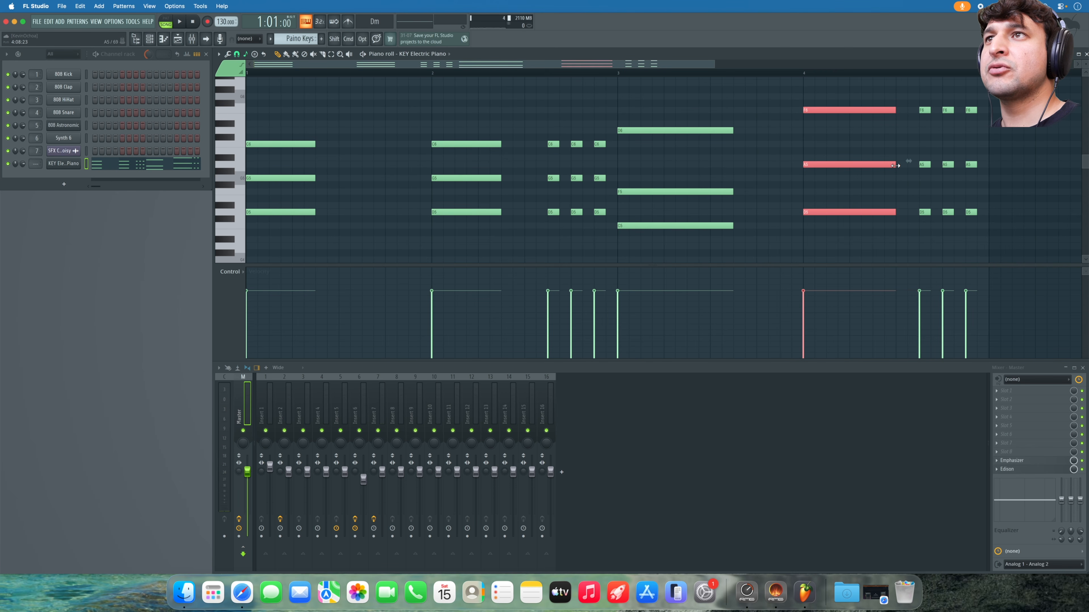
pyautogui.press('super+d')
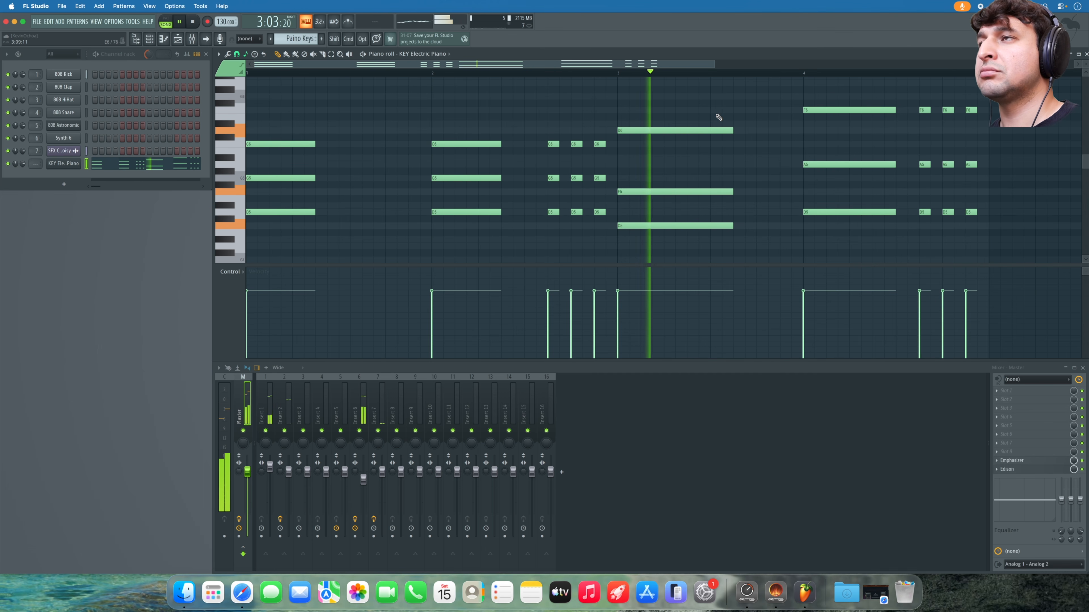
pyautogui.press('space')
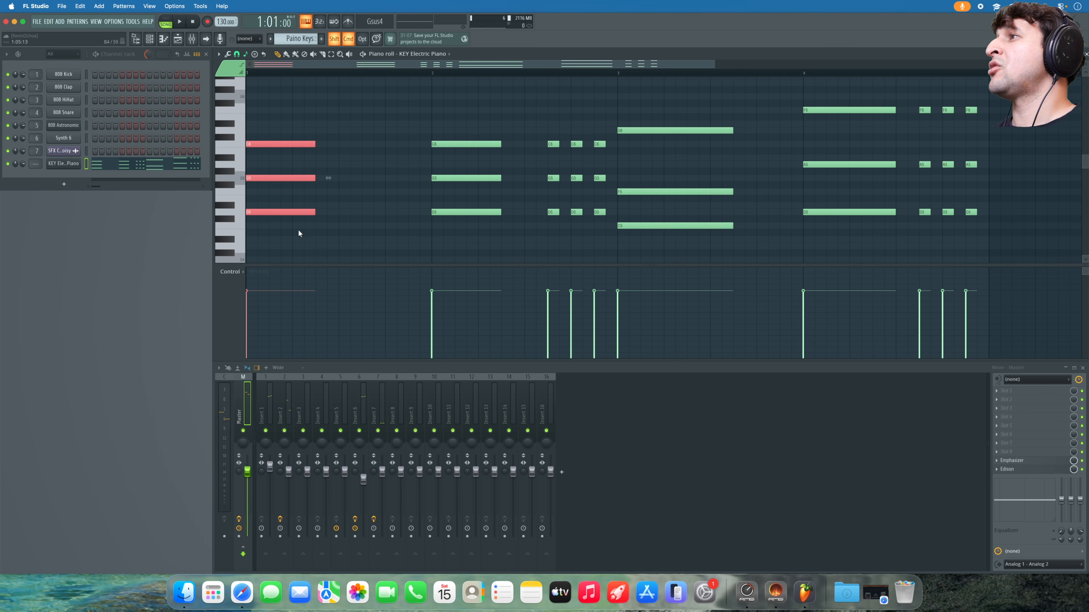
# - After a listen, select the bar 1–2 chords, then stretch the three bar-3 chord notes longer
pyautogui.moveTo(694, 206); pyautogui.dragTo(699, 248)
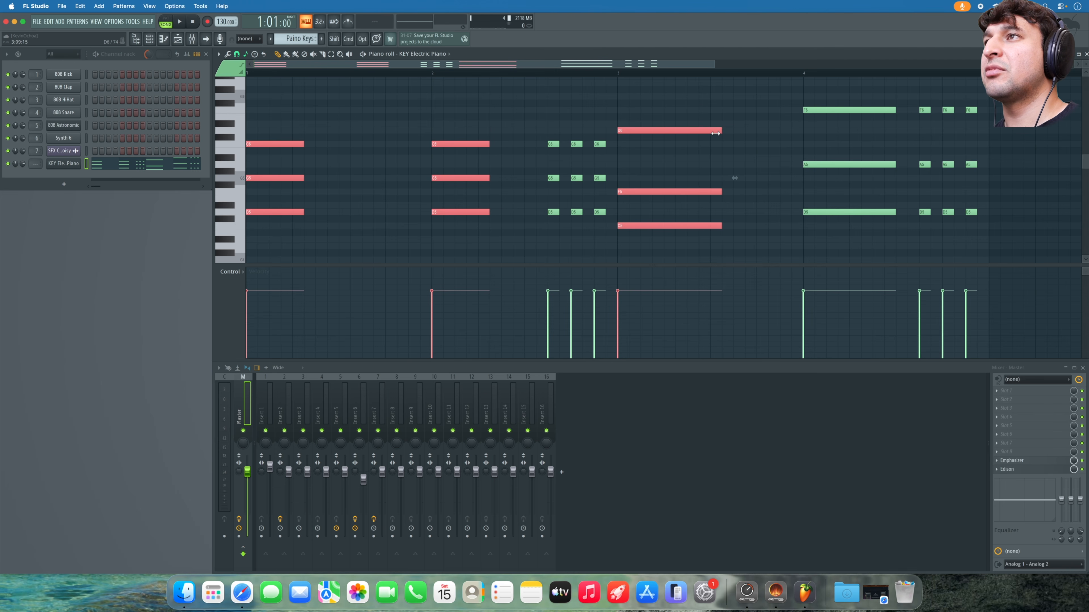
pyautogui.click(323, 107)
pyautogui.press('space')
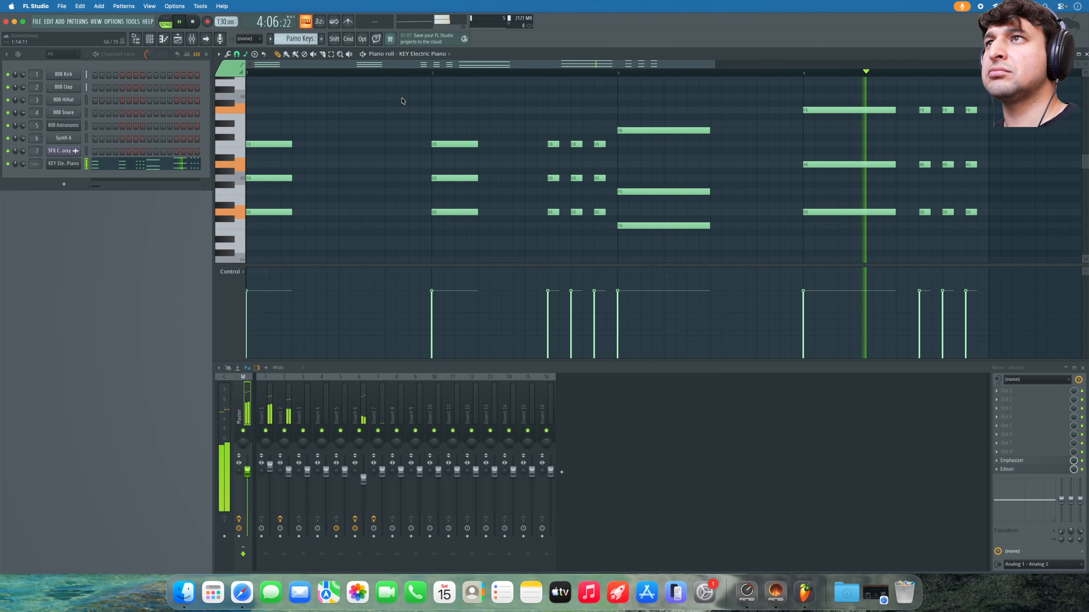
pyautogui.press('space')
pyautogui.moveTo(519, 259); pyautogui.dragTo(366, 145)
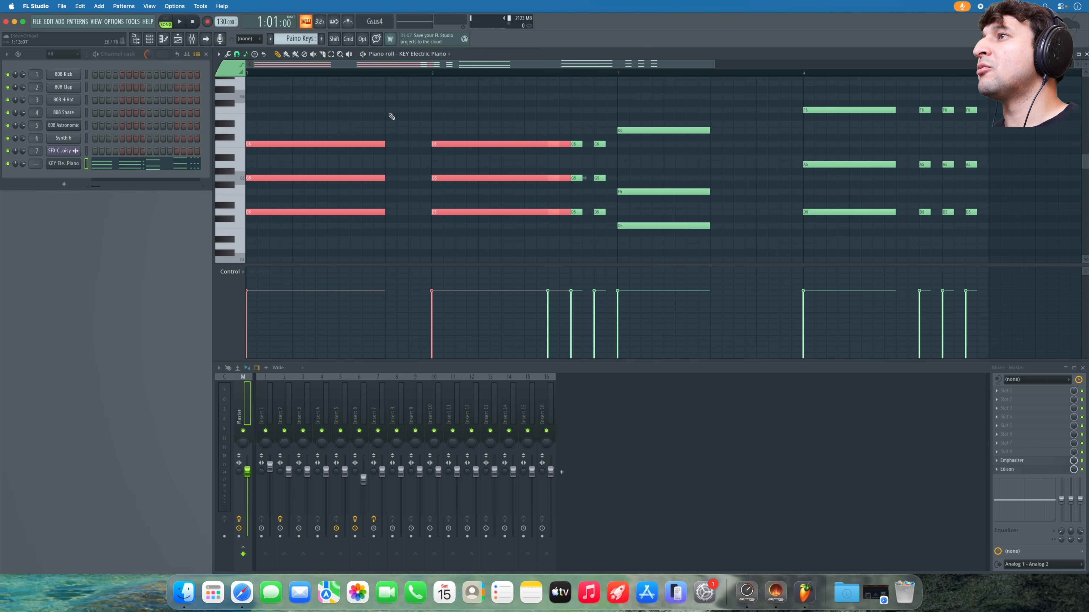
pyautogui.moveTo(517, 114); pyautogui.dragTo(518, 239)
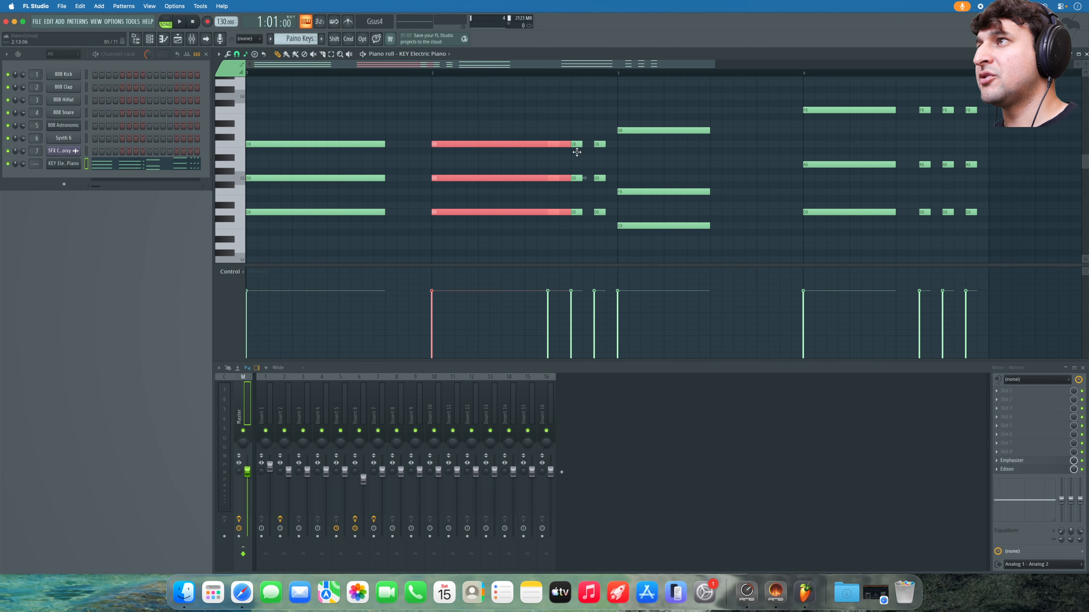
pyautogui.moveTo(670, 116); pyautogui.dragTo(711, 242)
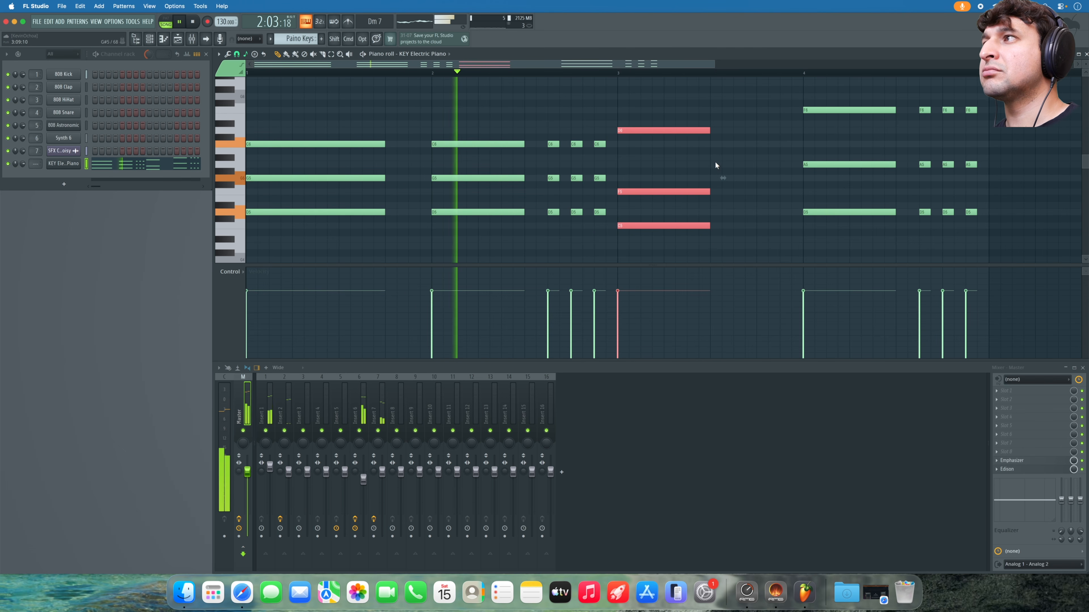
pyautogui.moveTo(709, 130); pyautogui.dragTo(756, 127)
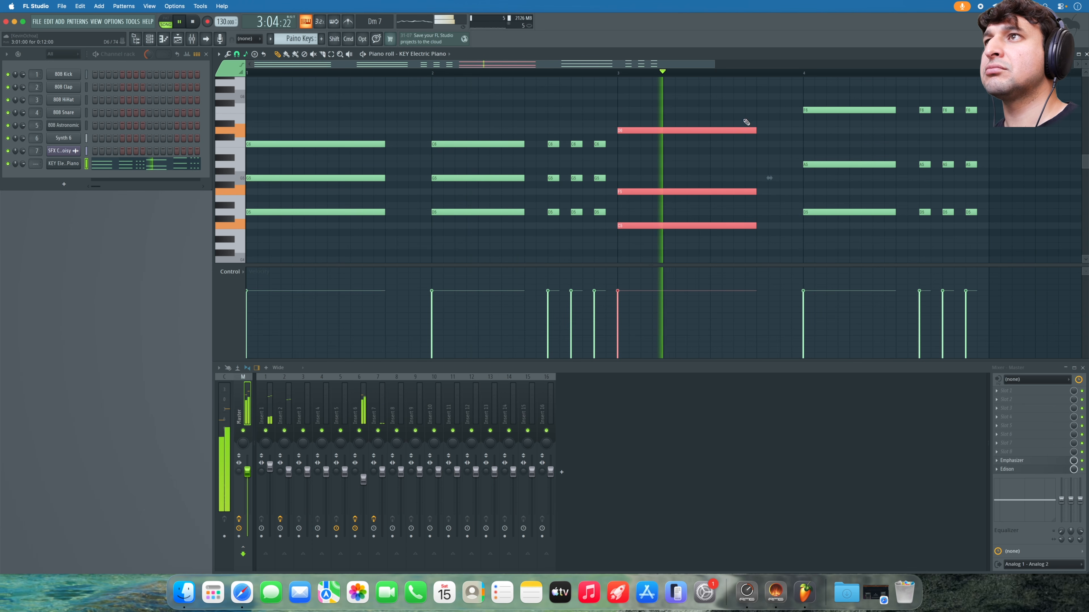
pyautogui.click(745, 122)
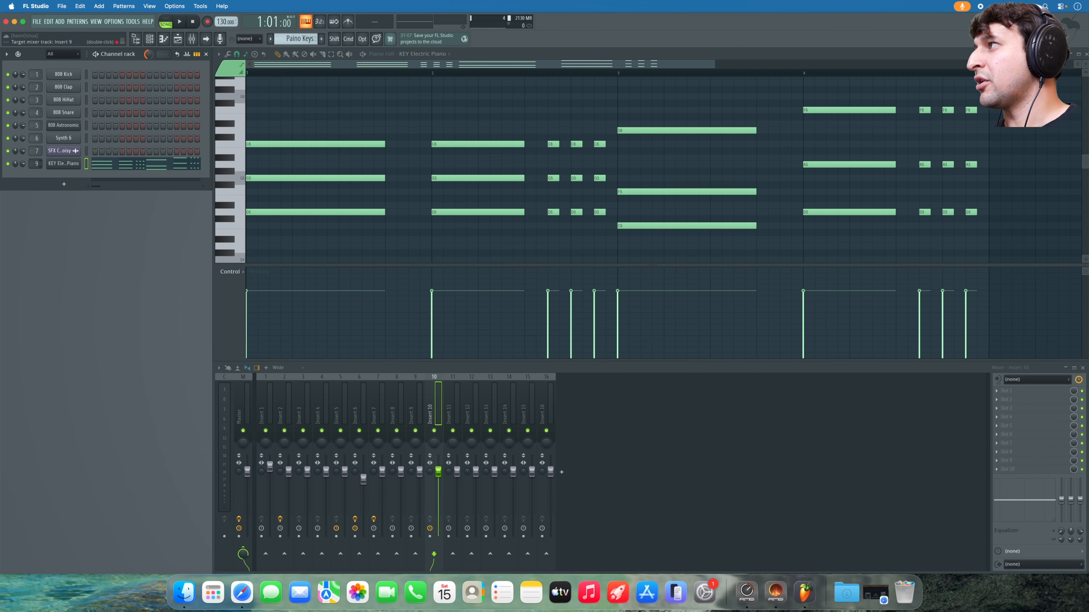
# - Play the piano pattern twice, then open the effect picker for Mixer Insert 9's Slot 1
pyautogui.press('space')
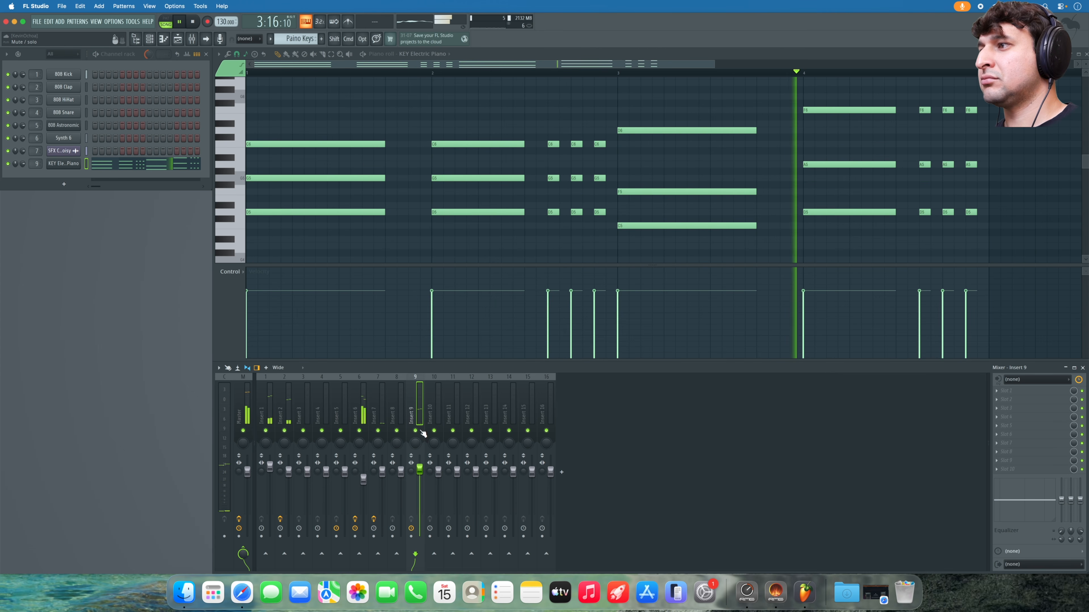
pyautogui.press('space')
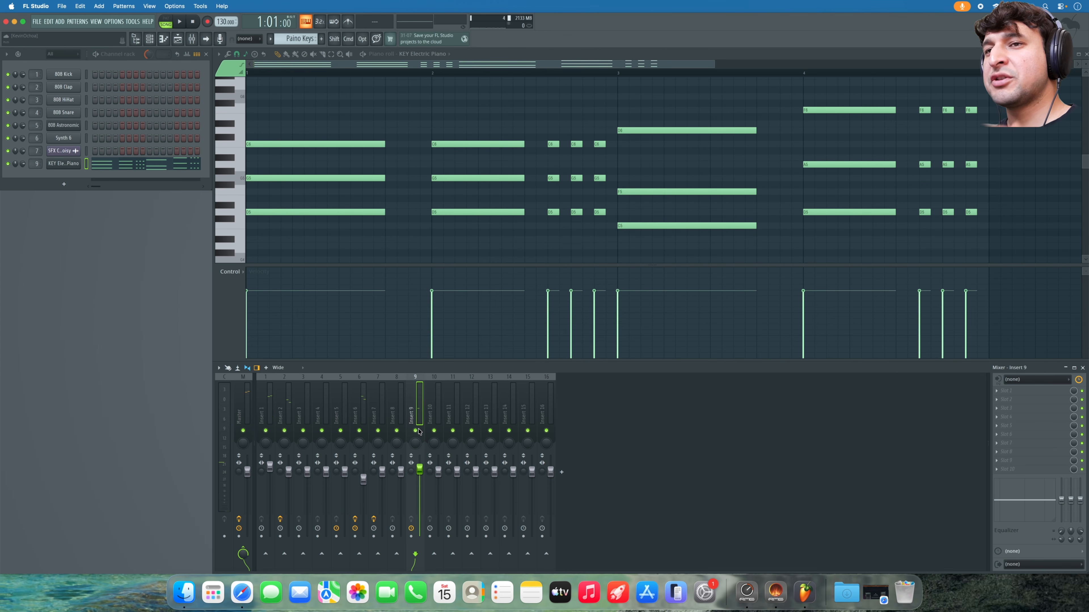
pyautogui.press('space')
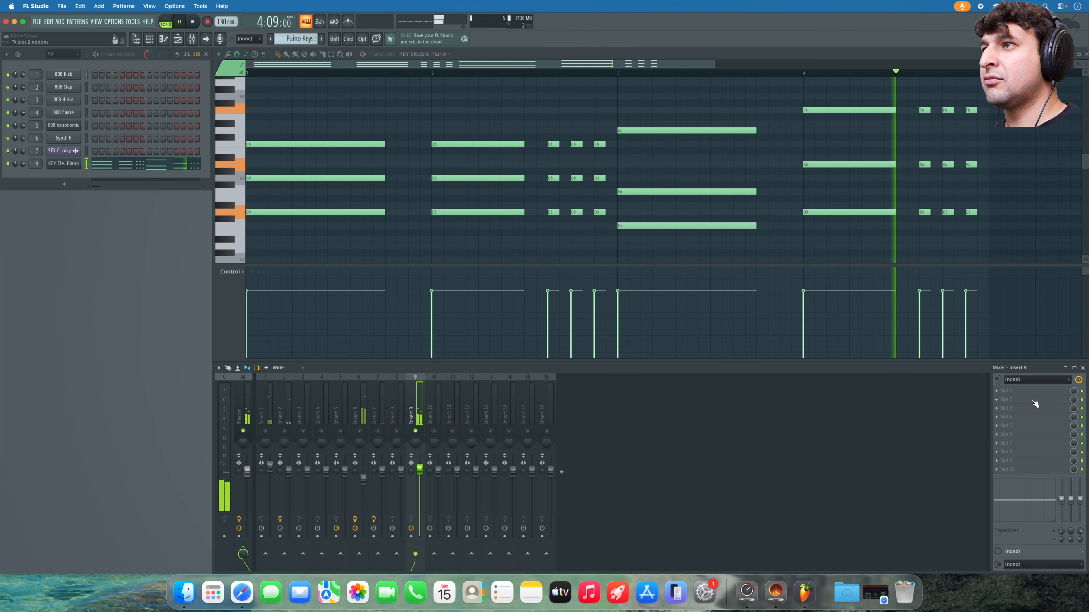
pyautogui.press('space')
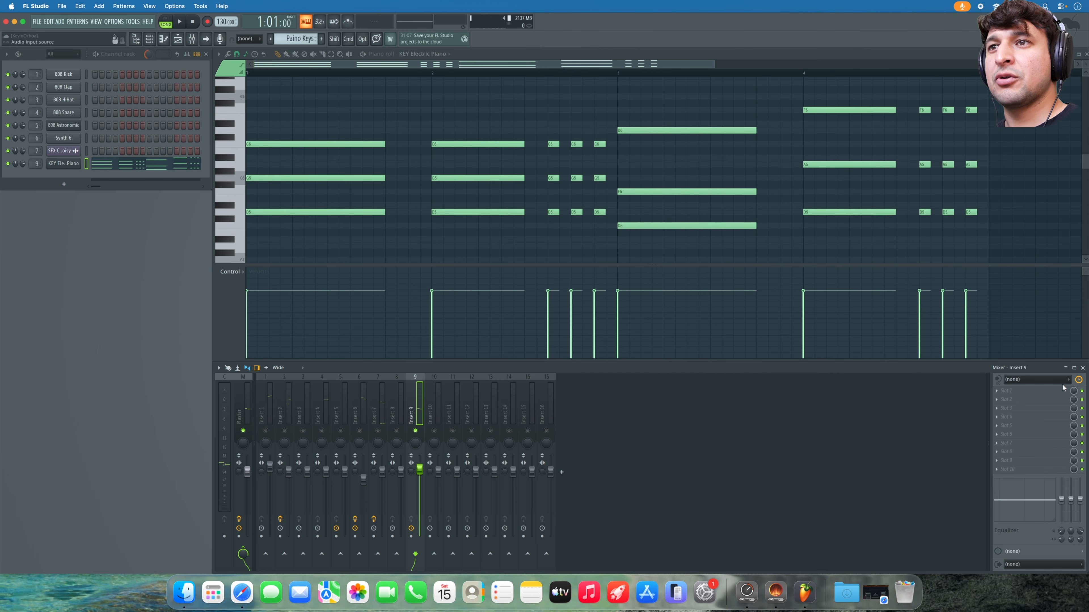
pyautogui.click(1041, 390)
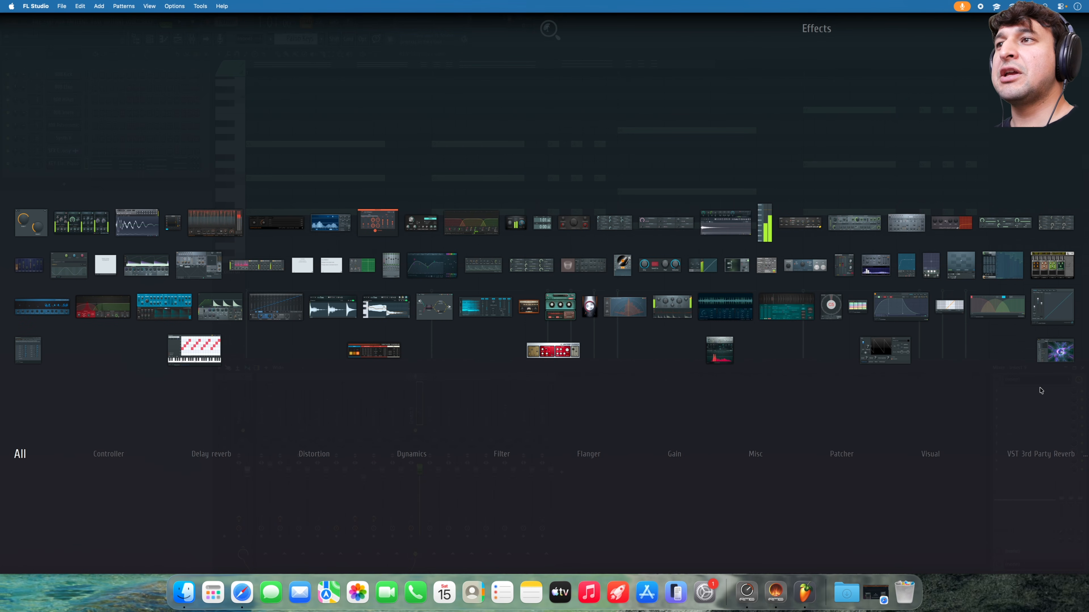
# - Load a Transient Processor on mixer insert 9 and raise its Attack to about 55% during playback
pyautogui.write('tran')
pyautogui.click(672, 306)
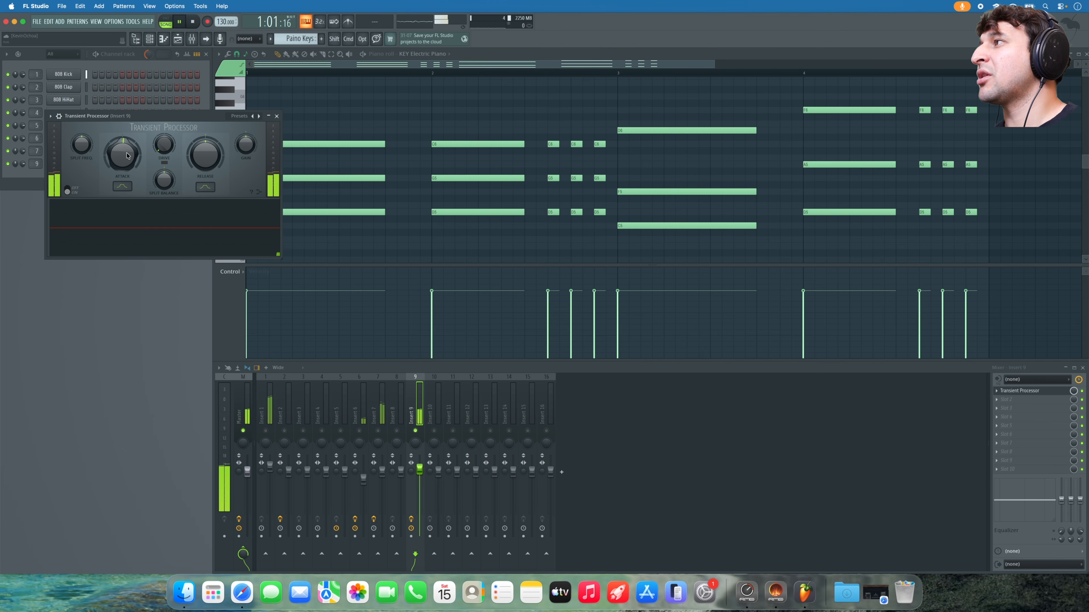
pyautogui.moveTo(123, 153)
pyautogui.mouseDown()
pyautogui.moveTo(123, 130)
pyautogui.moveTo(127, 156)
pyautogui.mouseUp()
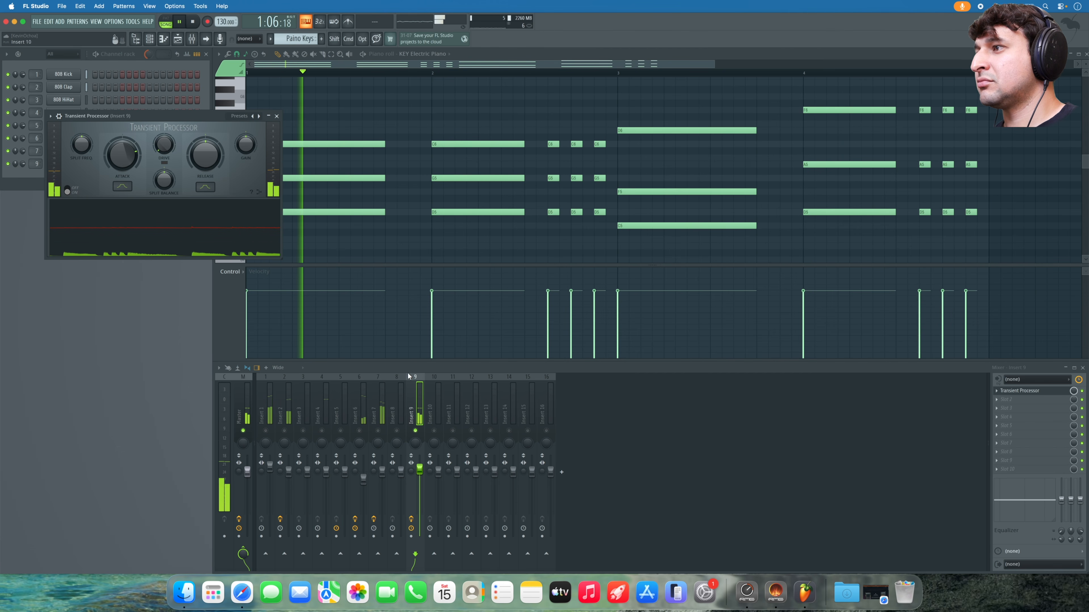
pyautogui.moveTo(122, 143); pyautogui.dragTo(121, 129)
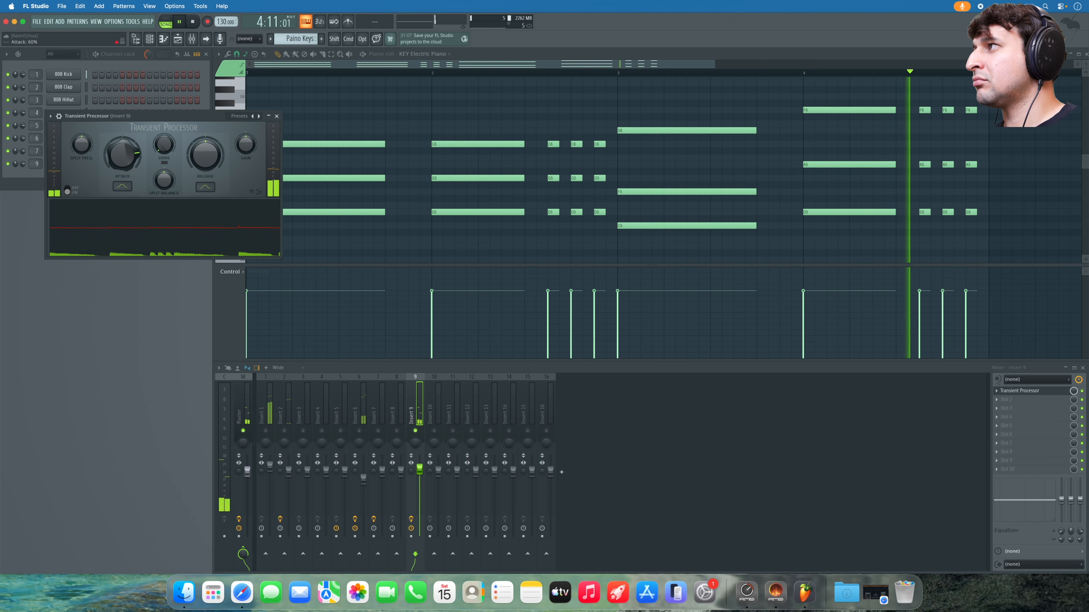
pyautogui.press('space')
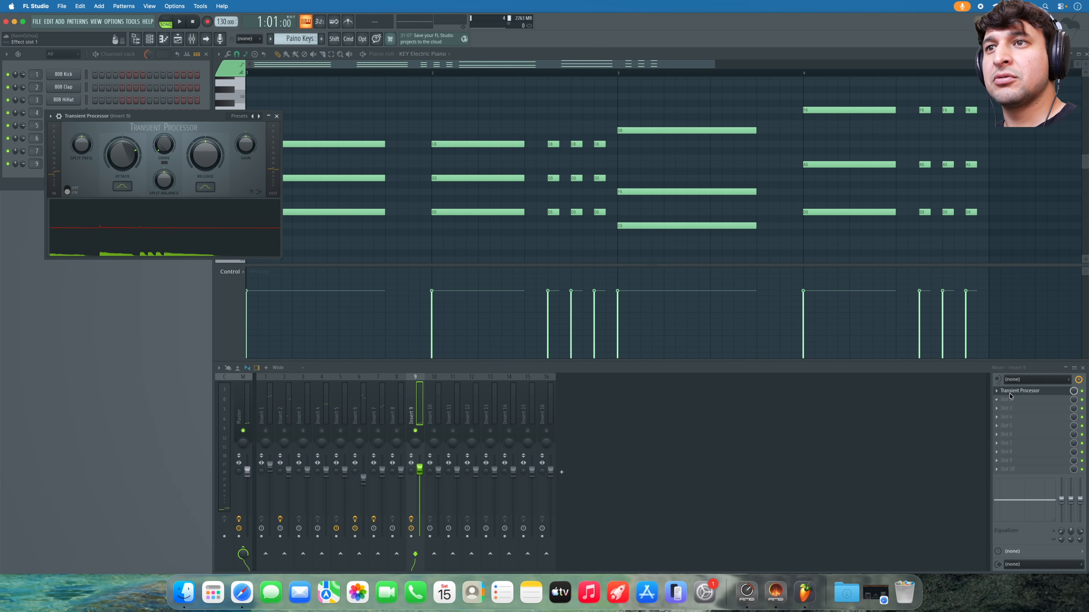
# - Add Fruity Parametric EQ 2 to mixer insert 9 with the 'para' effect search
pyautogui.press('F8')
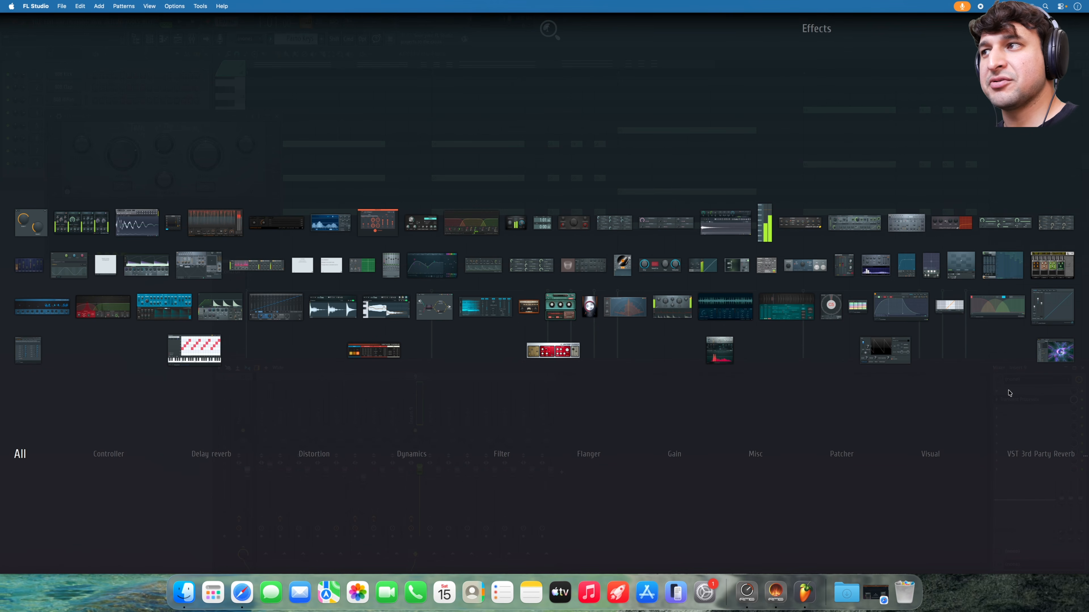
pyautogui.write('para')
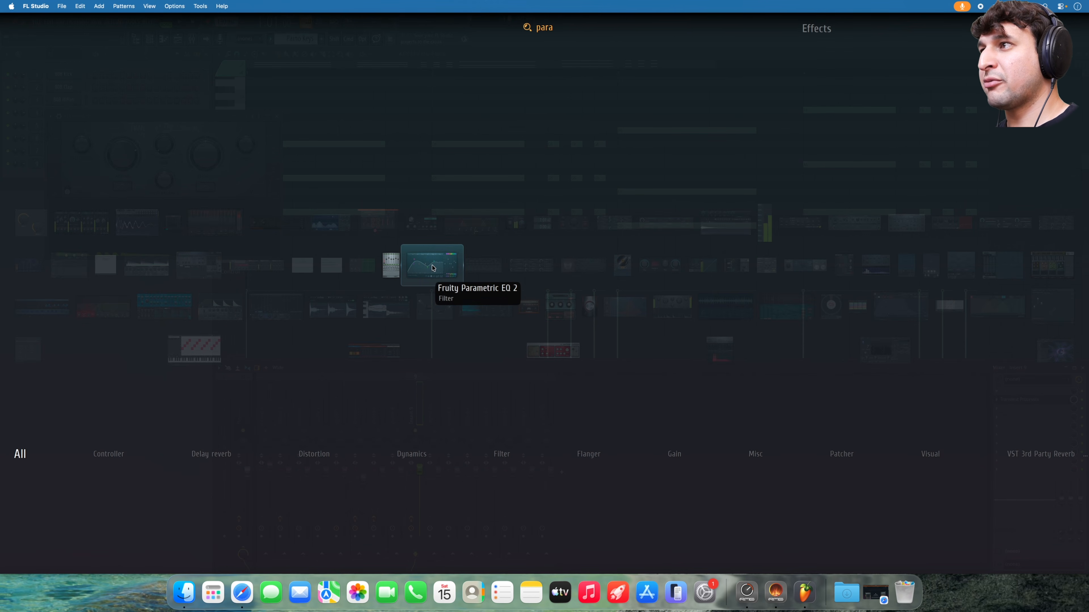
pyautogui.click(433, 266)
# - Boost EQ band 6 to 3937 Hz at +7.1 dB during playback, then close all windows
pyautogui.press('space')
pyautogui.moveTo(227, 205); pyautogui.dragTo(254, 184)
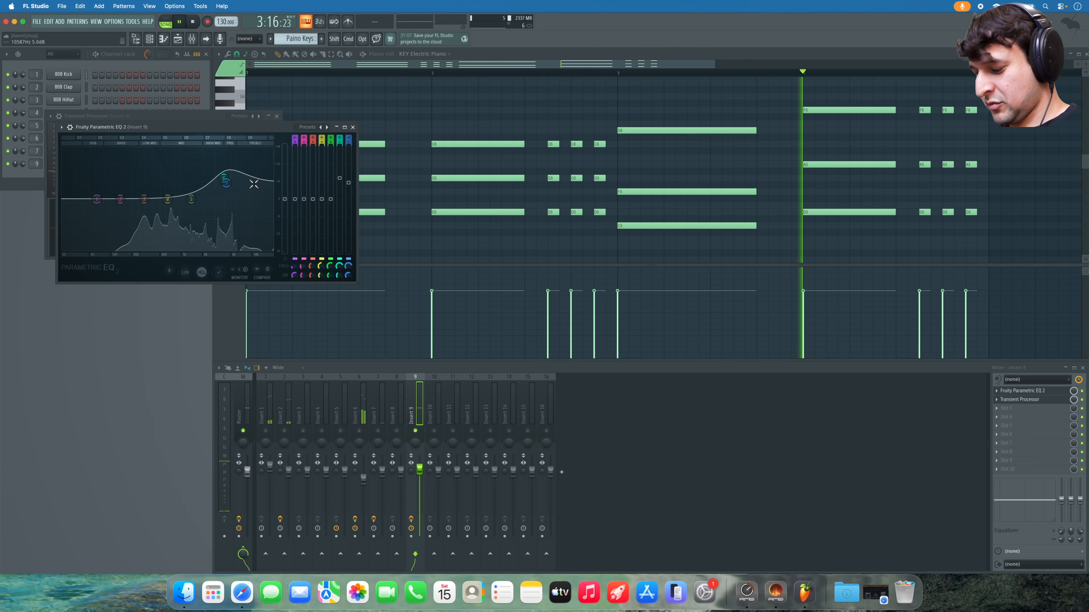
pyautogui.press('space')
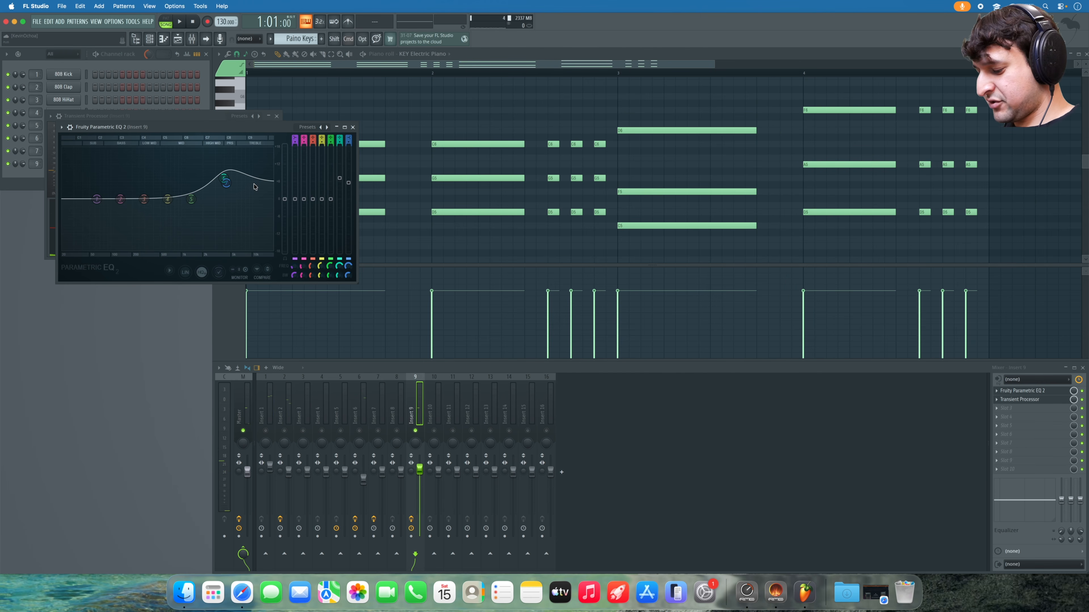
pyautogui.press('F12')
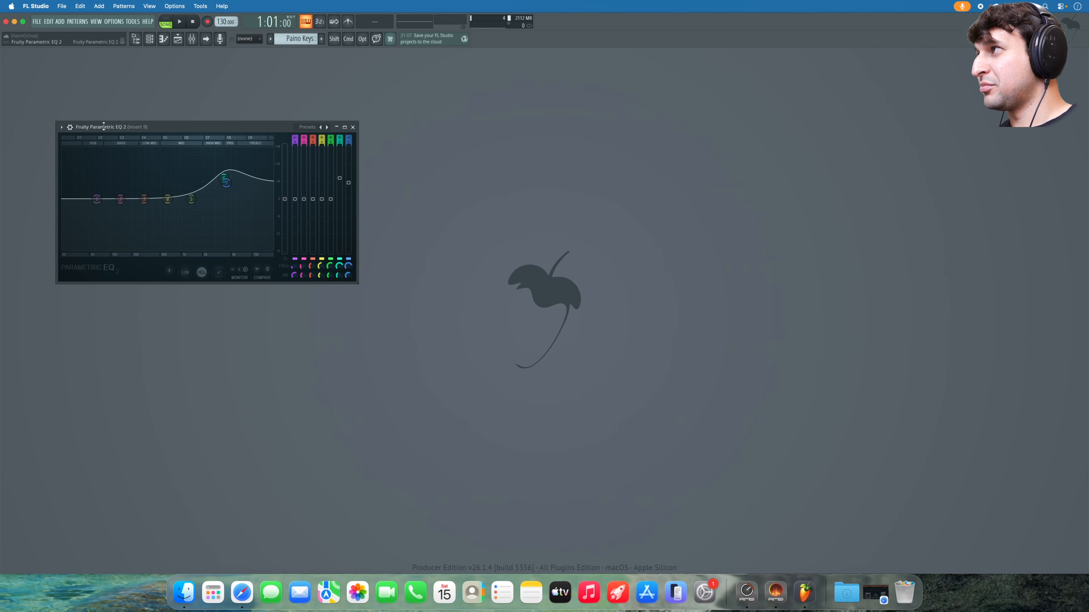
pyautogui.click(353, 127)
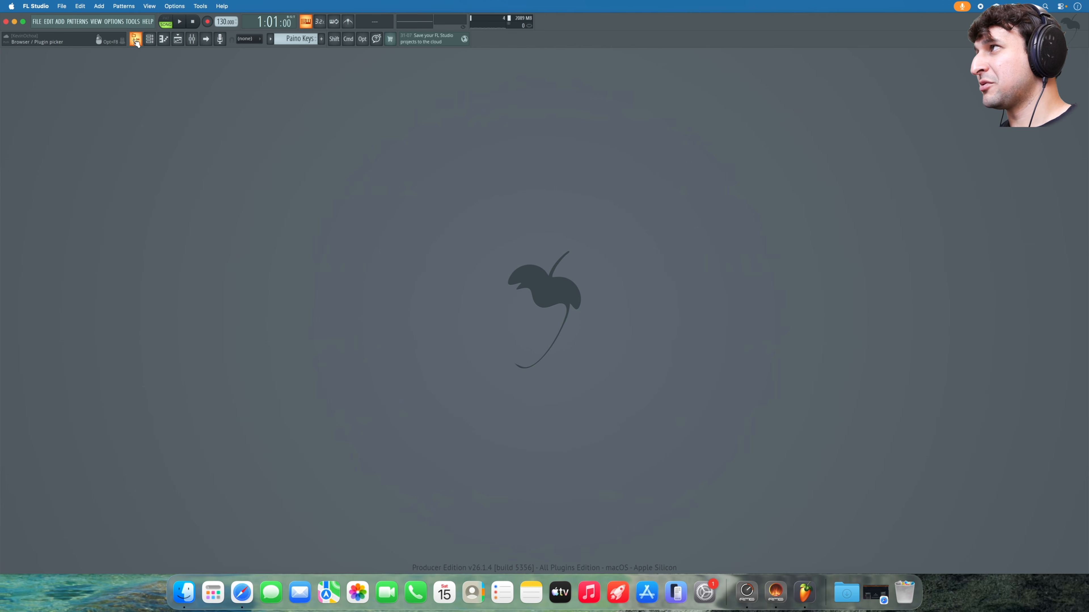
# - Reopen the channel rack, piano roll, playlist and mixer, hide the browser, and play the arrangement
pyautogui.click(136, 40)
pyautogui.click(150, 39)
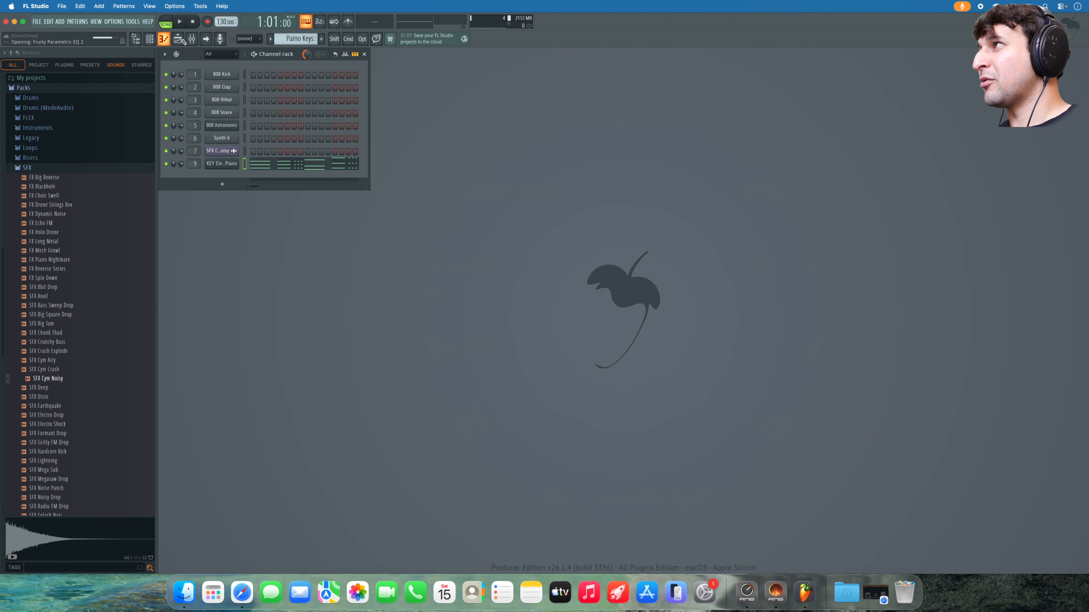
pyautogui.click(179, 40)
pyautogui.press('F5')
pyautogui.click(193, 39)
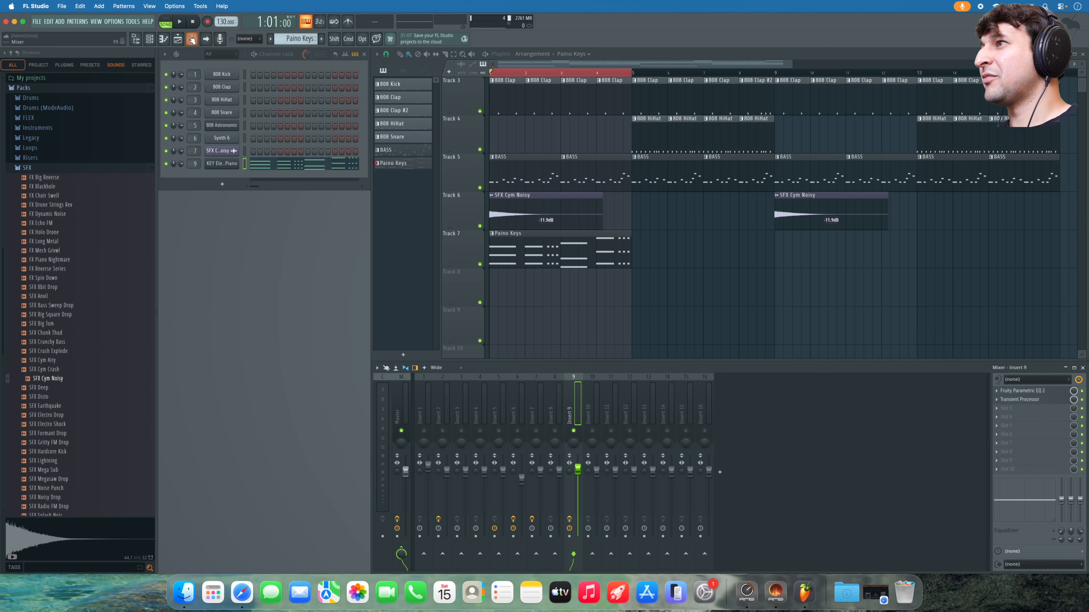
pyautogui.click(136, 39)
pyautogui.press('space')
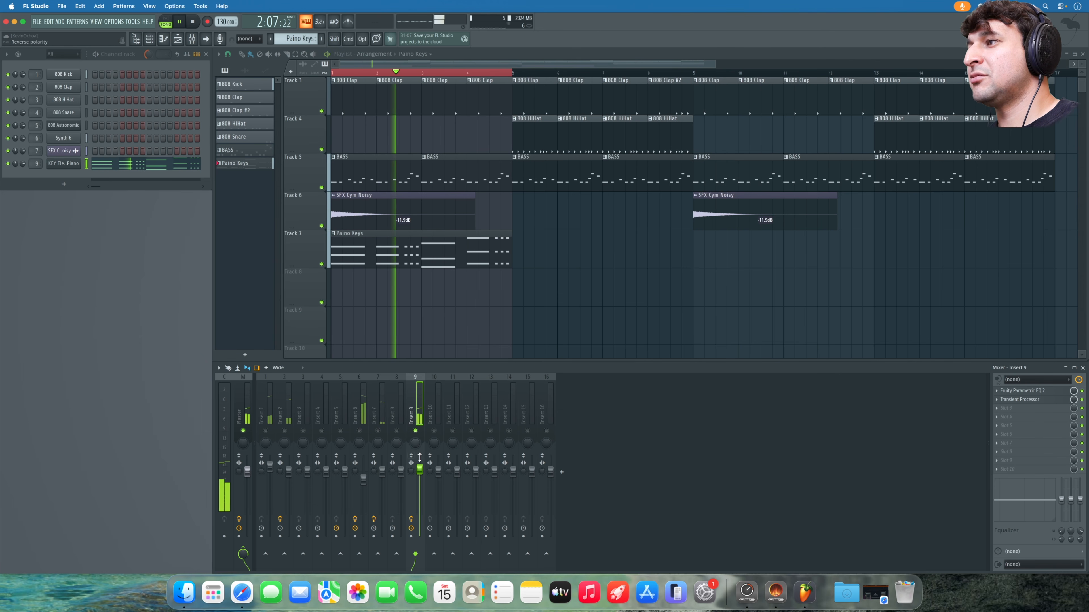
pyautogui.press('space')
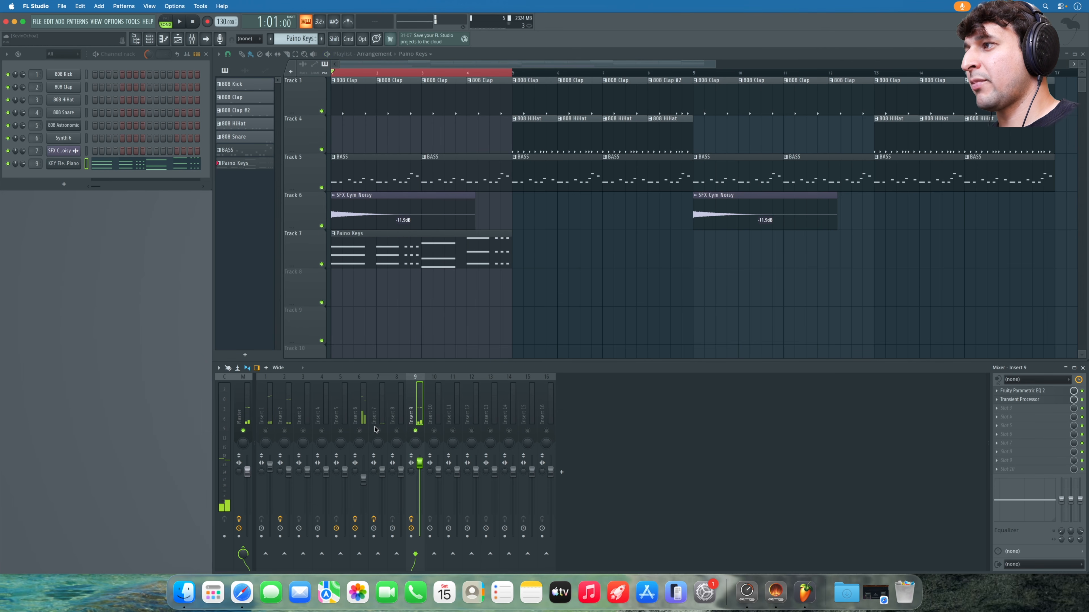
# - Lower insert 6 to 84% volume and fill Track 7 with Paino Keys clips up to bar 17
pyautogui.moveTo(364, 478); pyautogui.dragTo(363, 483)
pyautogui.press('space')
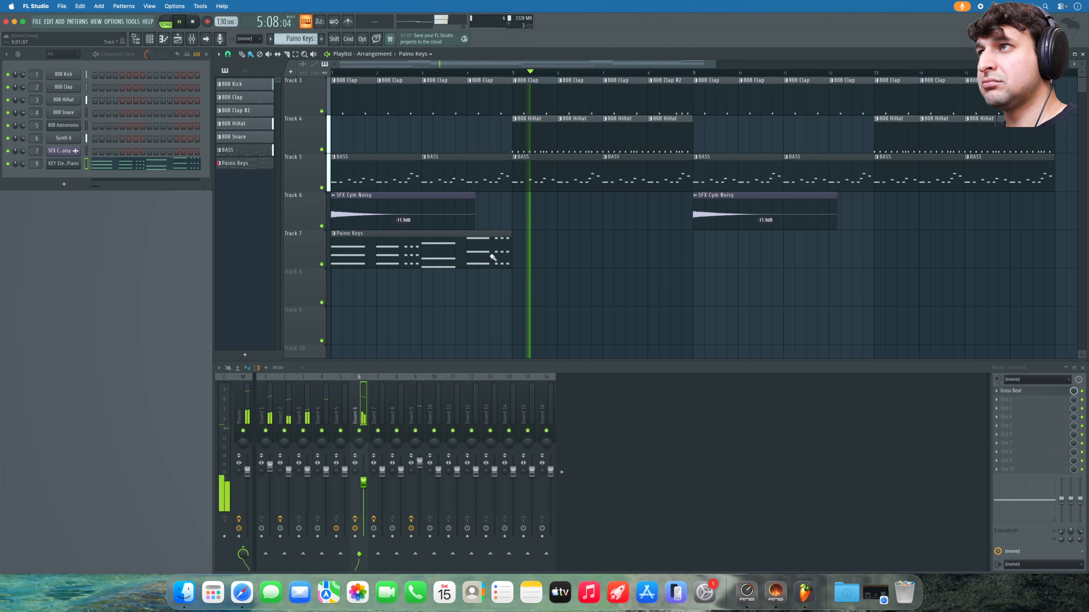
pyautogui.press('space')
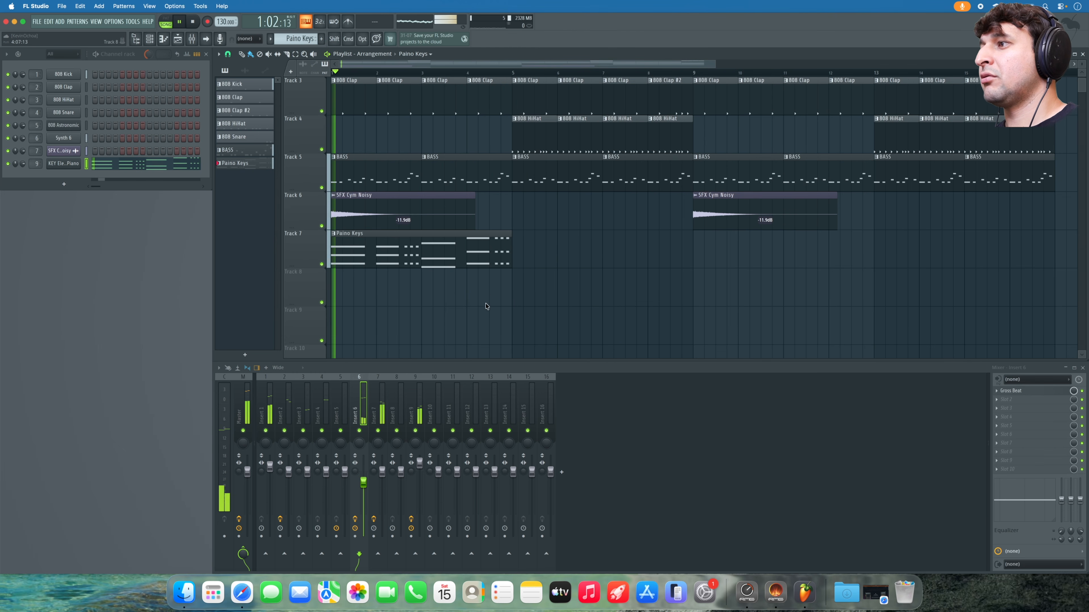
pyautogui.moveTo(517, 258)
pyautogui.mouseDown()
pyautogui.moveTo(972, 250)
pyautogui.moveTo(766, 304)
pyautogui.moveTo(718, 303)
pyautogui.mouseUp()
pyautogui.press('space')
# - Solo insert 6 to audition it, check its Gross Beat window, then unsolo it
pyautogui.keyDown('super'); pyautogui.click(359, 431); pyautogui.keyUp('super')
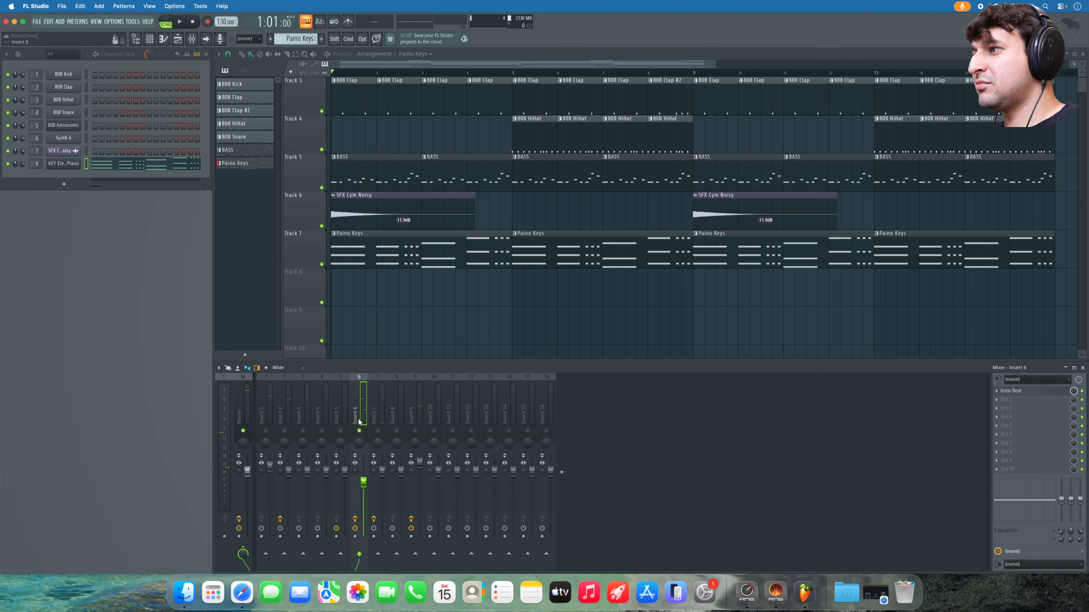
pyautogui.press('space')
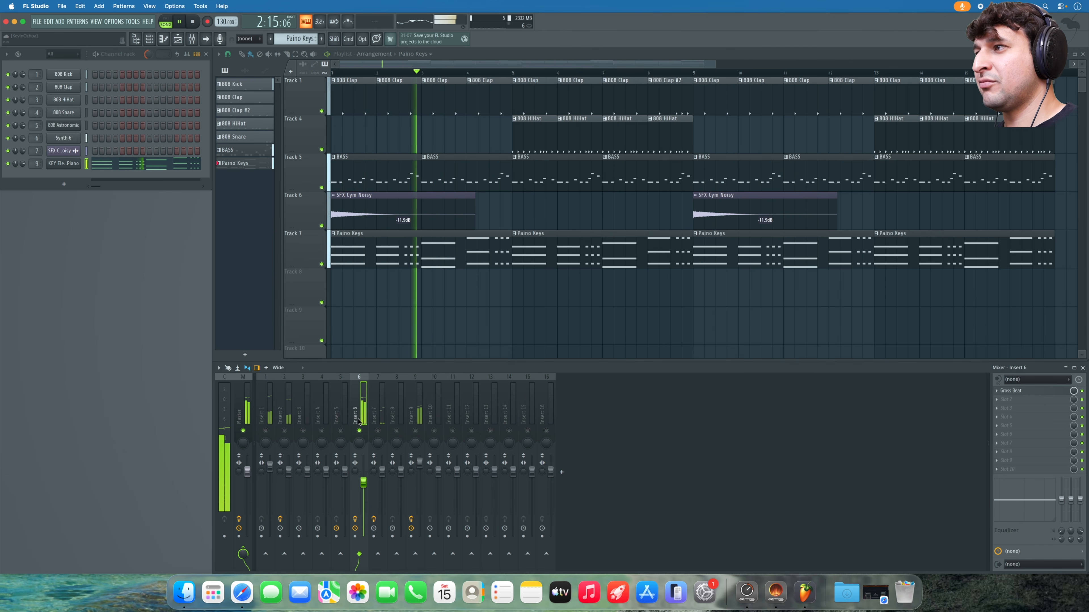
pyautogui.press('space')
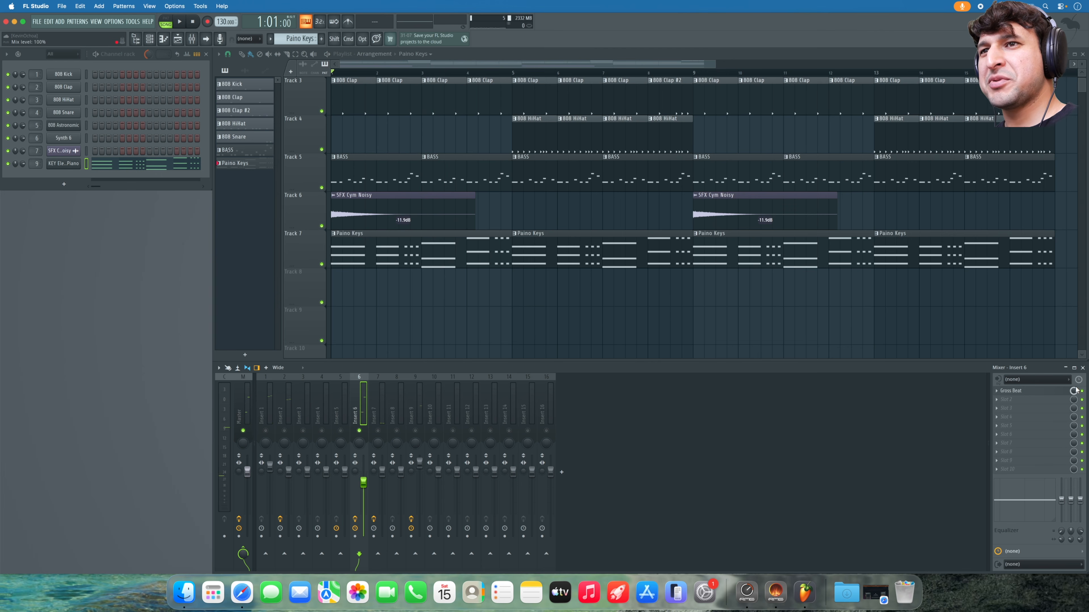
pyautogui.click(1062, 391)
pyautogui.click(1059, 391)
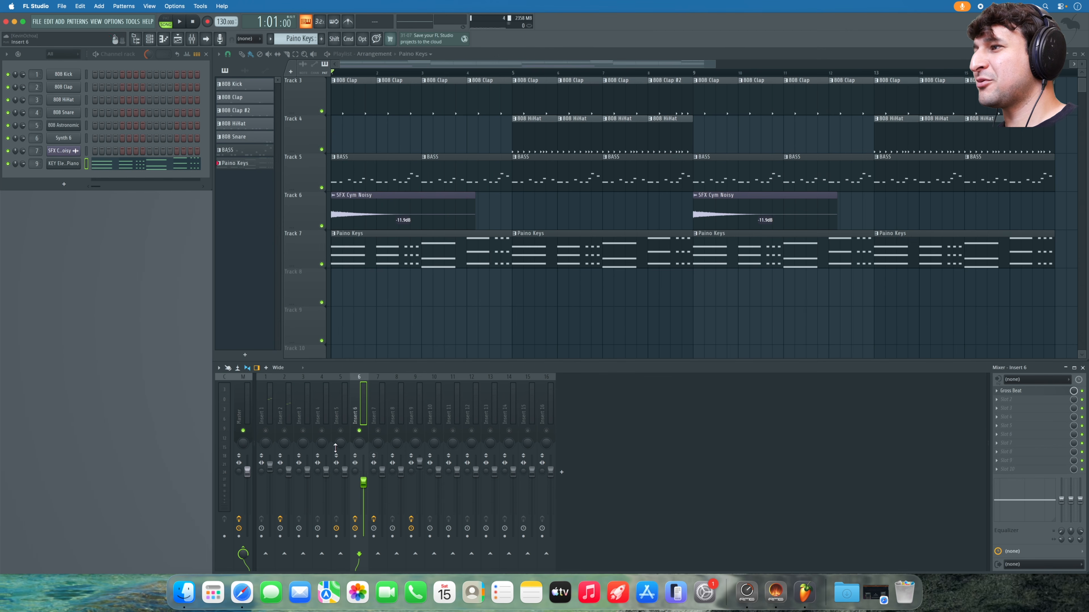
pyautogui.keyDown('super'); pyautogui.click(359, 430); pyautogui.keyUp('super')
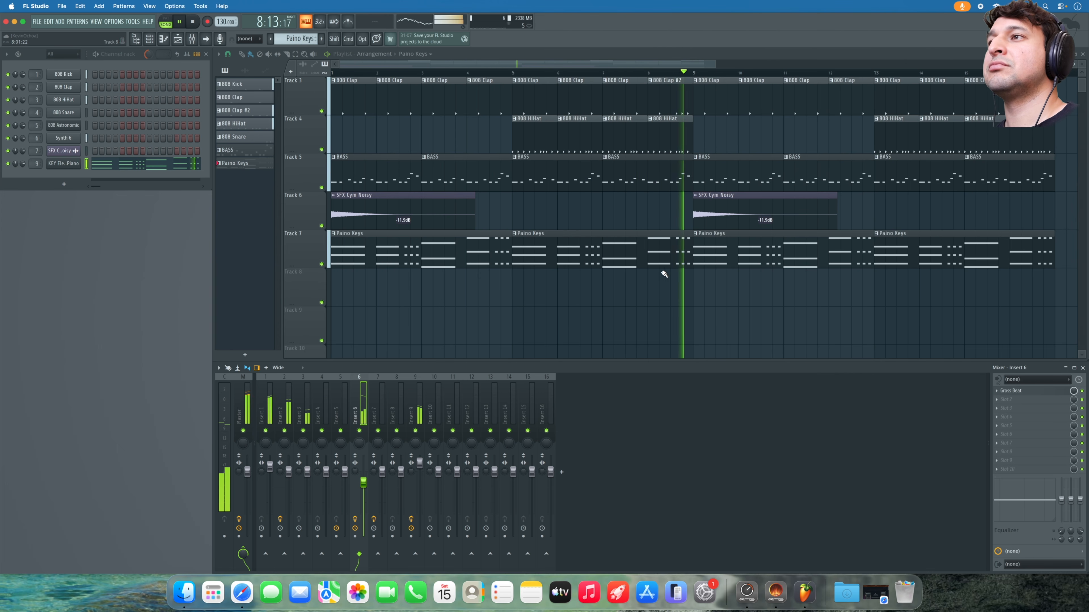
pyautogui.press('space')
# - Delete the Paino Keys clips at bars 1 and 5 and paint an SFX Cym Noisy clip at bar 5 on Track 6
pyautogui.rightClick(668, 259)
pyautogui.rightClick(507, 263)
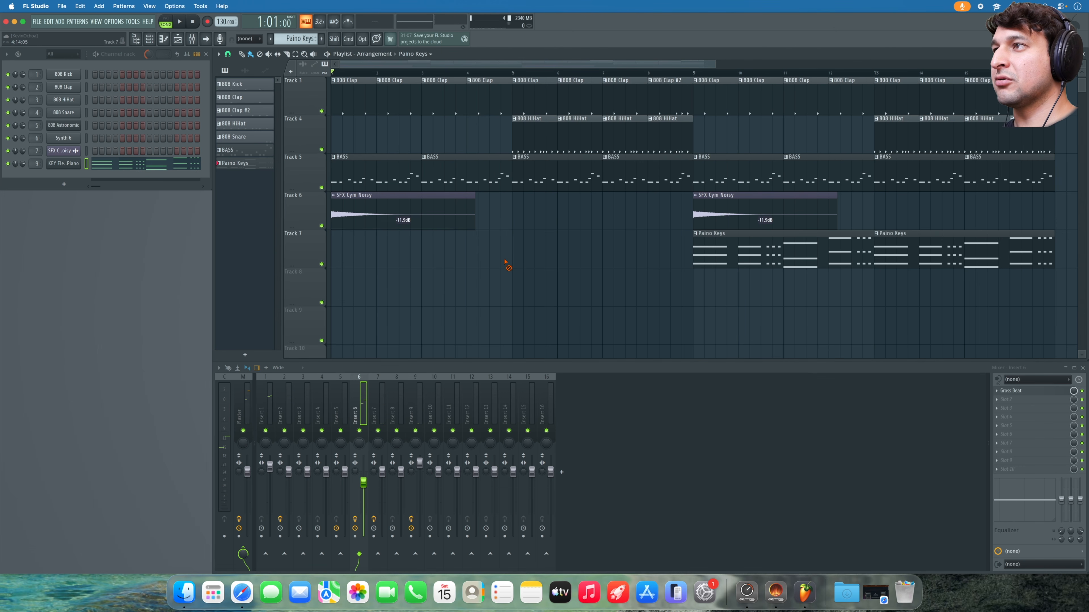
pyautogui.click(727, 216)
pyautogui.click(519, 210)
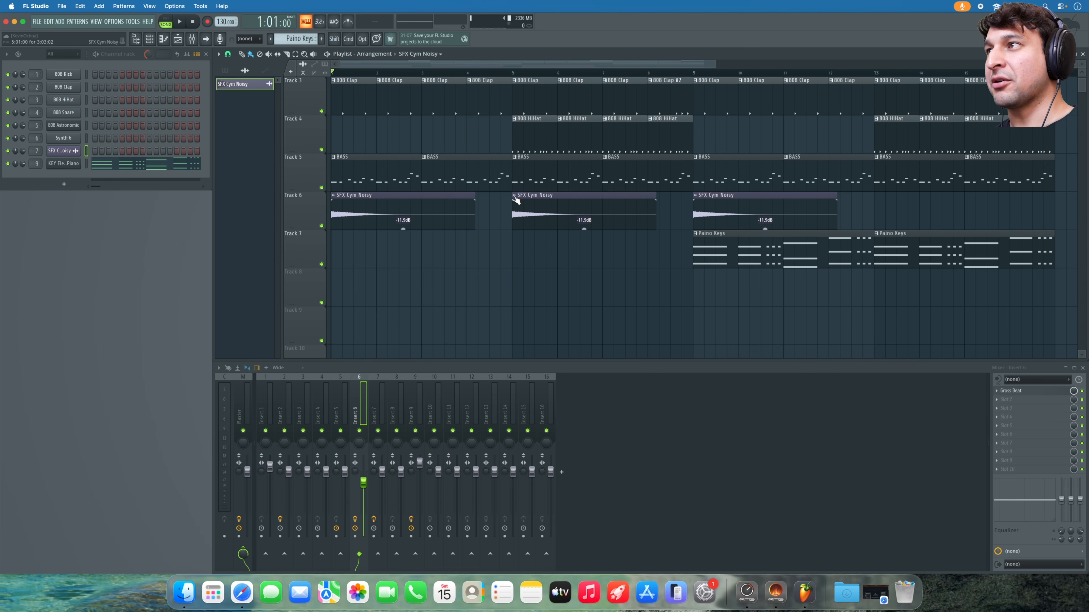
pyautogui.rightClick(515, 198)
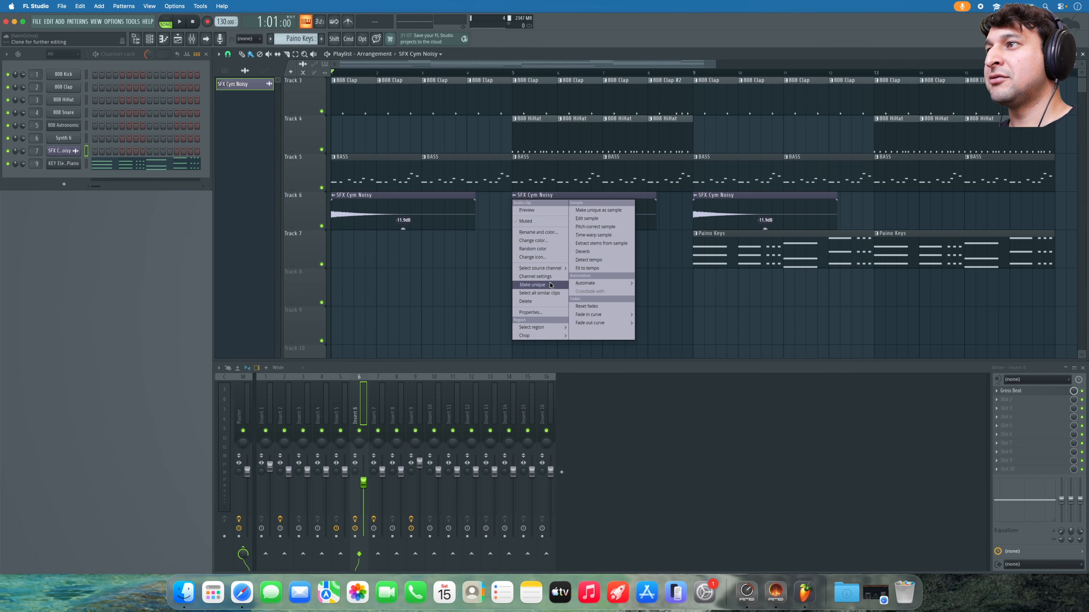
# - Make the bar-5 cymbal unique as SFX Cym Noisy #2 and turn on Reverse in its precomputed effects
pyautogui.click(533, 285)
pyautogui.doubleClick(553, 206)
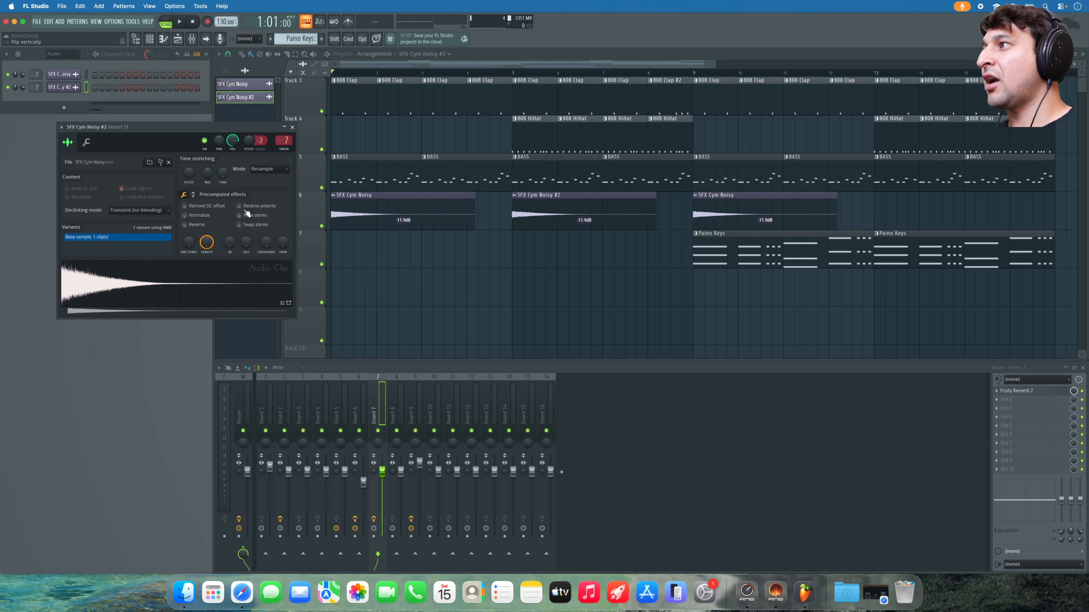
pyautogui.click(197, 223)
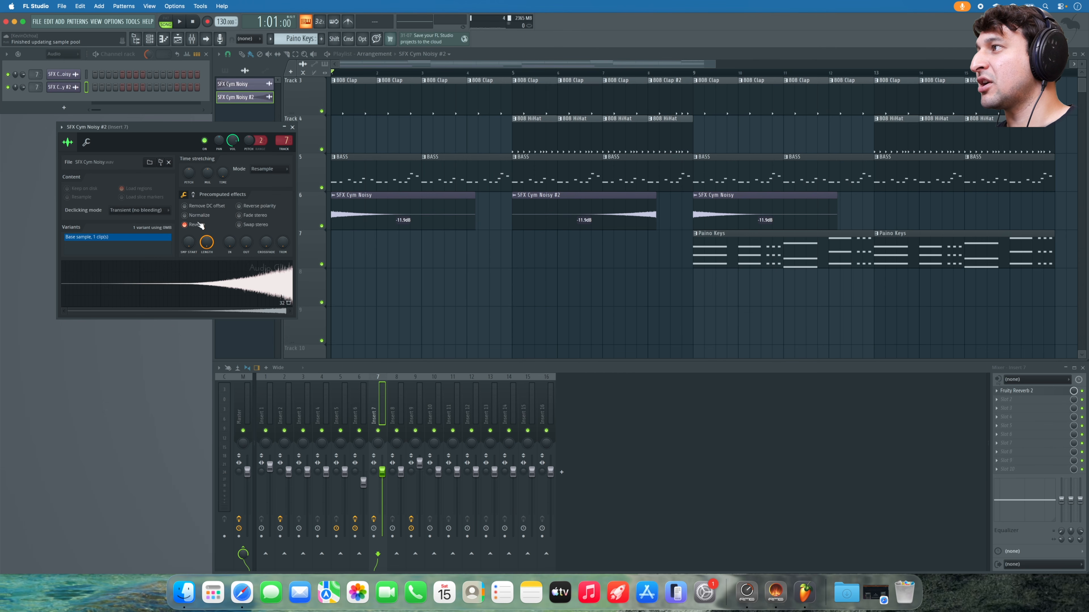
pyautogui.click(251, 217)
pyautogui.click(251, 217)
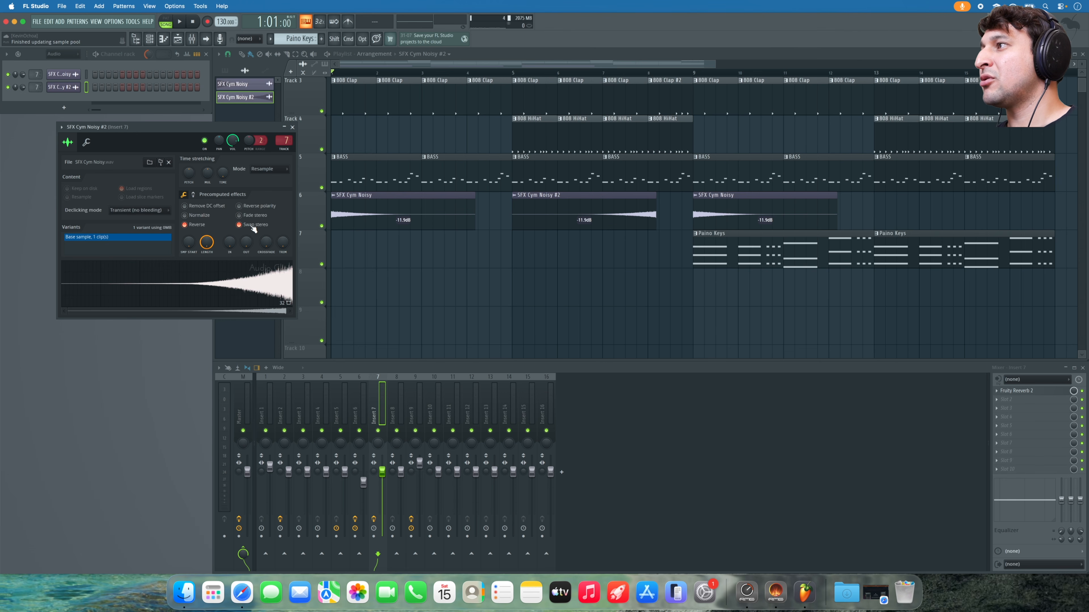
pyautogui.click(193, 195)
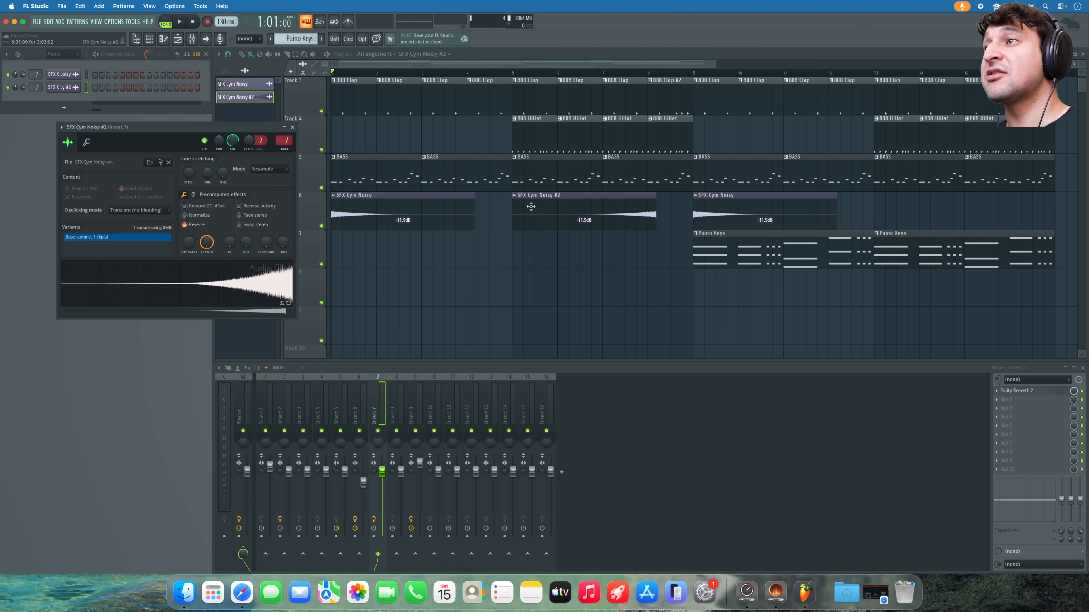
# - Shift the reversed cymbal clip later so it swells into bar 9
pyautogui.moveTo(587, 205); pyautogui.dragTo(620, 207)
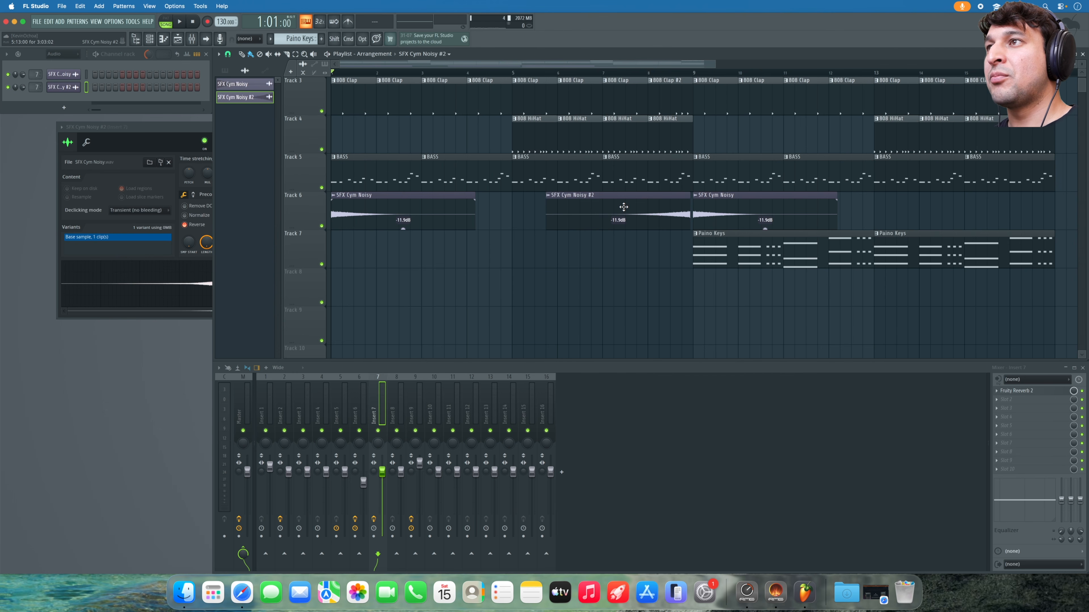
pyautogui.moveTo(664, 258); pyautogui.dragTo(745, 153)
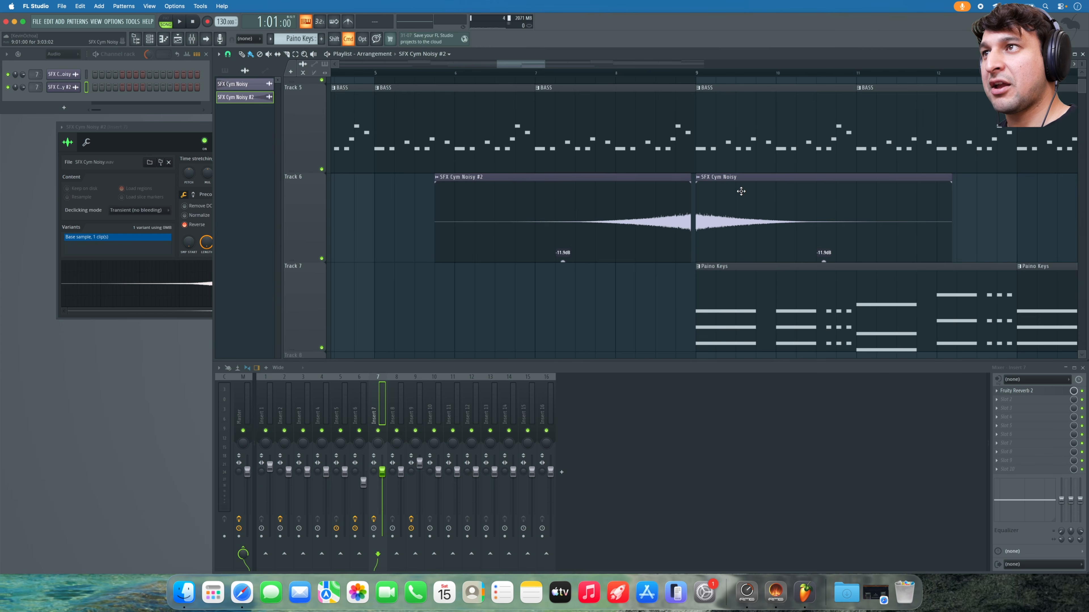
pyautogui.moveTo(674, 208); pyautogui.dragTo(658, 226)
pyautogui.press('super+d')
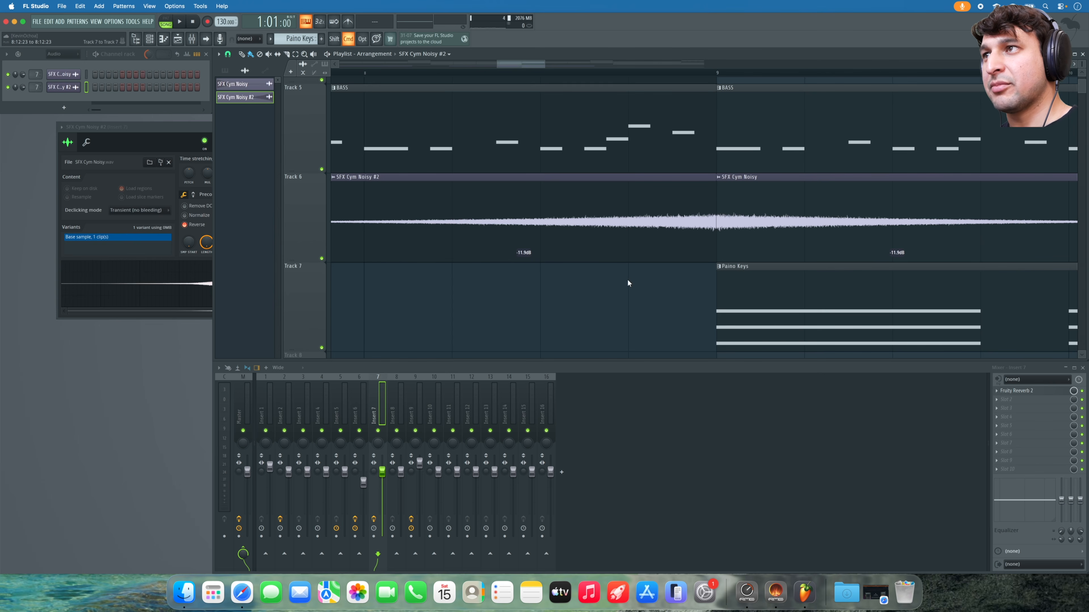
pyautogui.scroll(-5, 627, 282)
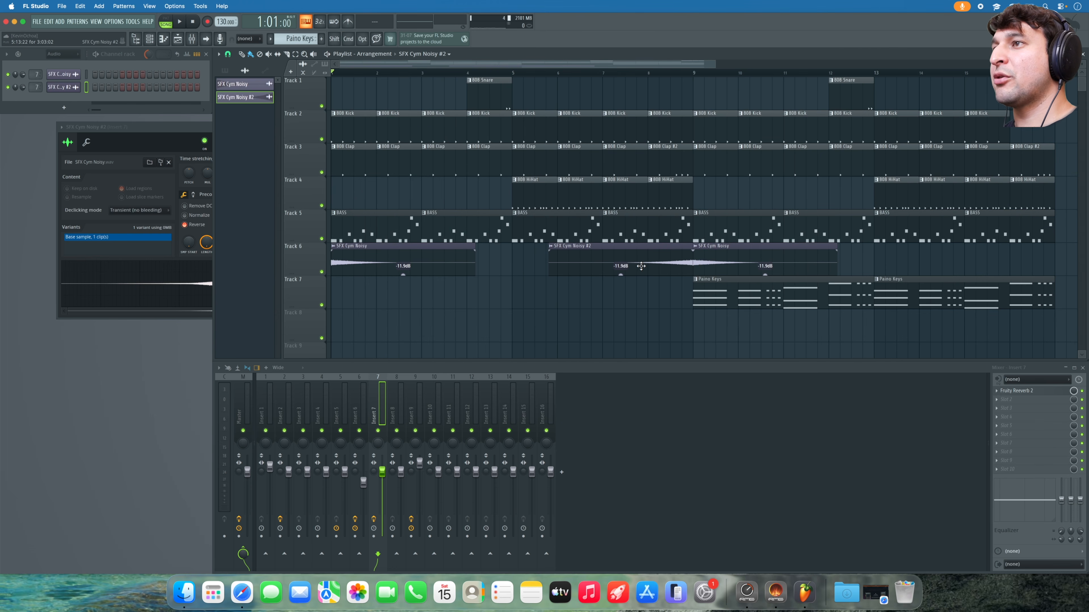
# - Play the song, close the reversed cymbal's settings, lower Insert 6 slightly, and start Save as
pyautogui.press('space')
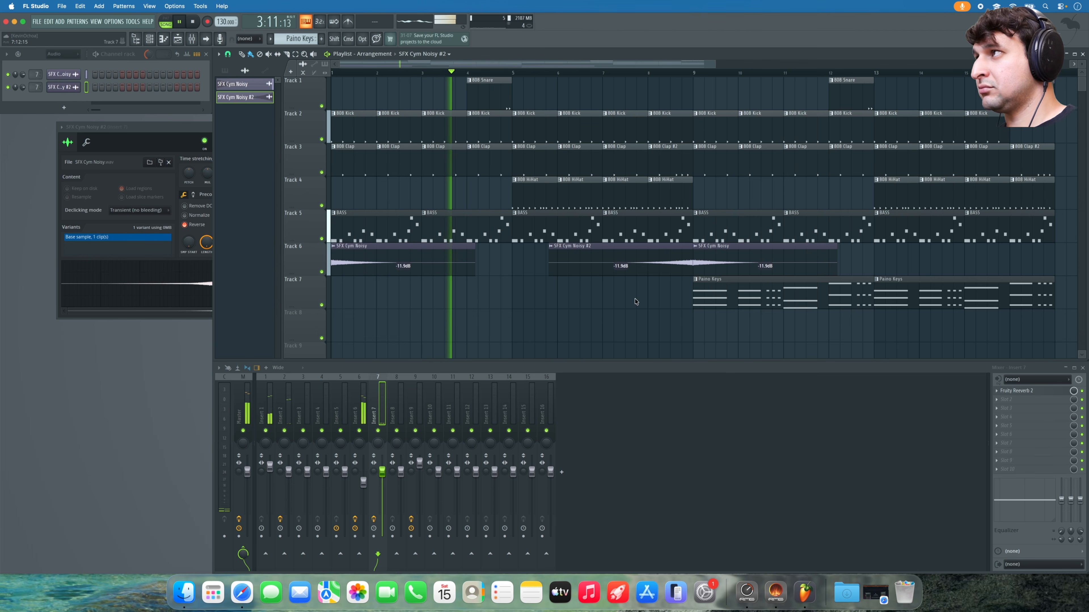
pyautogui.click(167, 125)
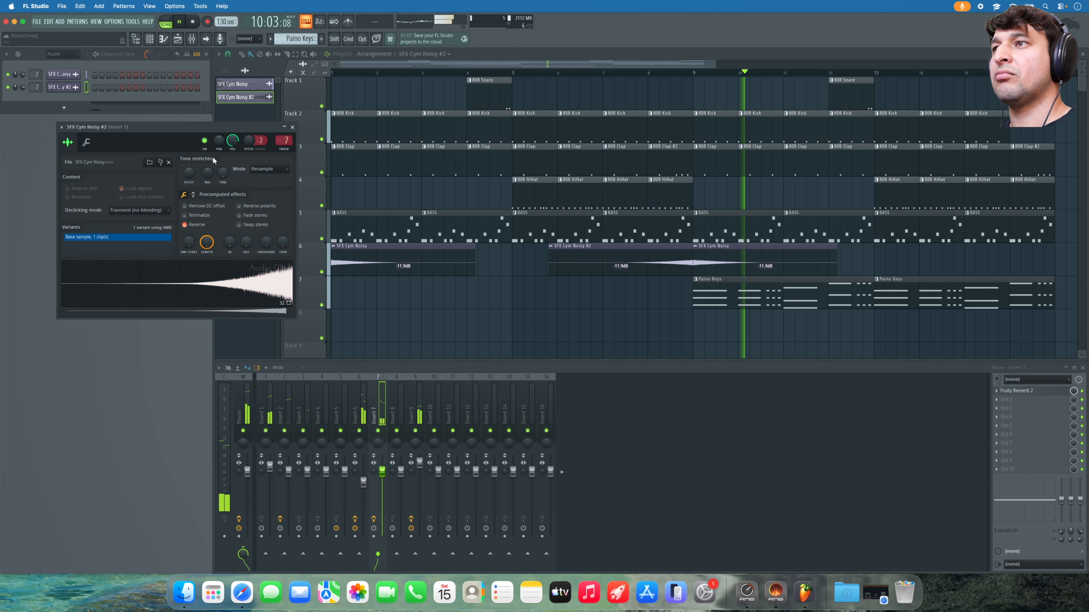
pyautogui.click(292, 127)
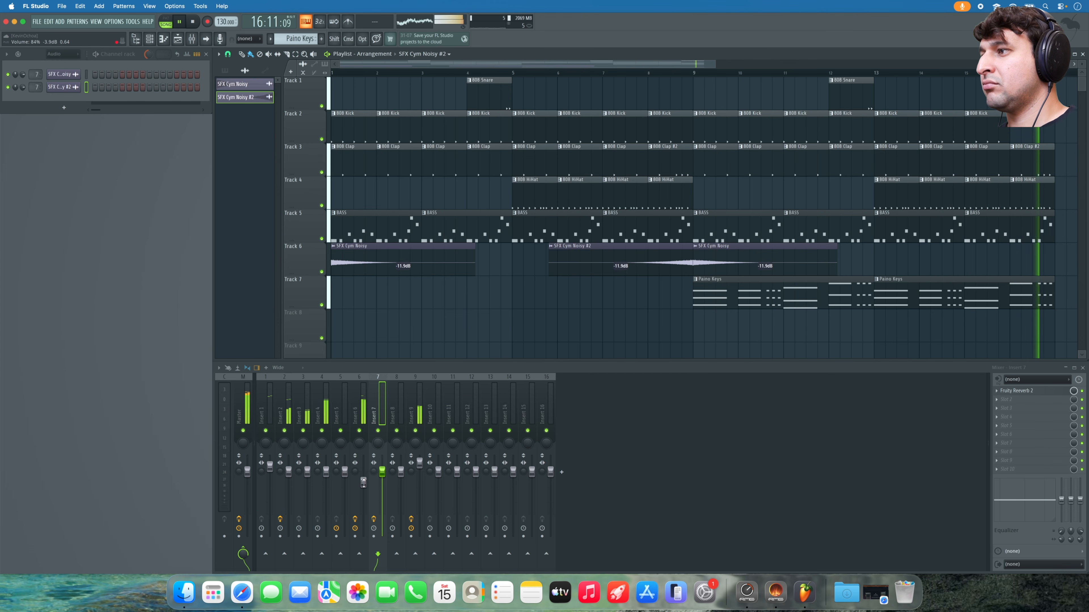
pyautogui.moveTo(363, 481); pyautogui.dragTo(363, 484)
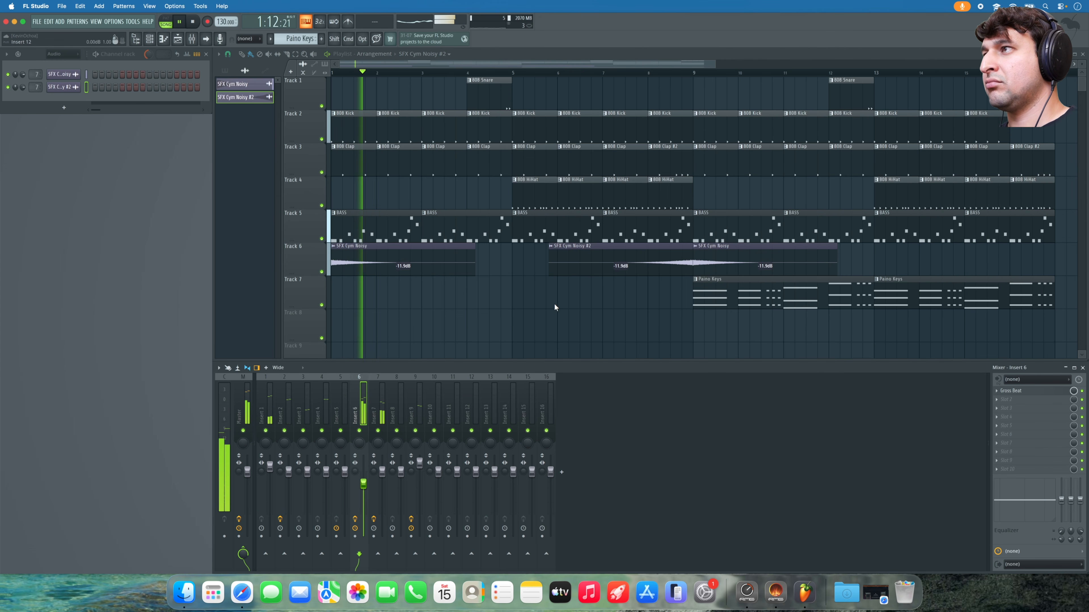
pyautogui.press('space')
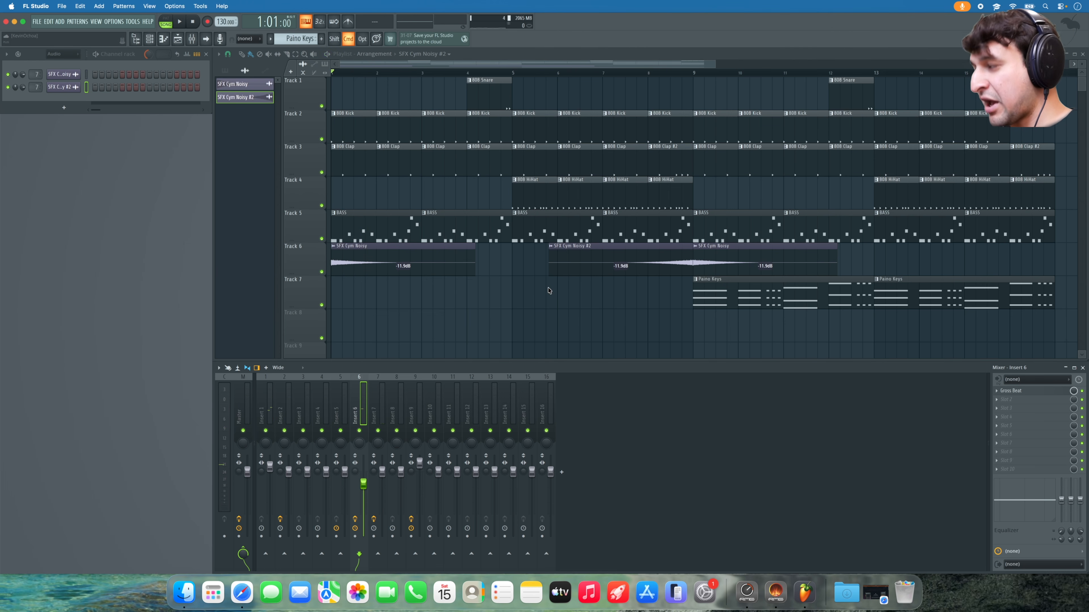
pyautogui.press('super+s')
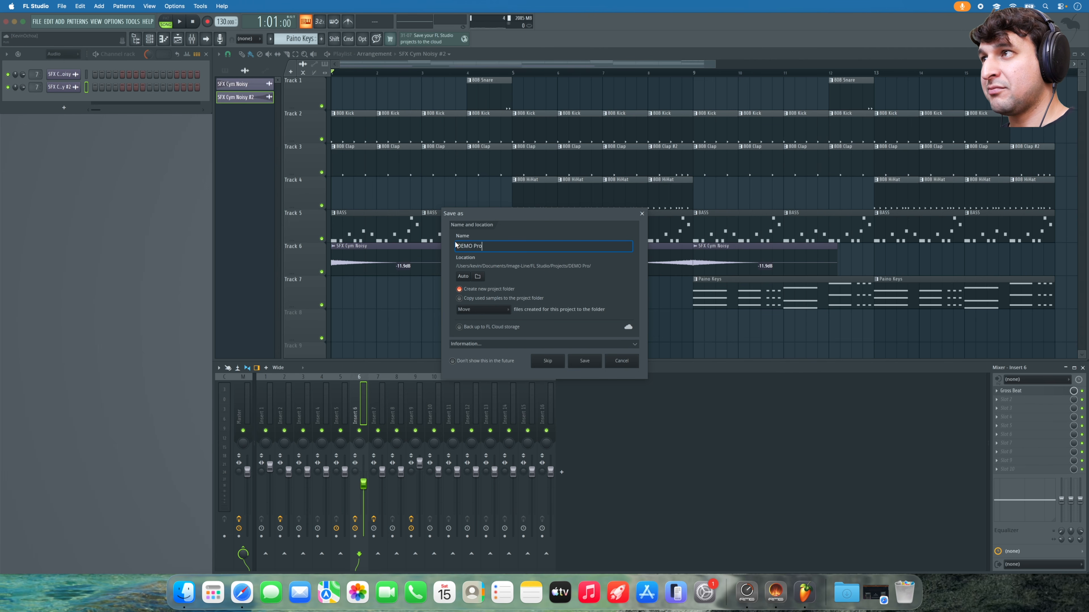
# - Save the project as Project Demo 1 and switch to Safari
pyautogui.press('Return')
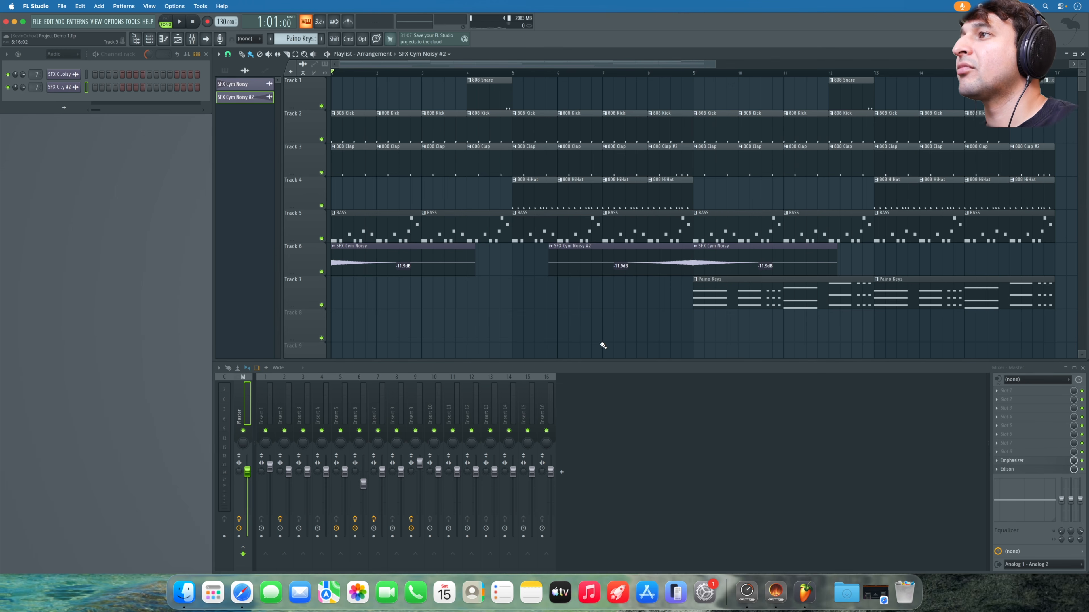
pyautogui.press('super+Tab')
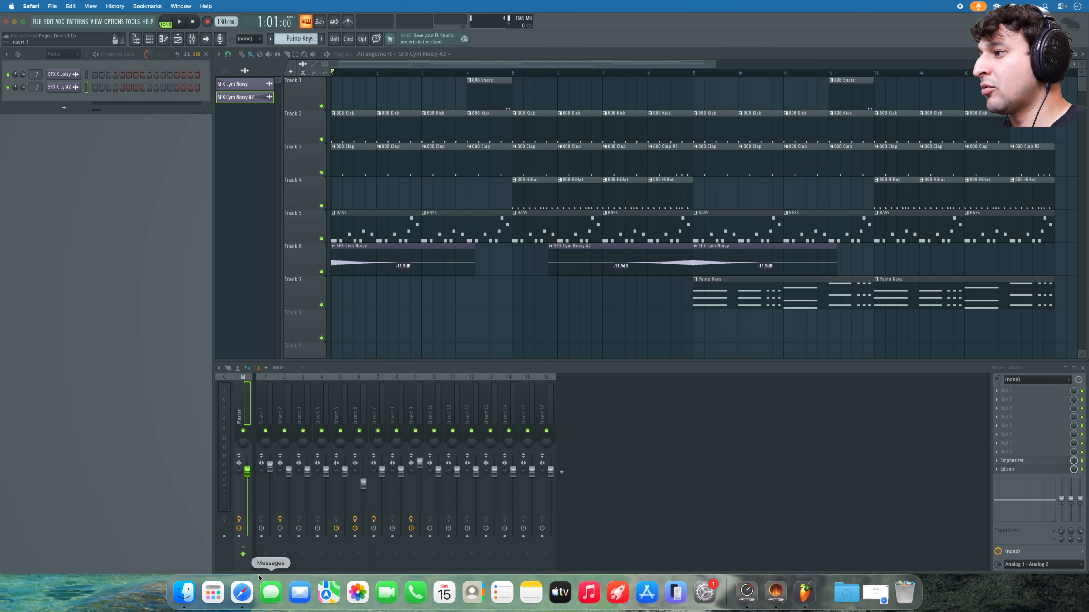
# - Search Google for kevinochoa.com and open the store's home page
pyautogui.click(246, 594)
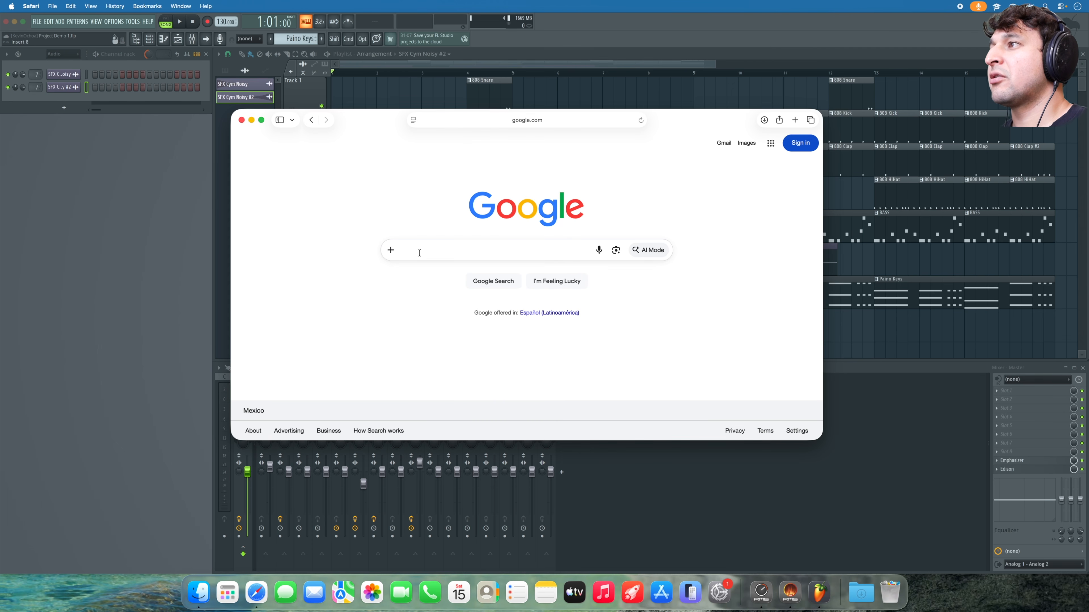
pyautogui.write('kevin')
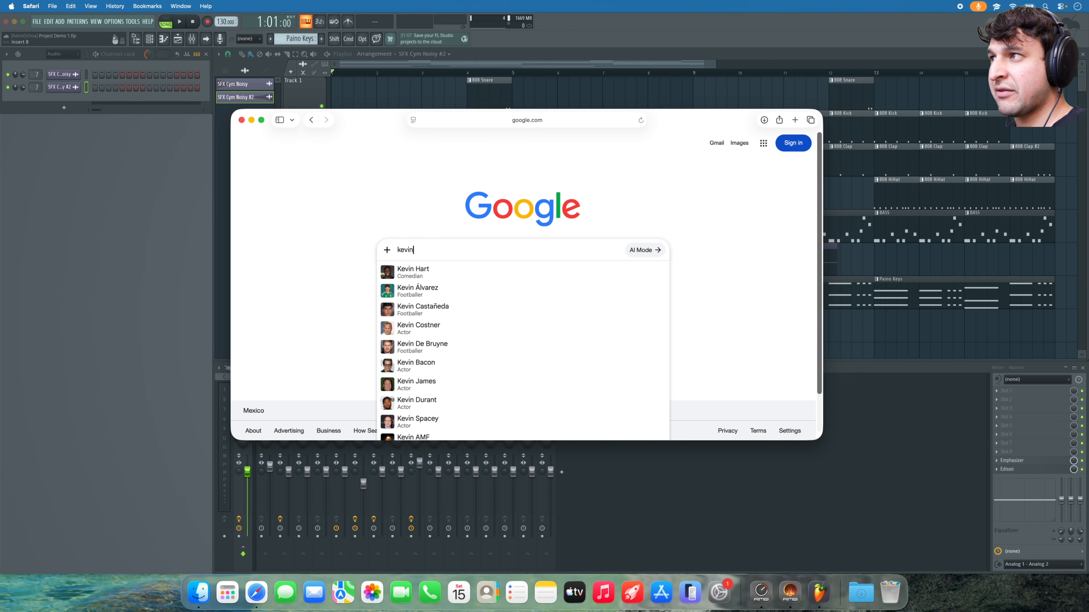
pyautogui.write('ochoa.cm')
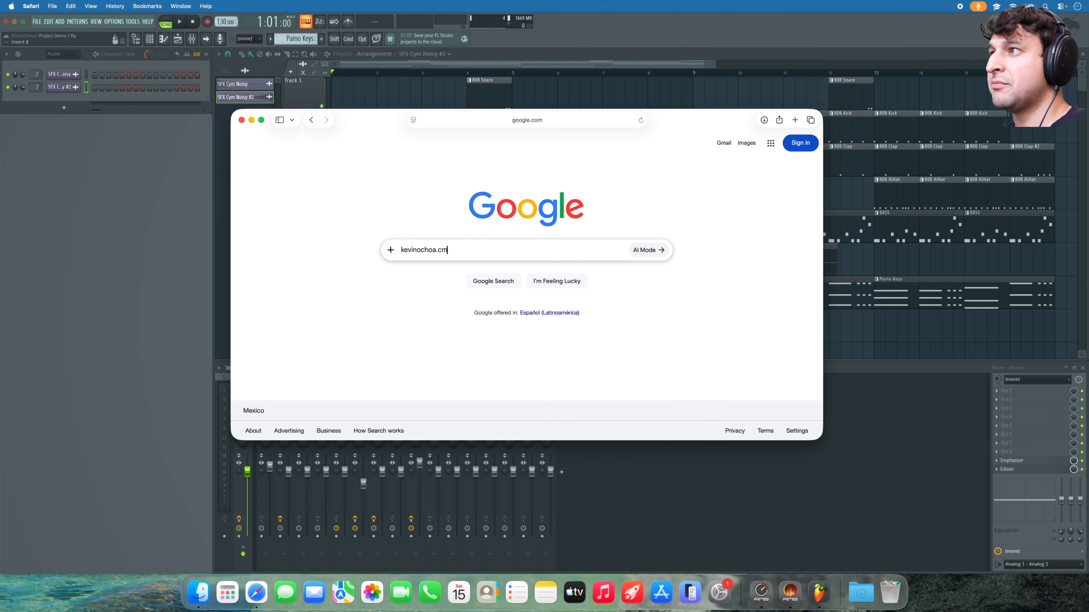
pyautogui.press('BackSpace')
pyautogui.write('om')
pyautogui.press('Return')
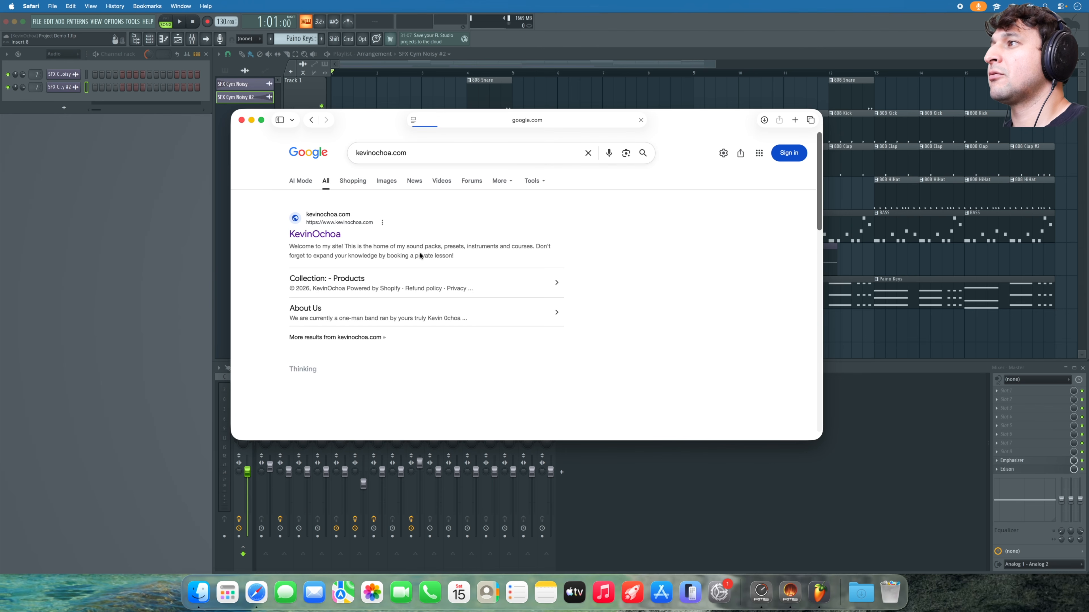
pyautogui.click(314, 233)
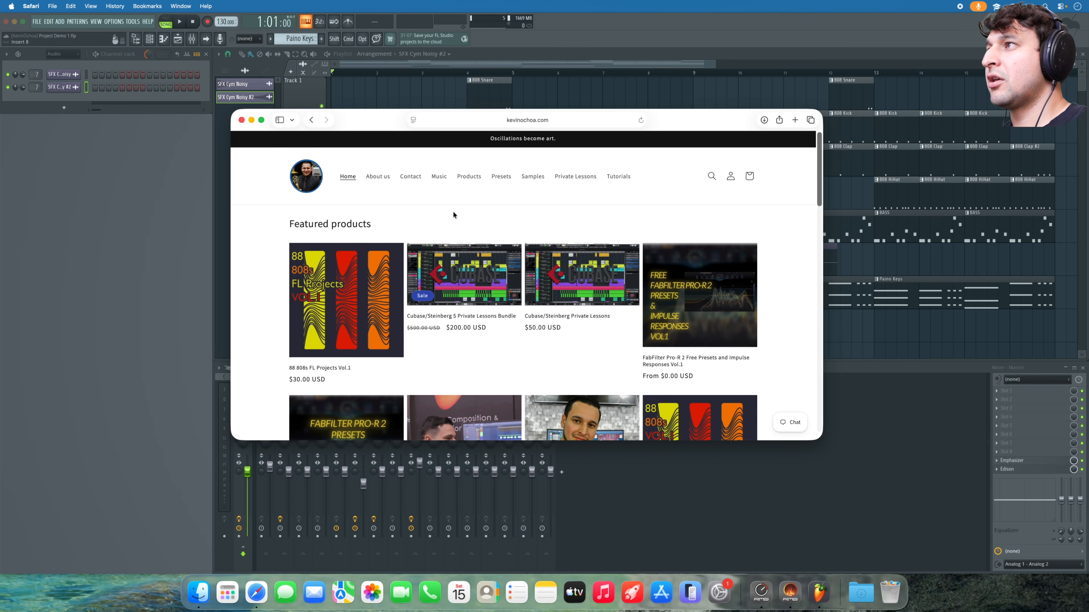
# - Go to the store's Samples page and open the Free 808s Vol.1 product page
pyautogui.scroll(-1, 442, 219)
pyautogui.click(534, 166)
pyautogui.scroll(-2, 488, 257)
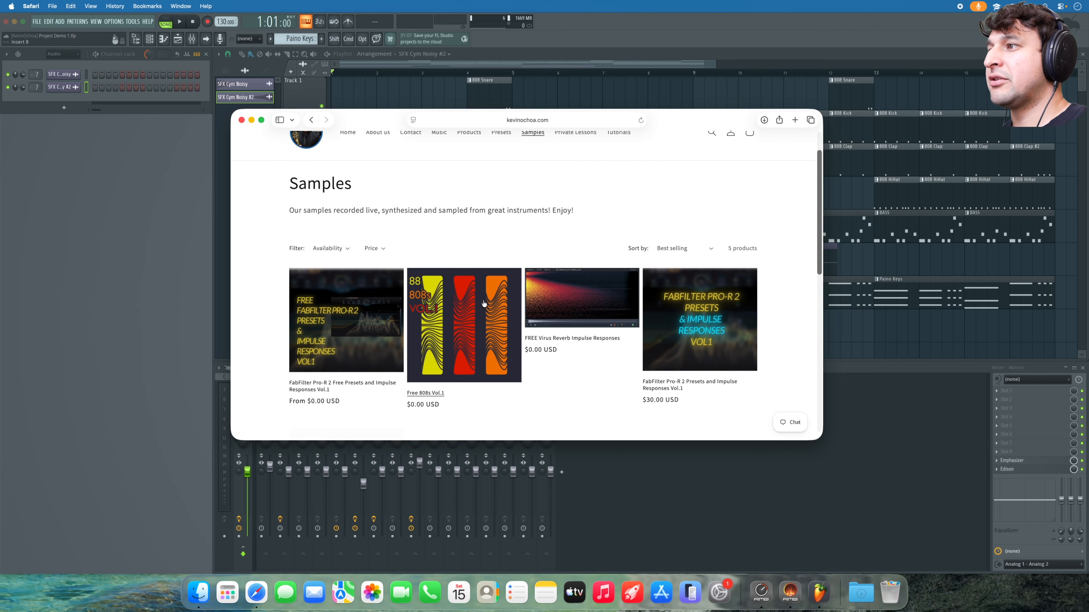
pyautogui.click(441, 394)
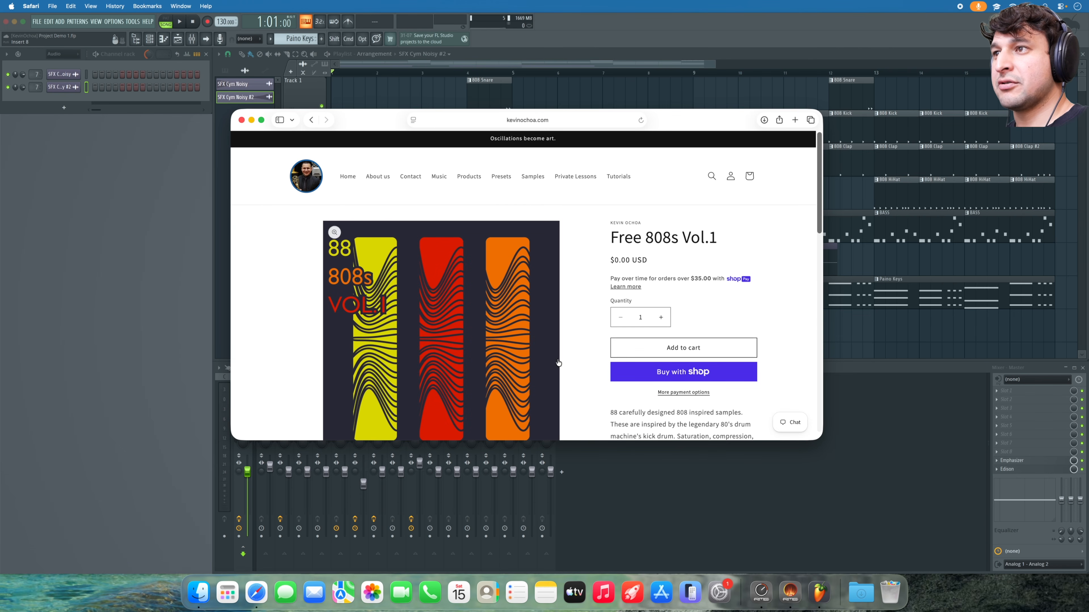
pyautogui.scroll(-3, 557, 363)
pyautogui.scroll(3, 589, 367)
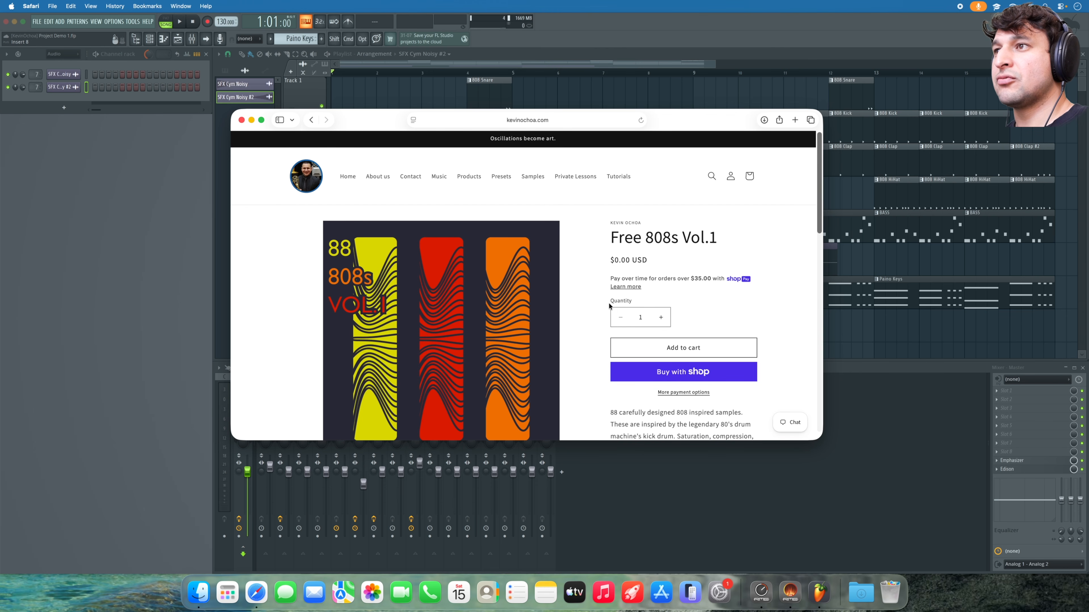
# - Add Free 808s Vol.1 to the cart and proceed to the checkout page
pyautogui.click(618, 346)
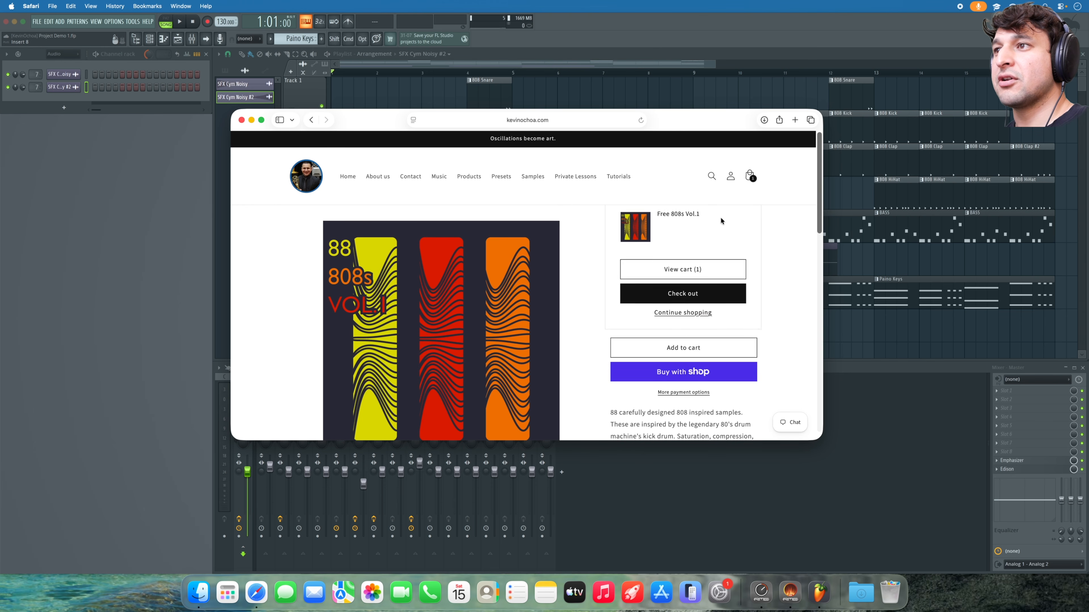
pyautogui.click(673, 324)
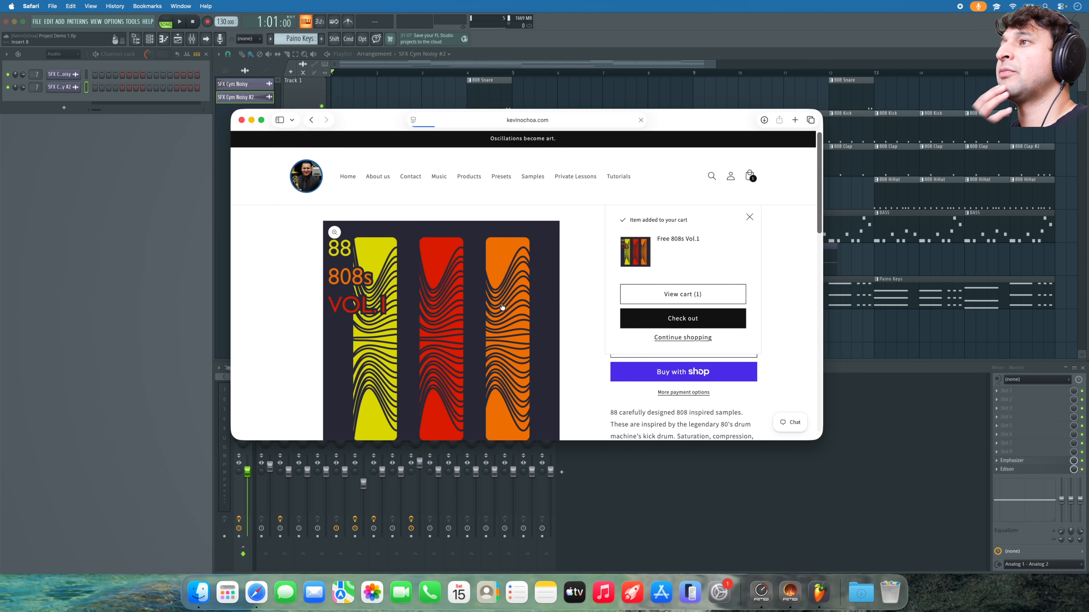
pyautogui.click(364, 260)
pyautogui.click(295, 275)
# - Fill in the checkout contact e-mail, first and last name, and billing street address
pyautogui.click(338, 258)
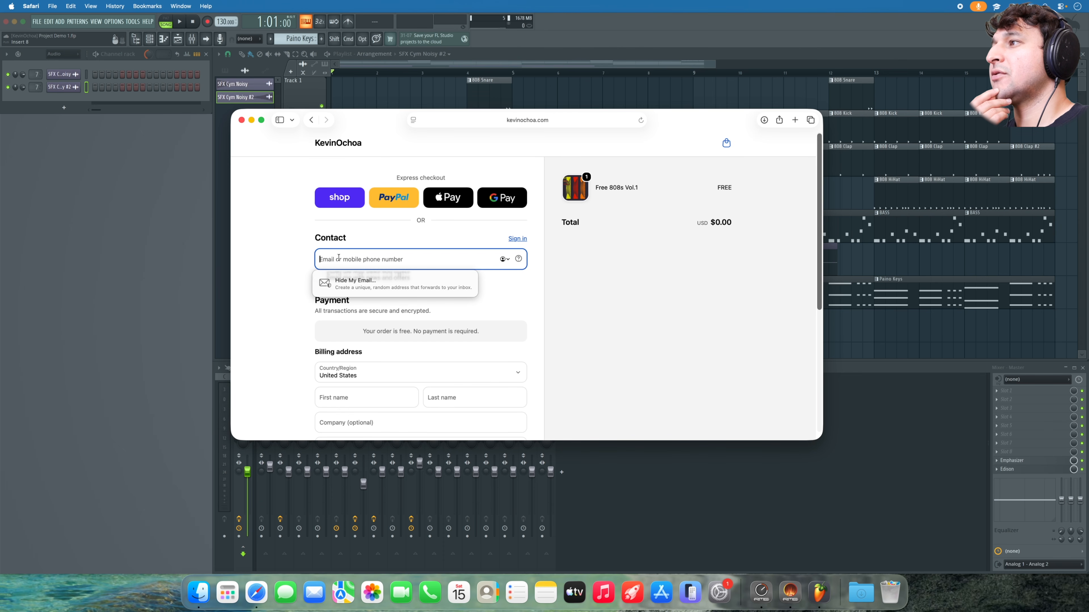
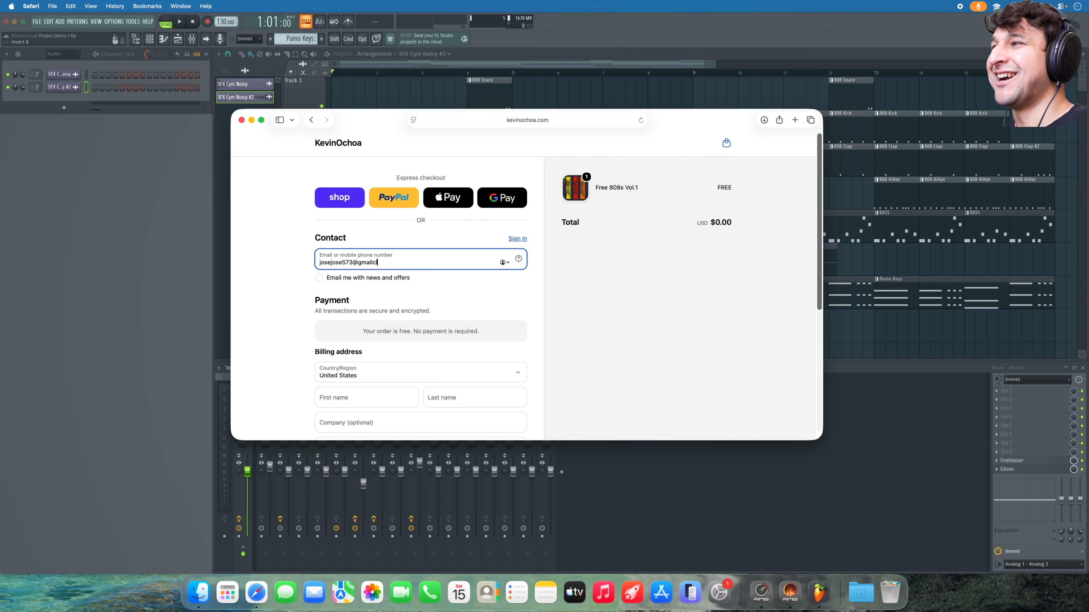
pyautogui.scroll(-3, 347, 301)
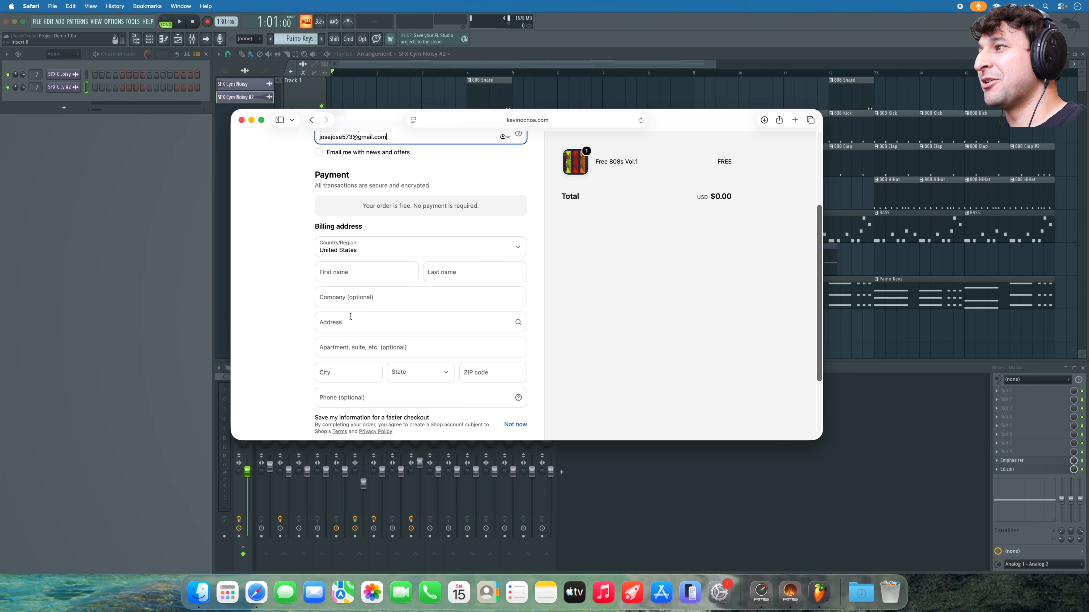
pyautogui.click(360, 278)
pyautogui.write('Jose')
pyautogui.click(489, 266)
pyautogui.write('Jose')
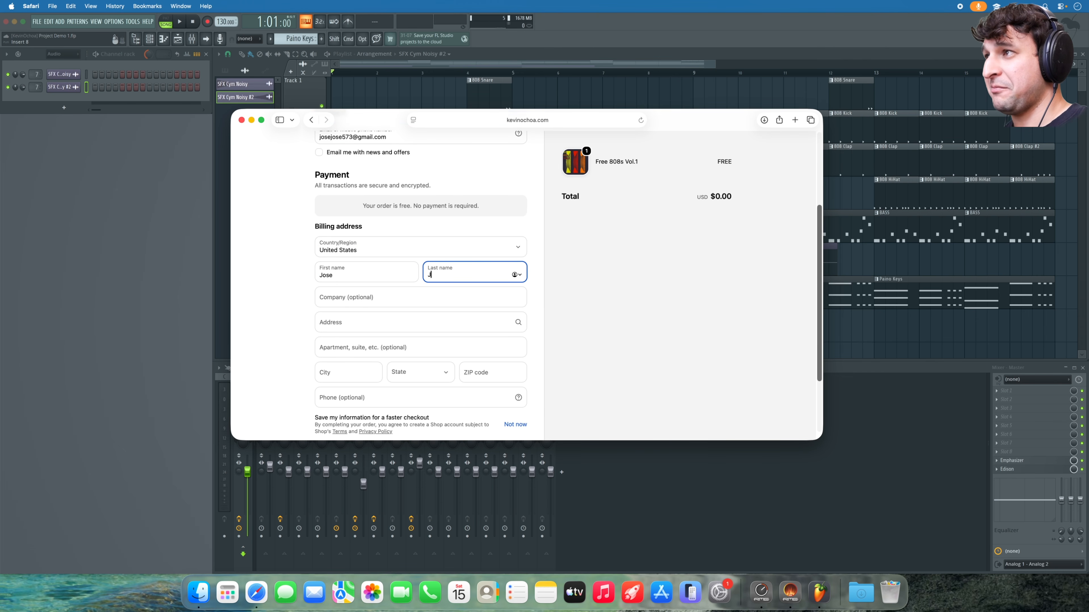
pyautogui.click(373, 300)
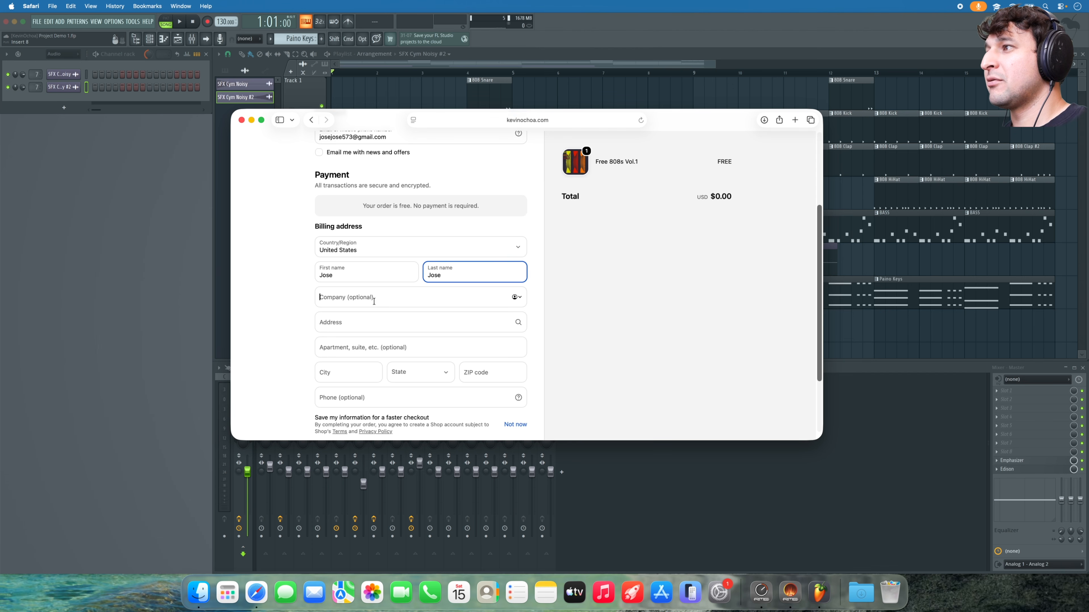
pyautogui.click(361, 320)
pyautogui.write('84')
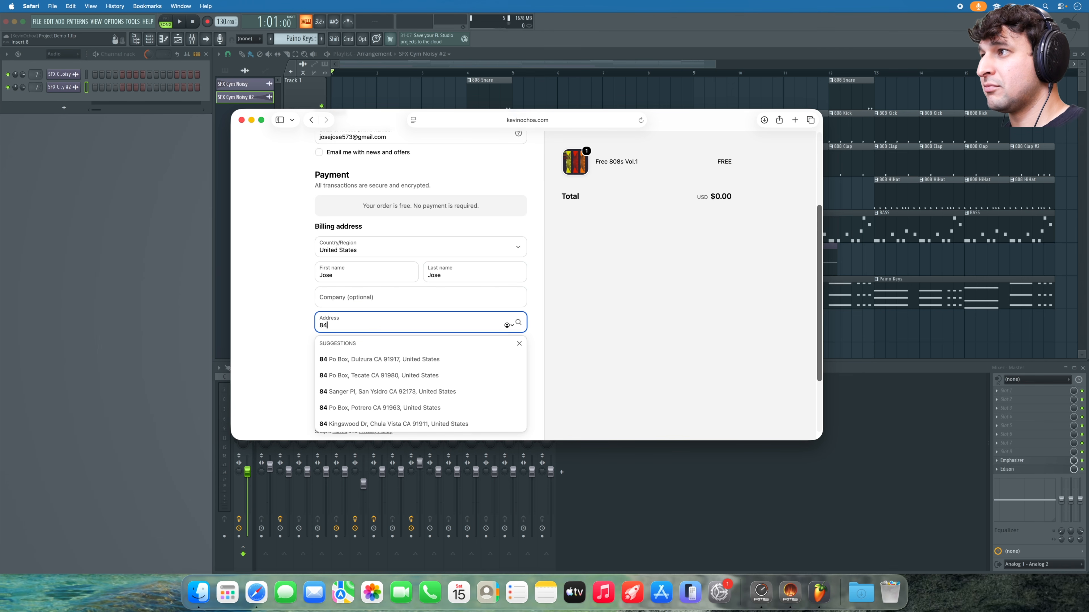
pyautogui.click(368, 359)
pyautogui.scroll(-3, 267, 378)
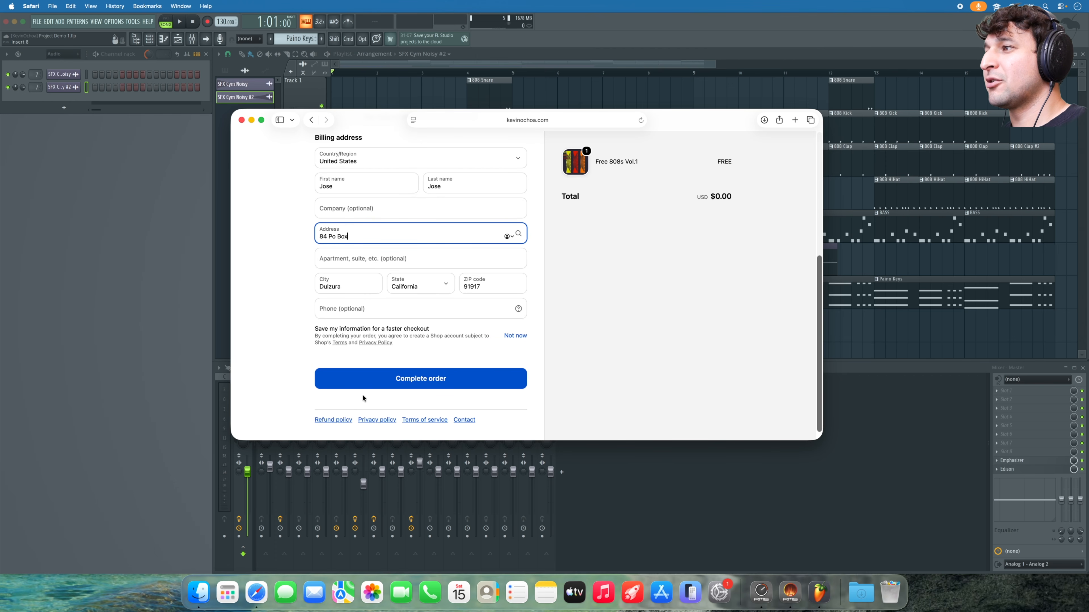
# - Complete the free order, subscribe to email news, download KO 88 808s Vol.1.zip, and close Safari's window
pyautogui.click(364, 385)
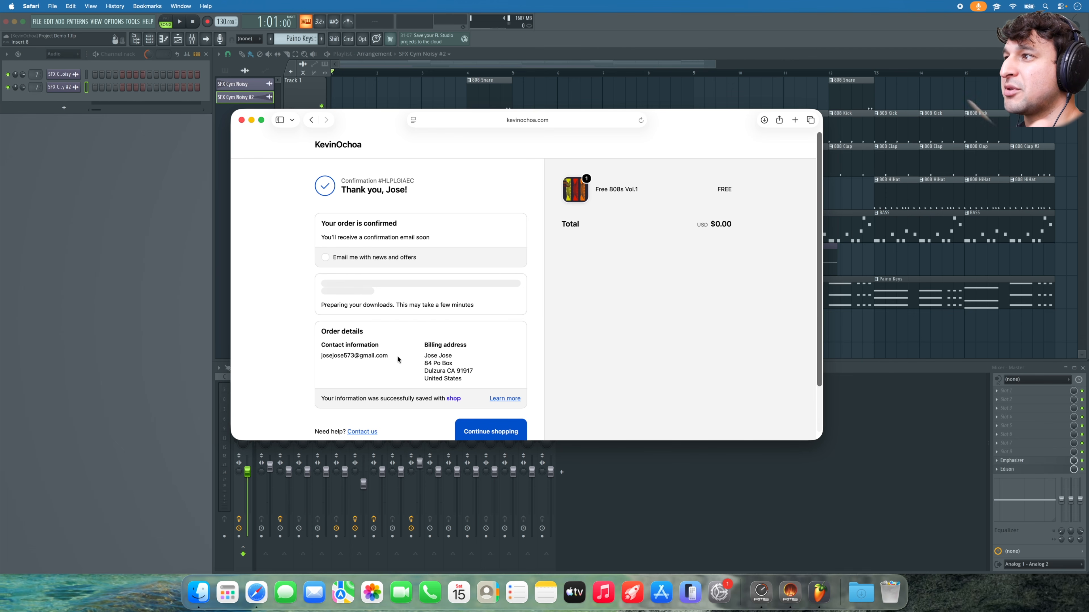
pyautogui.scroll(-1, 398, 359)
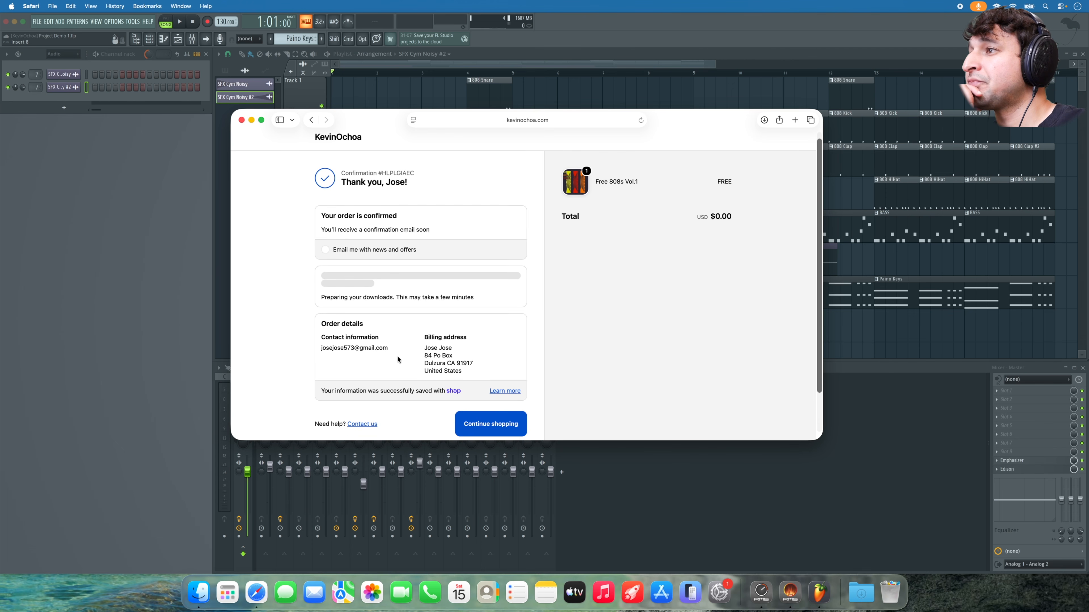
pyautogui.click(348, 252)
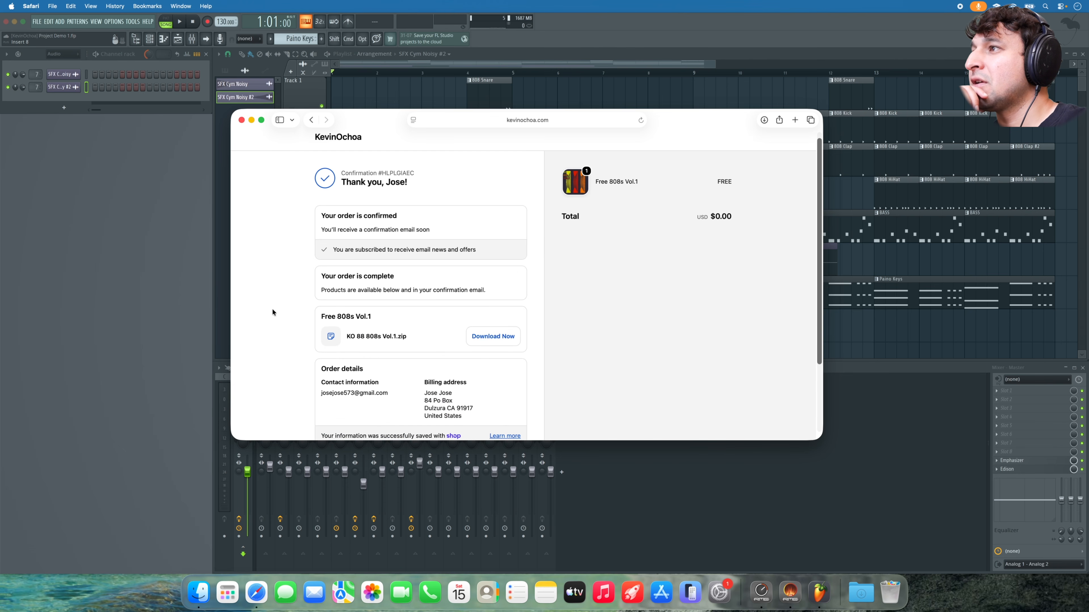
pyautogui.click(479, 340)
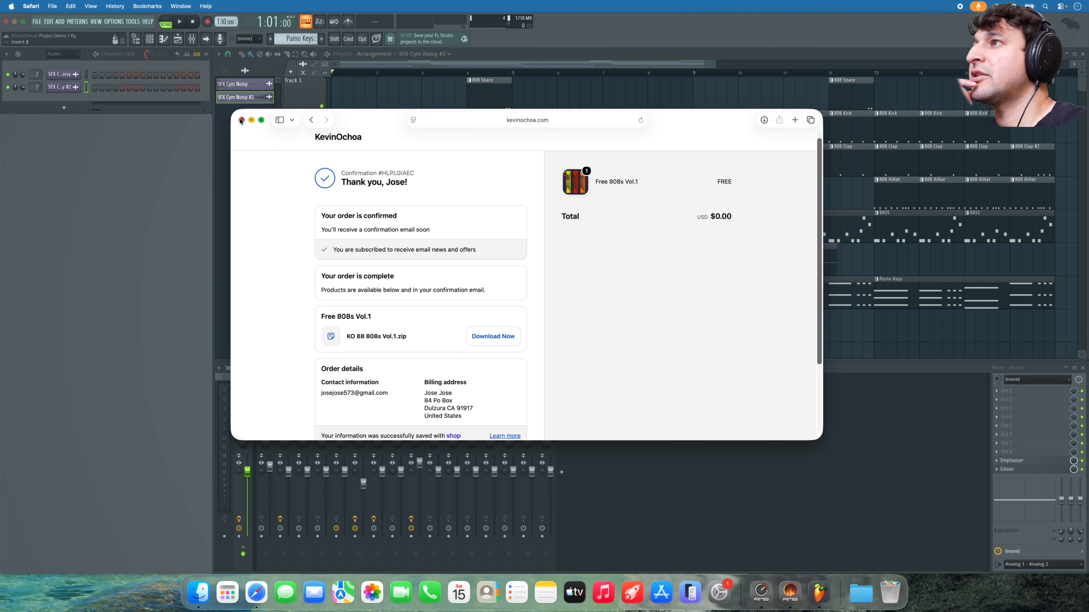
pyautogui.click(241, 120)
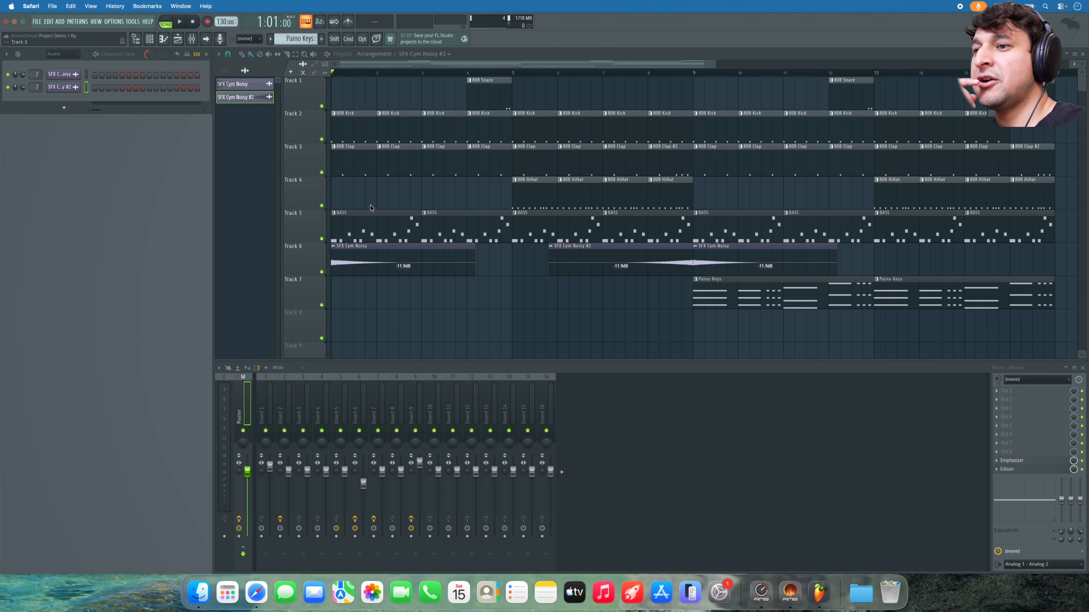
# - Open the downloaded KO 88 808s Vol.1 pack in Finder and browse its wav samples, like 88V1_25_F.wav
pyautogui.click(862, 591)
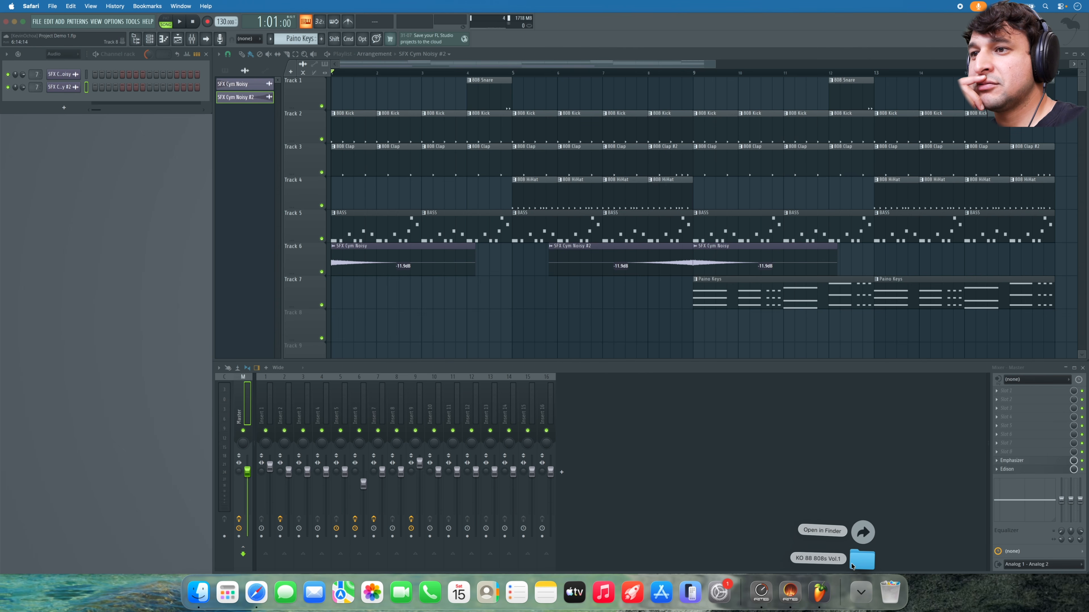
pyautogui.click(852, 562)
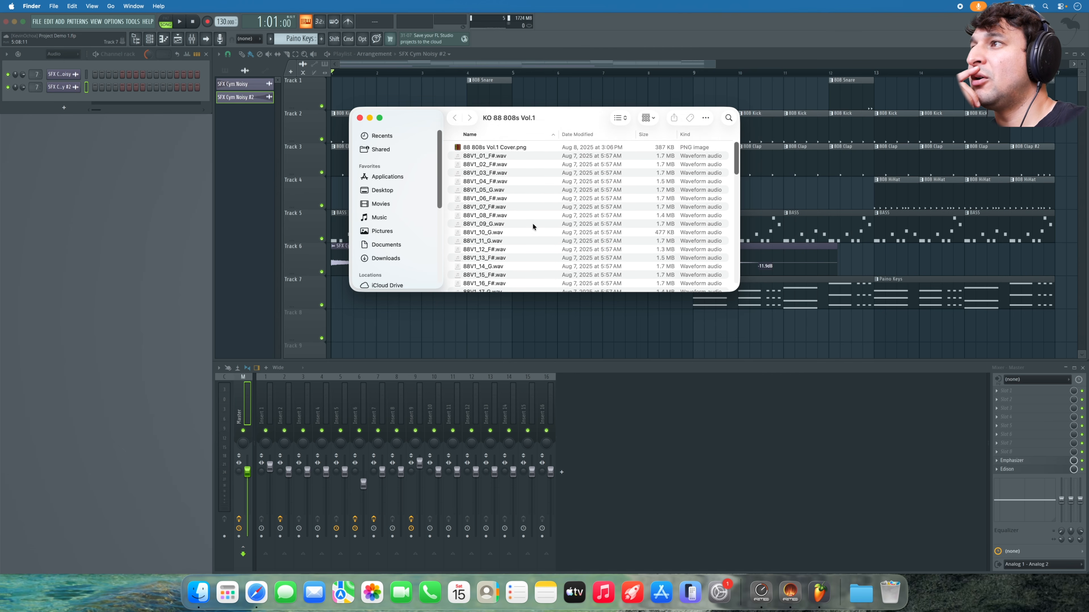
pyautogui.scroll(-5, 532, 223)
pyautogui.click(494, 189)
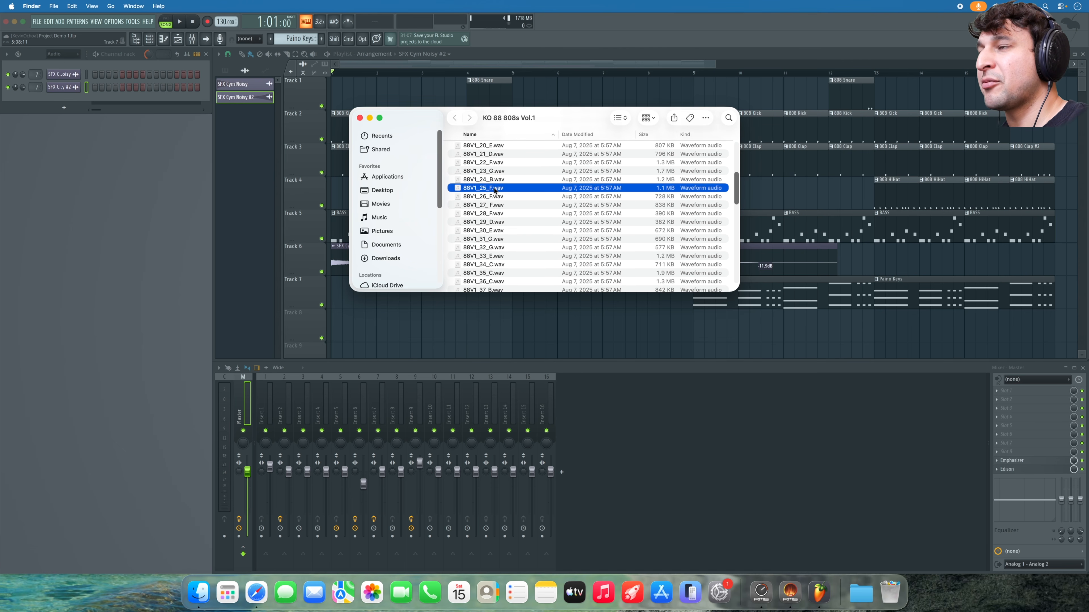
pyautogui.scroll(5, 497, 191)
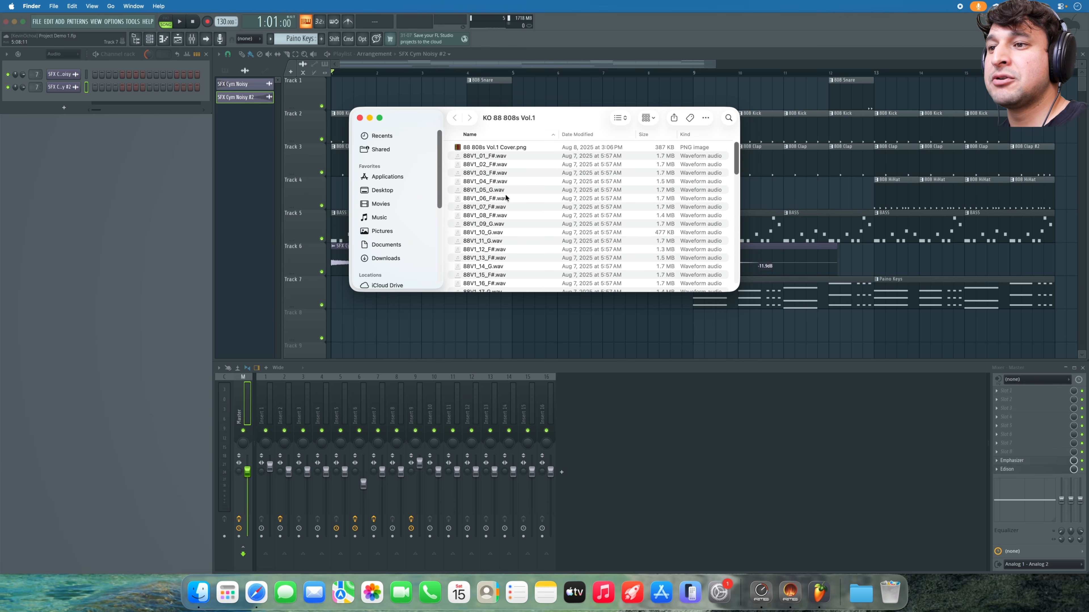
pyautogui.scroll(-8, 518, 177)
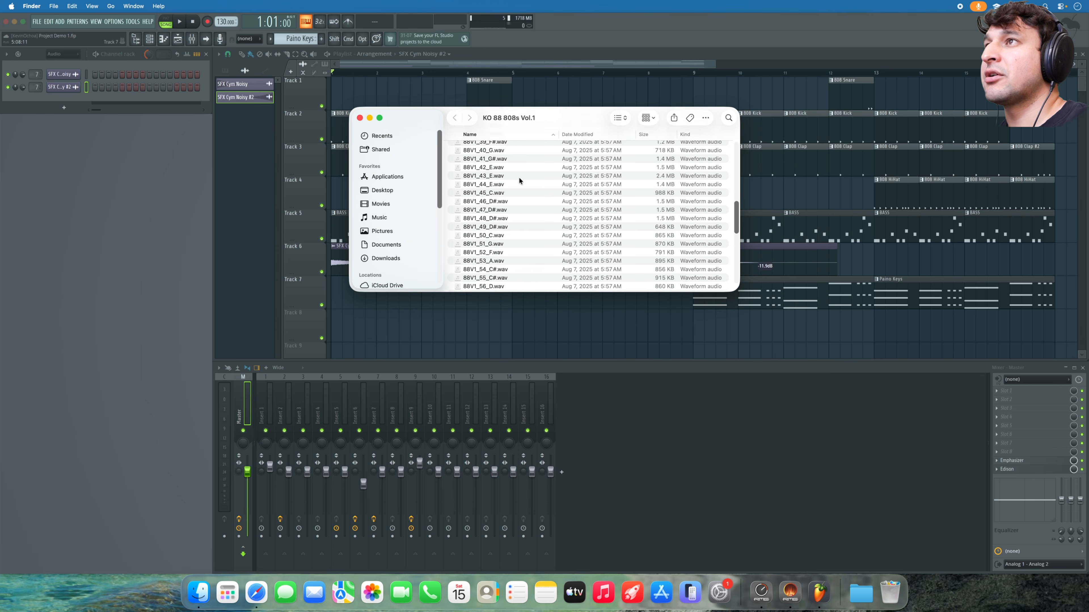
pyautogui.scroll(8, 519, 178)
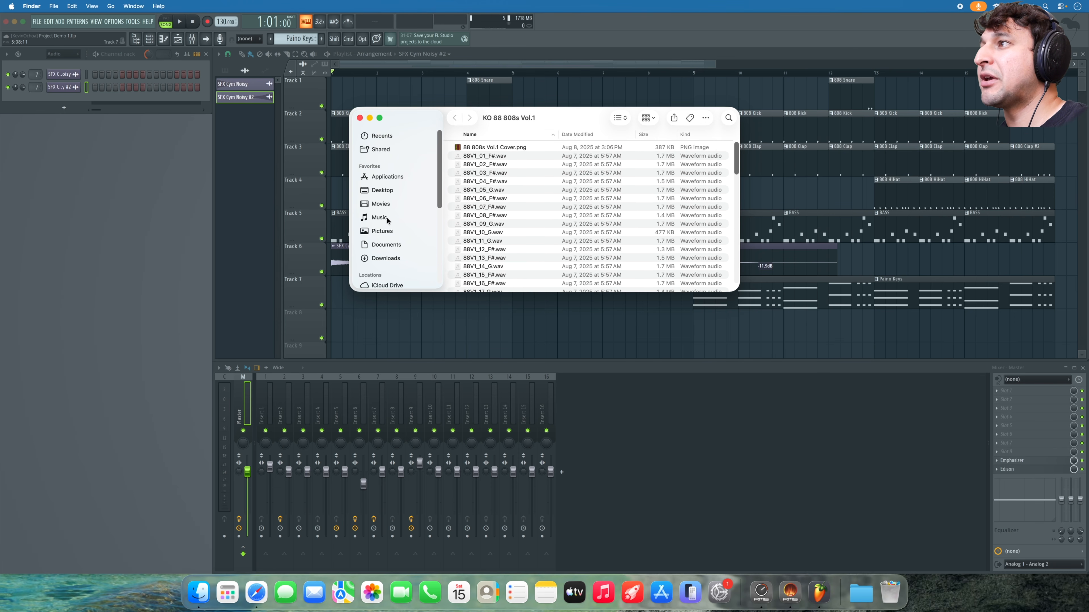
# - Go back to Downloads, select the KO 88 808s Vol.1 folder, then move to Music
pyautogui.click(385, 258)
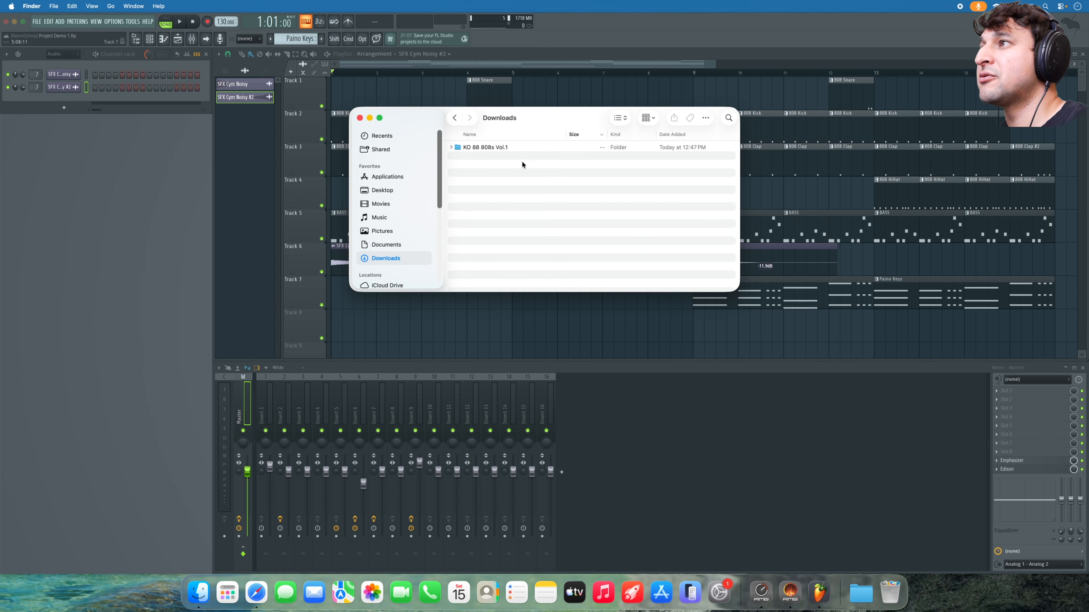
pyautogui.click(504, 147)
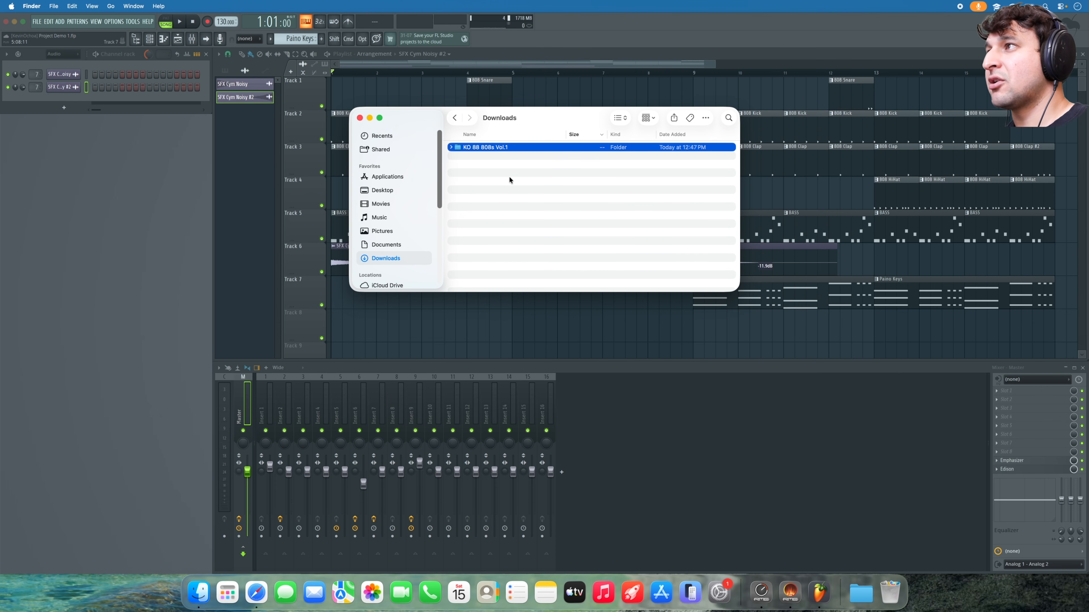
pyautogui.click(371, 218)
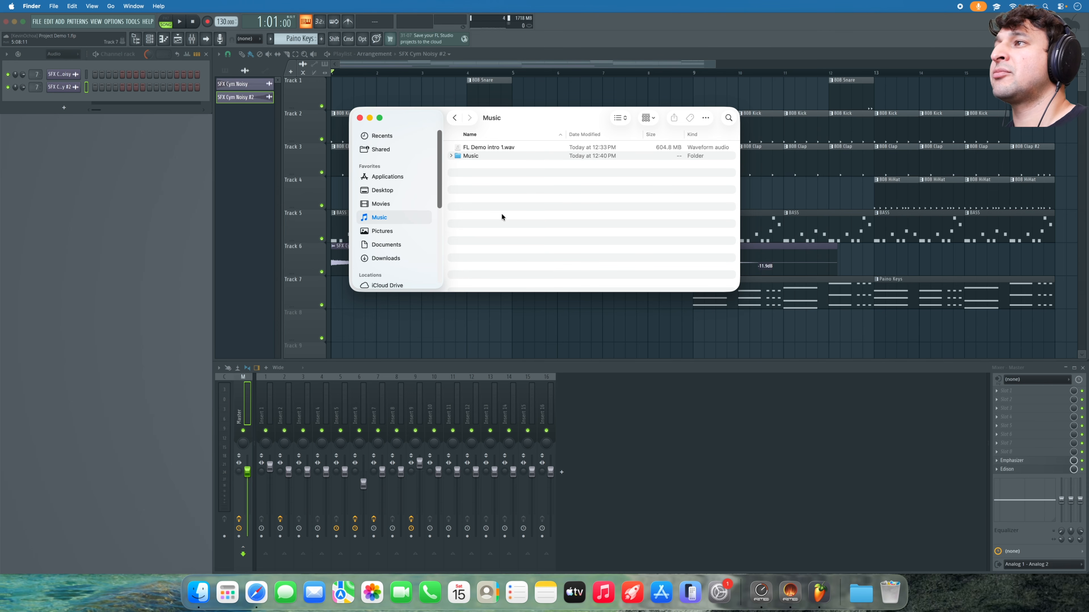
# - Create a new folder named Samples inside the Music folder
pyautogui.rightClick(501, 213)
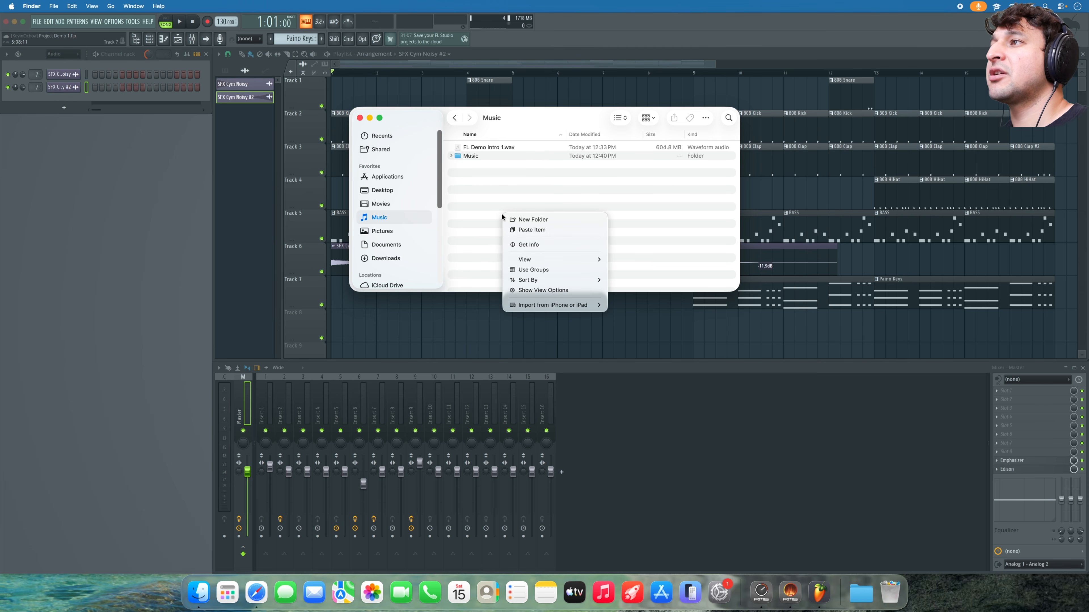
pyautogui.click(546, 220)
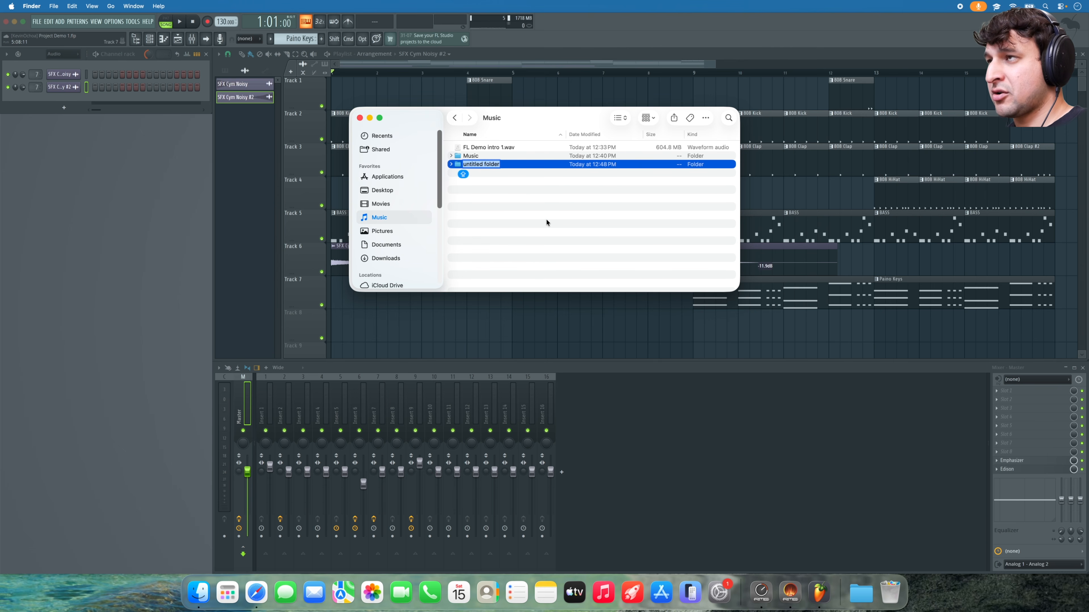
pyautogui.write('Samples')
pyautogui.press('Return')
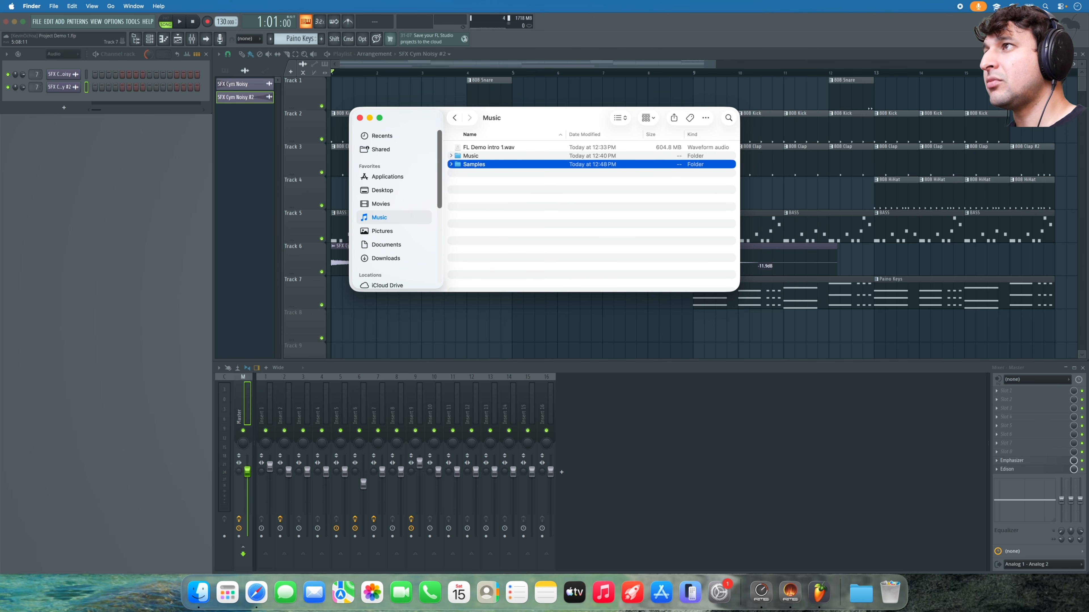
# - Open Samples and the KO 88 808s Vol.1 folder, preview the cover image, and minimize Finder
pyautogui.doubleClick(498, 165)
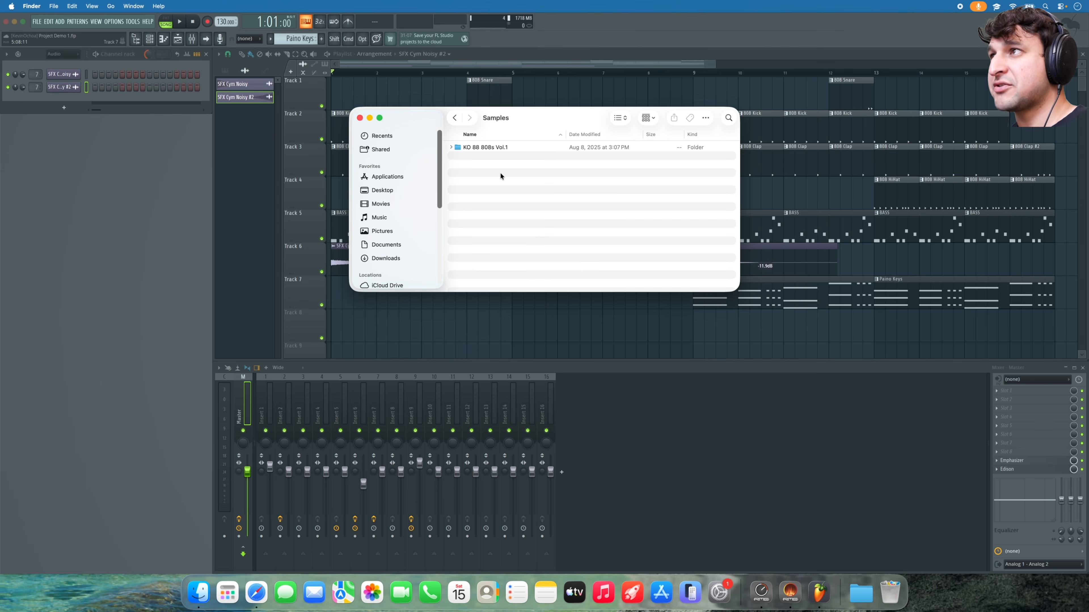
pyautogui.doubleClick(501, 148)
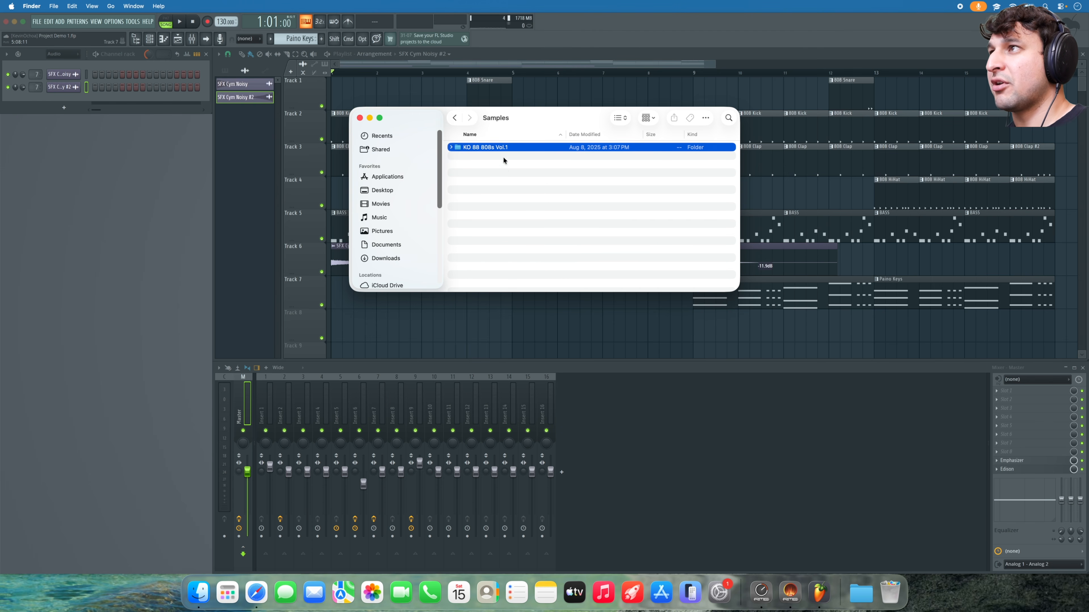
pyautogui.press('Down')
pyautogui.press('space')
pyautogui.press('space')
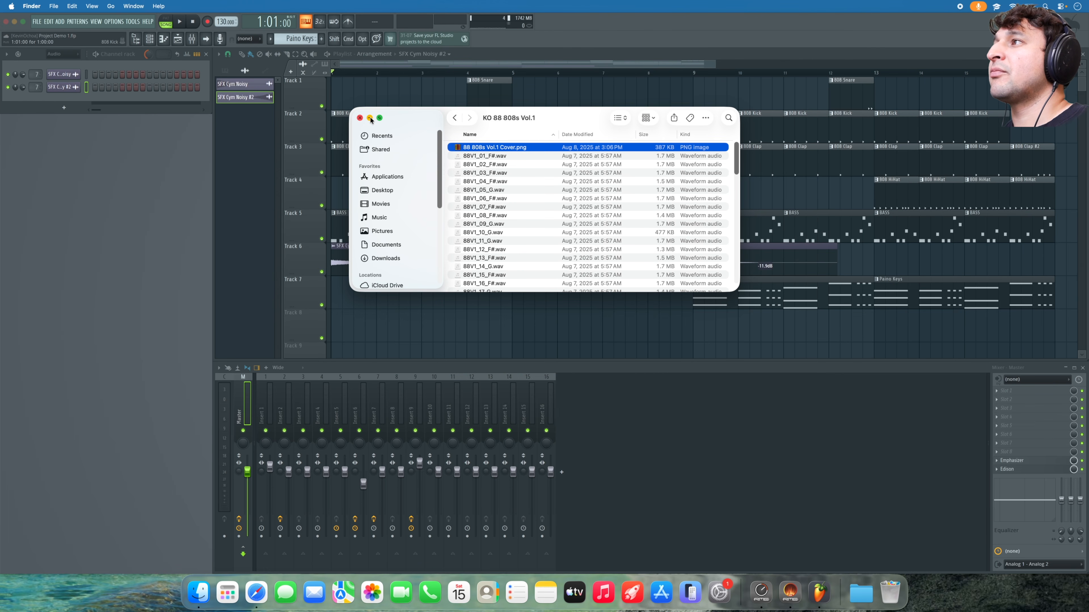
pyautogui.click(370, 118)
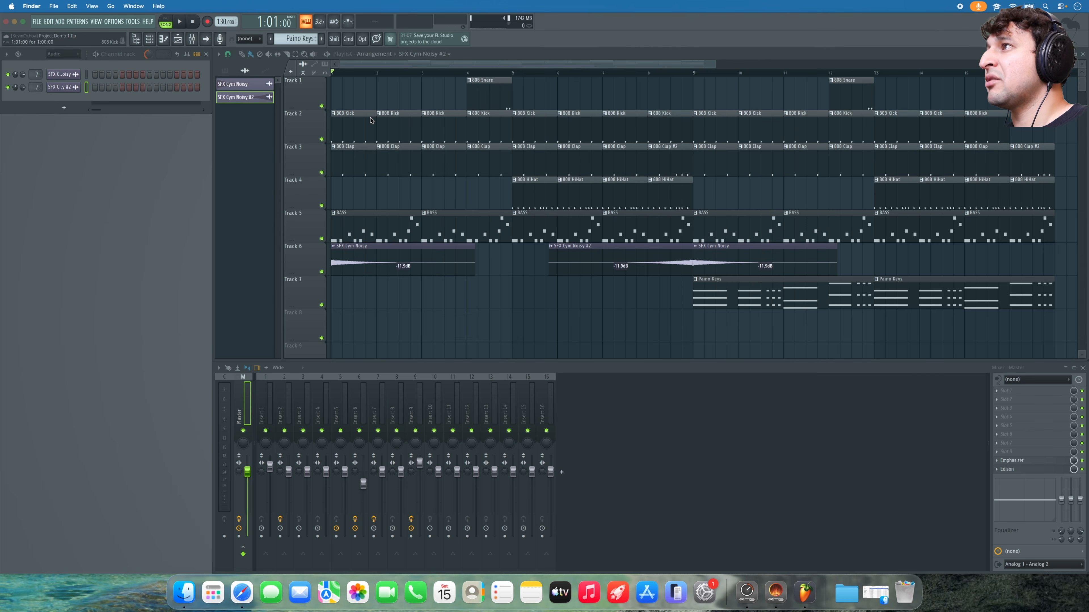
# - Add Music/Samples as a browser extra search folder in File settings, then expand Samples in the browser
pyautogui.click(385, 97)
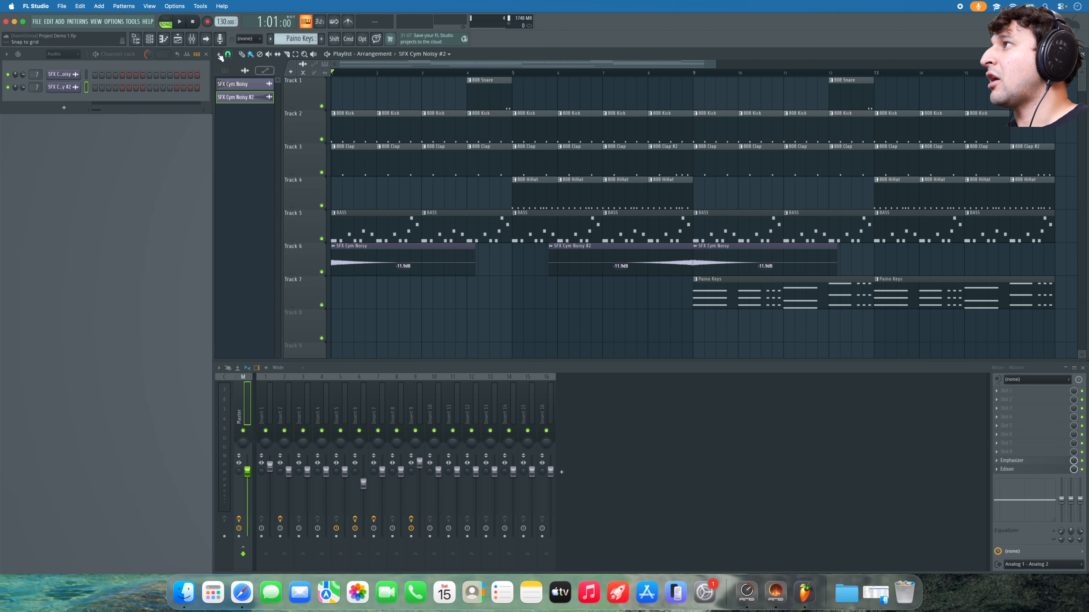
pyautogui.click(135, 43)
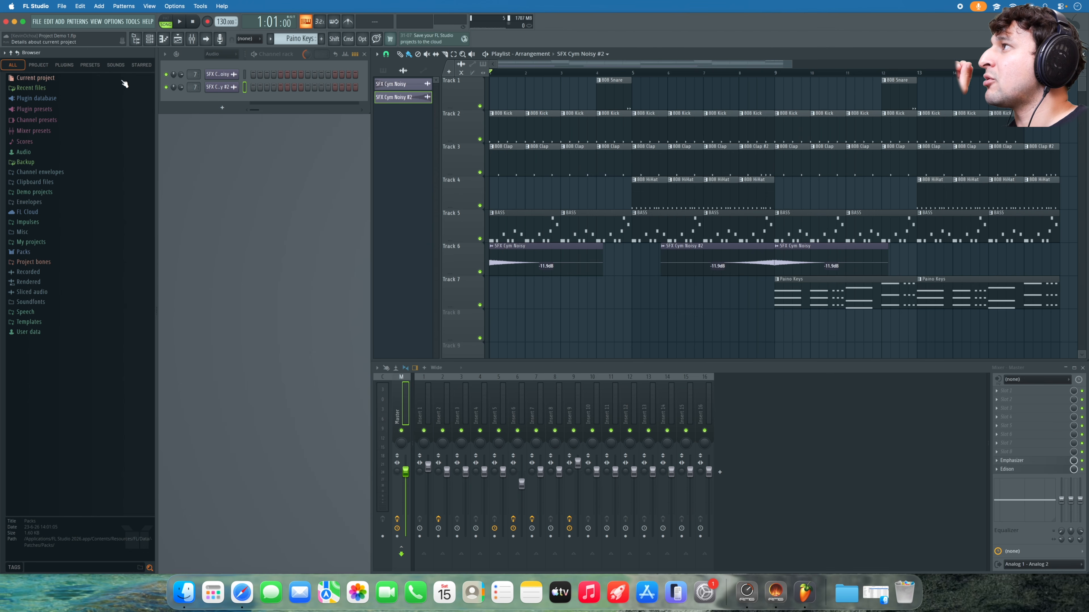
pyautogui.click(117, 26)
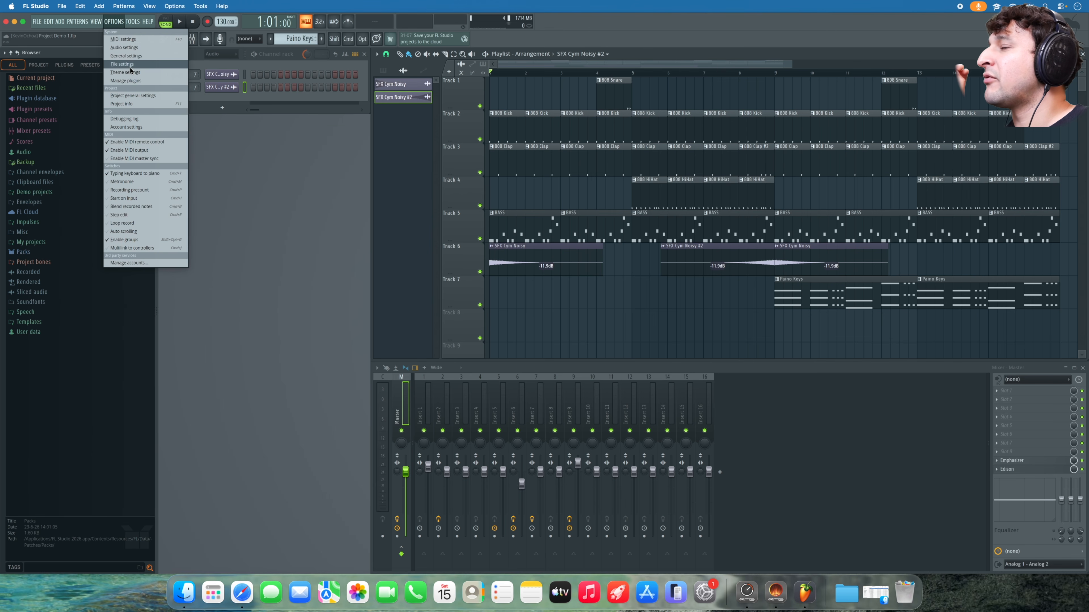
pyautogui.click(131, 70)
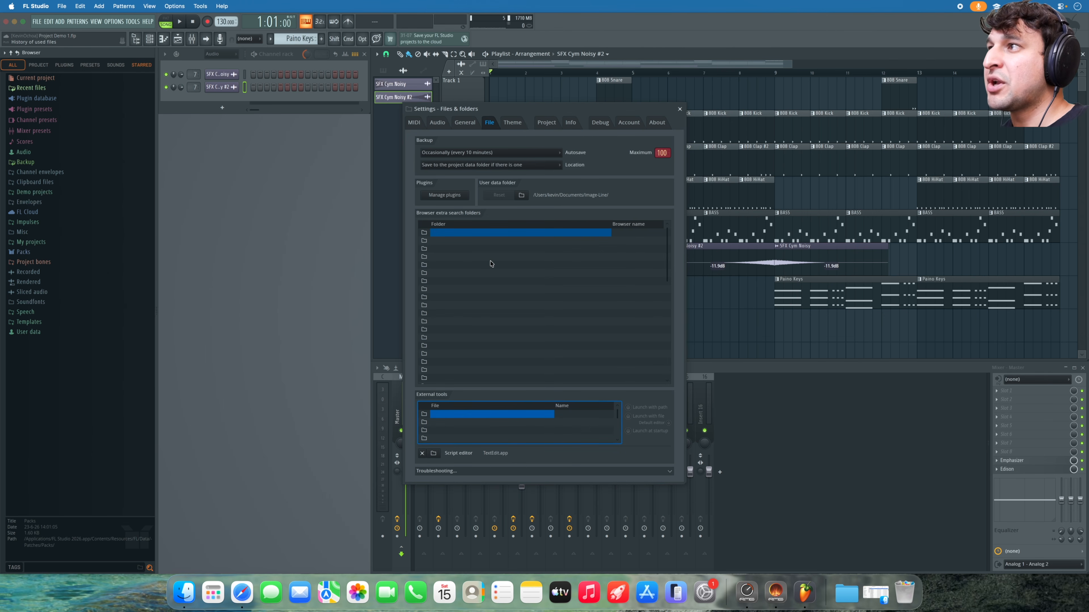
pyautogui.click(425, 234)
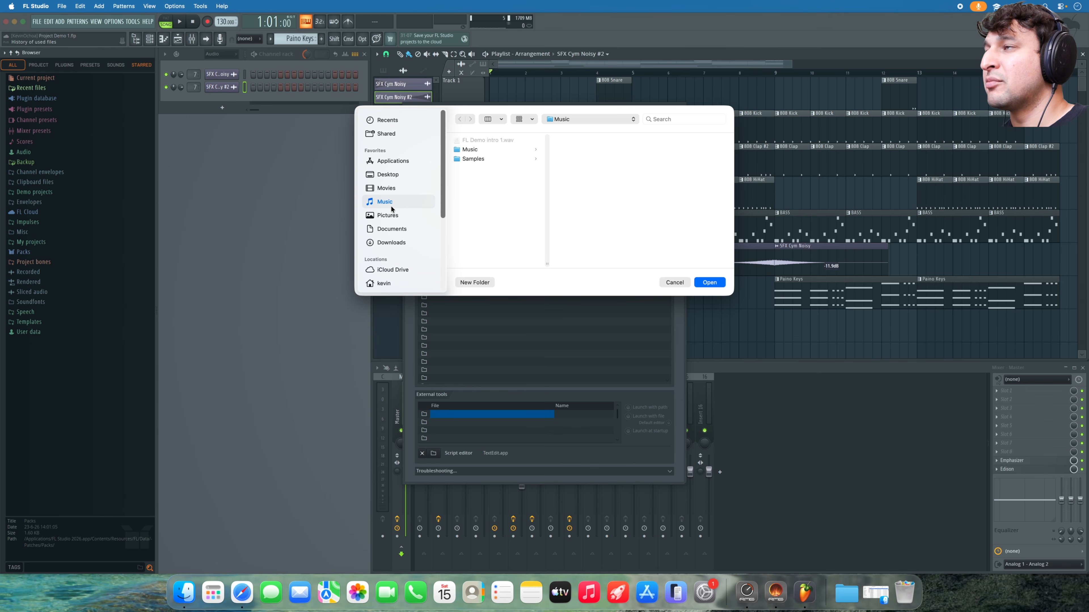
pyautogui.click(461, 163)
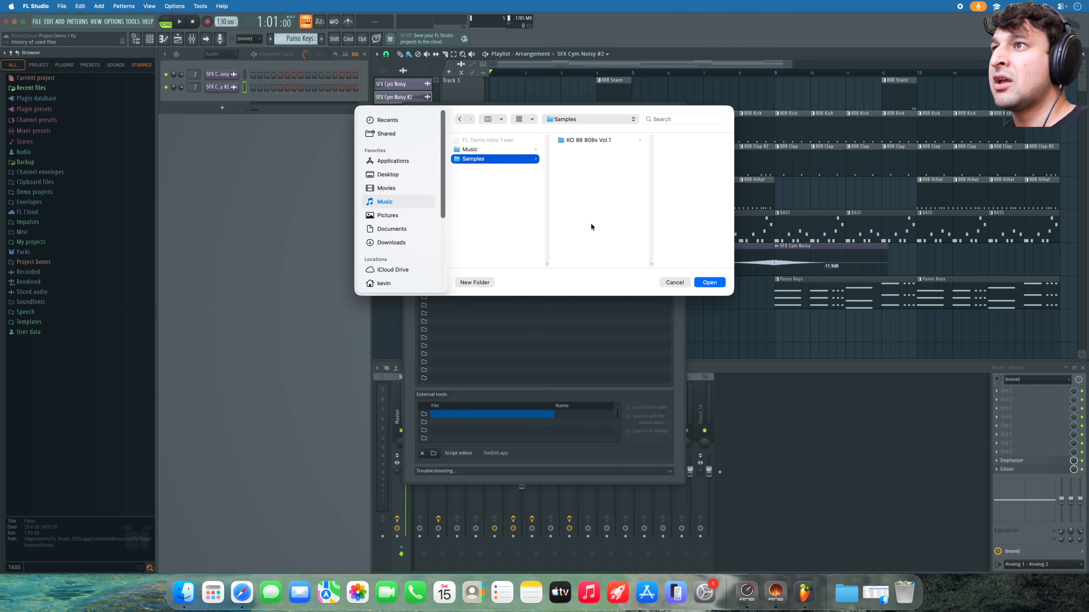
pyautogui.click(703, 285)
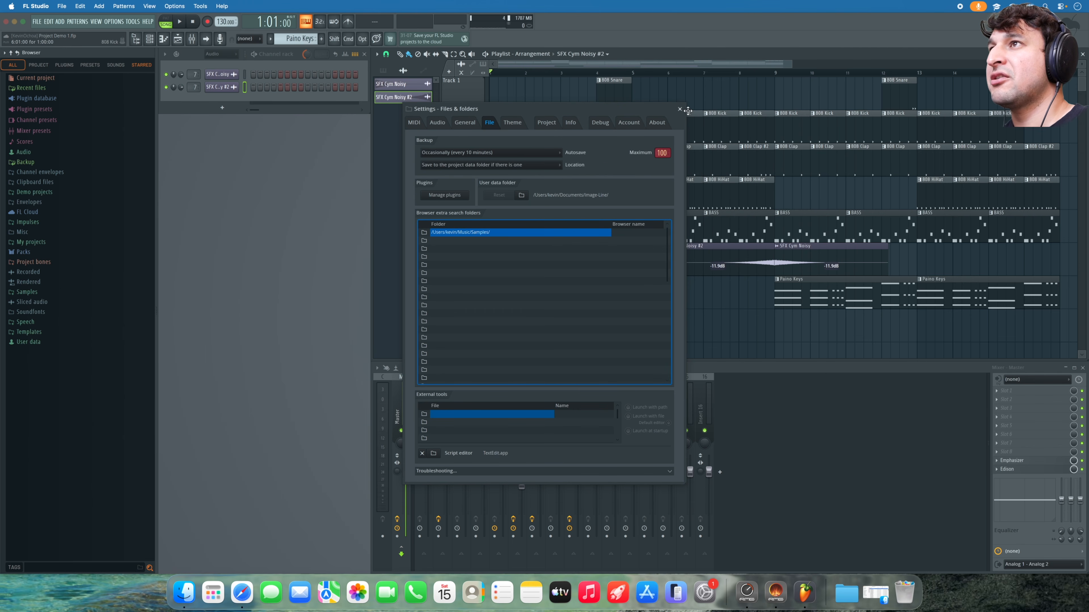
pyautogui.click(680, 109)
pyautogui.click(41, 291)
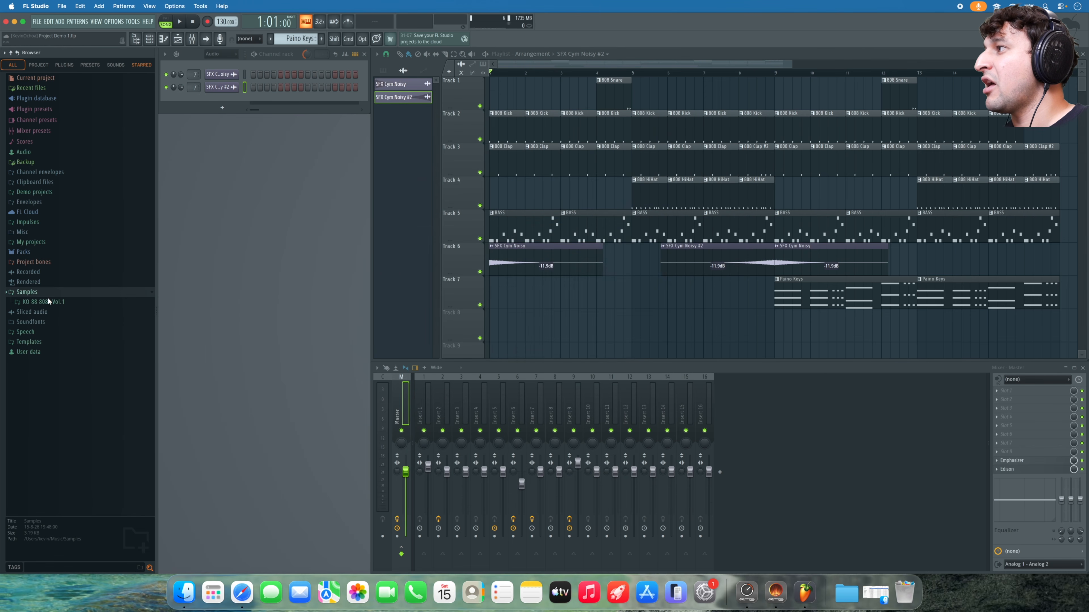
# - Expand the KO 88 808s Vol.1 pack in the browser
pyautogui.click(52, 303)
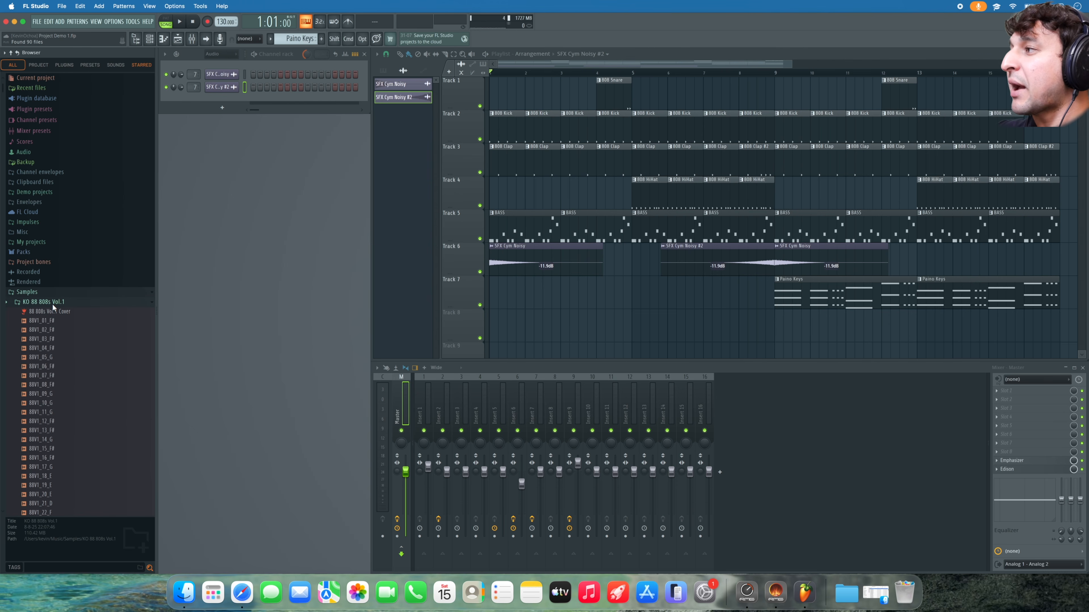
pyautogui.click(52, 302)
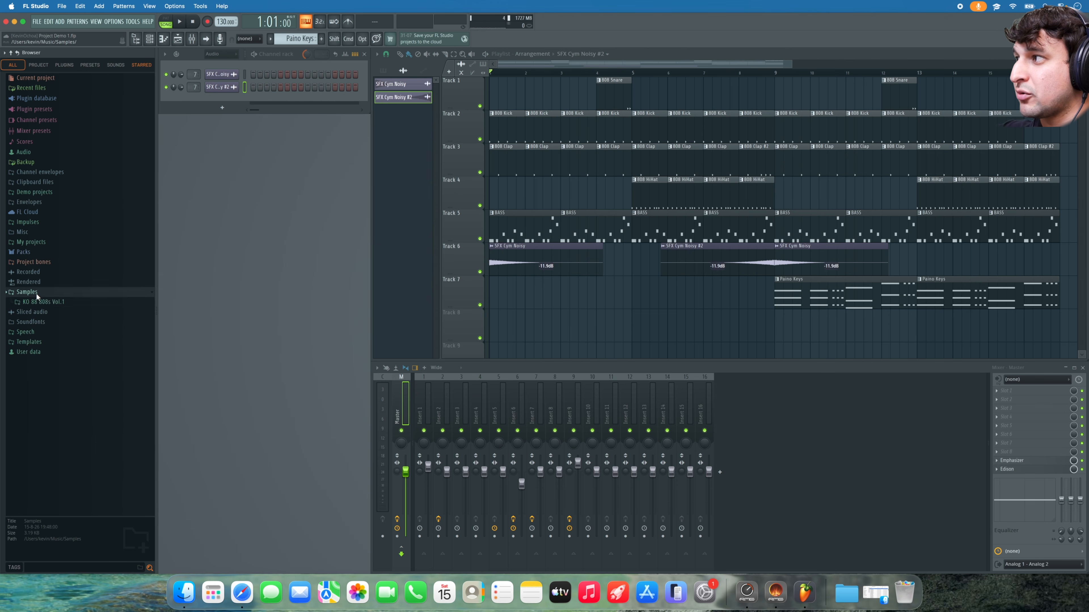
pyautogui.click(45, 299)
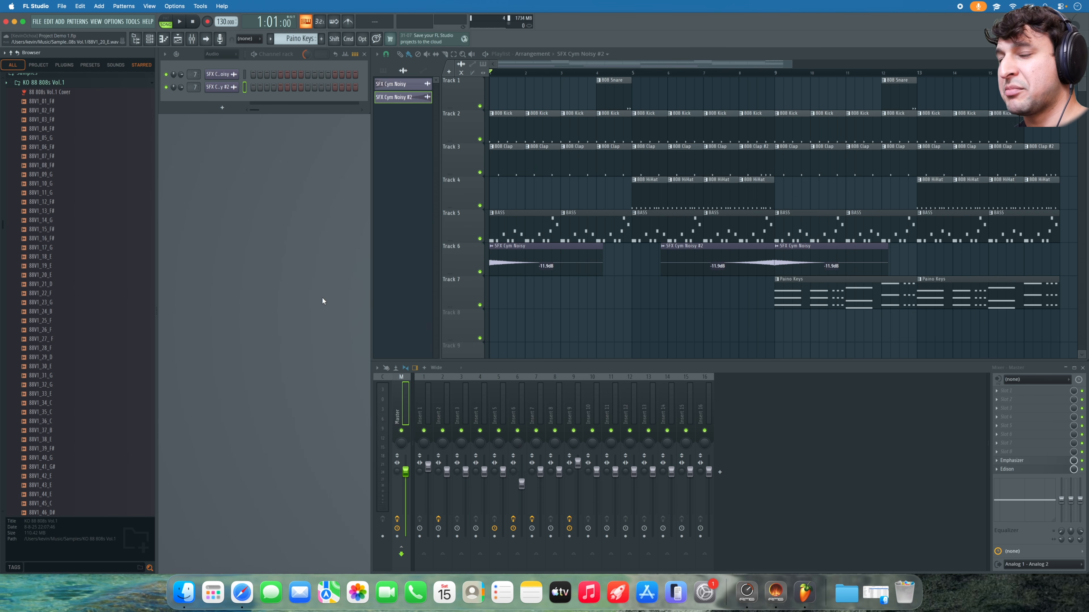
pyautogui.click(1030, 471)
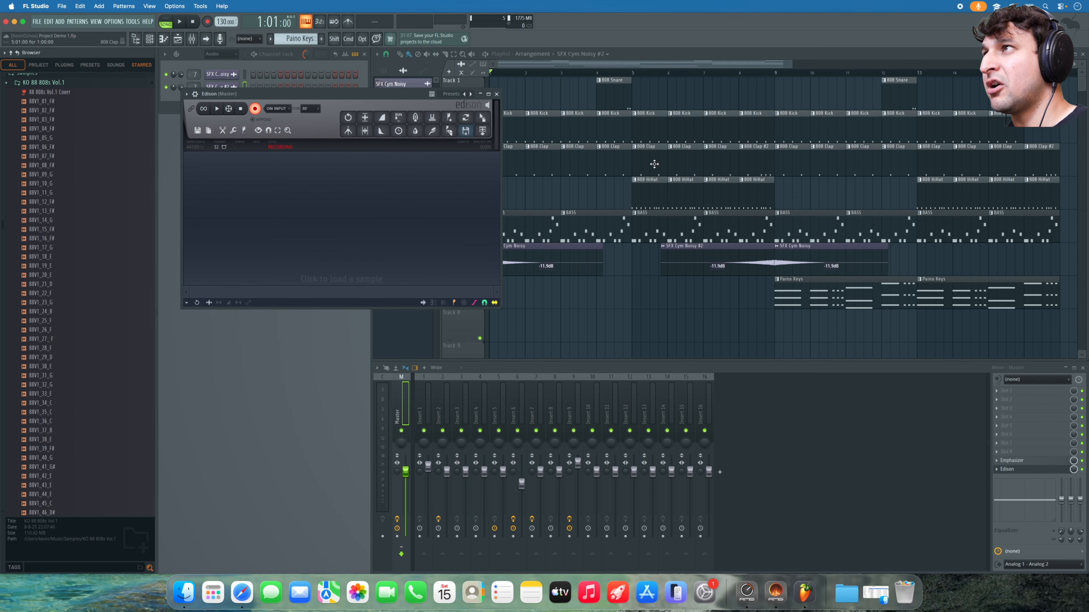
pyautogui.click(498, 95)
# - Preview the 808 samples from 88V1_13_F# through 88V1_46_D#
pyautogui.click(79, 210)
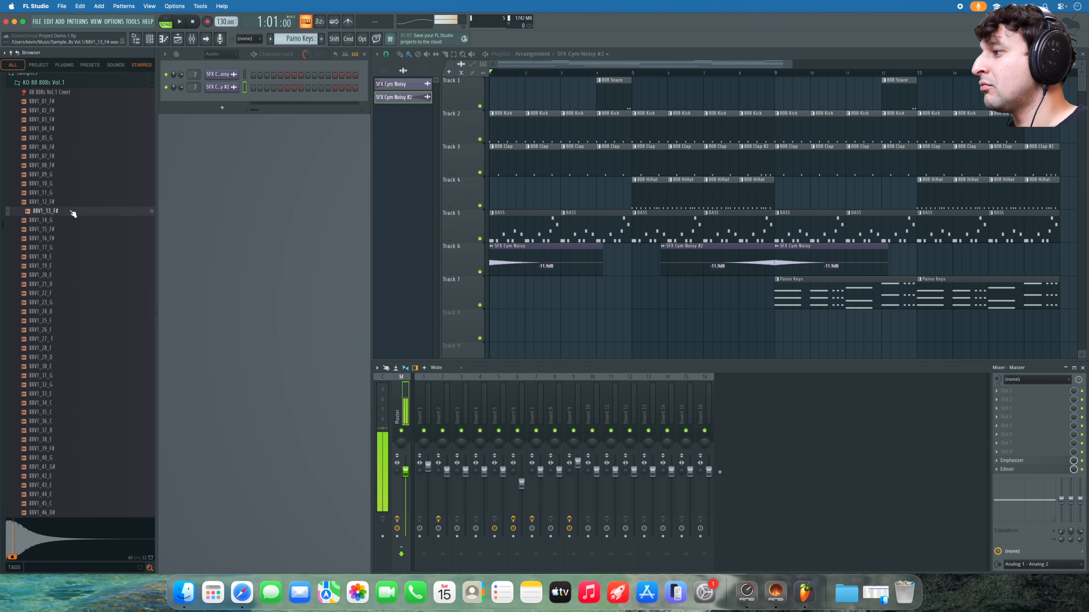
pyautogui.click(59, 248)
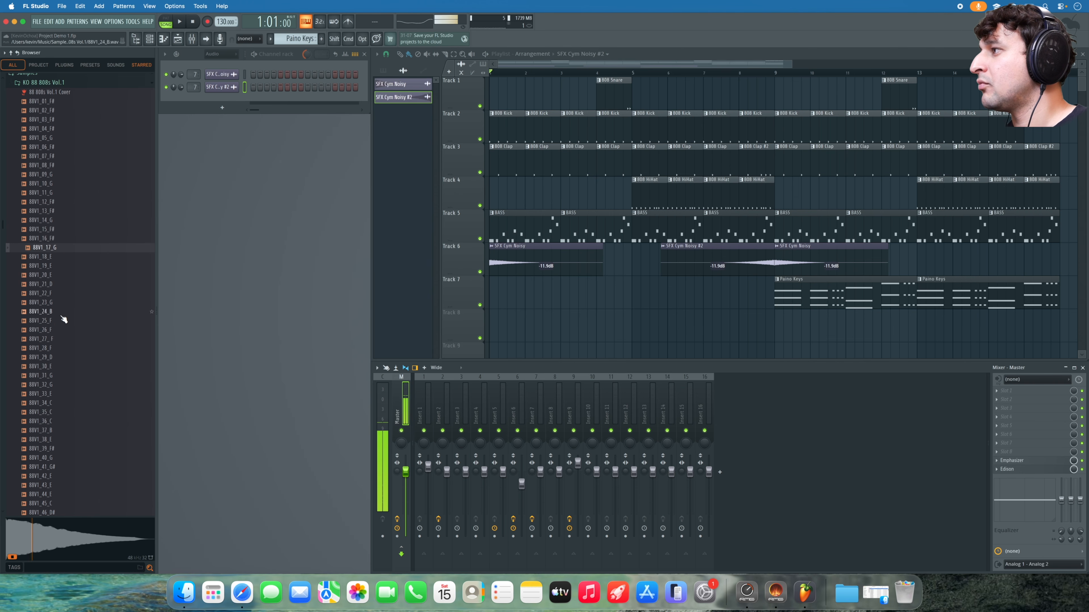
pyautogui.click(61, 330)
pyautogui.click(61, 367)
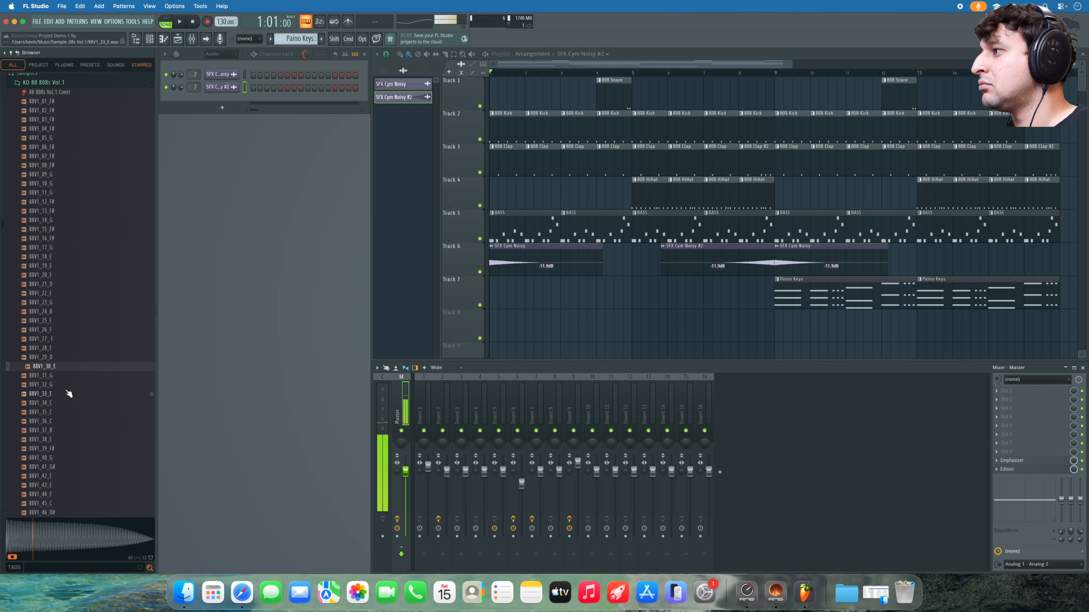
pyautogui.click(63, 405)
pyautogui.scroll(-5, 77, 377)
pyautogui.click(65, 376)
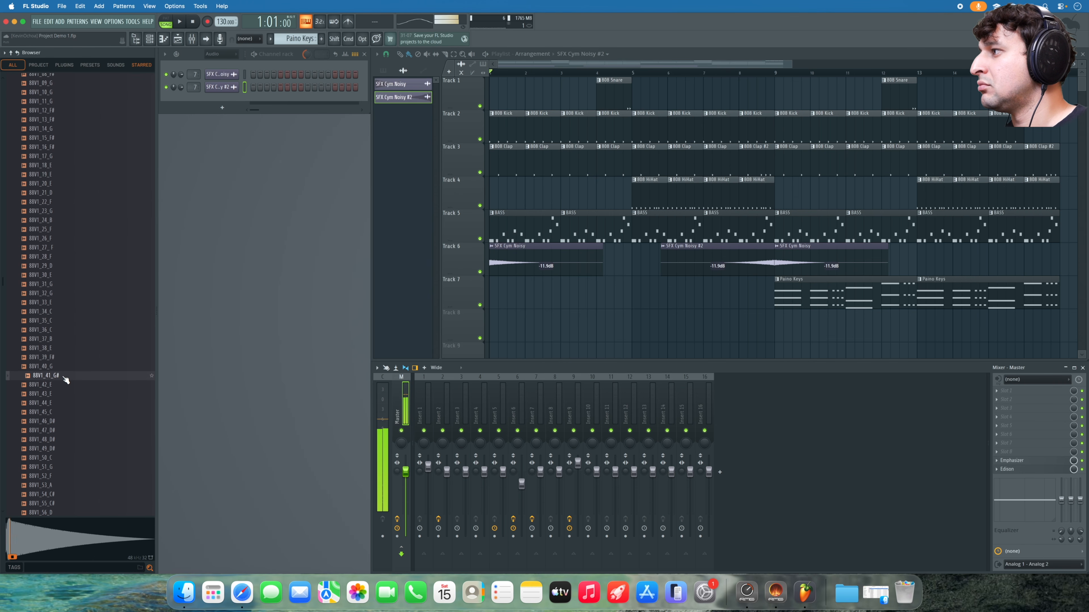
pyautogui.click(59, 403)
pyautogui.click(60, 426)
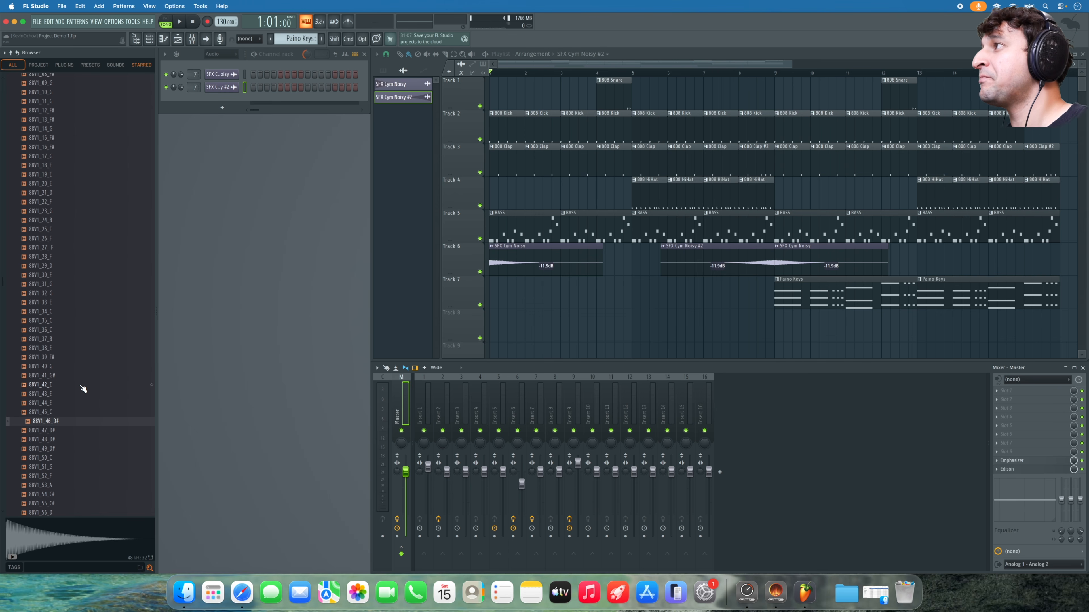
# - Preview 88V1_53_A and finish on the 88V1_56_D sample
pyautogui.scroll(10, 83, 389)
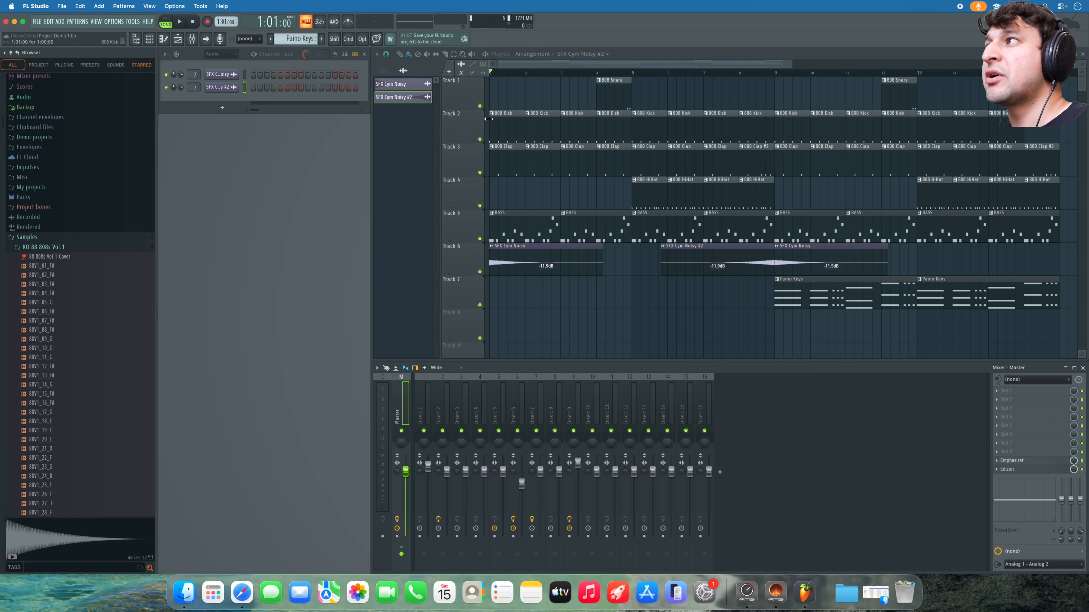
pyautogui.scroll(-10, 59, 465)
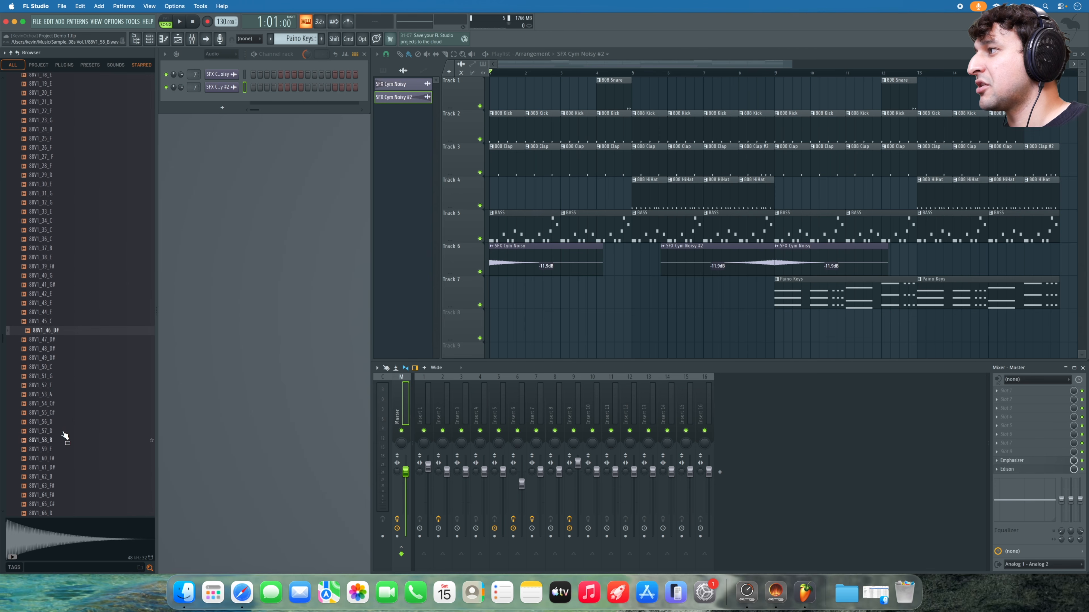
pyautogui.click(64, 395)
pyautogui.click(62, 422)
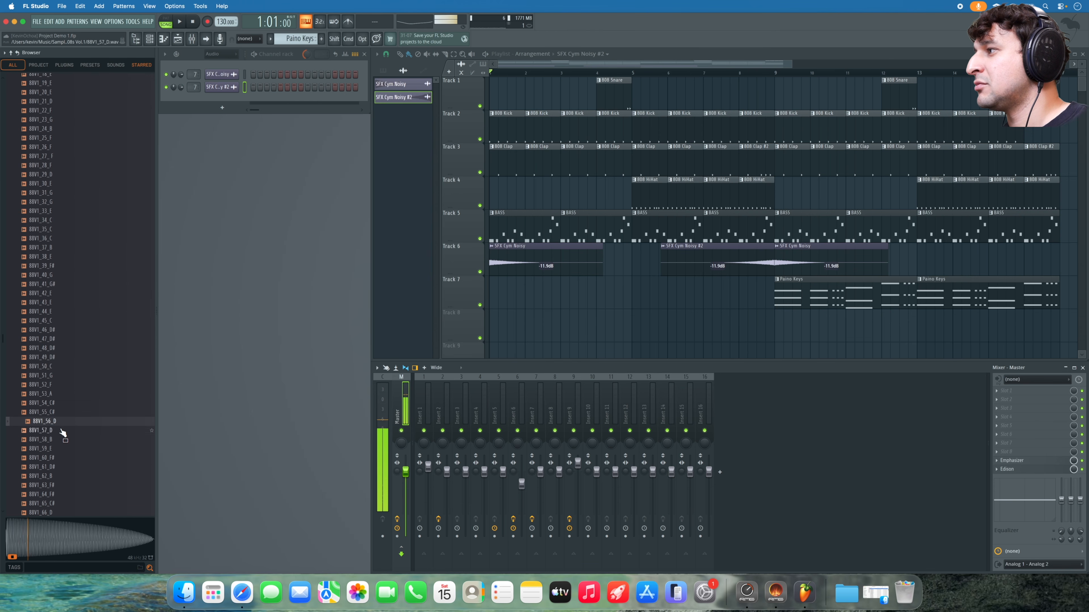
# - Drop 88V1_56_D onto the end of Track 8, then play and stop the song
pyautogui.moveTo(50, 425); pyautogui.dragTo(1008, 311)
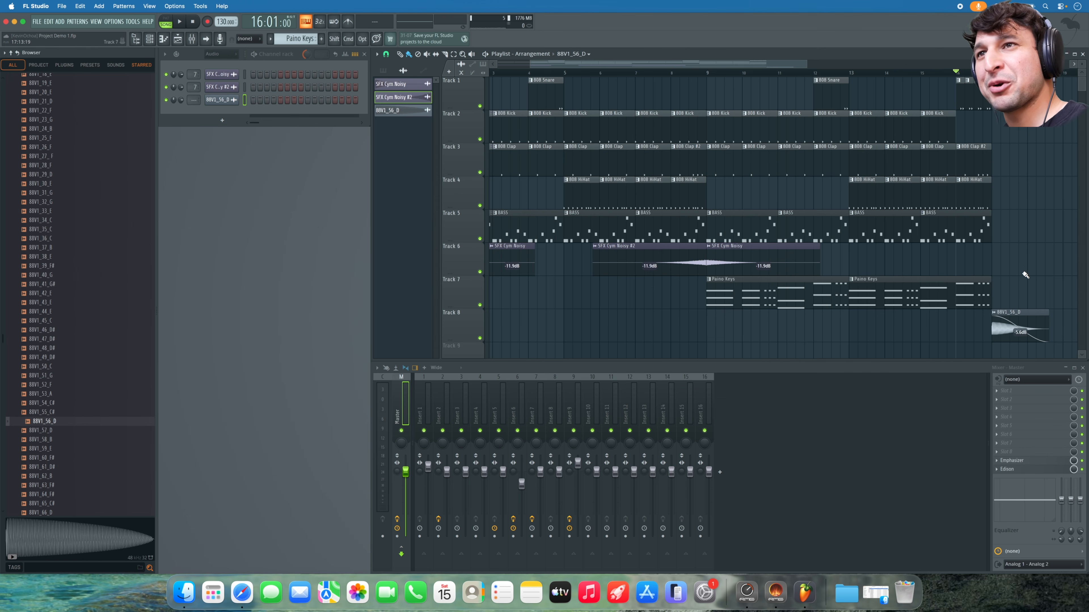
pyautogui.press('space')
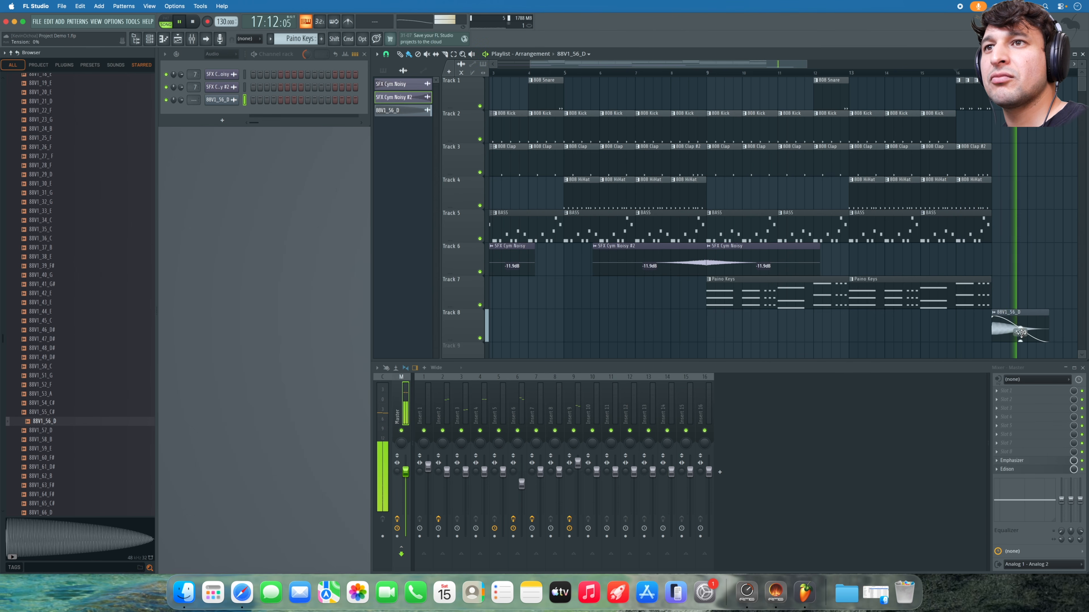
pyautogui.press('space')
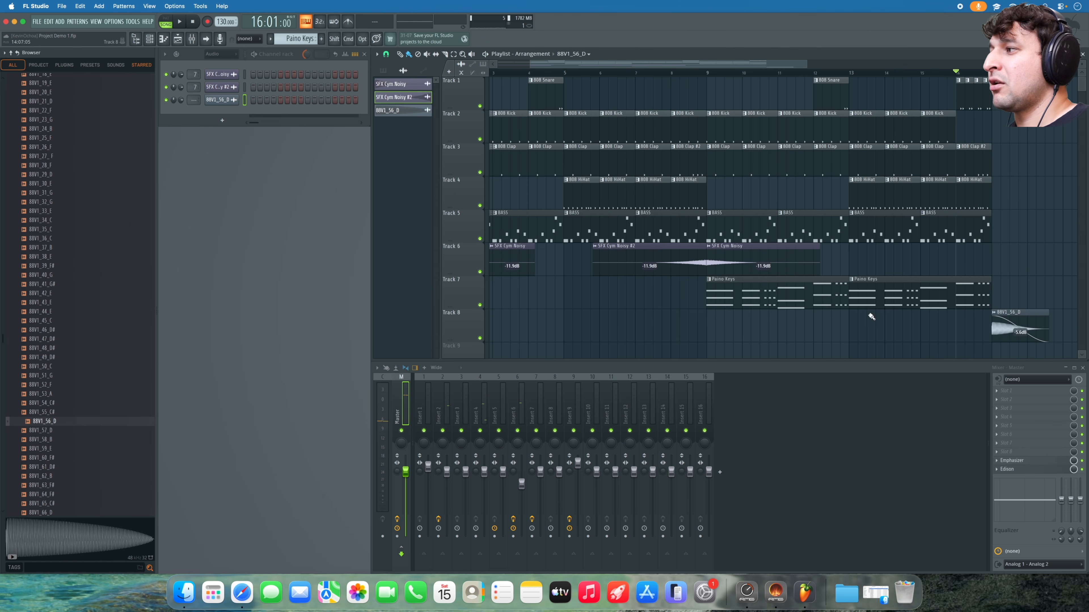
pyautogui.scroll(-10, 45, 308)
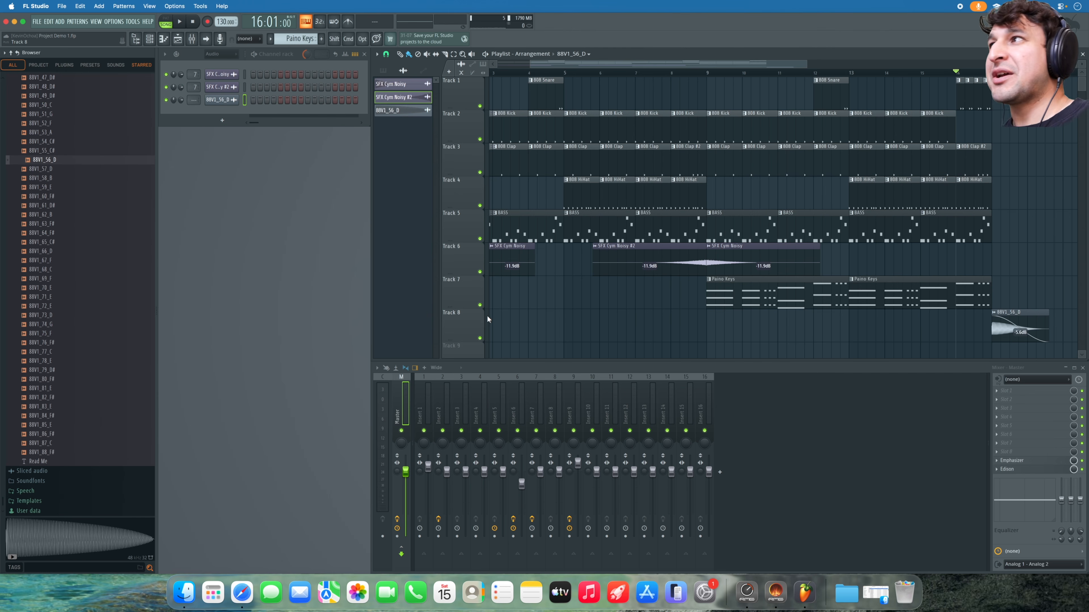
# - Show all channels and replace the 808 Kick channel's sample with 88V1_41_G#
pyautogui.click(223, 54)
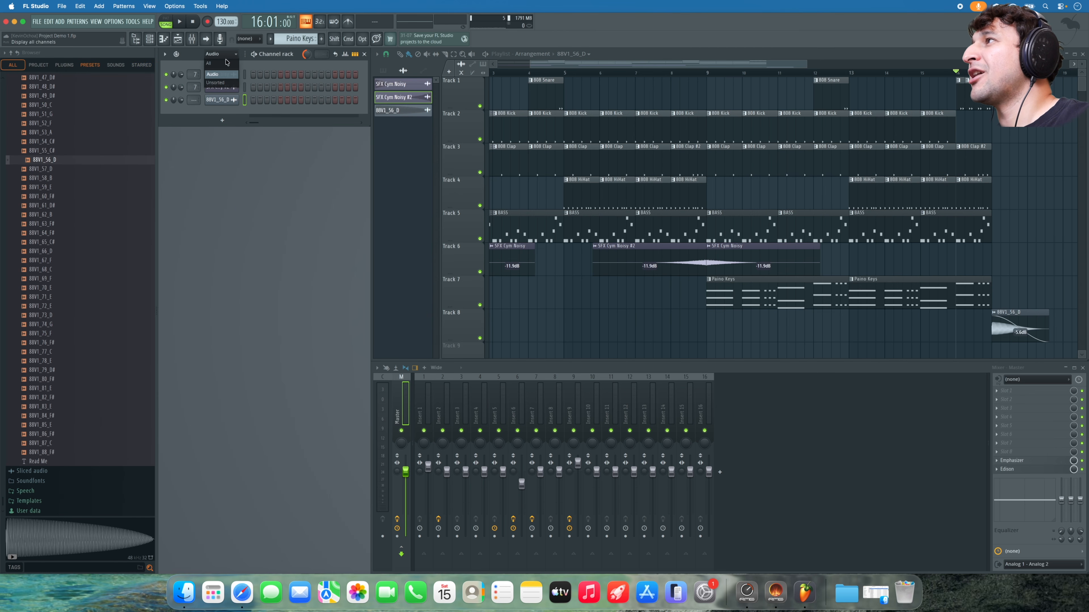
pyautogui.click(225, 63)
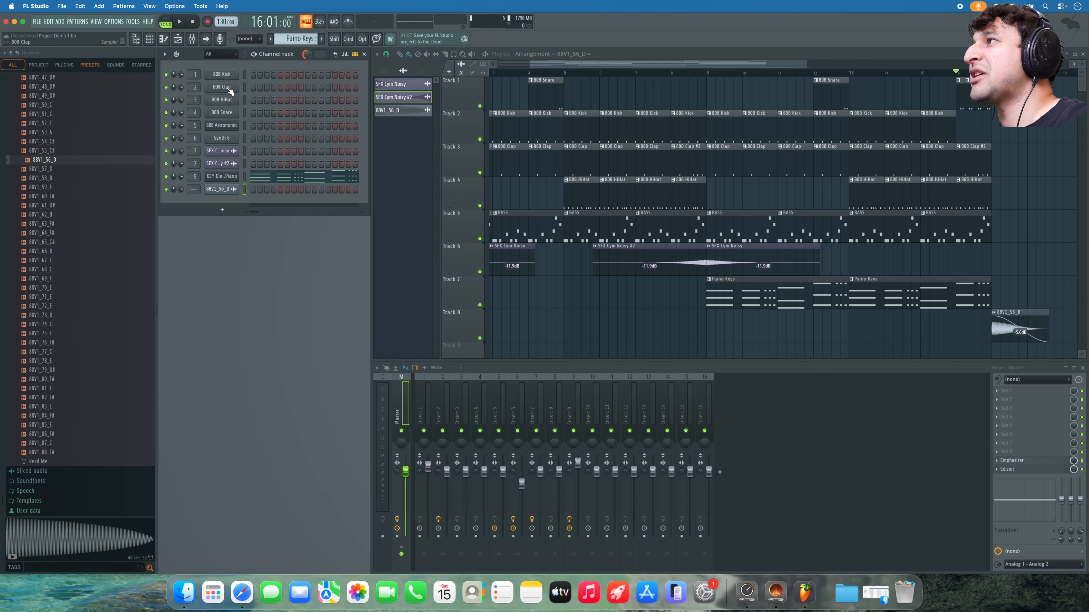
pyautogui.click(230, 75)
pyautogui.click(576, 272)
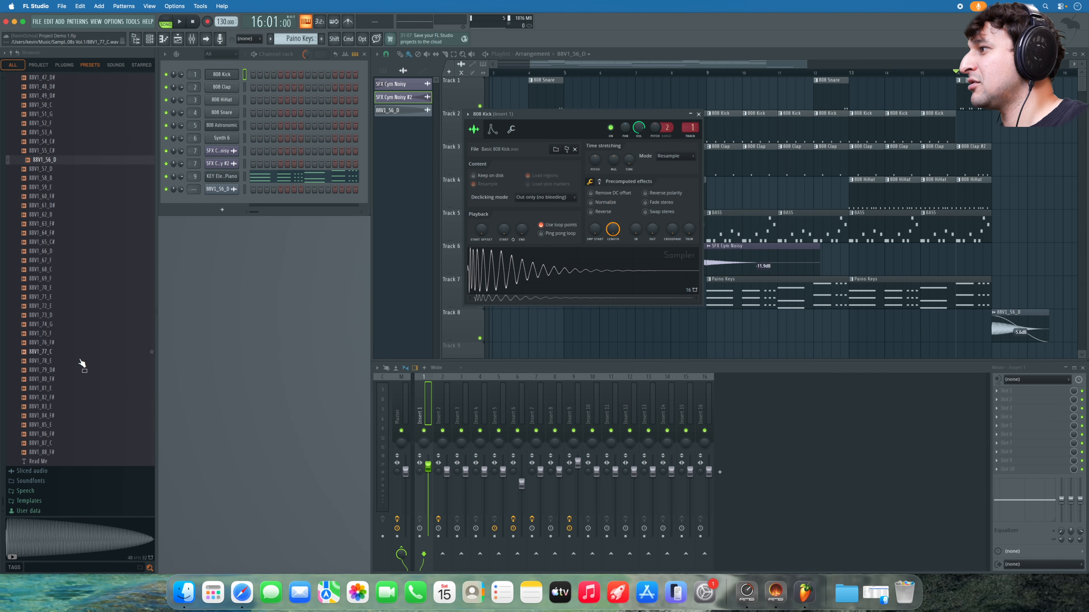
pyautogui.scroll(7, 81, 420)
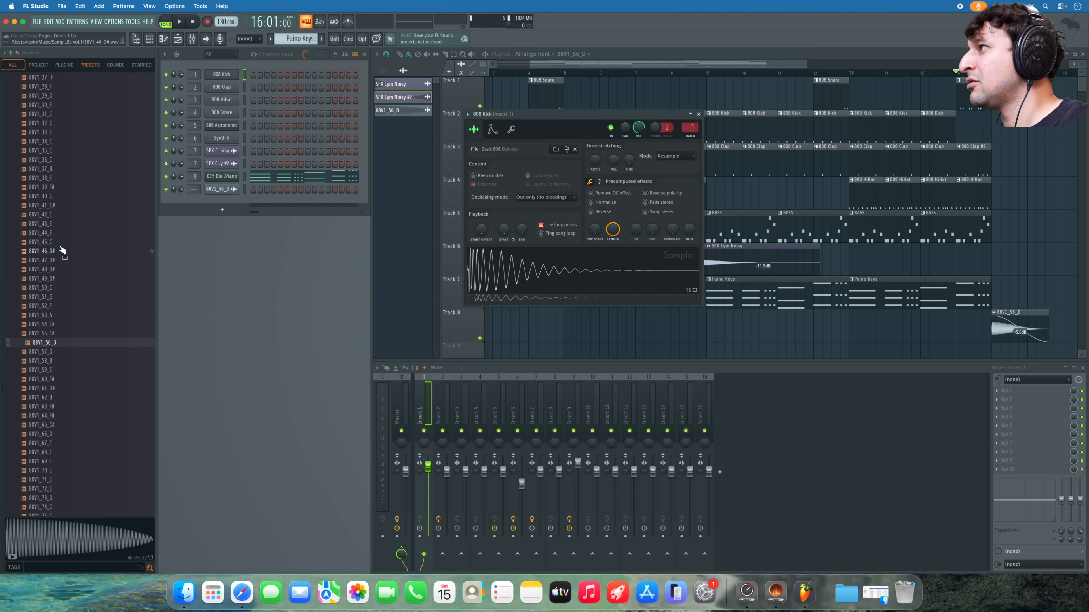
pyautogui.click(55, 200)
pyautogui.click(61, 207)
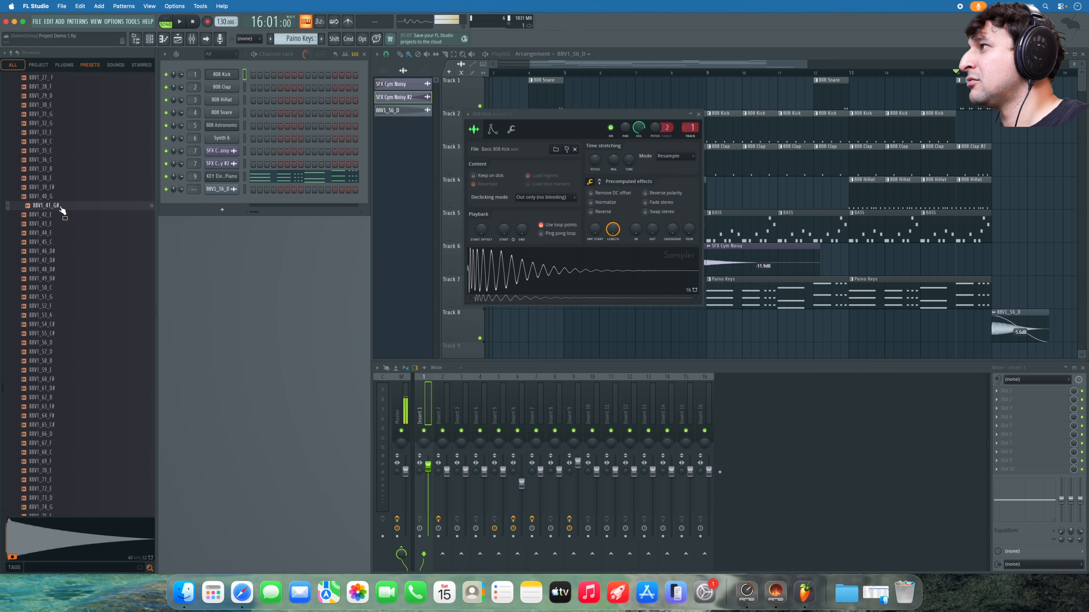
pyautogui.moveTo(62, 210); pyautogui.dragTo(553, 281)
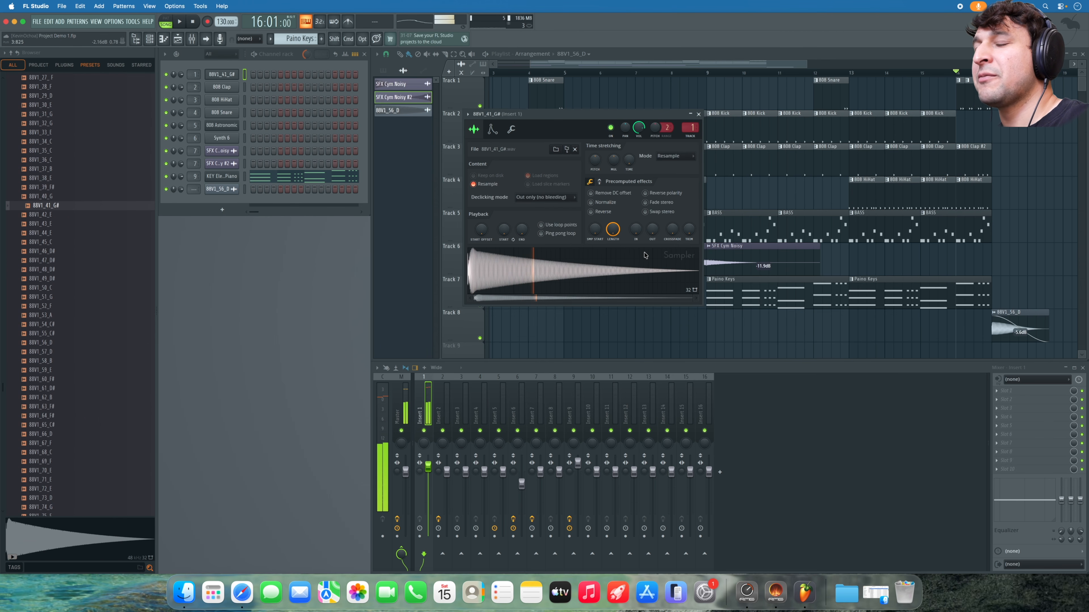
# - Open the sampler's envelope settings and play the song to hear the change
pyautogui.scroll(5, 652, 233)
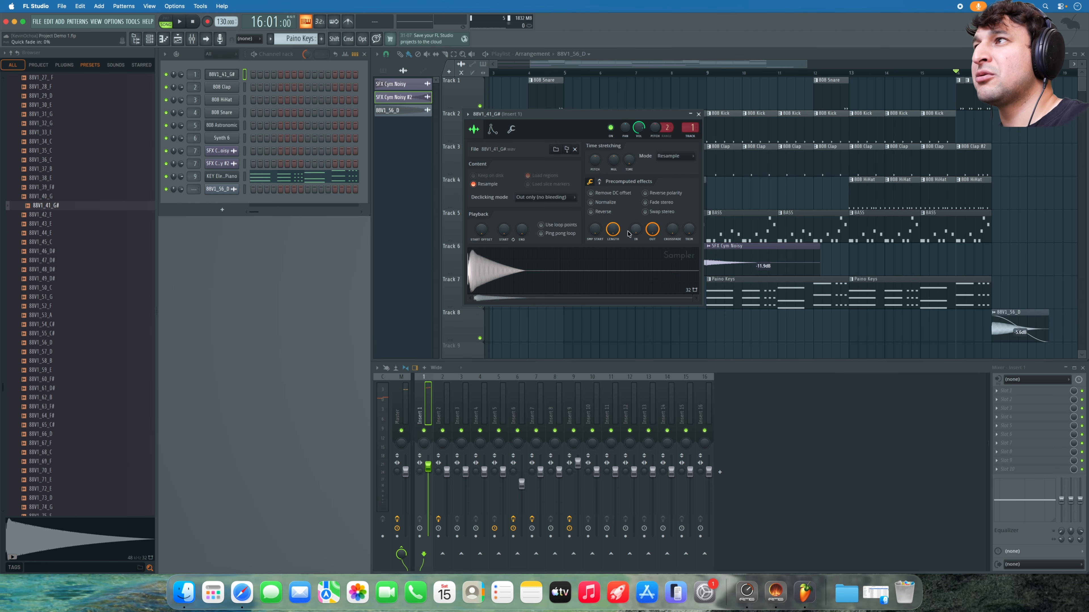
pyautogui.click(493, 130)
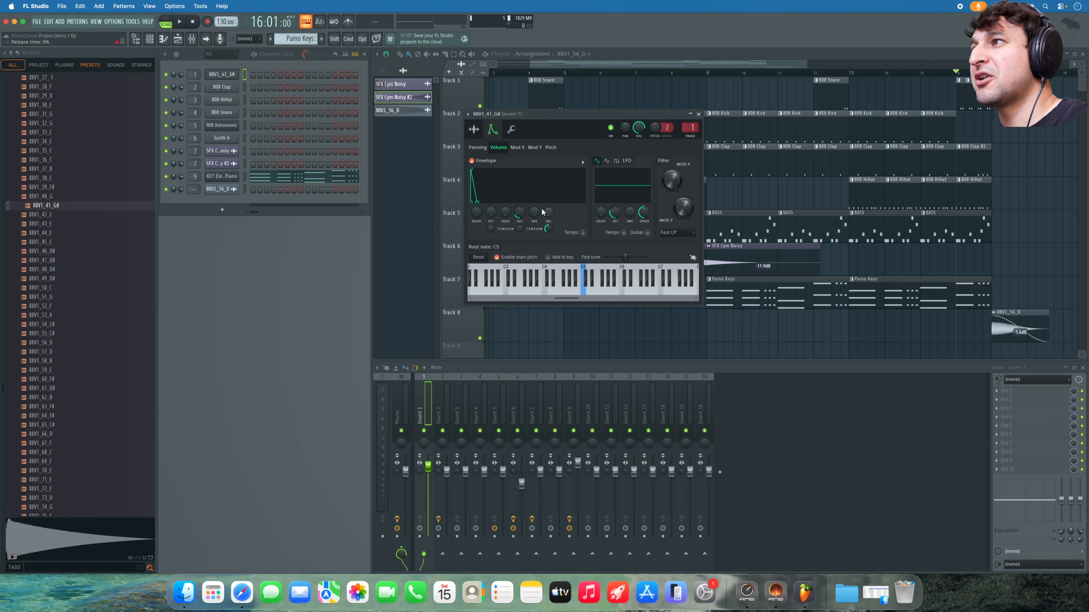
pyautogui.press('space')
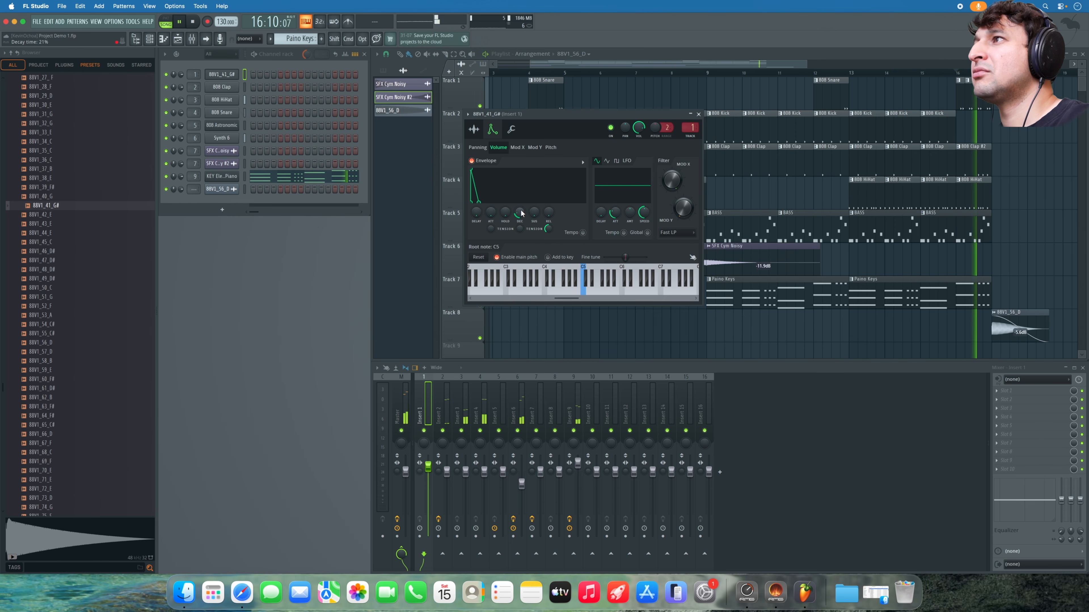
pyautogui.press('space')
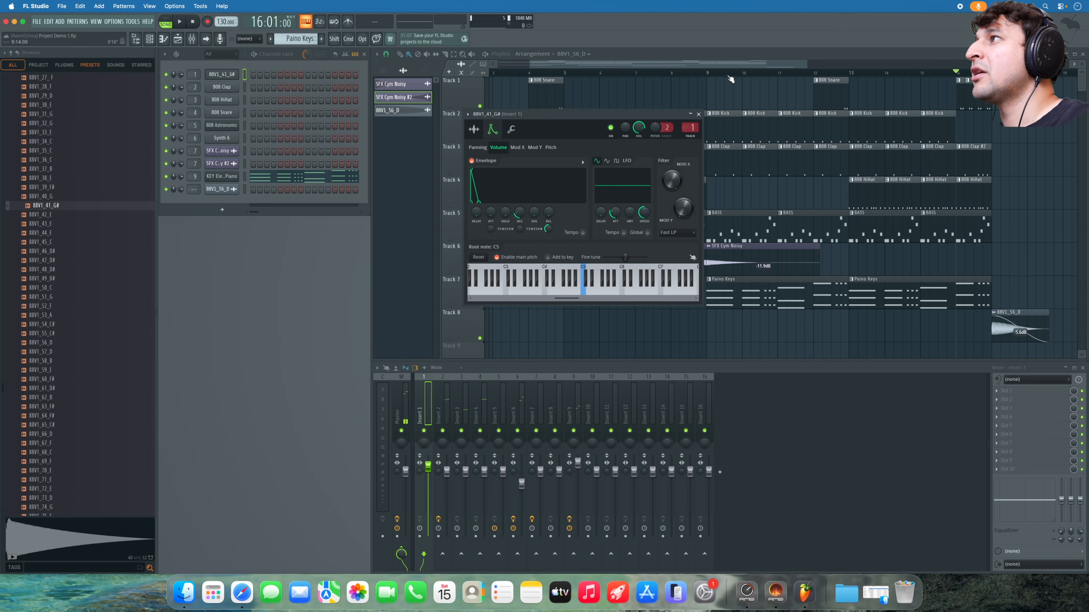
# - Preview the 88V1_41_G# sample, then play the song from bar 9
pyautogui.click(221, 75)
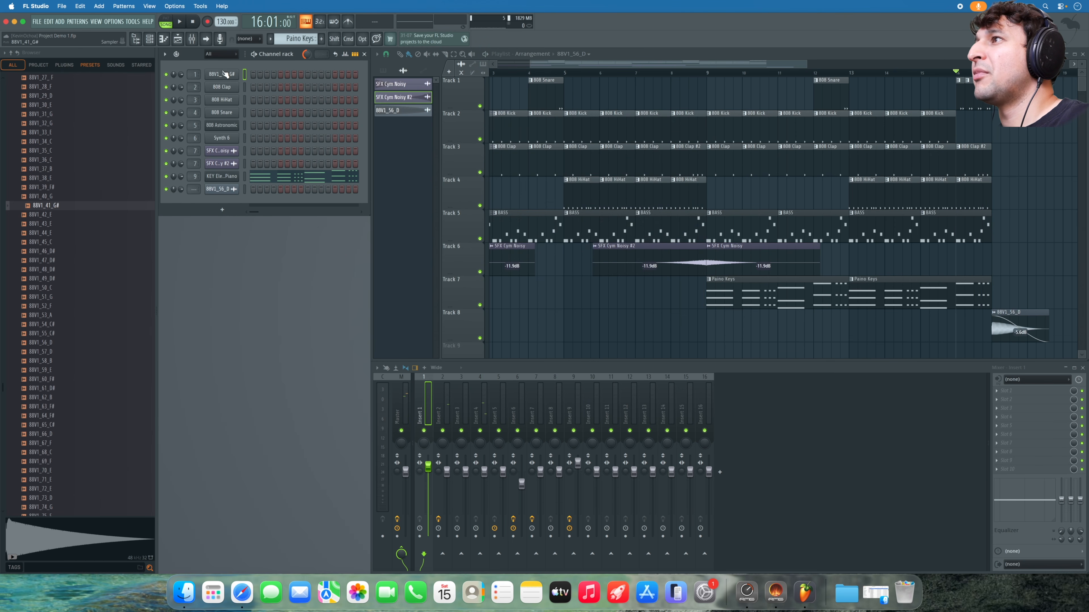
pyautogui.click(225, 75)
pyautogui.click(474, 130)
pyautogui.click(541, 264)
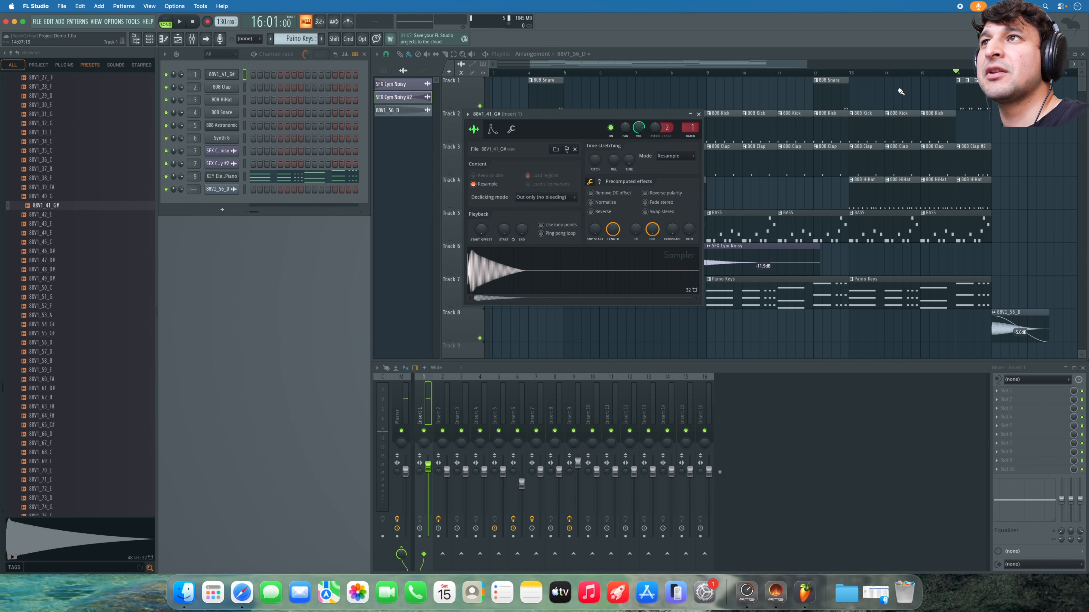
pyautogui.click(713, 73)
pyautogui.press('space')
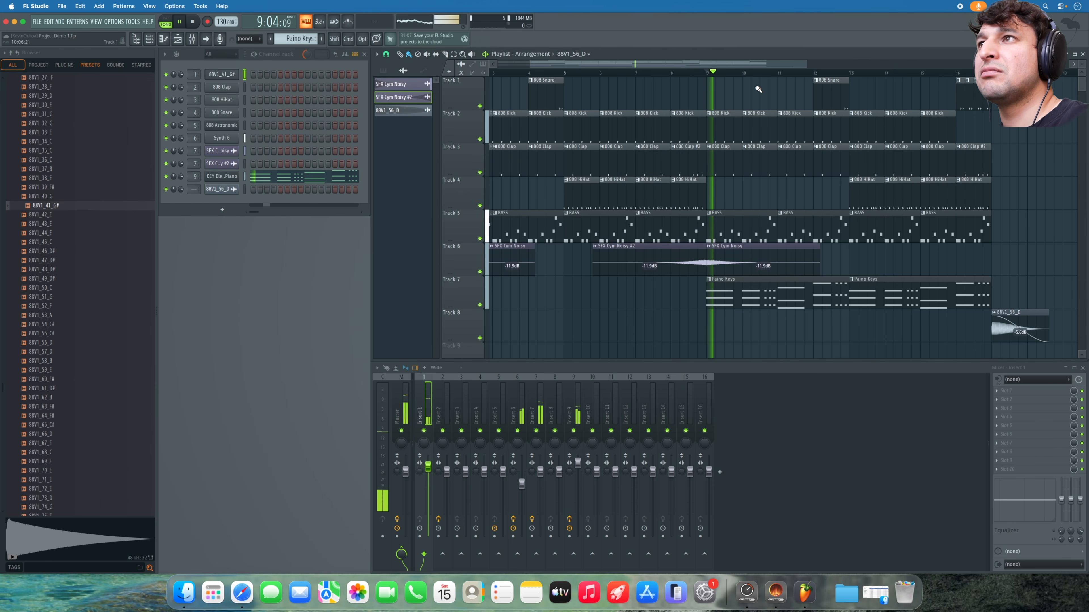
# - Reshape the envelope decay curve, set the 88V1_56_D clip gain to -9.5dB, and rewind to bar 1
pyautogui.click(226, 75)
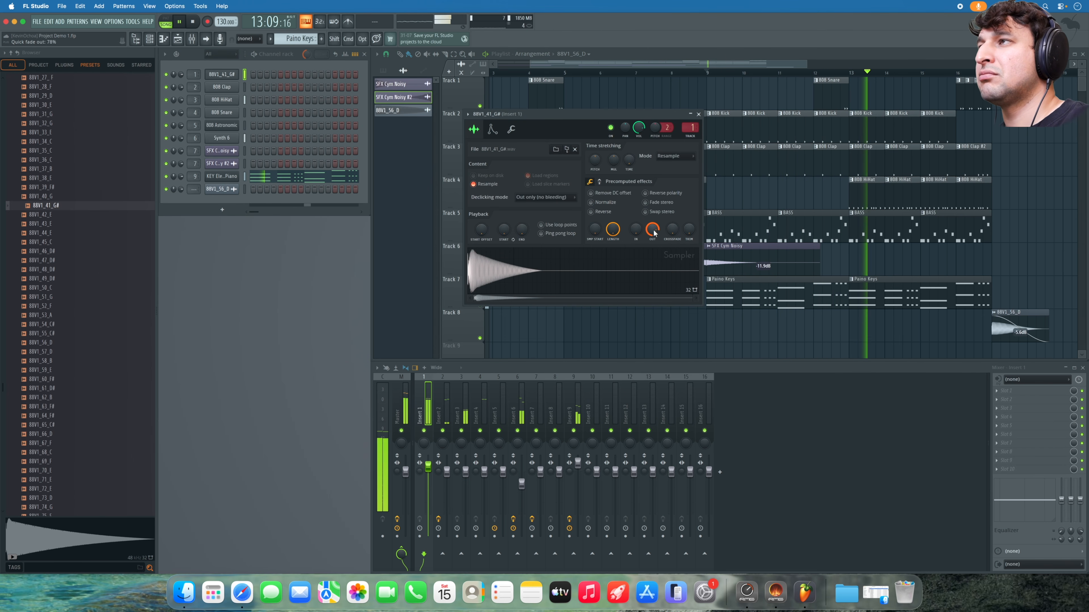
pyautogui.click(493, 129)
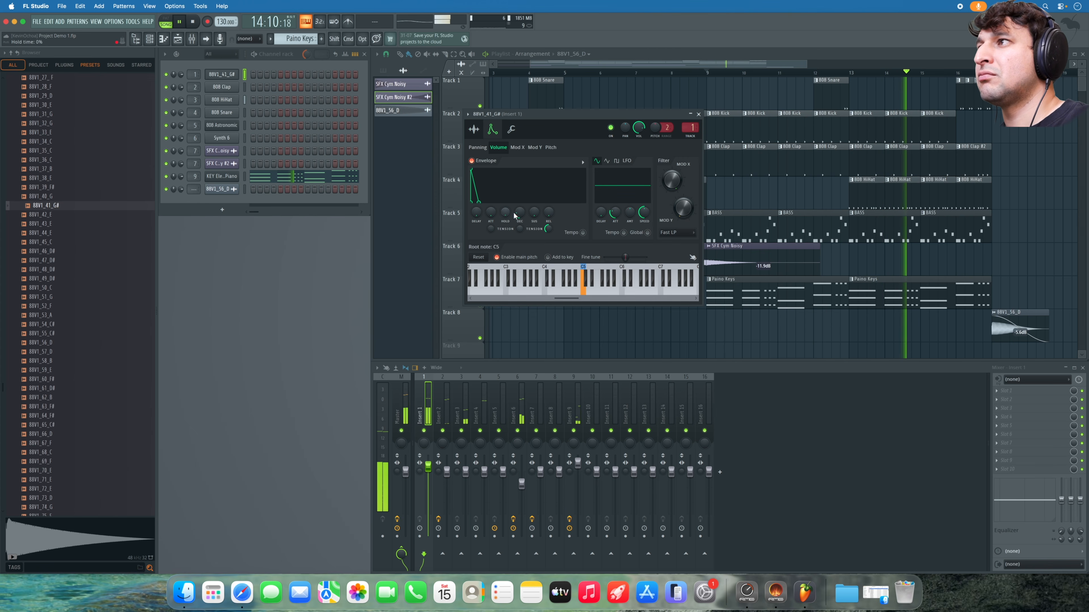
pyautogui.moveTo(519, 228); pyautogui.dragTo(519, 223)
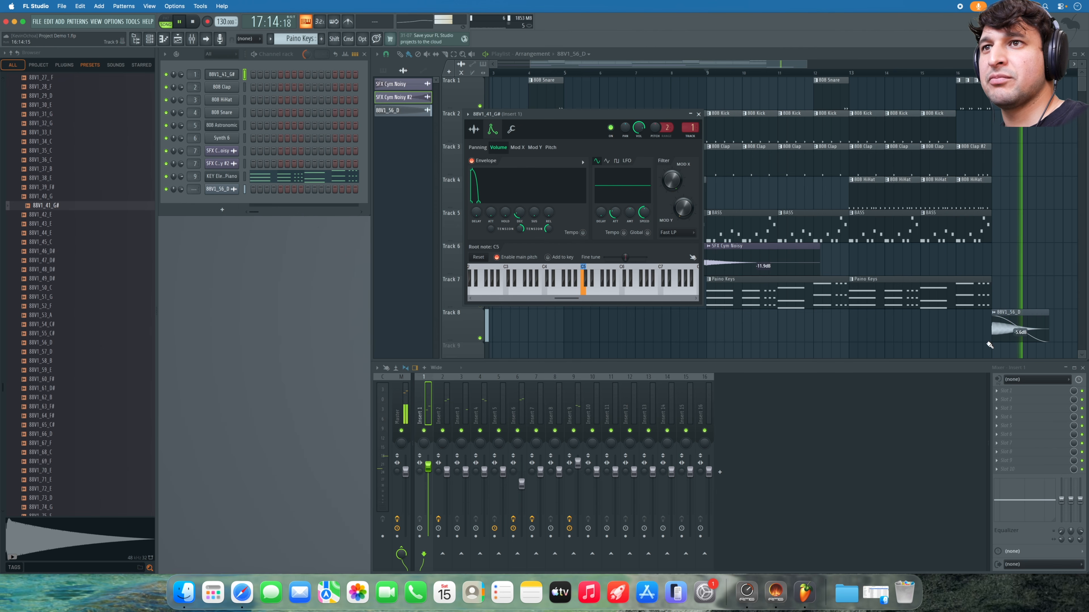
pyautogui.moveTo(1023, 341); pyautogui.dragTo(1023, 347)
pyautogui.press('space')
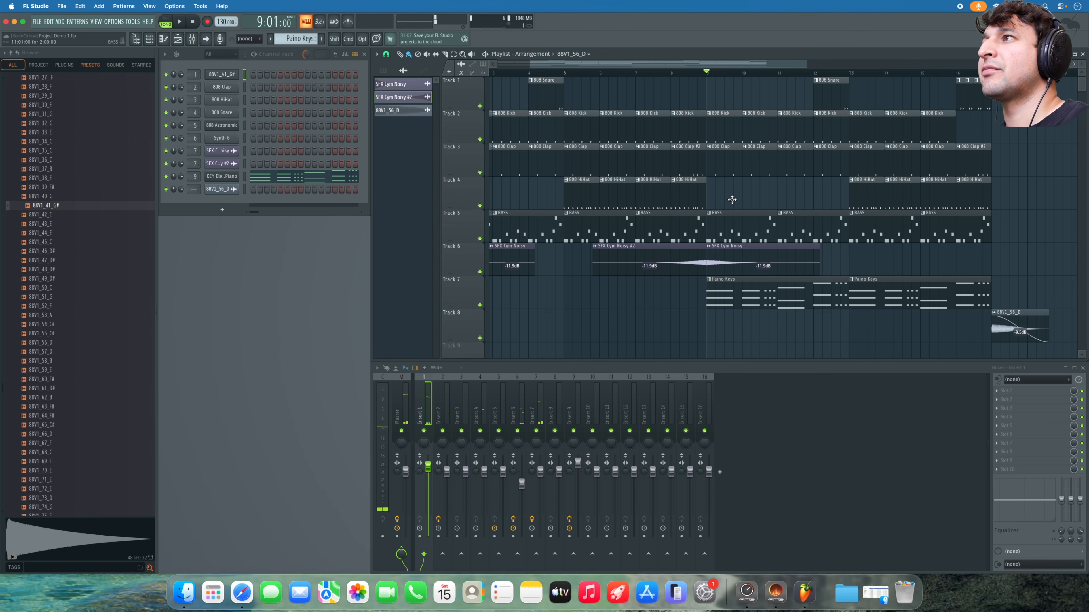
pyautogui.moveTo(502, 74); pyautogui.dragTo(240, 158)
# - Play the arrangement from the beginning and stop it
pyautogui.scroll(-1, 524, 103)
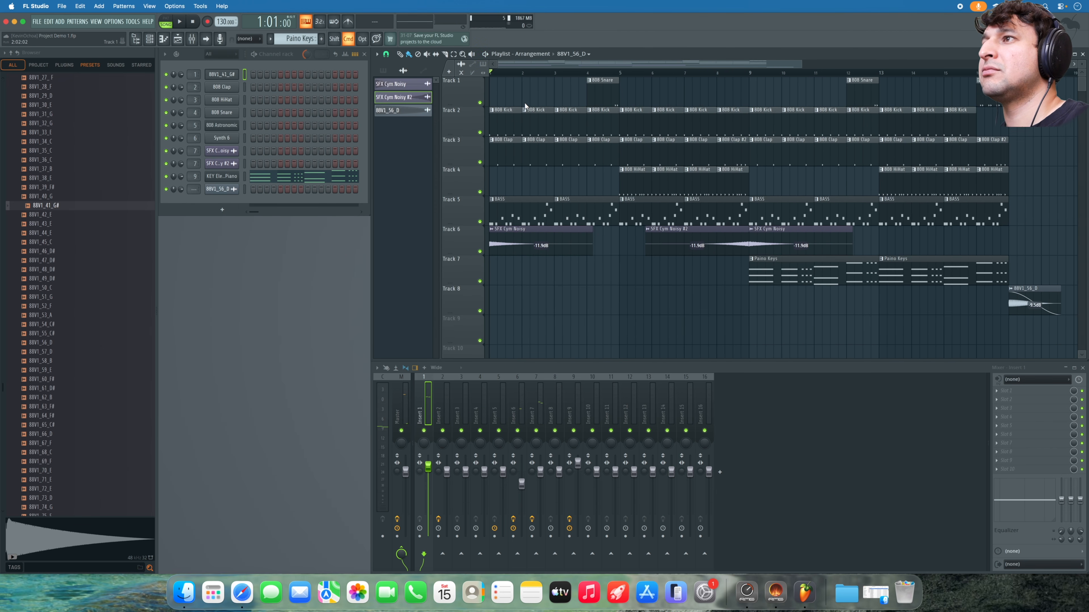
pyautogui.press('space')
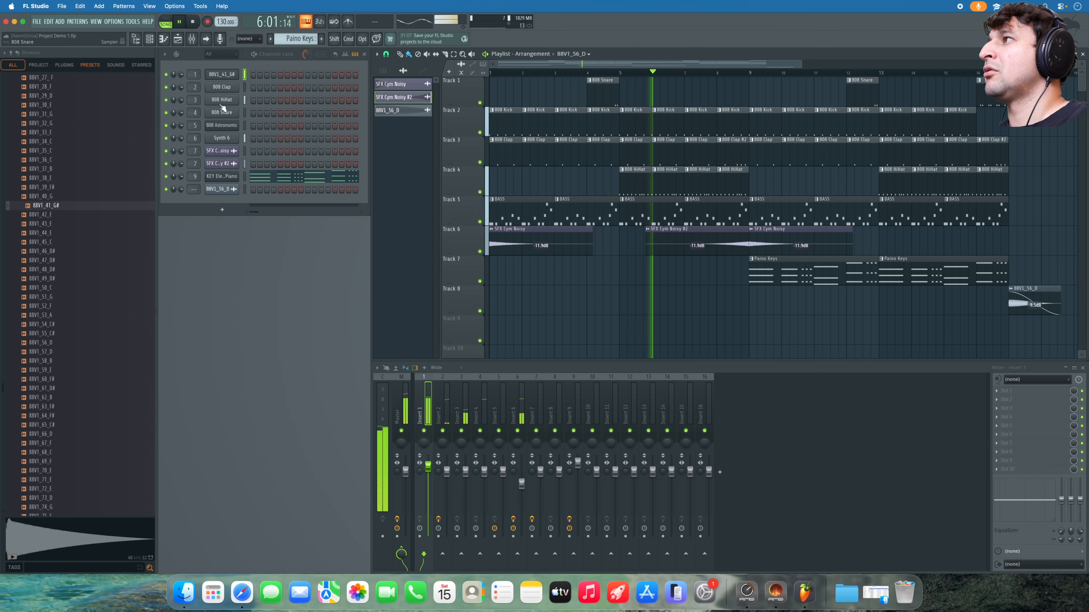
pyautogui.press('space')
# - Lower the 88V1_41_G# sample's pitch by -100 cents and play the song to hear it
pyautogui.click(223, 74)
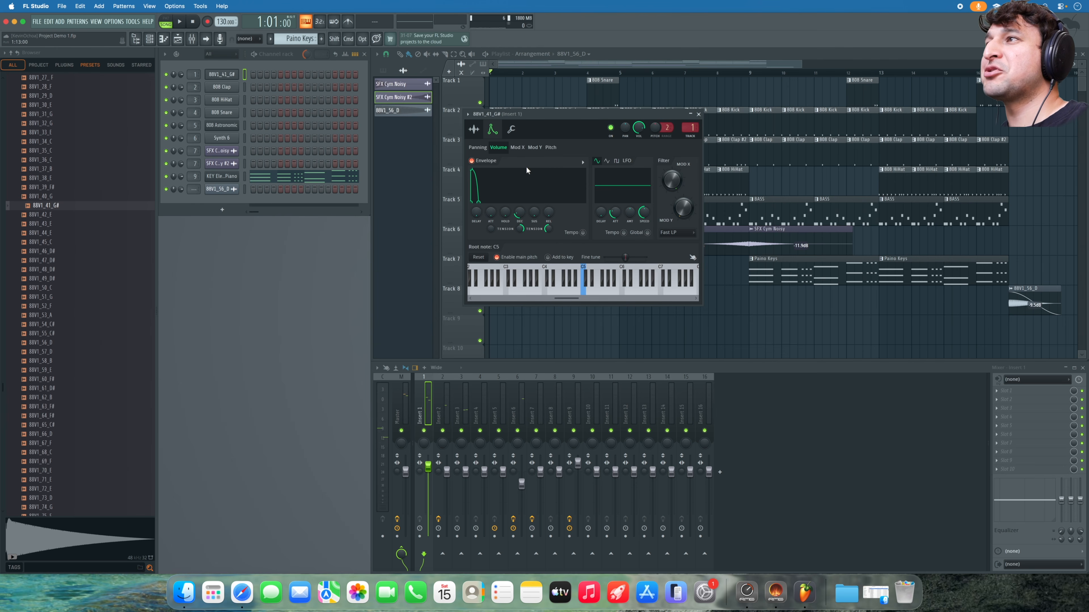
pyautogui.click(482, 129)
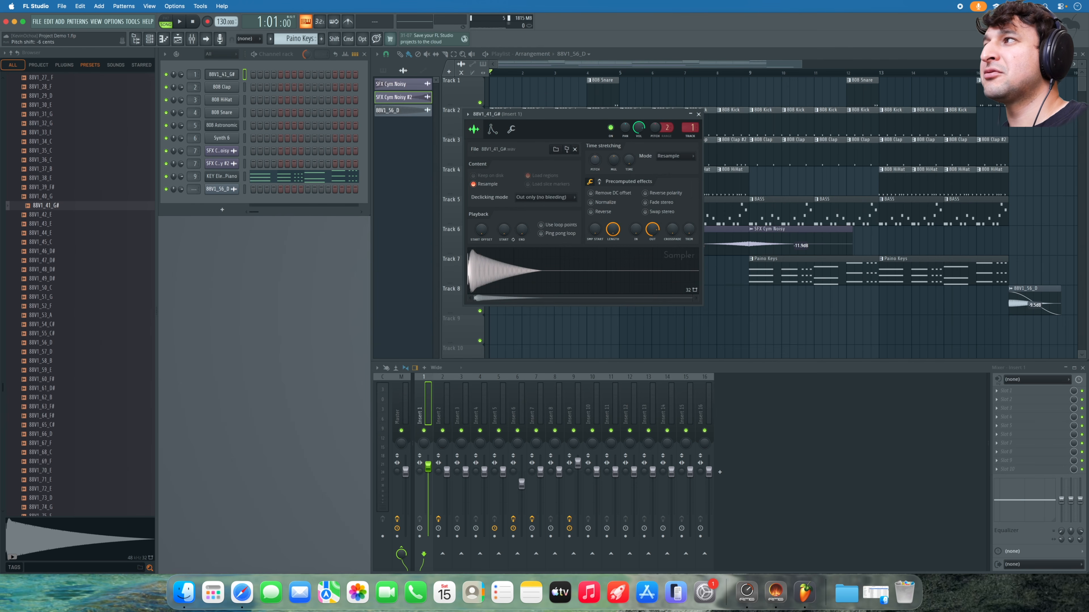
pyautogui.scroll(-1, 595, 165)
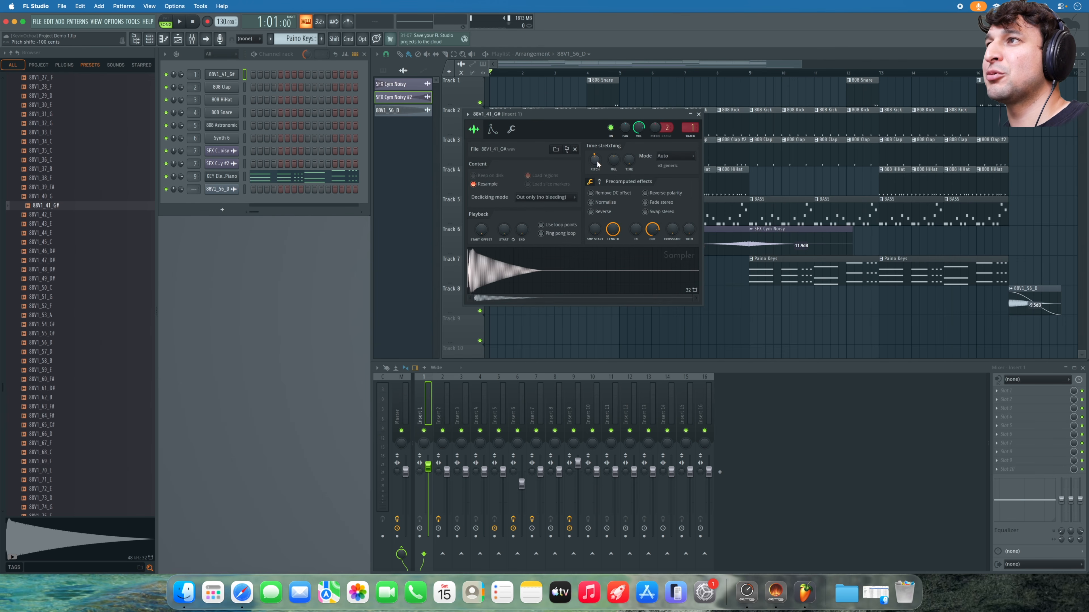
pyautogui.press('space')
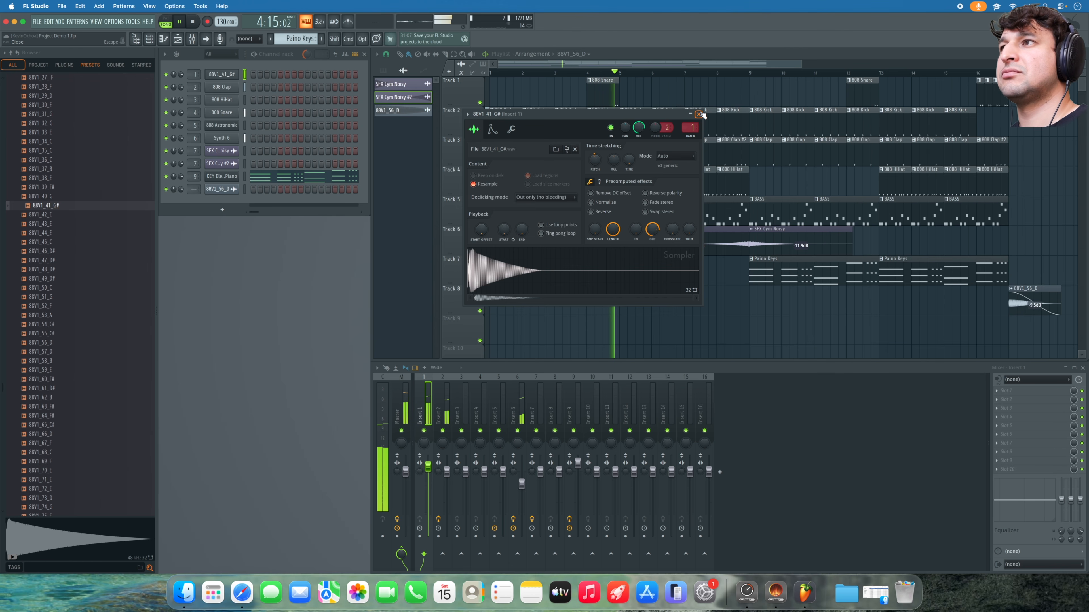
pyautogui.click(699, 114)
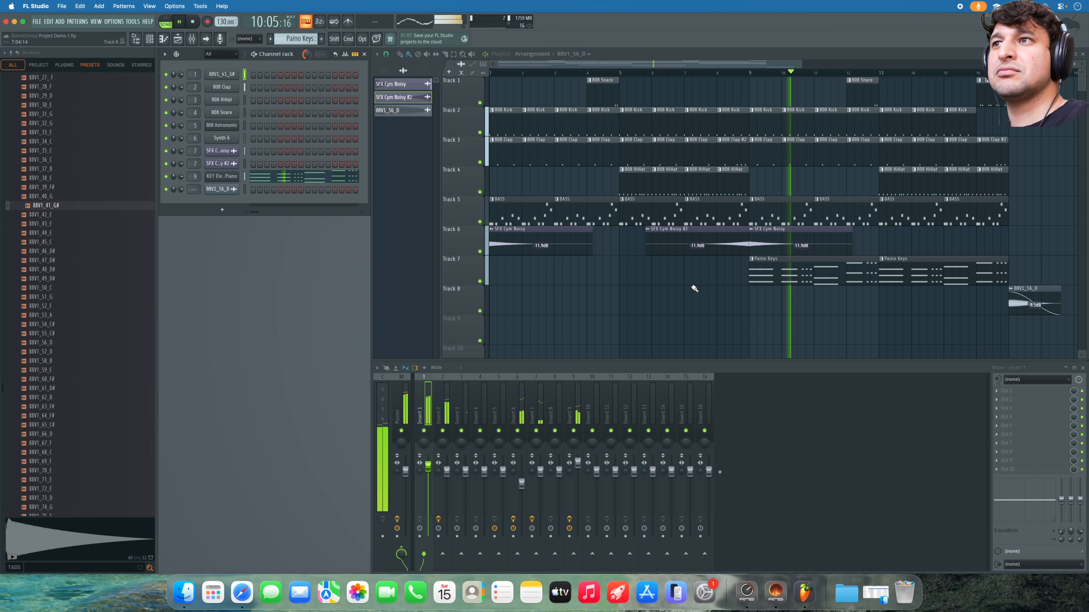
pyautogui.press('space')
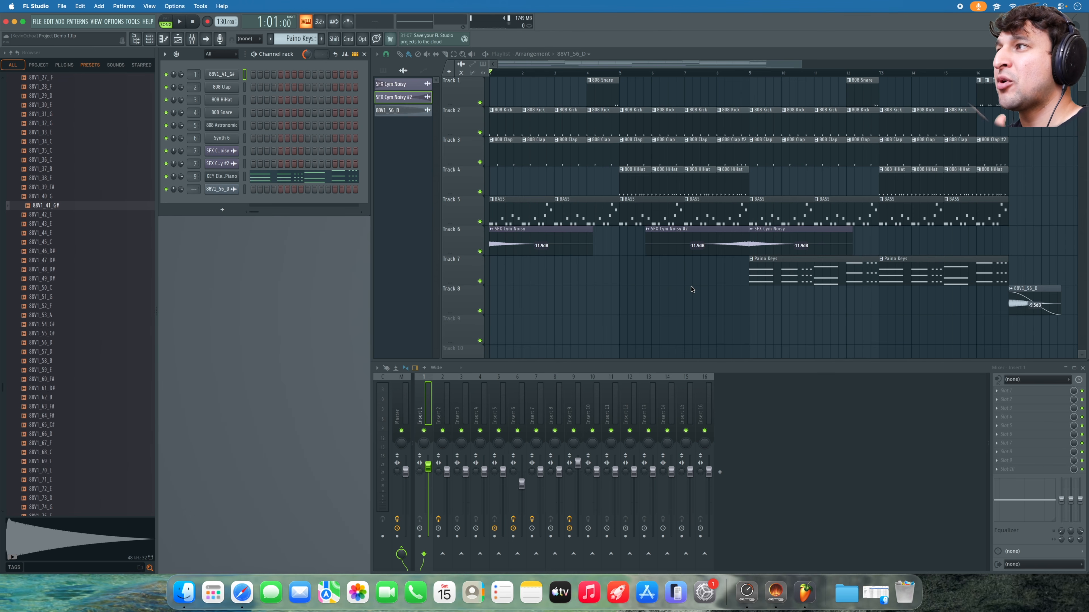
# - Collapse the Samples folder and load Google in a new Safari window
pyautogui.scroll(10, 35, 189)
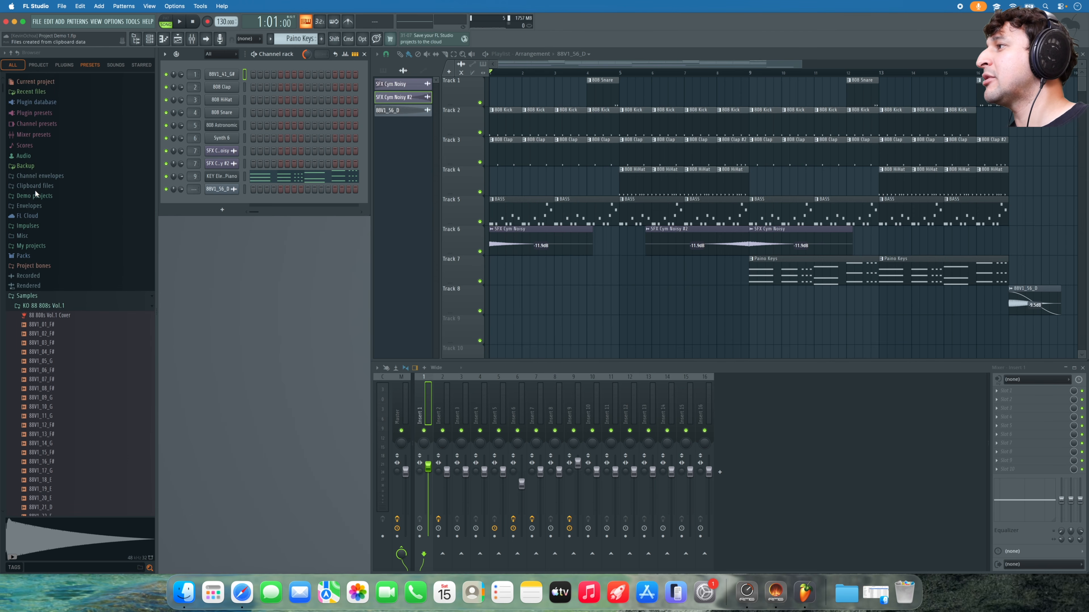
pyautogui.click(49, 291)
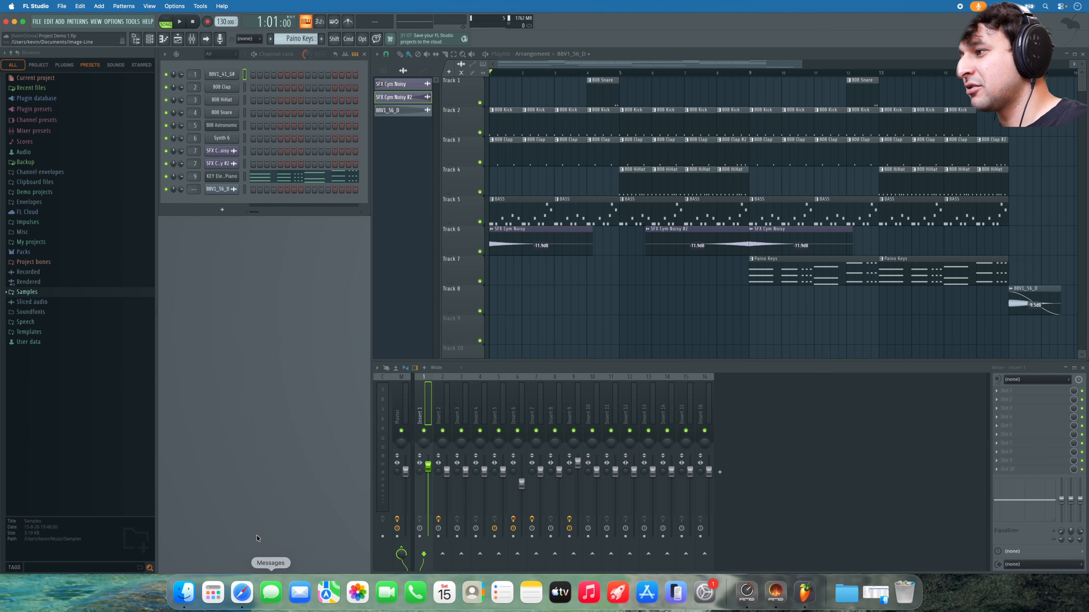
pyautogui.rightClick(242, 592)
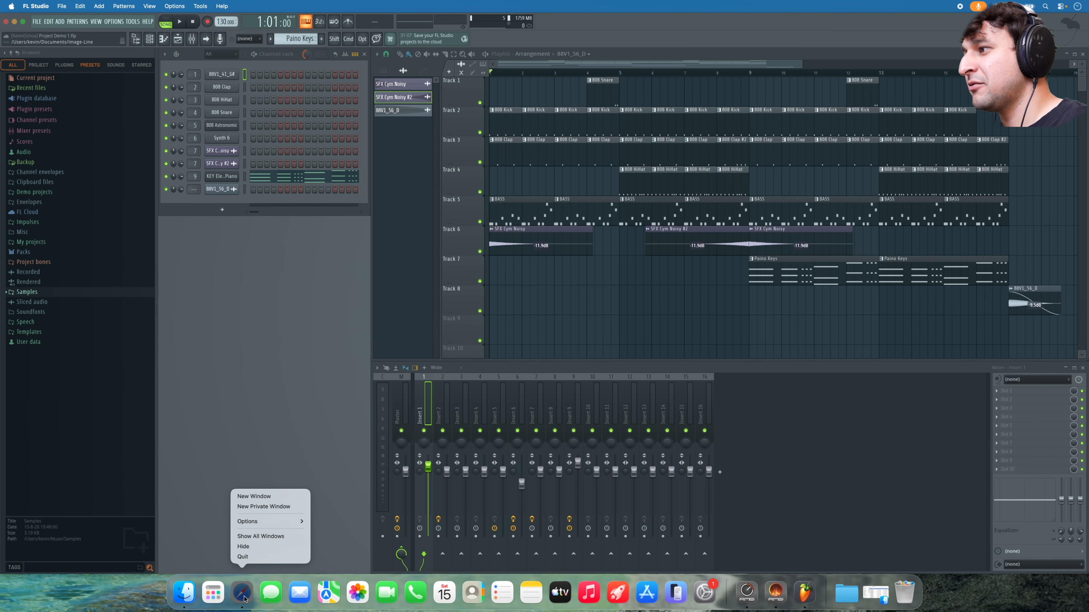
pyautogui.click(283, 496)
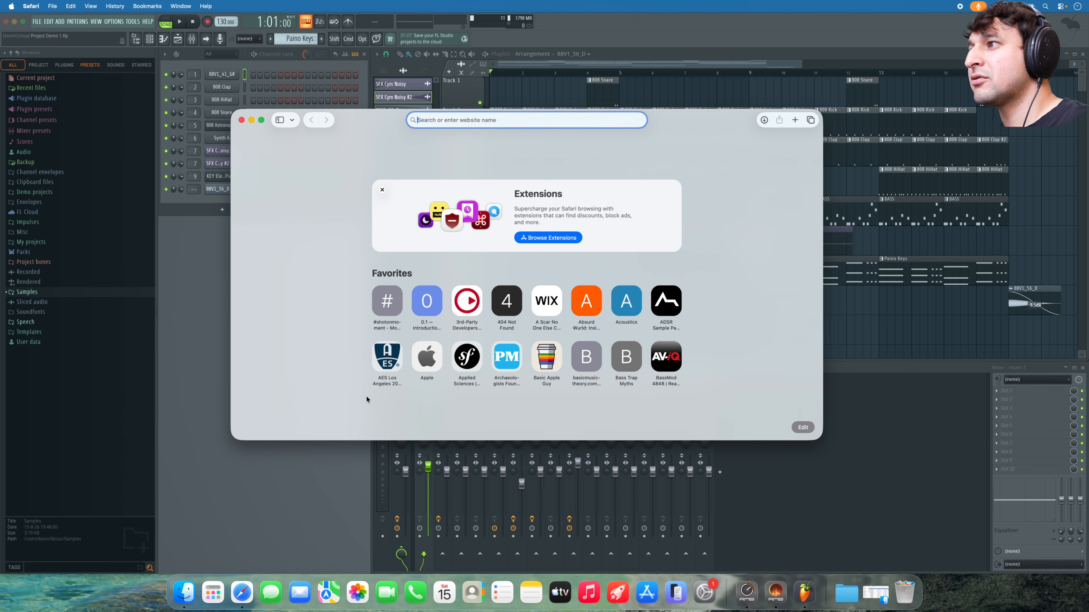
pyautogui.write('google.com')
pyautogui.press('Return')
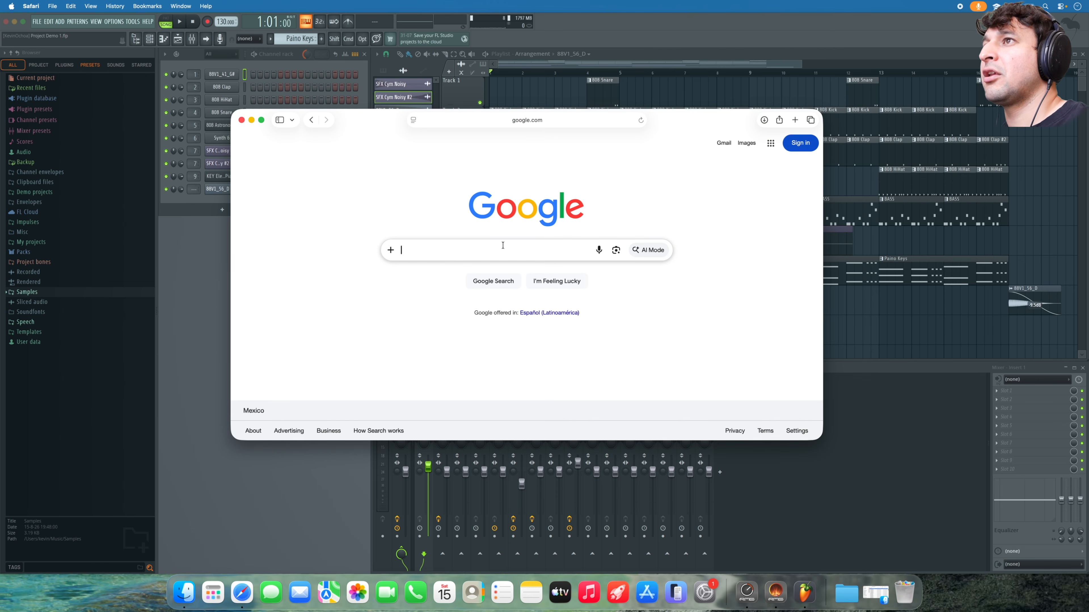
# - Search Google for 'u-he' and scroll through the results
pyautogui.write('u-he')
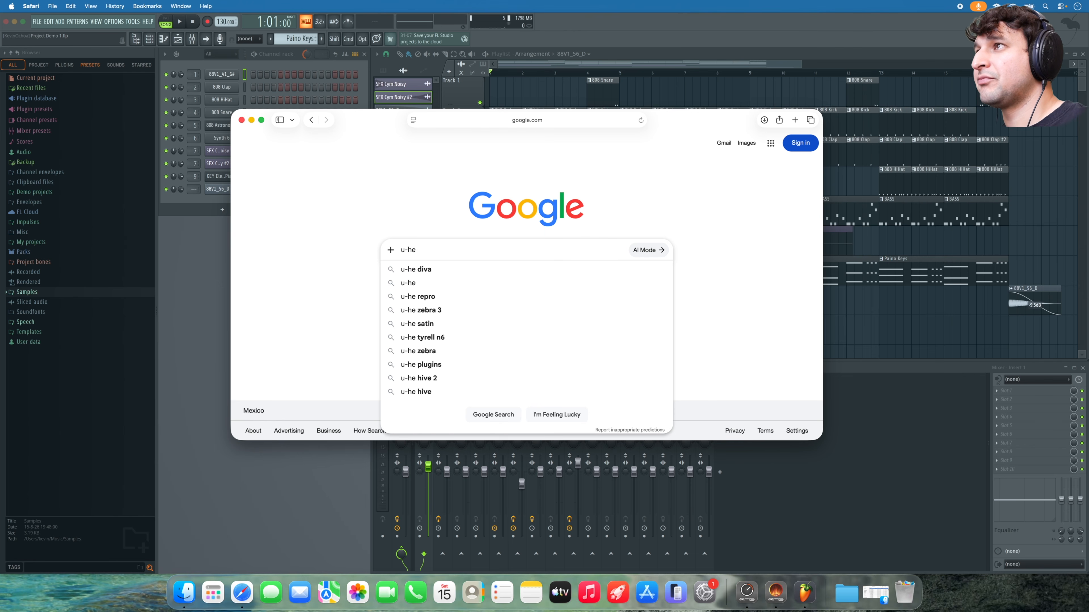
pyautogui.press('Return')
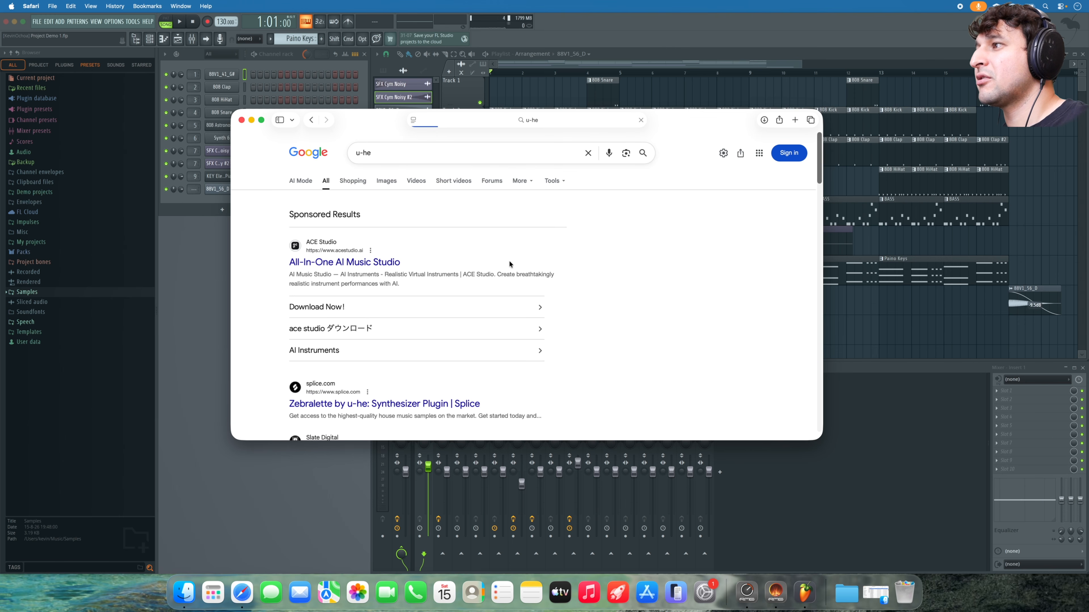
pyautogui.scroll(-10, 427, 266)
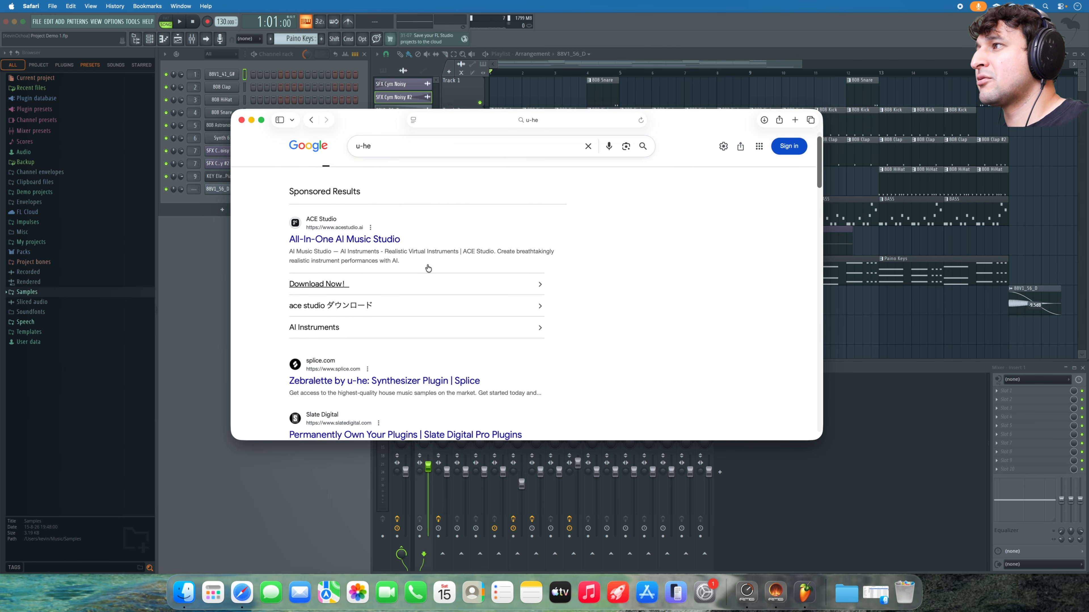
pyautogui.scroll(-3, 425, 263)
pyautogui.scroll(4, 400, 264)
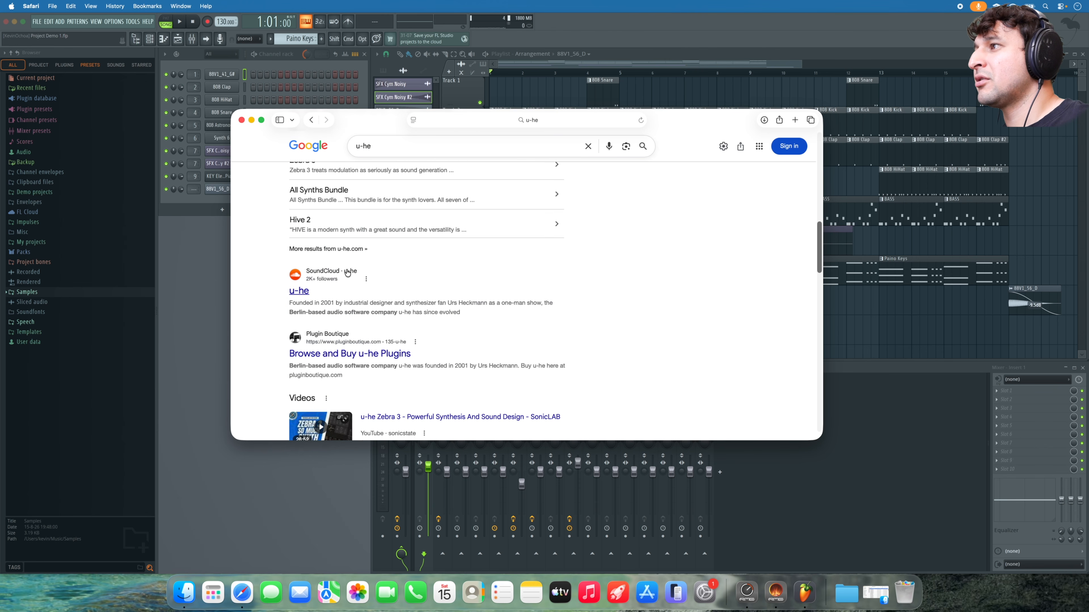
pyautogui.scroll(-10, 311, 295)
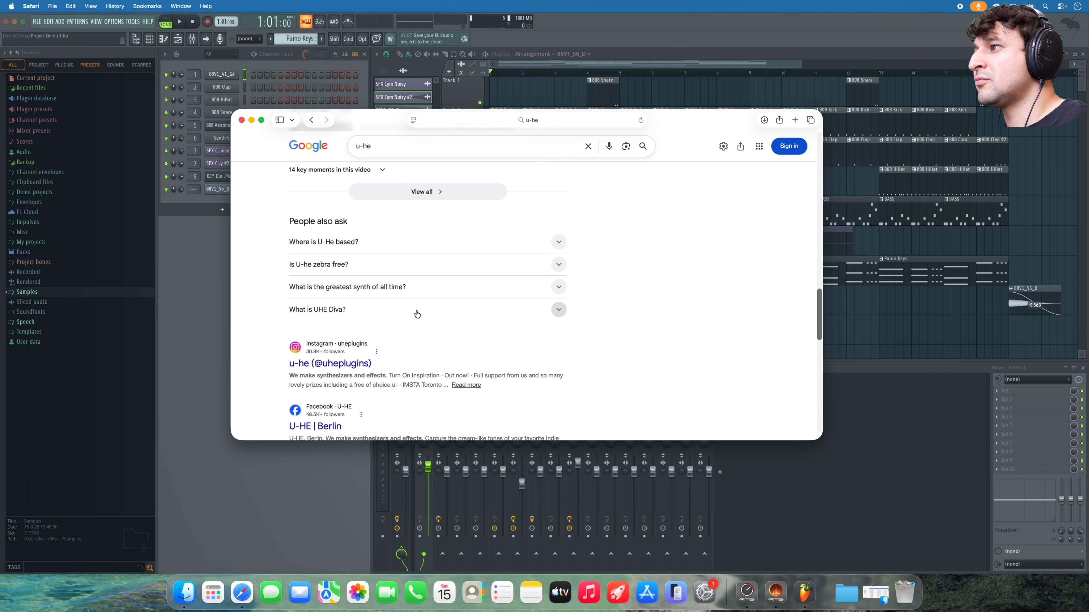
pyautogui.scroll(-5, 416, 309)
pyautogui.scroll(10, 416, 309)
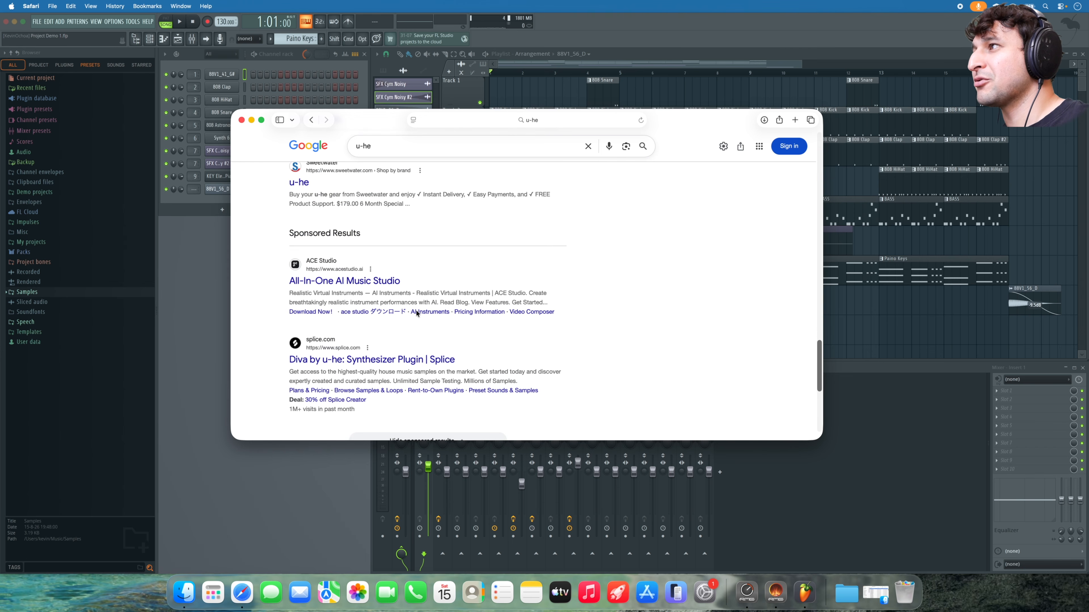
pyautogui.scroll(5, 417, 292)
pyautogui.scroll(-5, 419, 272)
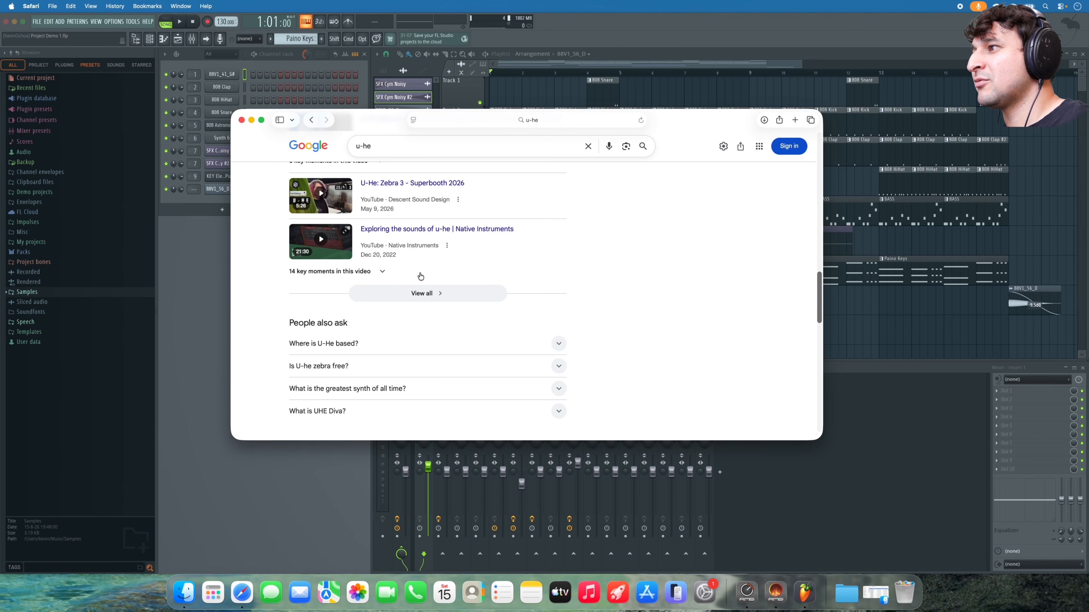
pyautogui.scroll(-5, 420, 272)
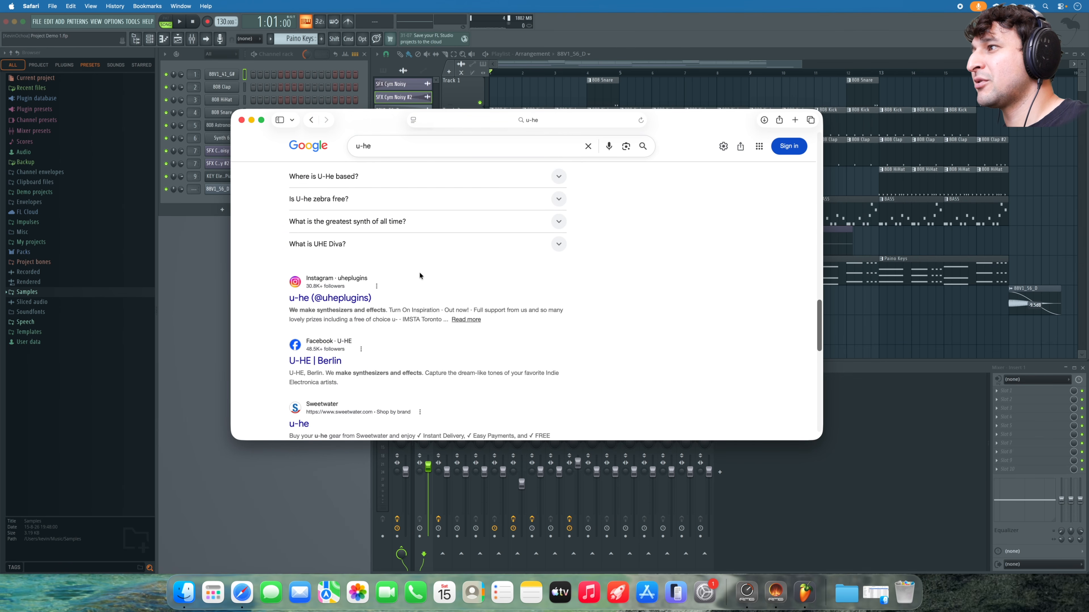
pyautogui.click(441, 121)
# - Go to u-he.com and download Podolski for macOS from its product page
pyautogui.write('u-he')
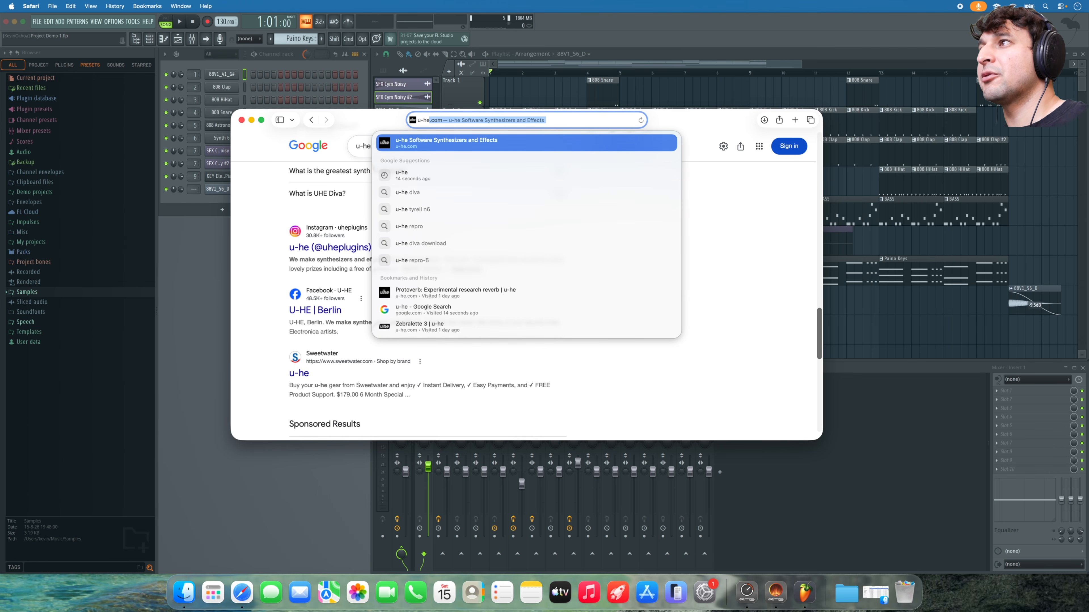
pyautogui.press('Return')
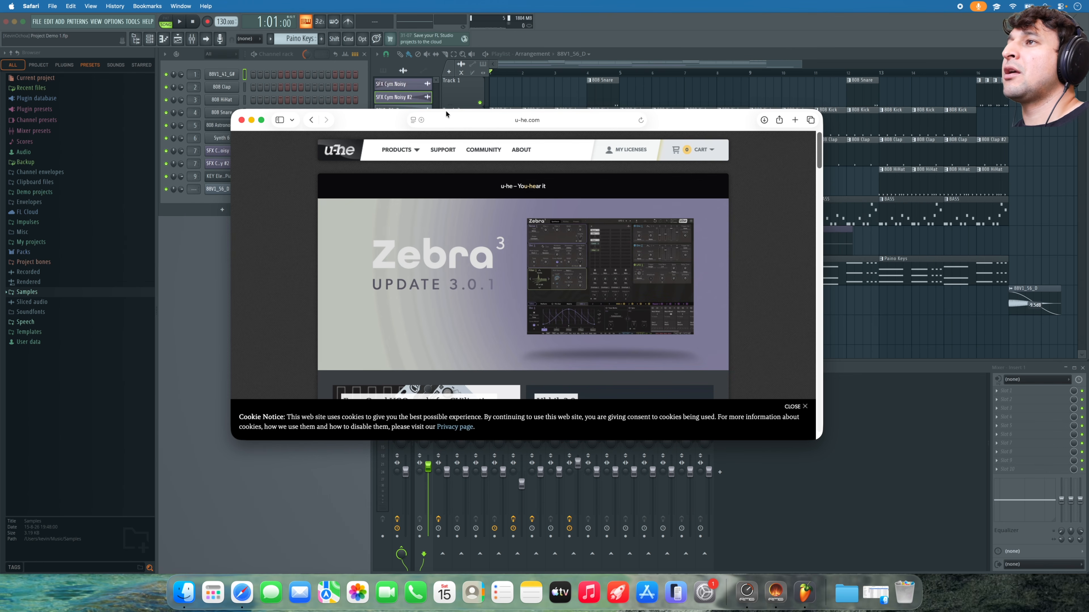
pyautogui.click(414, 150)
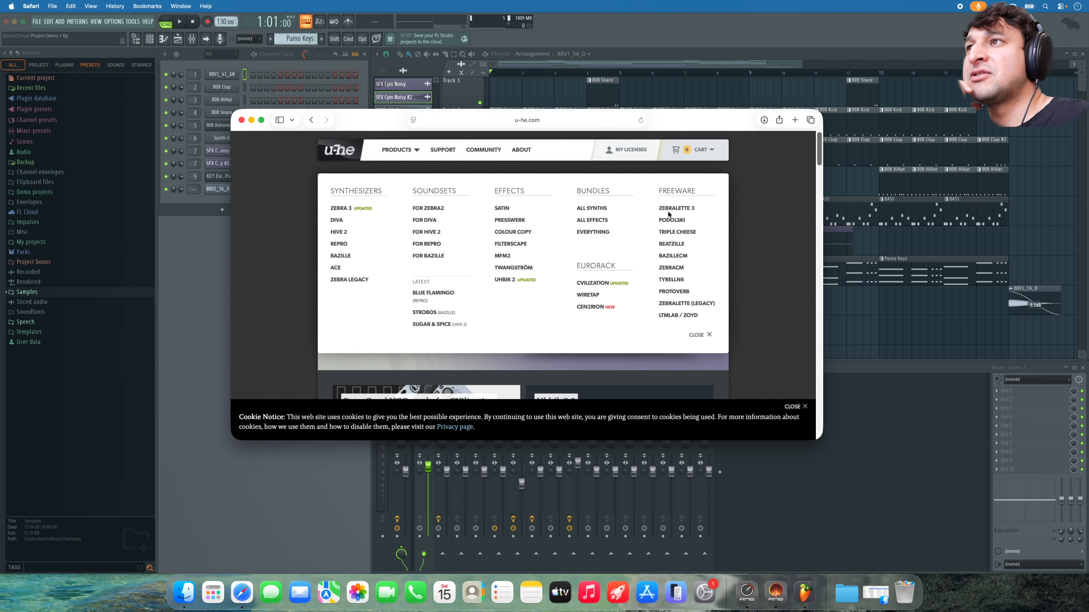
pyautogui.click(676, 220)
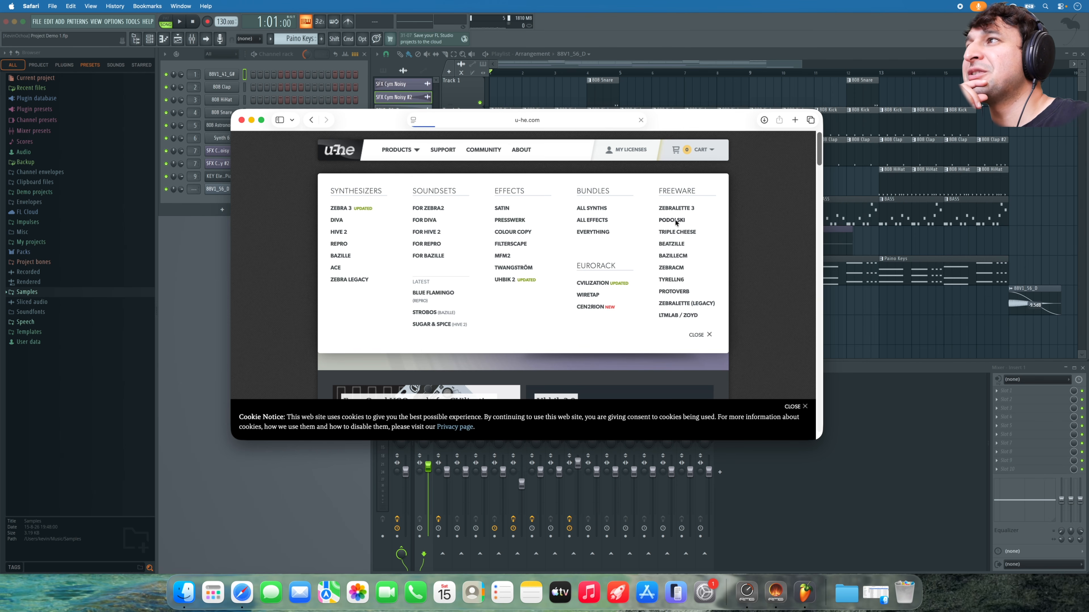
pyautogui.scroll(-5, 512, 291)
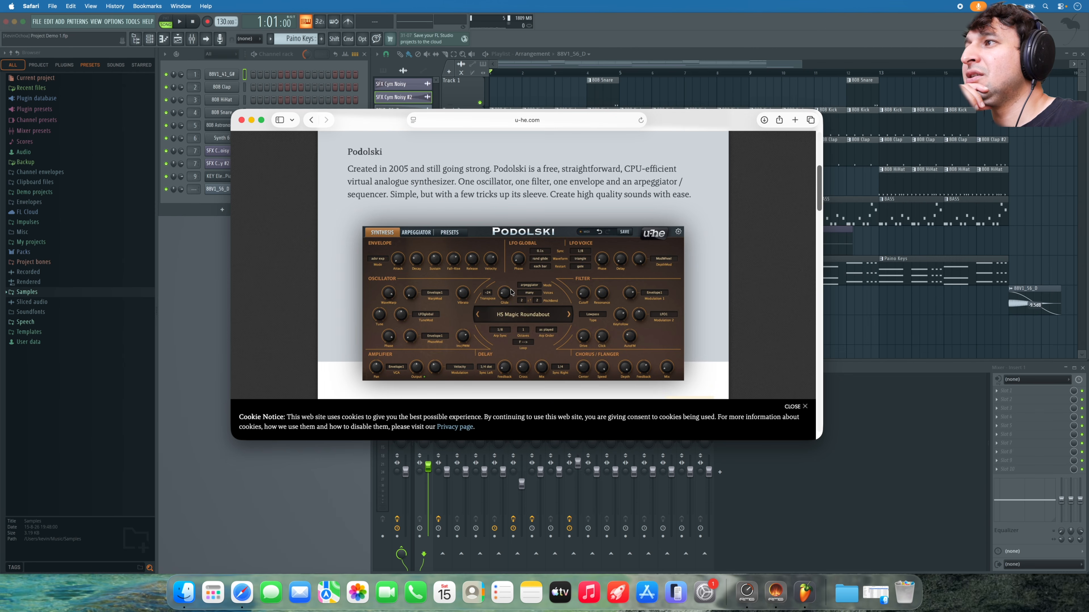
pyautogui.scroll(4, 512, 290)
pyautogui.click(457, 257)
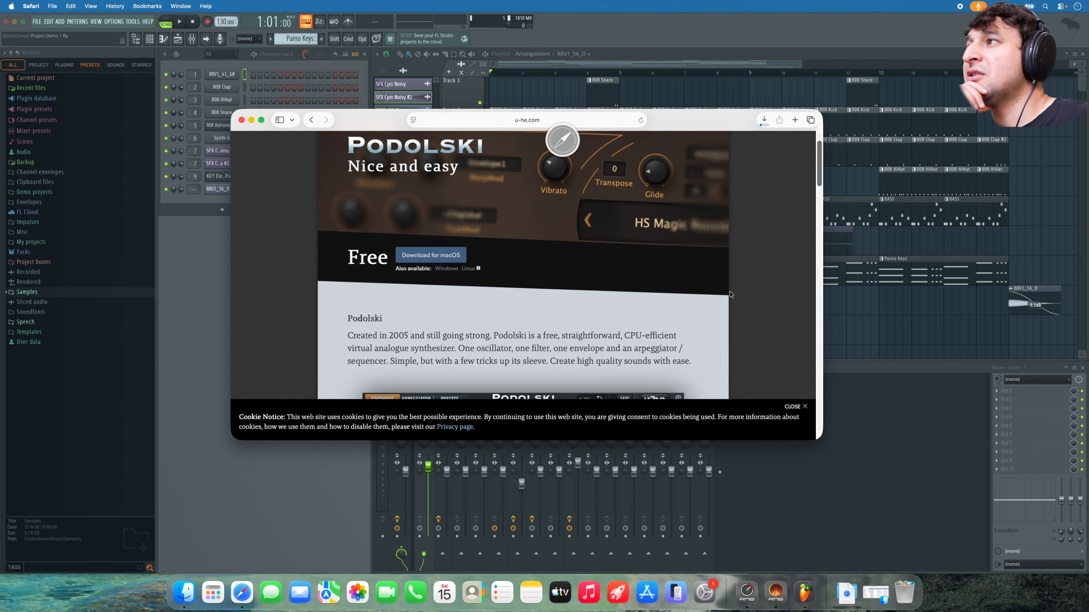
# - Download Protoverb for macOS, then minimize Safari and show the recent downloads
pyautogui.scroll(3, 581, 280)
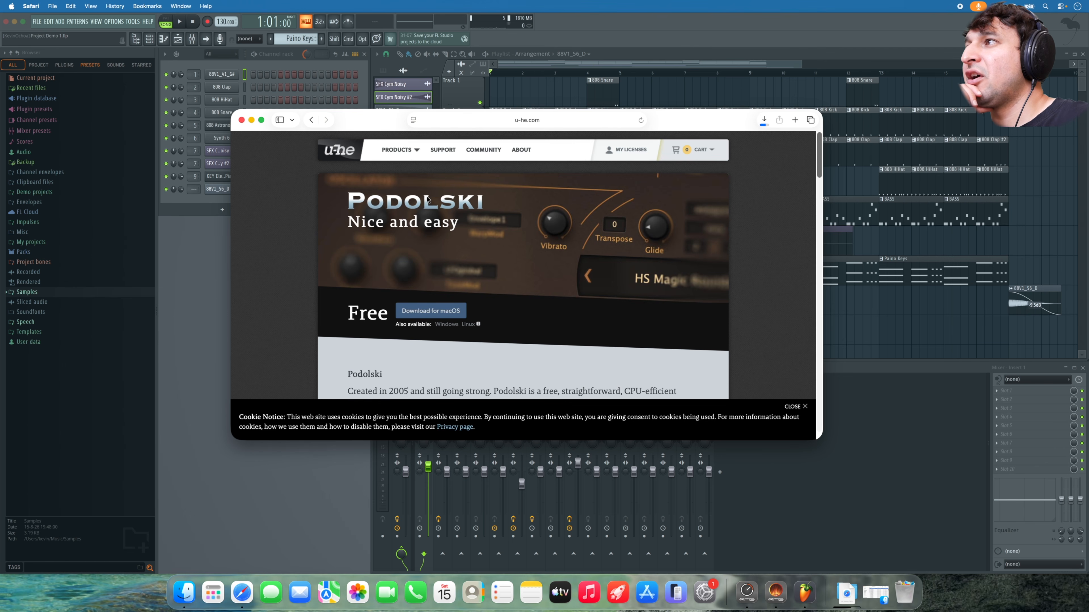
pyautogui.click(417, 151)
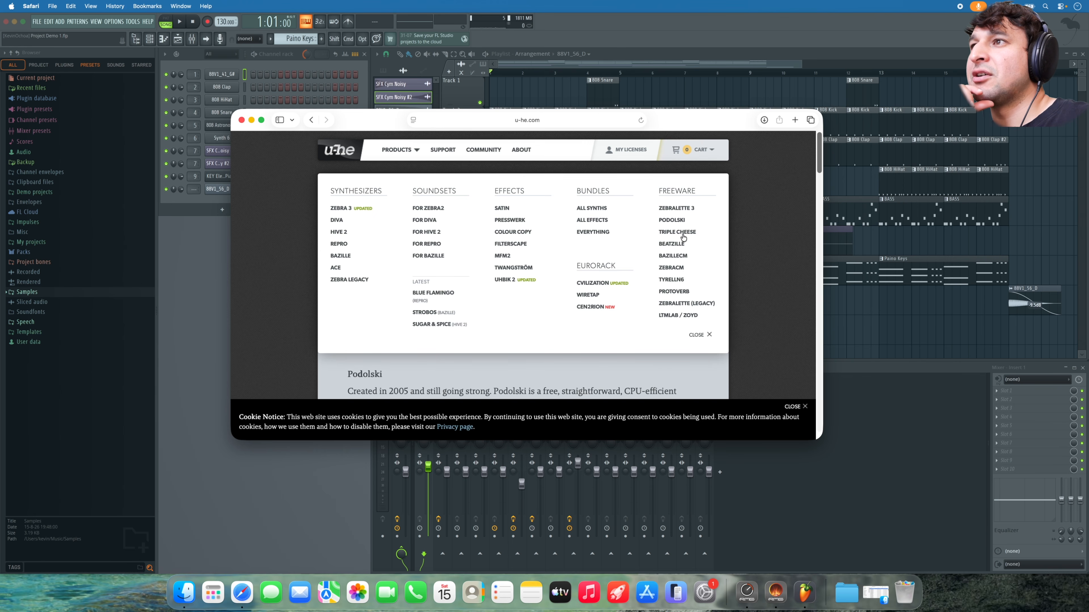
pyautogui.click(675, 292)
pyautogui.click(440, 314)
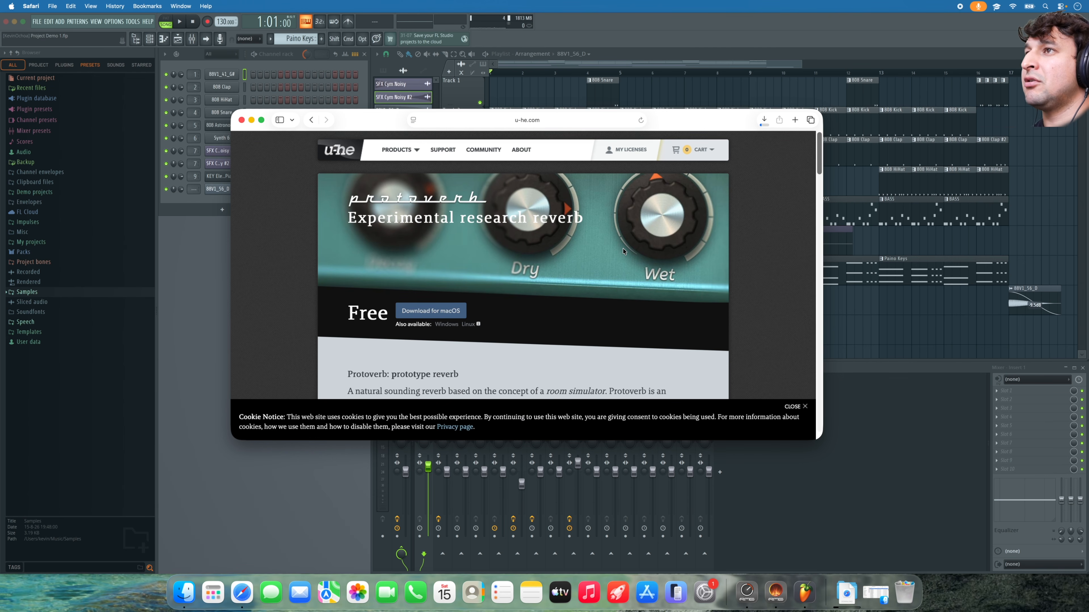
pyautogui.click(252, 120)
pyautogui.click(828, 603)
# - Trash the KO 88 808s Vol.1 folder and open Podolski_12092_Mac to preview its readme
pyautogui.click(799, 487)
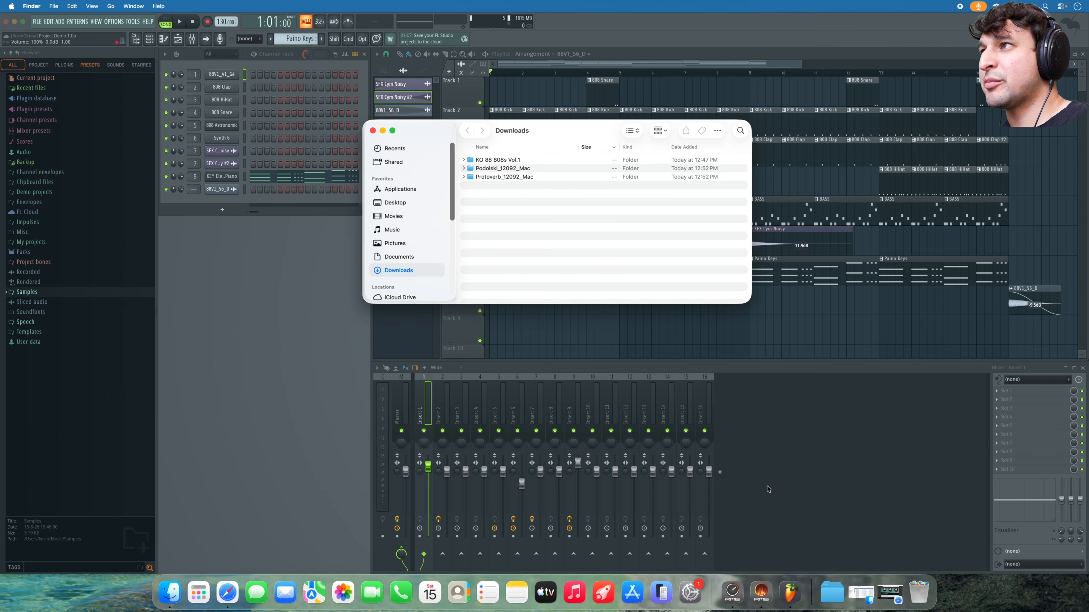
pyautogui.moveTo(488, 162); pyautogui.dragTo(918, 592)
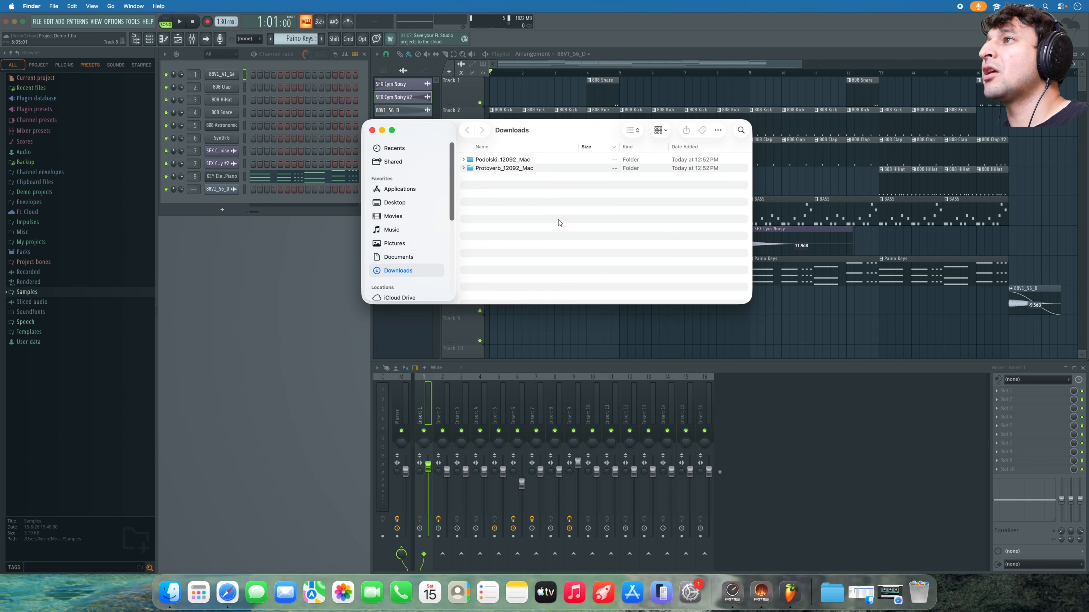
pyautogui.doubleClick(510, 160)
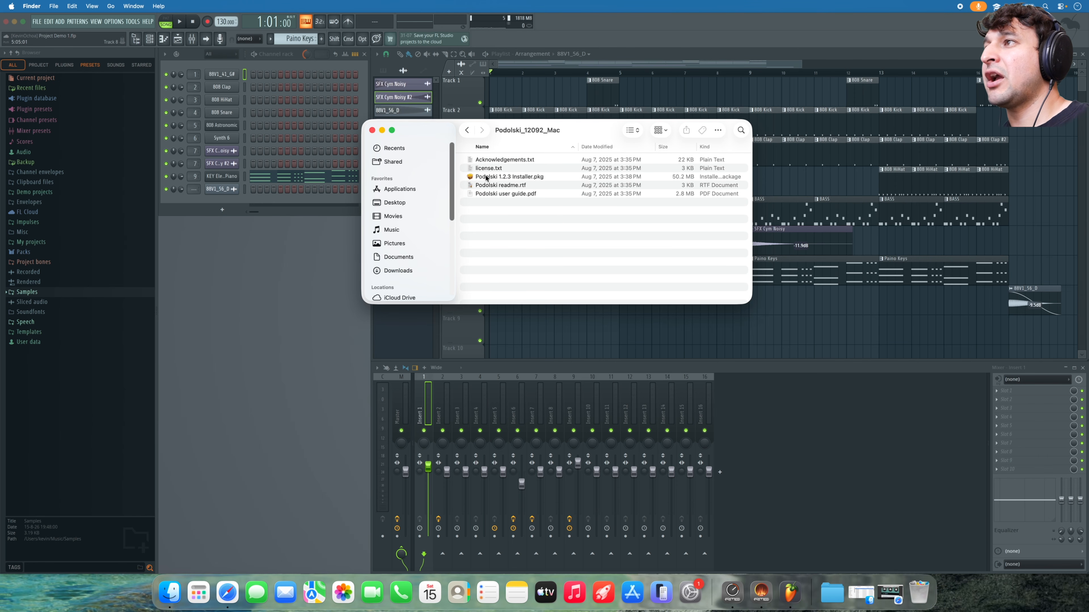
pyautogui.click(506, 184)
pyautogui.press('space')
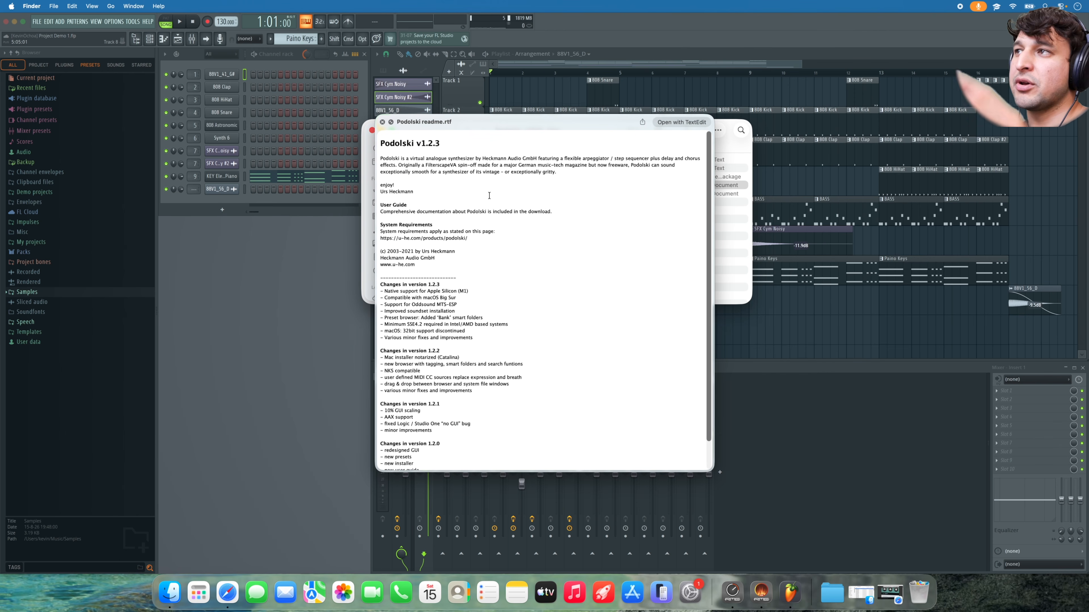
pyautogui.press('space')
pyautogui.press('Up')
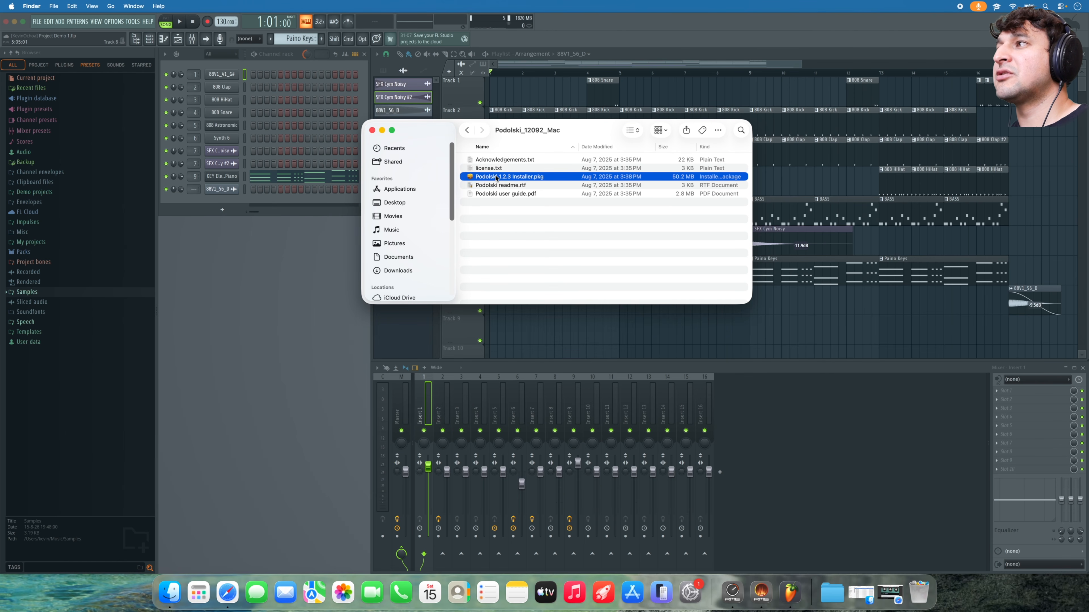
# - Install Podolski for all users, authorize with the account password, and trash the used installer
pyautogui.doubleClick(496, 178)
pyautogui.scroll(-10, 546, 247)
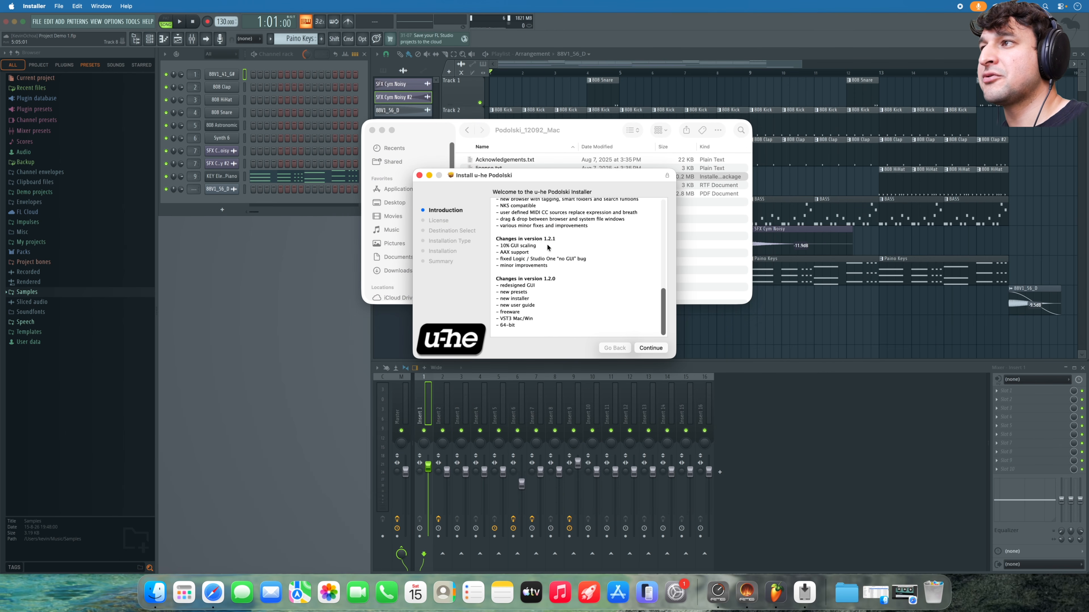
pyautogui.click(643, 348)
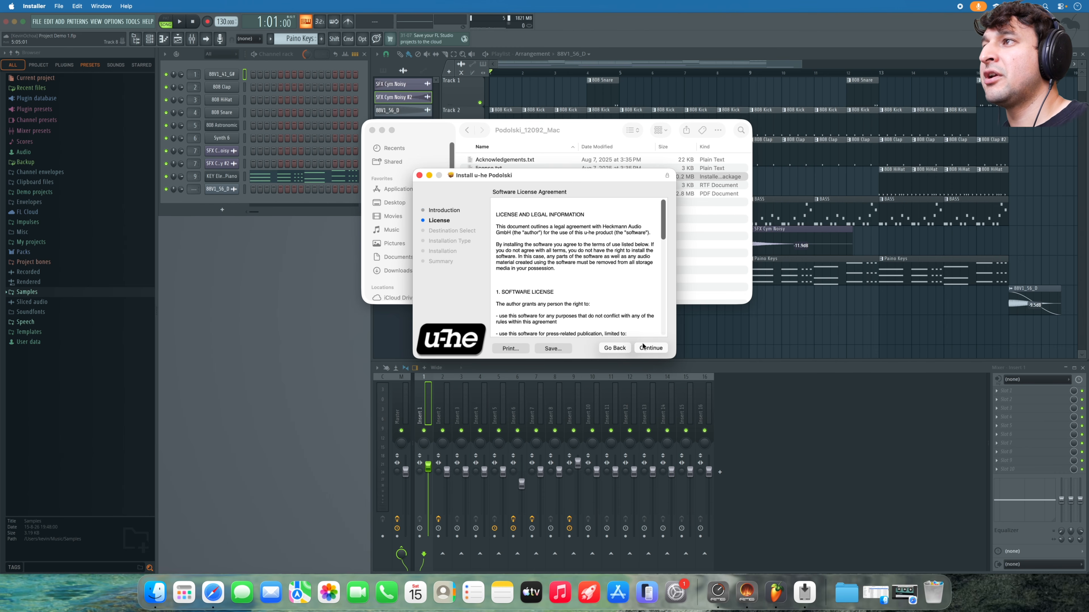
pyautogui.click(643, 348)
pyautogui.click(618, 286)
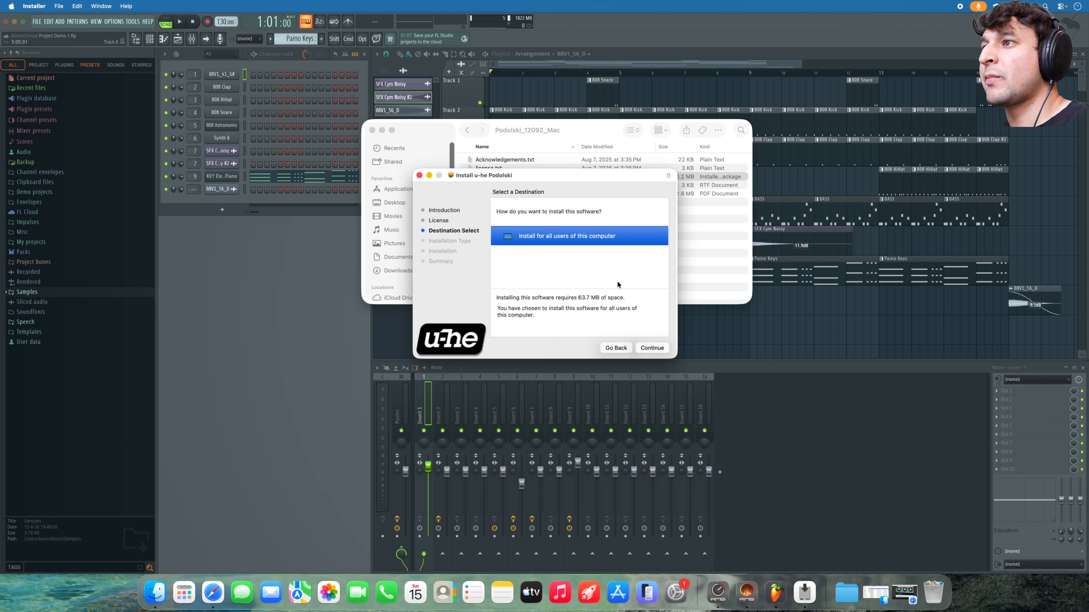
pyautogui.click(654, 349)
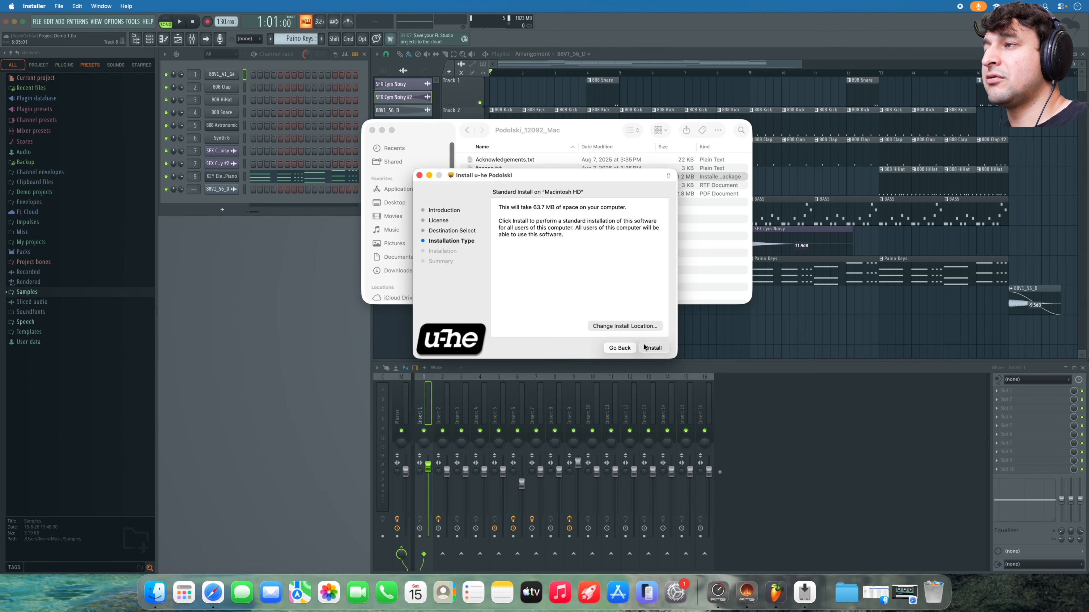
pyautogui.click(653, 348)
pyautogui.write('••••')
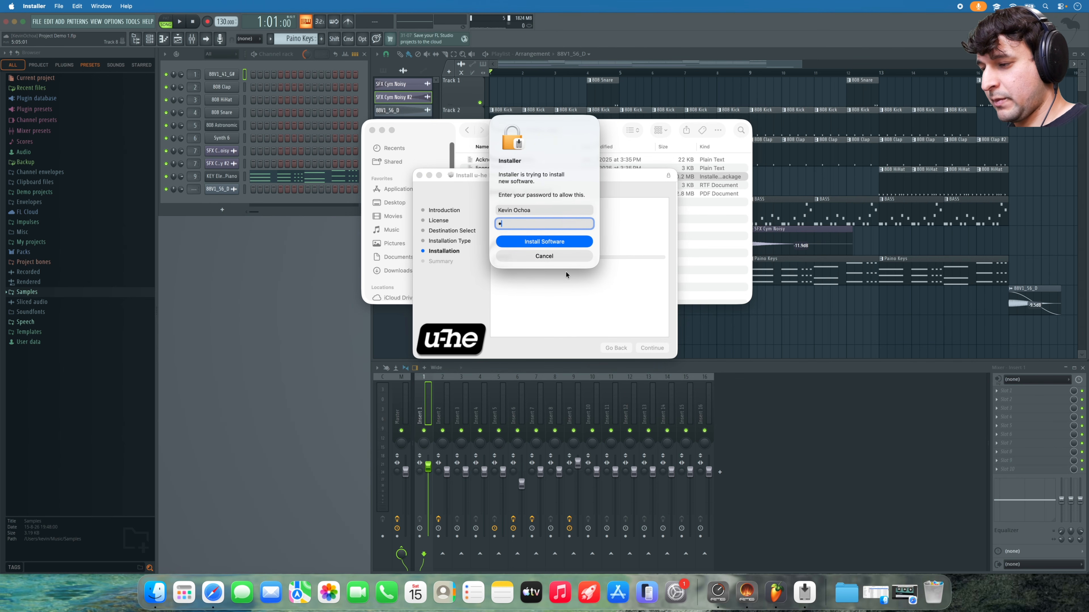
pyautogui.press('Return')
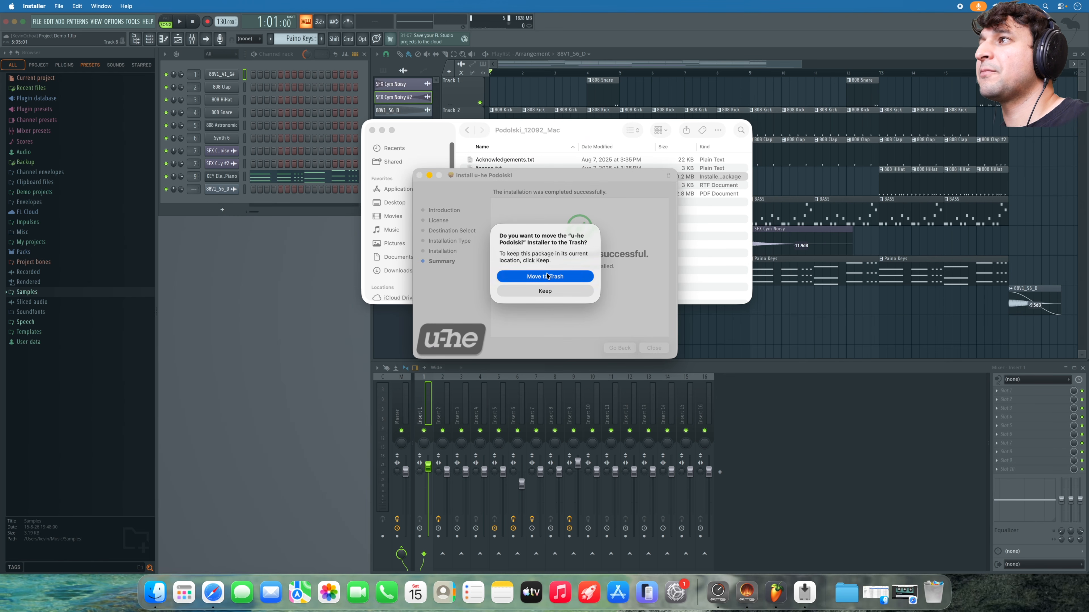
pyautogui.click(544, 276)
pyautogui.click(467, 130)
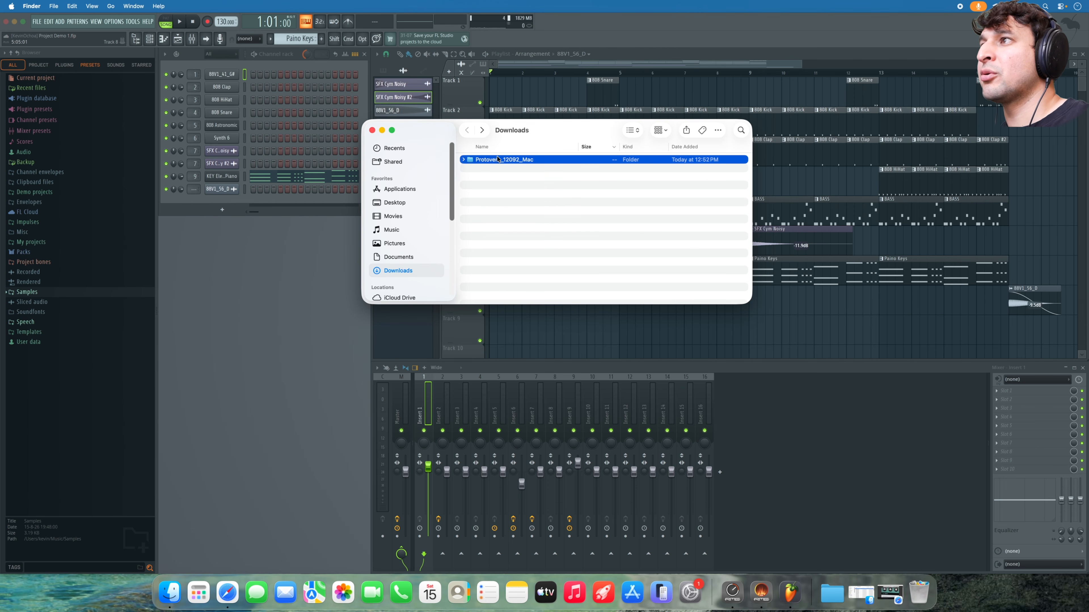
# - Launch the Protoverb installer from Protoverb_12092_Mac and accept the license agreement
pyautogui.doubleClick(501, 168)
pyautogui.doubleClick(504, 176)
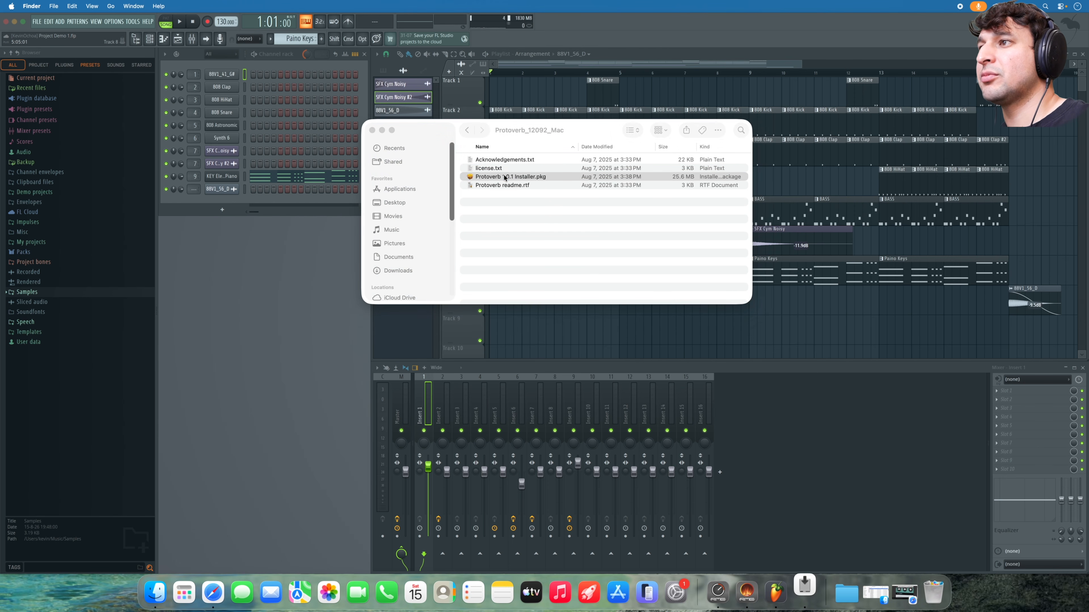
pyautogui.click(647, 348)
pyautogui.click(651, 348)
pyautogui.click(627, 289)
pyautogui.click(651, 348)
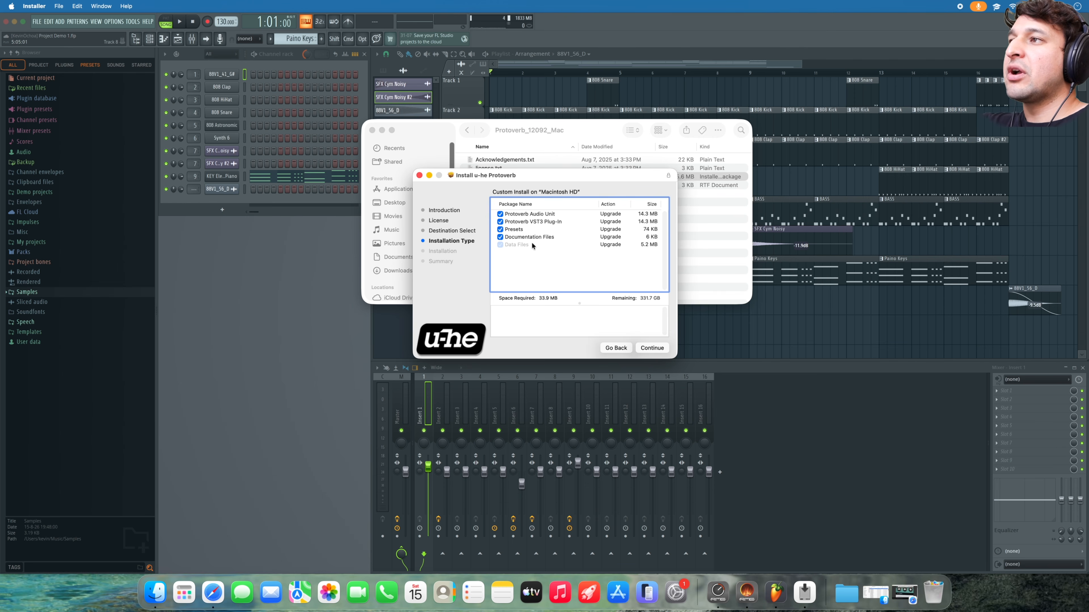
# - Deselect the Protoverb Audio Unit component, keeping VST3, presets and documentation
pyautogui.click(500, 214)
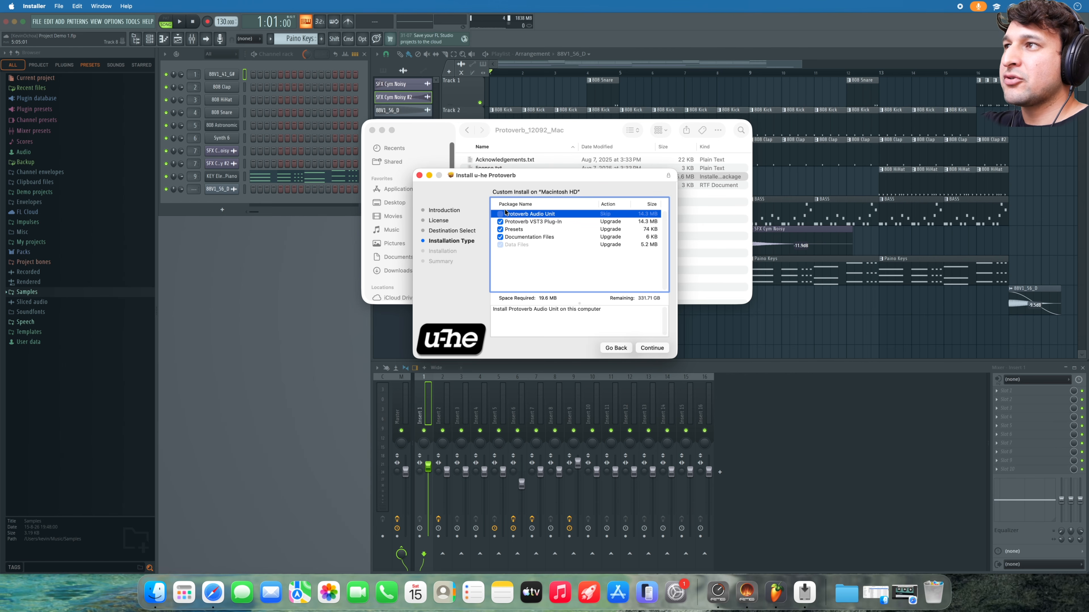
pyautogui.click(500, 214)
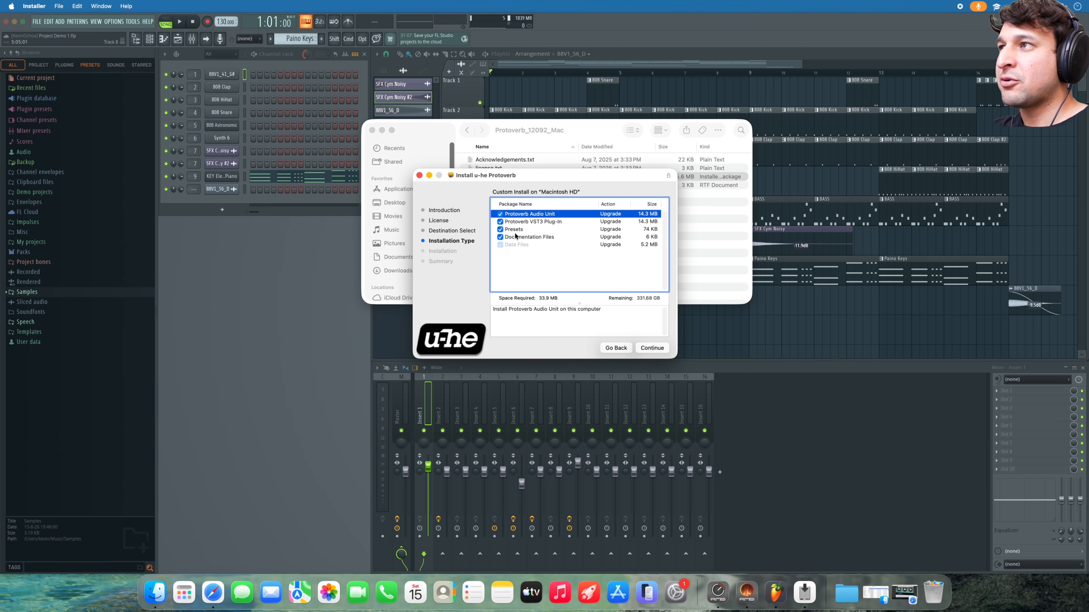
pyautogui.click(500, 214)
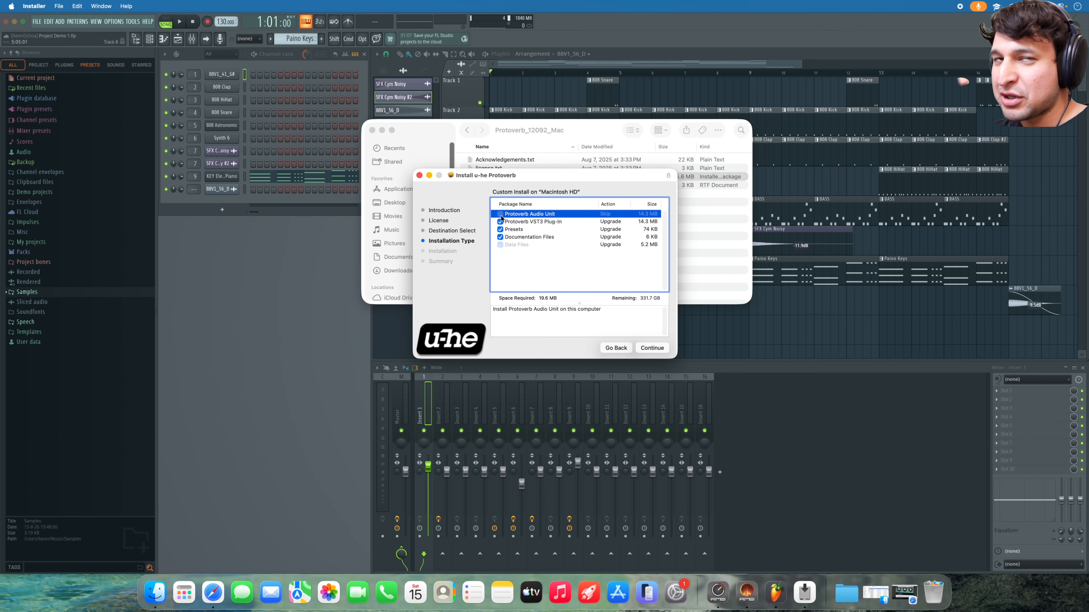
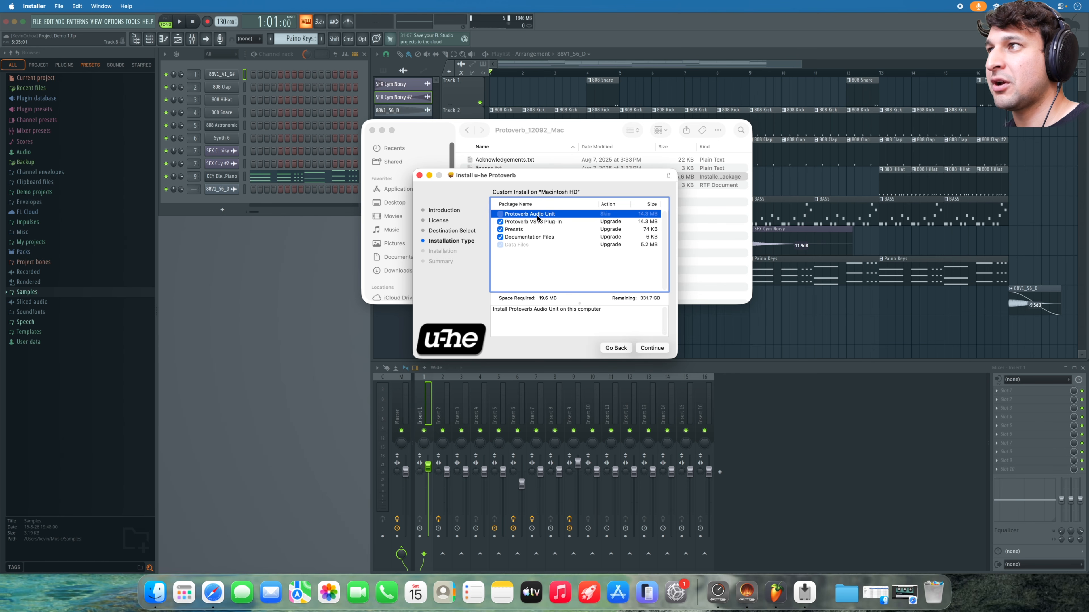
# - Include the Protoverb Audio Unit and install, authorizing with the account password
pyautogui.click(500, 214)
pyautogui.click(656, 348)
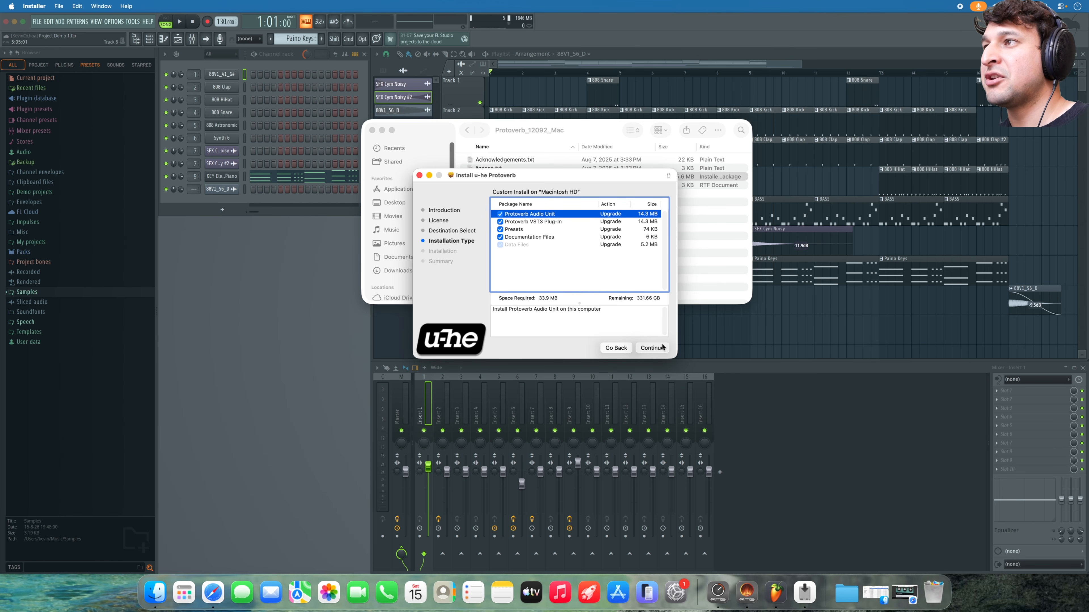
pyautogui.click(654, 348)
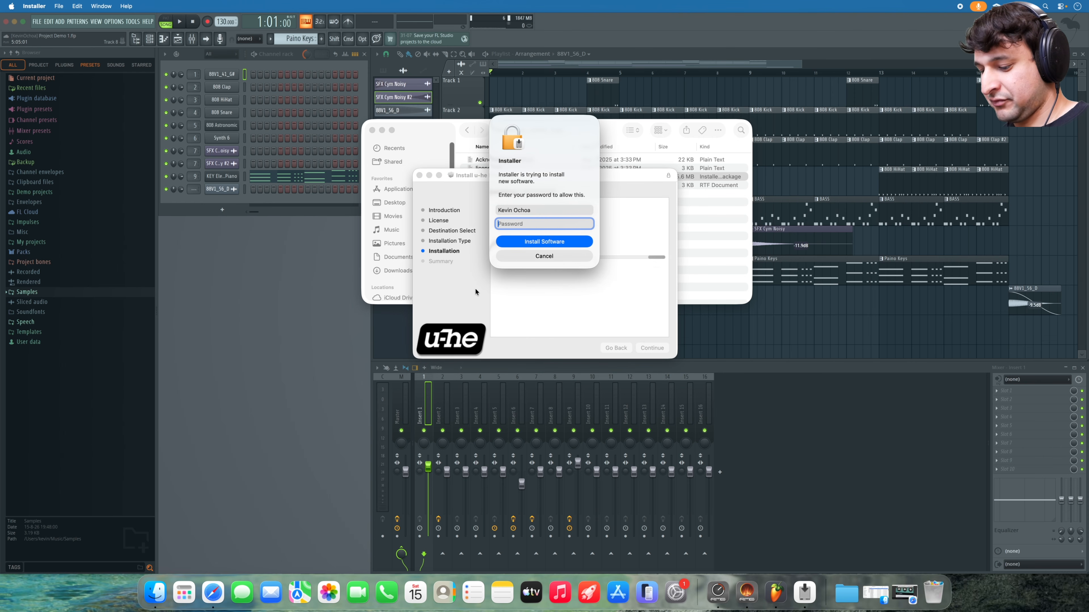
pyautogui.write('•••••')
pyautogui.press('Return')
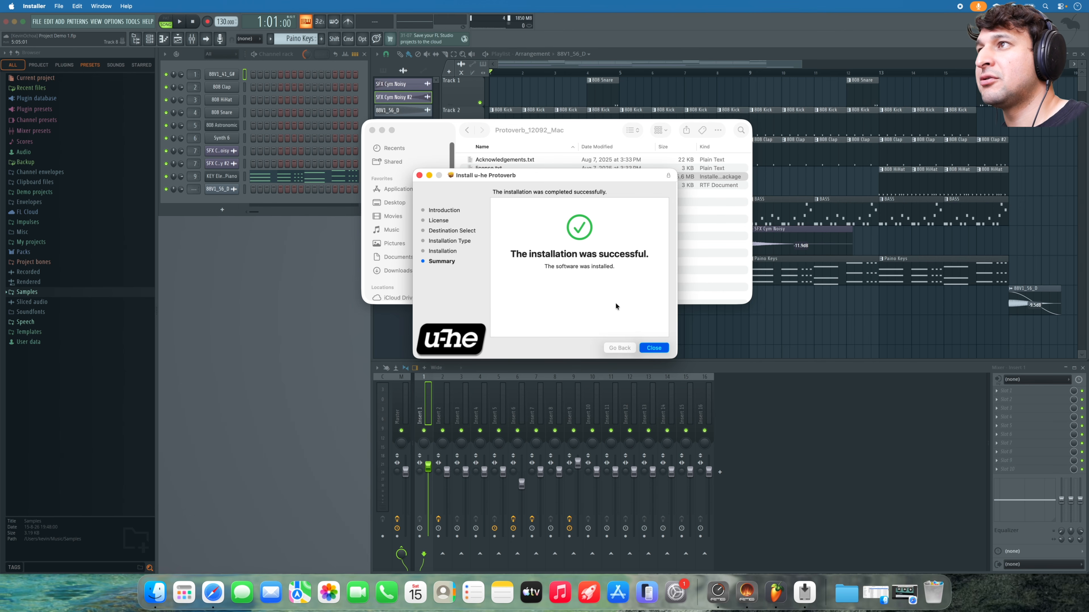
# - Close the installer, trash it, delete the Protoverb_12092_Mac download folder, and return to FL Studio
pyautogui.click(568, 187)
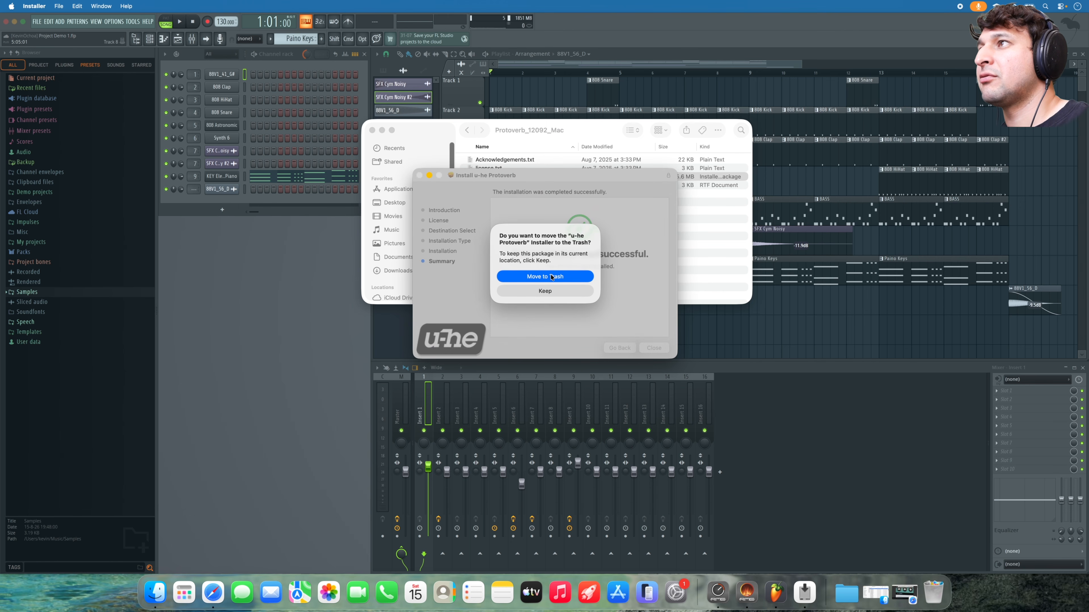
pyautogui.click(548, 276)
pyautogui.click(469, 135)
pyautogui.click(493, 161)
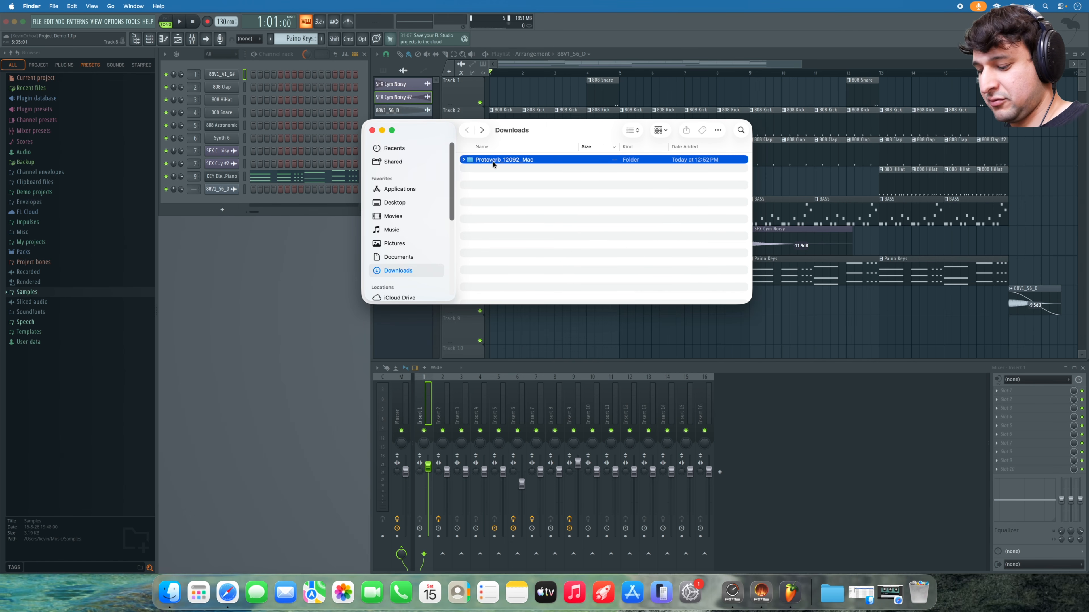
pyautogui.press('super+BackSpace')
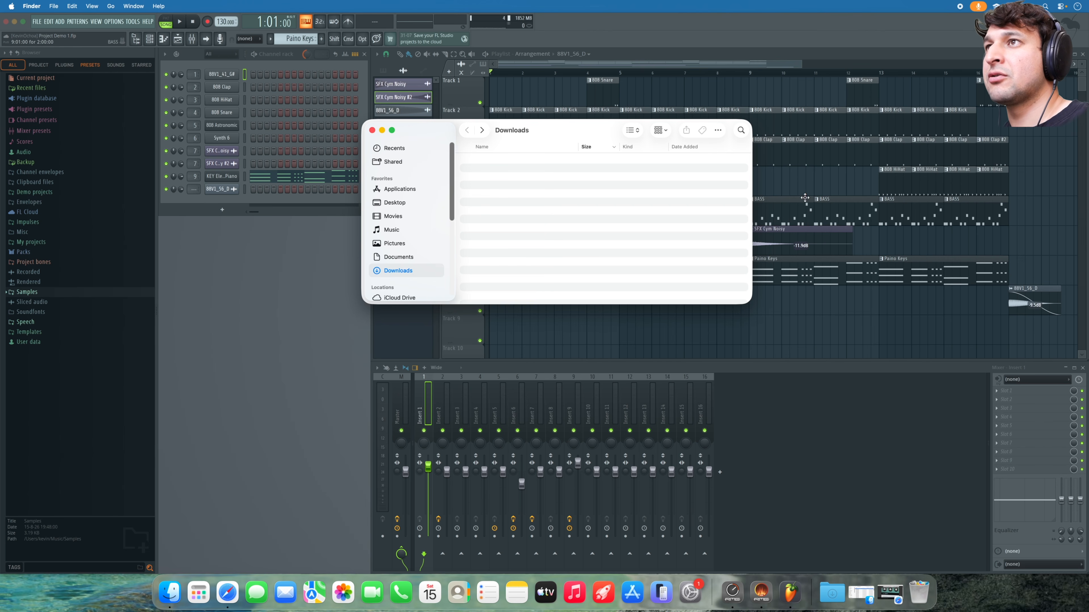
pyautogui.click(807, 183)
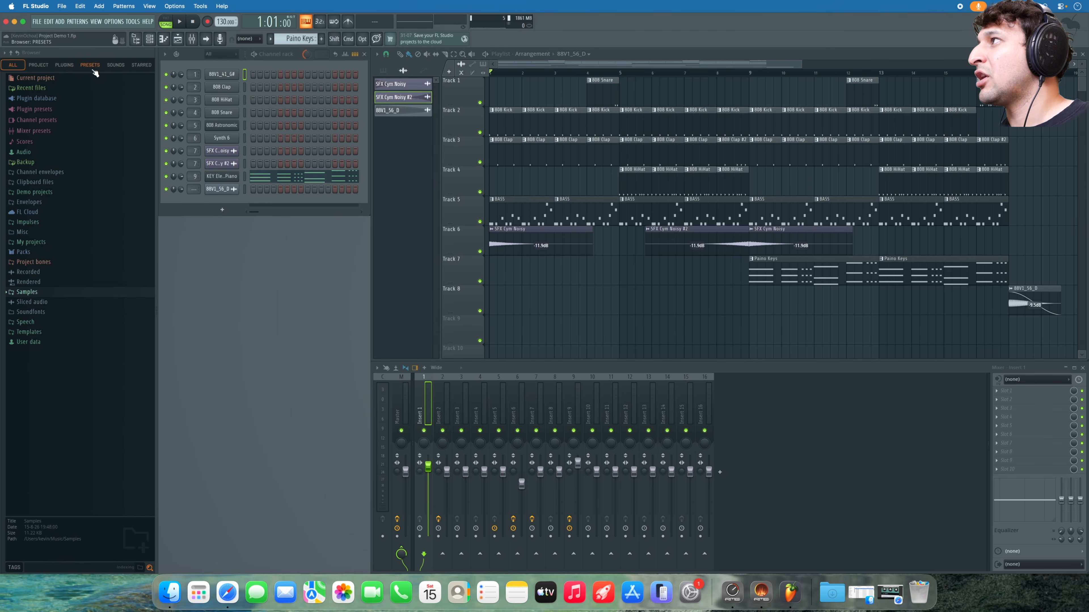
# - Browse the Plugin database's Effects and Installed Generators/Effects folders, then open the channel rack's generator picker
pyautogui.click(64, 65)
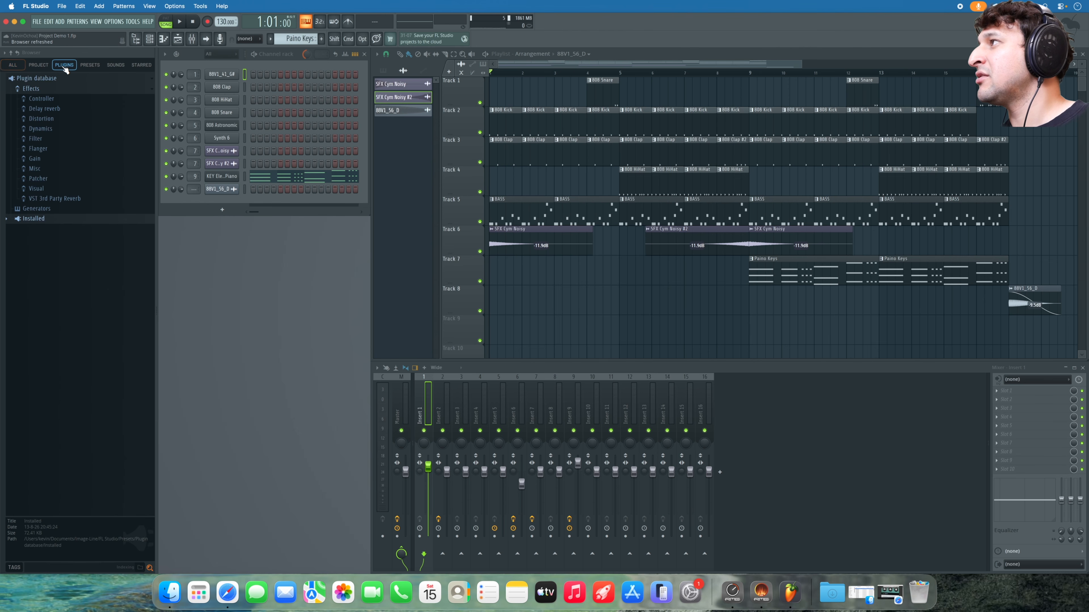
pyautogui.click(60, 88)
pyautogui.click(48, 90)
pyautogui.click(48, 221)
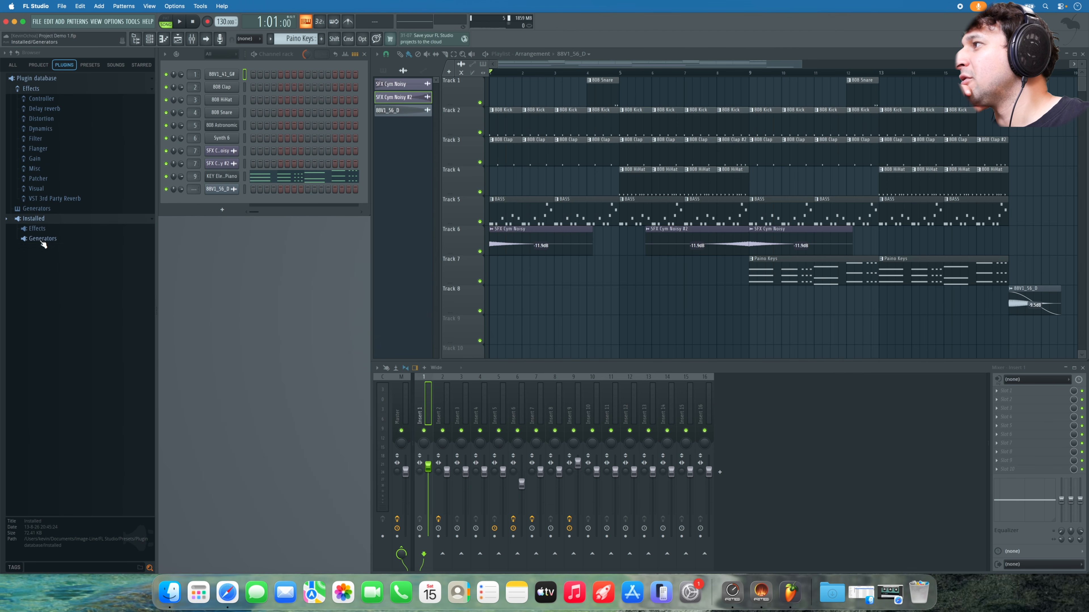
pyautogui.click(43, 239)
pyautogui.click(39, 230)
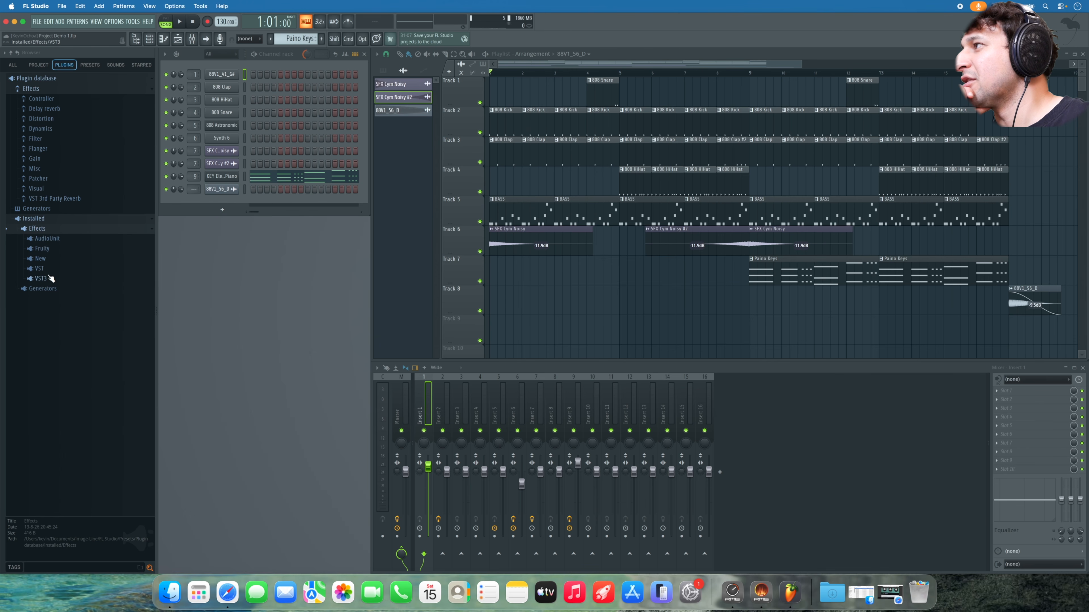
pyautogui.click(54, 219)
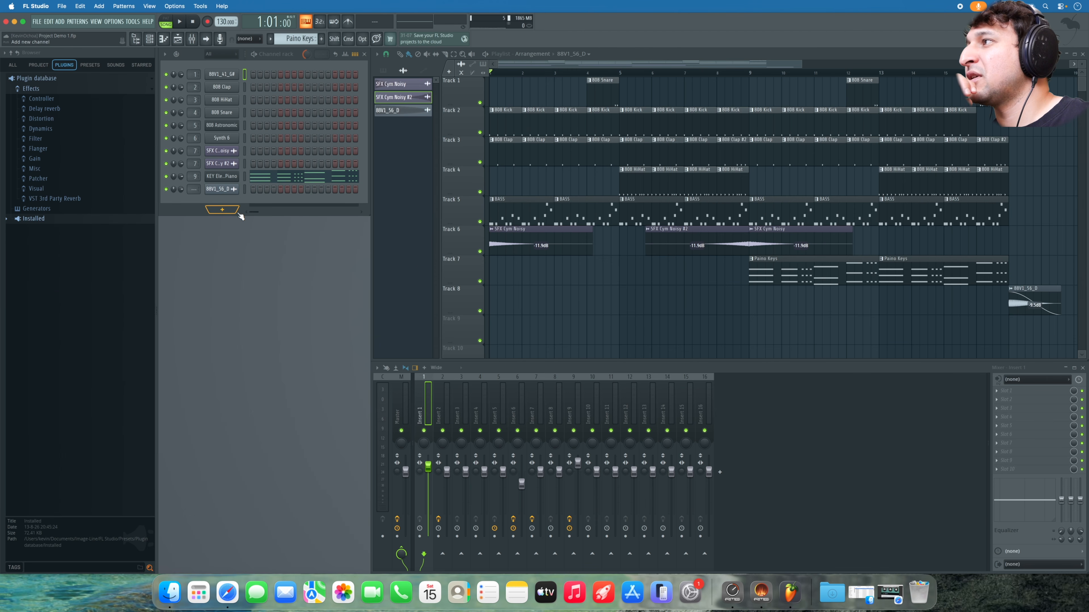
pyautogui.click(223, 211)
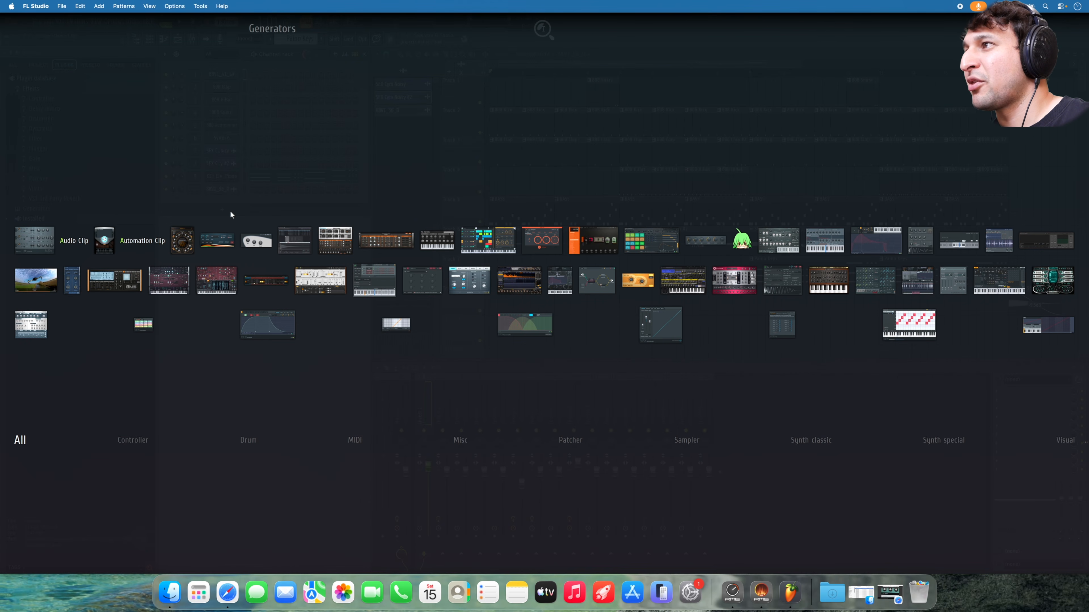
# - Check the full-screen Effects plugin picker for Protoverb, then close it
pyautogui.click(419, 189)
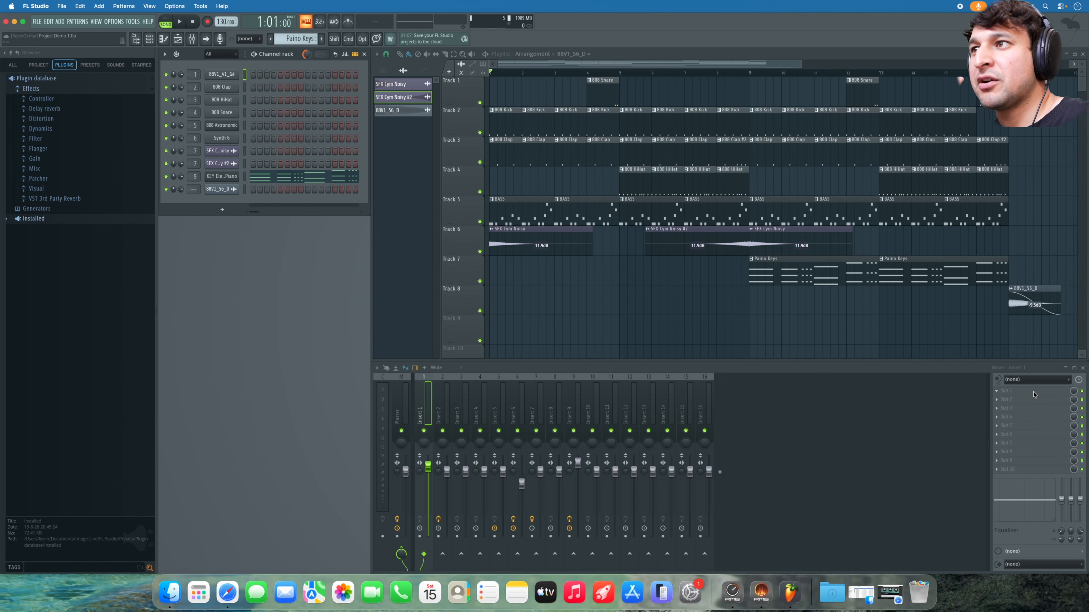
pyautogui.hotkey('alt', 'p')
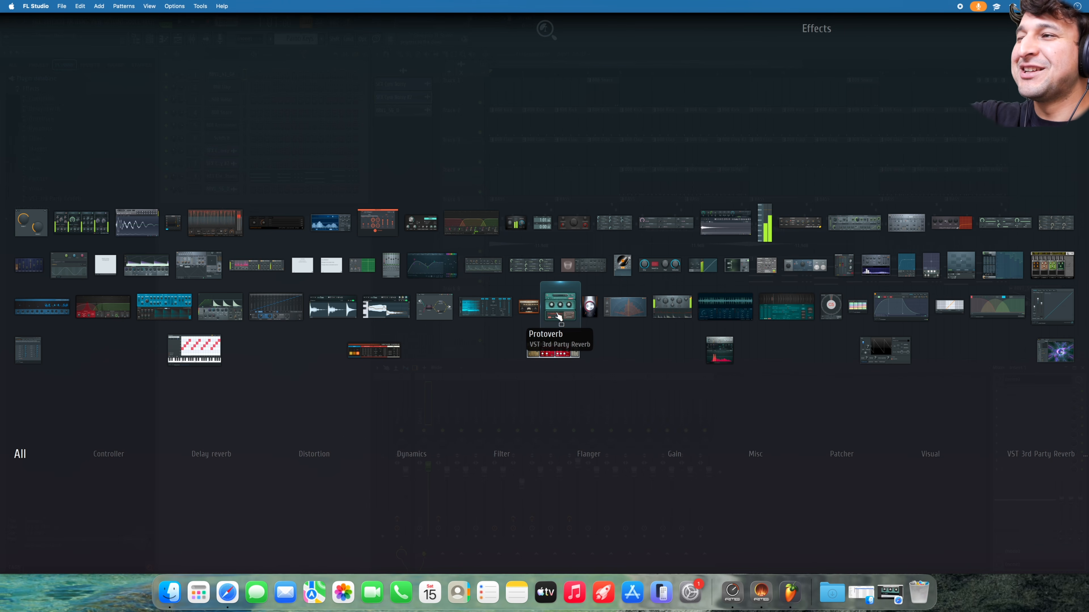
pyautogui.click(549, 185)
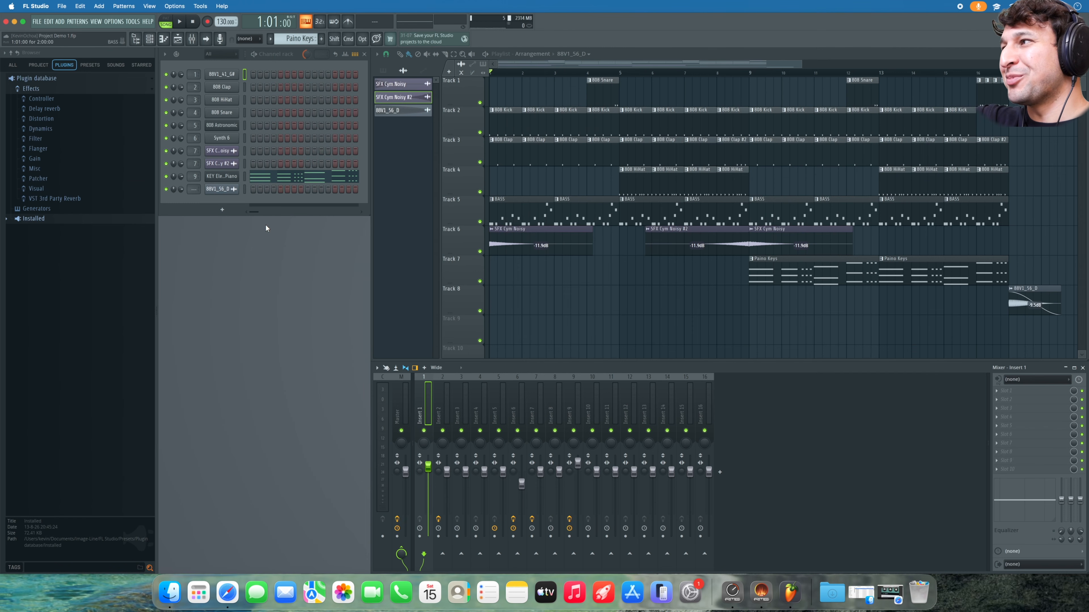
# - Search the generator picker for 'podol', dismiss it, and bring up the generator plugin list
pyautogui.click(223, 211)
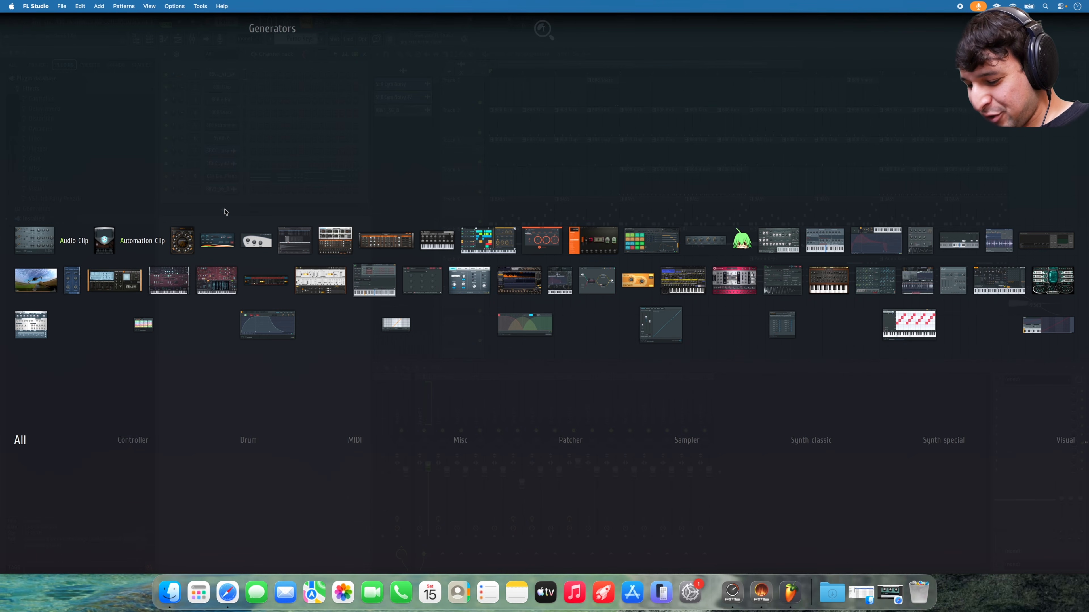
pyautogui.write('pod')
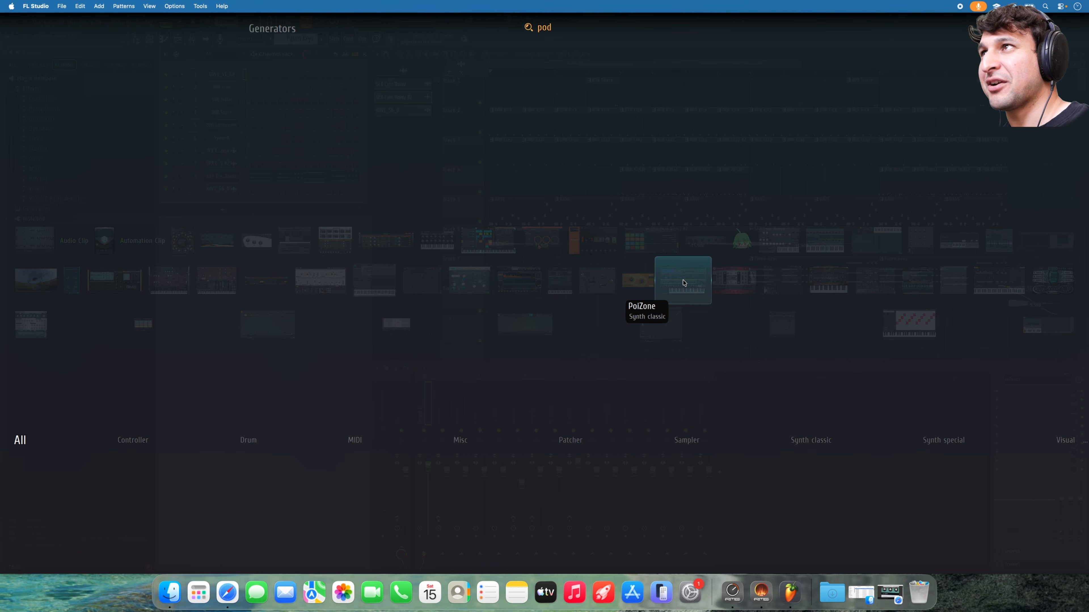
pyautogui.write('ol')
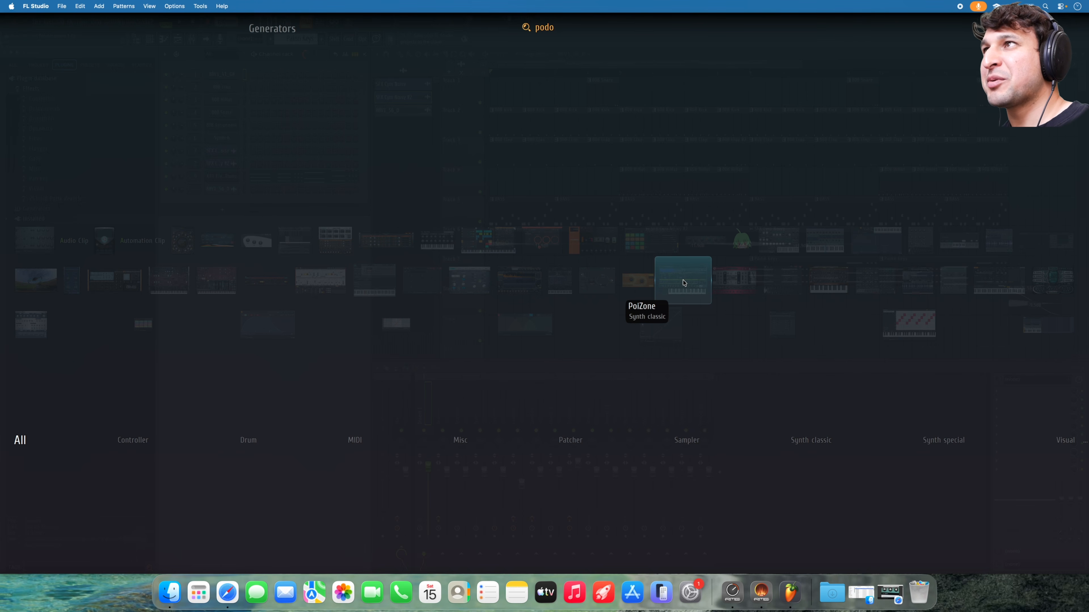
pyautogui.press('Escape')
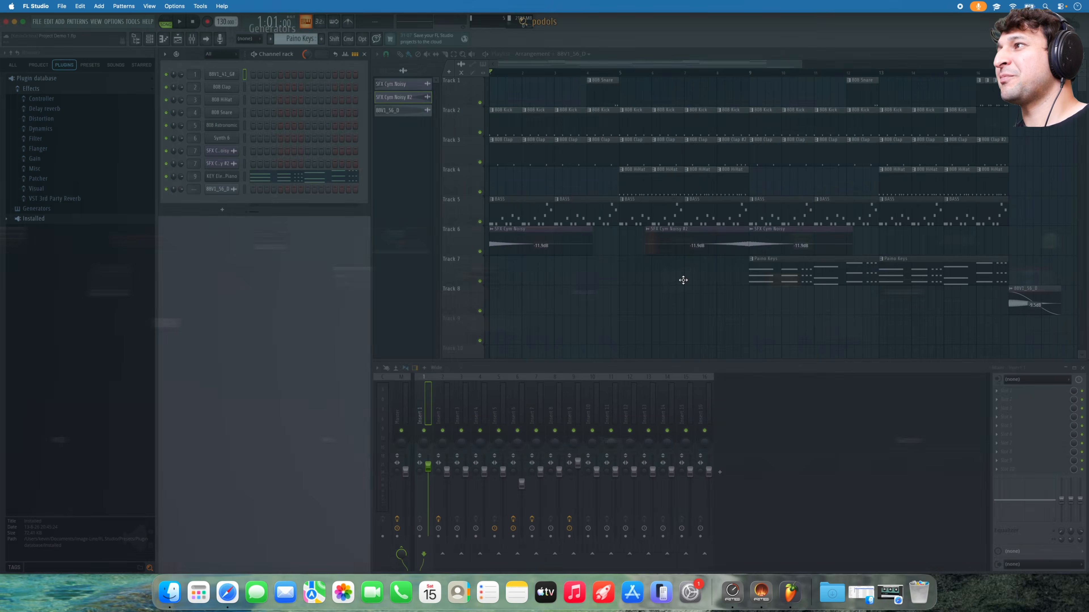
pyautogui.click(222, 210)
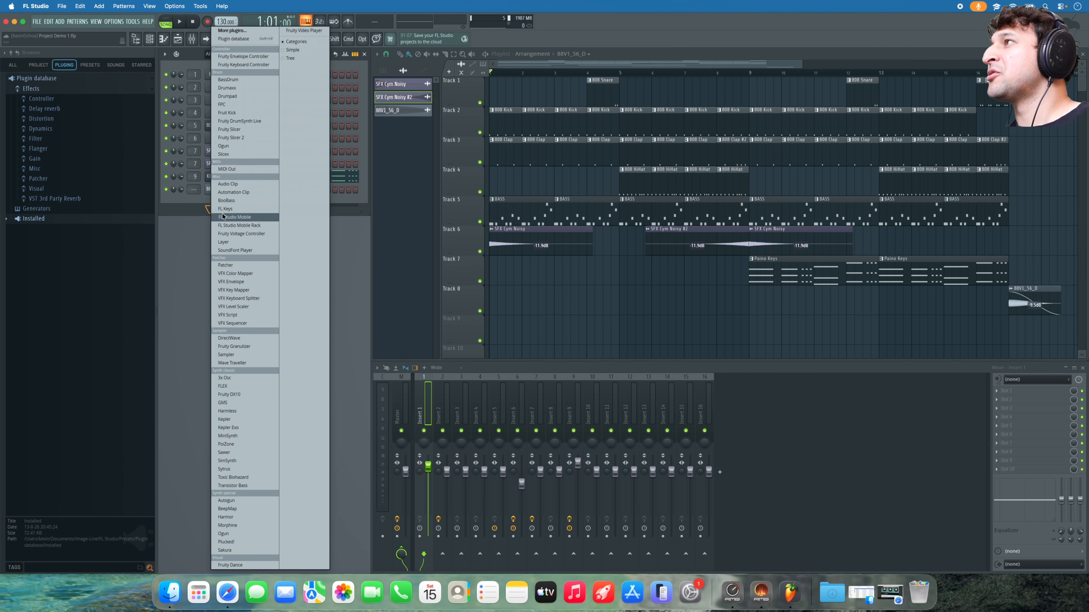
# - Filter the More plugins generator list by typing 'pro' and 'od' in Find, then close it
pyautogui.click(246, 30)
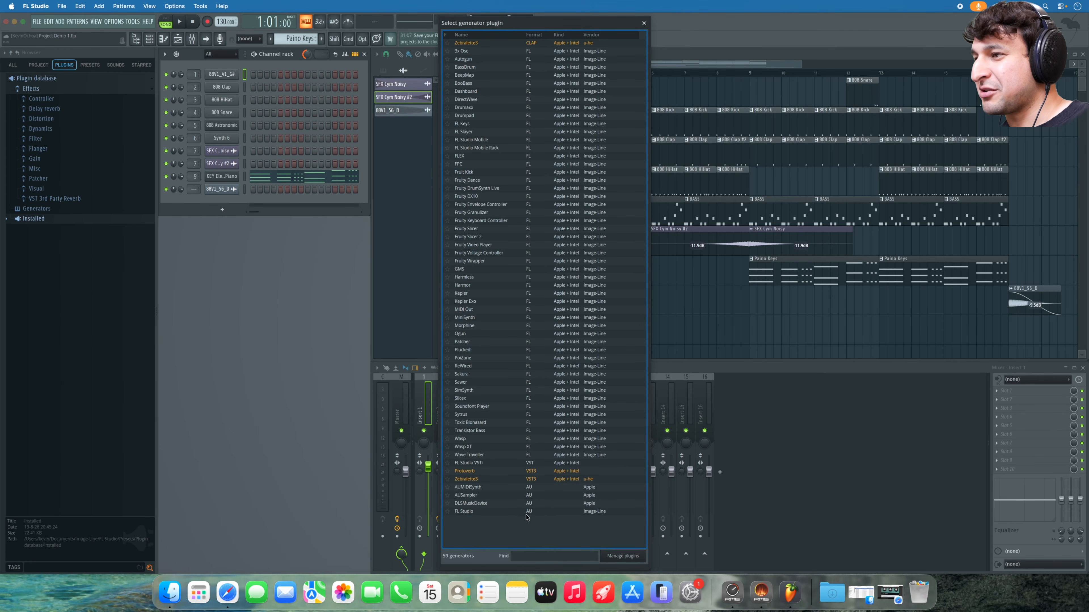
pyautogui.click(521, 554)
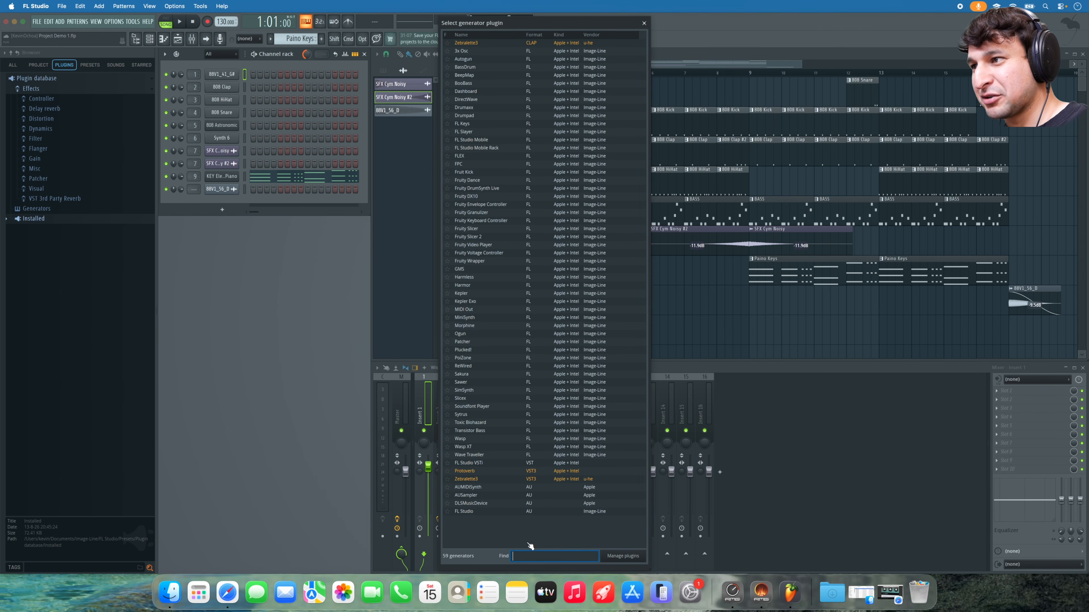
pyautogui.write('pro')
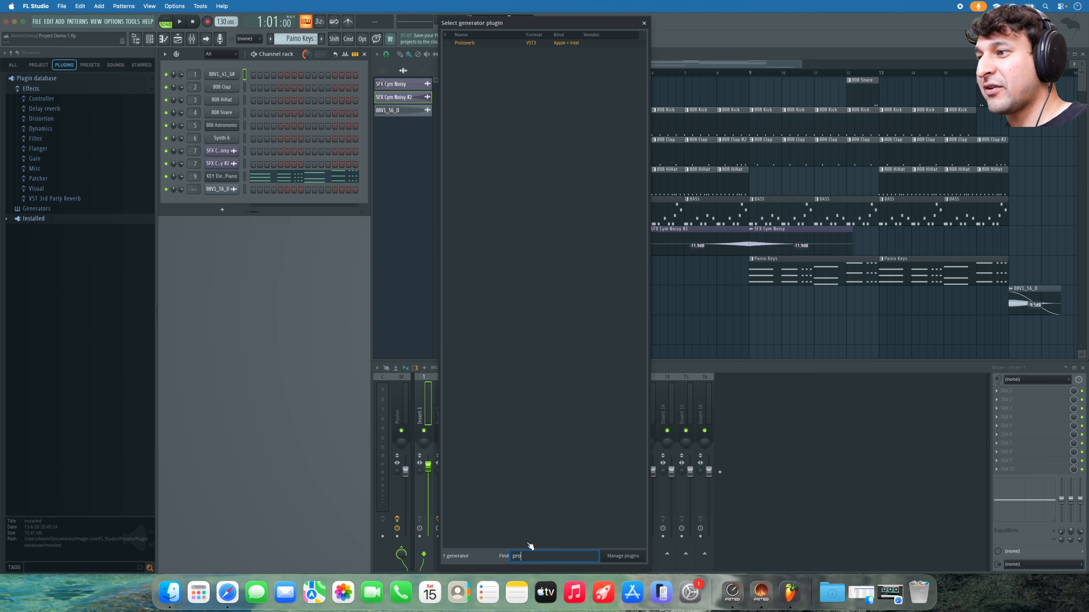
pyautogui.press('BackSpace')
pyautogui.write('odol')
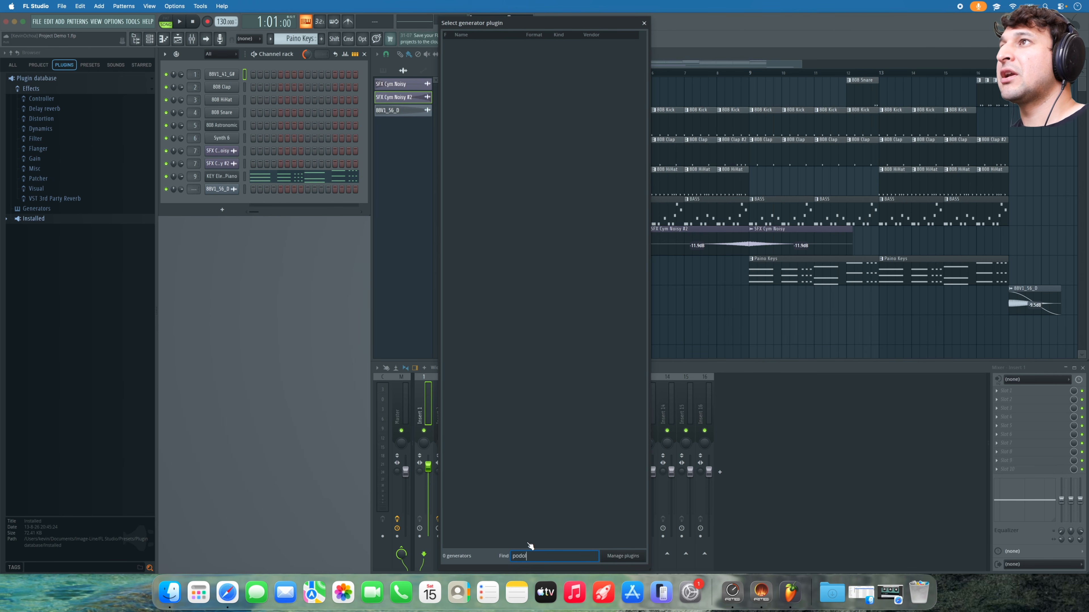
pyautogui.click(647, 25)
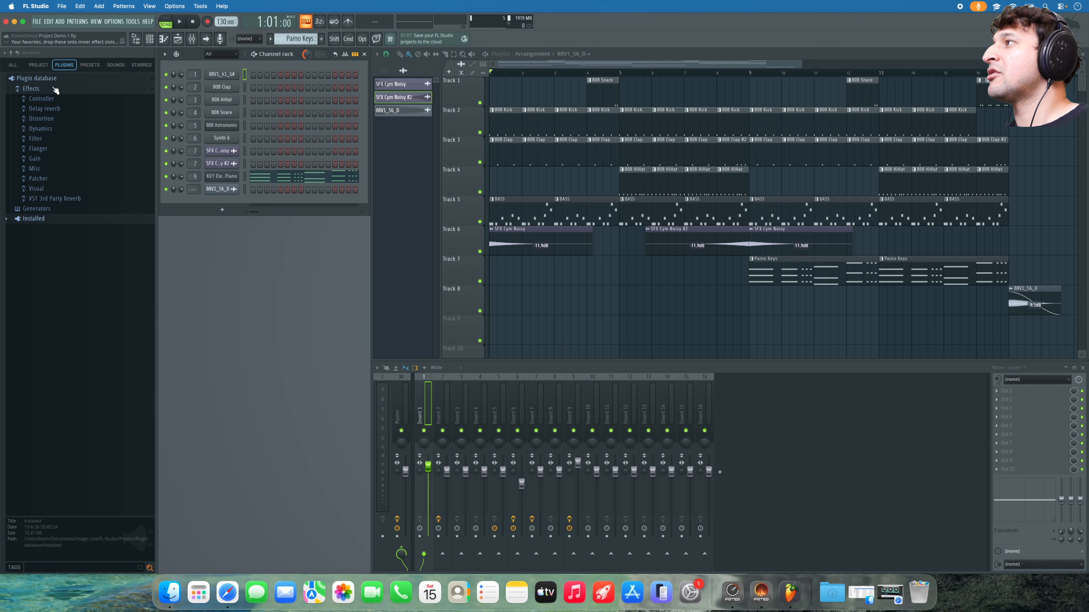
# - Run Refresh plugin list (fast scan) on the Plugin database, dismiss the notice, and expand Installed
pyautogui.rightClick(46, 79)
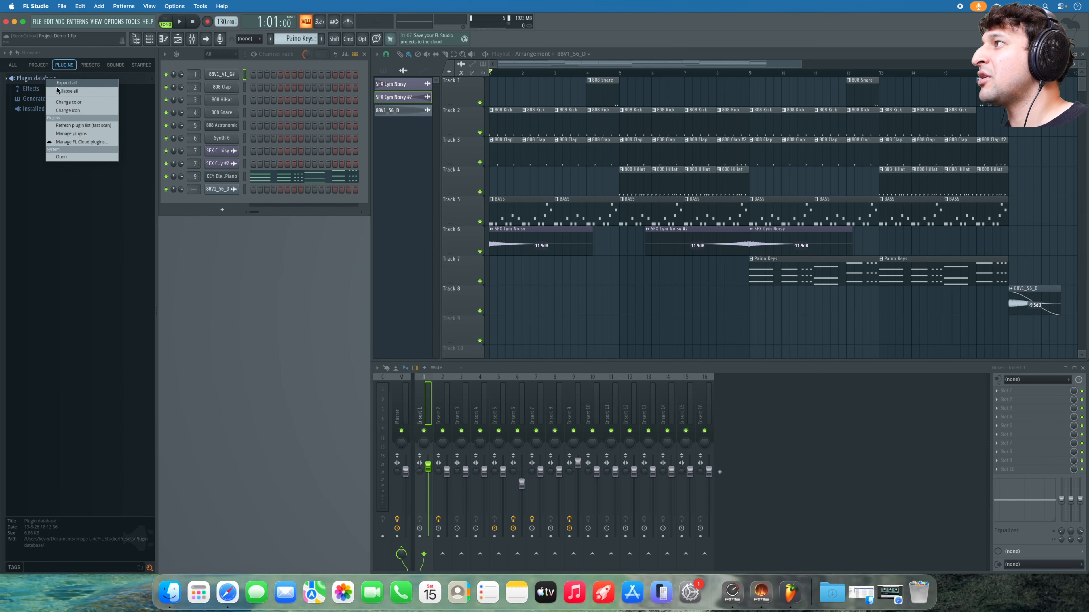
pyautogui.click(77, 125)
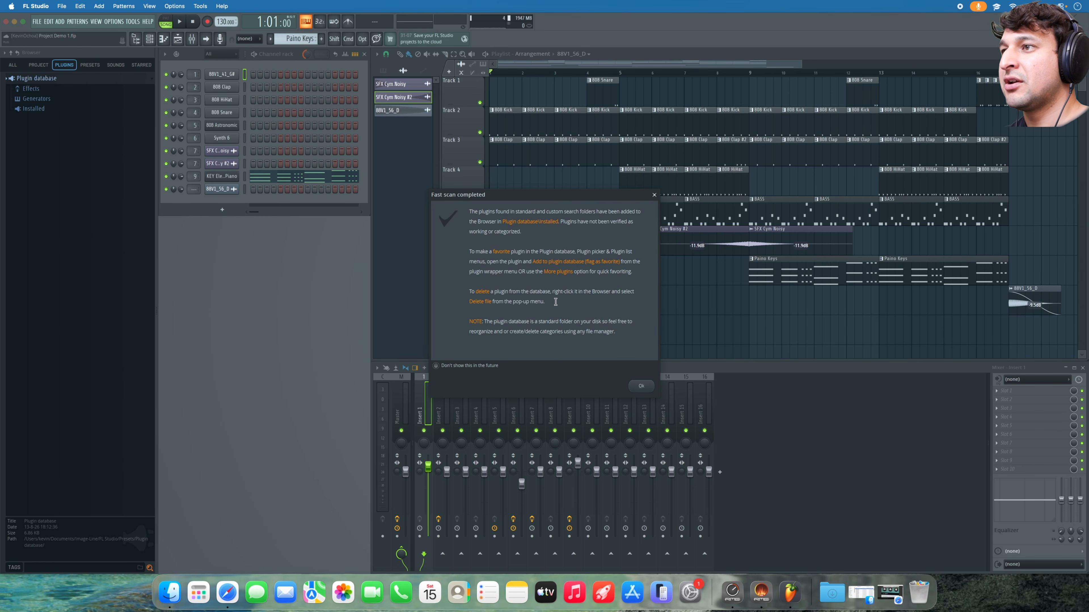
pyautogui.click(642, 386)
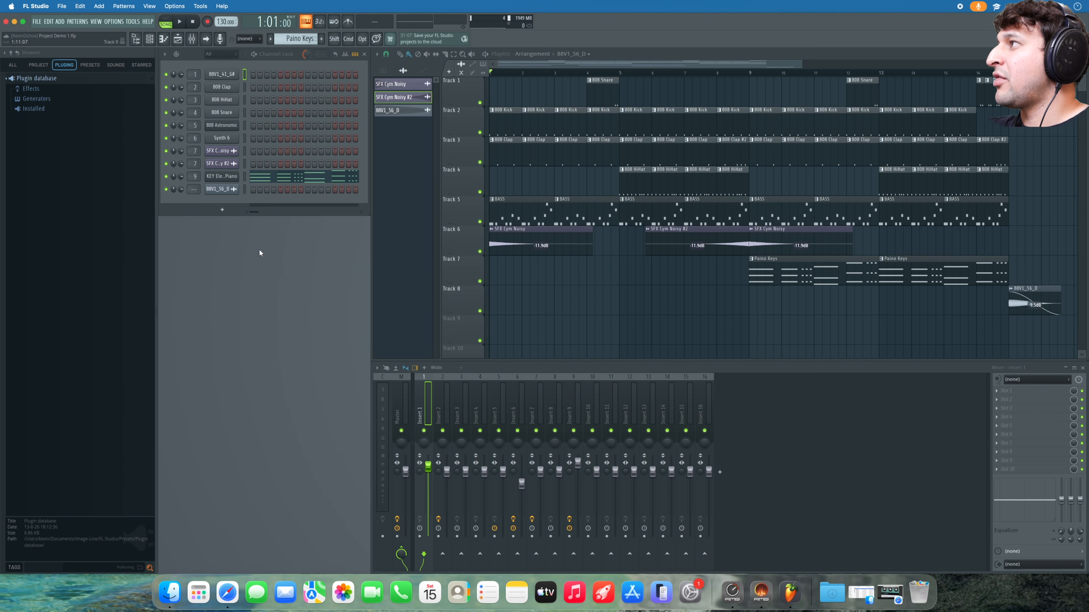
pyautogui.click(45, 105)
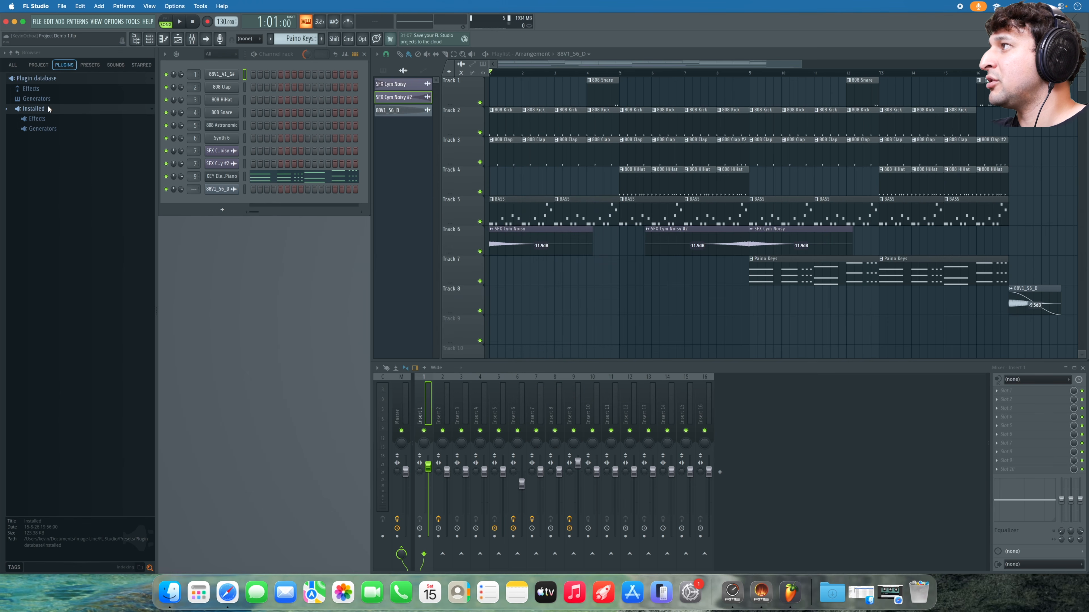
# - Expand Installed > Generators > New and select Podolski
pyautogui.click(45, 129)
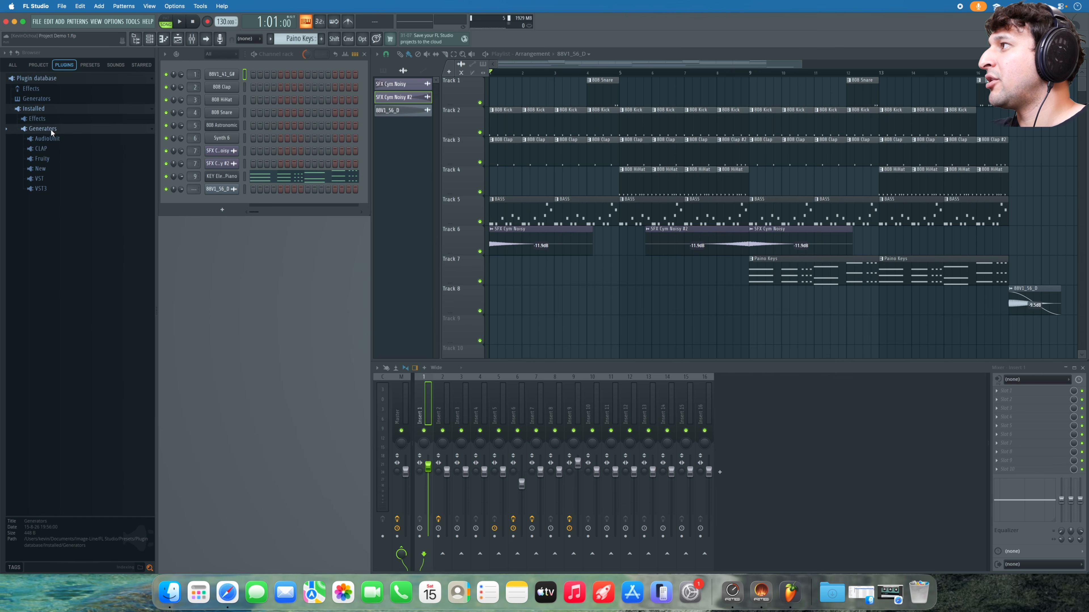
pyautogui.click(52, 168)
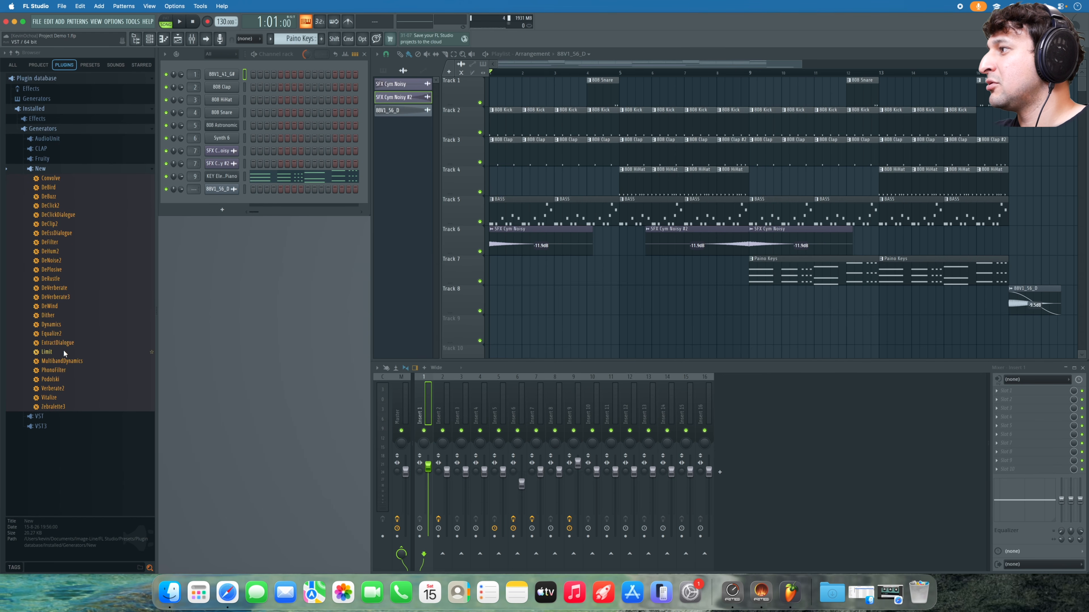
pyautogui.click(62, 379)
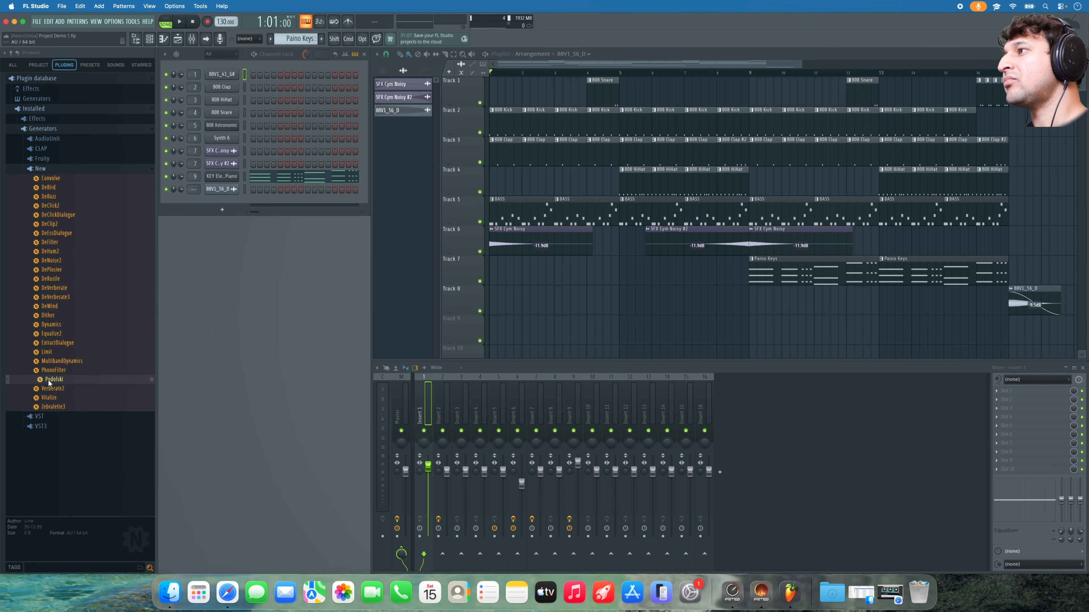
# - Open and close the channel rack generator picker and the first mixer slot's effect picker without loading anything
pyautogui.click(222, 210)
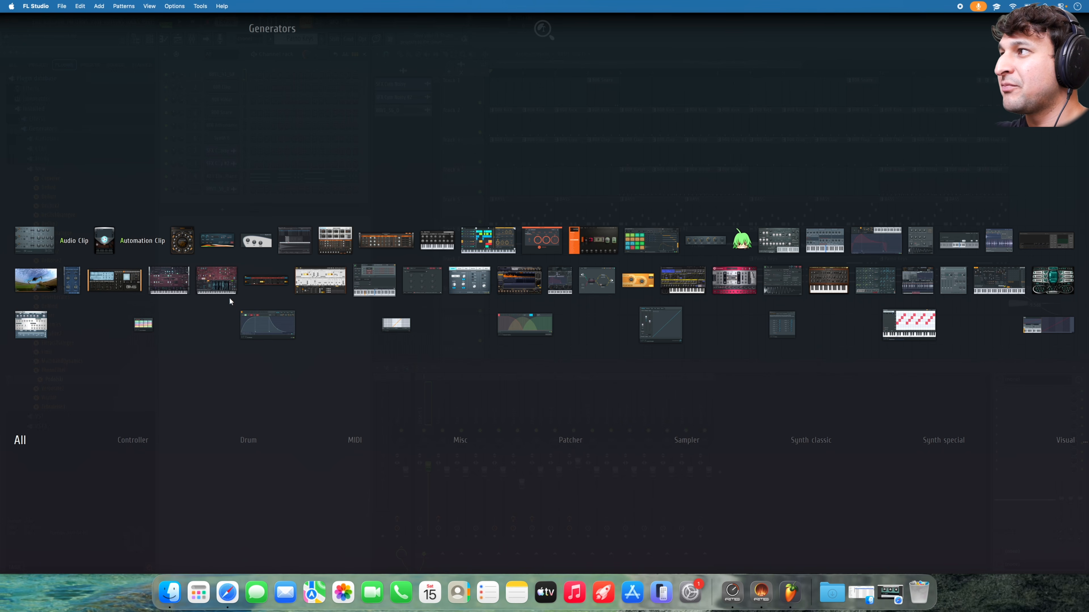
pyautogui.click(227, 138)
pyautogui.click(230, 210)
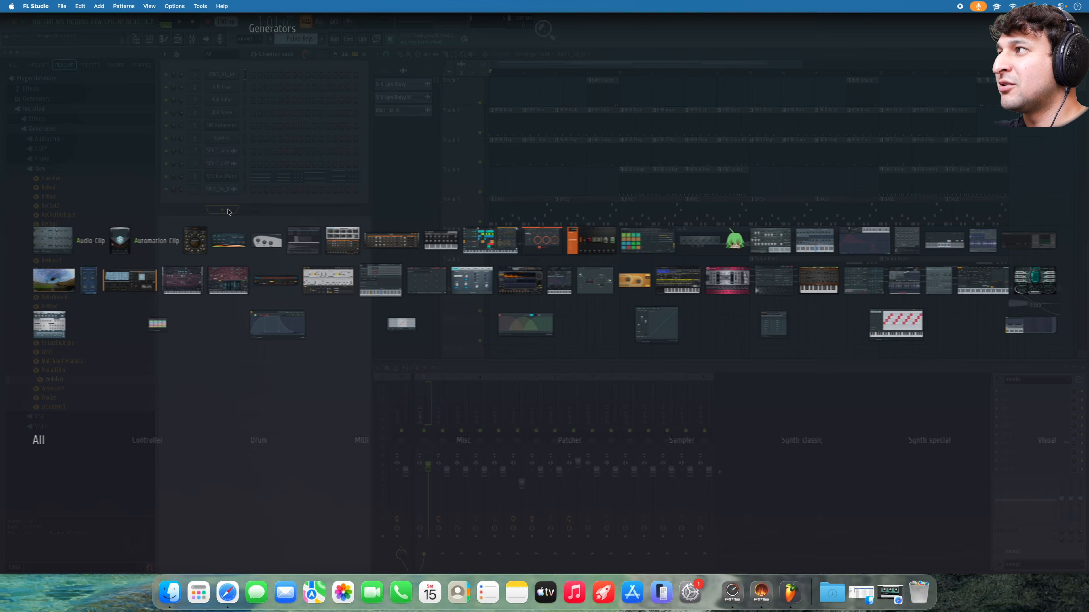
pyautogui.click(247, 183)
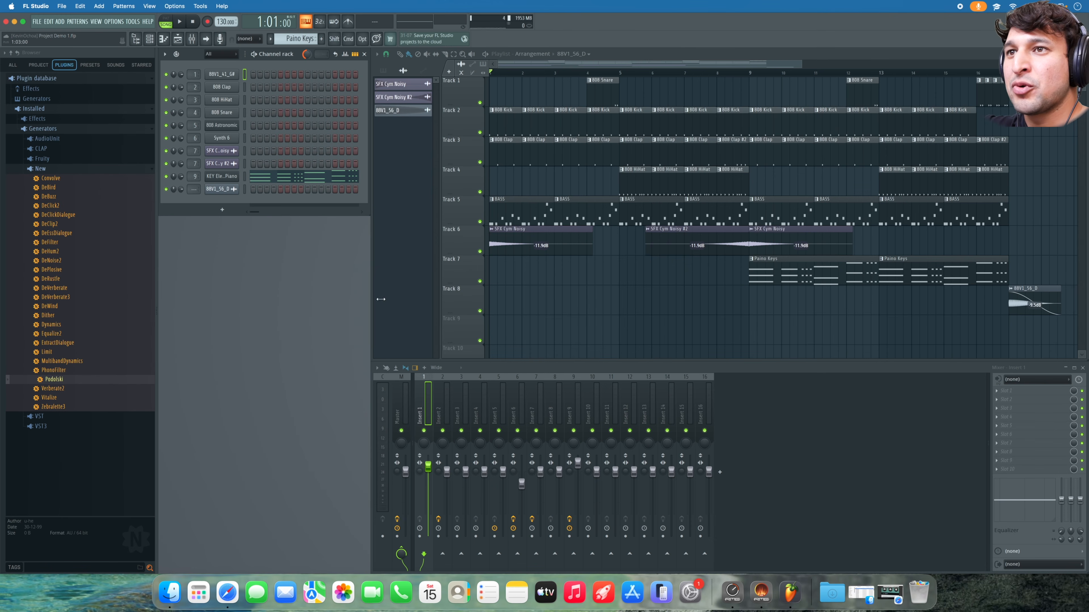
pyautogui.click(1002, 391)
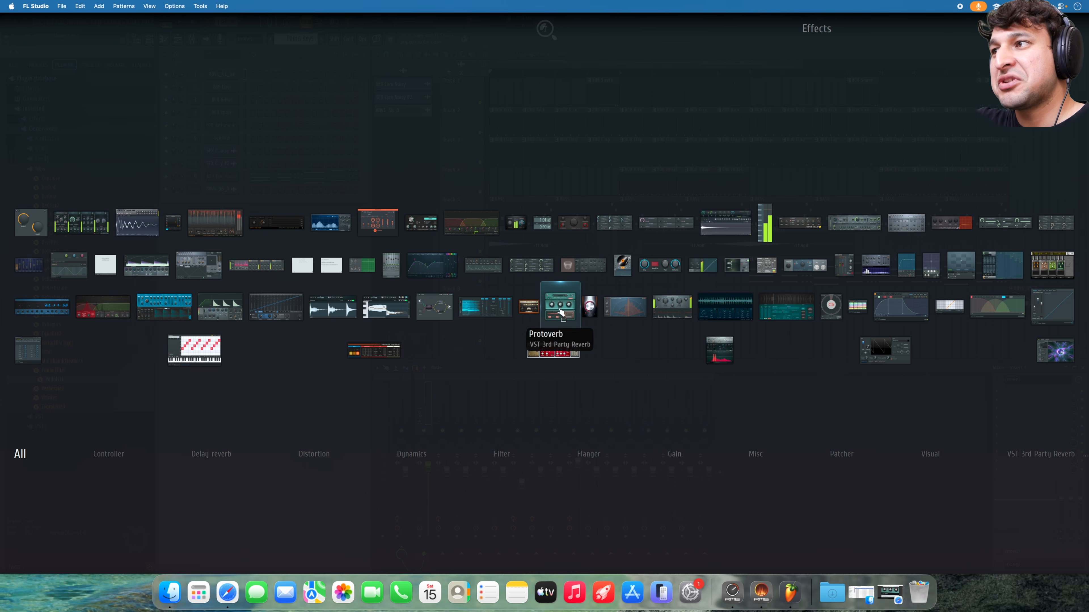
pyautogui.click(367, 156)
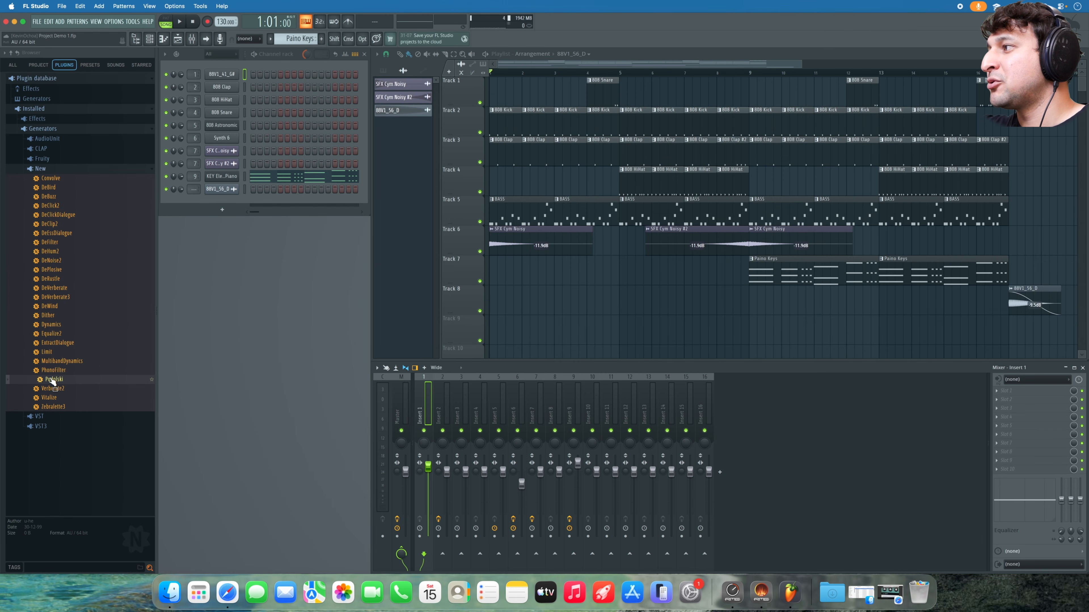
# - Drag Podolski into the Channel rack, audition it with D and C notes, and raise Cutoff to about 91
pyautogui.moveTo(53, 381); pyautogui.dragTo(236, 202)
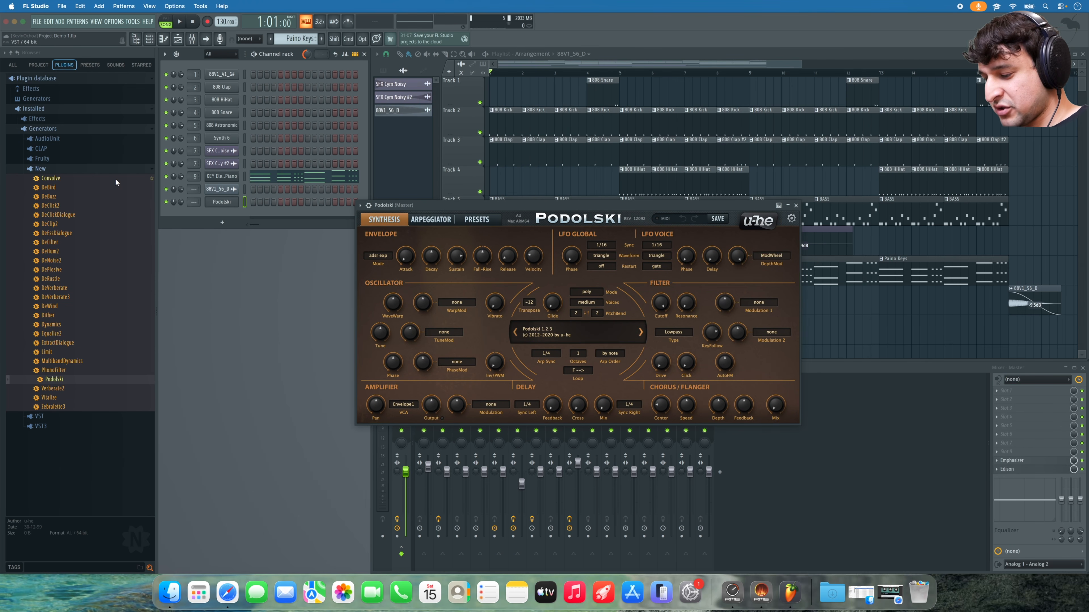
pyautogui.press('super+t')
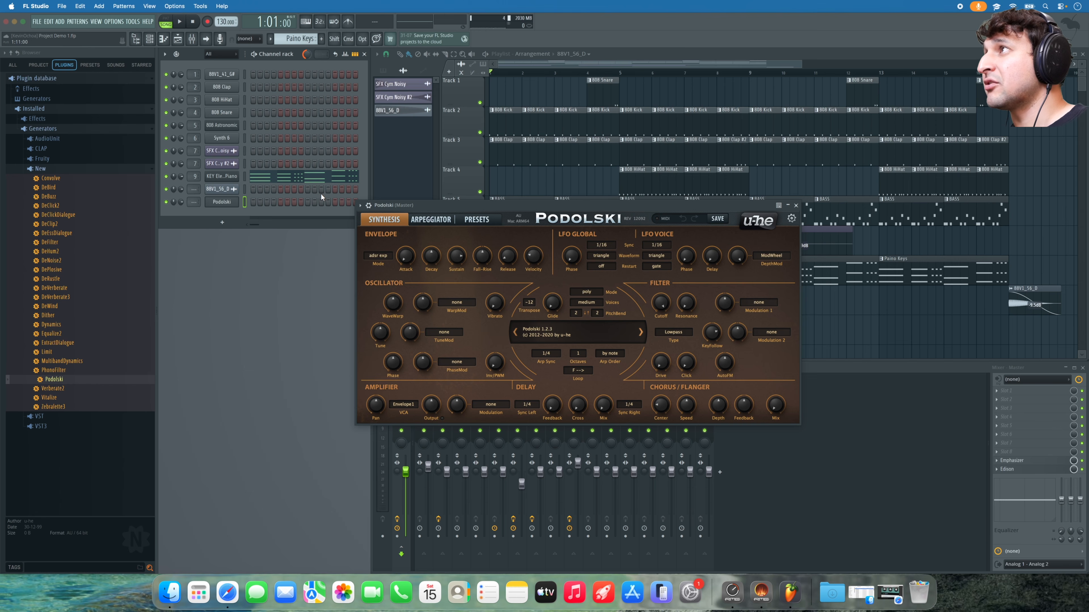
pyautogui.press('super+t')
pyautogui.press('d')
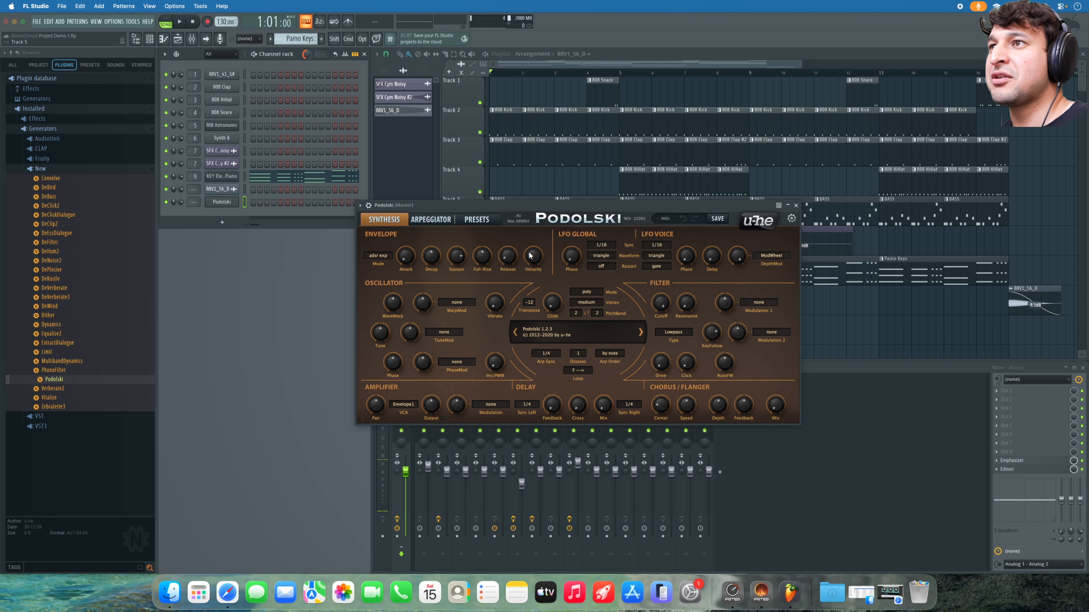
pyautogui.press('c')
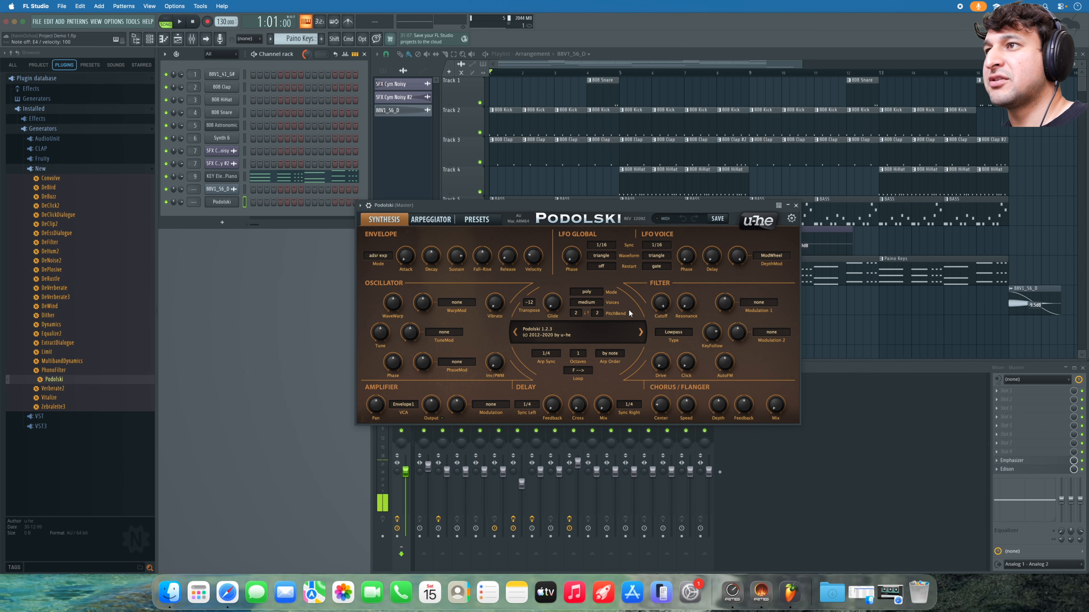
pyautogui.moveTo(663, 305)
pyautogui.mouseDown()
pyautogui.moveTo(672, 350)
pyautogui.moveTo(669, 315)
pyautogui.mouseUp()
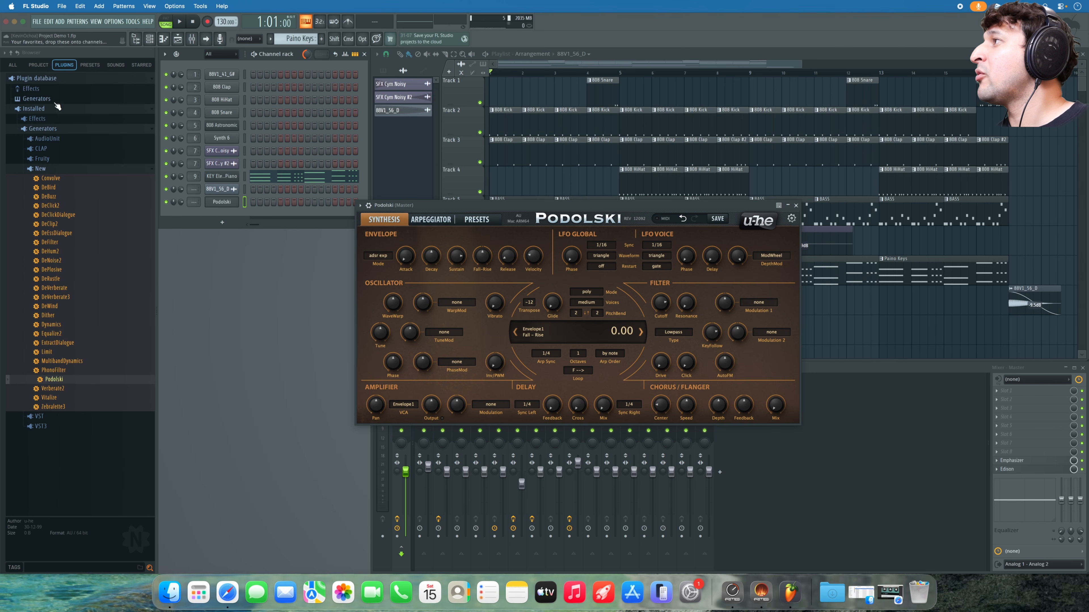
# - Collapse the Installed folder, expand Generators in the plugin database, and open Podolski's plugin options
pyautogui.click(46, 111)
pyautogui.click(27, 111)
pyautogui.click(27, 110)
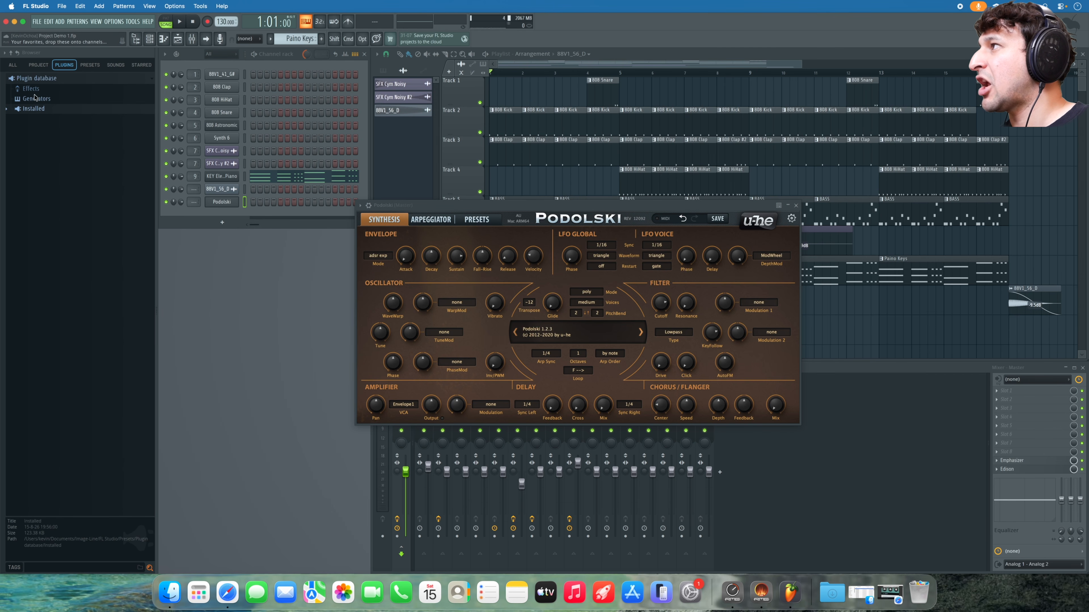
pyautogui.click(42, 99)
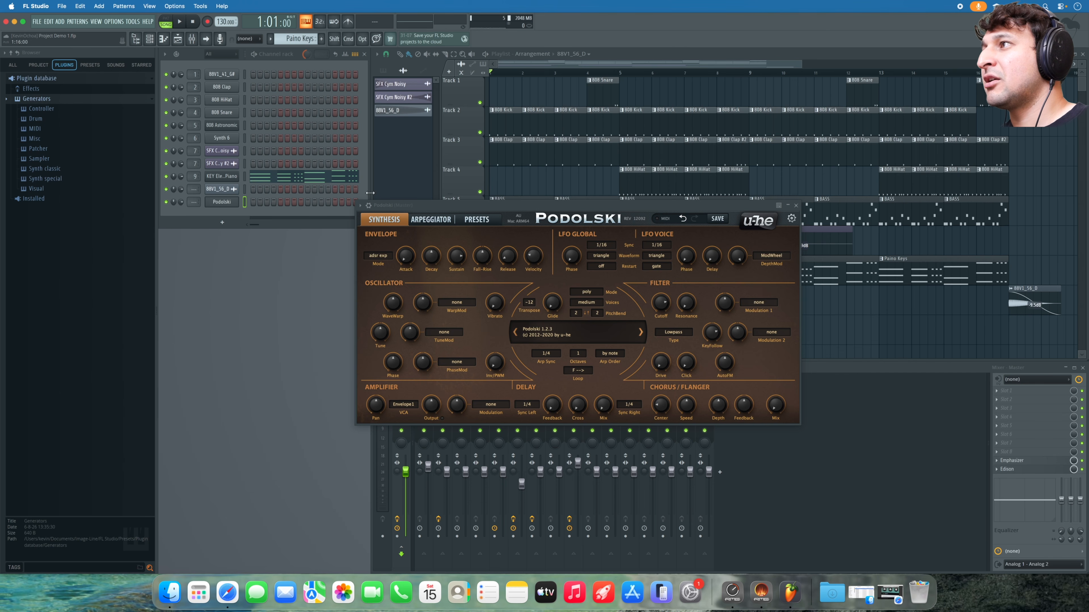
pyautogui.click(359, 206)
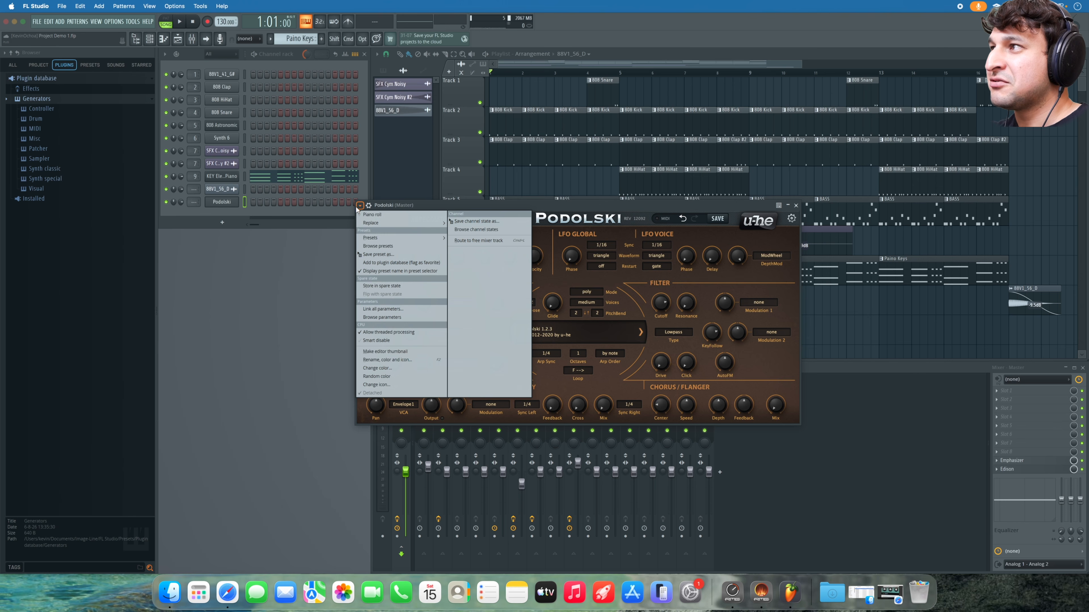
# - Add Podolski to the plugin database as a favorite and confirm with Ok
pyautogui.click(360, 207)
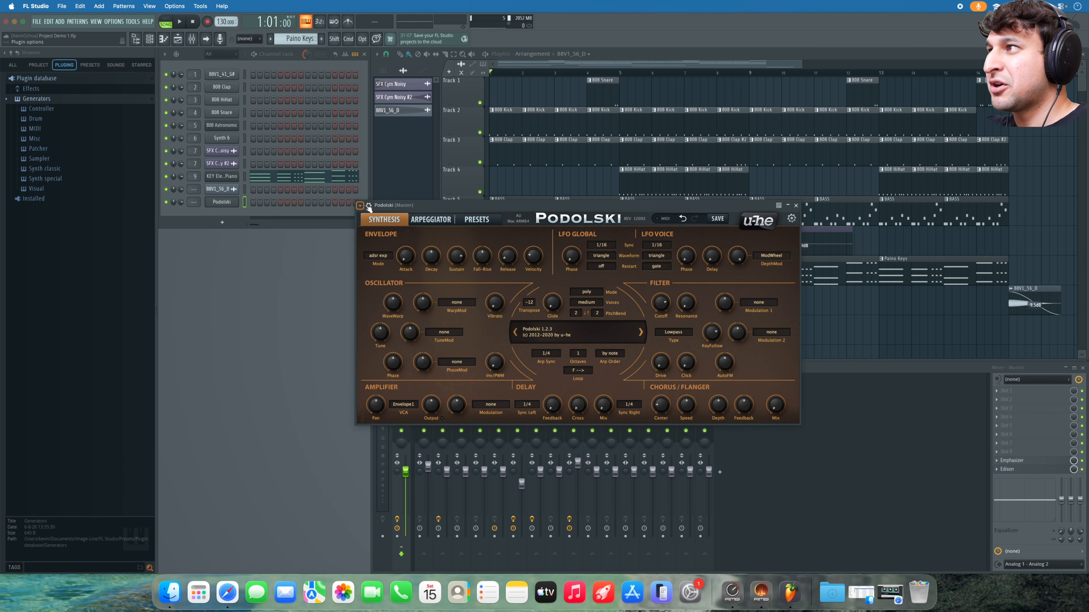
pyautogui.click(361, 206)
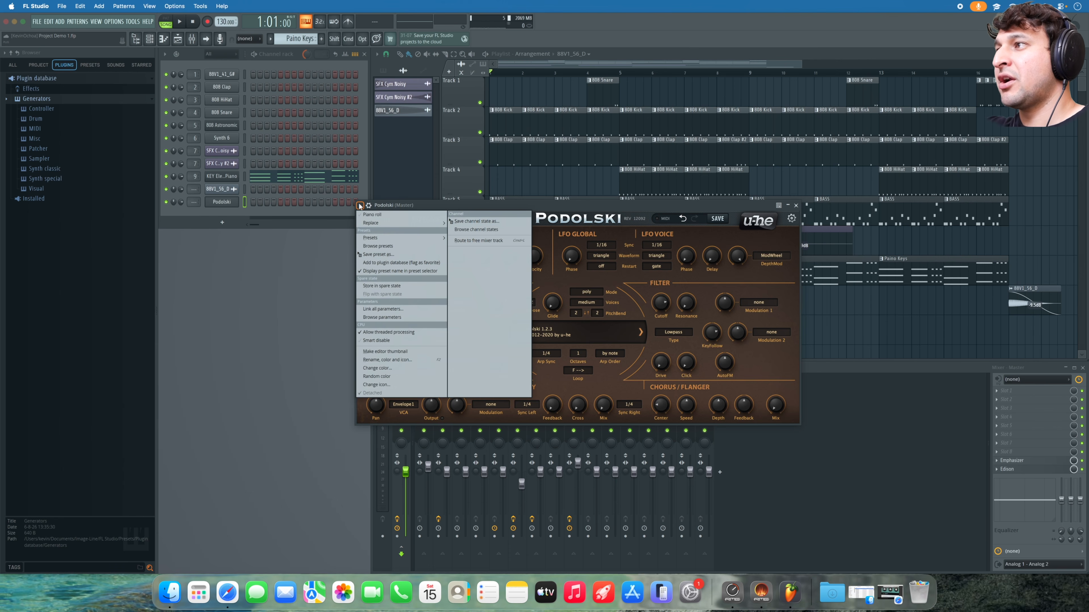
pyautogui.click(383, 264)
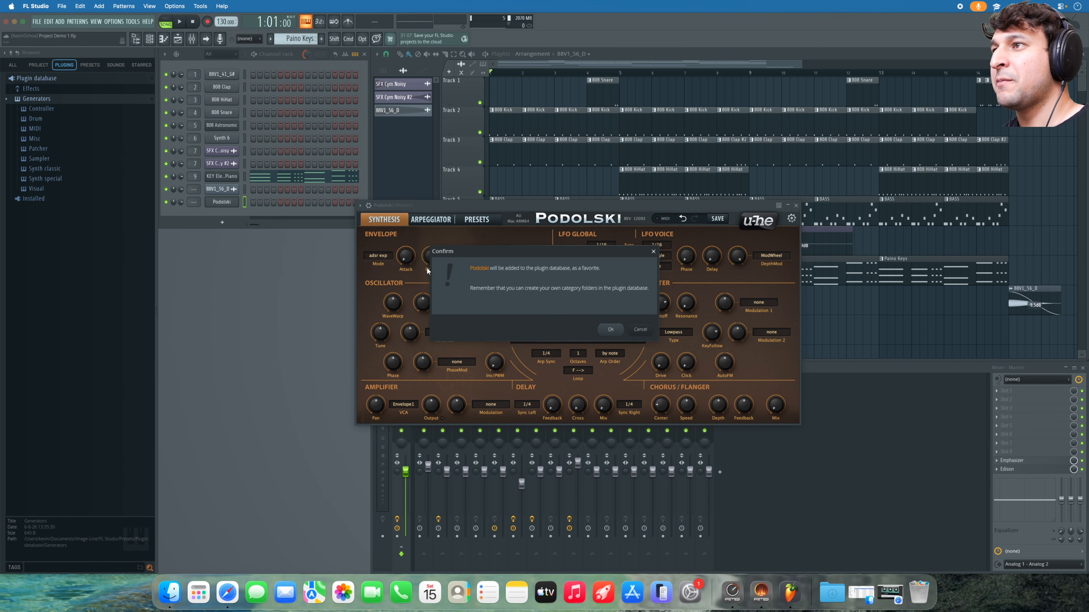
pyautogui.click(611, 330)
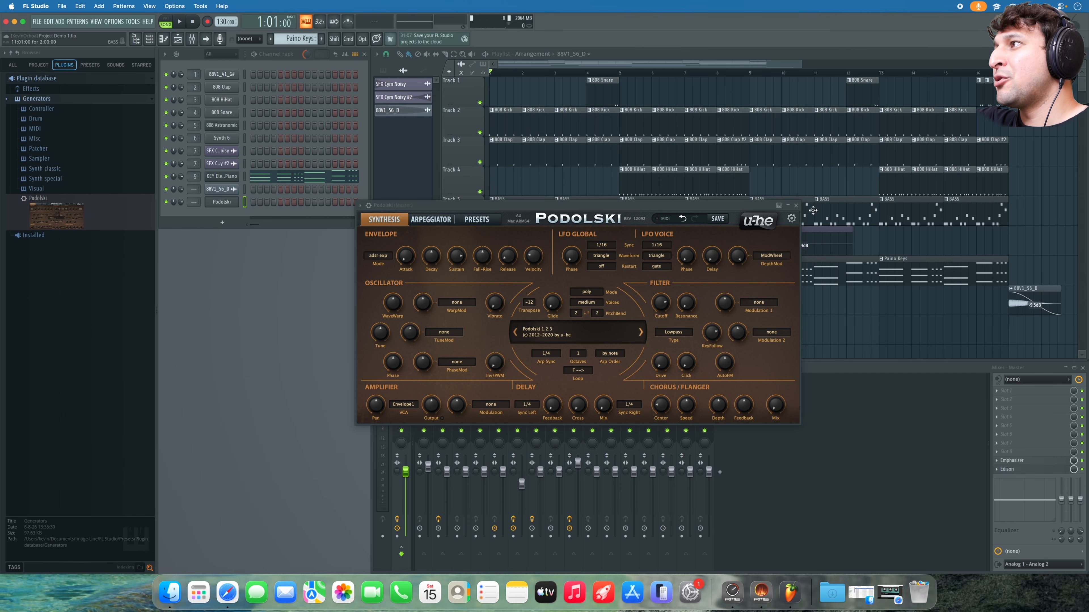
# - Delete the Podolski channel from the Channel rack and confirm
pyautogui.rightClick(240, 207)
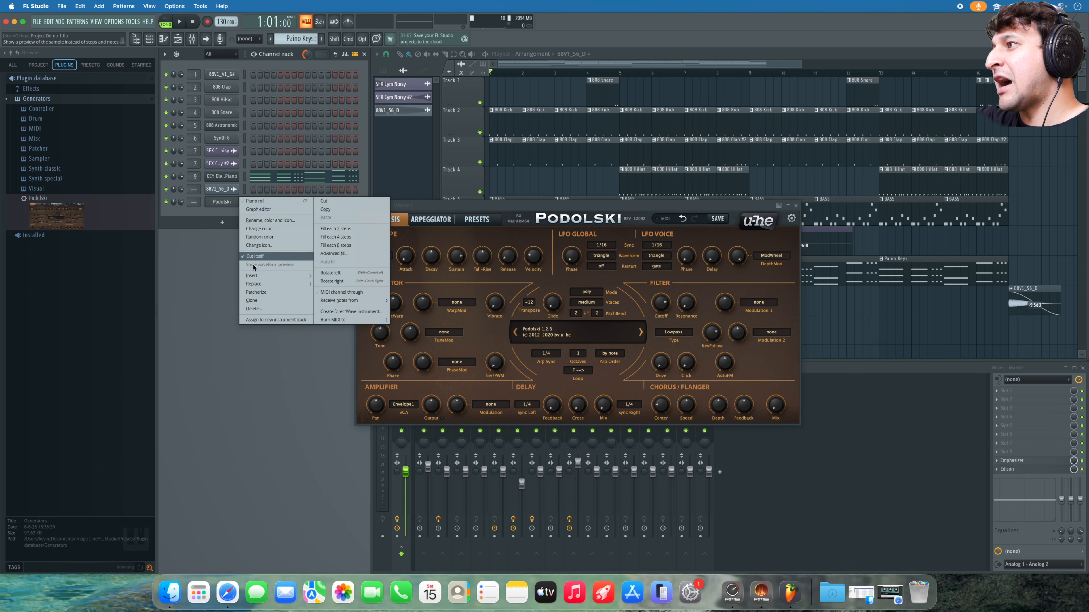
pyautogui.click(254, 309)
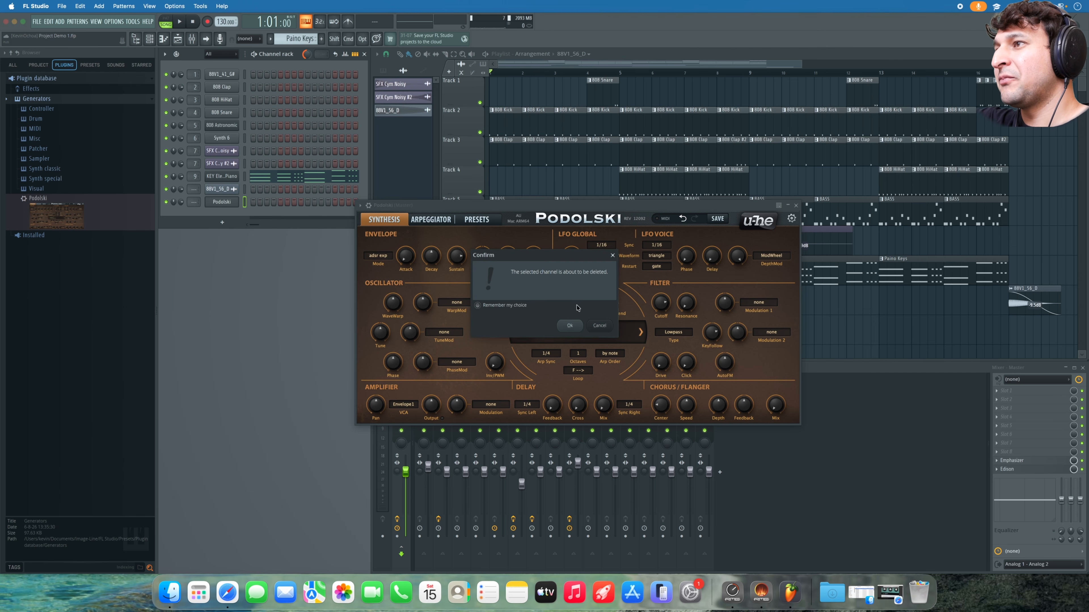
pyautogui.click(570, 325)
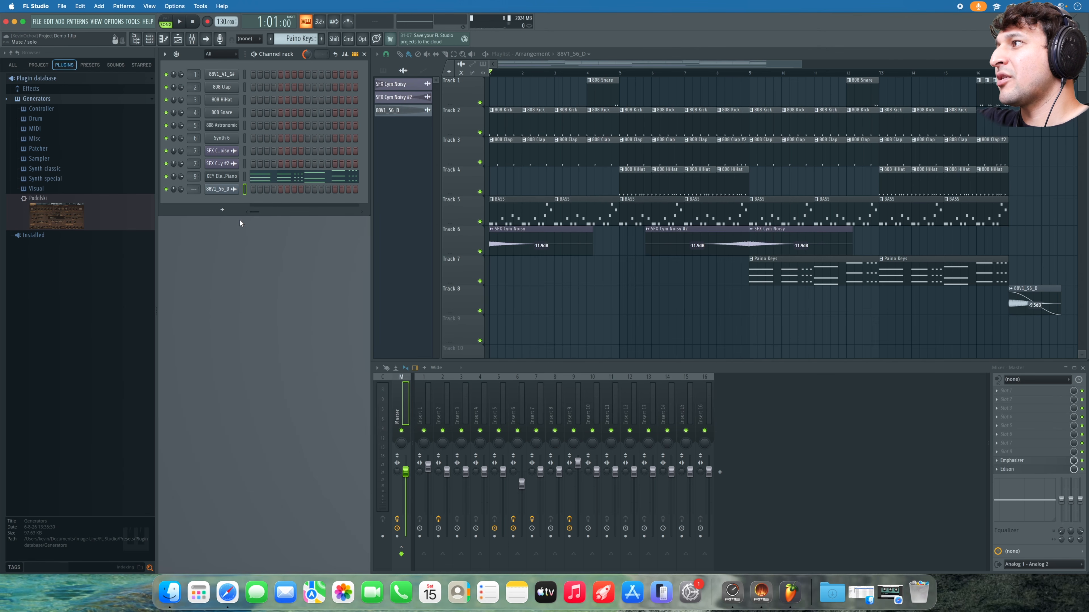
# - Reload Podolski by searching 'pod' in the generator picker, then open the Generators database folder in Finder
pyautogui.click(221, 211)
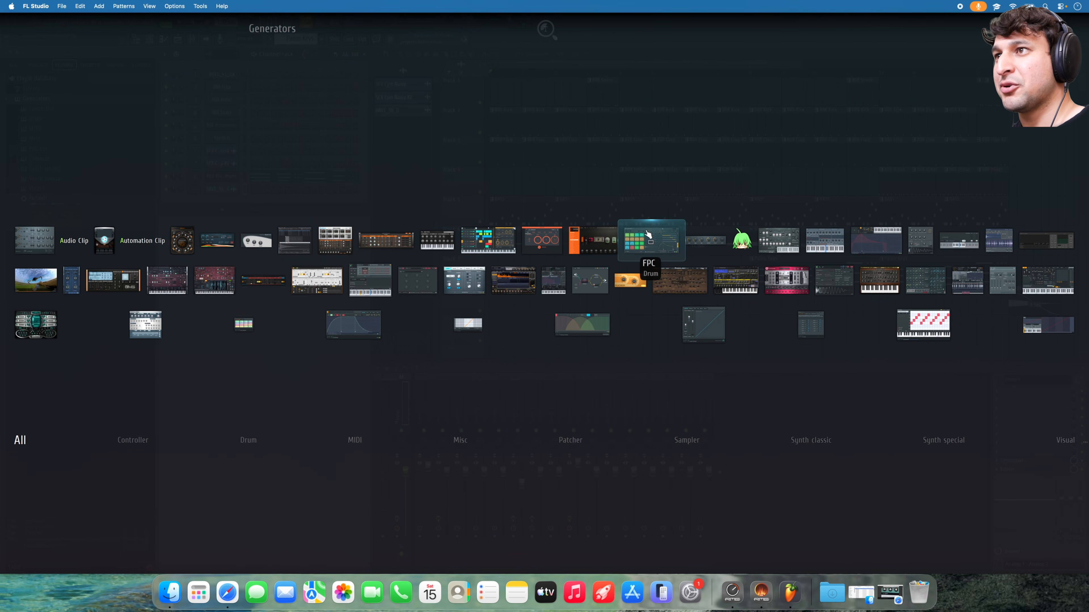
pyautogui.write('pod')
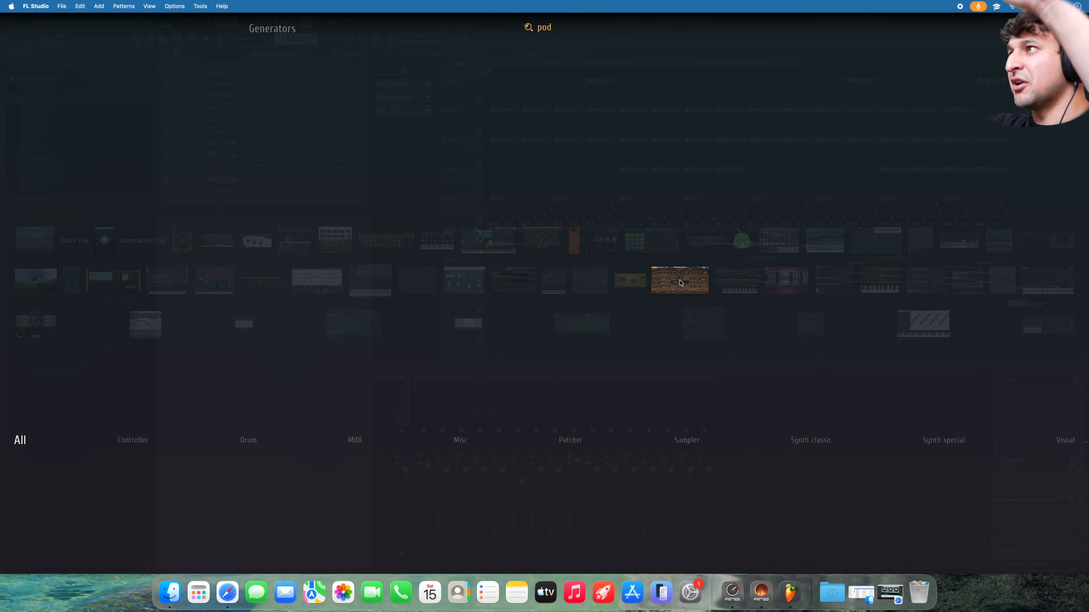
pyautogui.click(681, 283)
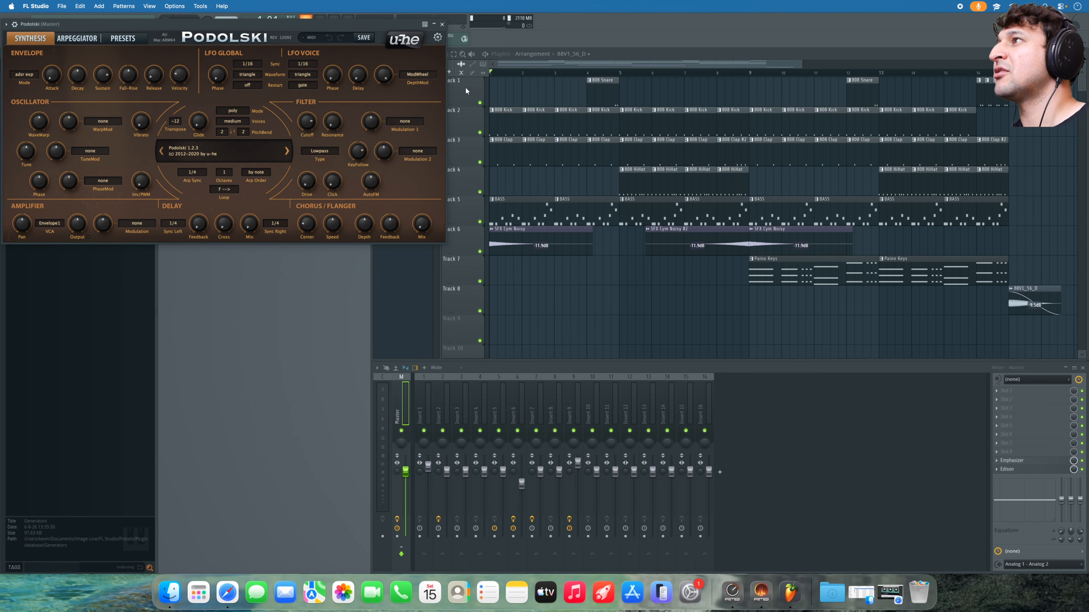
pyautogui.moveTo(301, 25); pyautogui.dragTo(644, 119)
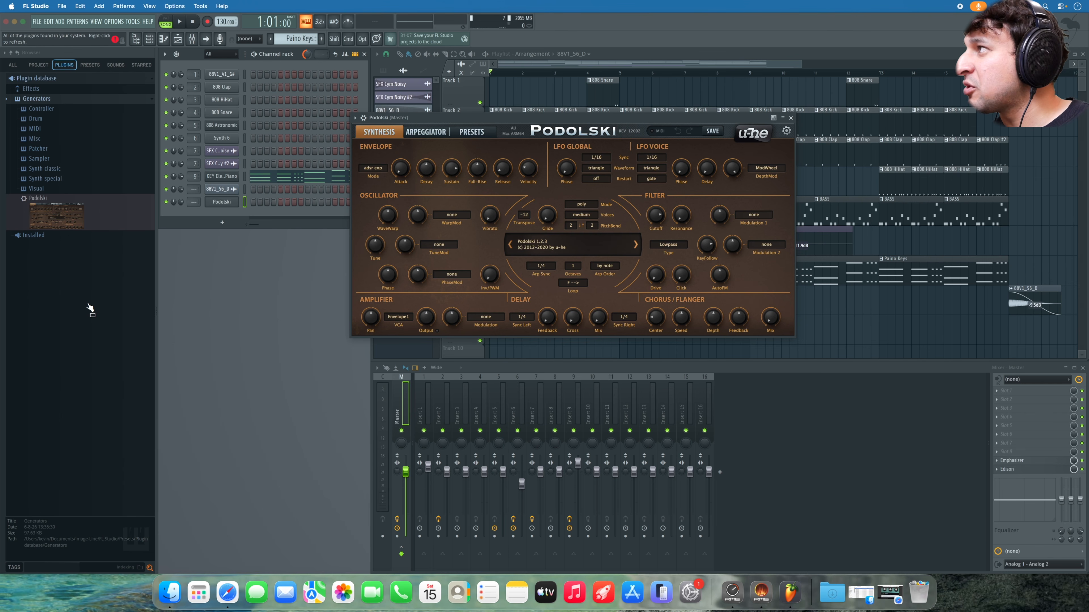
pyautogui.rightClick(48, 99)
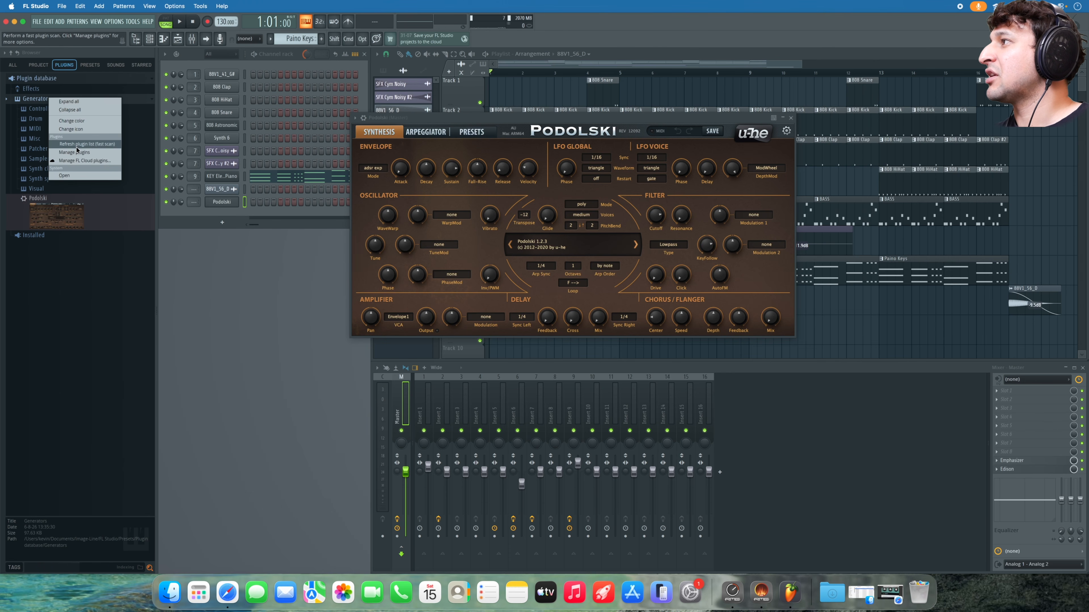
pyautogui.click(86, 176)
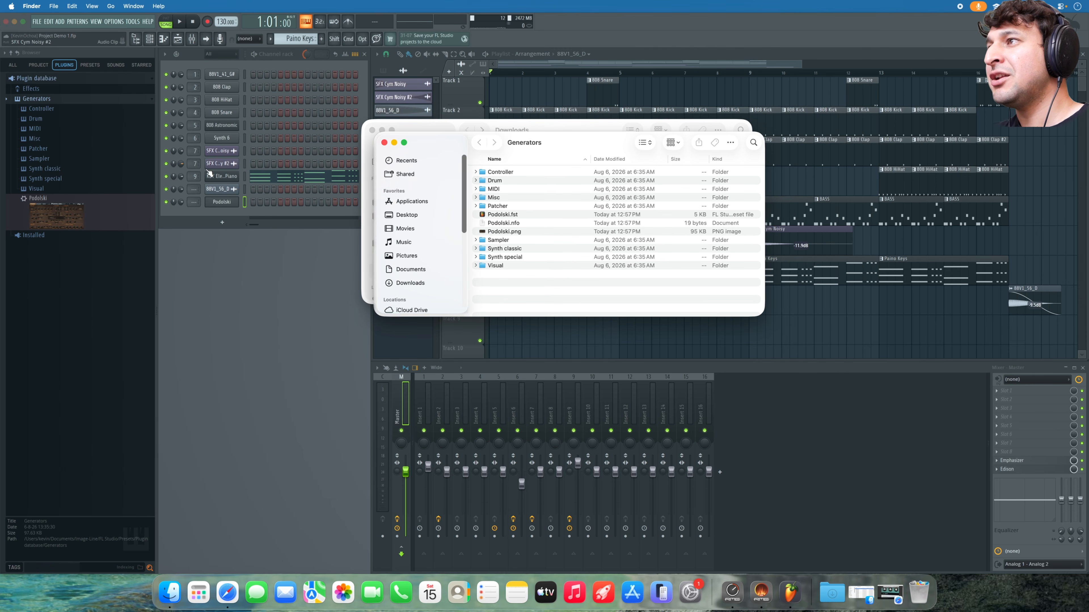
# - Create a new folder in Generators named 'VST Instruments 3rd Party'
pyautogui.rightClick(494, 283)
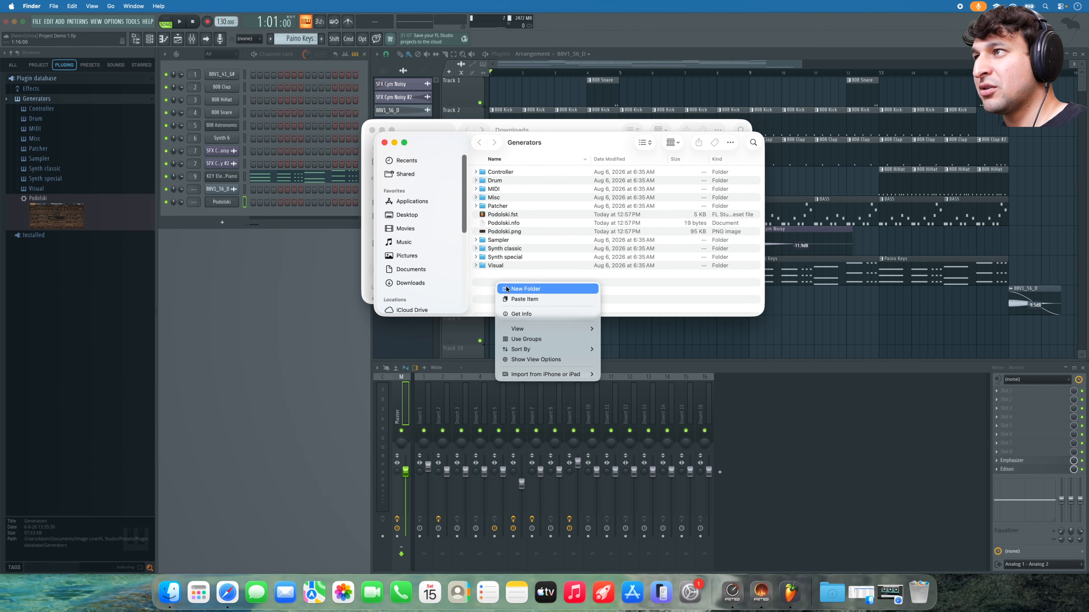
pyautogui.click(505, 288)
pyautogui.write('VST int 3rd')
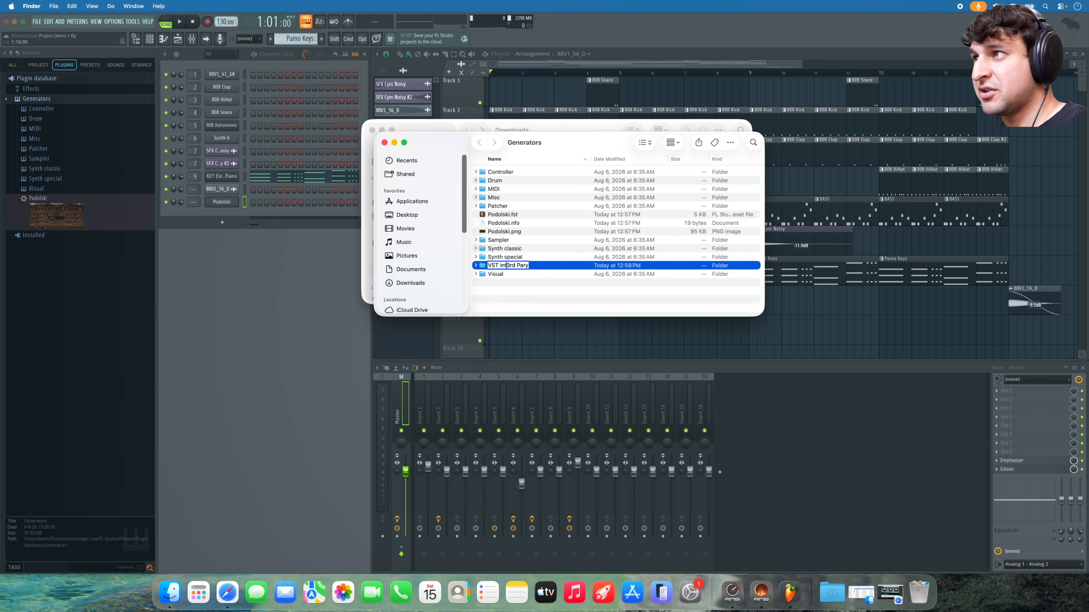
pyautogui.write('Instru')
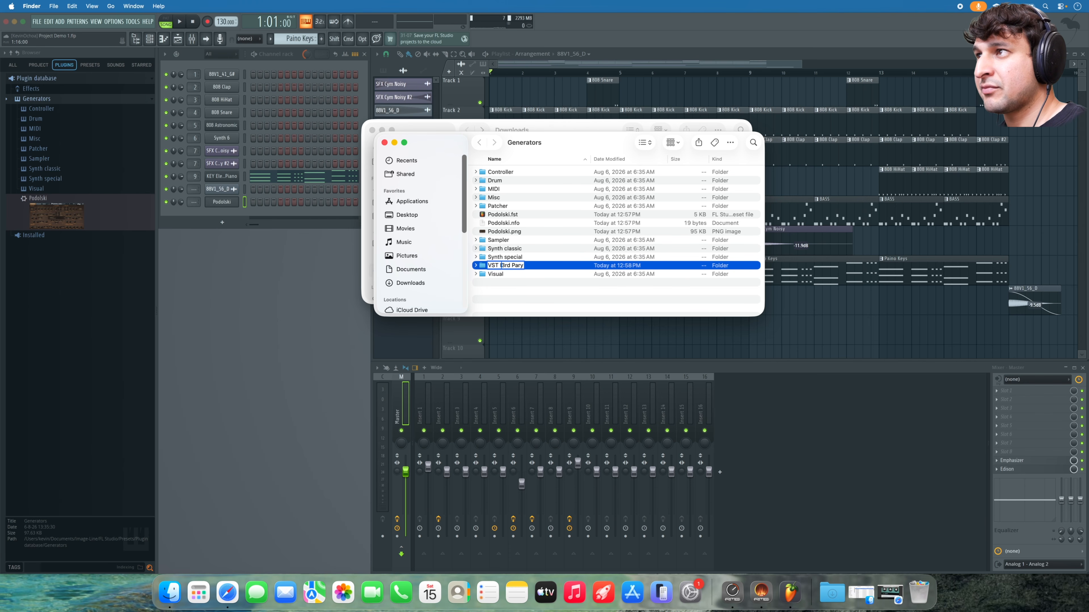
pyautogui.write('ments')
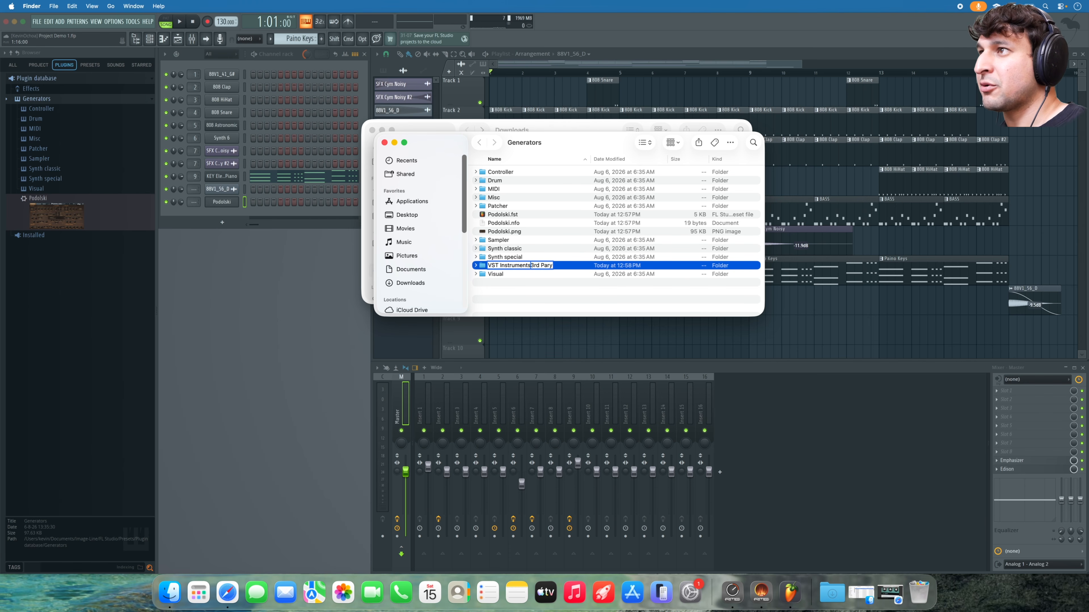
pyautogui.press('Return')
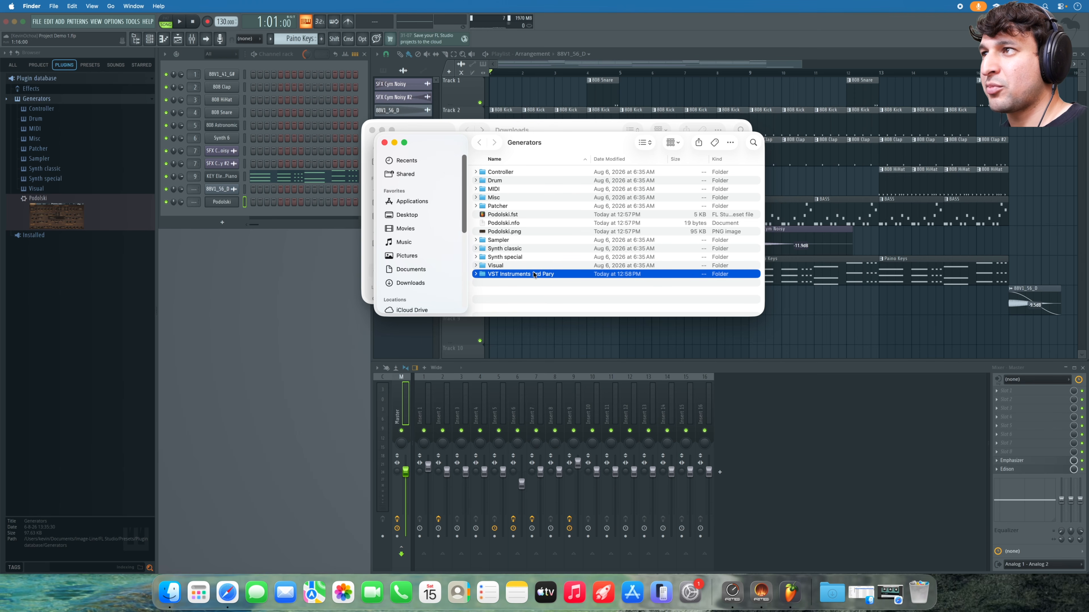
pyautogui.click(543, 274)
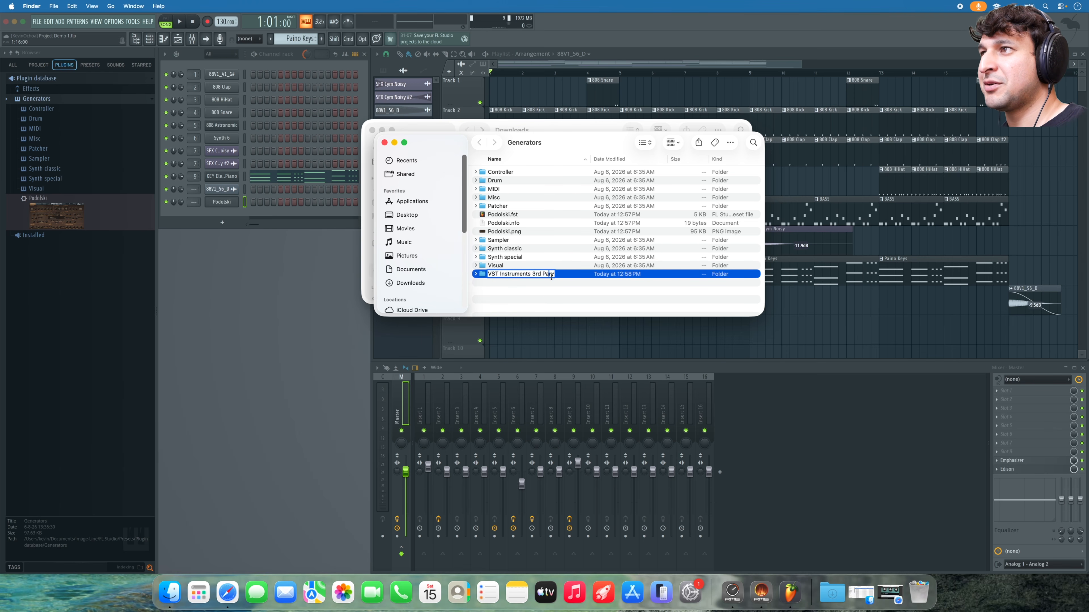
pyautogui.press('Return')
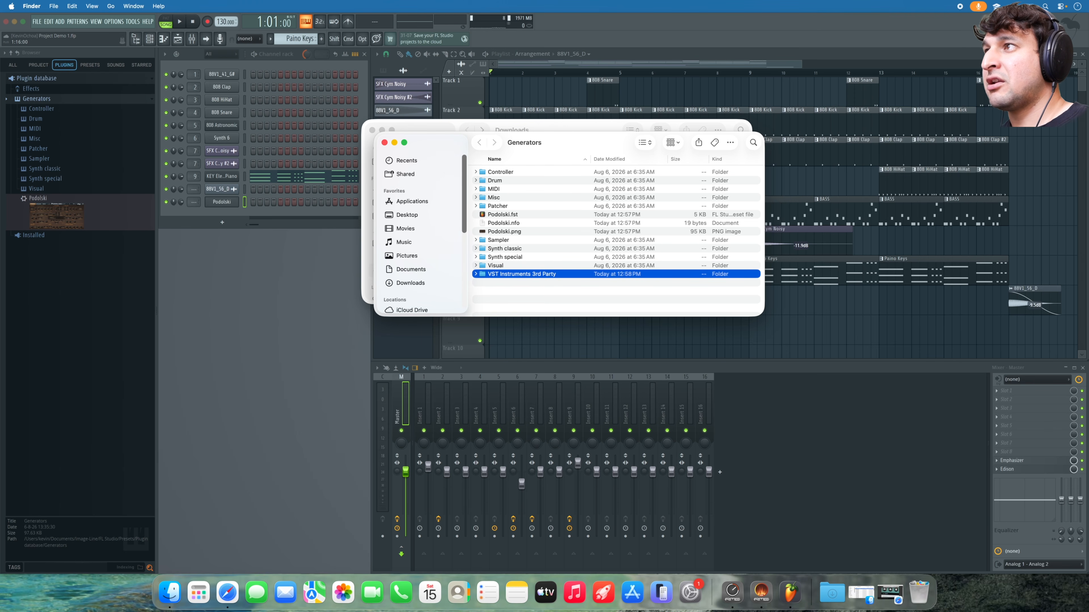
# - Move the three Podolski files into the new folder and refresh FL Studio's plugin database
pyautogui.click(545, 290)
pyautogui.moveTo(471, 218); pyautogui.dragTo(513, 274)
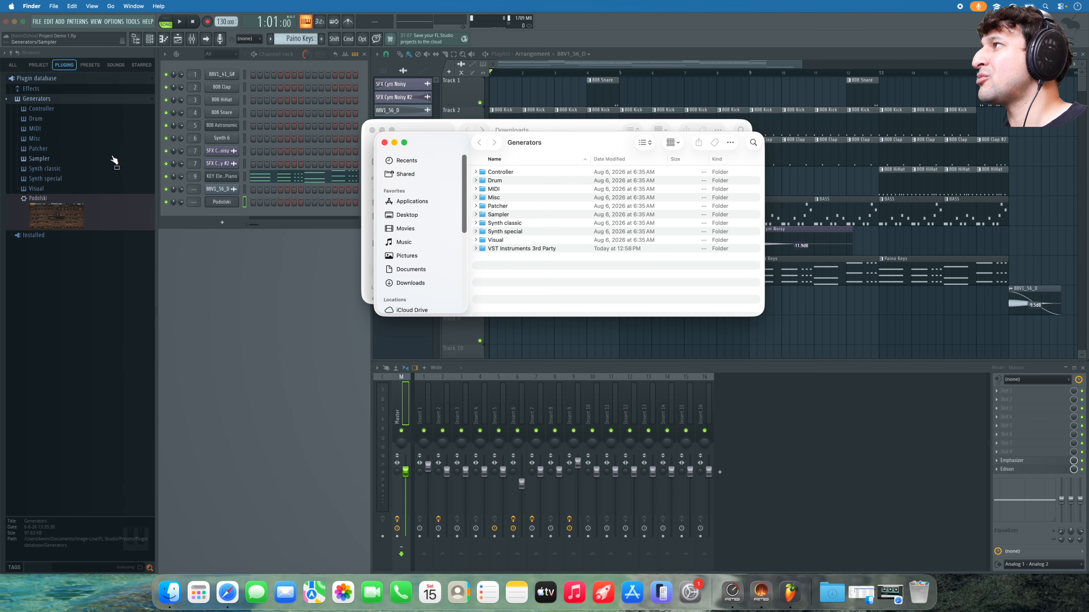
pyautogui.click(20, 54)
pyautogui.click(19, 53)
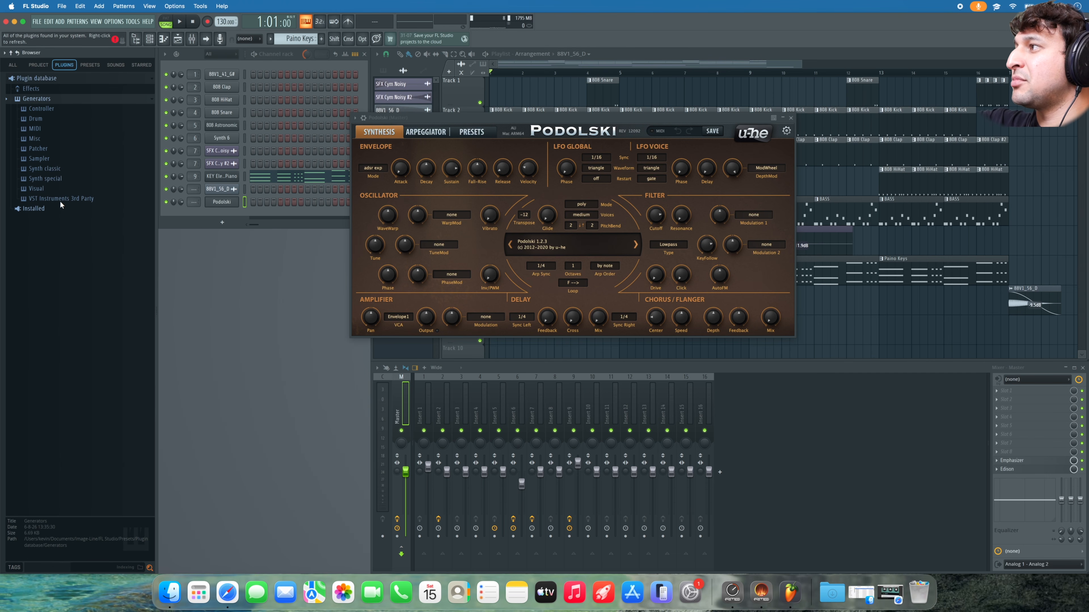
# - Browse the plugin folders and expand VST Instruments 3rd Party to reveal Podolski
pyautogui.click(62, 197)
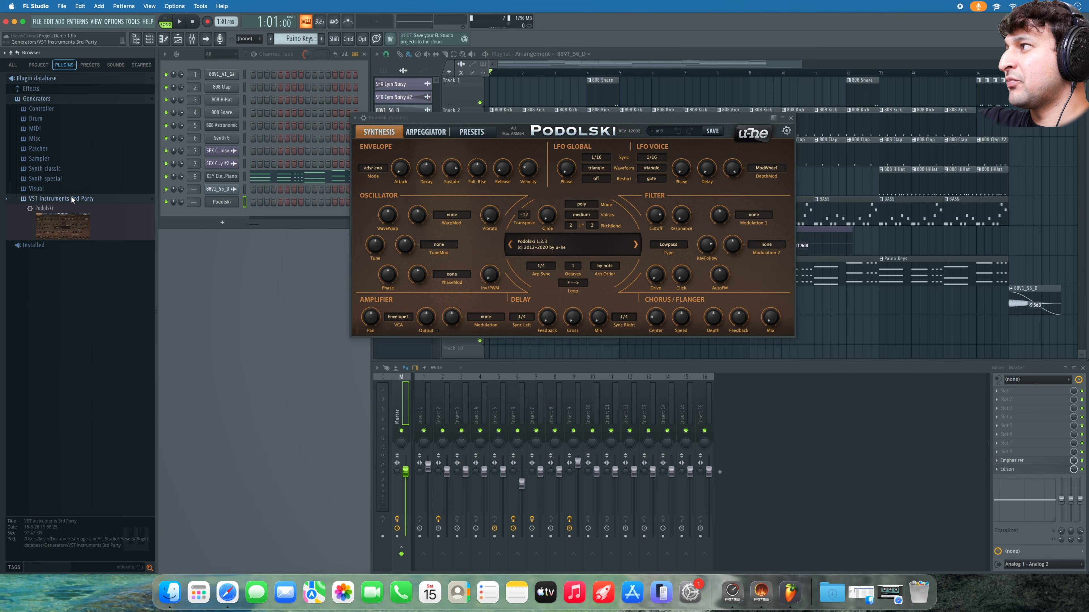
pyautogui.click(50, 189)
pyautogui.click(49, 179)
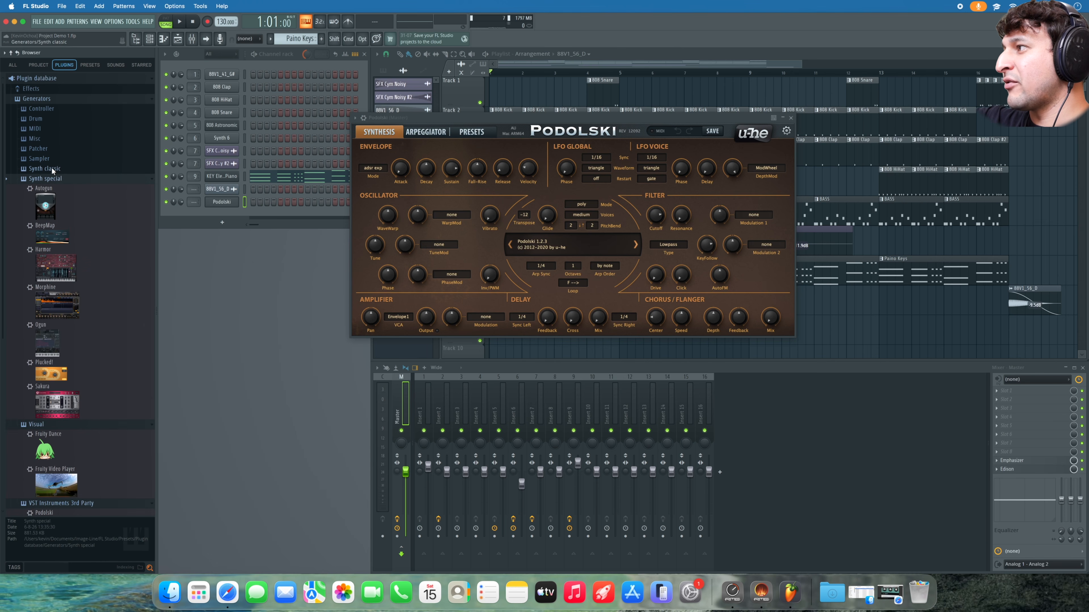
pyautogui.scroll(-3, 47, 129)
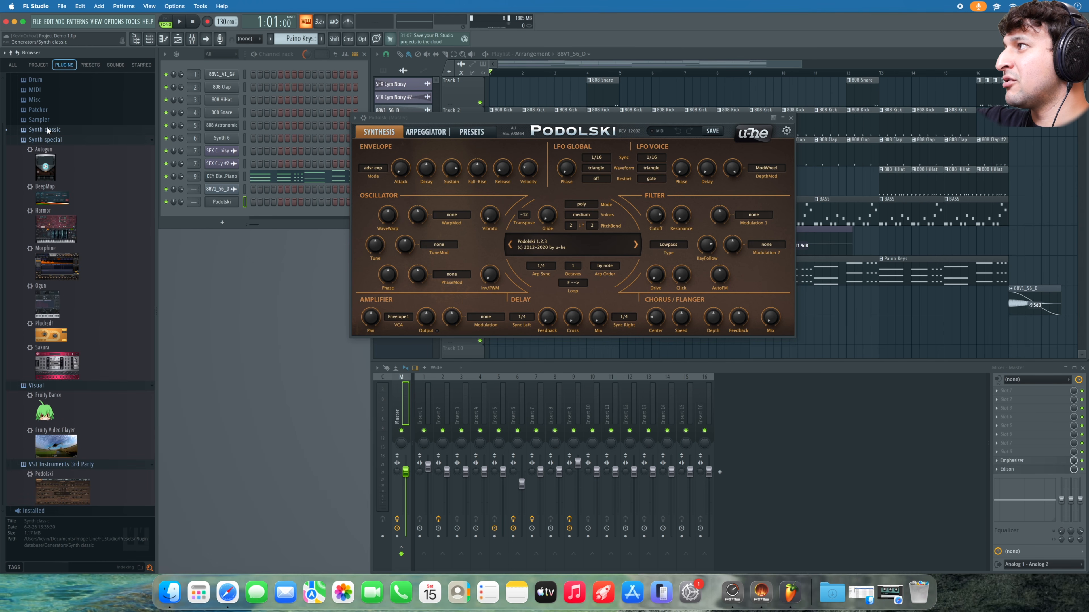
pyautogui.click(43, 138)
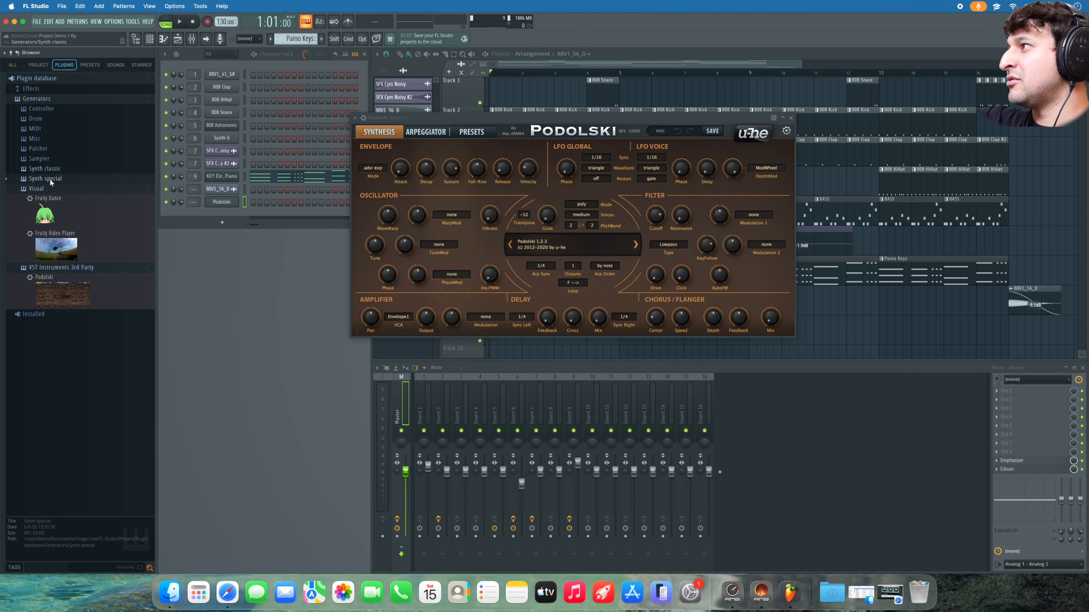
pyautogui.click(50, 189)
pyautogui.click(49, 198)
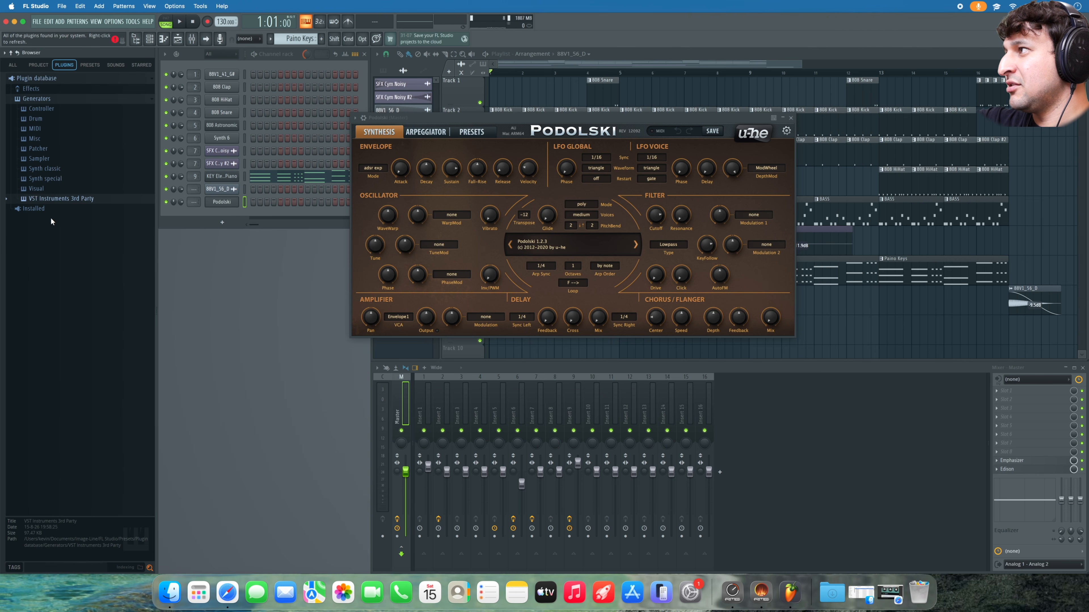
pyautogui.click(43, 197)
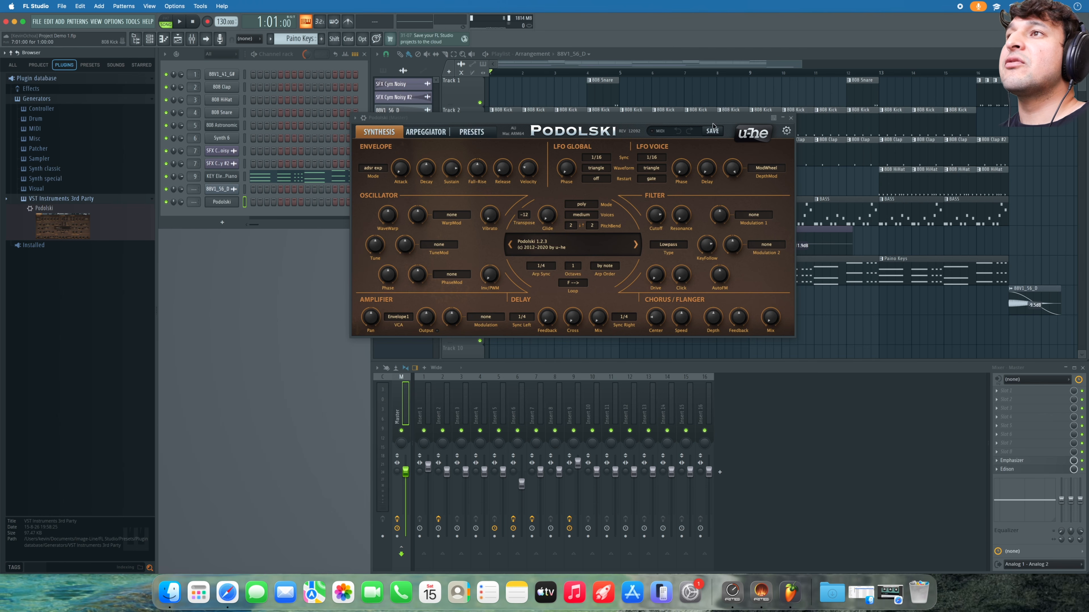
# - Add Podolski from the VST Instruments 3rd Party picker as new channel Podolski #2
pyautogui.click(791, 117)
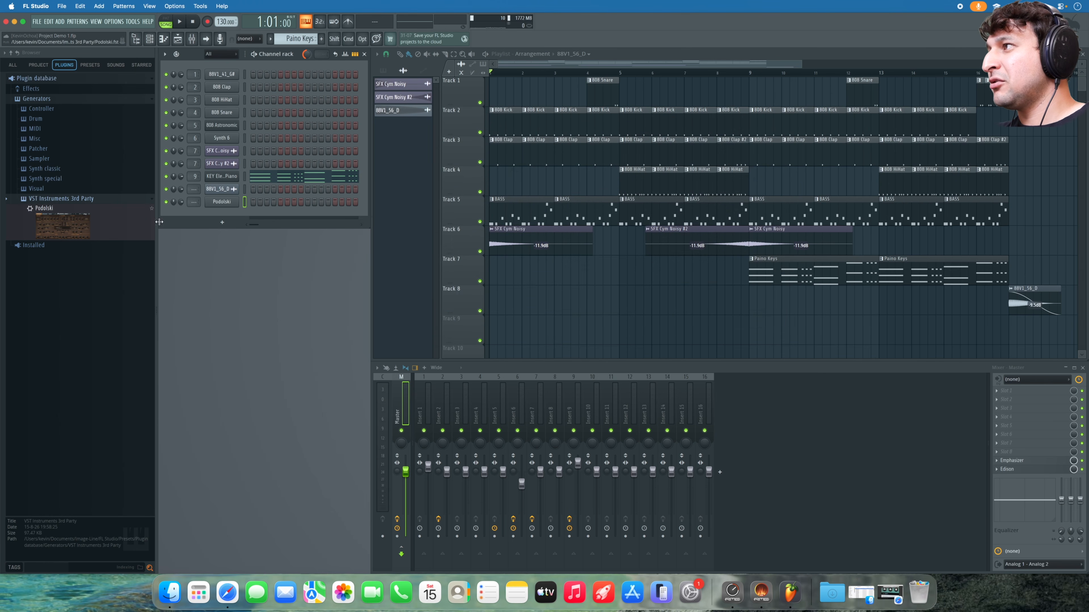
pyautogui.click(219, 224)
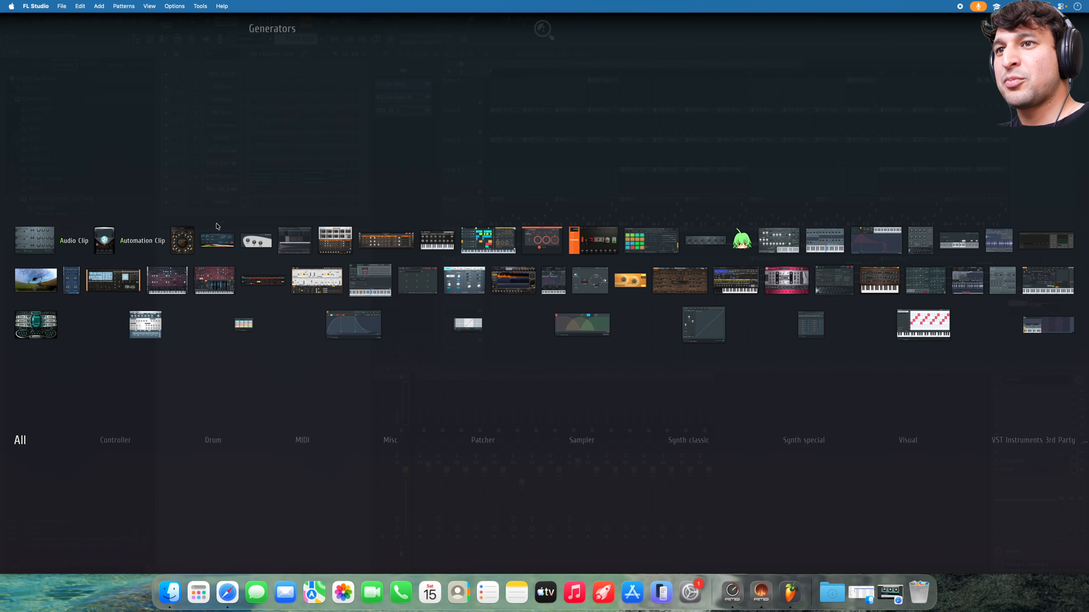
pyautogui.click(1037, 442)
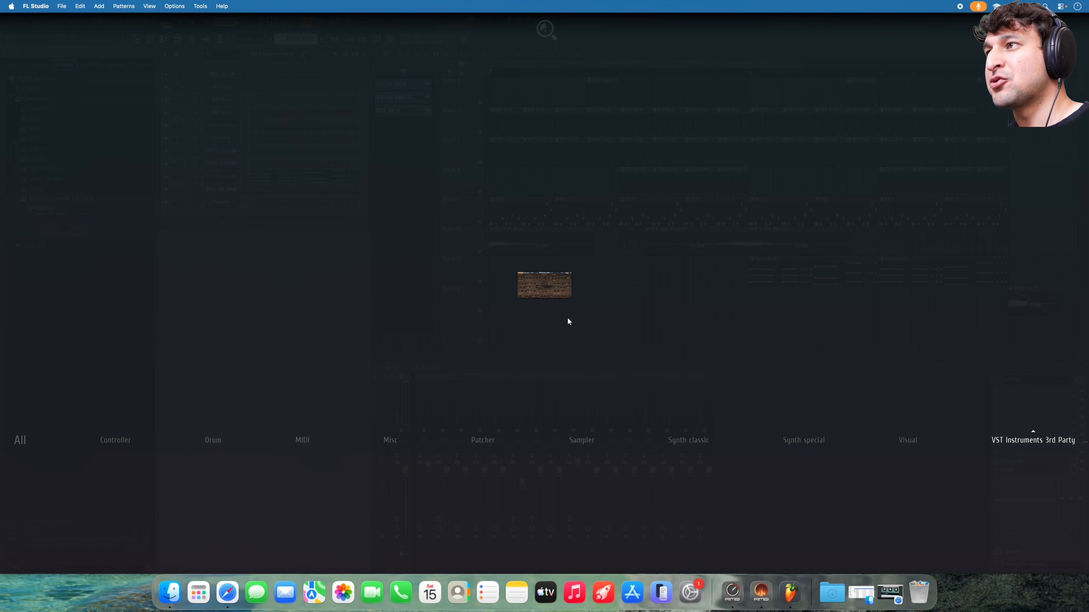
pyautogui.moveTo(549, 299); pyautogui.dragTo(230, 214)
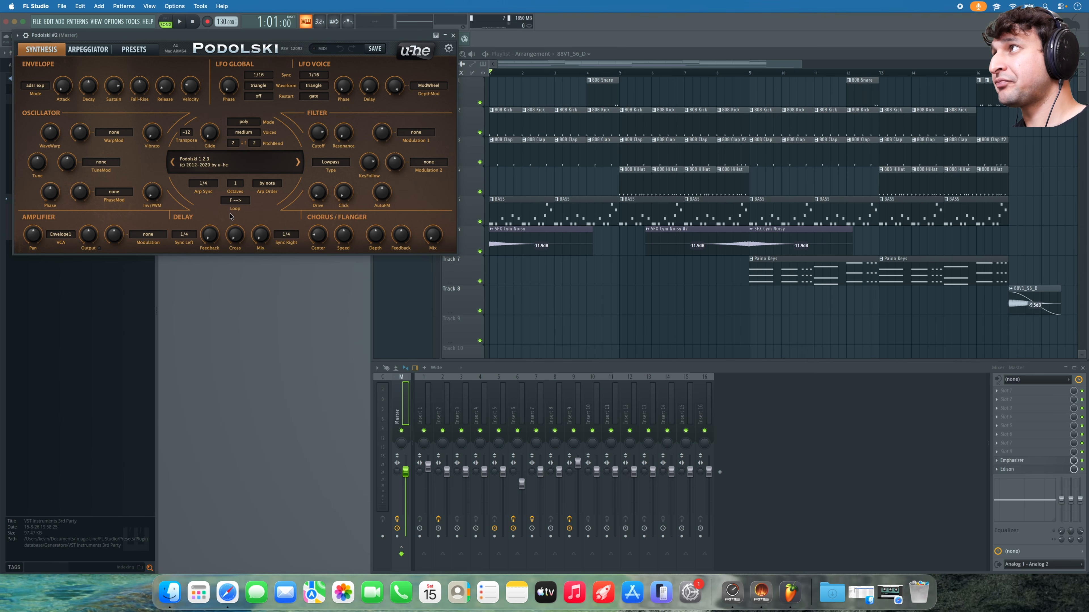
pyautogui.moveTo(253, 37); pyautogui.dragTo(541, 200)
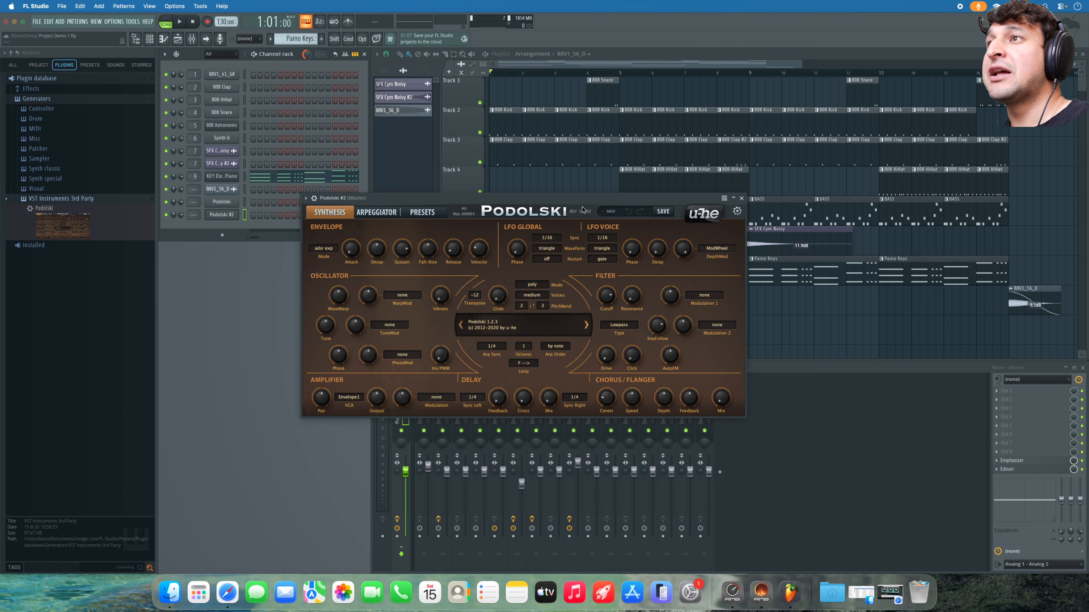
# - Load Protoverb into the second effect slot of mixer insert 2
pyautogui.click(742, 198)
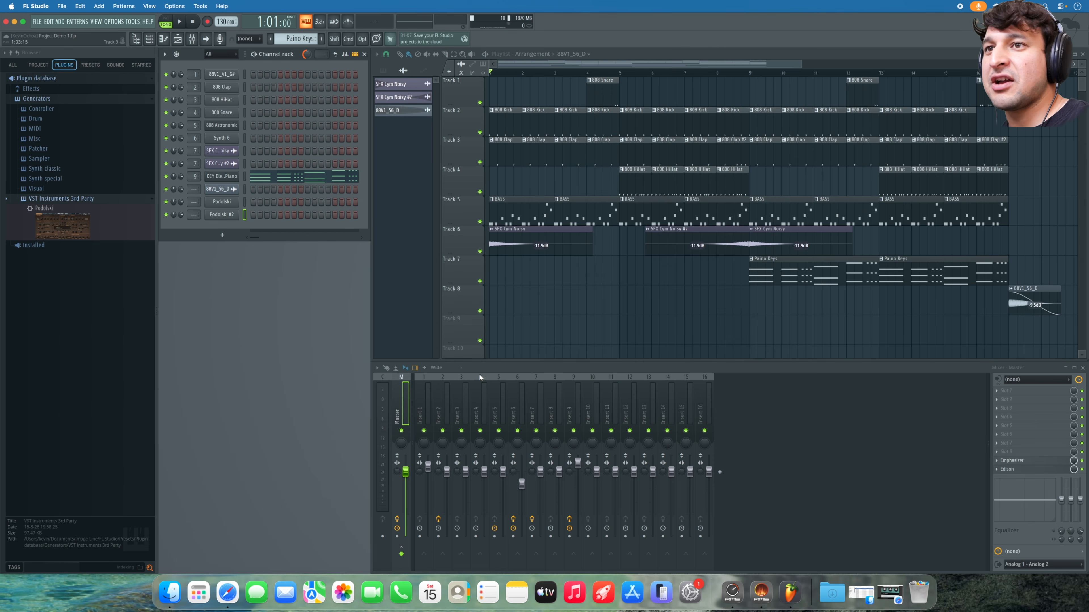
pyautogui.click(445, 408)
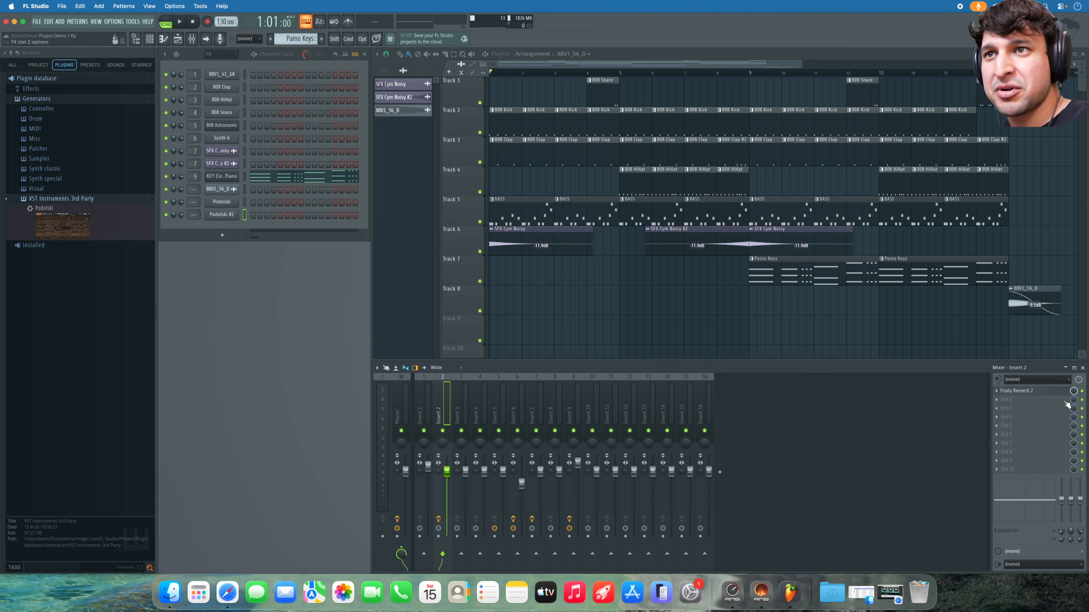
pyautogui.click(1029, 404)
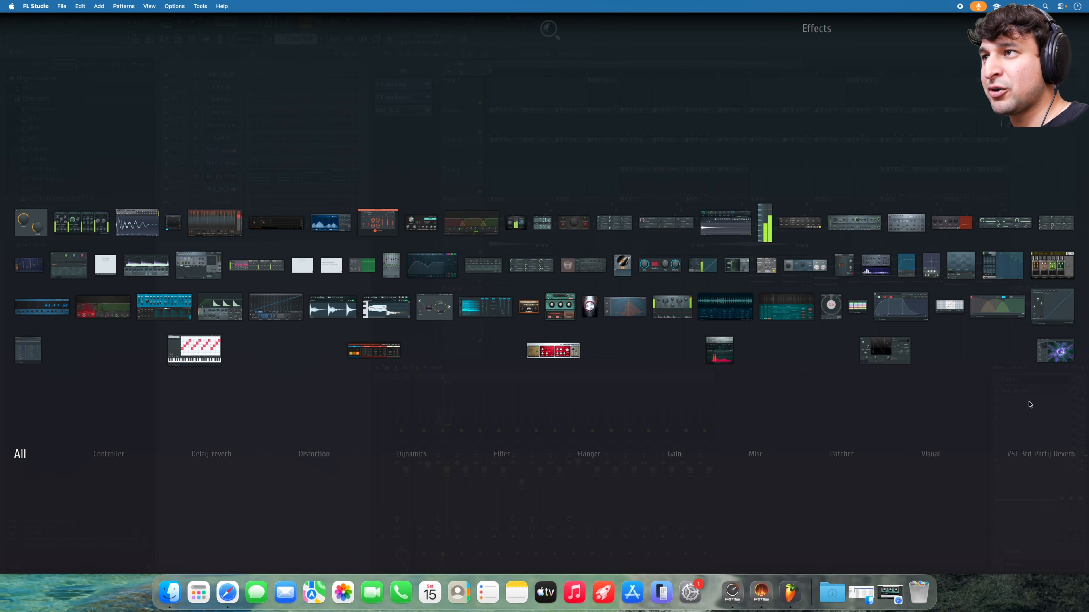
pyautogui.write('pro')
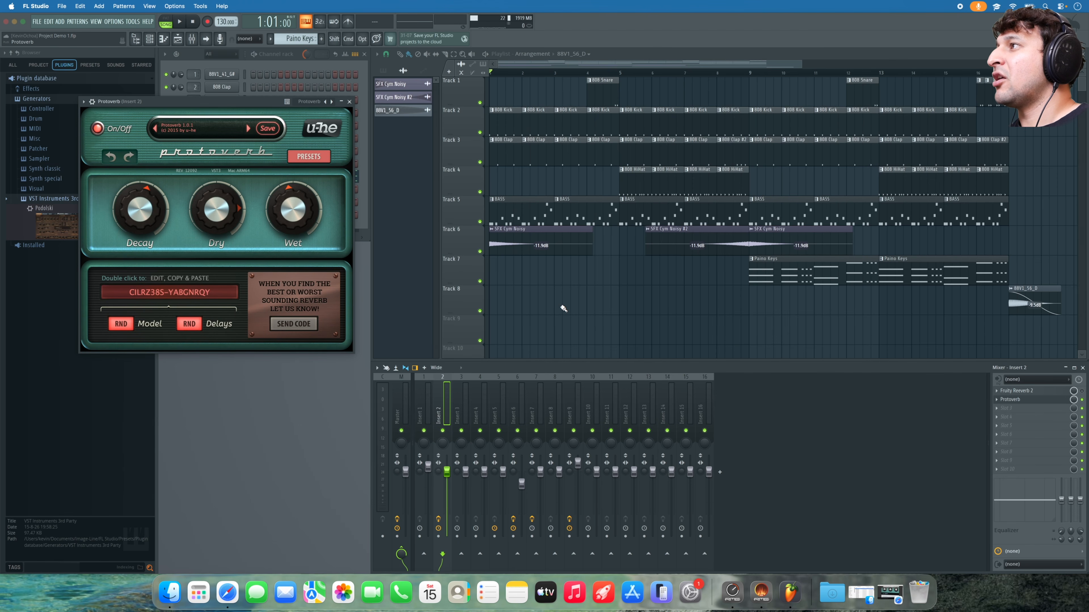
pyautogui.moveTo(201, 101); pyautogui.dragTo(650, 179)
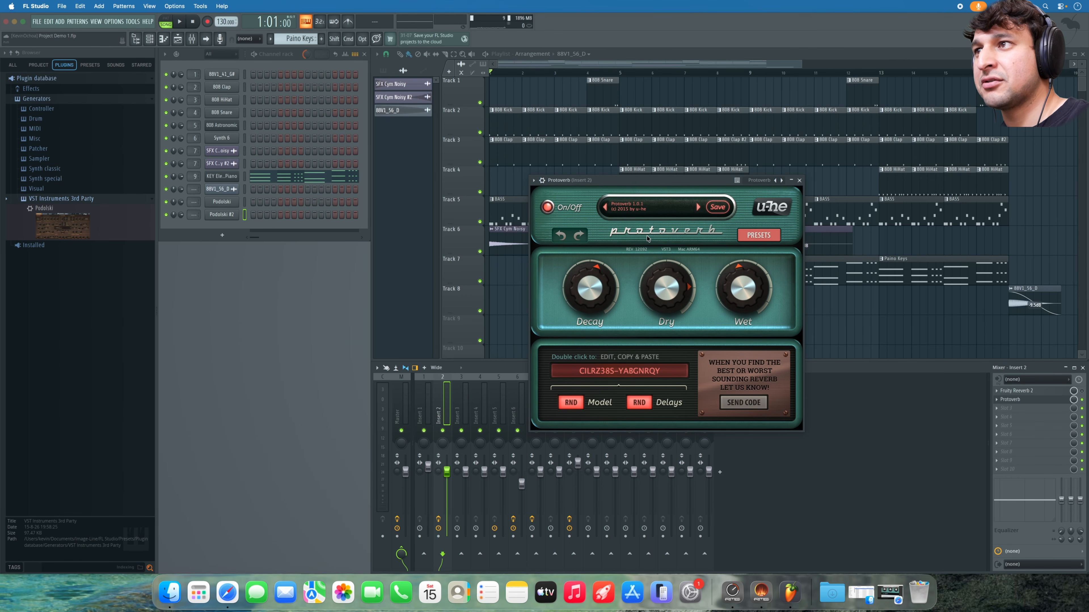
# - With the song playing, raise Protoverb's wet to 70, randomise model and delays, and lower dry
pyautogui.press('space')
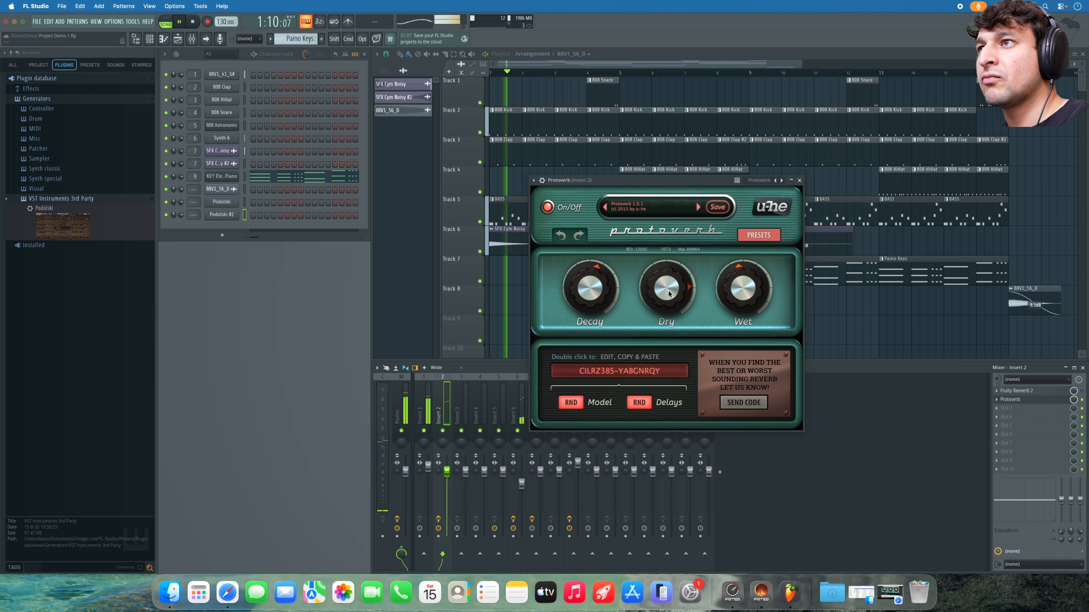
pyautogui.moveTo(732, 297); pyautogui.dragTo(733, 281)
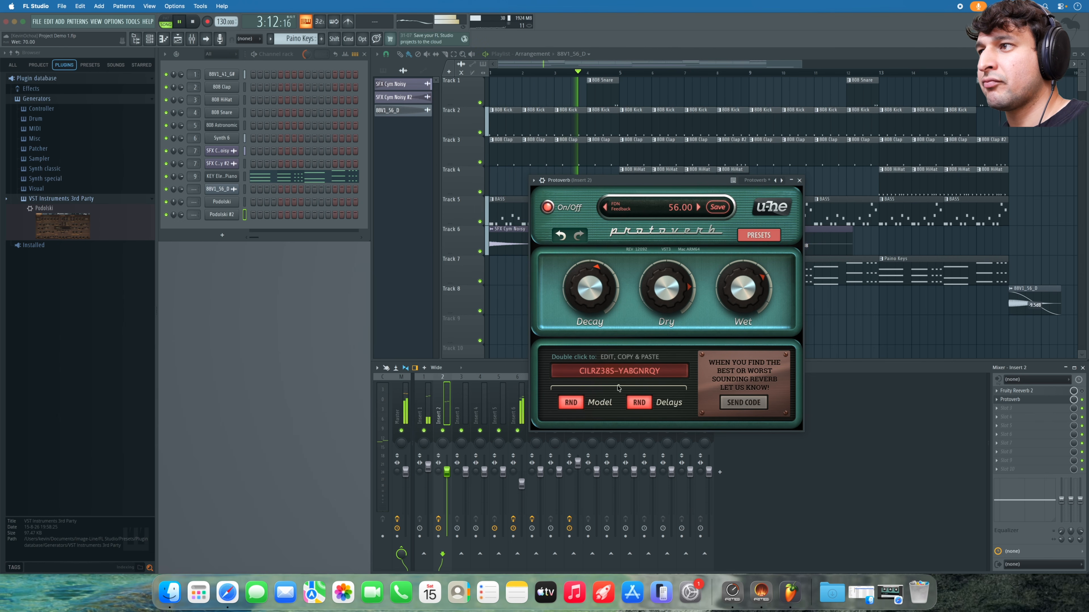
pyautogui.click(590, 404)
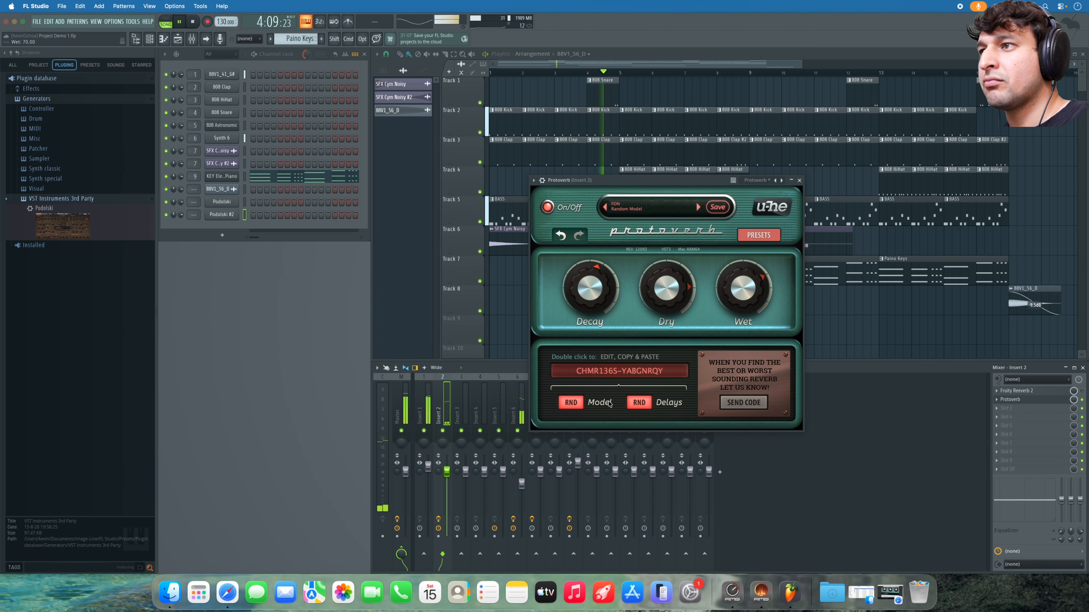
pyautogui.click(638, 403)
pyautogui.moveTo(666, 296); pyautogui.dragTo(668, 342)
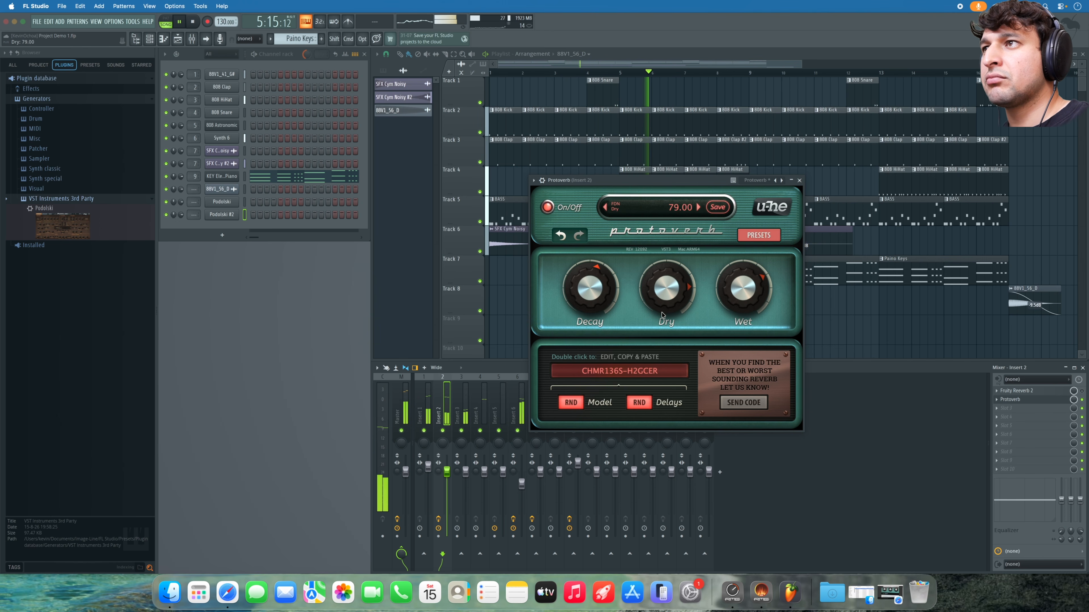
pyautogui.moveTo(740, 288)
pyautogui.mouseDown()
pyautogui.moveTo(738, 306)
pyautogui.moveTo(739, 296)
pyautogui.mouseUp()
pyautogui.click(639, 402)
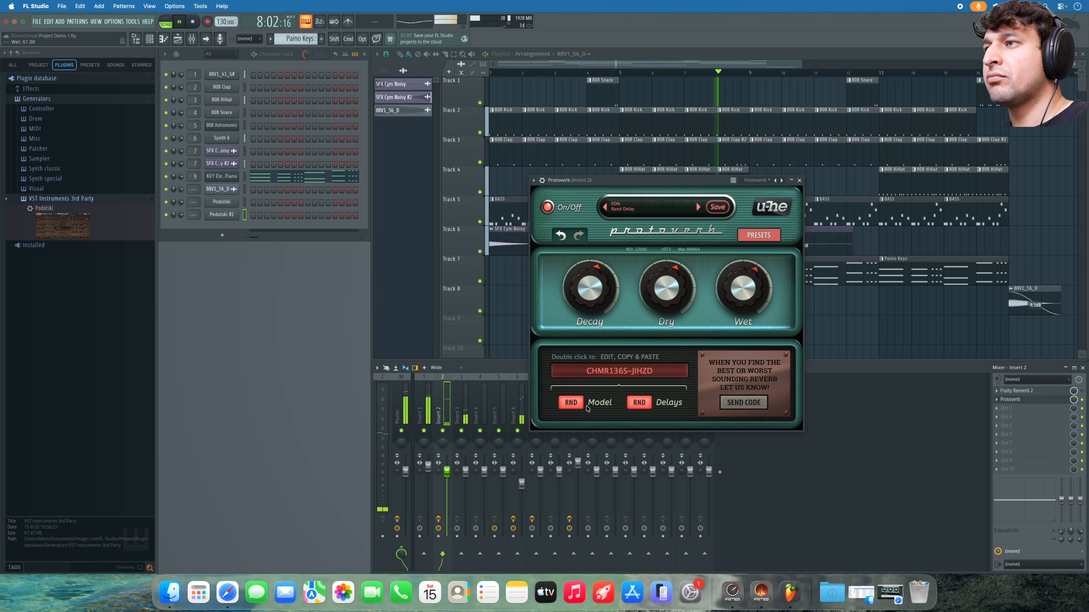
# - Settle Protoverb at lower wet, higher dry and shorter decay, then close it and stop playback
pyautogui.moveTo(743, 296); pyautogui.dragTo(758, 355)
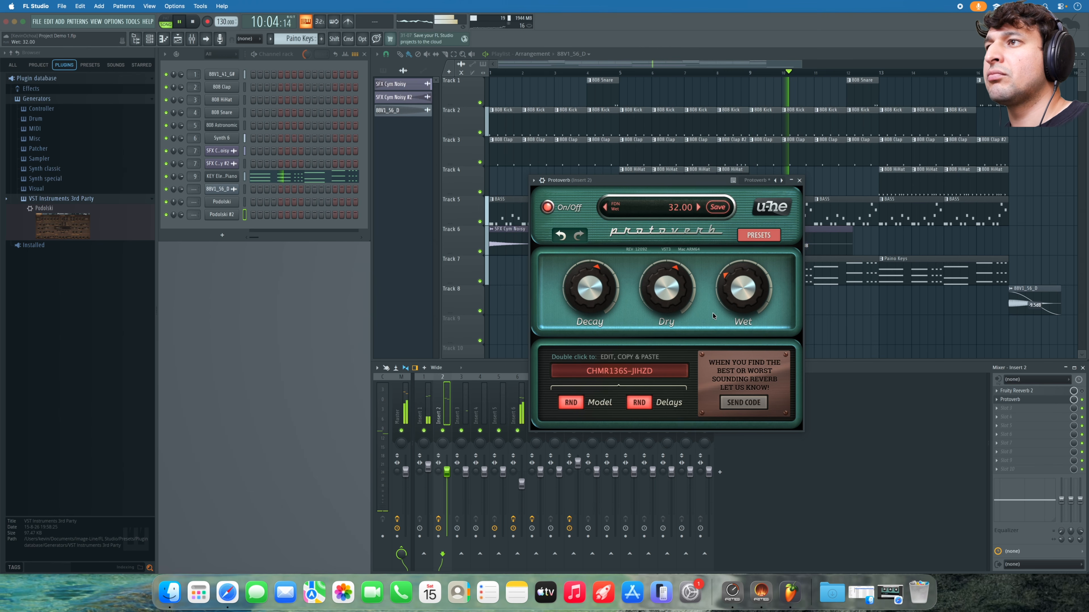
pyautogui.moveTo(674, 293); pyautogui.dragTo(675, 280)
pyautogui.moveTo(589, 291); pyautogui.dragTo(591, 332)
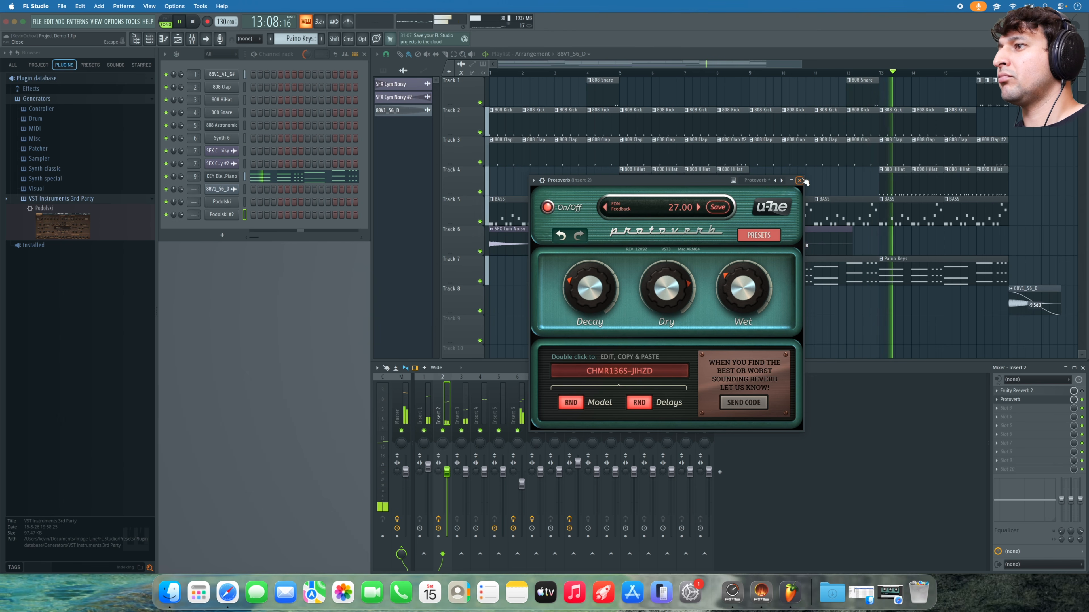
pyautogui.press('Escape')
pyautogui.press('space')
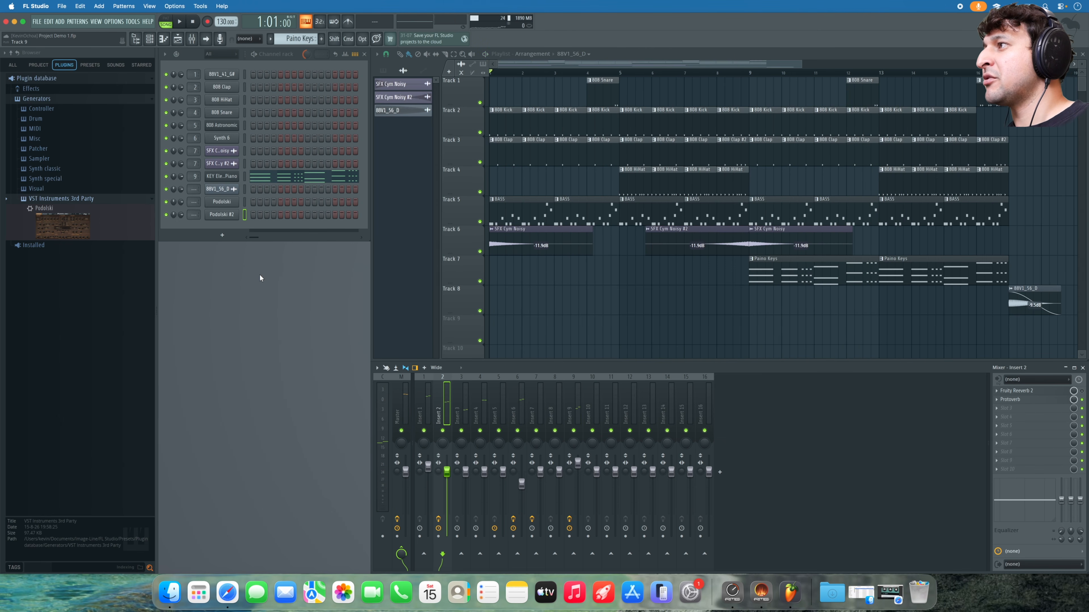
# - Reopen the Podolski #2 synth, after briefly checking KEY Electric Piano, and switch to its preset browser
pyautogui.click(221, 214)
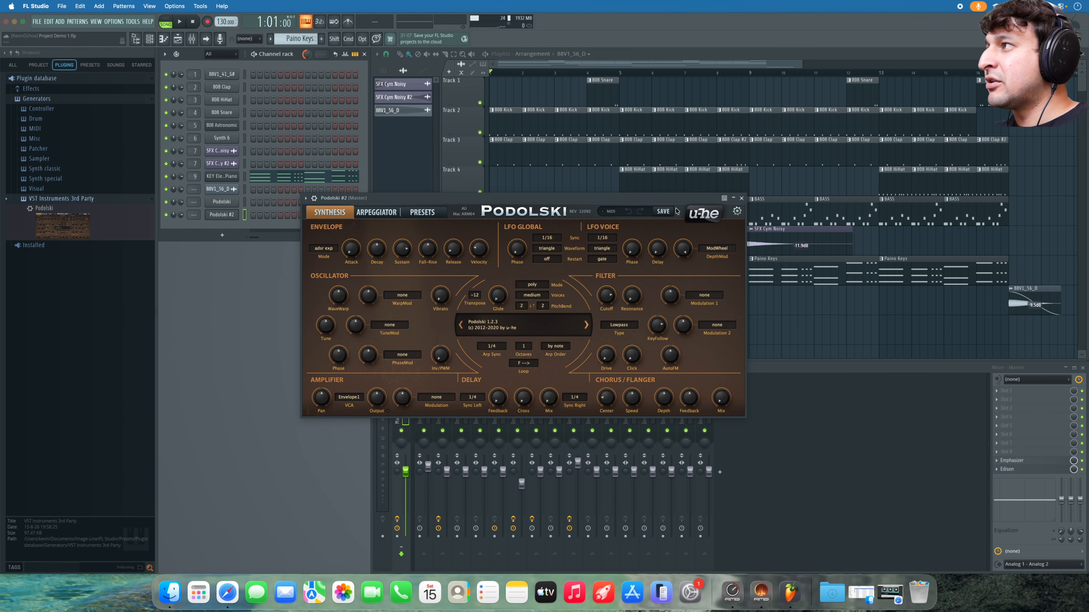
pyautogui.click(221, 179)
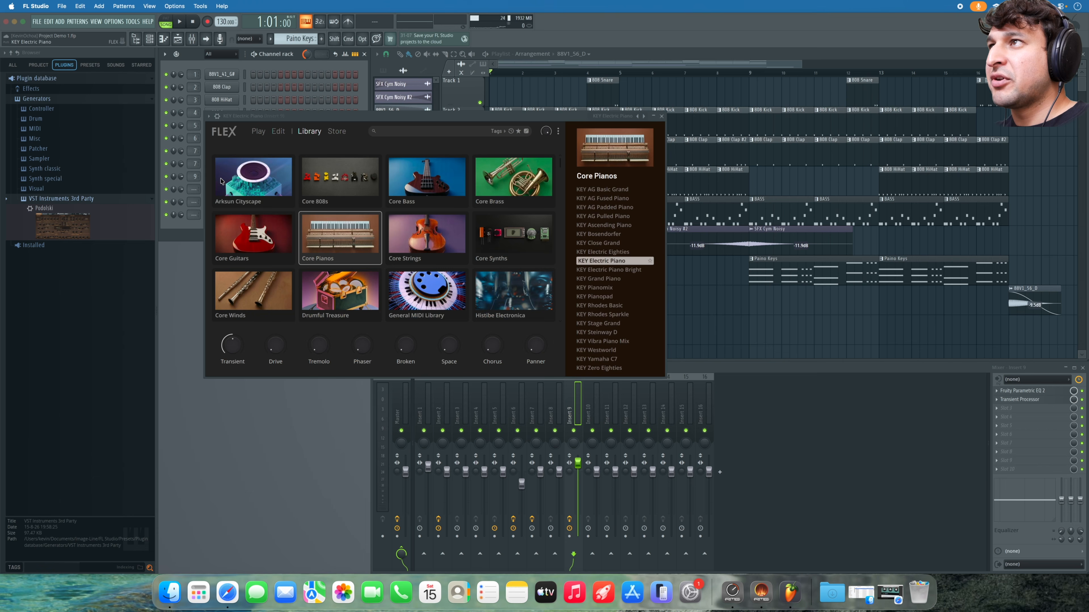
pyautogui.click(627, 118)
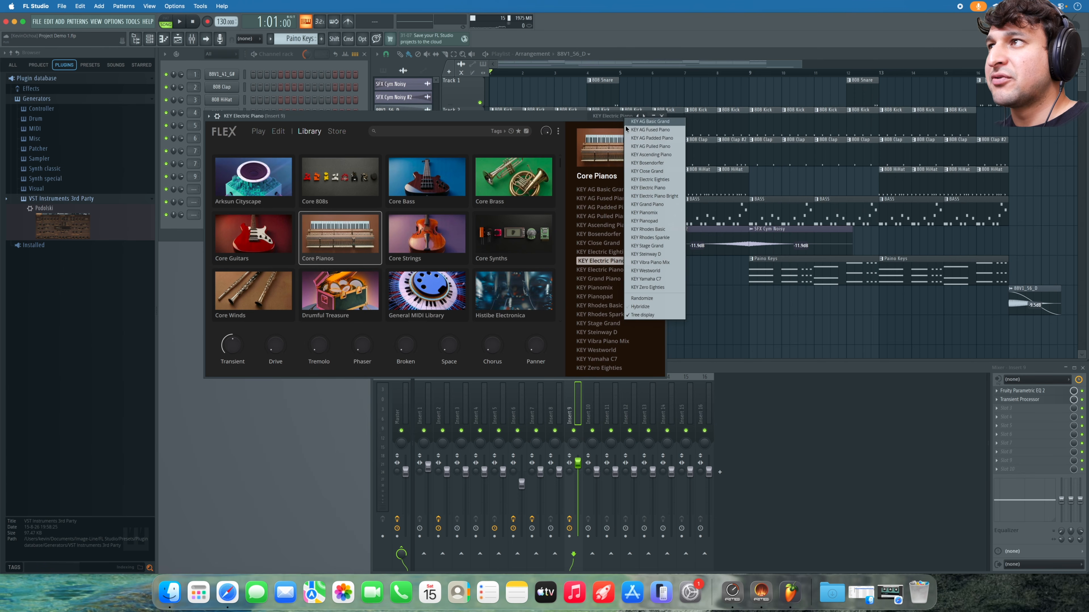
pyautogui.click(565, 120)
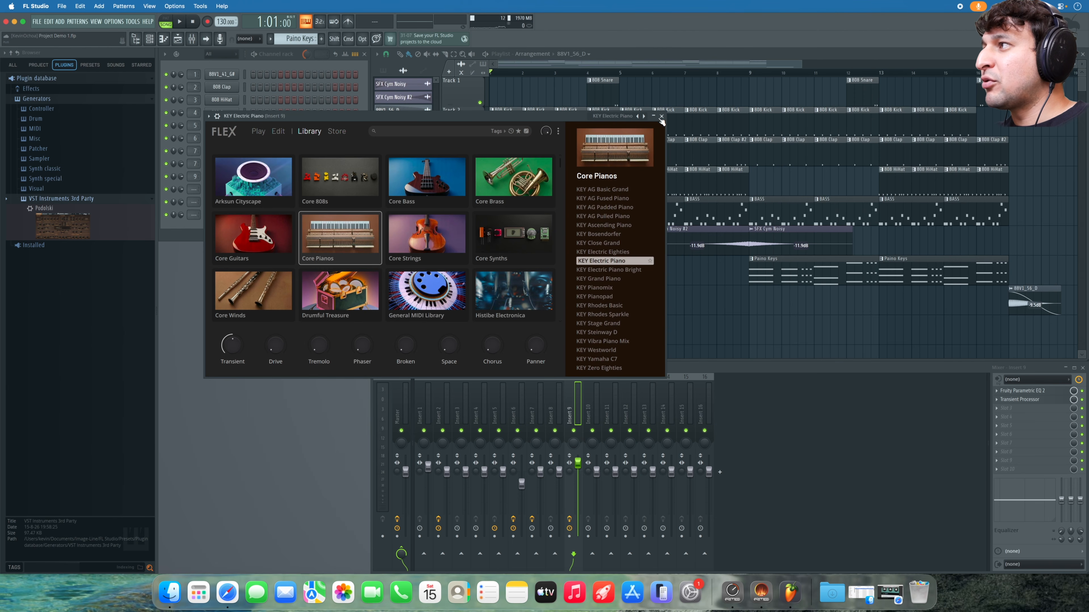
pyautogui.click(663, 115)
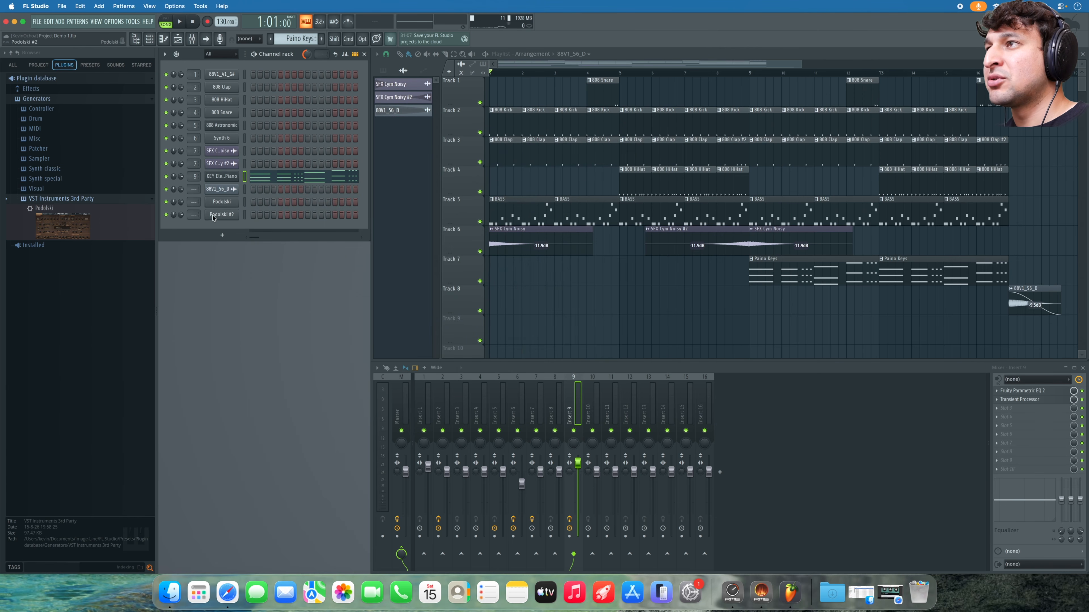
pyautogui.click(213, 216)
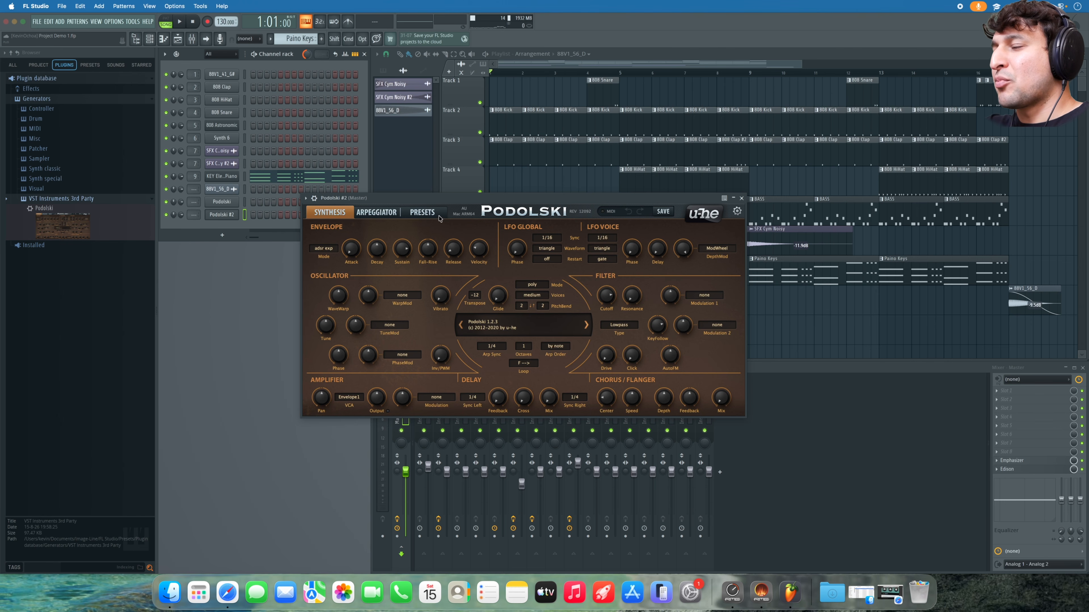
pyautogui.click(431, 216)
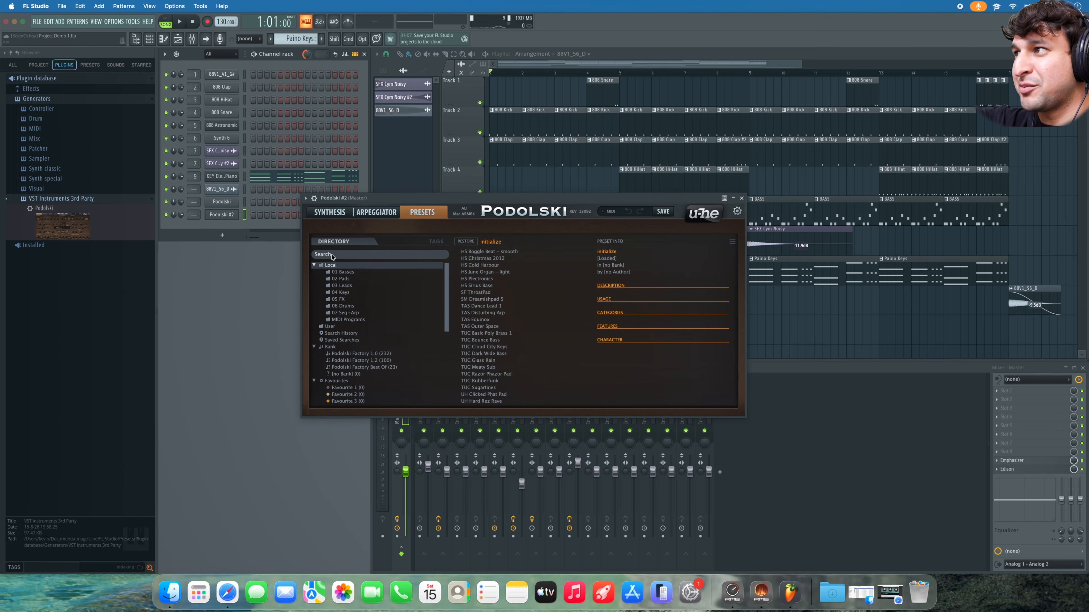
# - Open the 07 Seq+Arp folder and audition the HS presets, Christmas 2012 through Trouncer
pyautogui.click(339, 255)
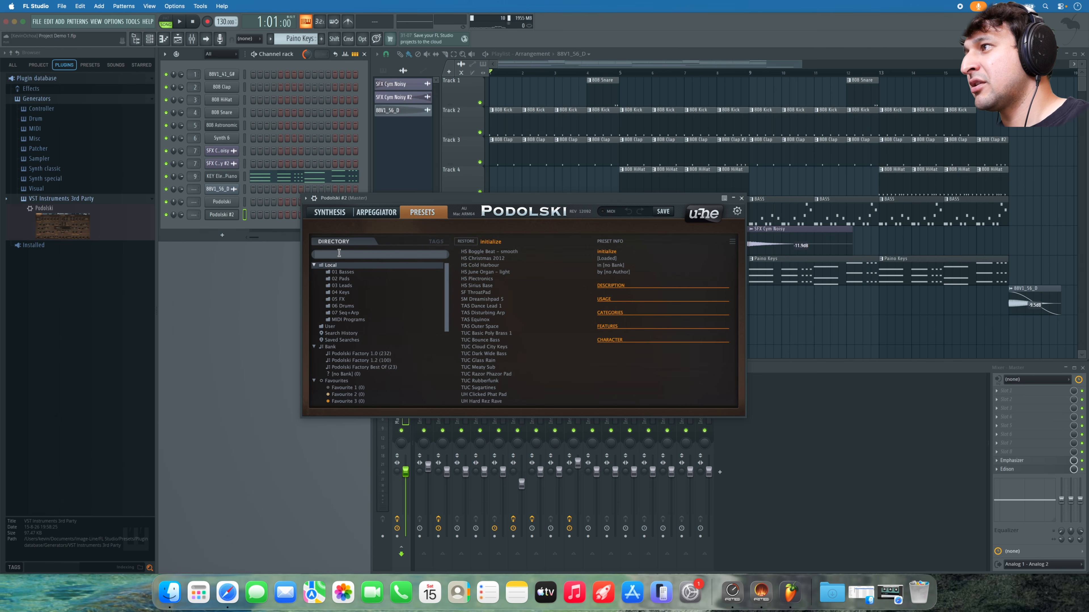
pyautogui.click(348, 313)
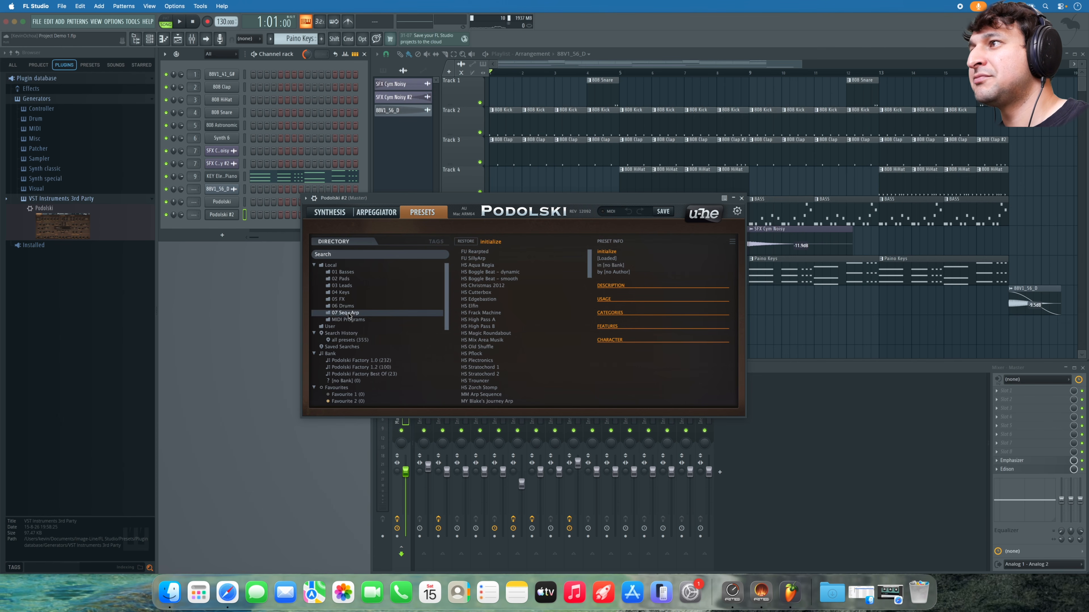
pyautogui.click(481, 286)
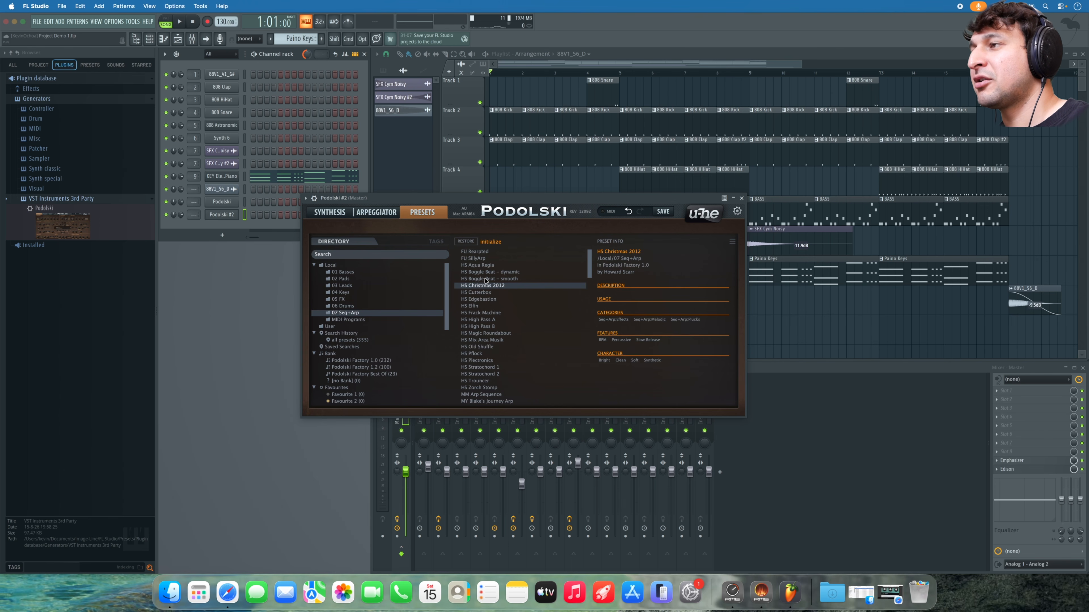
pyautogui.click(488, 292)
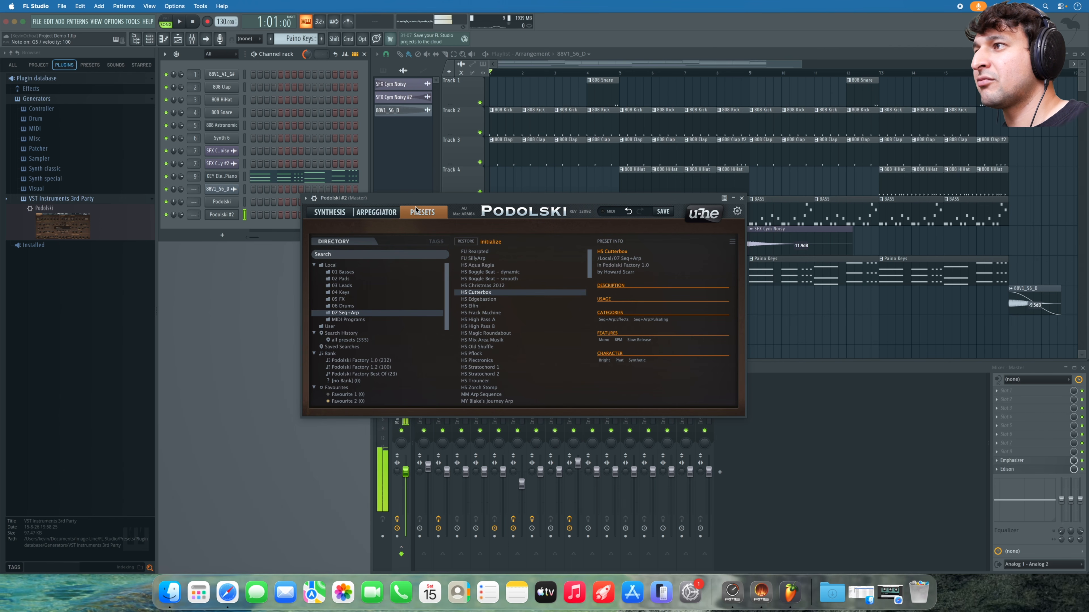
pyautogui.click(490, 320)
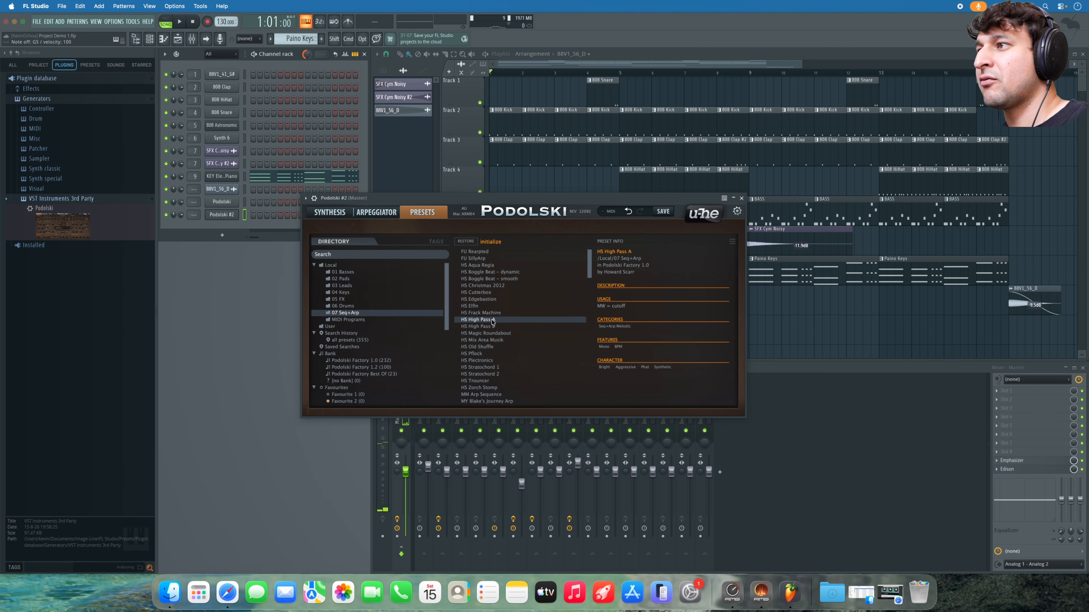
pyautogui.click(495, 360)
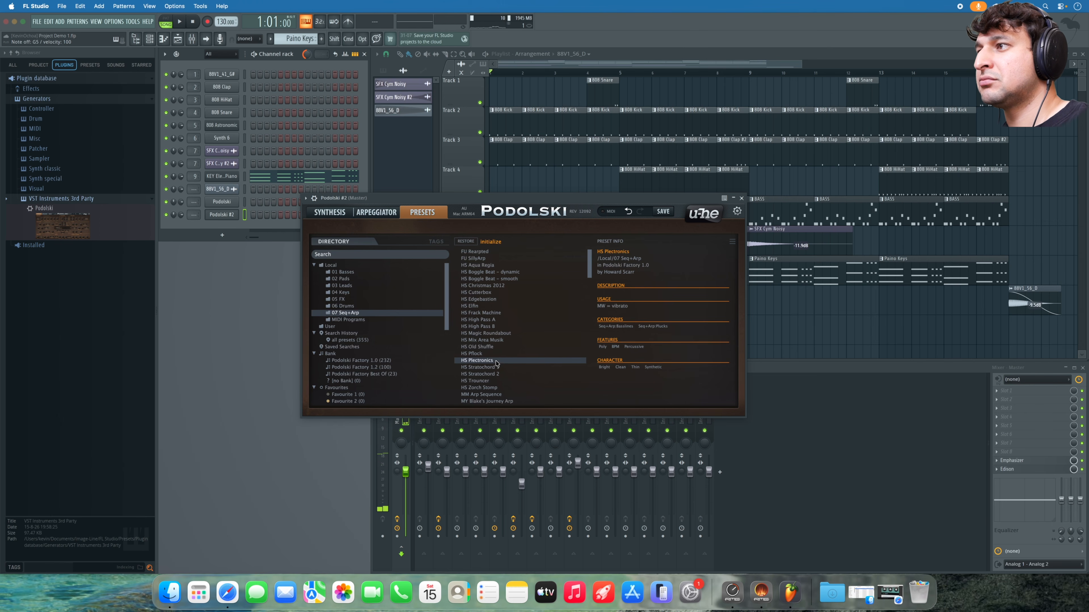
pyautogui.click(490, 381)
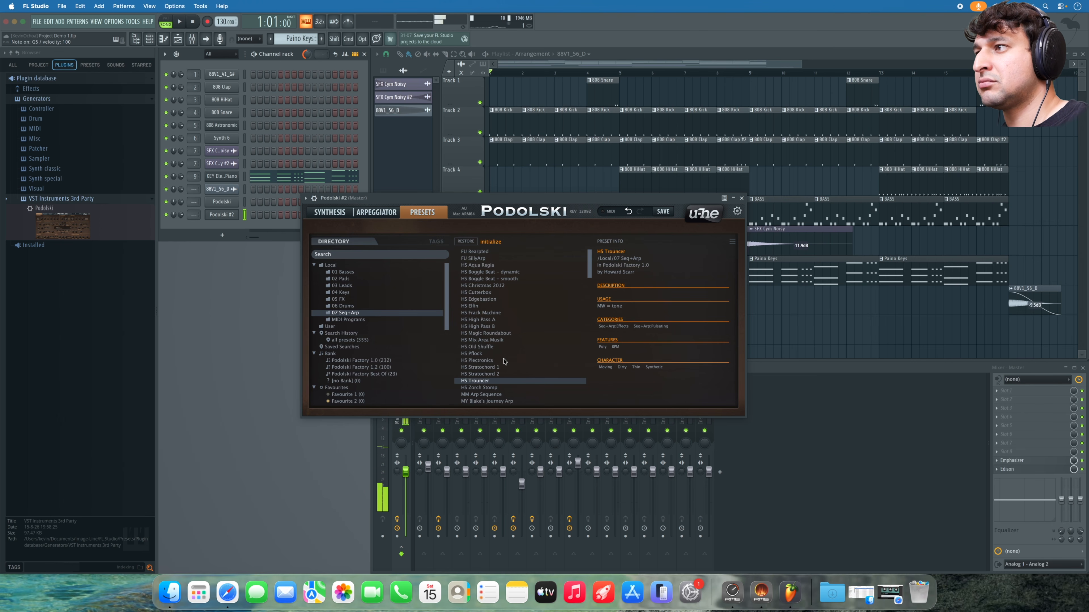
# - Audition the SF and SM presets and TAS Arplay 1 through Clicky Groove 2
pyautogui.scroll(-3, 501, 380)
pyautogui.click(491, 387)
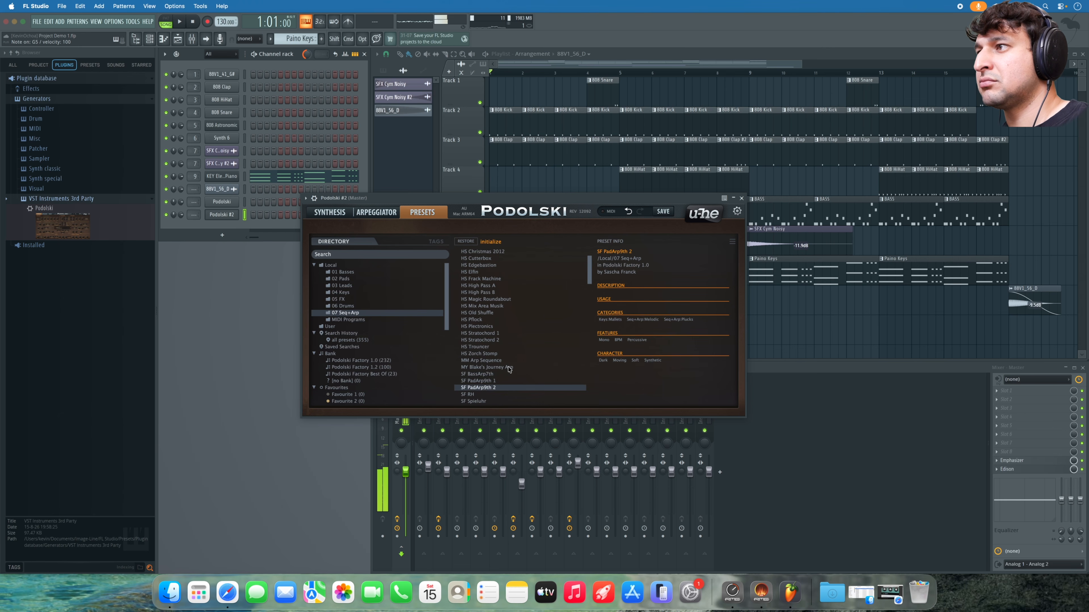
pyautogui.scroll(-3, 506, 369)
pyautogui.click(488, 347)
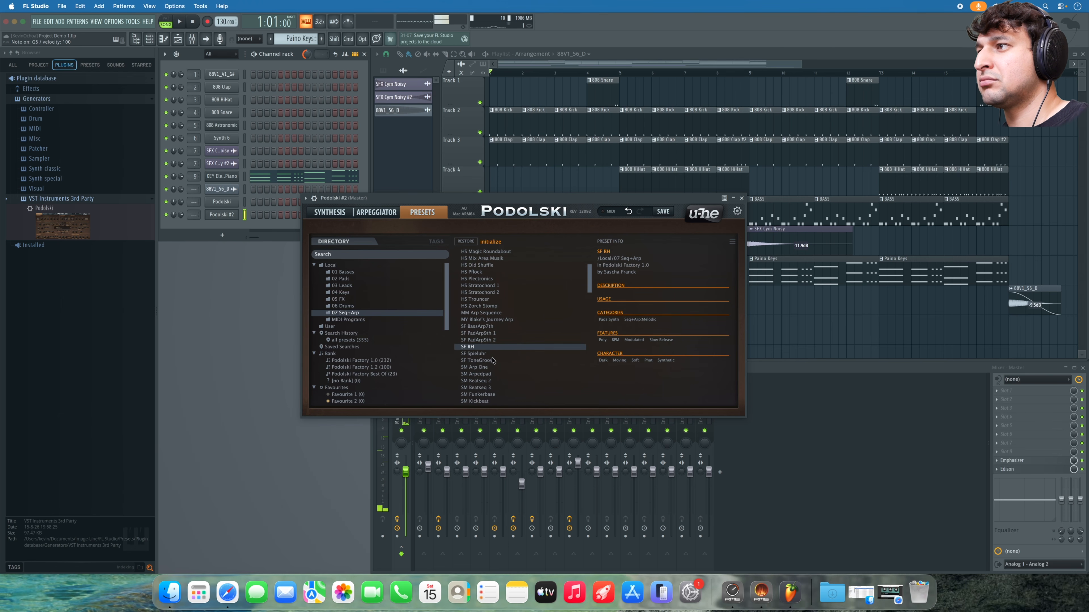
pyautogui.click(493, 367)
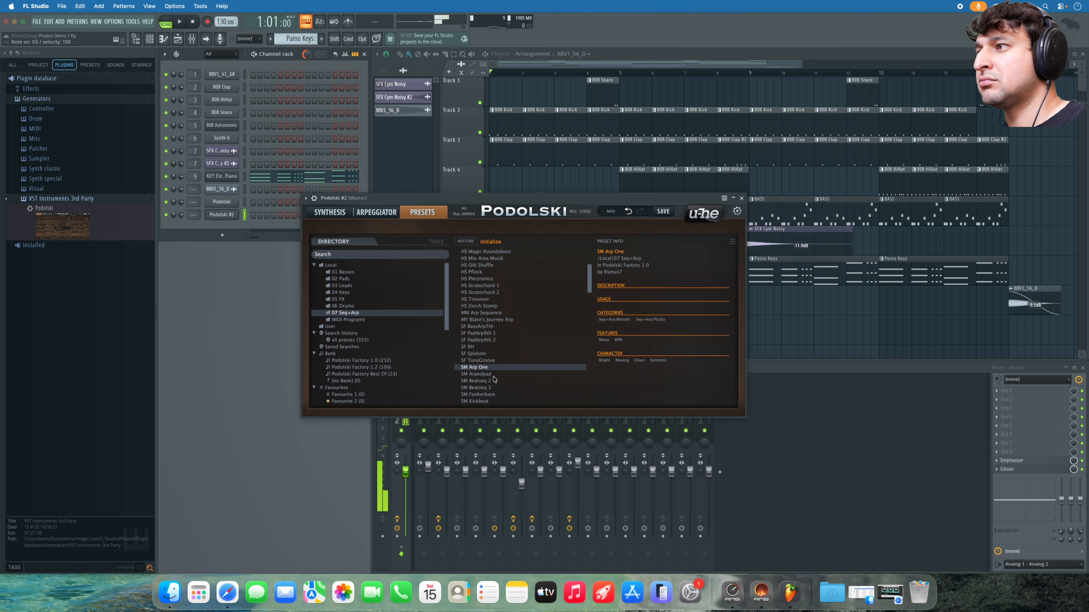
pyautogui.scroll(-3, 493, 377)
pyautogui.click(488, 361)
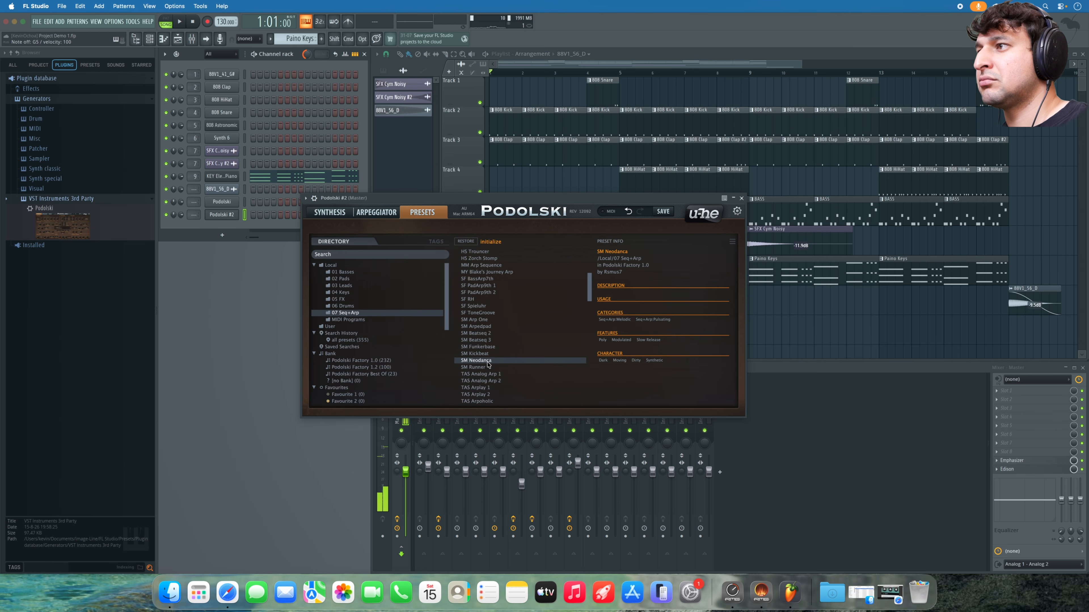
pyautogui.click(493, 367)
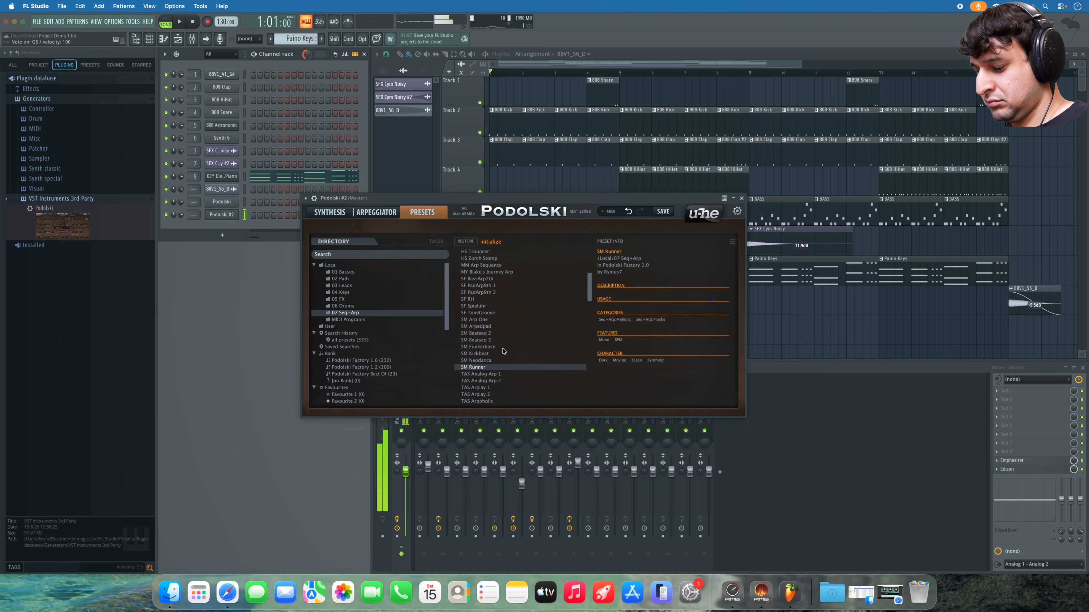
pyautogui.scroll(-1, 499, 371)
pyautogui.click(484, 381)
pyautogui.scroll(-7, 497, 365)
pyautogui.click(492, 368)
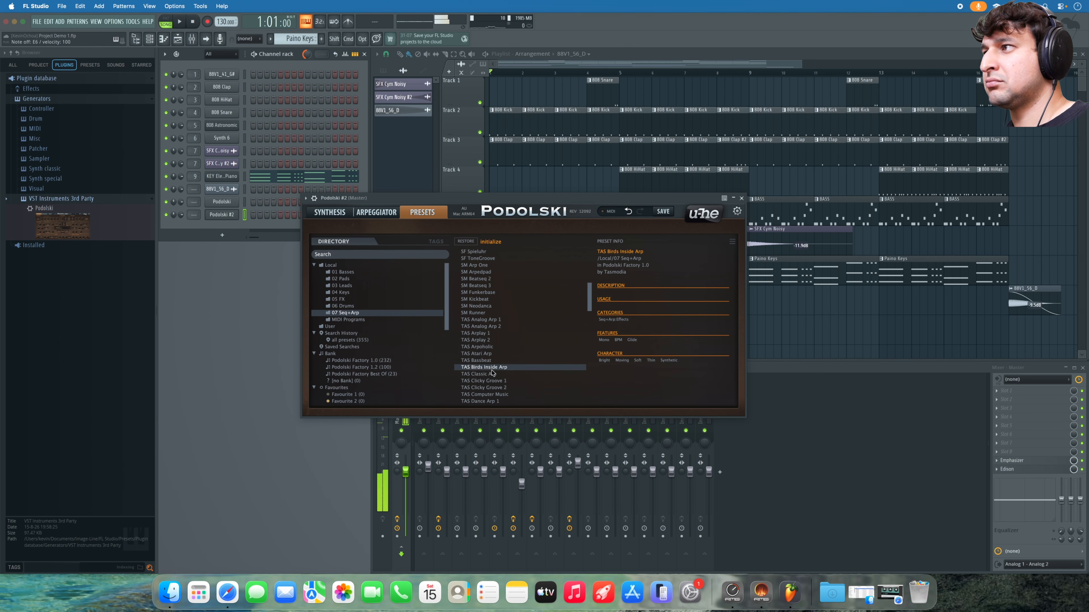
pyautogui.click(492, 381)
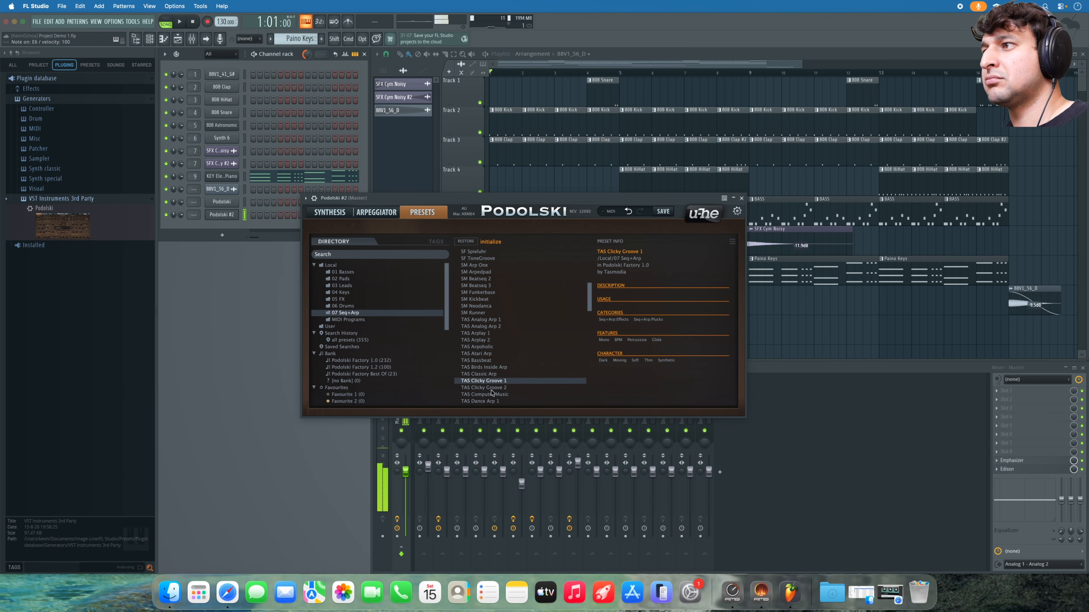
pyautogui.click(491, 388)
# - Audition the TAS Equilibrium to TUC presets and load TUC Fog Waves SEQ
pyautogui.scroll(-10, 492, 385)
pyautogui.click(490, 347)
pyautogui.click(489, 361)
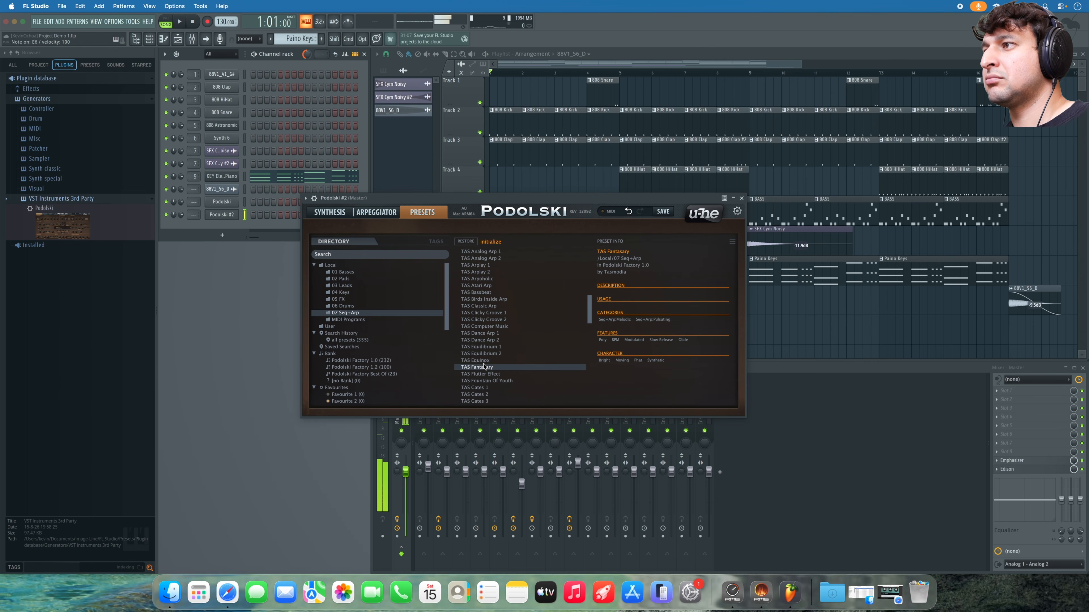
pyautogui.scroll(-3, 489, 376)
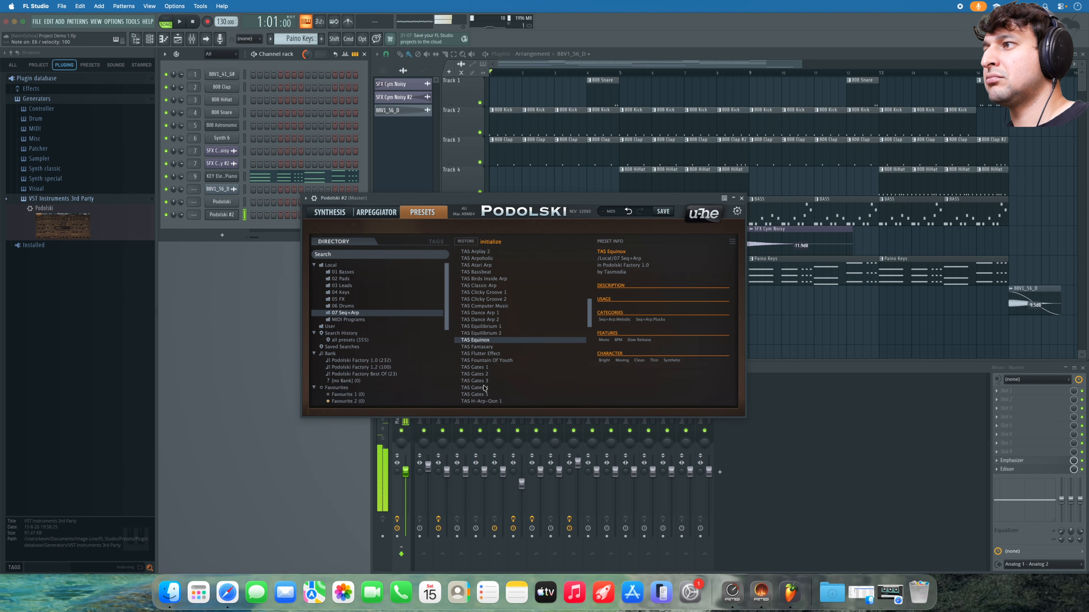
pyautogui.click(482, 368)
pyautogui.click(488, 381)
pyautogui.scroll(-15, 493, 356)
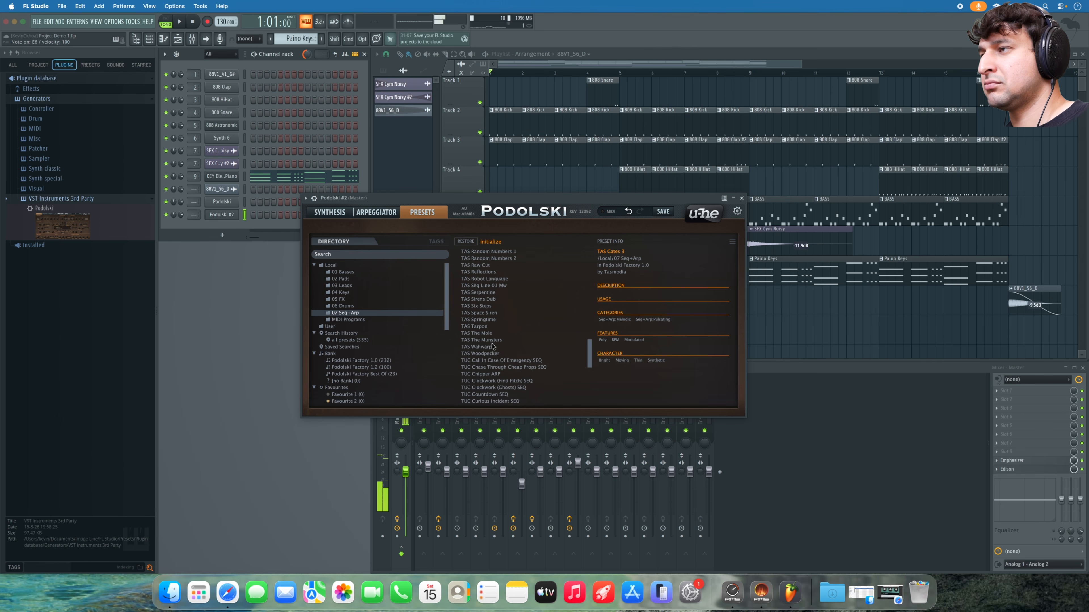
pyautogui.click(501, 321)
pyautogui.click(497, 334)
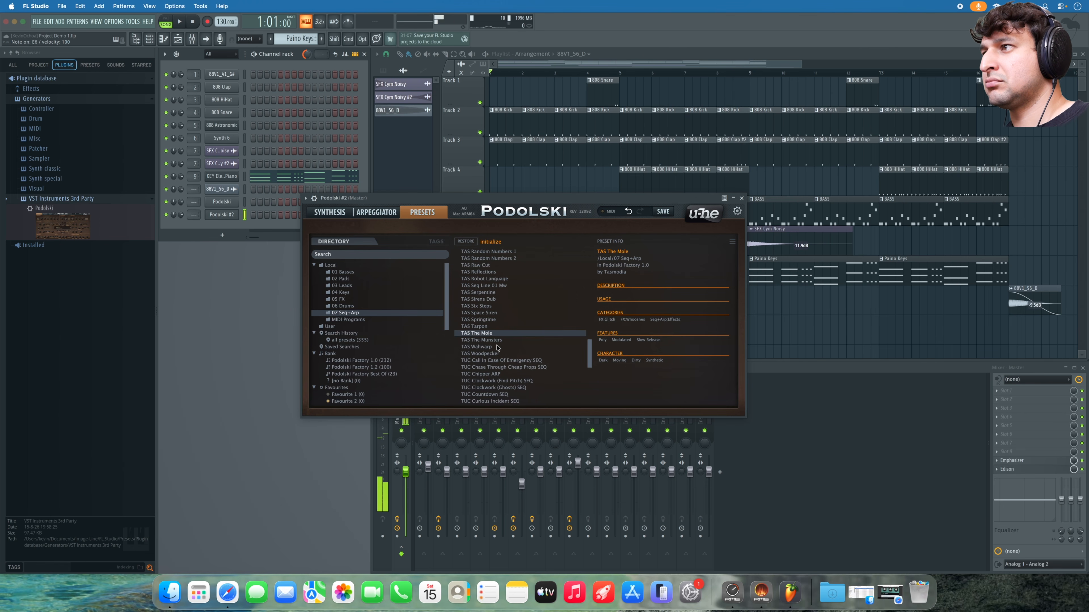
pyautogui.click(498, 348)
pyautogui.click(497, 361)
pyautogui.scroll(-3, 509, 352)
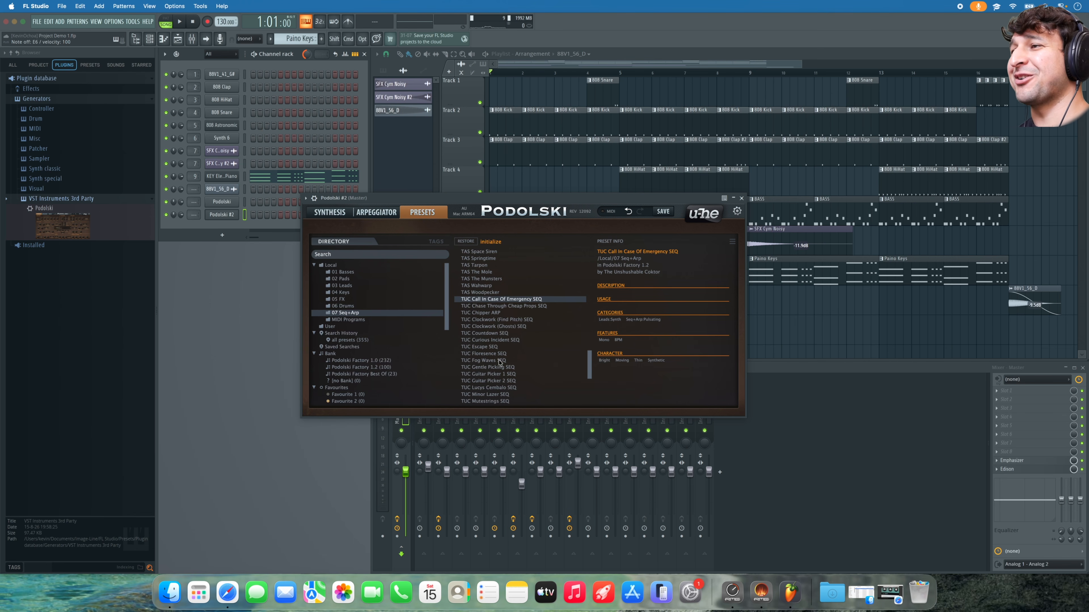
pyautogui.click(499, 360)
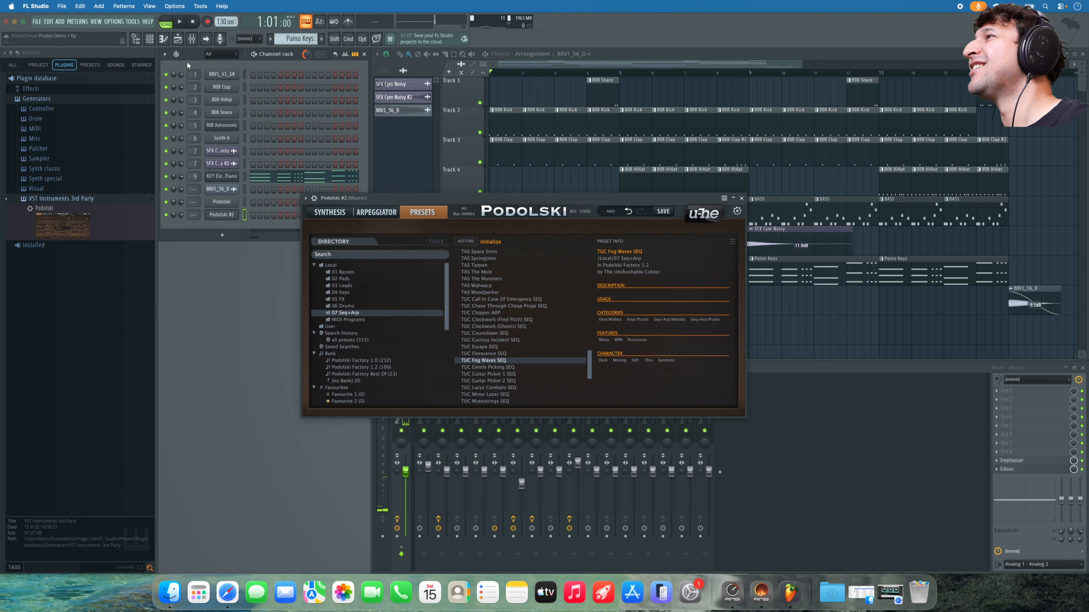
# - Hide the plugin browser and create a new pattern named Arp
pyautogui.click(192, 38)
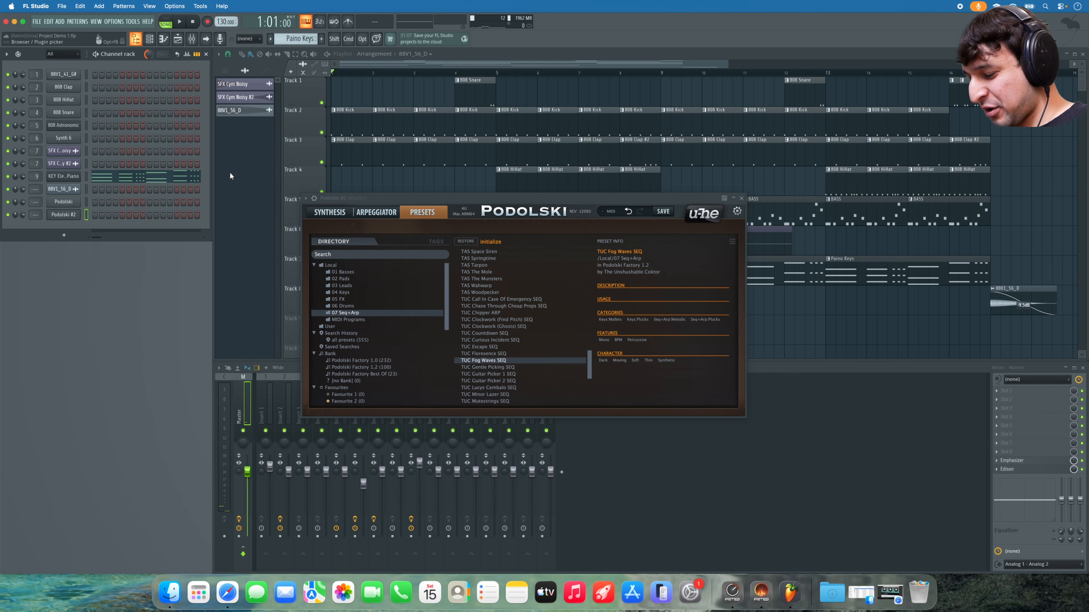
pyautogui.press('F4')
pyautogui.write('A')
pyautogui.write('or')
pyautogui.press('BackSpace')
pyautogui.press('BackSpace')
pyautogui.write('ro')
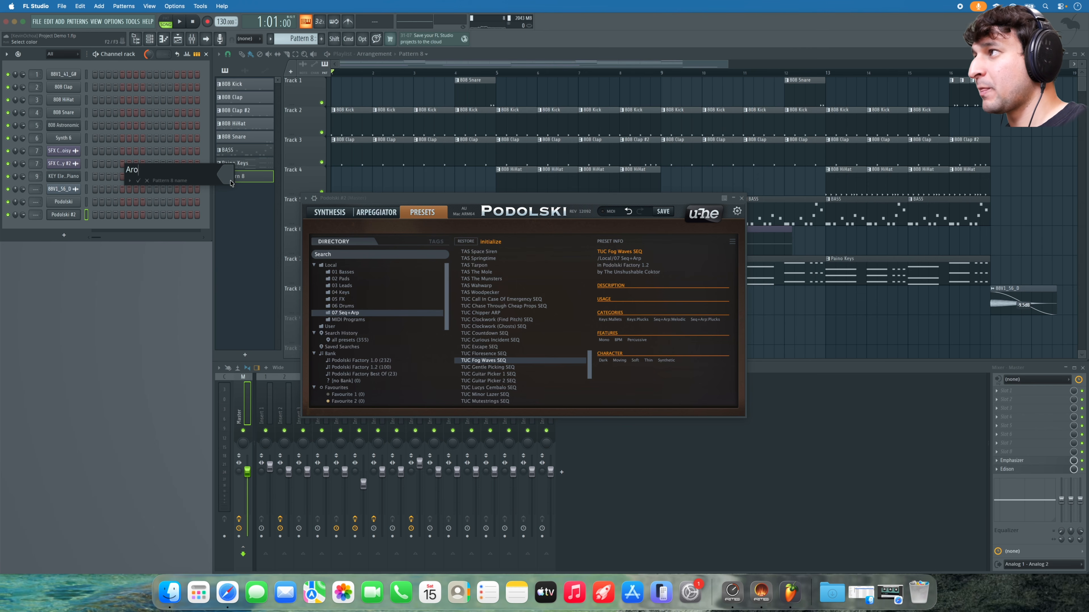
pyautogui.write('p')
pyautogui.press('Return')
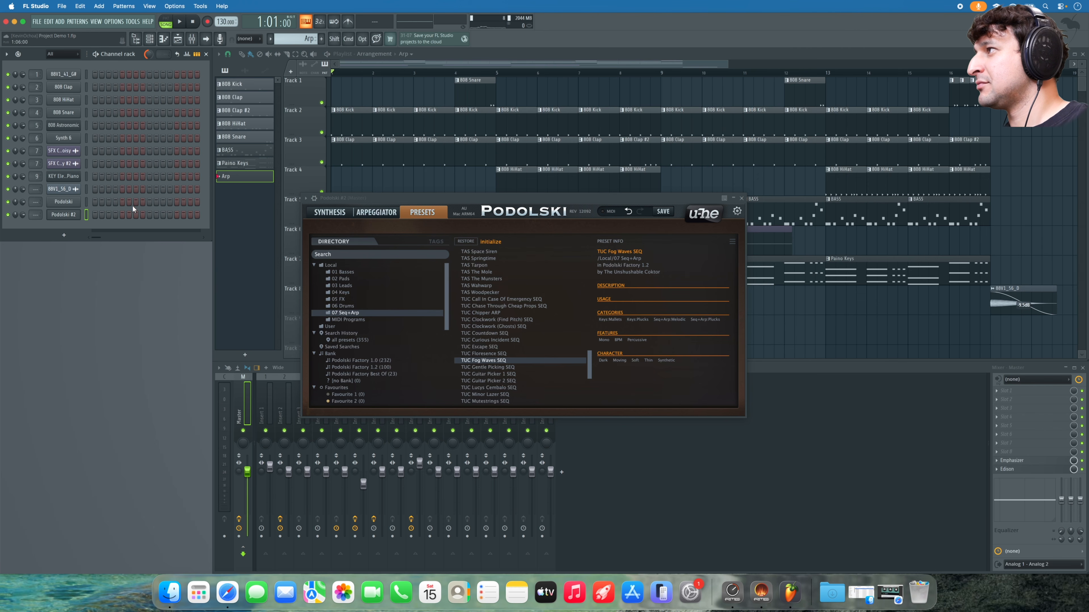
# - Draw one G5 note across the whole pattern in Podolski #2's piano roll and route it to insert 10
pyautogui.rightClick(64, 214)
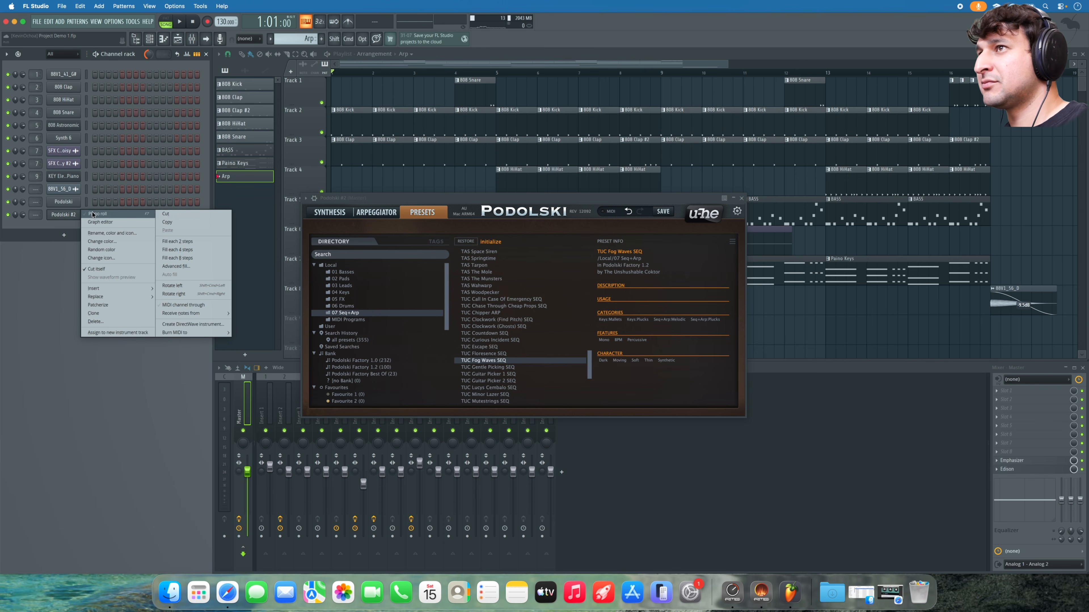
pyautogui.click(92, 215)
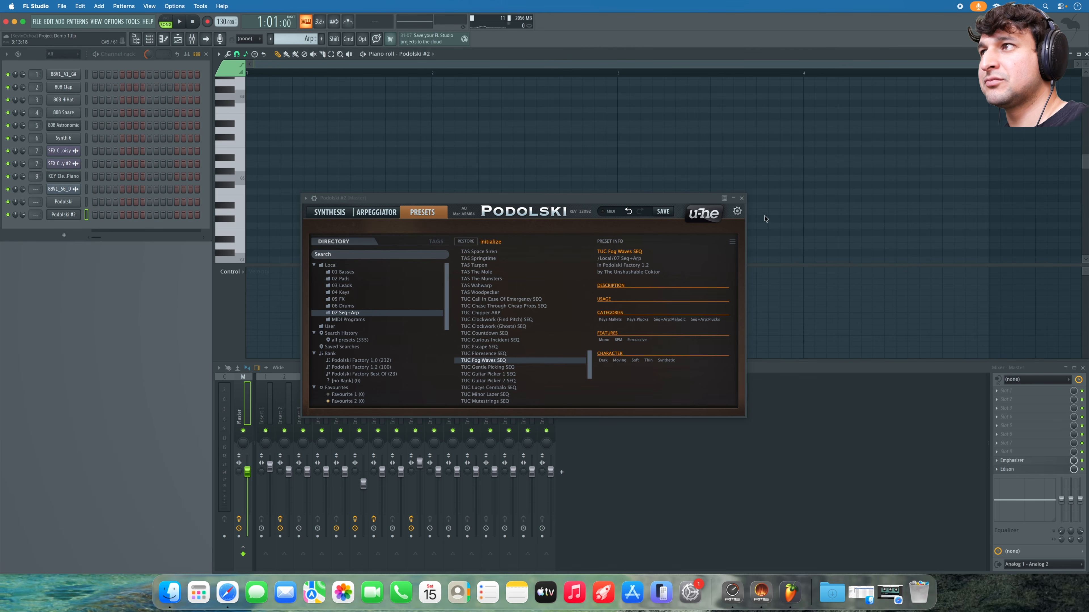
pyautogui.click(742, 197)
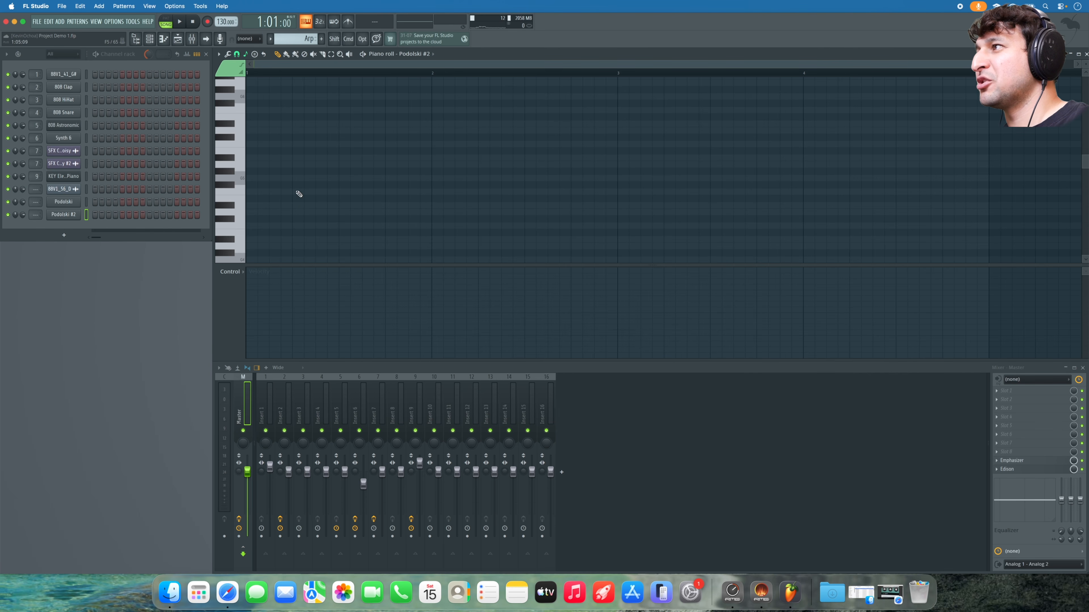
pyautogui.click(257, 183)
pyautogui.moveTo(262, 182); pyautogui.dragTo(251, 182)
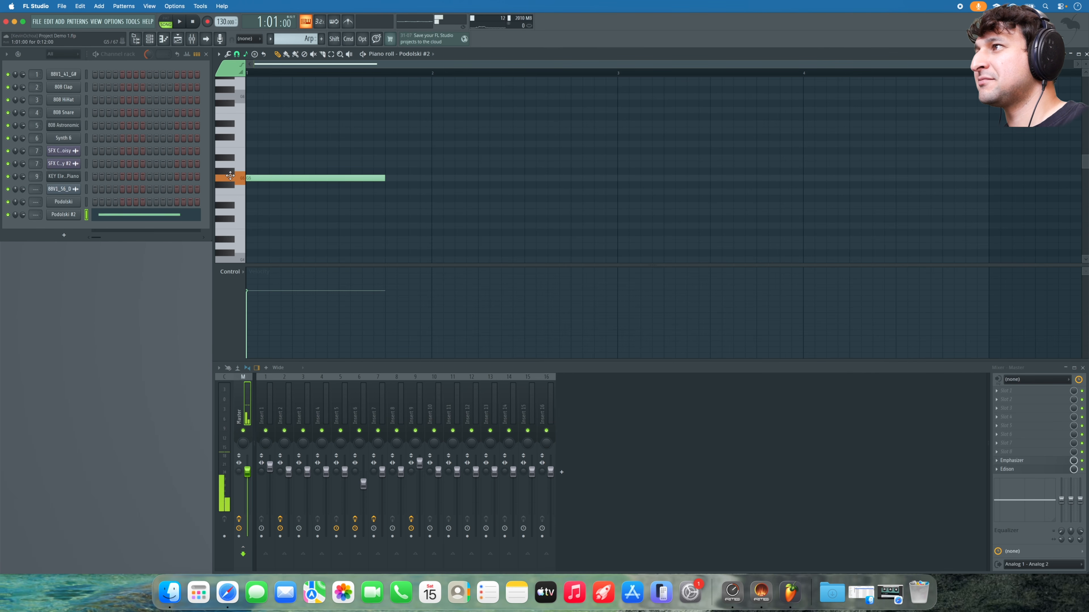
pyautogui.moveTo(385, 178); pyautogui.dragTo(989, 178)
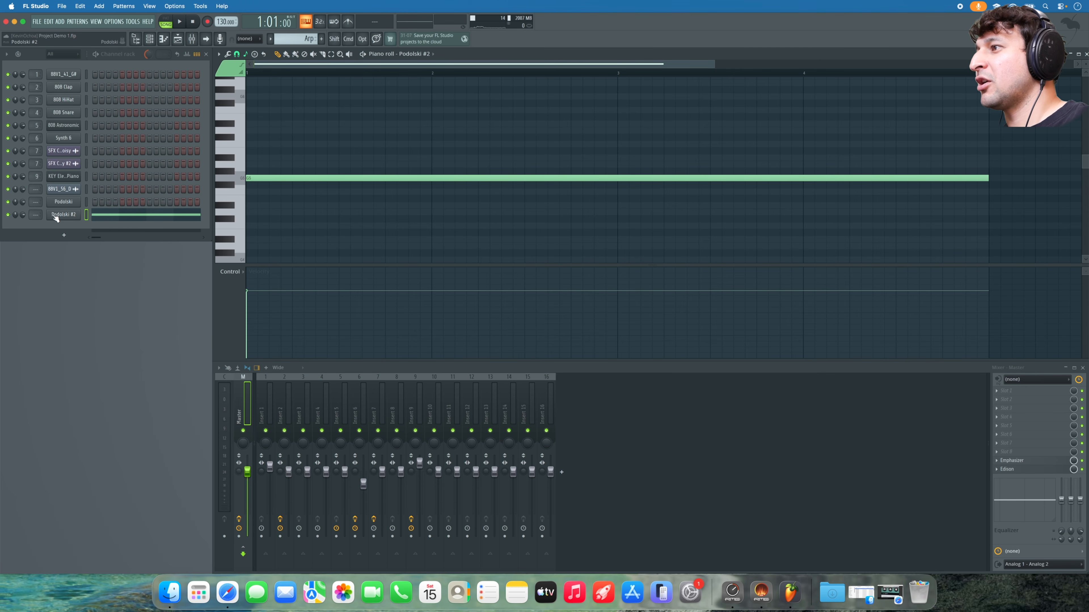
pyautogui.moveTo(35, 214); pyautogui.dragTo(35, 205)
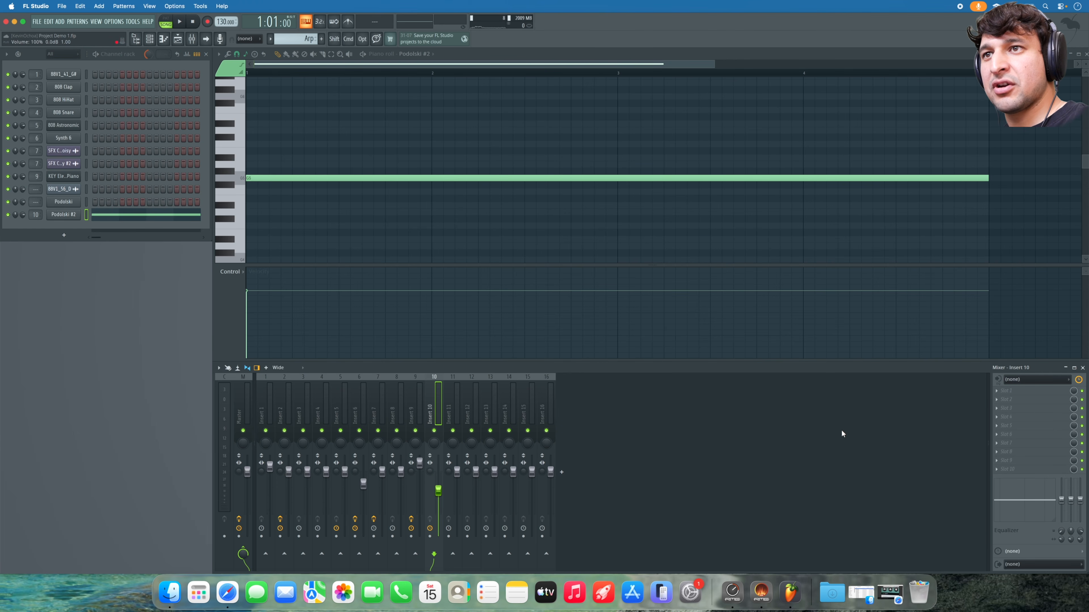
# - Add Gross Beat to insert 10 with the Momentary preset and Sidechain volume envelope
pyautogui.click(1015, 391)
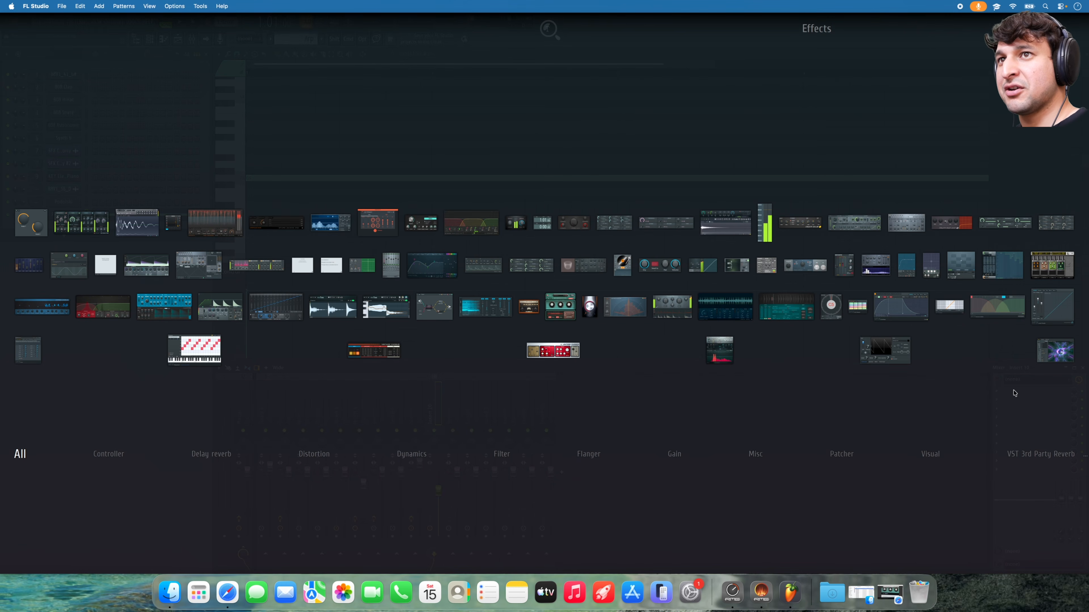
pyautogui.write('gross')
pyautogui.click(1003, 266)
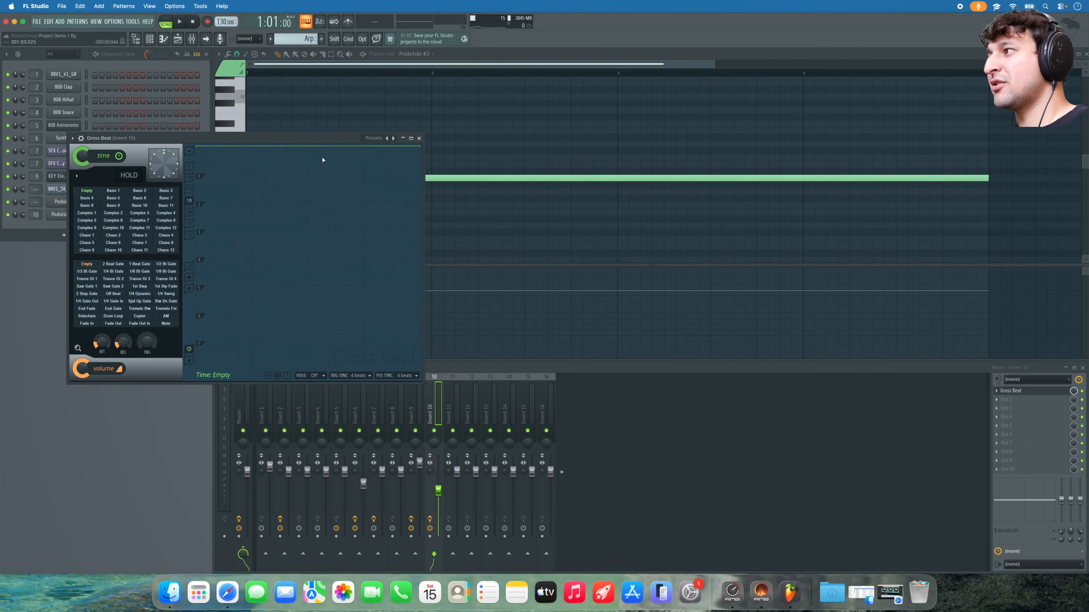
pyautogui.click(86, 317)
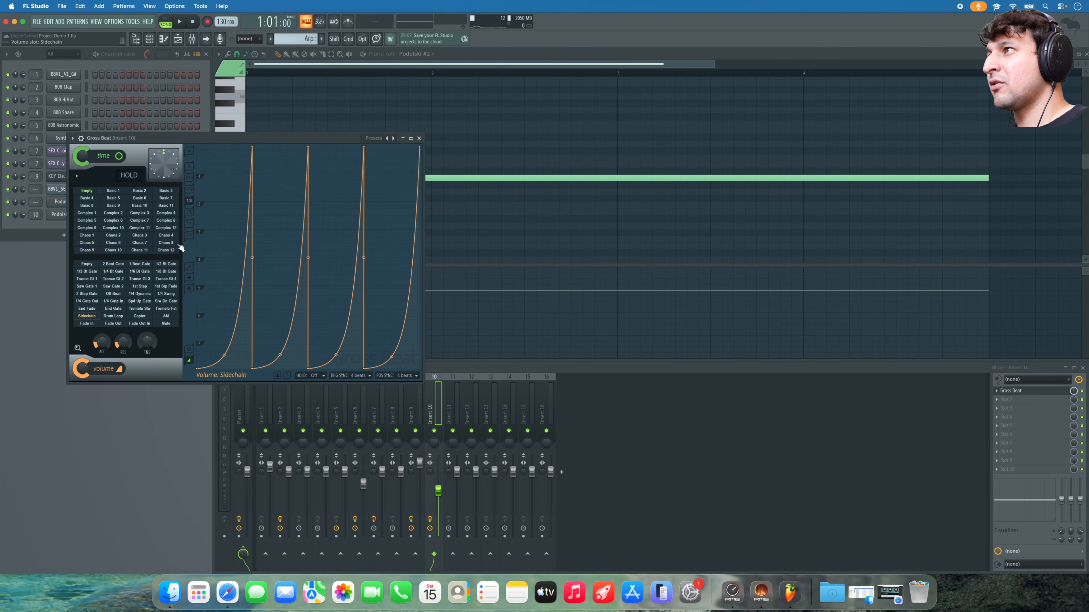
pyautogui.click(374, 139)
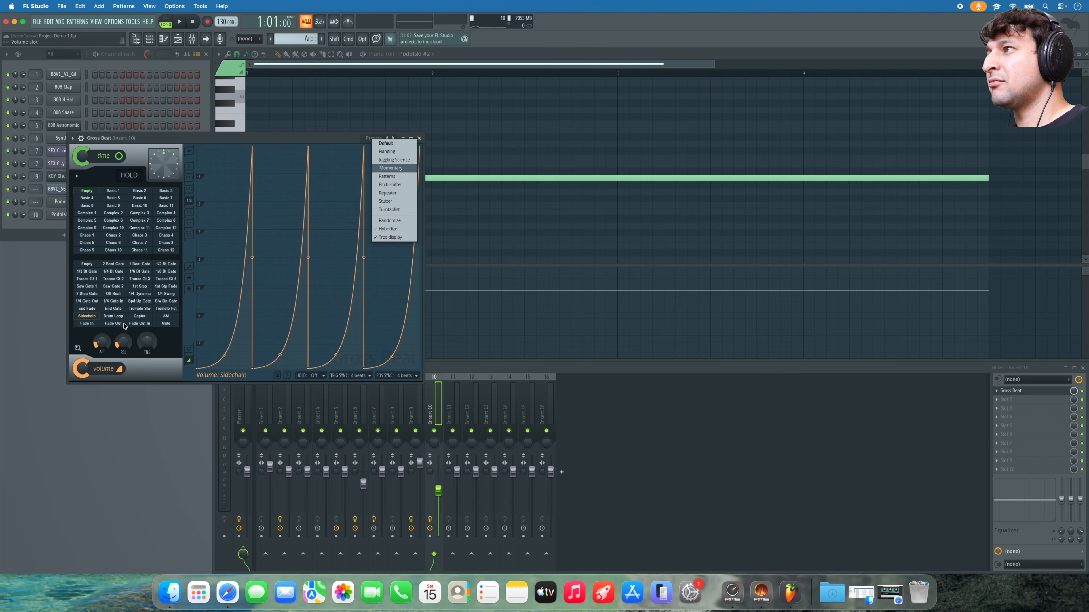
pyautogui.click(390, 168)
pyautogui.click(85, 318)
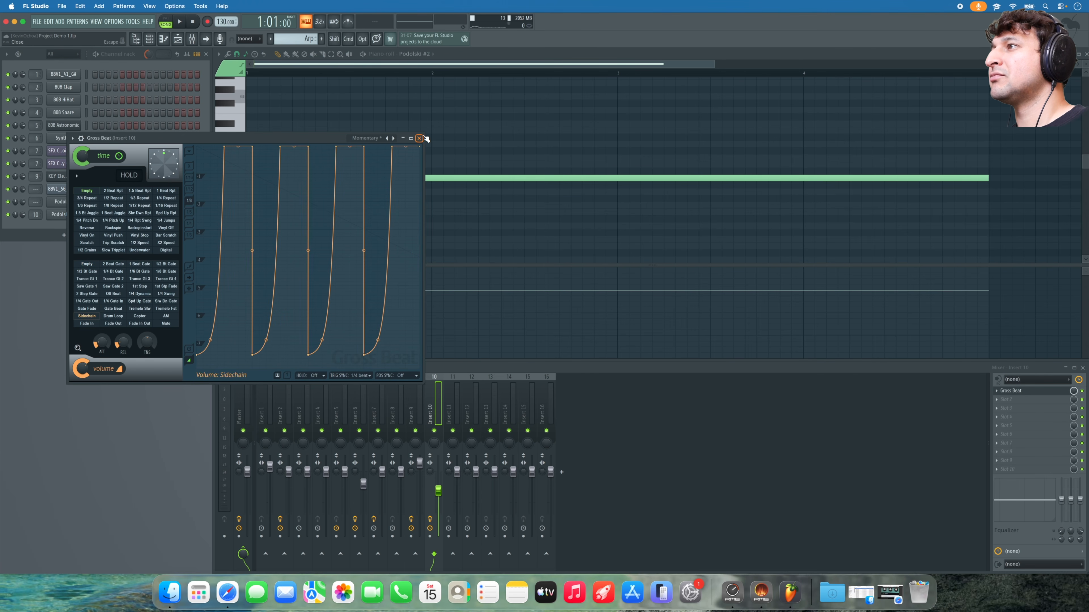
pyautogui.click(419, 138)
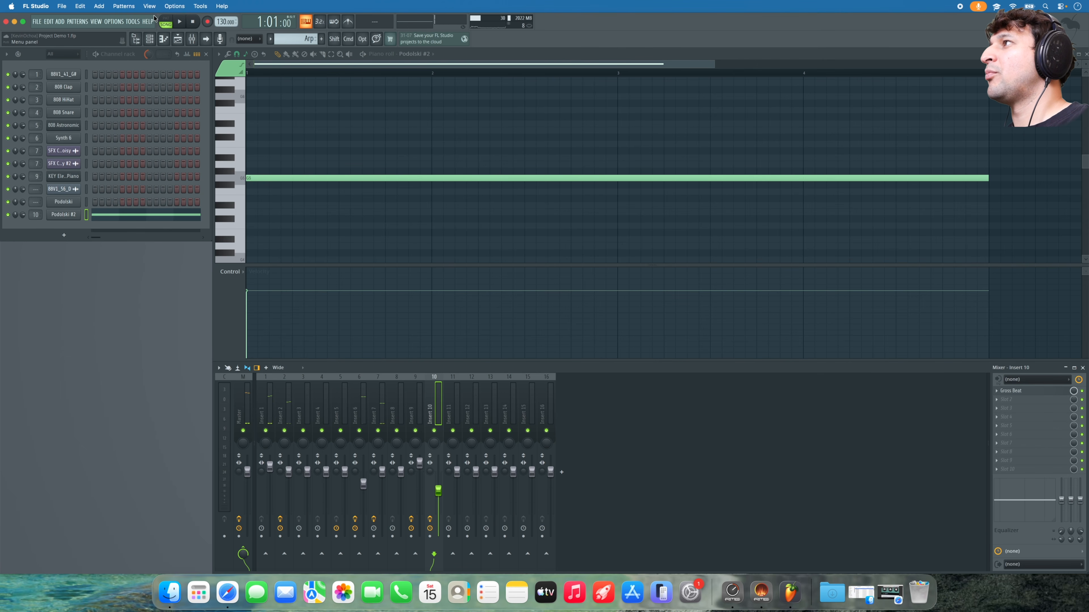
# - Place Arp clips on Track 9 at bars 1 and 9 in the playlist
pyautogui.click(181, 43)
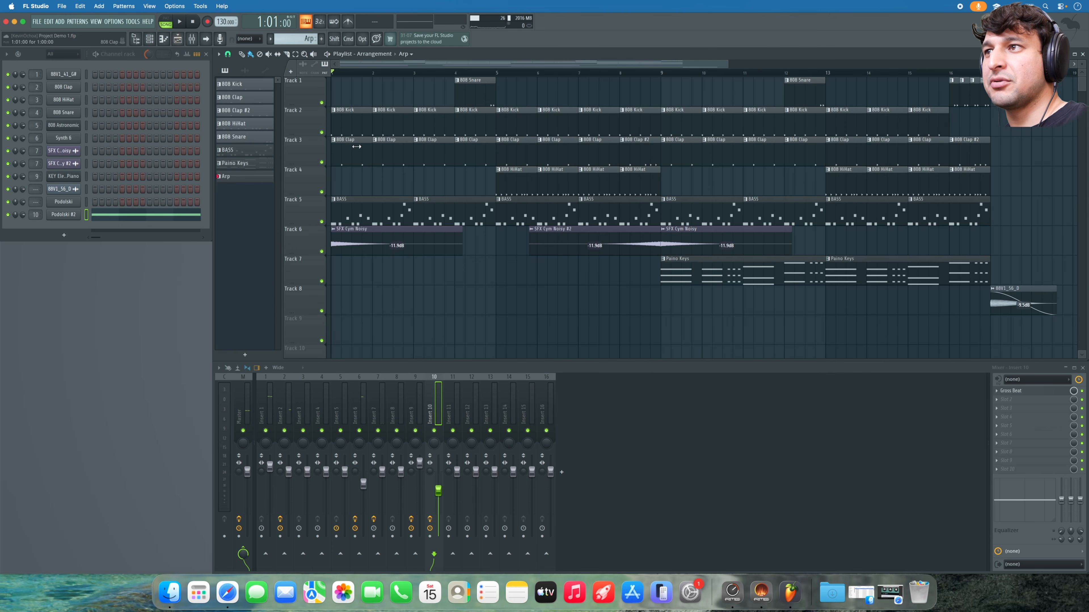
pyautogui.click(658, 317)
pyautogui.moveTo(678, 330); pyautogui.dragTo(279, 342)
pyautogui.click(668, 329)
# - Play the arrangement with Track 9 soloed to hear the Arp clips, then open Podolski #2's piano roll
pyautogui.press('space')
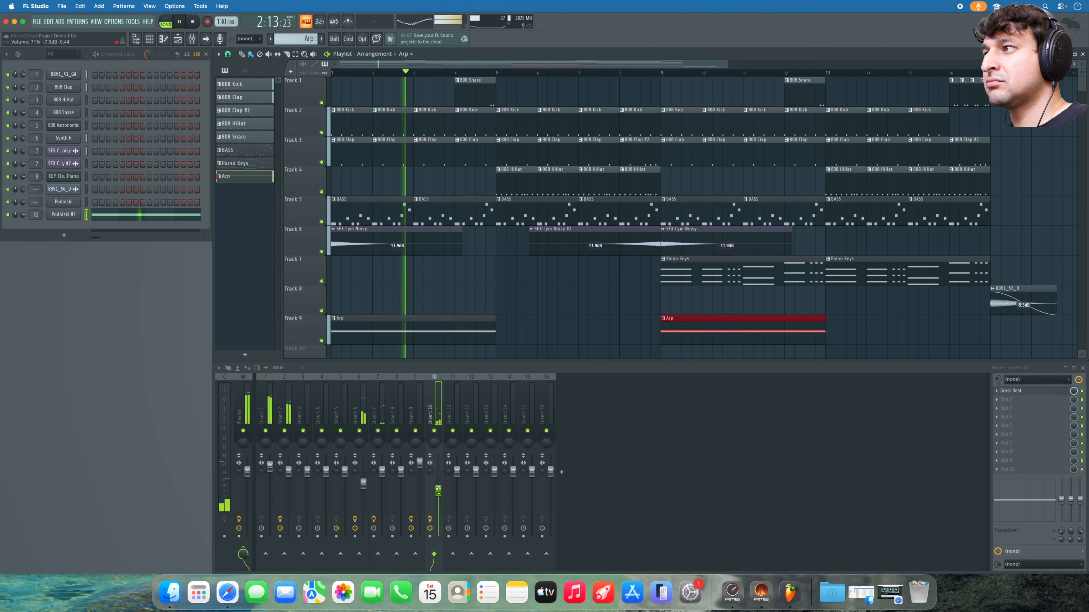
pyautogui.press('space')
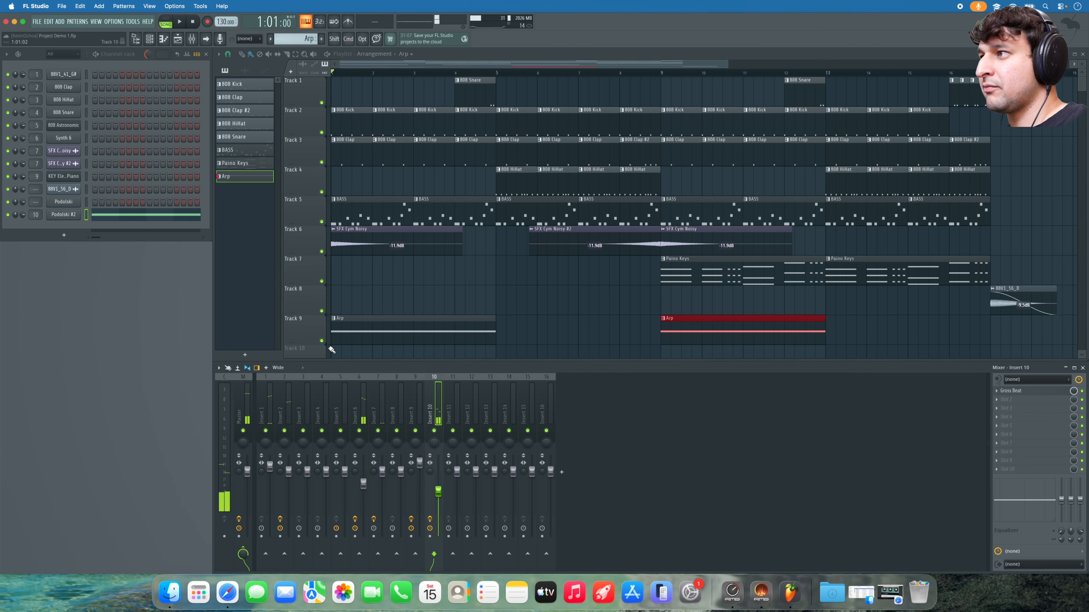
pyautogui.rightClick(321, 340)
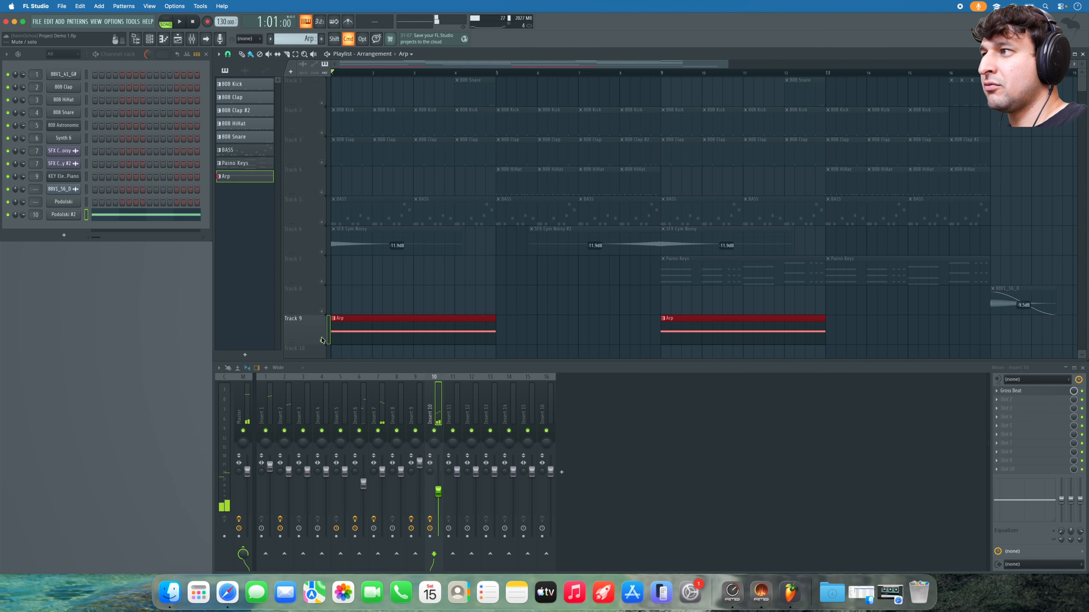
pyautogui.press('space')
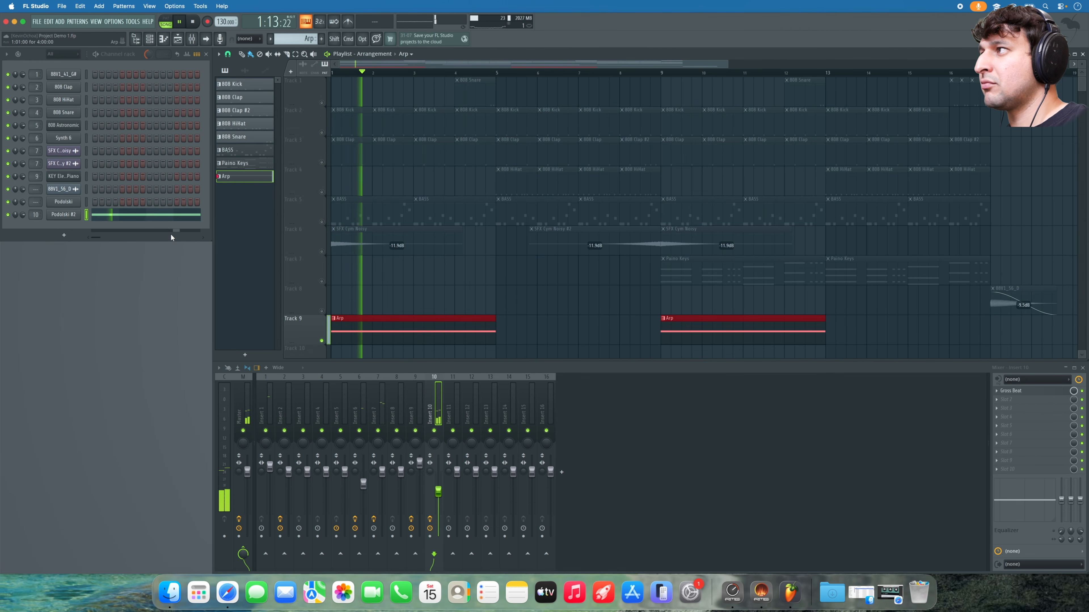
pyautogui.click(133, 214)
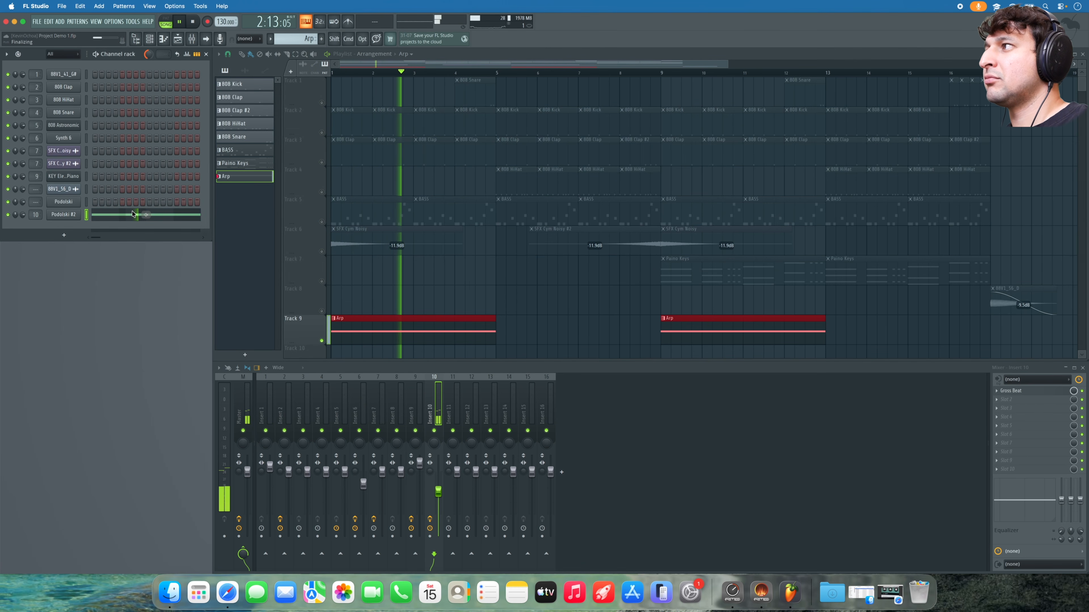
pyautogui.click(133, 214)
pyautogui.press('space')
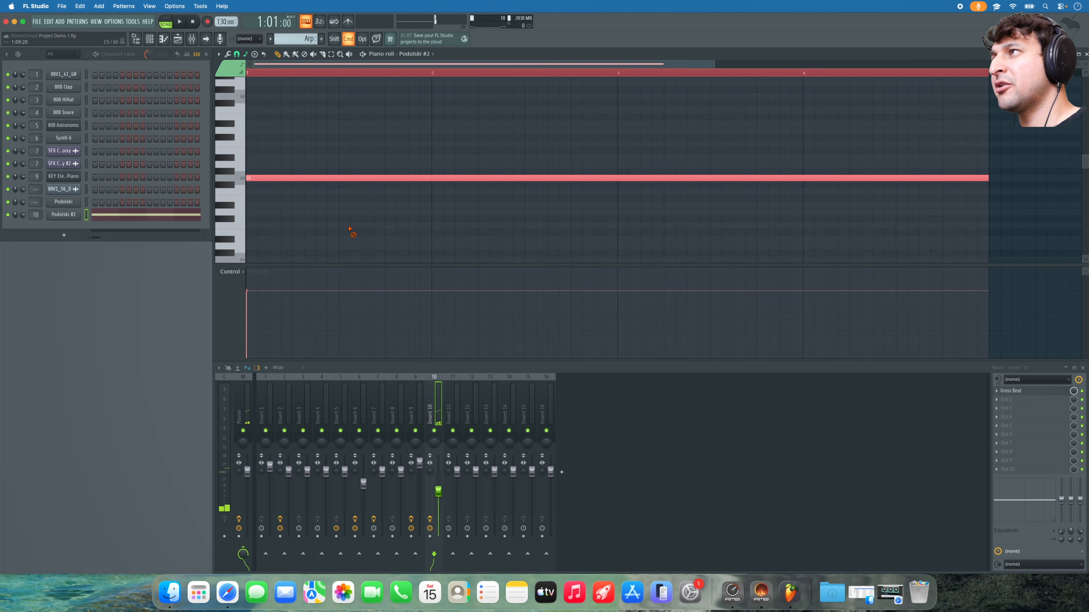
# - Transpose the long Arp note up an octave to G6 and return to the playlist
pyautogui.press('super+Up')
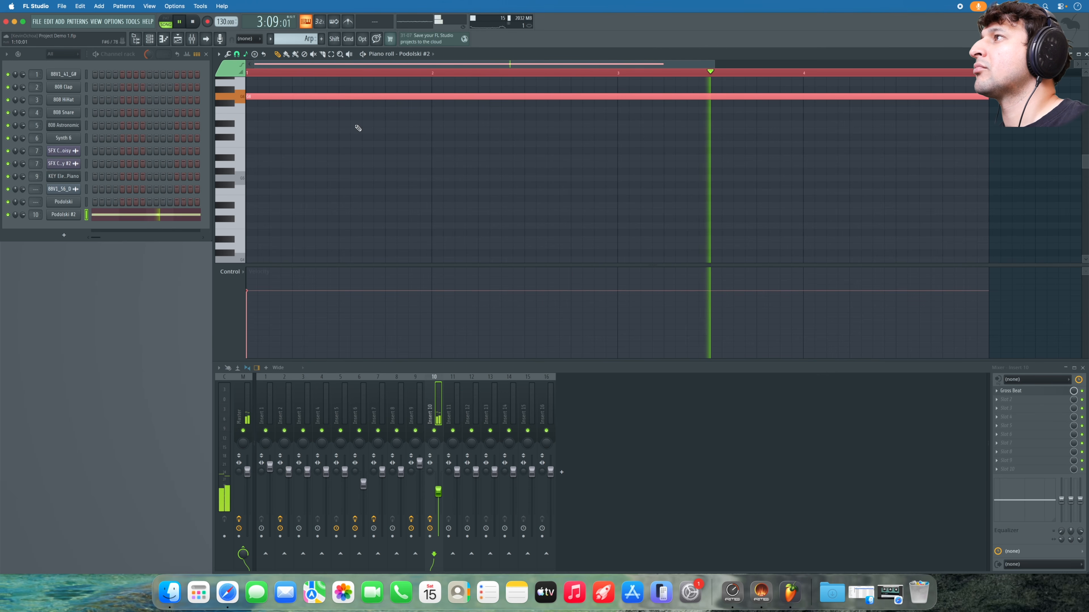
pyautogui.press('space')
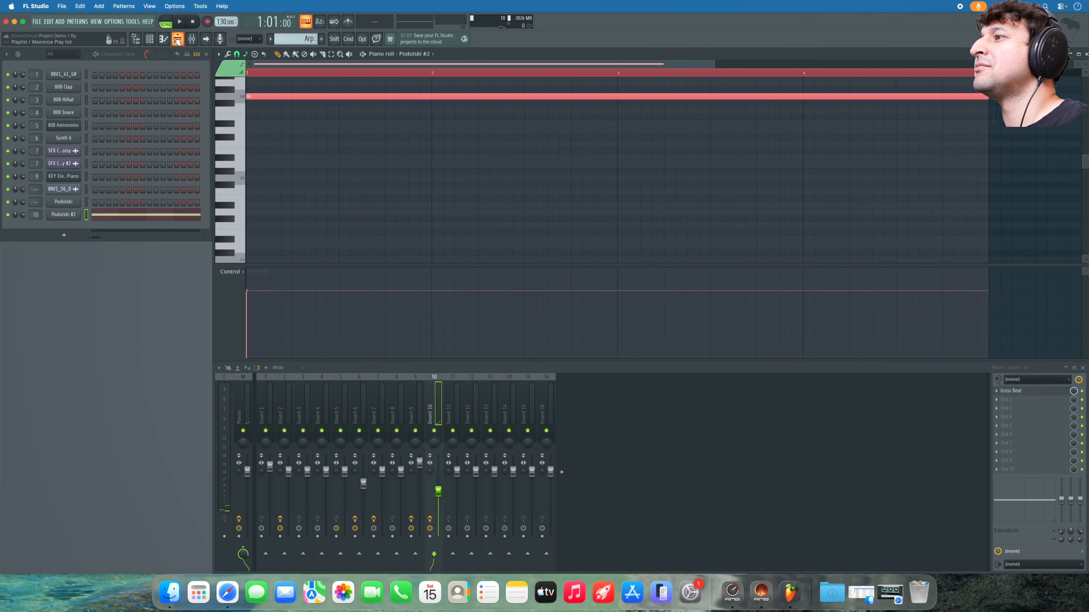
pyautogui.click(175, 40)
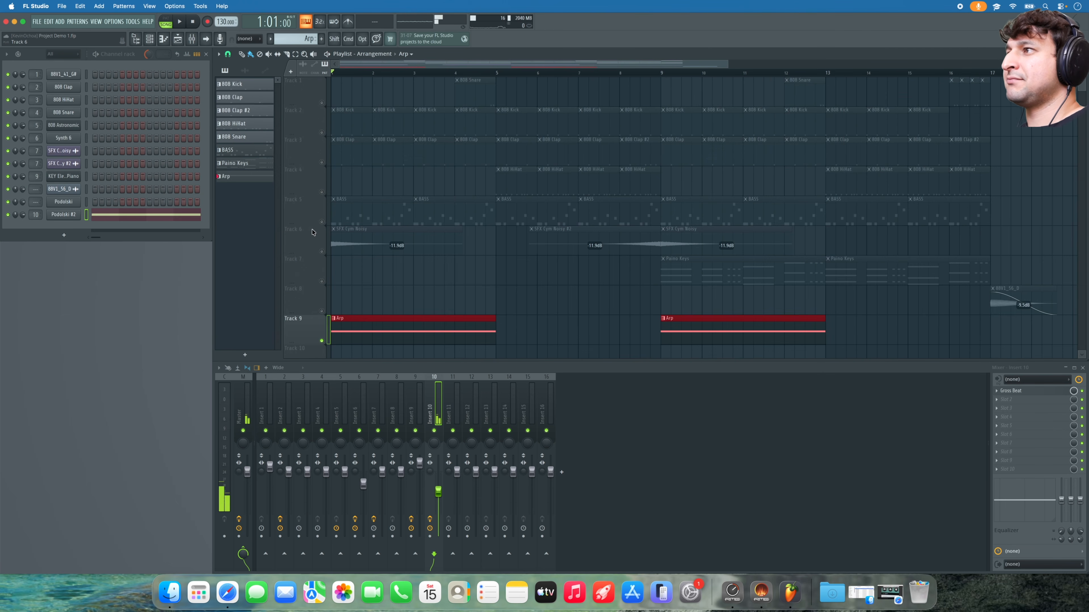
# - Play the full arrangement unsoloed, lower insert 10's volume slightly, and zoom out past bar 17
pyautogui.rightClick(322, 222)
pyautogui.rightClick(321, 222)
pyautogui.press('space')
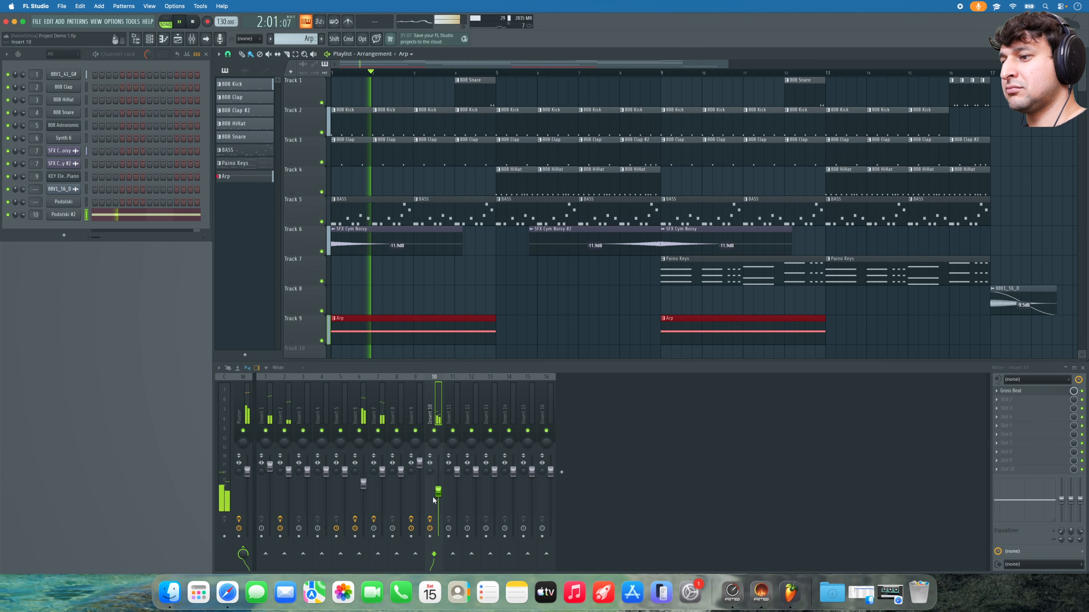
pyautogui.moveTo(438, 492); pyautogui.dragTo(438, 498)
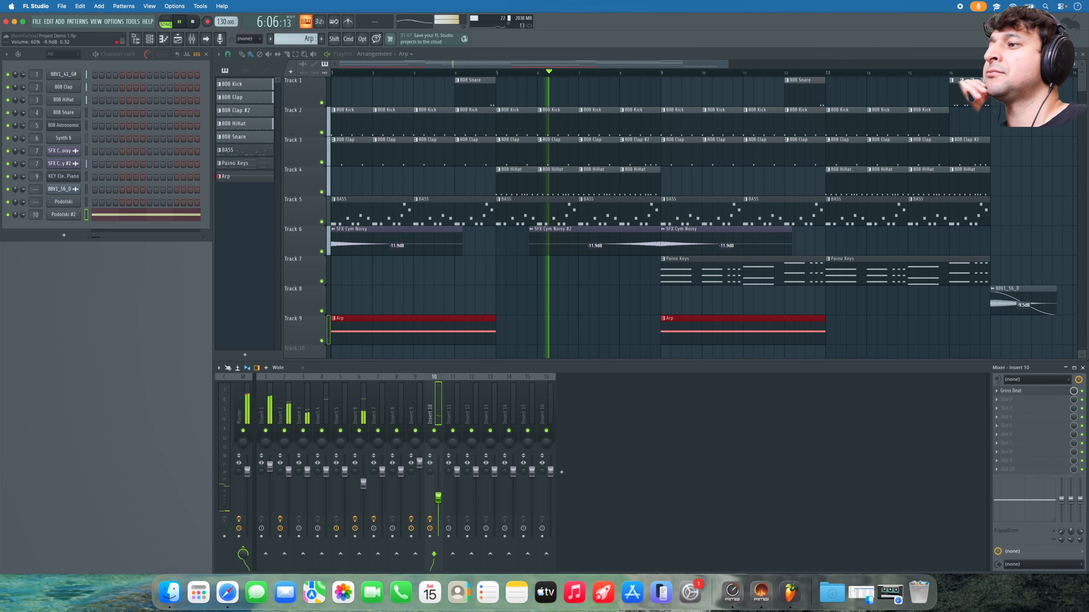
pyautogui.click(557, 322)
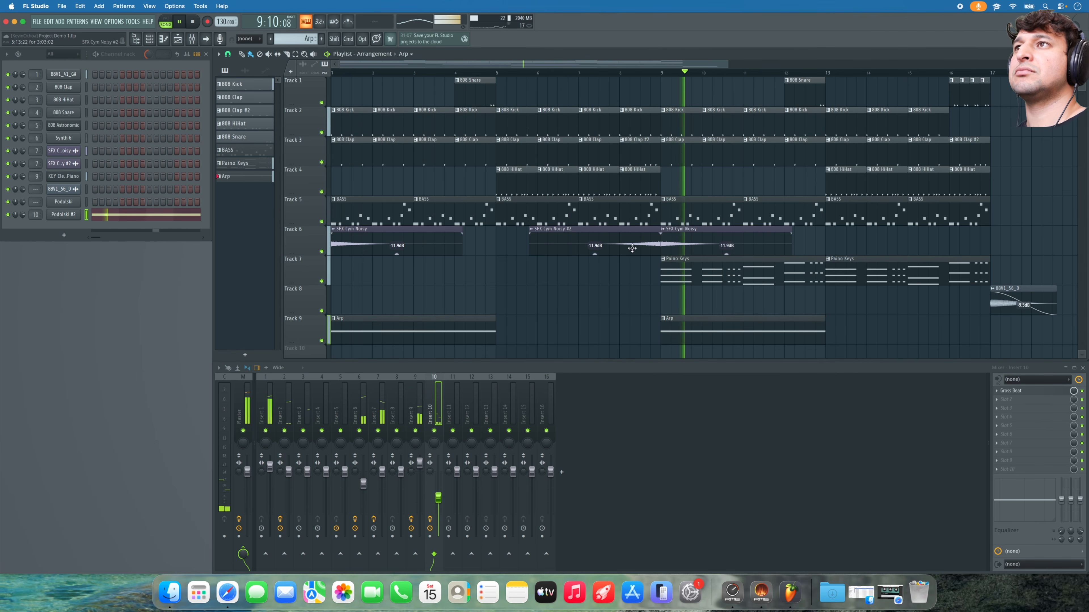
pyautogui.moveTo(727, 67); pyautogui.dragTo(927, 112)
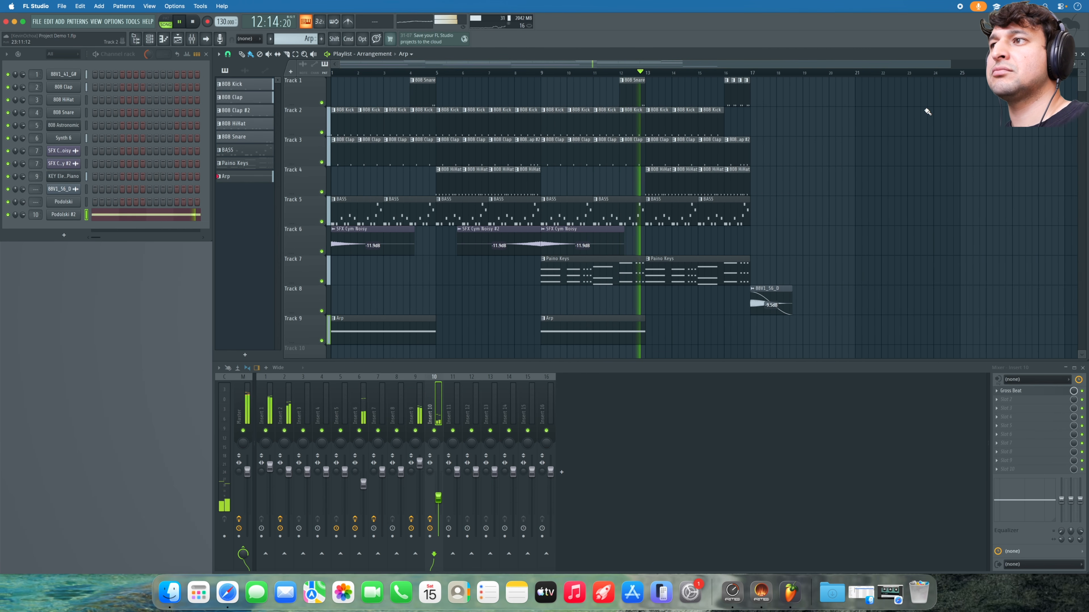
# - Duplicate the Track 1–5 clips past bar 17 and erase the 808 Kick clips in bars 11–14
pyautogui.press('space')
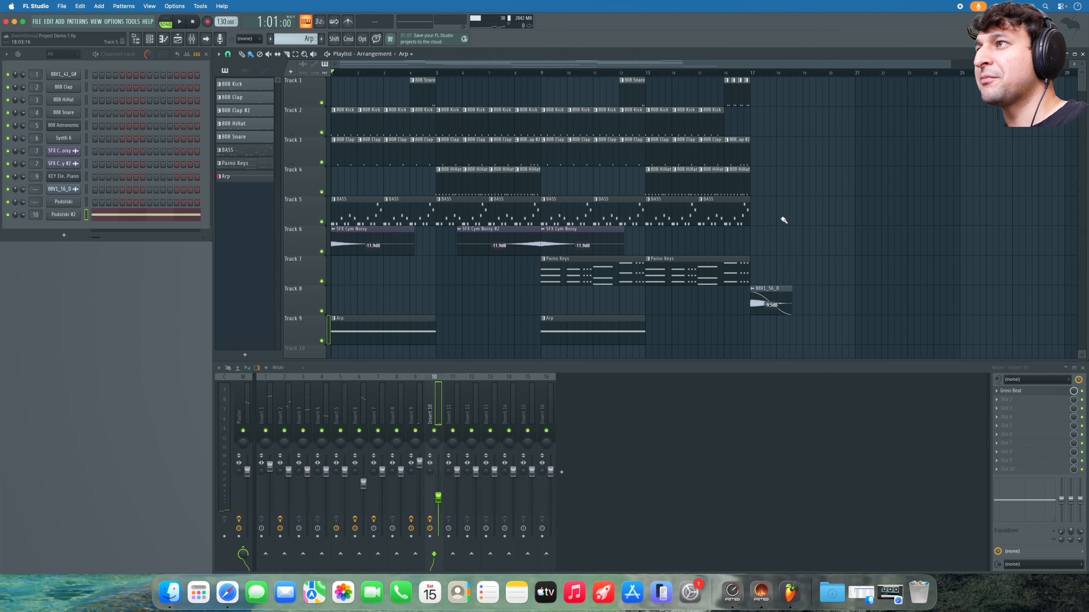
pyautogui.moveTo(735, 218)
pyautogui.mouseDown()
pyautogui.moveTo(384, 136)
pyautogui.moveTo(330, 78)
pyautogui.moveTo(329, 99)
pyautogui.moveTo(785, 122)
pyautogui.moveTo(762, 123)
pyautogui.mouseUp()
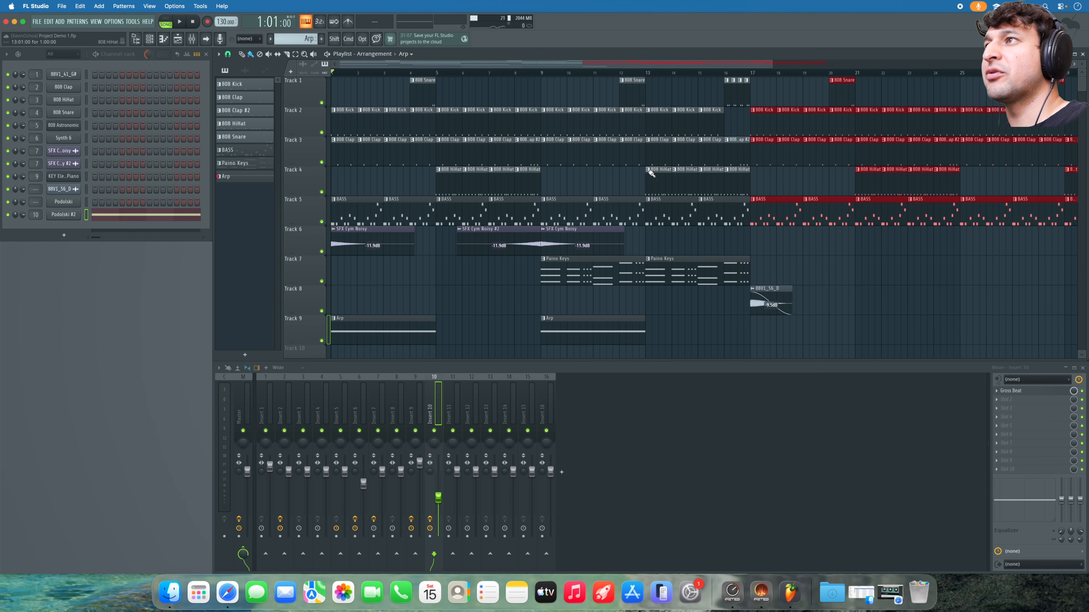
pyautogui.click(594, 186)
pyautogui.moveTo(615, 125); pyautogui.dragTo(699, 124)
pyautogui.press('space')
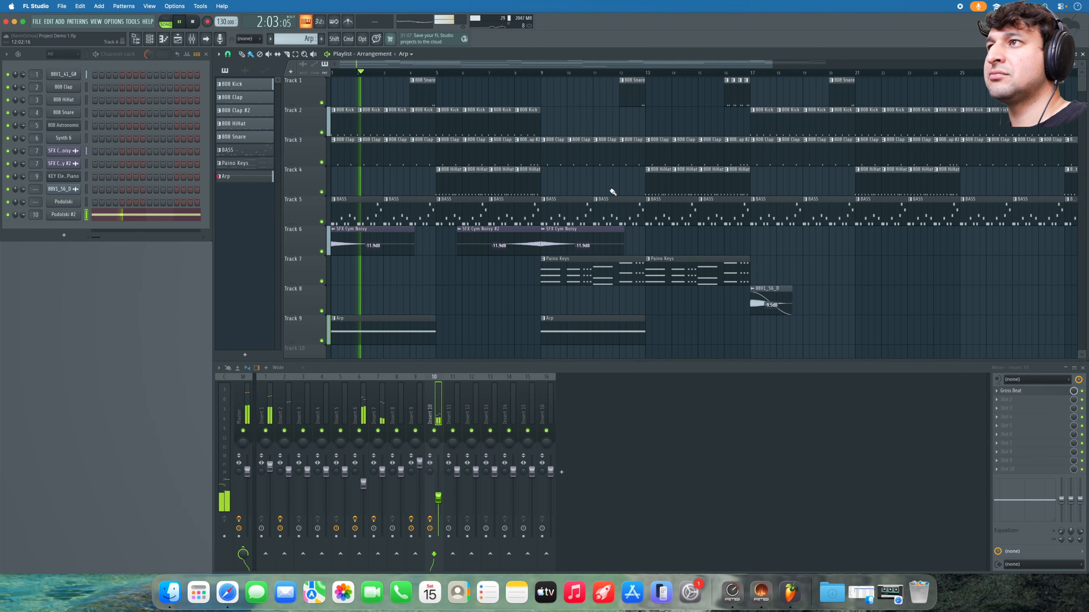
# - Erase the BASS clips in bars 9–16 and place SFX Cym Noisy on Track 6 at bar 17
pyautogui.moveTo(557, 211); pyautogui.dragTo(613, 213)
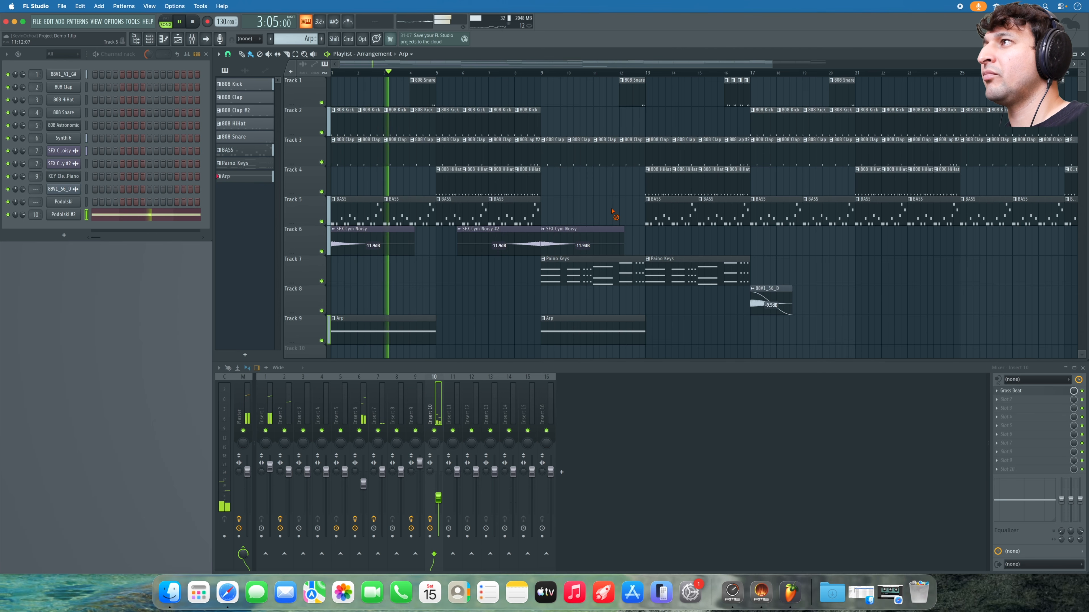
pyautogui.press('space')
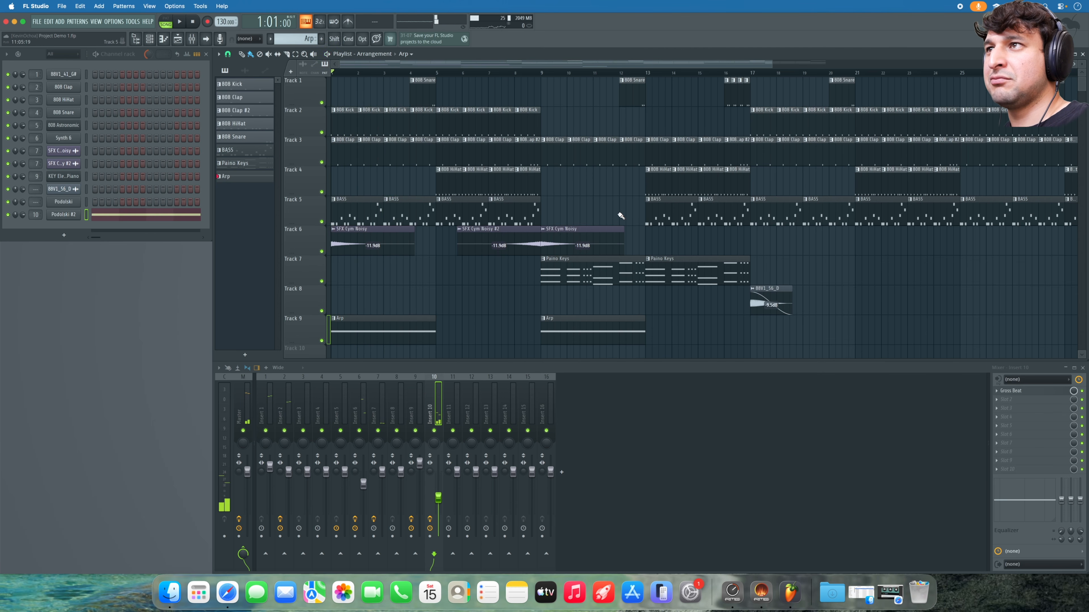
pyautogui.moveTo(671, 216); pyautogui.dragTo(709, 216)
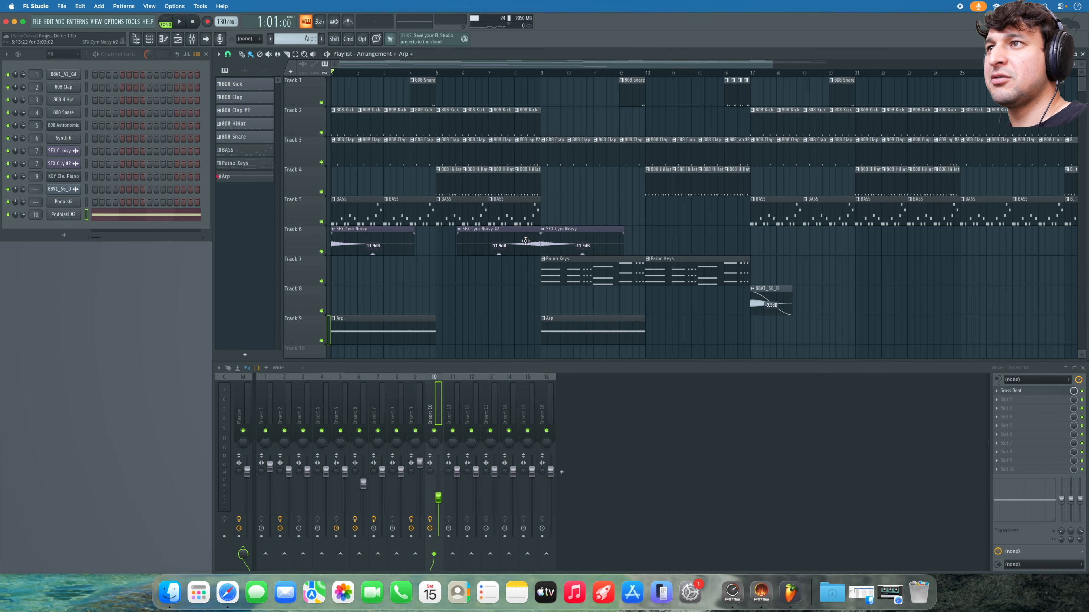
pyautogui.click(562, 239)
pyautogui.click(748, 241)
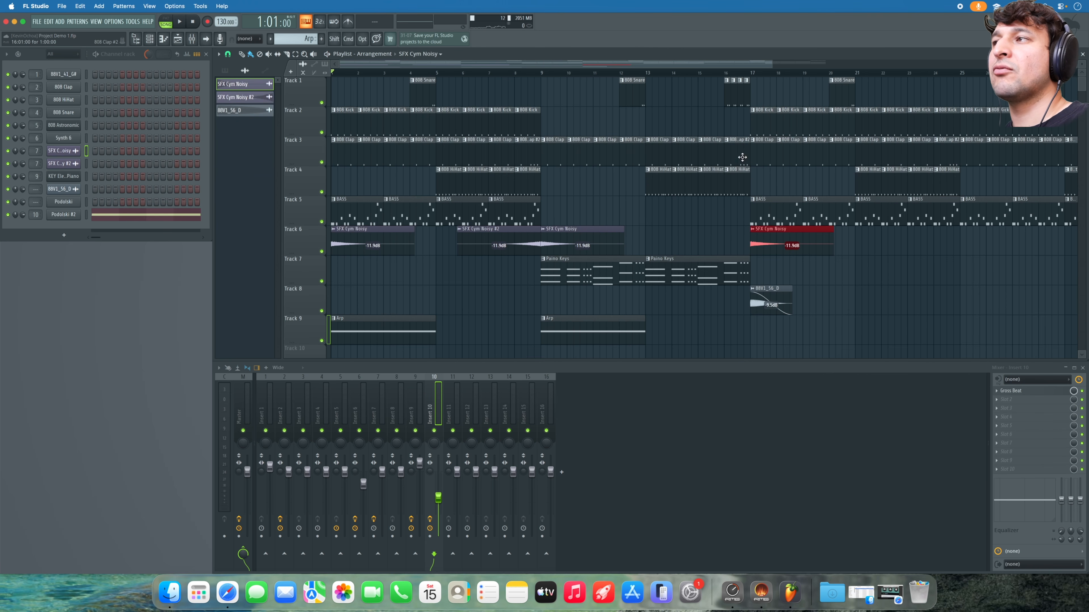
# - Place an 88V1_56_D hit on Track 9 at bar 33 and copy both Track 6 cymbal sweeps to around bar 30
pyautogui.press('space')
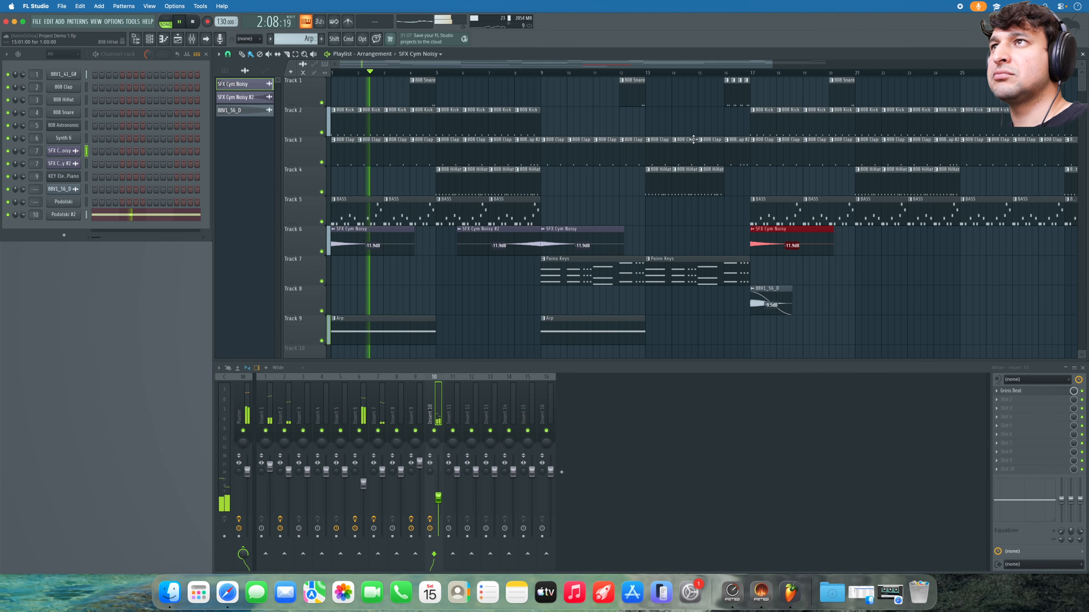
pyautogui.scroll(-2, 806, 73)
pyautogui.click(726, 301)
pyautogui.press('space')
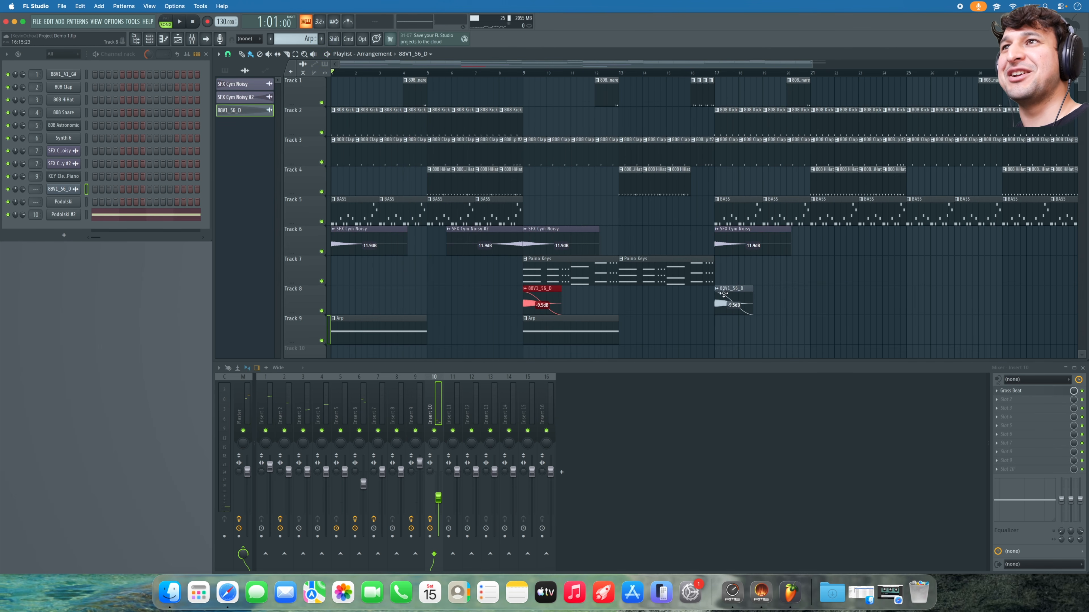
pyautogui.moveTo(813, 62); pyautogui.dragTo(917, 63)
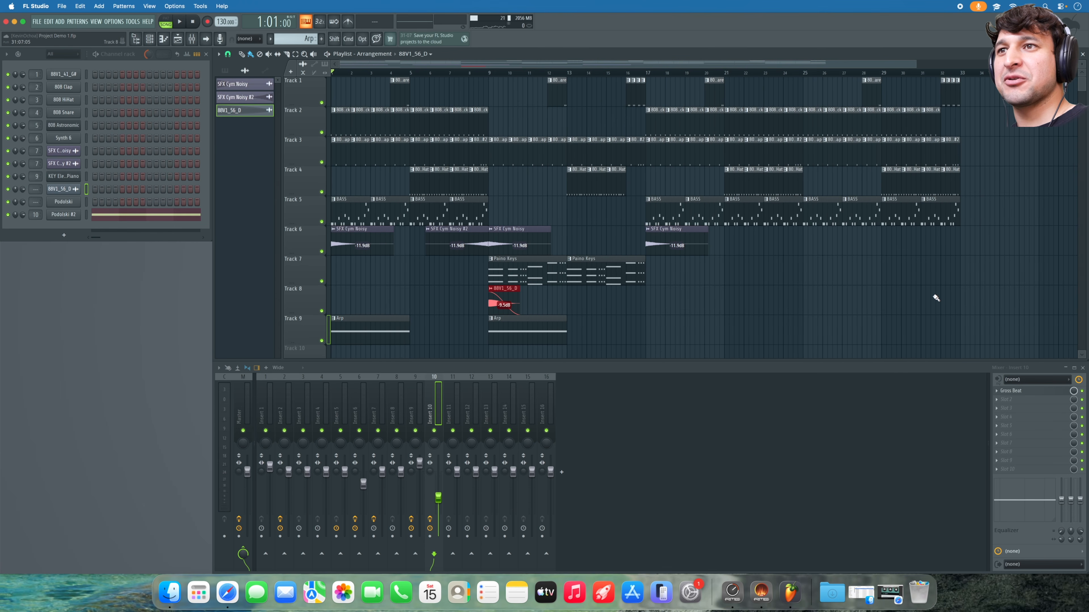
pyautogui.click(960, 327)
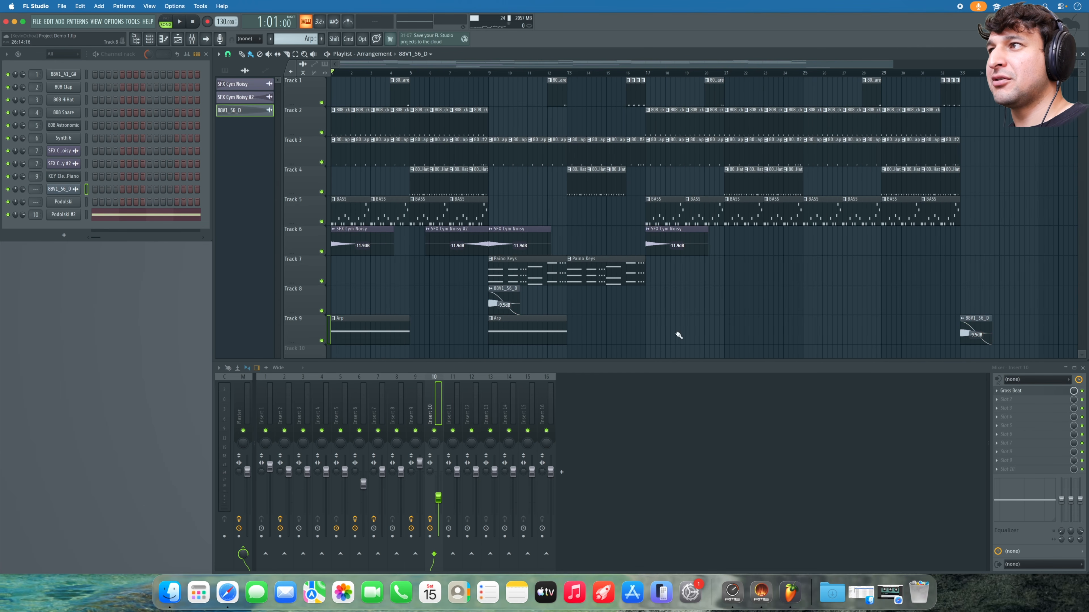
pyautogui.moveTo(495, 245); pyautogui.dragTo(954, 231)
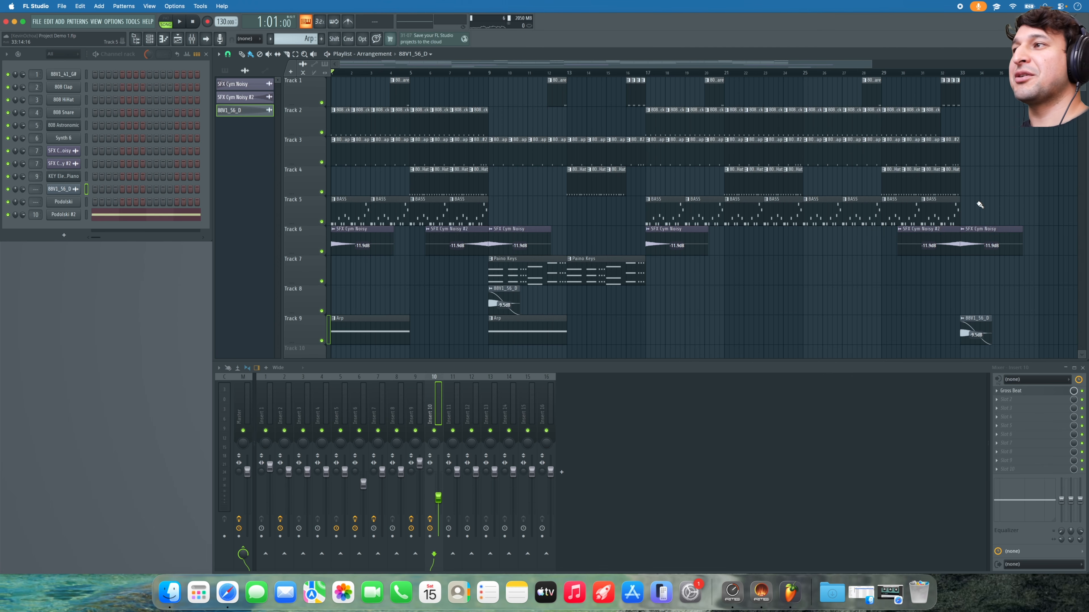
pyautogui.press('space')
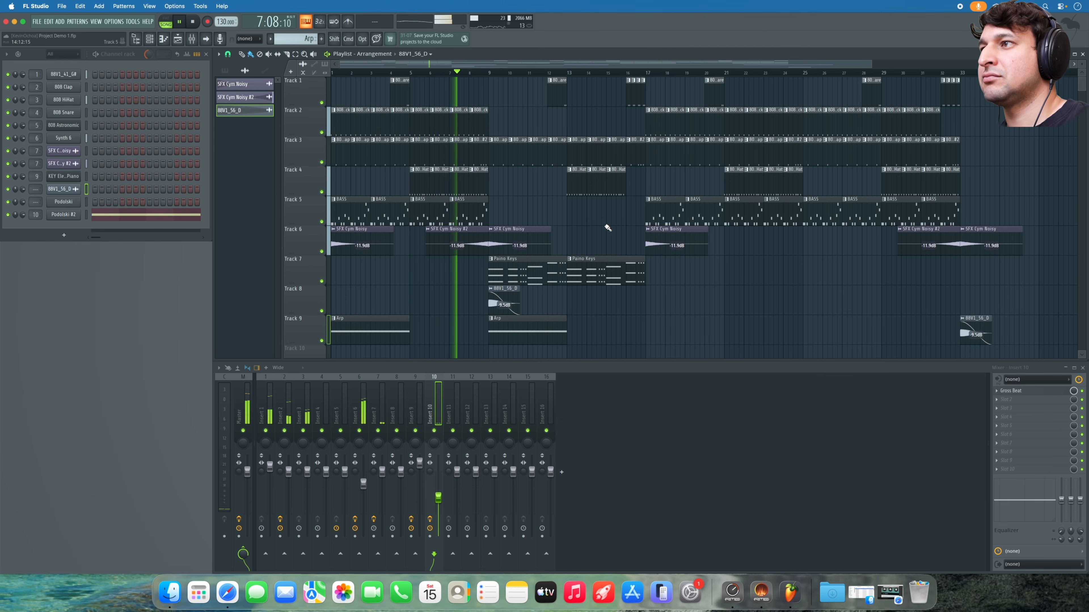
# - Paint Arp clips on Track 9 at bars 17 and 25, then select both Track 7 Paino Keys clips
pyautogui.click(565, 320)
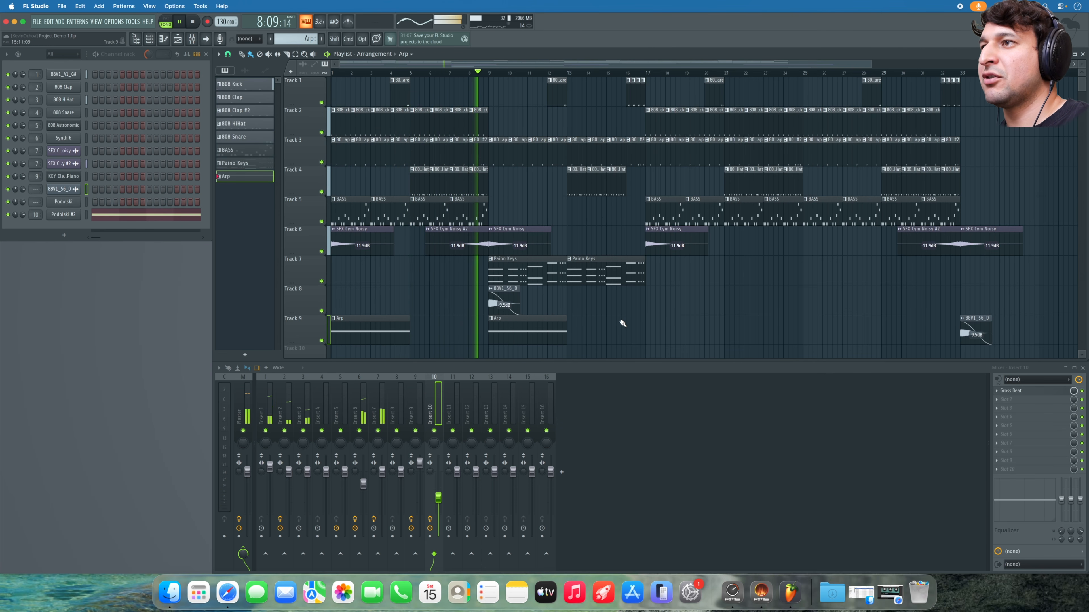
pyautogui.press('space')
pyautogui.click(646, 325)
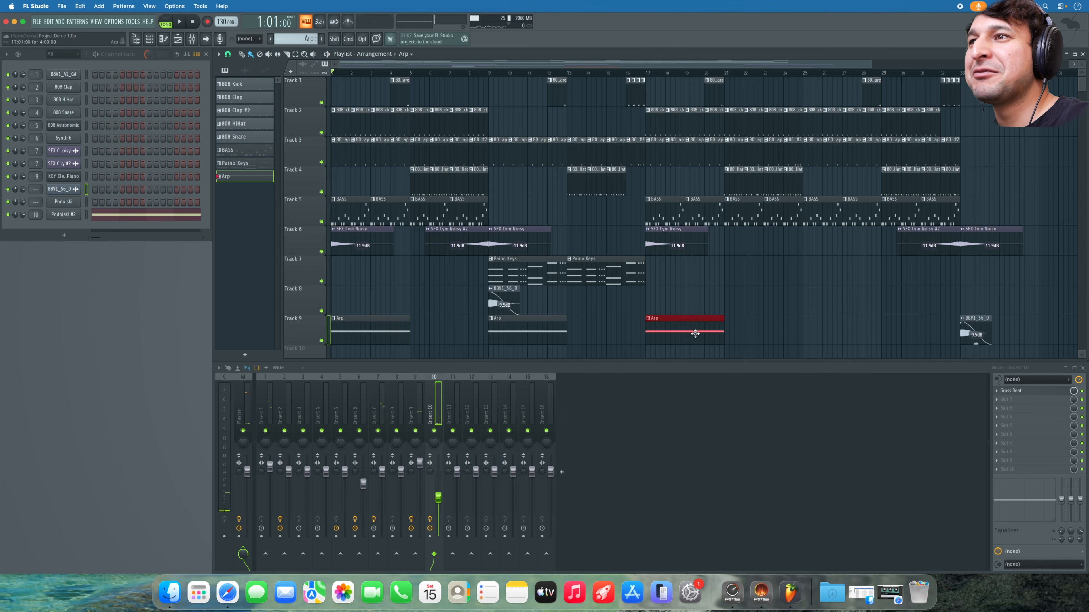
pyautogui.click(806, 326)
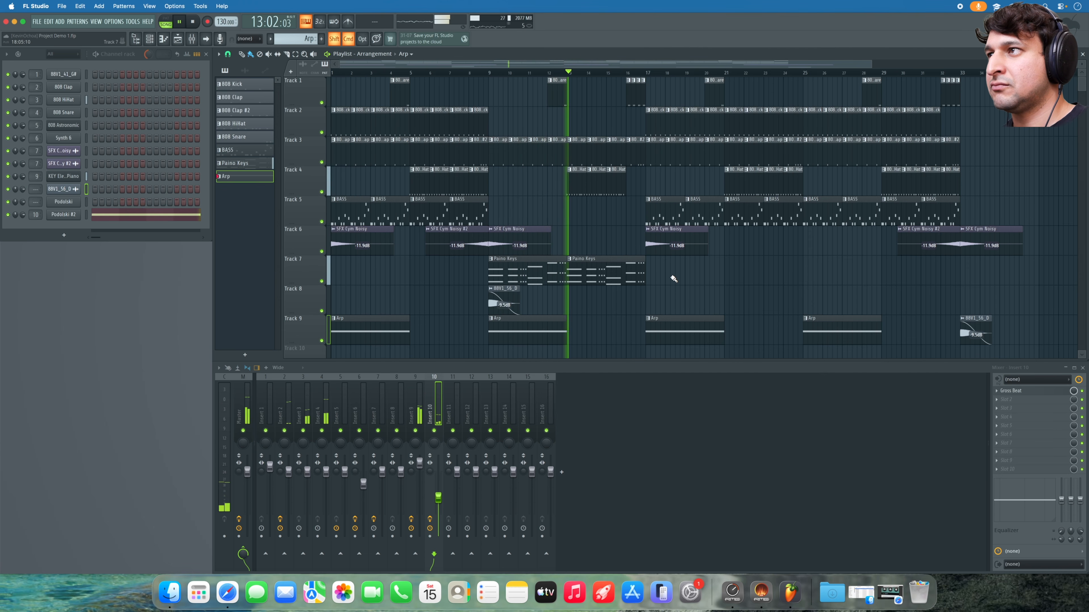
pyautogui.moveTo(670, 257); pyautogui.dragTo(506, 276)
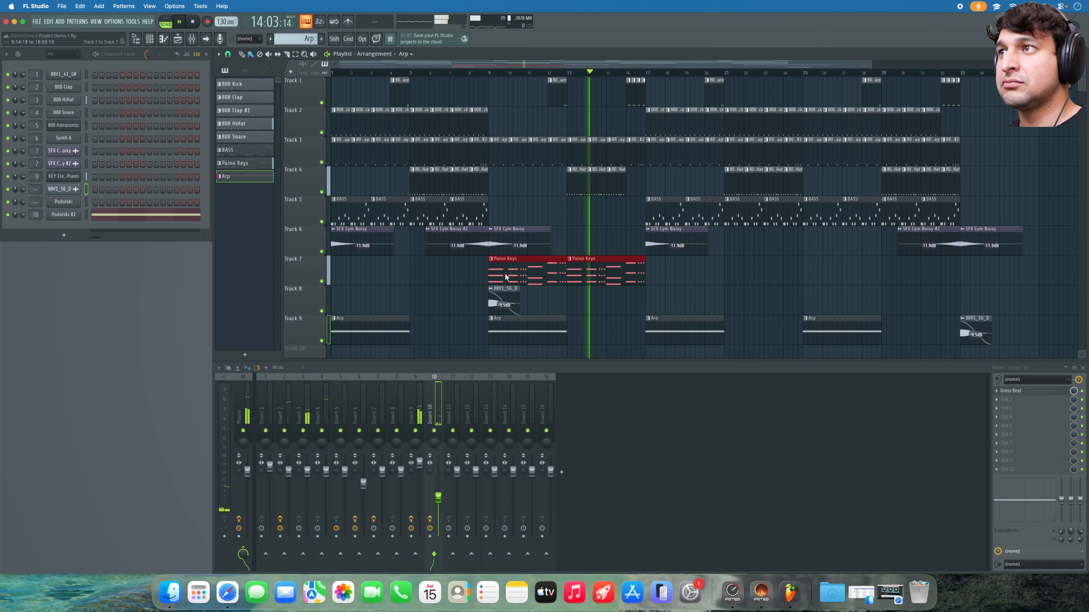
# - Duplicate the selected Paino Keys clips twice so they run to bar 33, then deselect and stop playback
pyautogui.press('super+b')
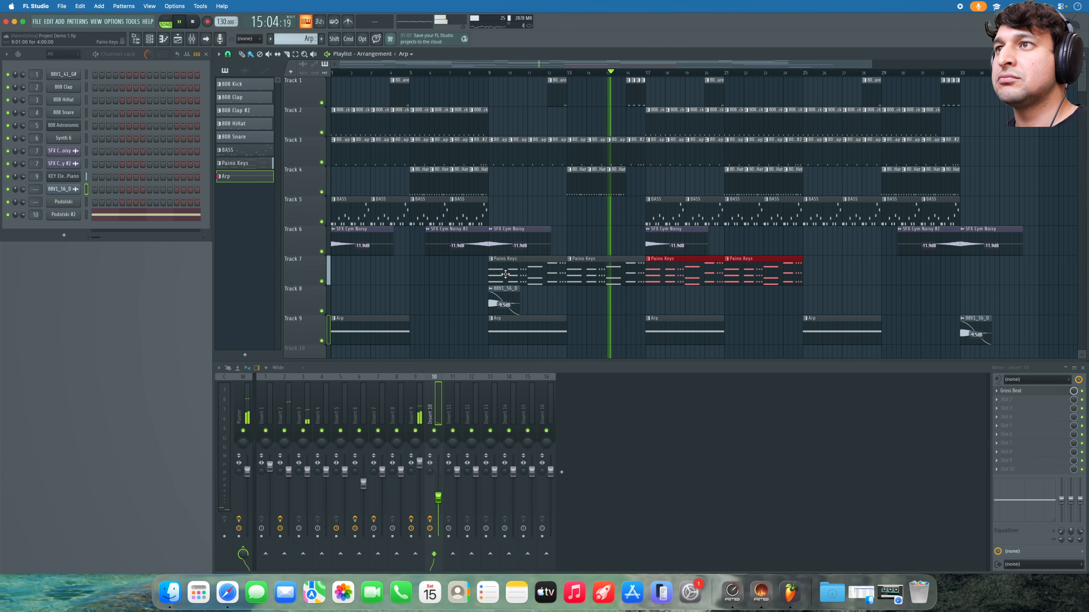
pyautogui.press('super+b')
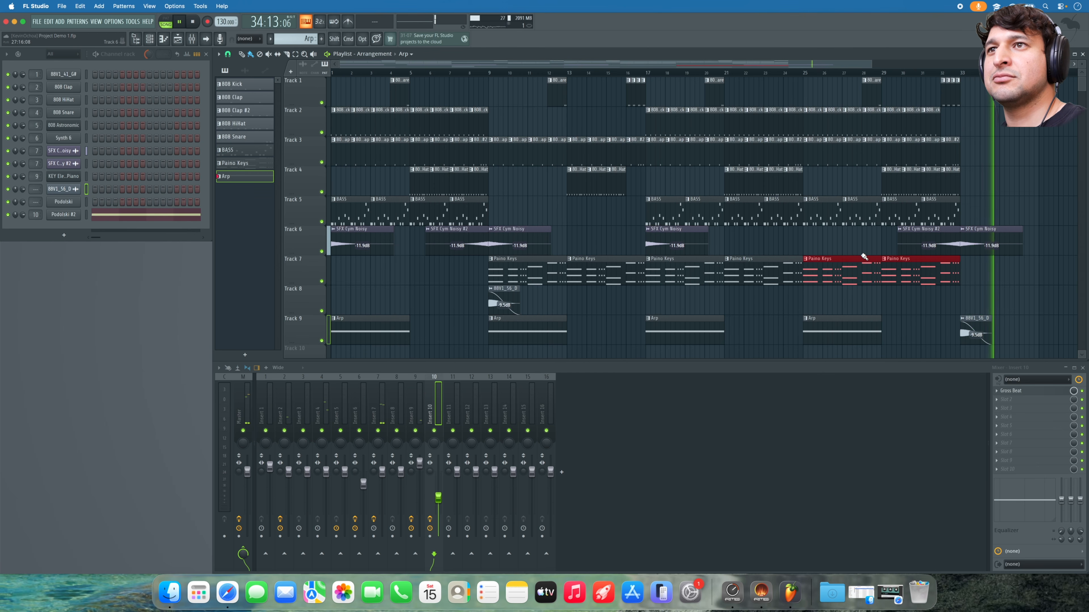
pyautogui.rightClick(851, 248)
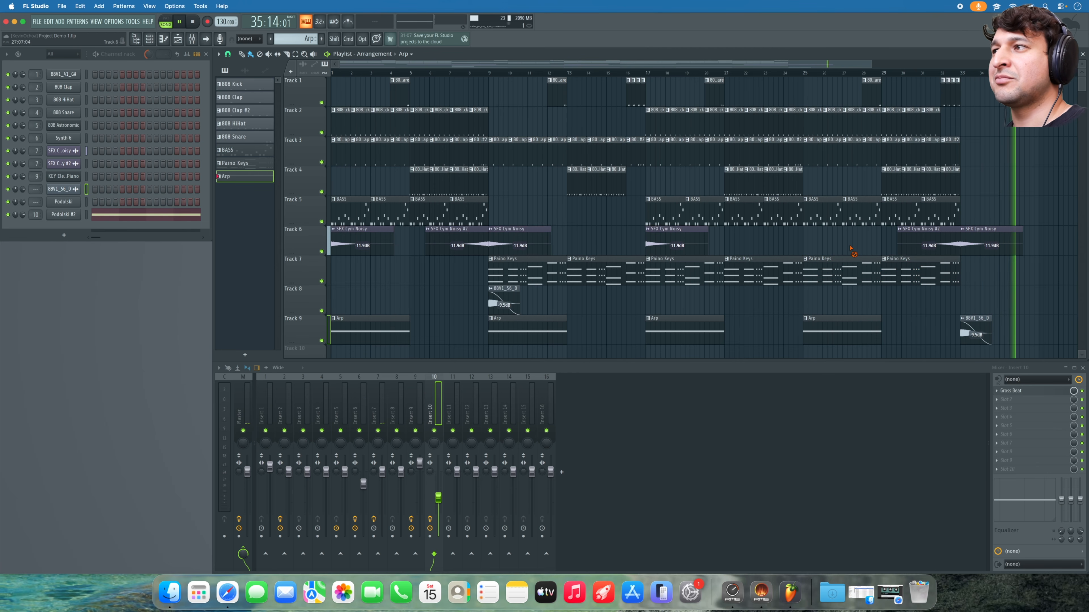
pyautogui.press('space')
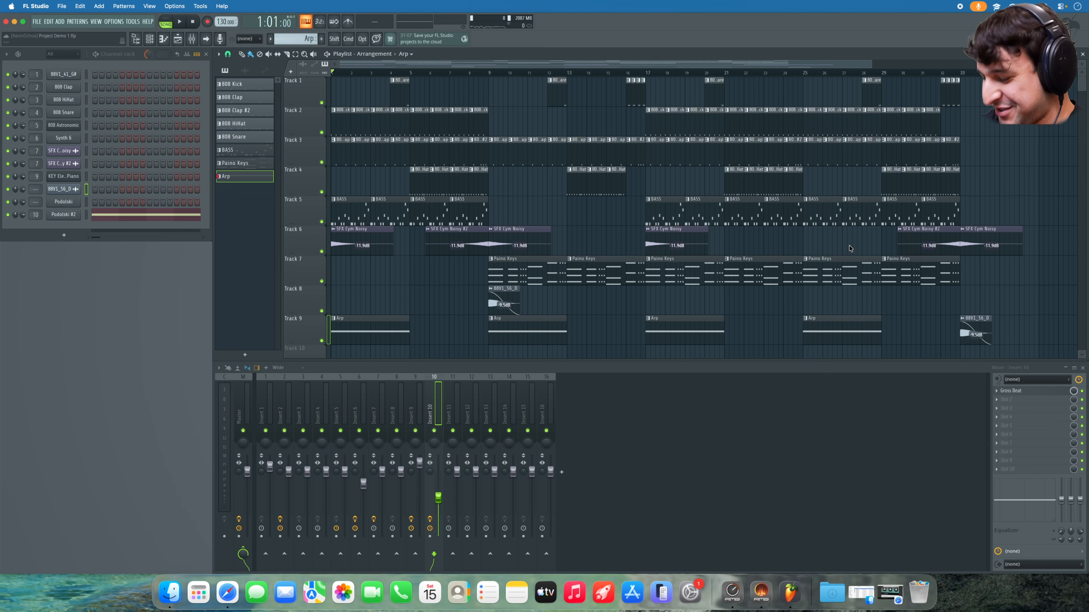
# - Save the project and mark bars 1 to 37 as the time selection with no clips selected
pyautogui.press('super+s')
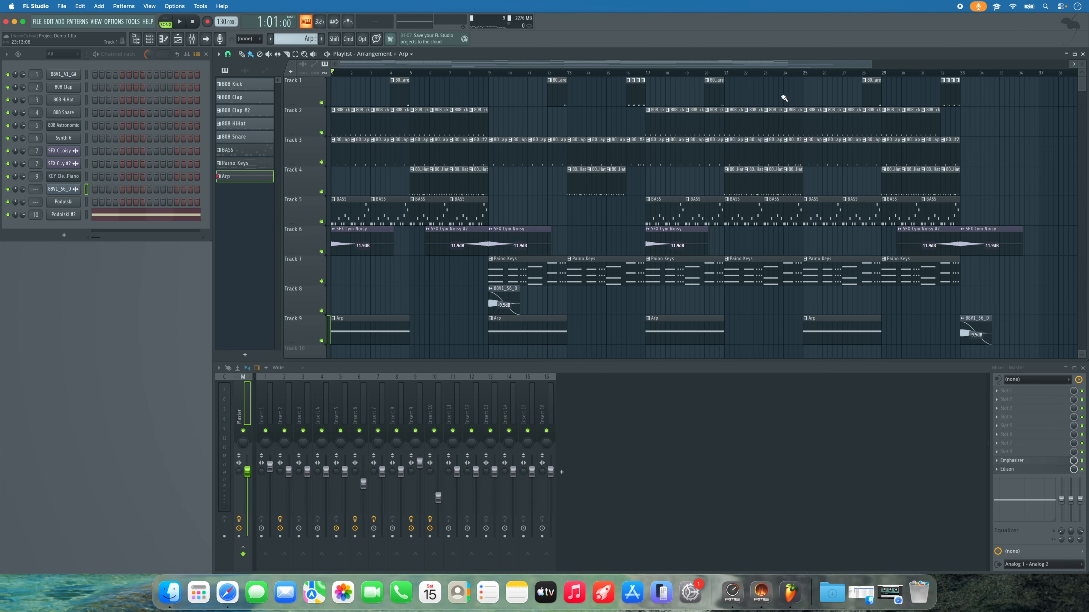
pyautogui.moveTo(1027, 77); pyautogui.dragTo(319, 72)
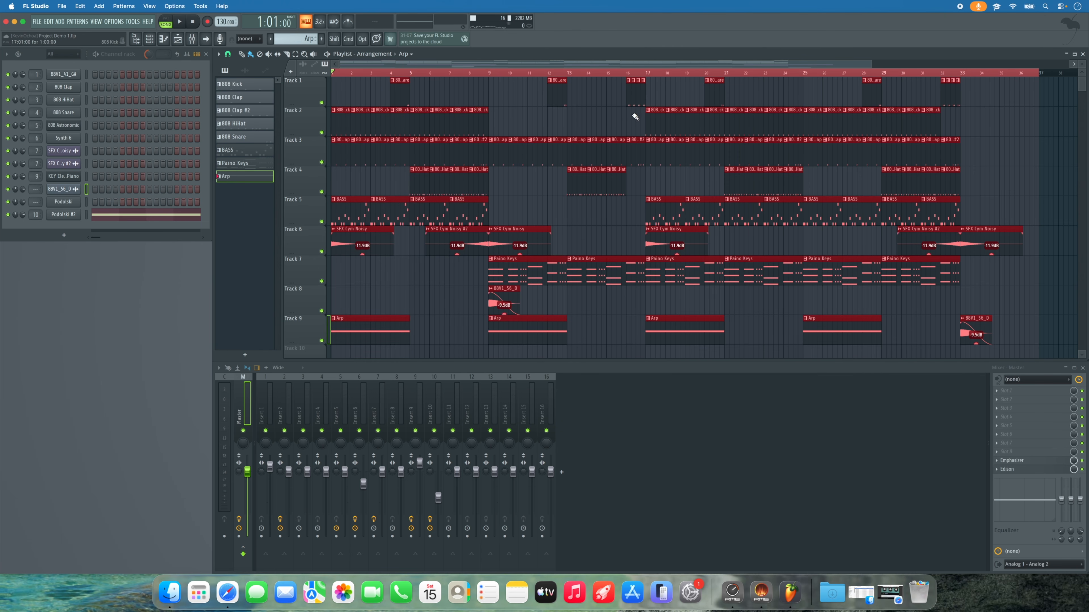
pyautogui.click(619, 116)
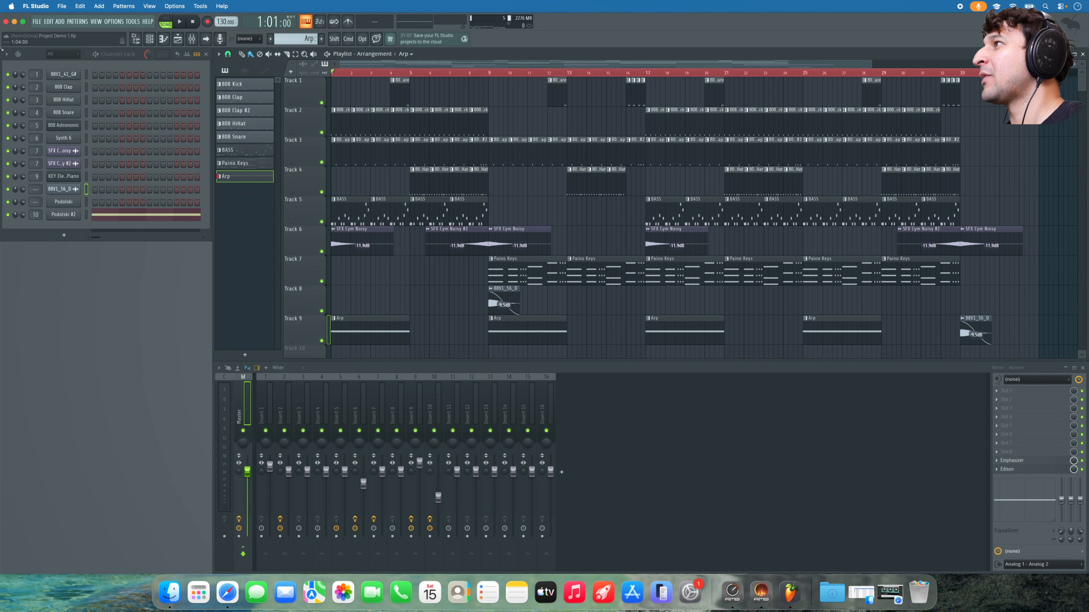
# - Export the song as Project Demo 1.wav at 32Bit float, then zoom out and clear the time selection
pyautogui.click(42, 23)
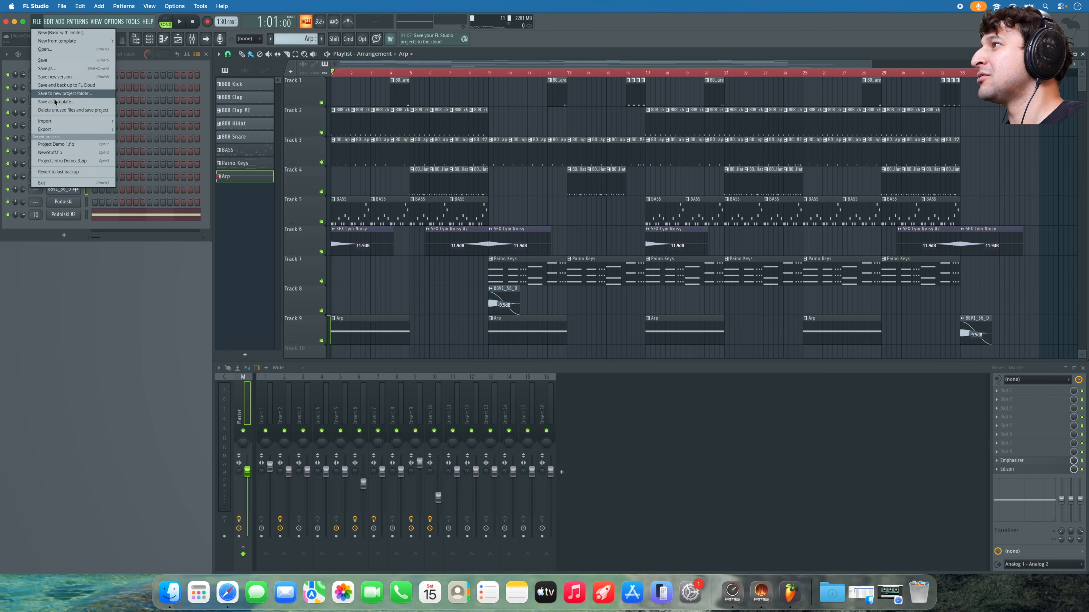
pyautogui.moveTo(61, 133)
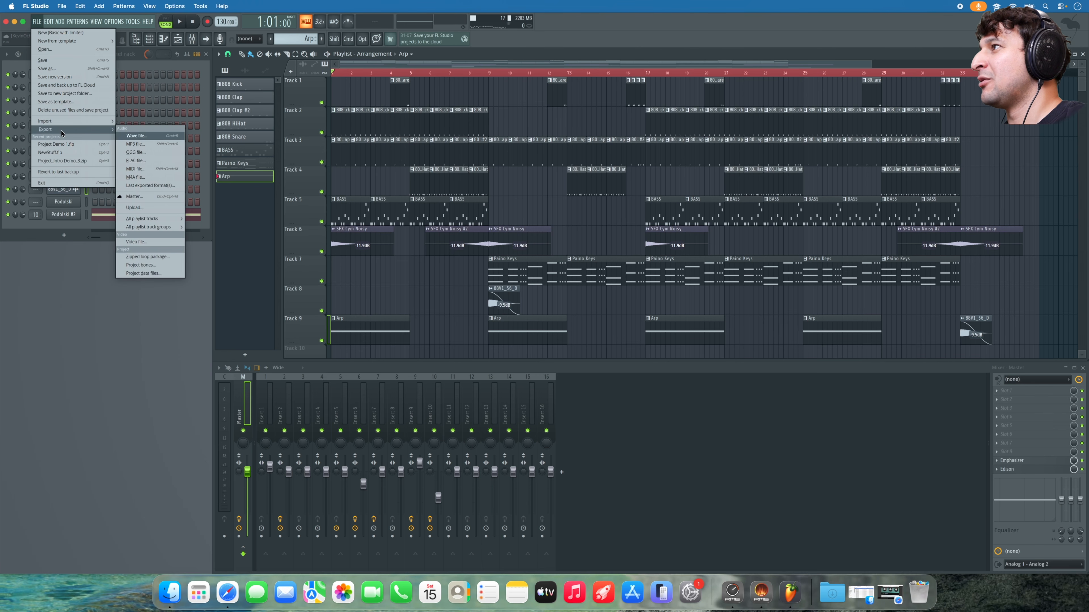
pyautogui.click(136, 135)
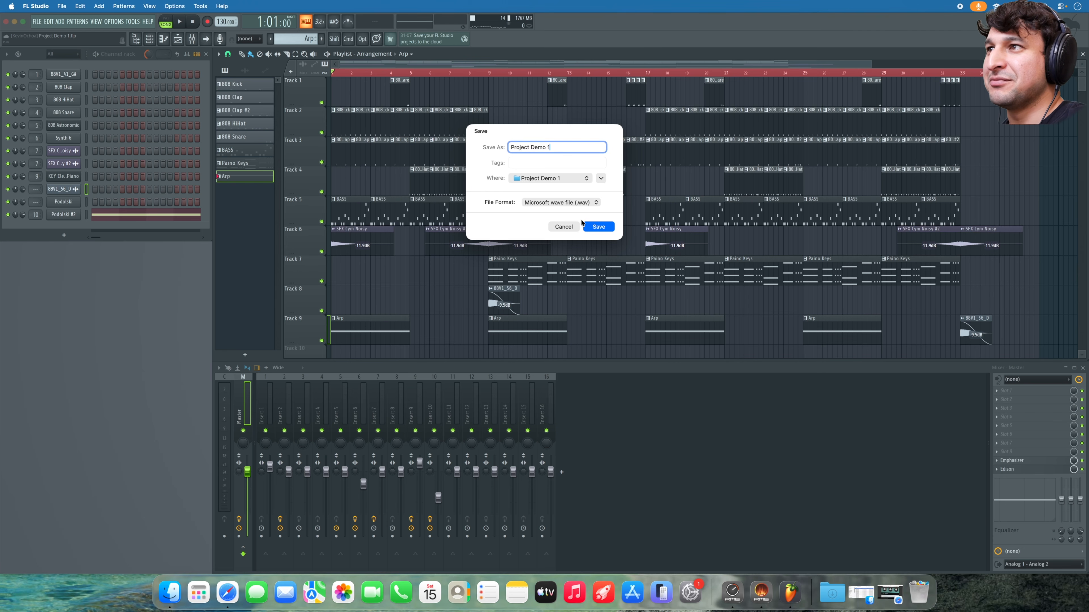
pyautogui.click(597, 226)
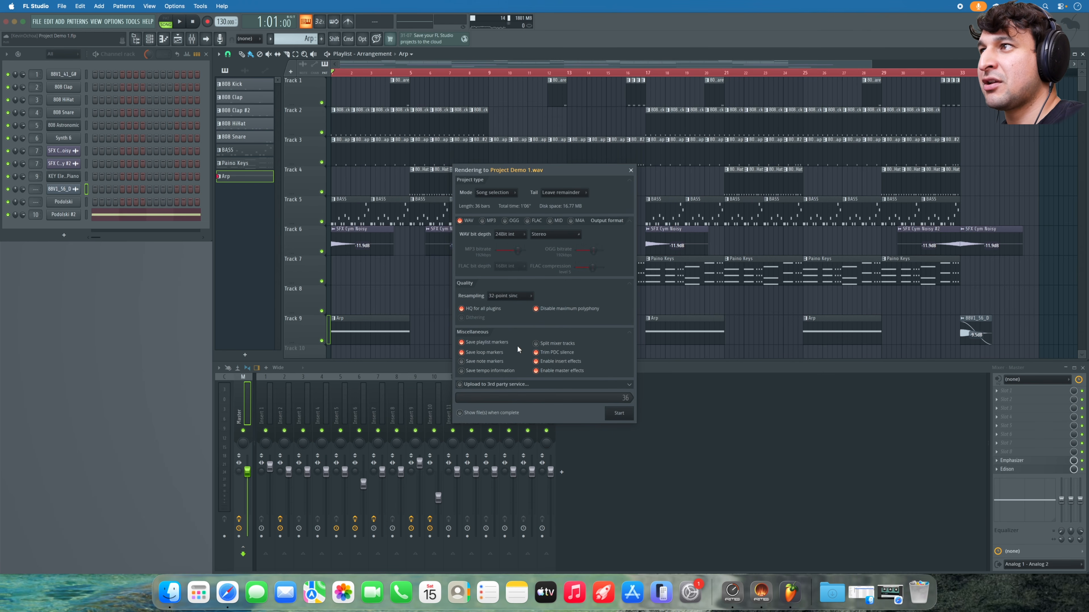
pyautogui.click(509, 236)
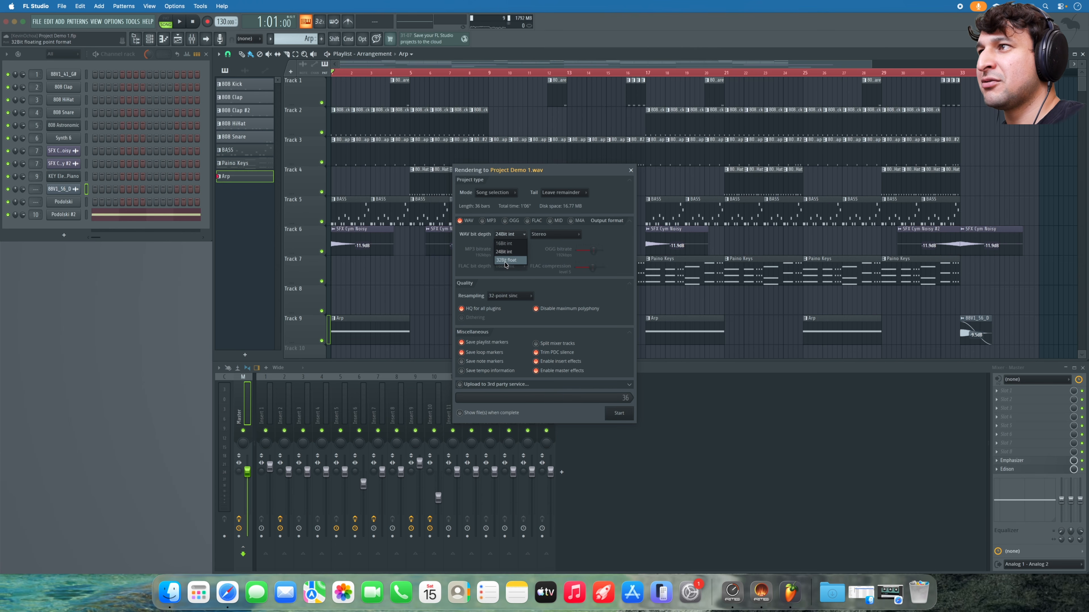
pyautogui.click(505, 260)
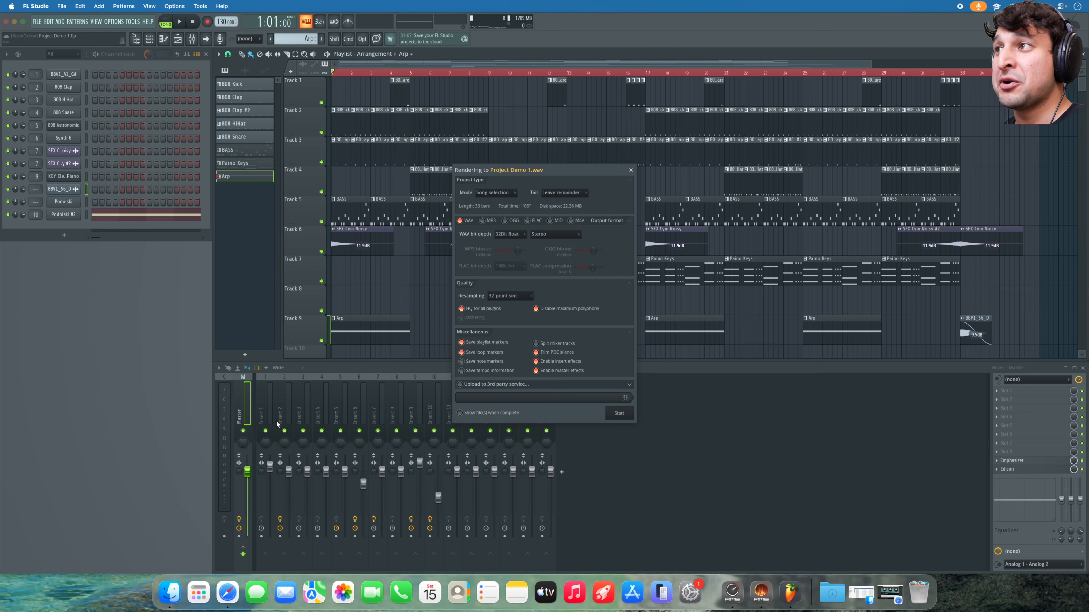
pyautogui.click(508, 234)
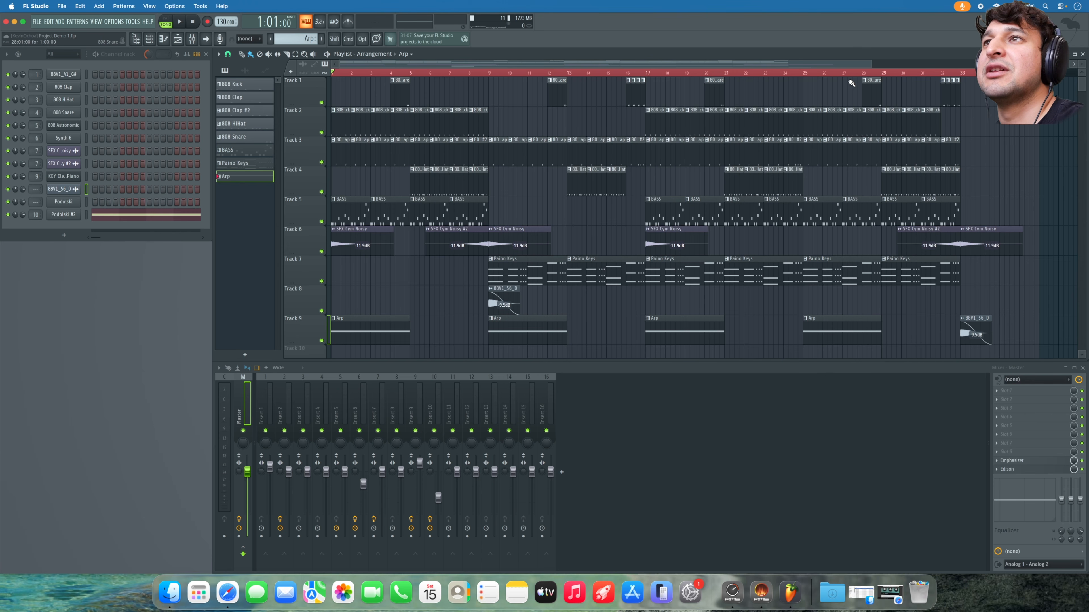
pyautogui.moveTo(871, 64); pyautogui.dragTo(984, 64)
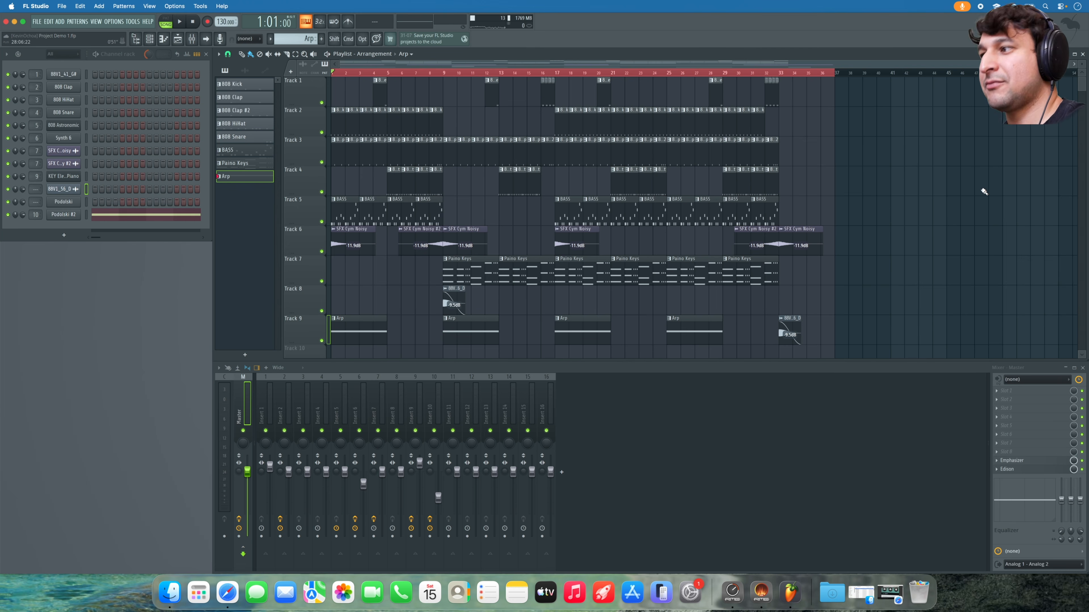
pyautogui.press('super+d')
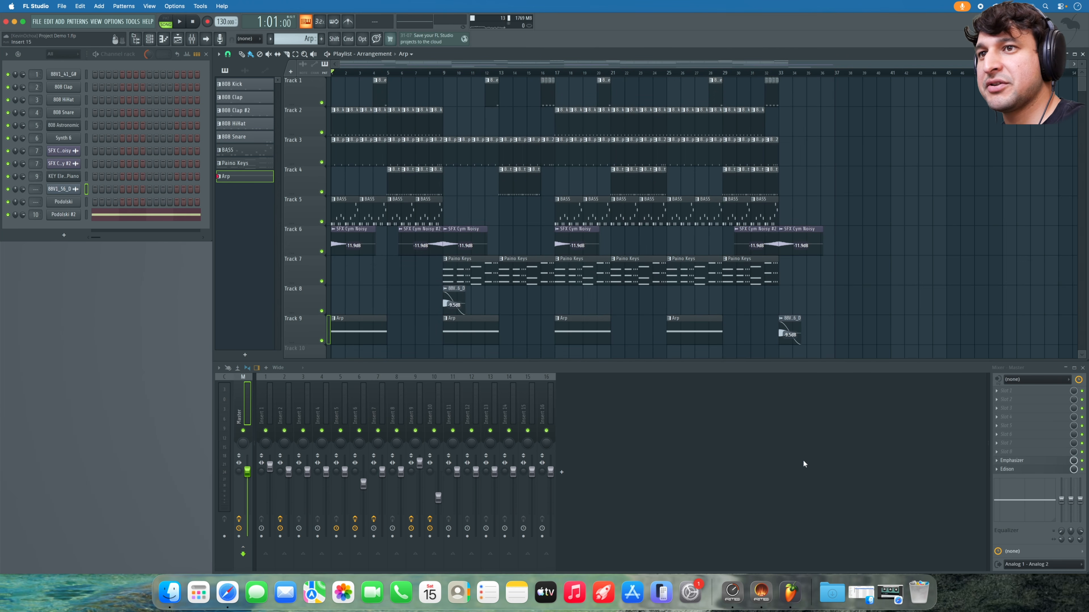
# - Drag the rendered Project Demo 1 WAV from the browser's Project data folder onto Track 7 after the arrangement
pyautogui.click(1012, 470)
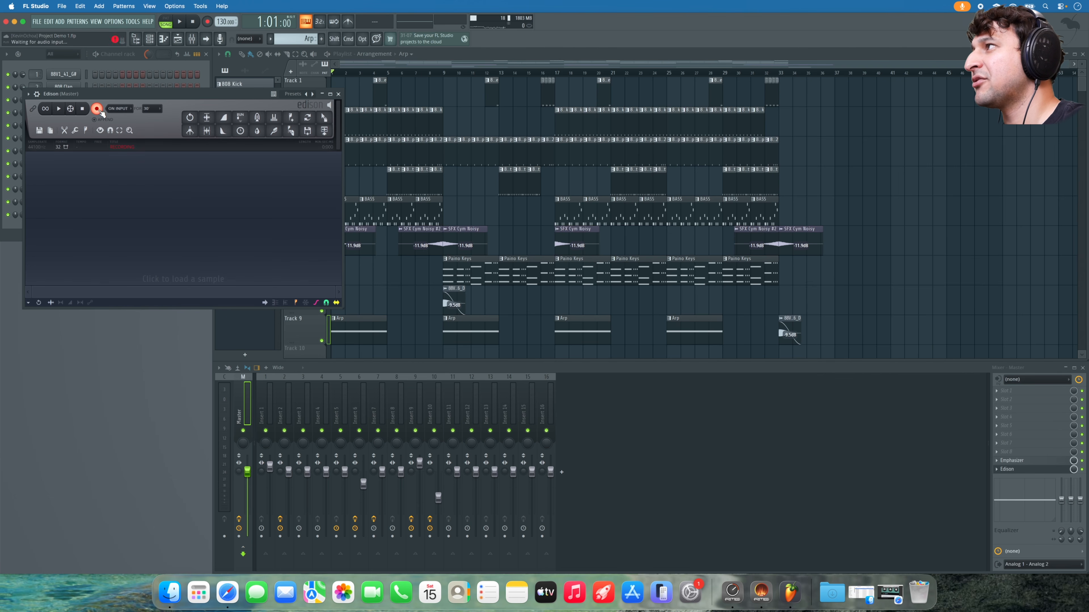
pyautogui.click(338, 94)
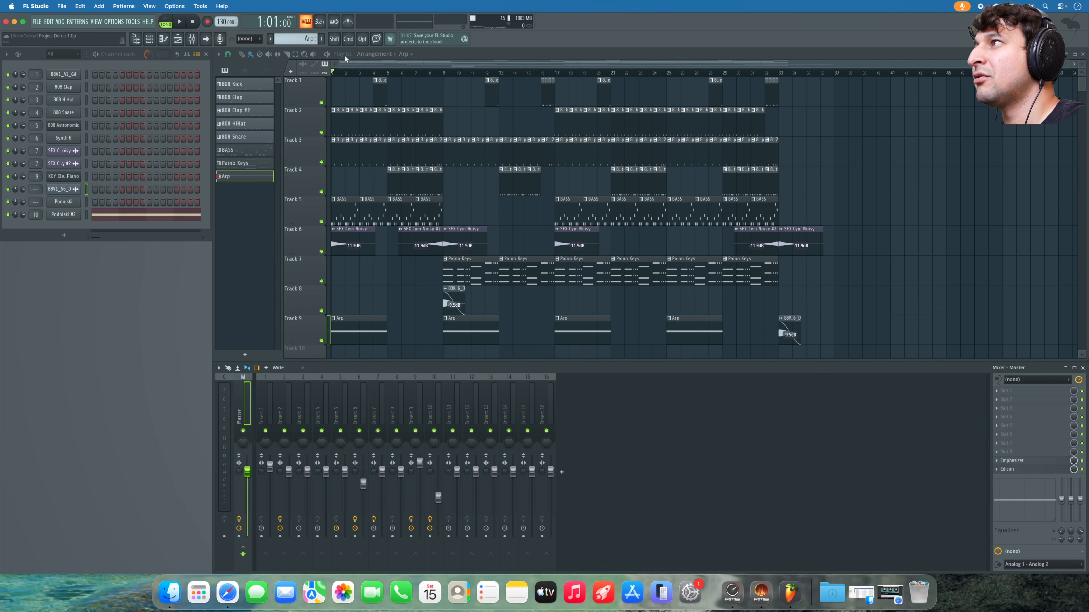
pyautogui.click(138, 43)
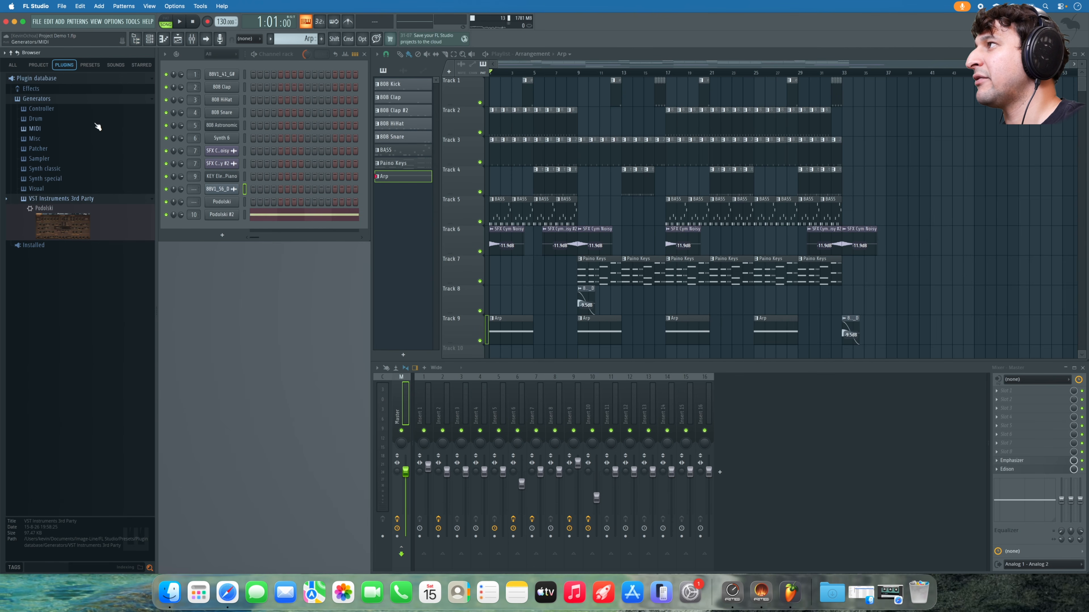
pyautogui.click(37, 65)
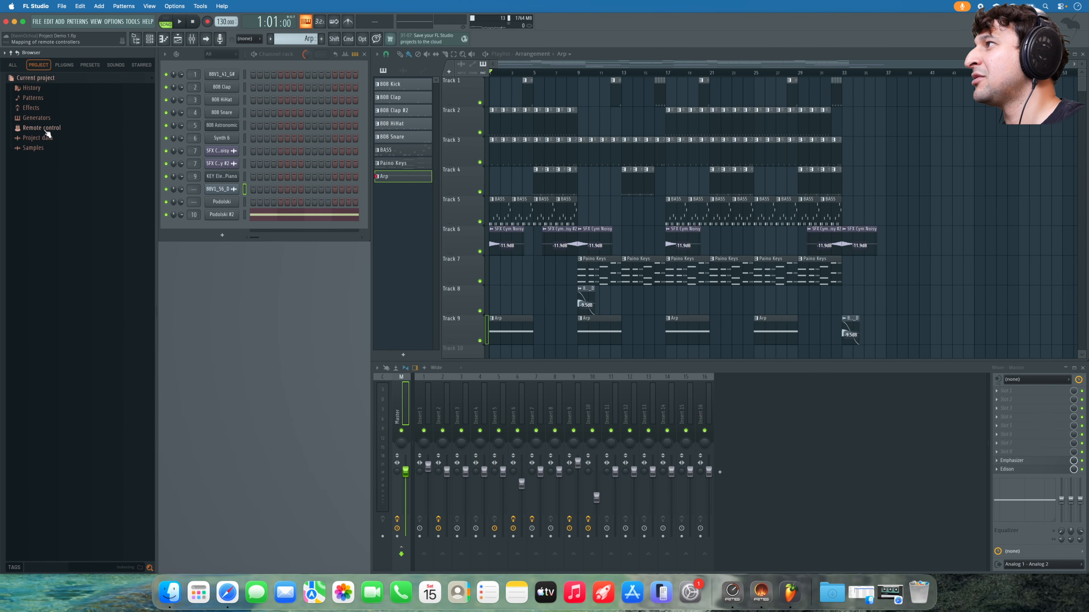
pyautogui.click(37, 137)
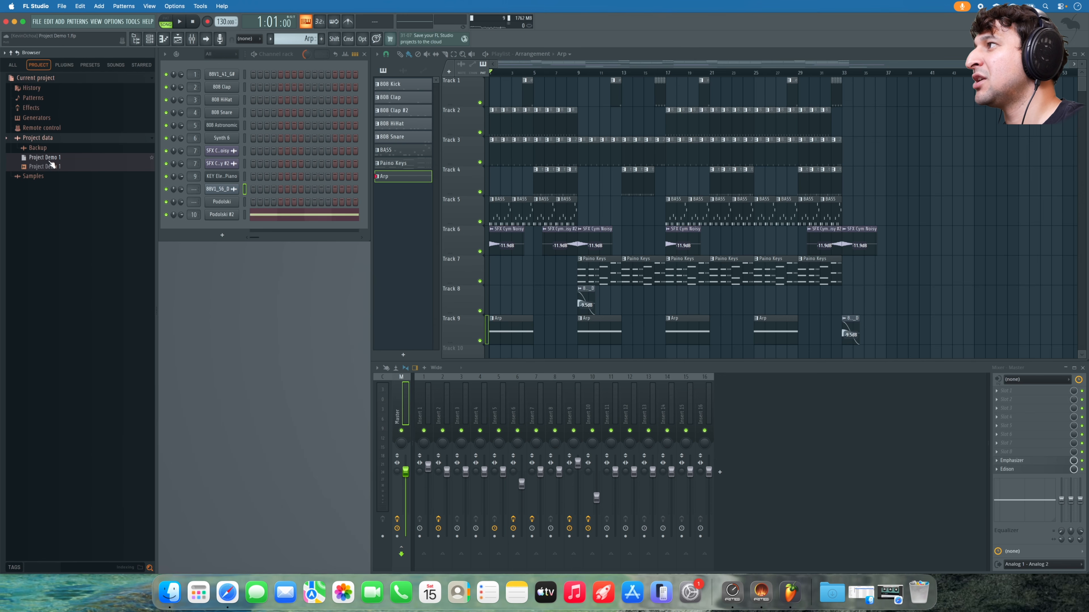
pyautogui.moveTo(53, 171); pyautogui.dragTo(1016, 273)
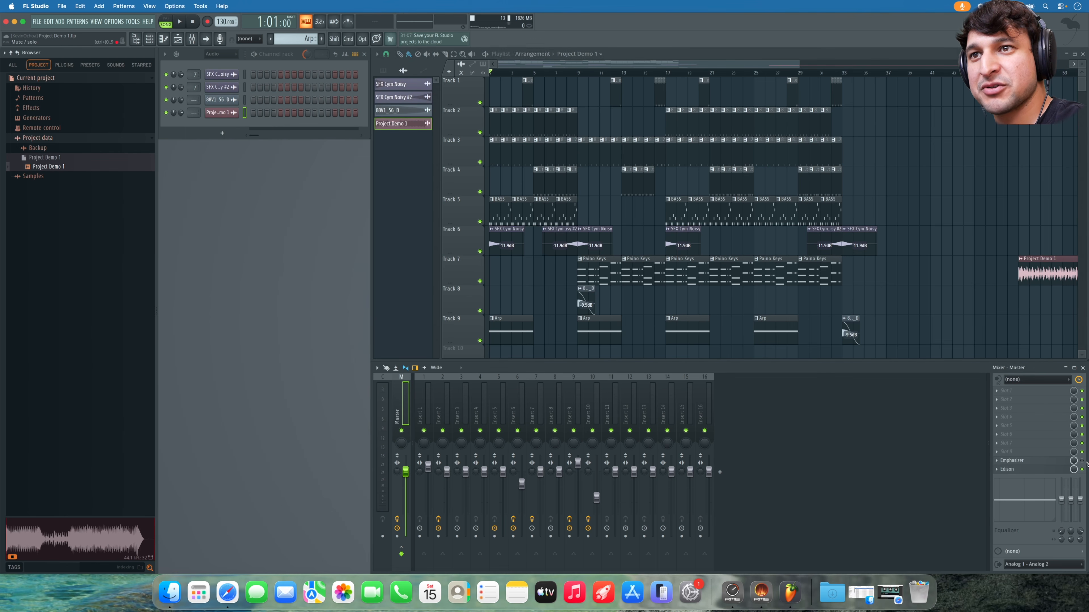
pyautogui.moveTo(750, 67); pyautogui.dragTo(947, 110)
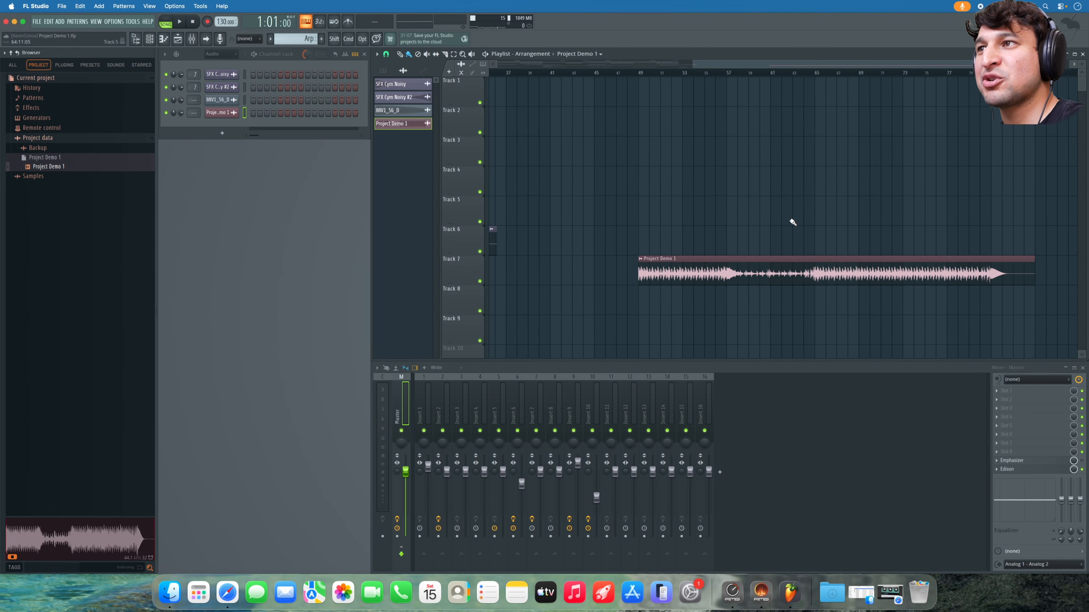
# - Set playback to start at bar 49, move the Project Demo 1 clip to Track 8 and play it
pyautogui.click(637, 73)
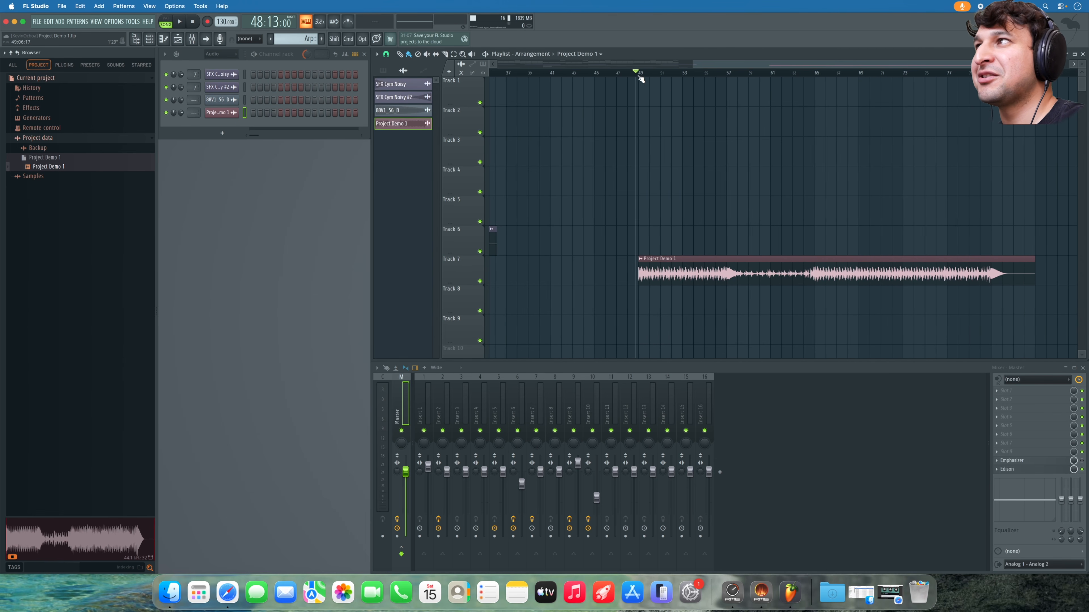
pyautogui.scroll(-3, 649, 107)
pyautogui.scroll(-1, 661, 89)
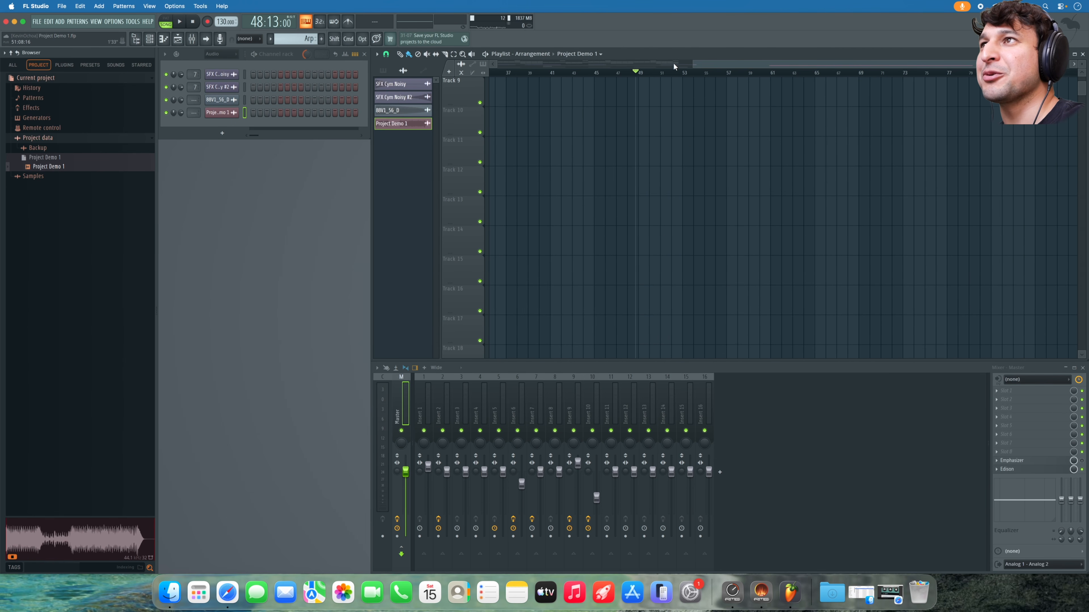
pyautogui.moveTo(691, 64); pyautogui.dragTo(702, 64)
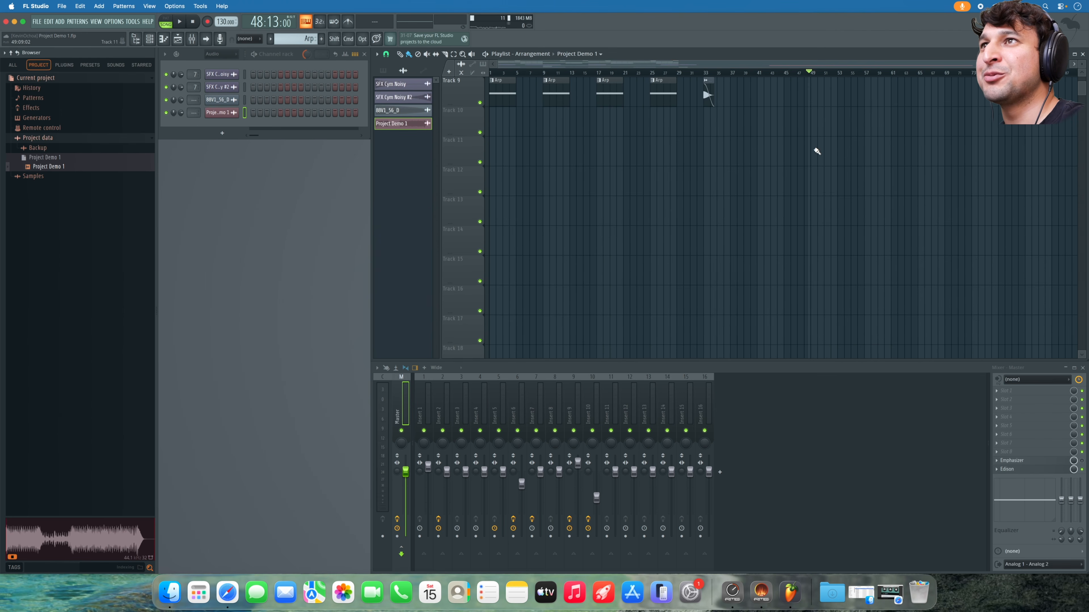
pyautogui.scroll(3, 817, 151)
pyautogui.scroll(1, 891, 219)
pyautogui.moveTo(857, 251); pyautogui.dragTo(855, 281)
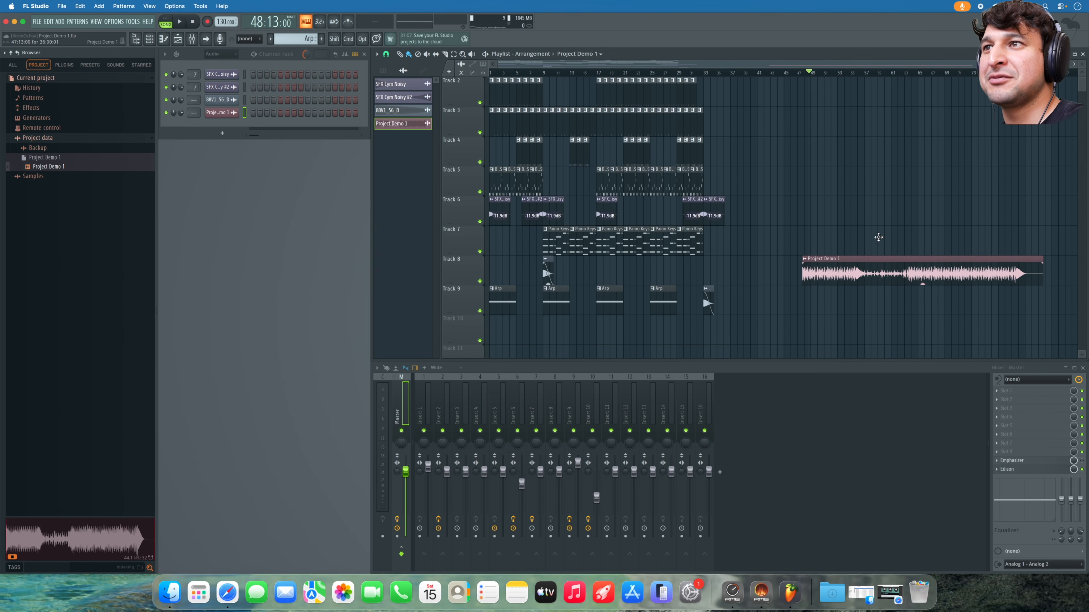
pyautogui.press('space')
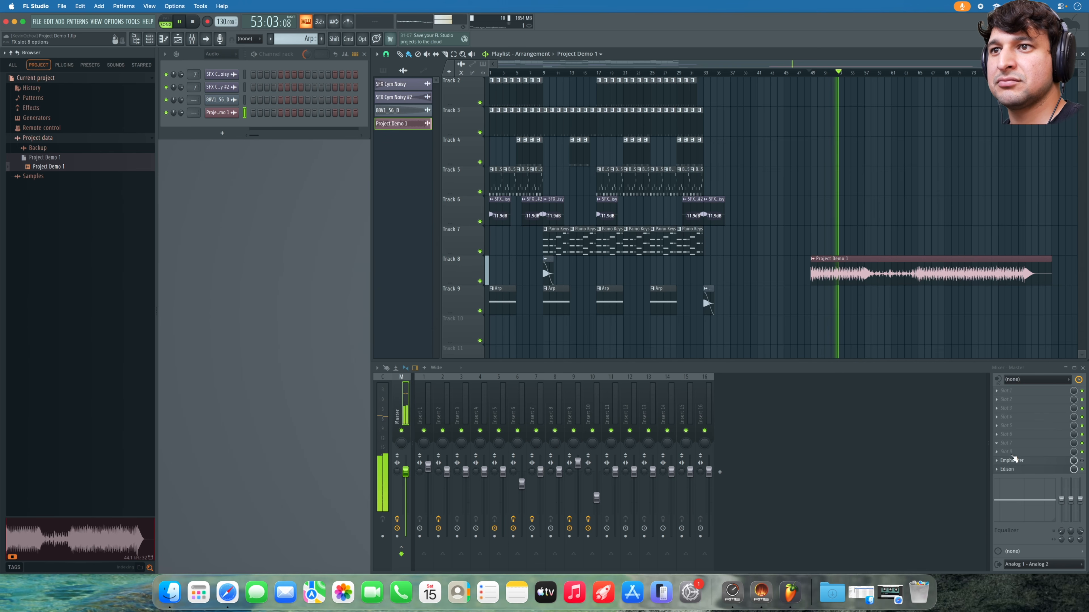
pyautogui.click(1007, 470)
pyautogui.click(1007, 470)
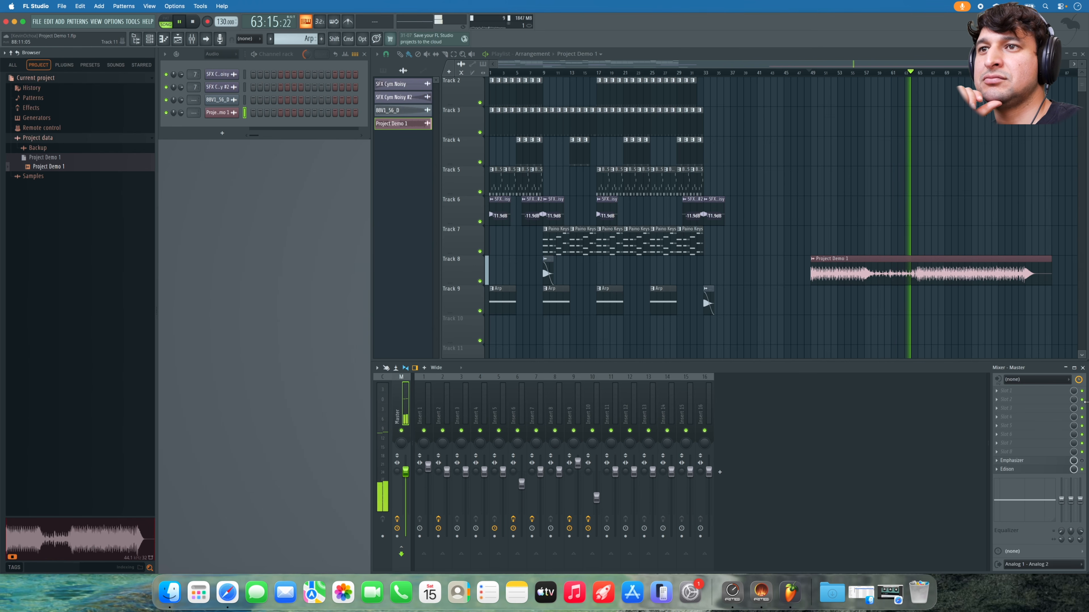
# - Load Wave Candy onto a master mixer slot by searching 'wave' in the plugin picker
pyautogui.hotkey('alt', 'p')
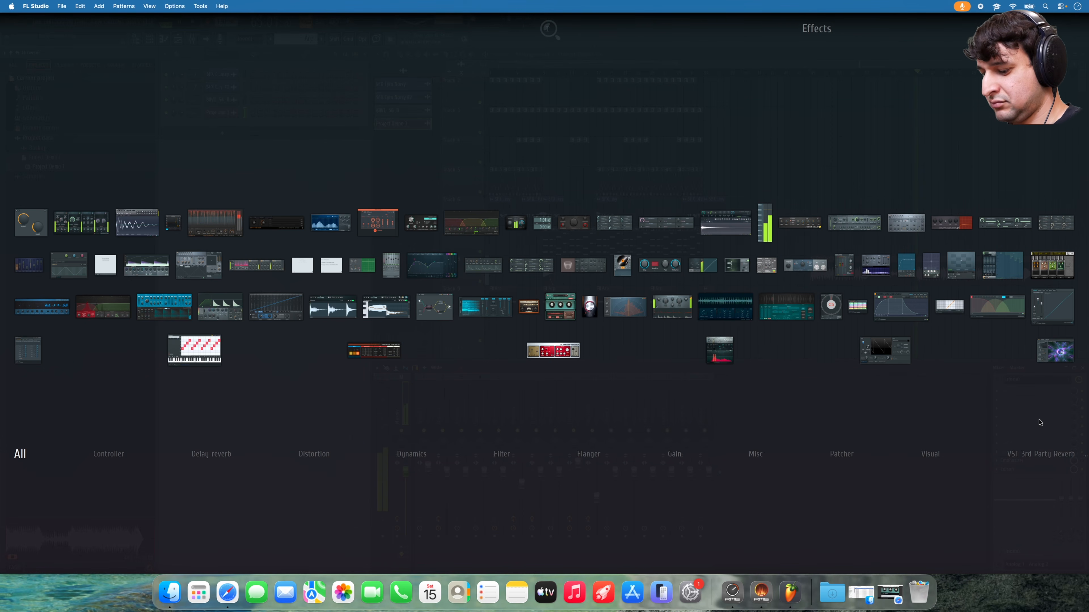
pyautogui.write('wave')
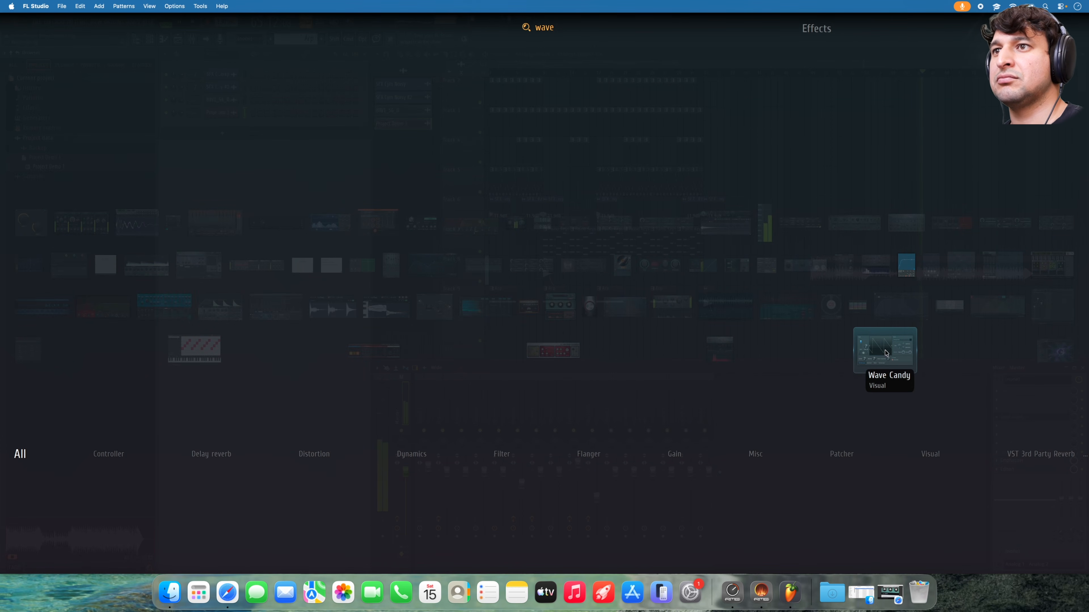
pyautogui.click(886, 353)
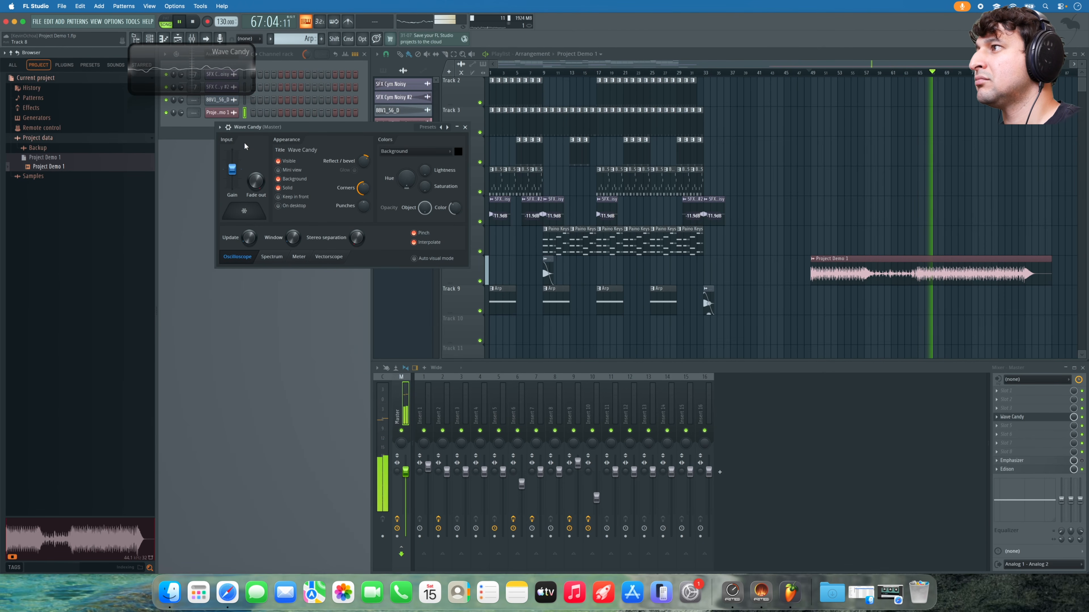
# - Switch Wave Candy to an enlarged logarithmic spectrum display, close its settings and stop playback
pyautogui.click(271, 256)
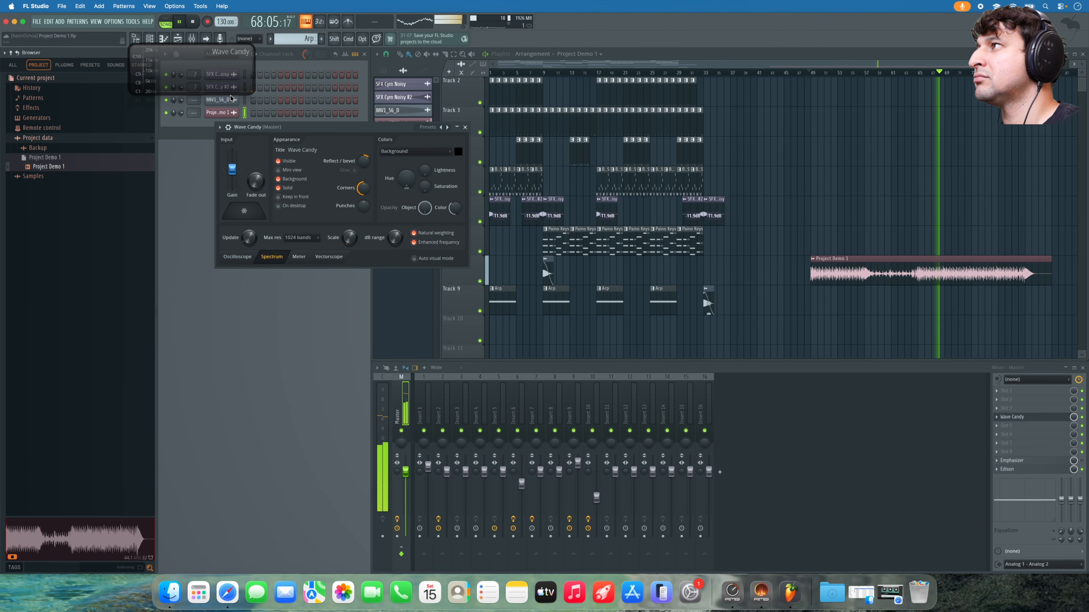
pyautogui.moveTo(254, 95); pyautogui.dragTo(275, 226)
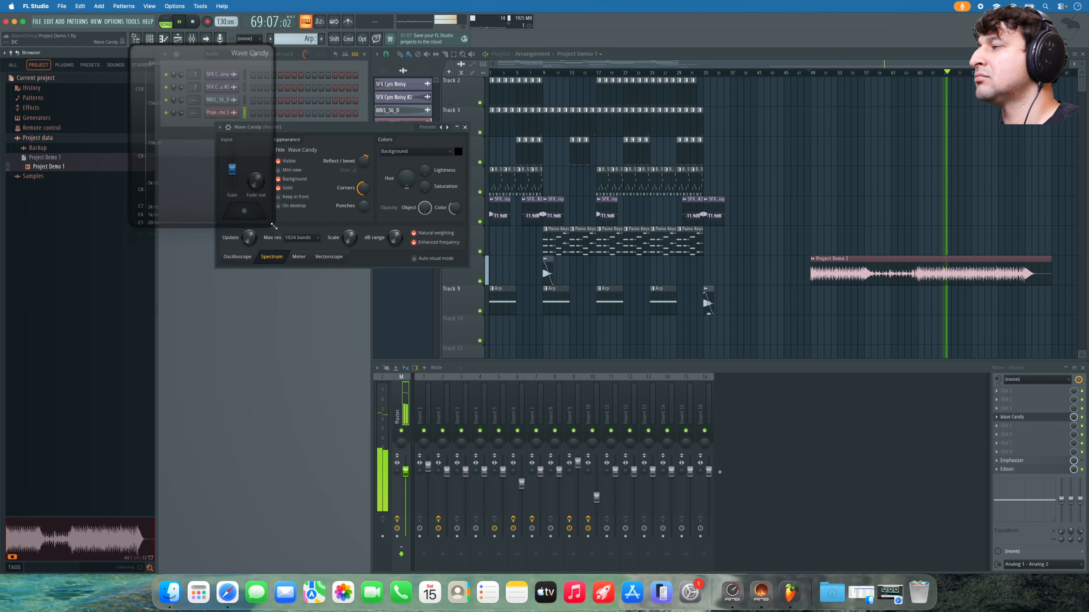
pyautogui.moveTo(240, 180); pyautogui.dragTo(534, 268)
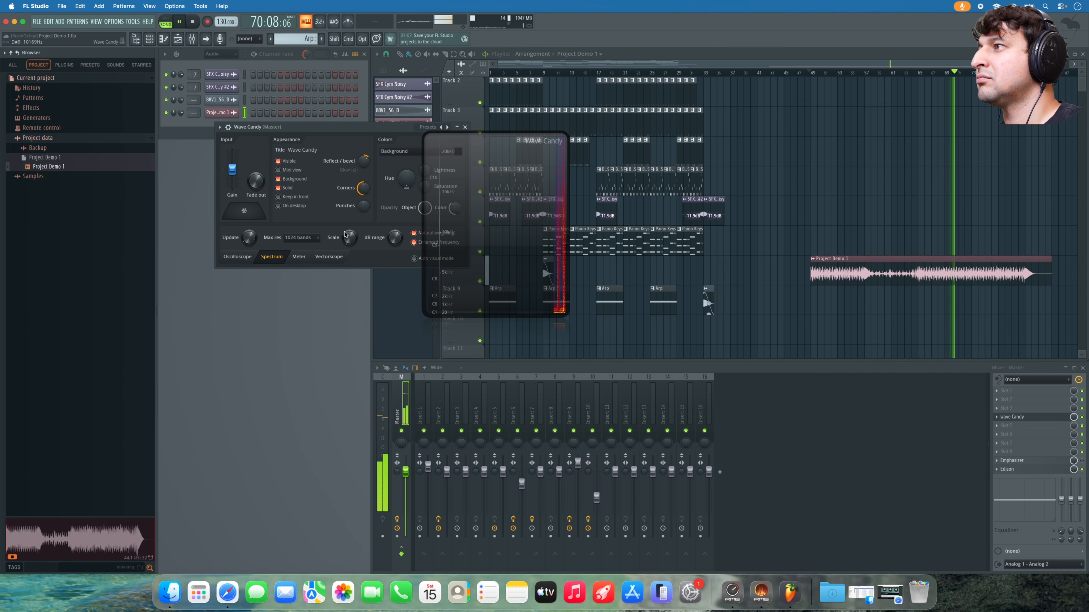
pyautogui.moveTo(347, 233); pyautogui.dragTo(346, 223)
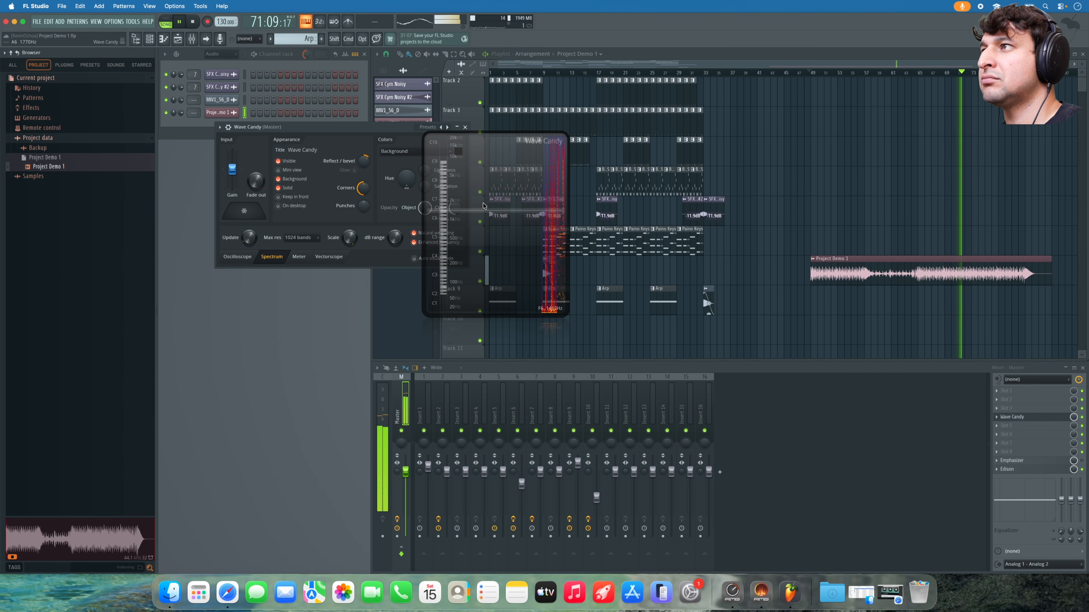
pyautogui.moveTo(483, 205); pyautogui.dragTo(276, 346)
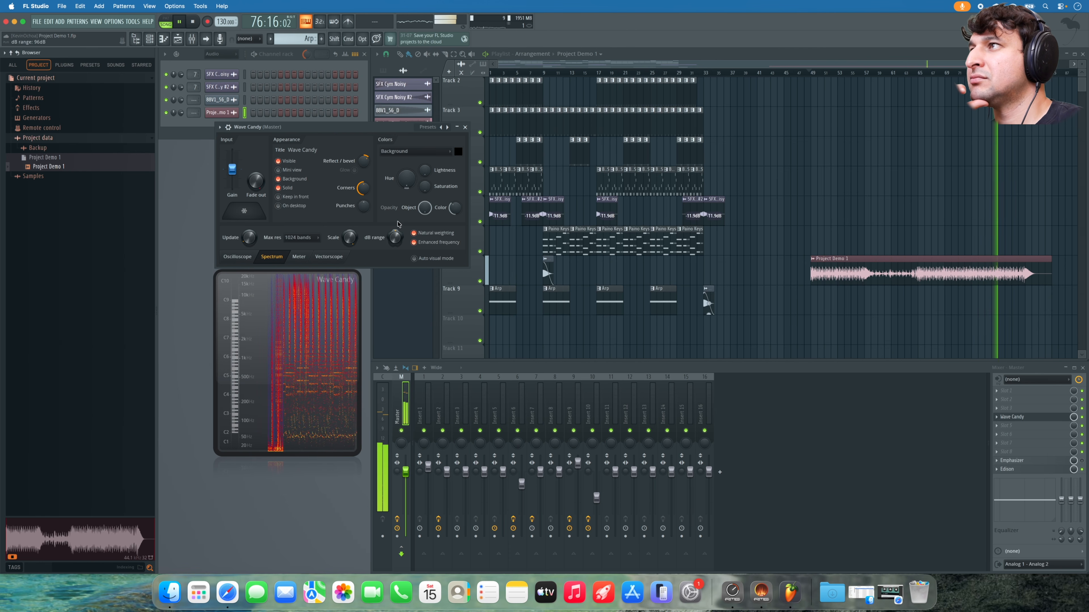
pyautogui.click(464, 127)
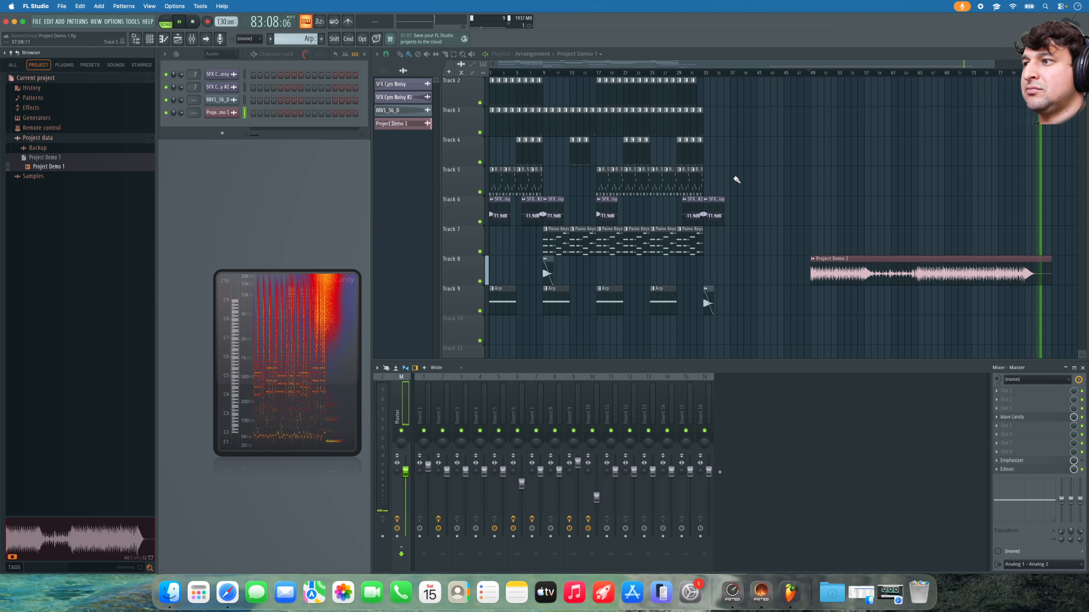
pyautogui.press('space')
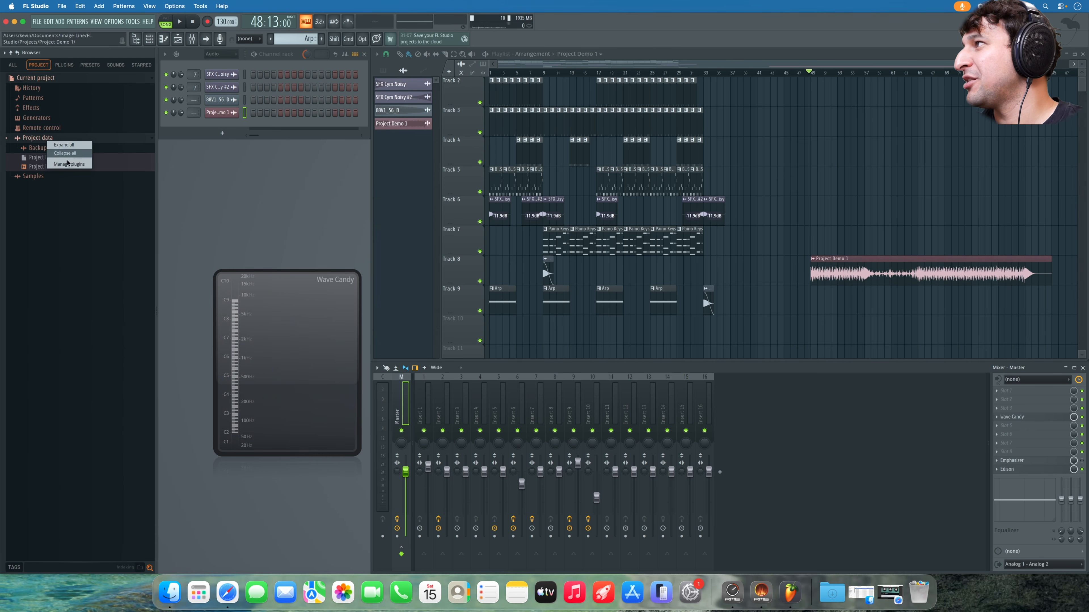
# - Reveal Project Demo 1.wav in Finder from the Project data browser and Quick Look preview it
pyautogui.rightClick(43, 166)
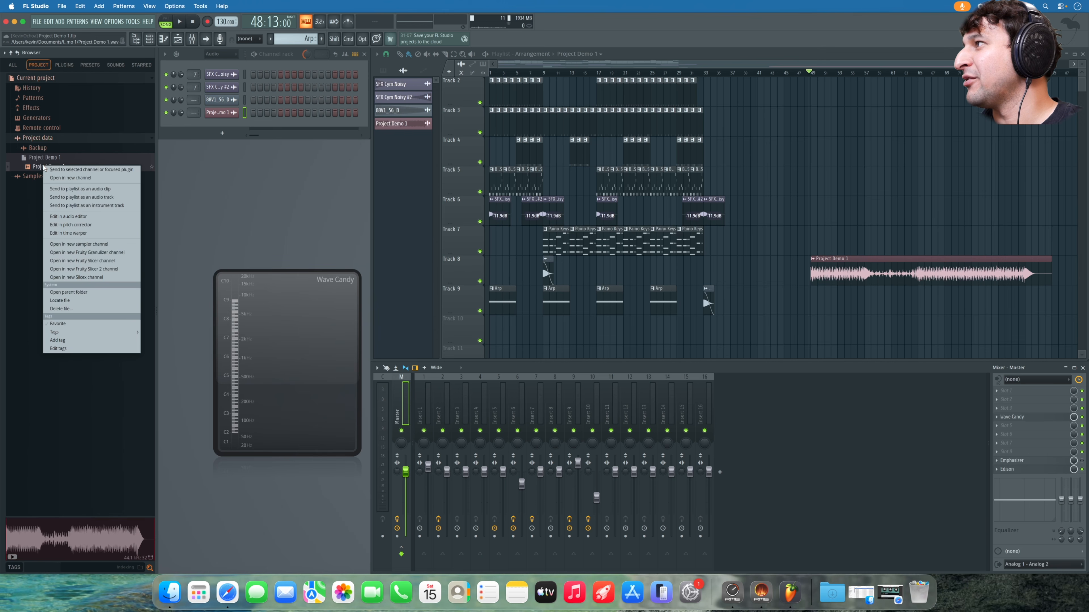
pyautogui.click(84, 294)
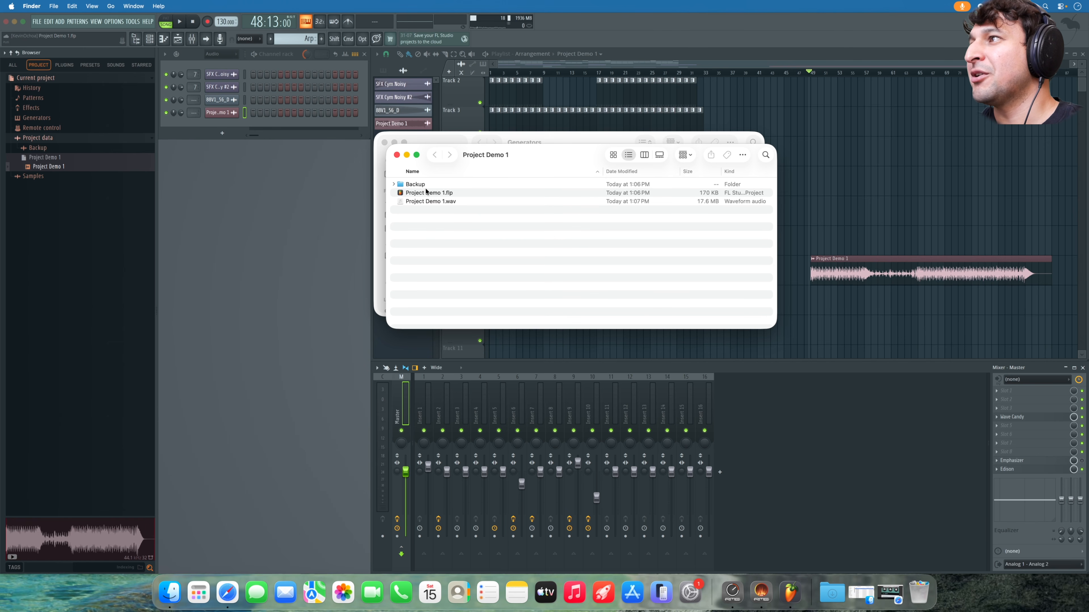
pyautogui.click(419, 202)
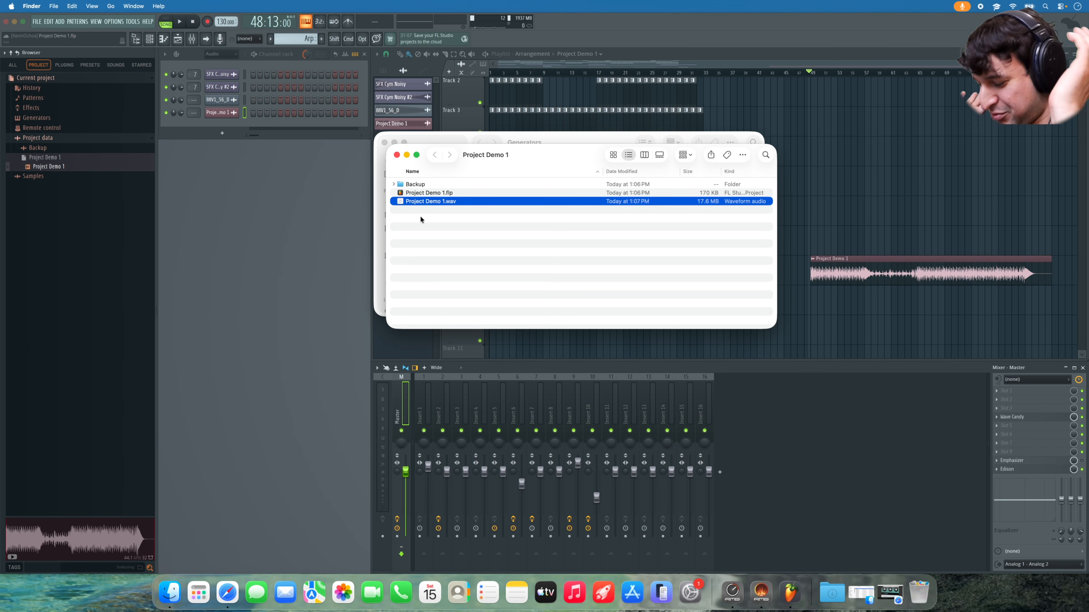
pyautogui.press('space')
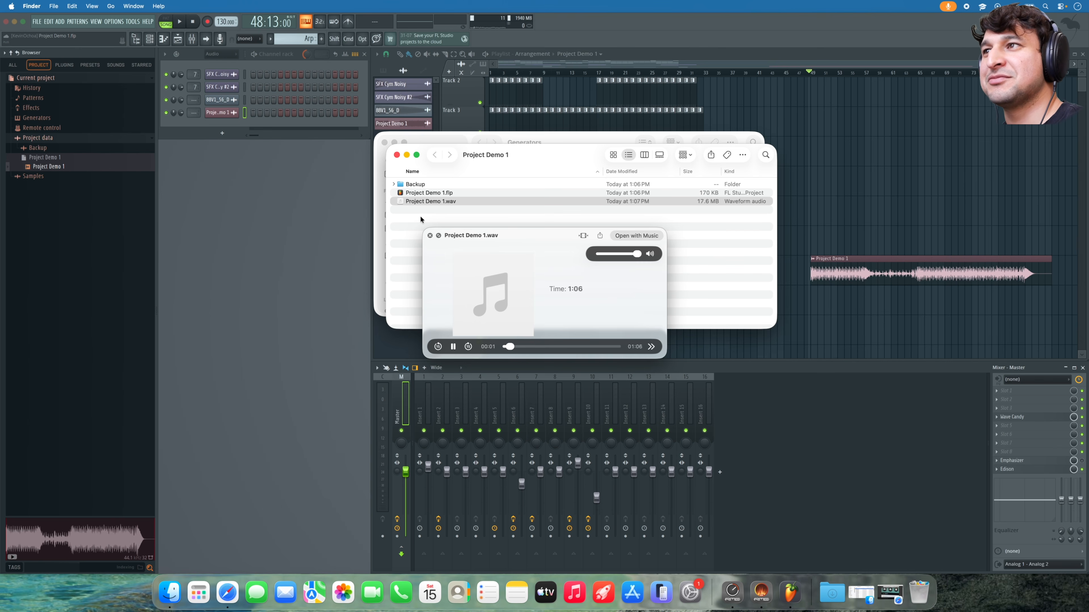
pyautogui.press('space')
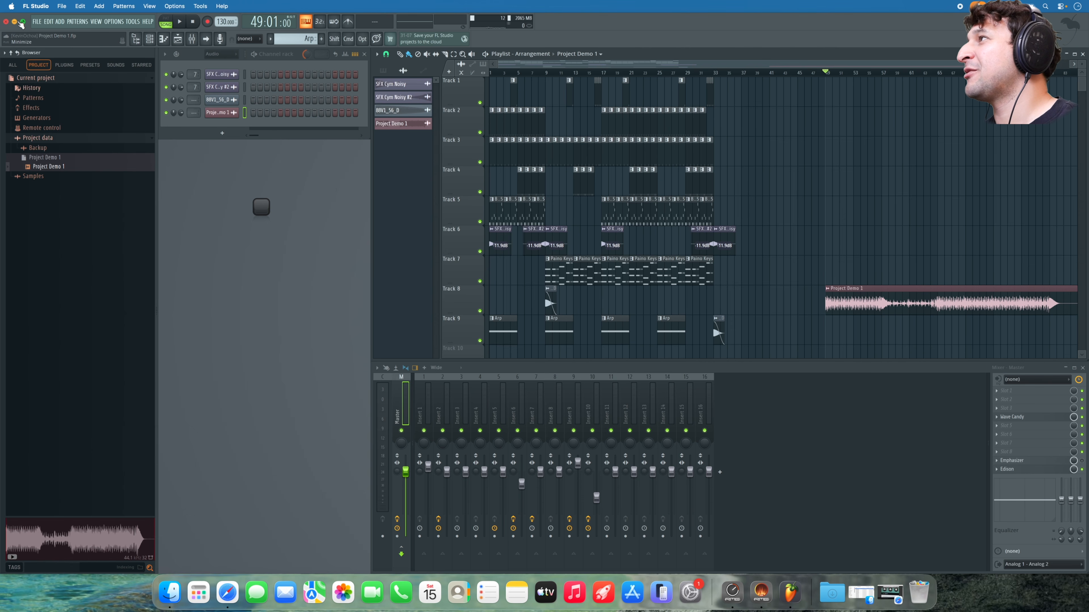
# - Export the project as the zipped package Project Demo 1.zip into the Project Demo 1 folder
pyautogui.click(36, 22)
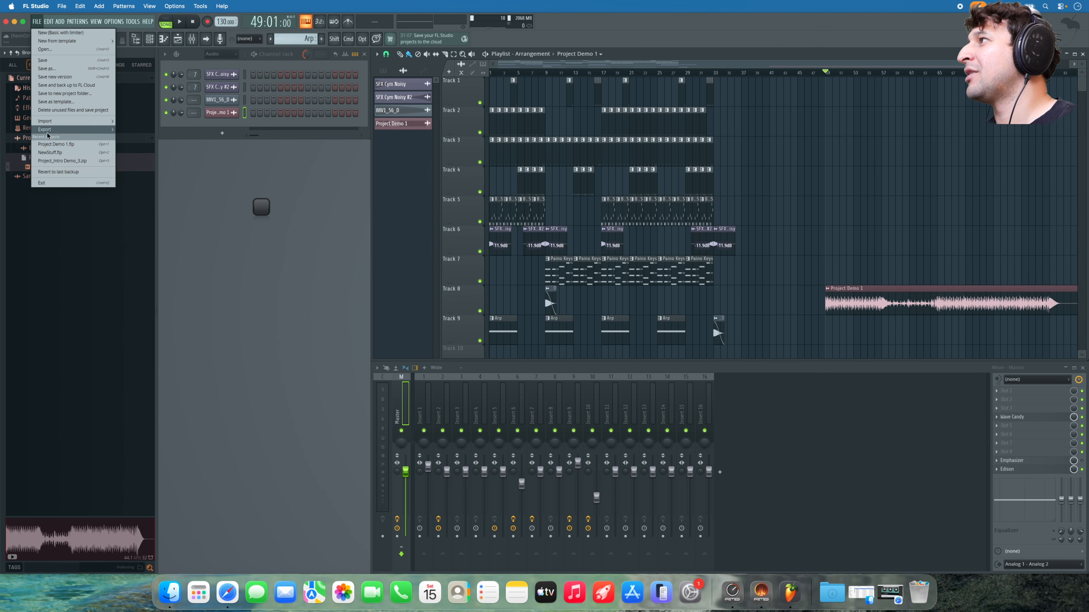
pyautogui.moveTo(55, 130)
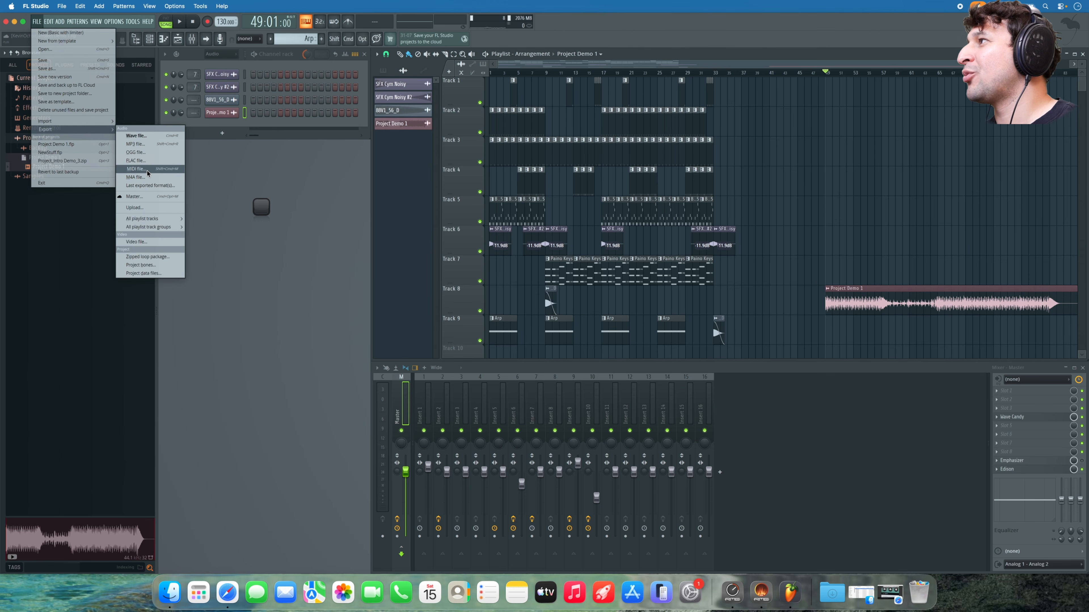
pyautogui.click(144, 257)
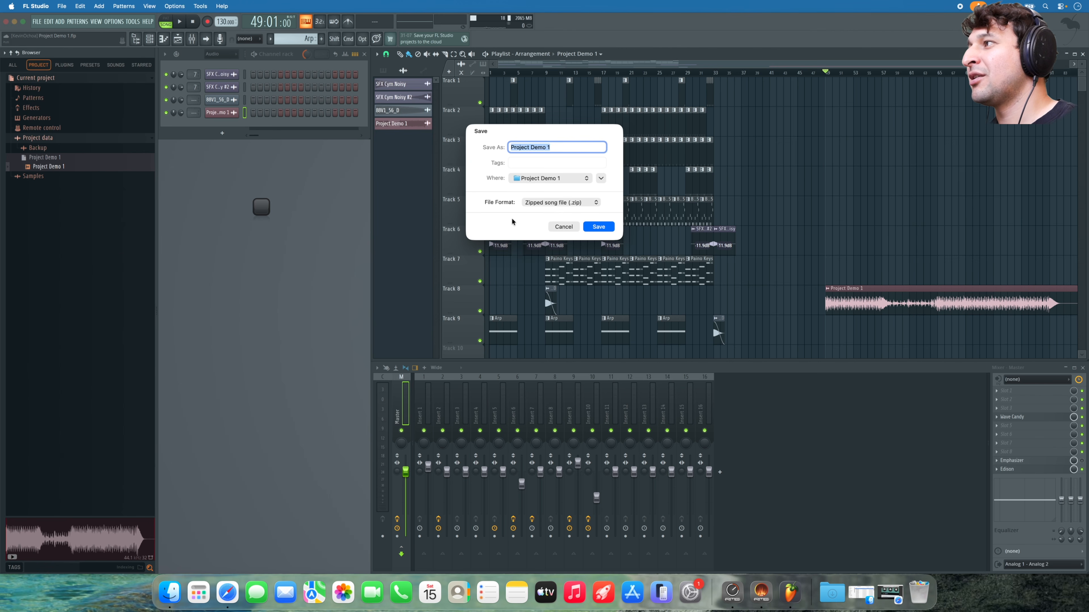
pyautogui.click(599, 226)
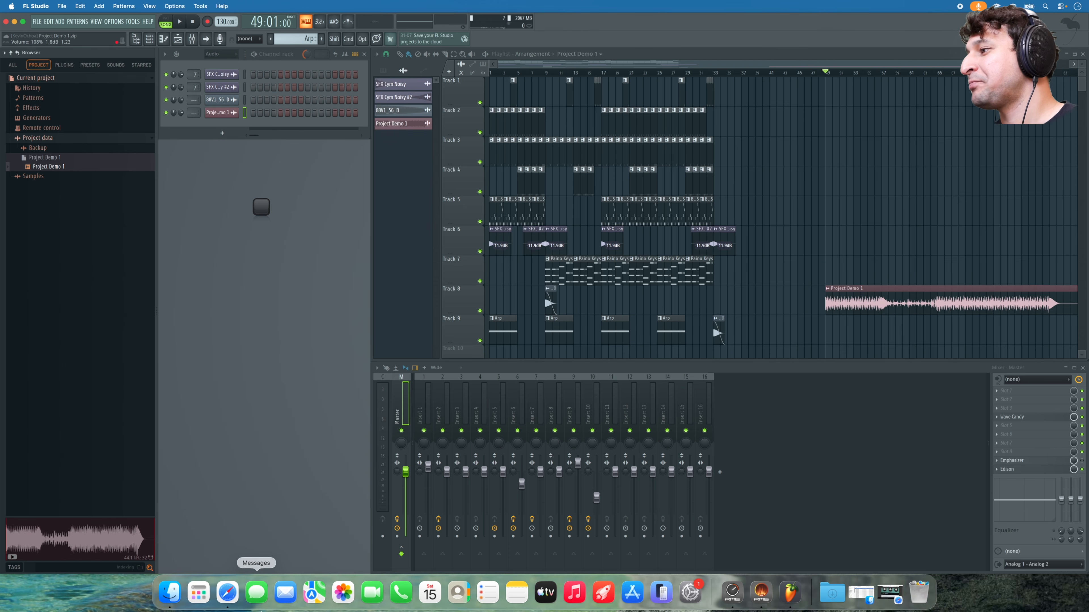
# - In the project folder, look over Project Demo 1.flp, the exported Project Demo 1.wav and Project Demo 1.zip
pyautogui.click(170, 594)
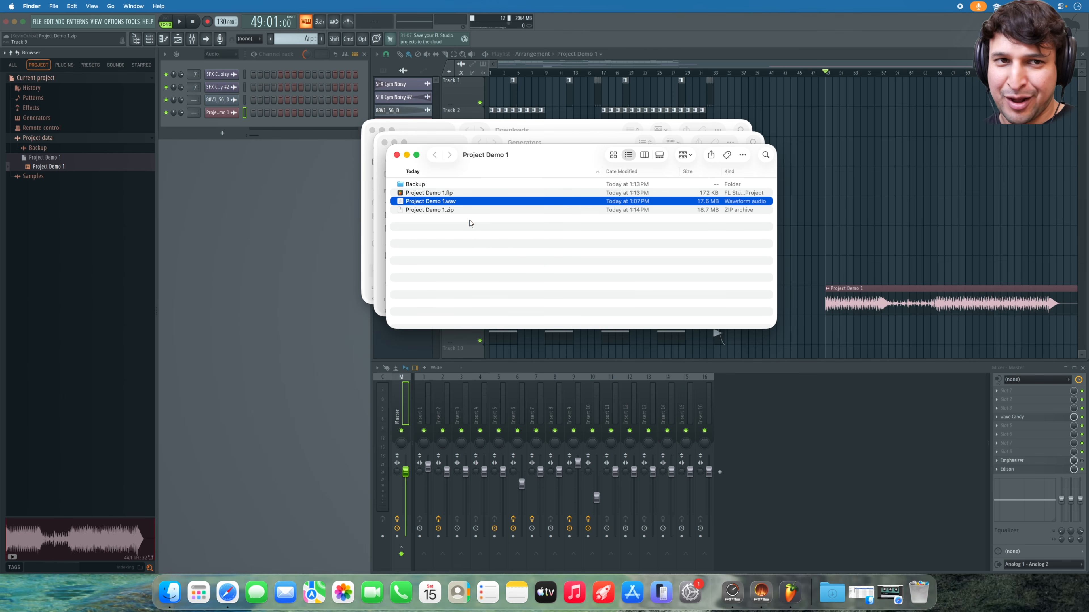
pyautogui.click(451, 210)
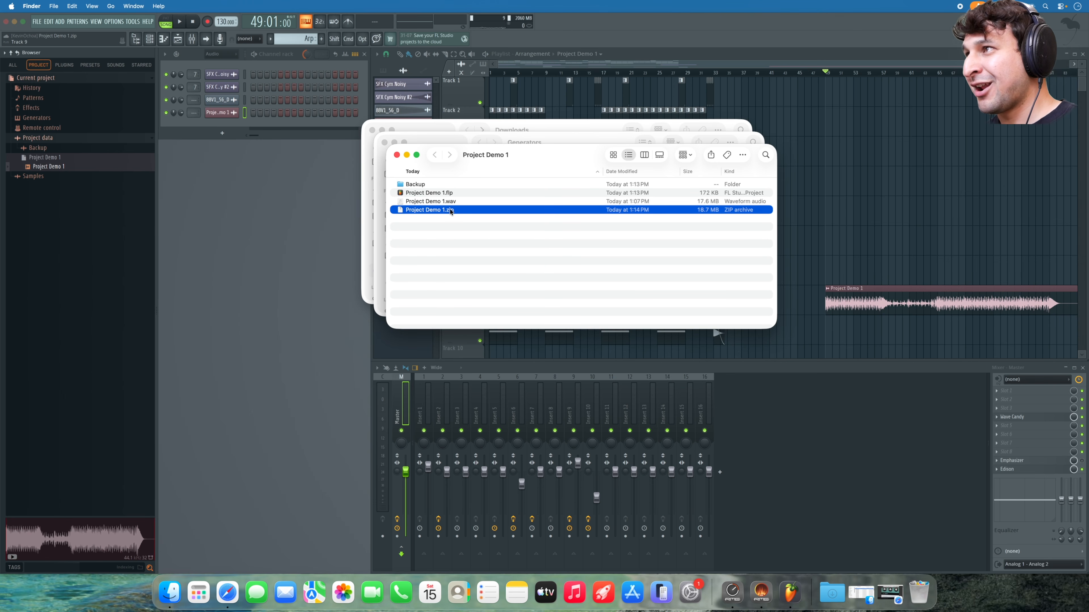
pyautogui.click(453, 194)
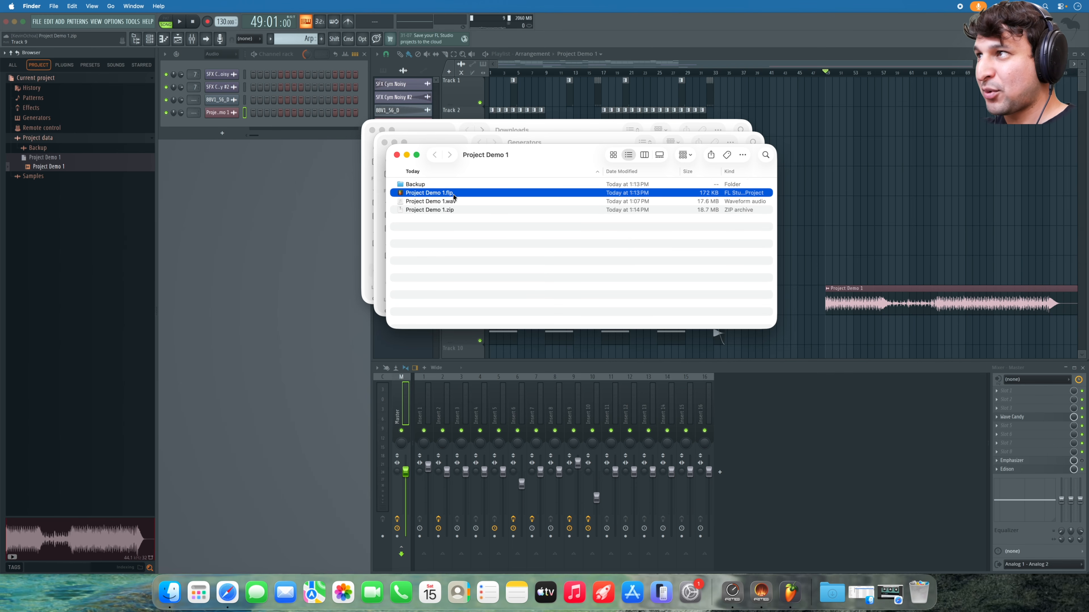
pyautogui.click(456, 203)
pyautogui.click(458, 210)
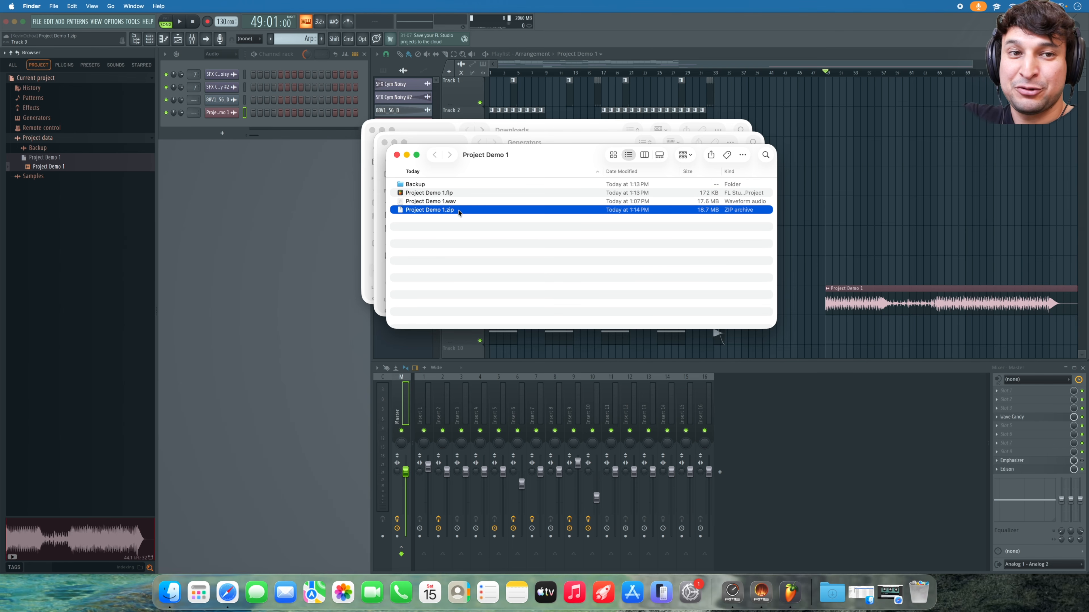
# - Extract Project Demo 1.zip with Archive Utility and check the unzipped folder's contents
pyautogui.rightClick(458, 212)
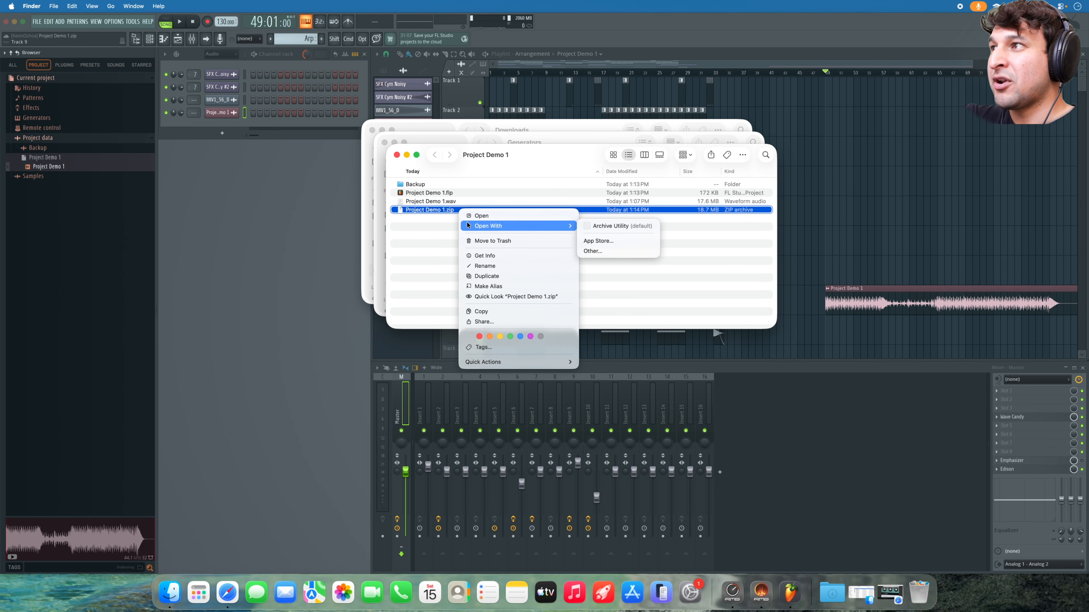
pyautogui.moveTo(532, 226)
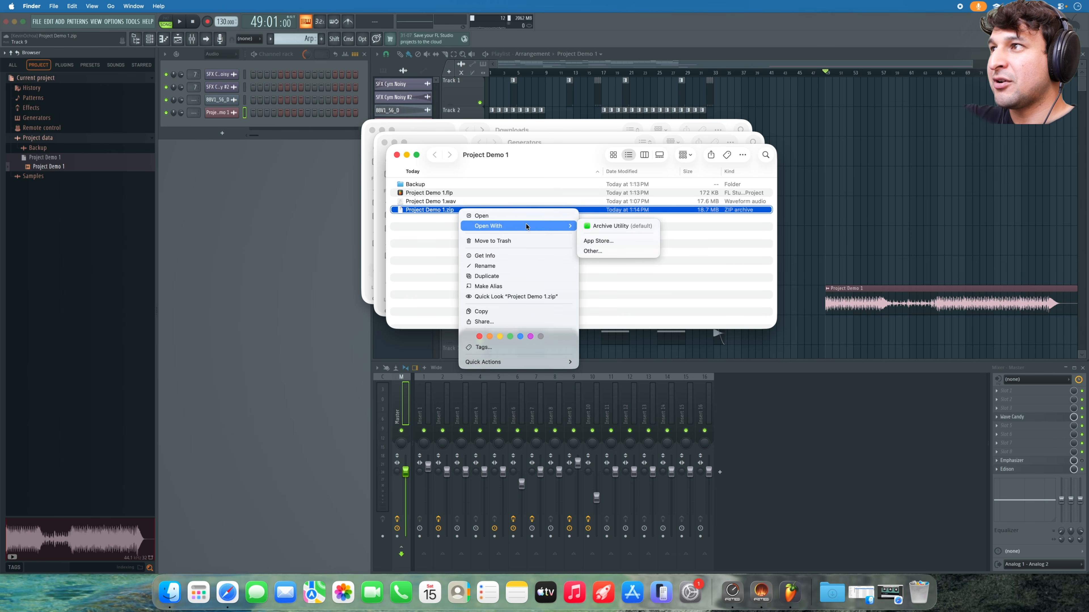
pyautogui.click(612, 222)
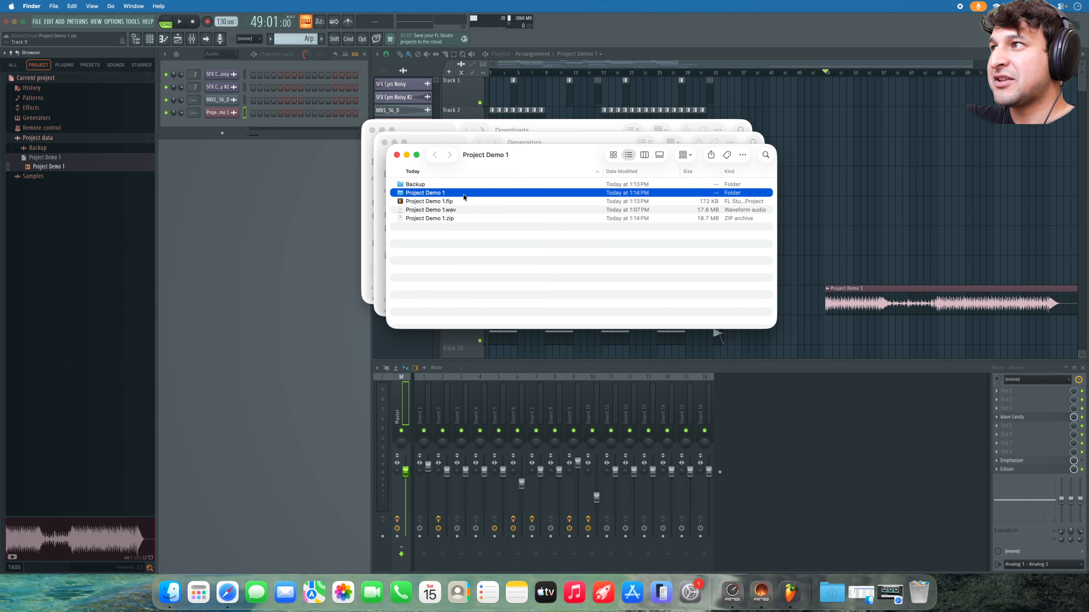
pyautogui.doubleClick(464, 194)
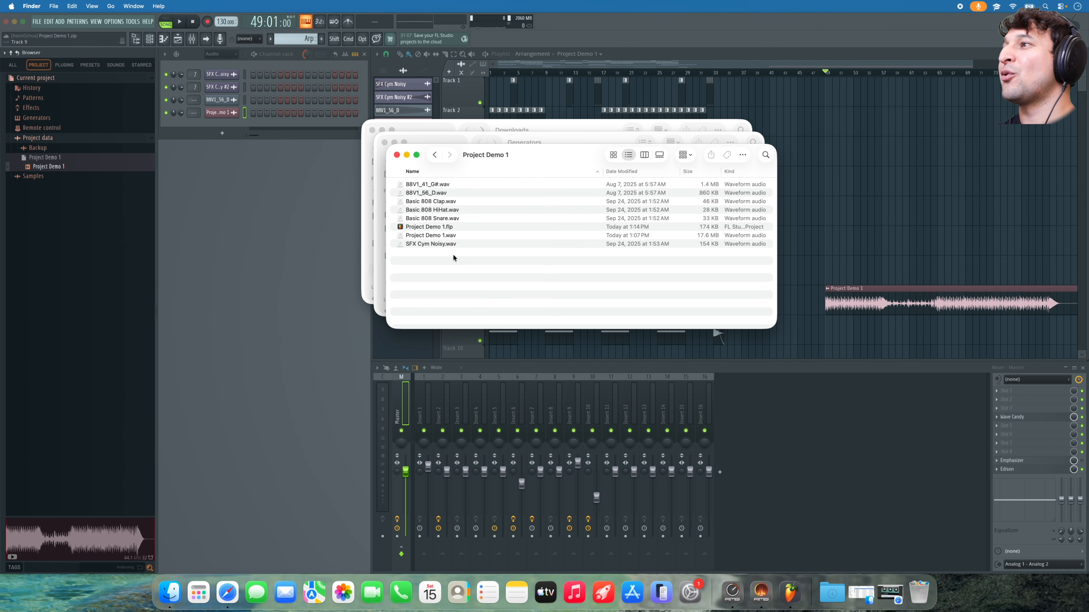
pyautogui.click(397, 155)
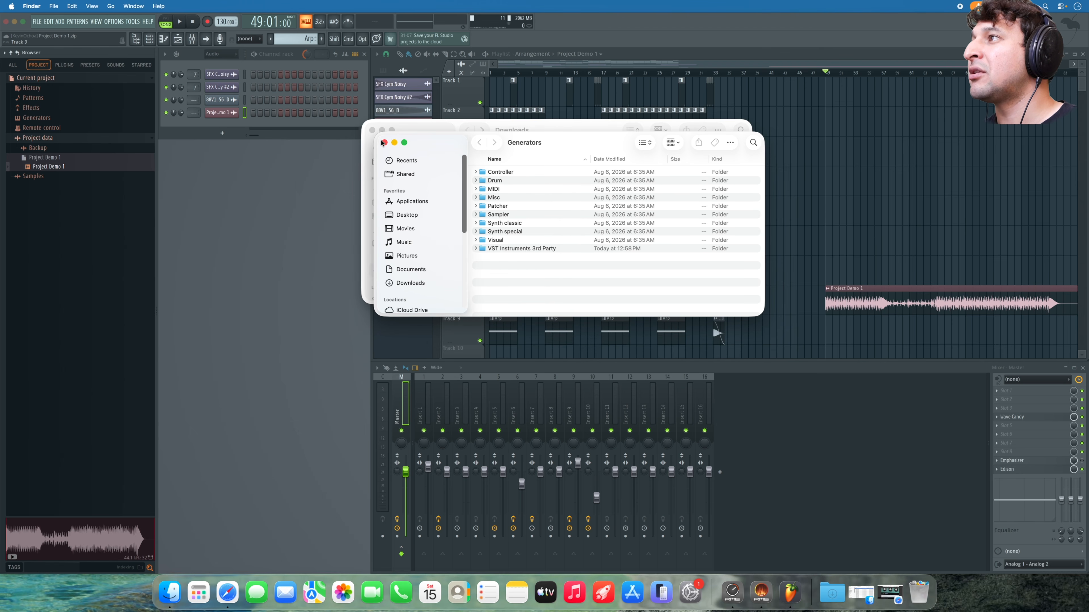
# - Close the Generators folder and browse a new Safari window's featured products, like 88 808s FL Projects Vol.1
pyautogui.click(384, 143)
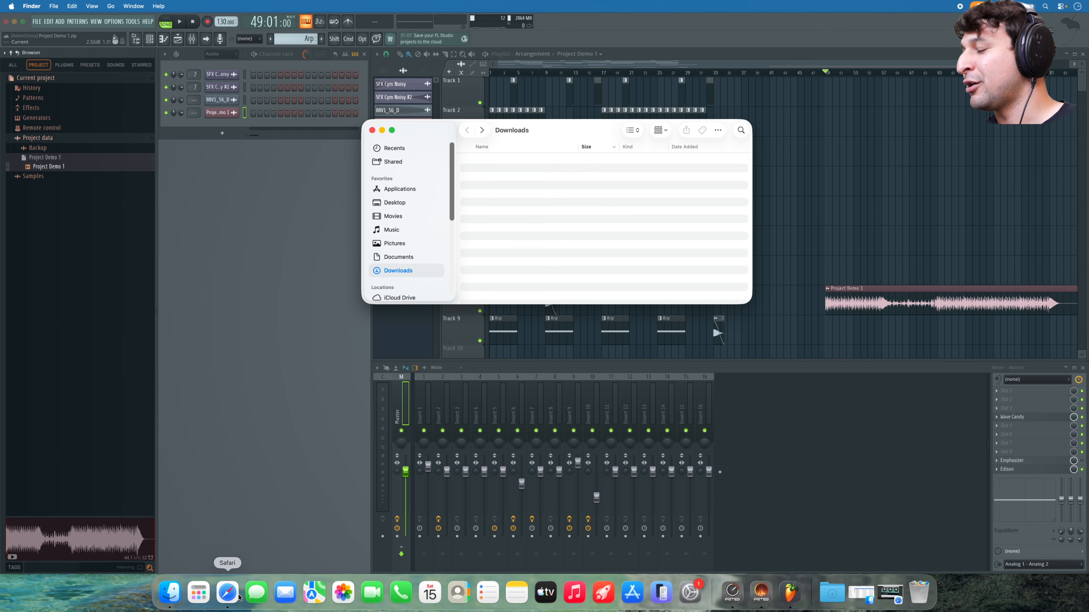
pyautogui.rightClick(230, 596)
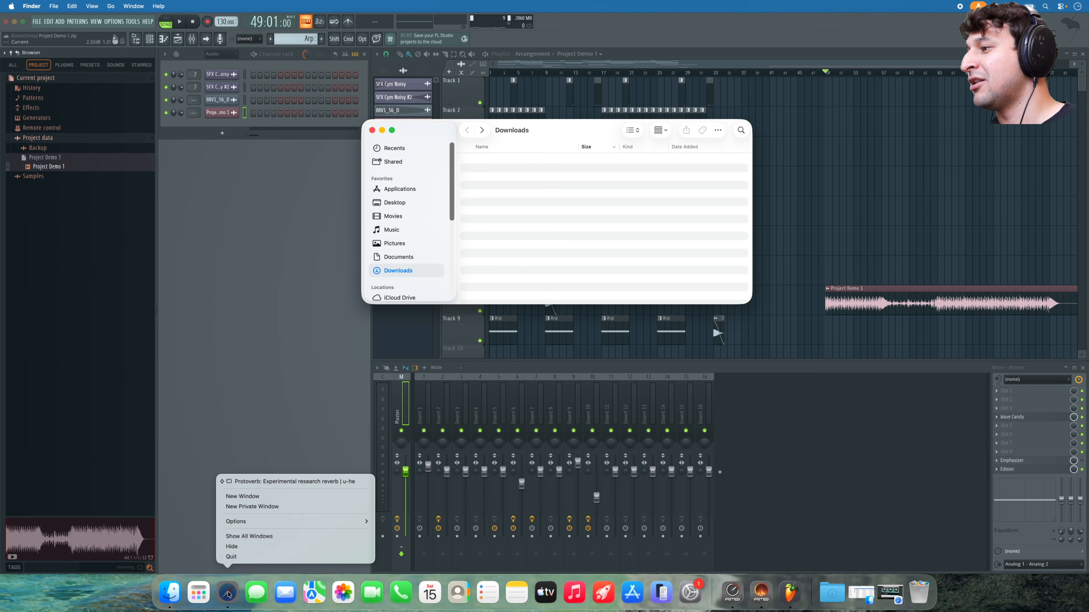
pyautogui.click(256, 496)
pyautogui.scroll(-10, 532, 236)
pyautogui.scroll(6, 532, 251)
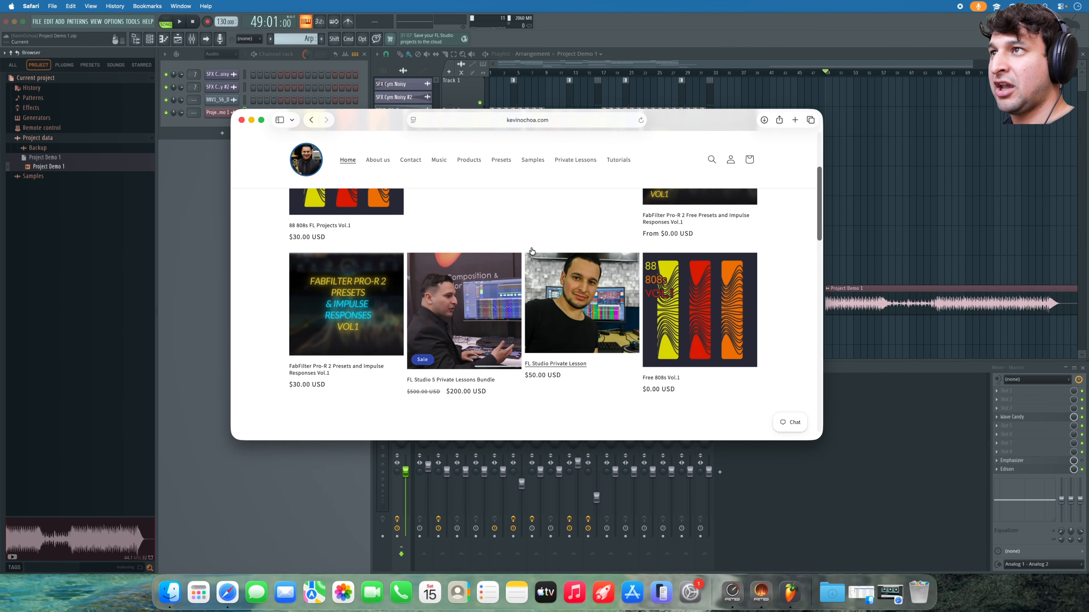